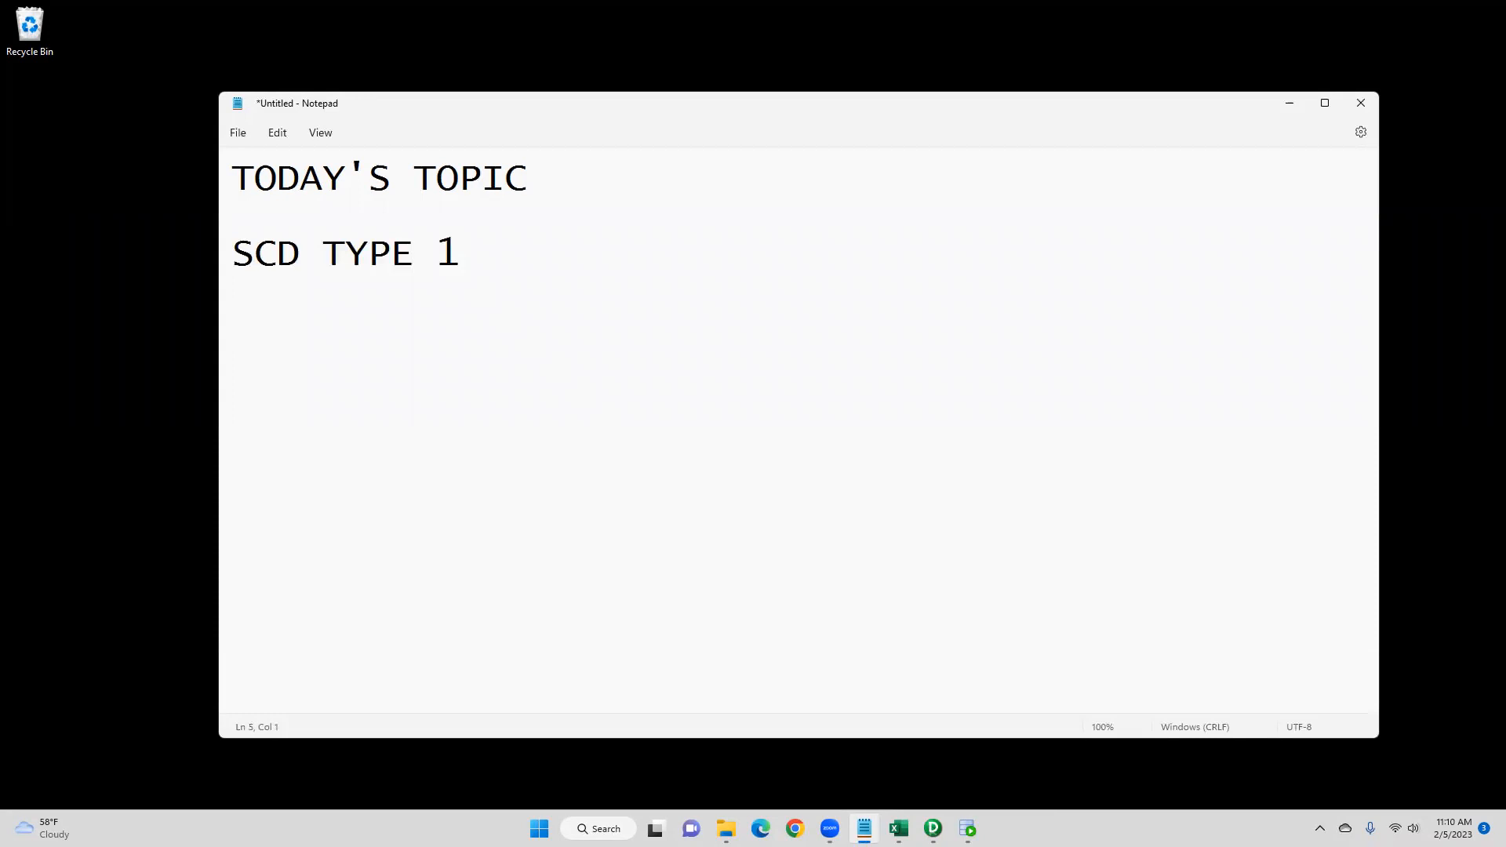
- Write the line "IT MAINTAINS ONLY CURRENT VERSION OF THE RECORDS" below the SCD TYPE 1 heading
{"action": "key", "text": "BackSpace"}
{"action": "key", "text": "BackSpace"}
{"action": "type", "text": "TAINS O"}
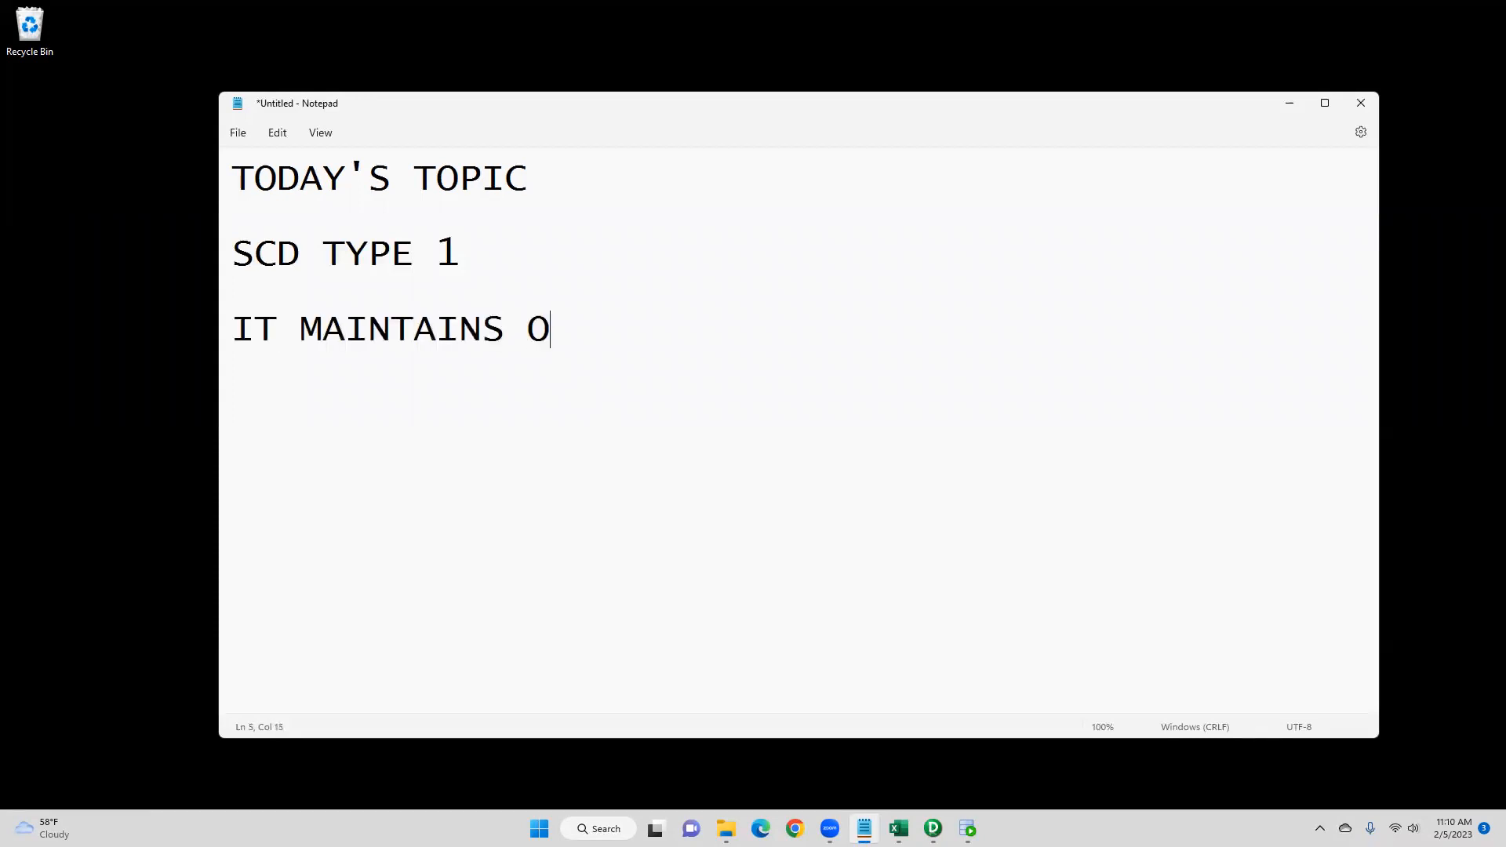
{"action": "type", "text": "NLY CURRENT VERSION OF THE REC"}
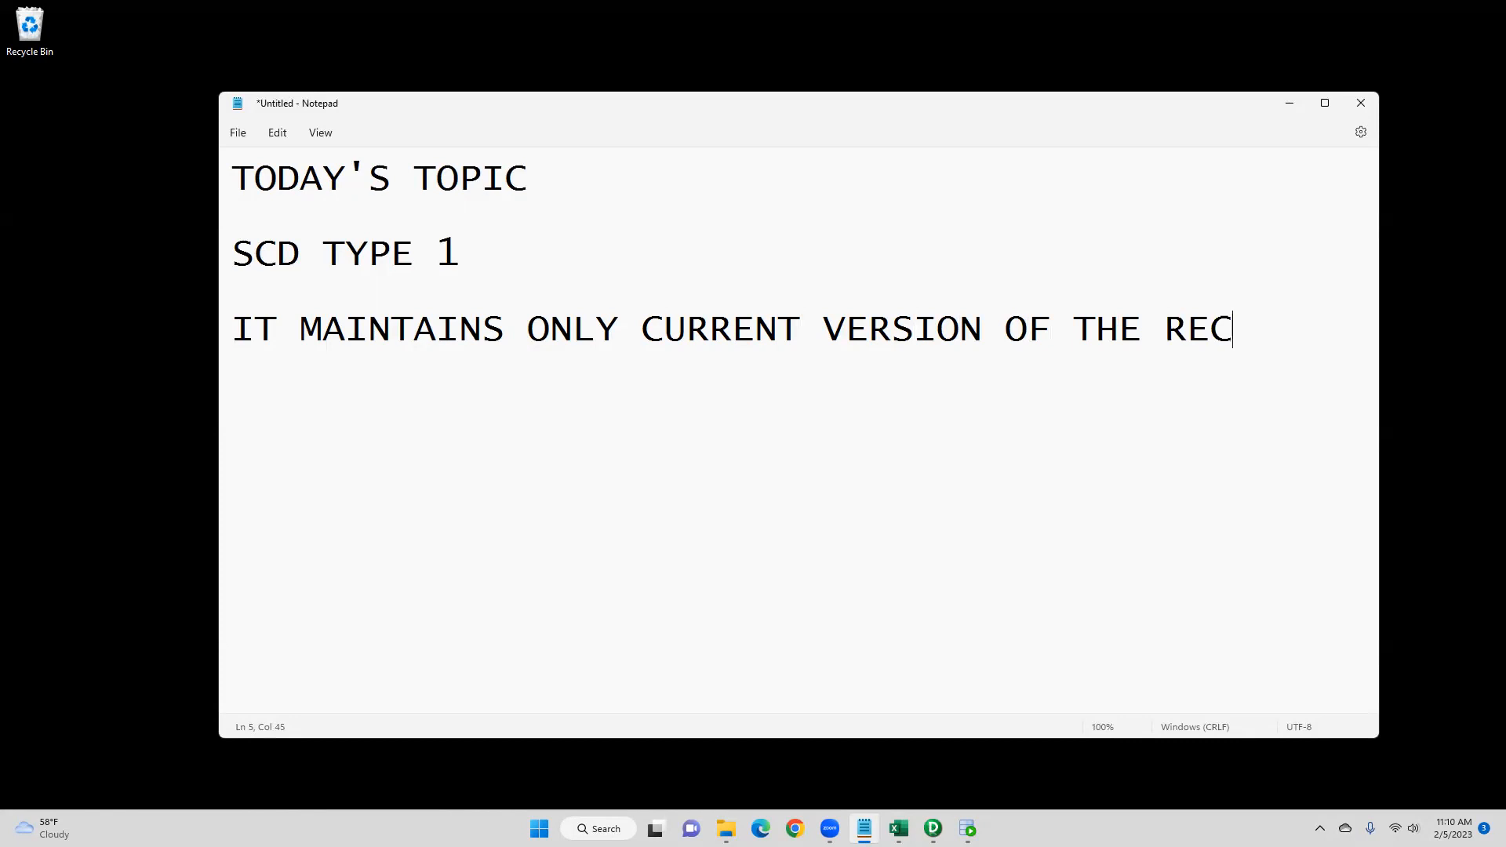
{"action": "type", "text": "ORDS"}
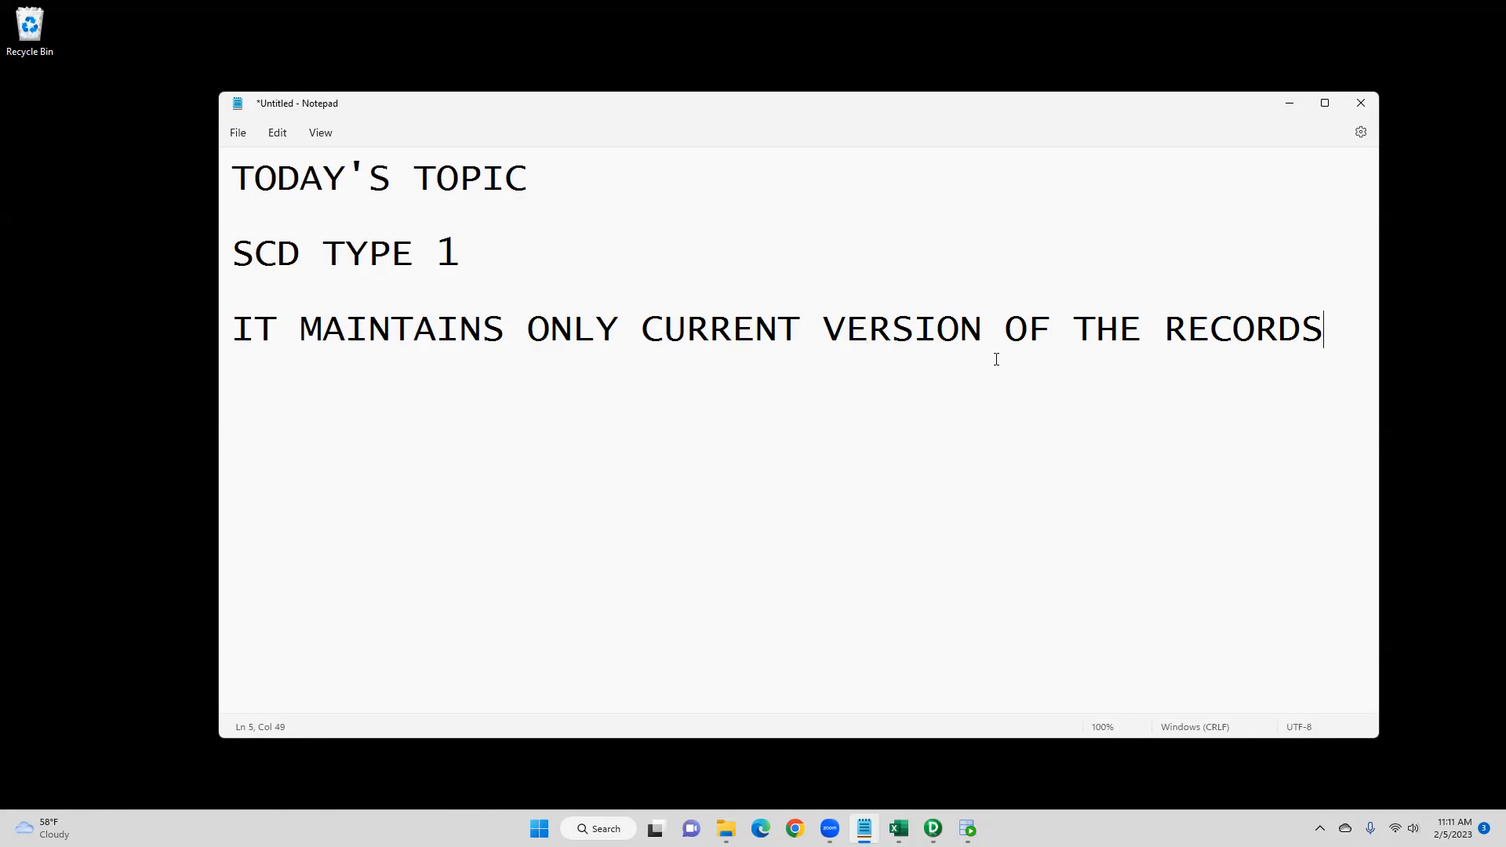
- Switch to Excel and review the EMPSRC source and EMPTGT target column layouts and their empty data rows
{"action": "mouse_move", "coordinate": [899, 828]}
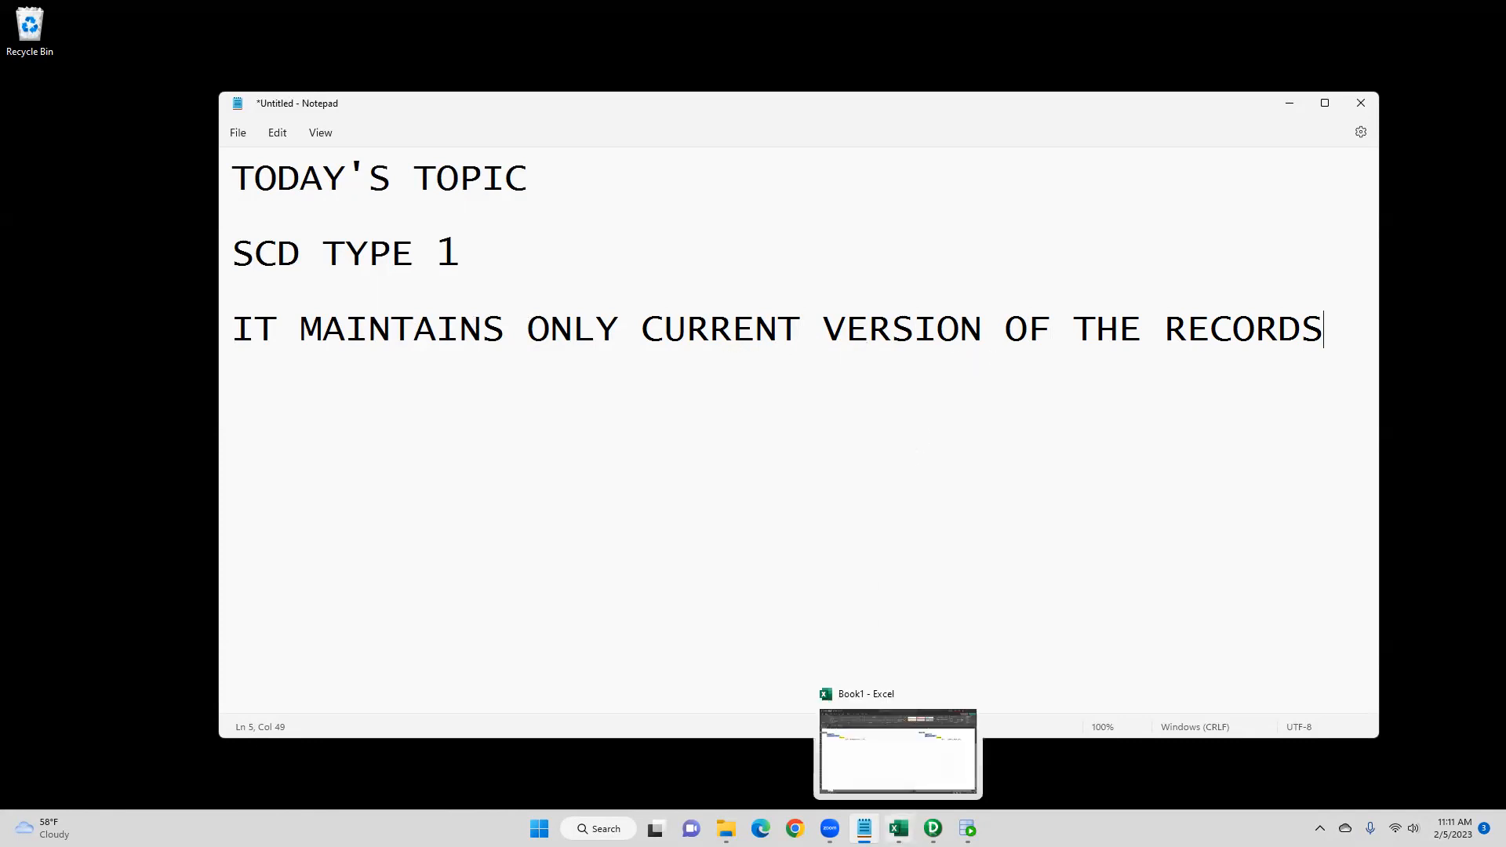
{"action": "left_click", "coordinate": [898, 751]}
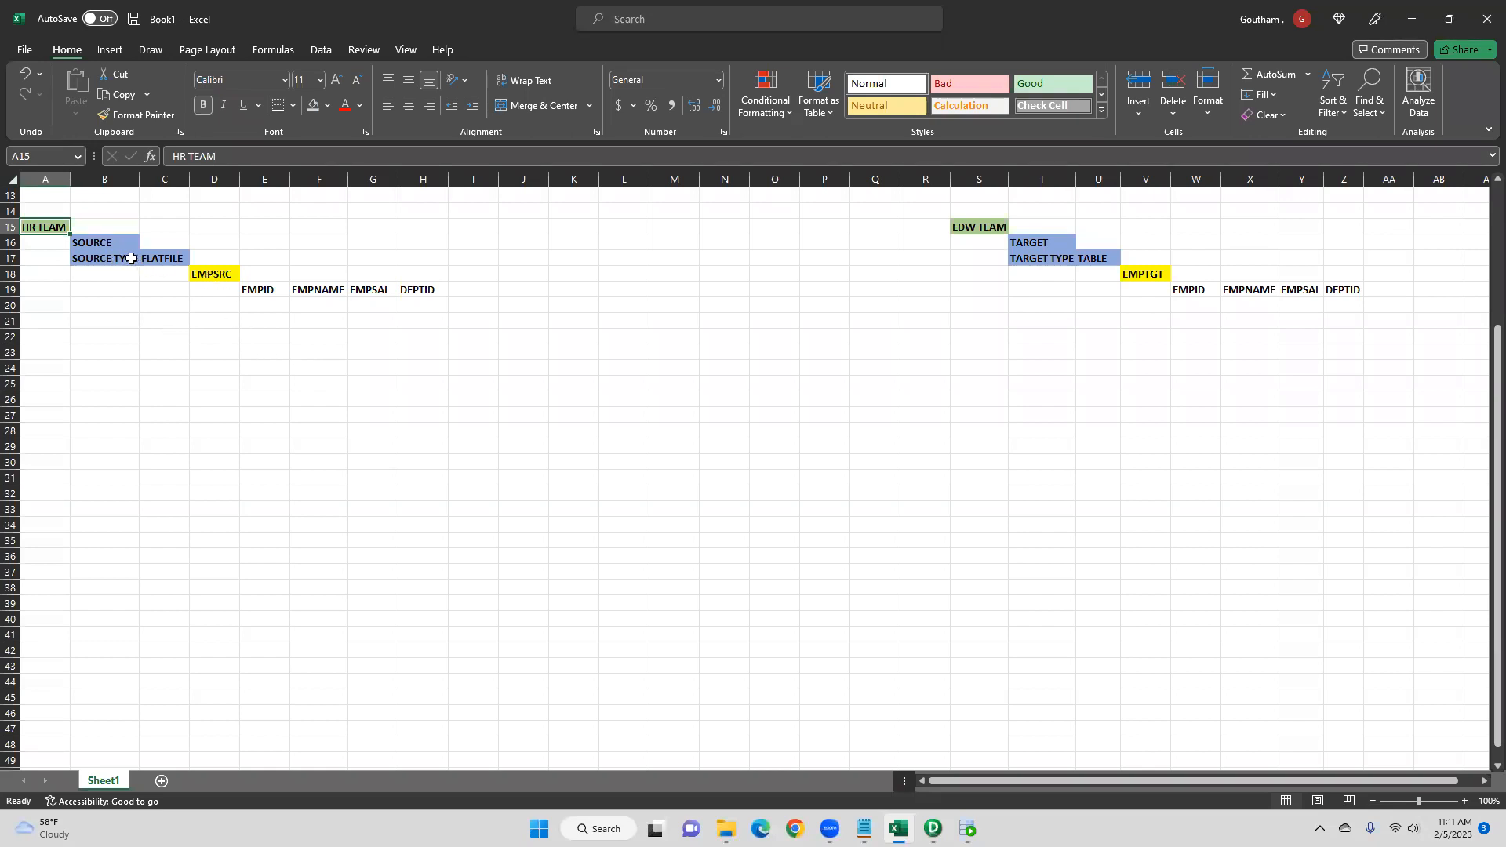
{"action": "left_click_drag", "start_coordinate": [226, 276], "coordinate": [428, 291]}
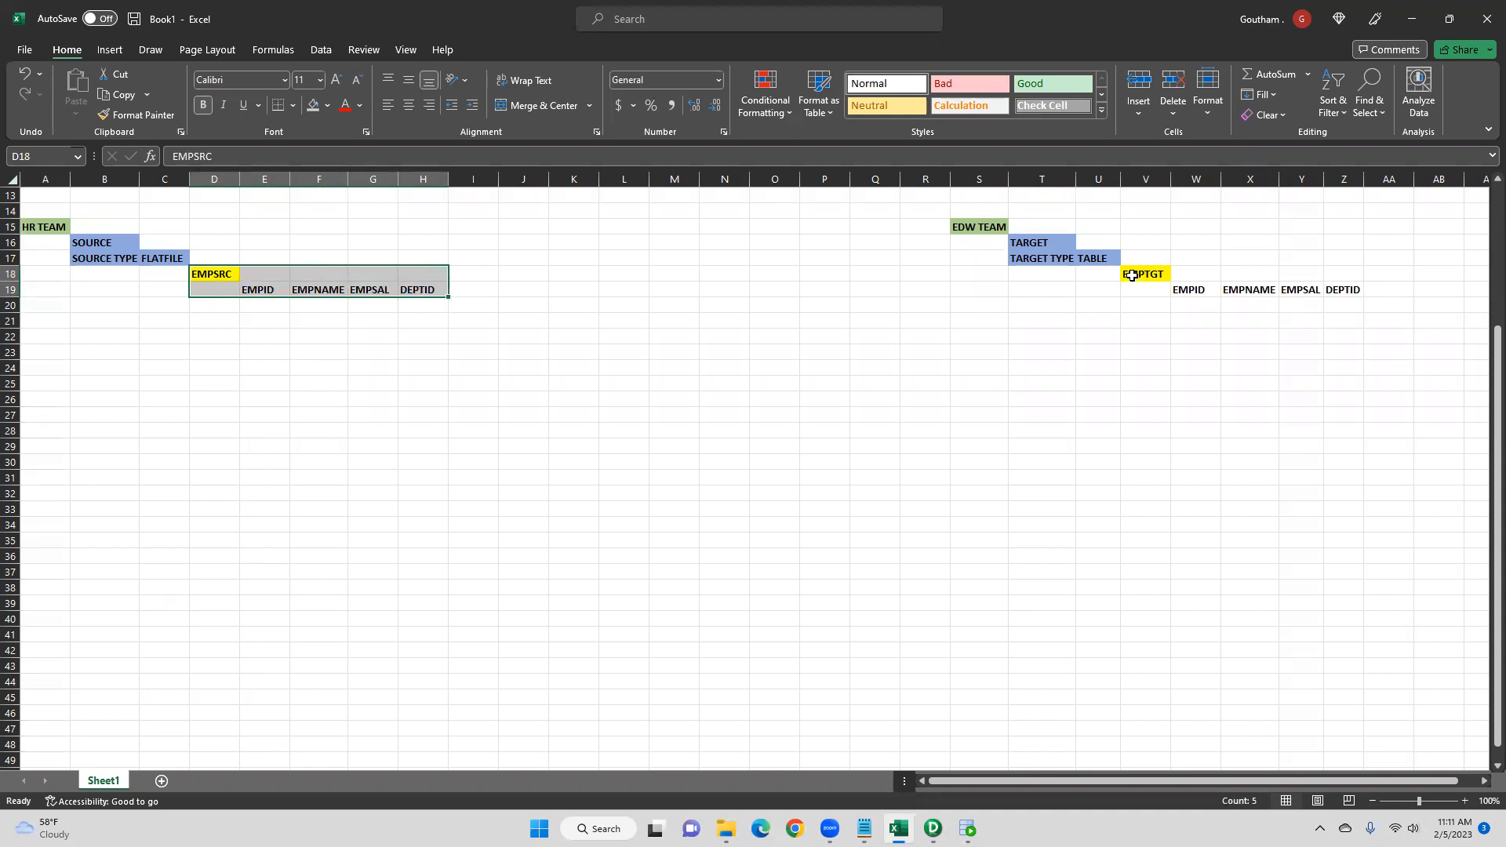
{"action": "left_click_drag", "start_coordinate": [1131, 274], "coordinate": [1340, 291]}
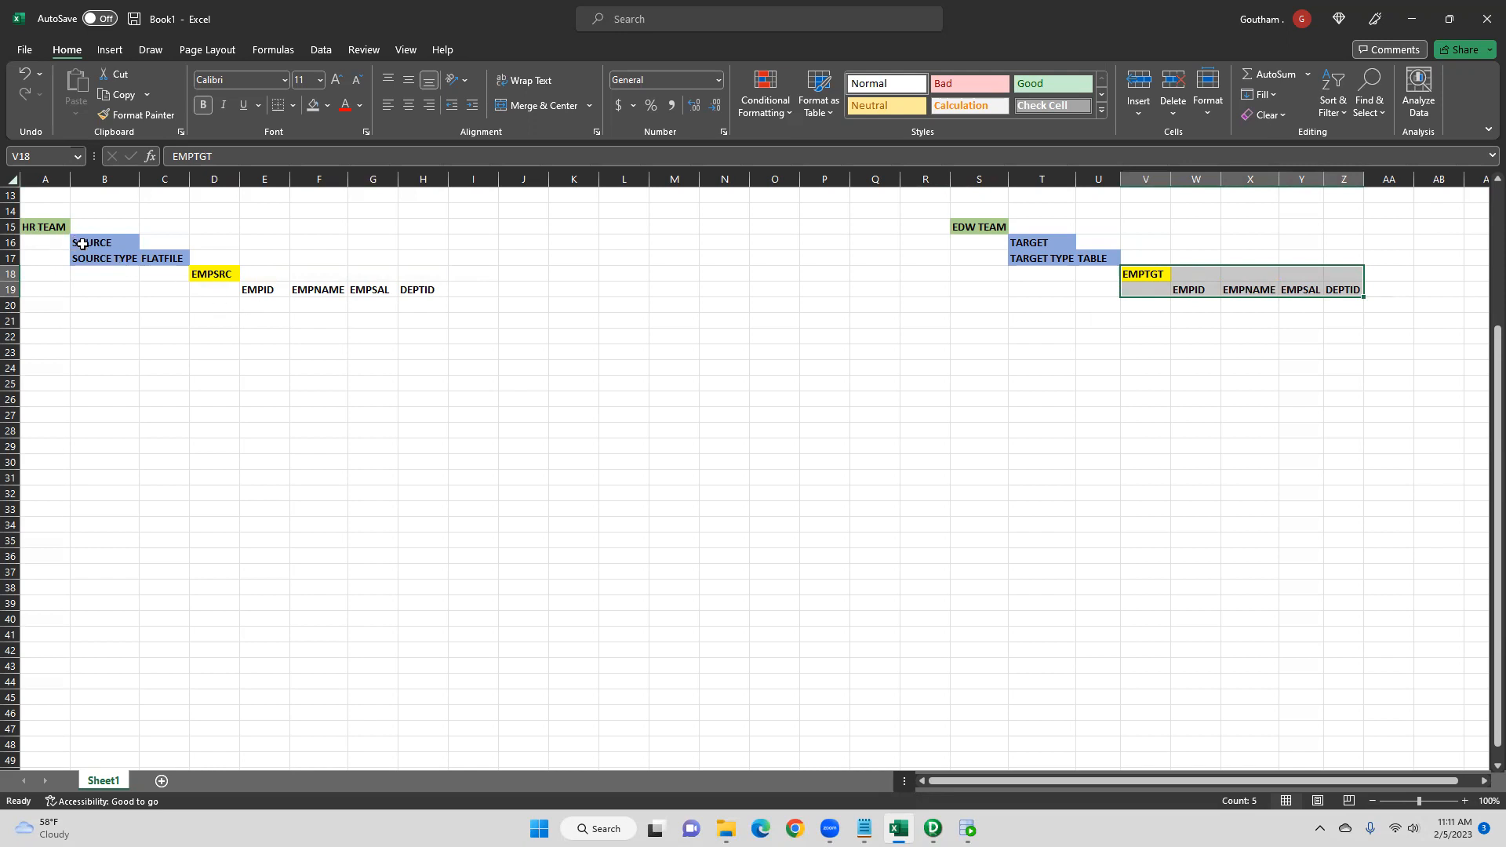
{"action": "left_click_drag", "start_coordinate": [258, 304], "coordinate": [419, 353]}
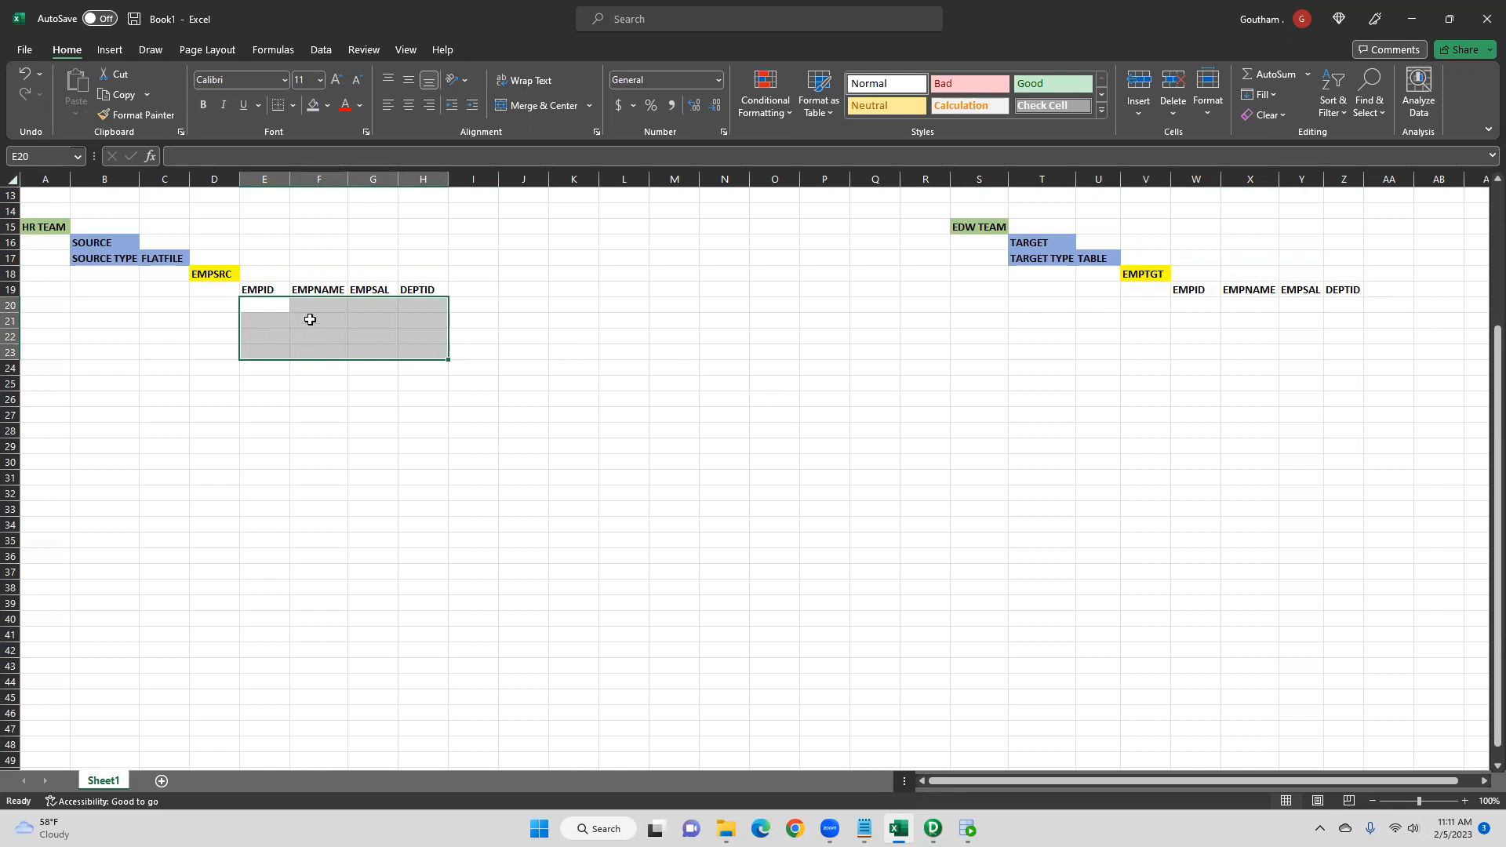
{"action": "left_click_drag", "start_coordinate": [1149, 306], "coordinate": [1342, 338]}
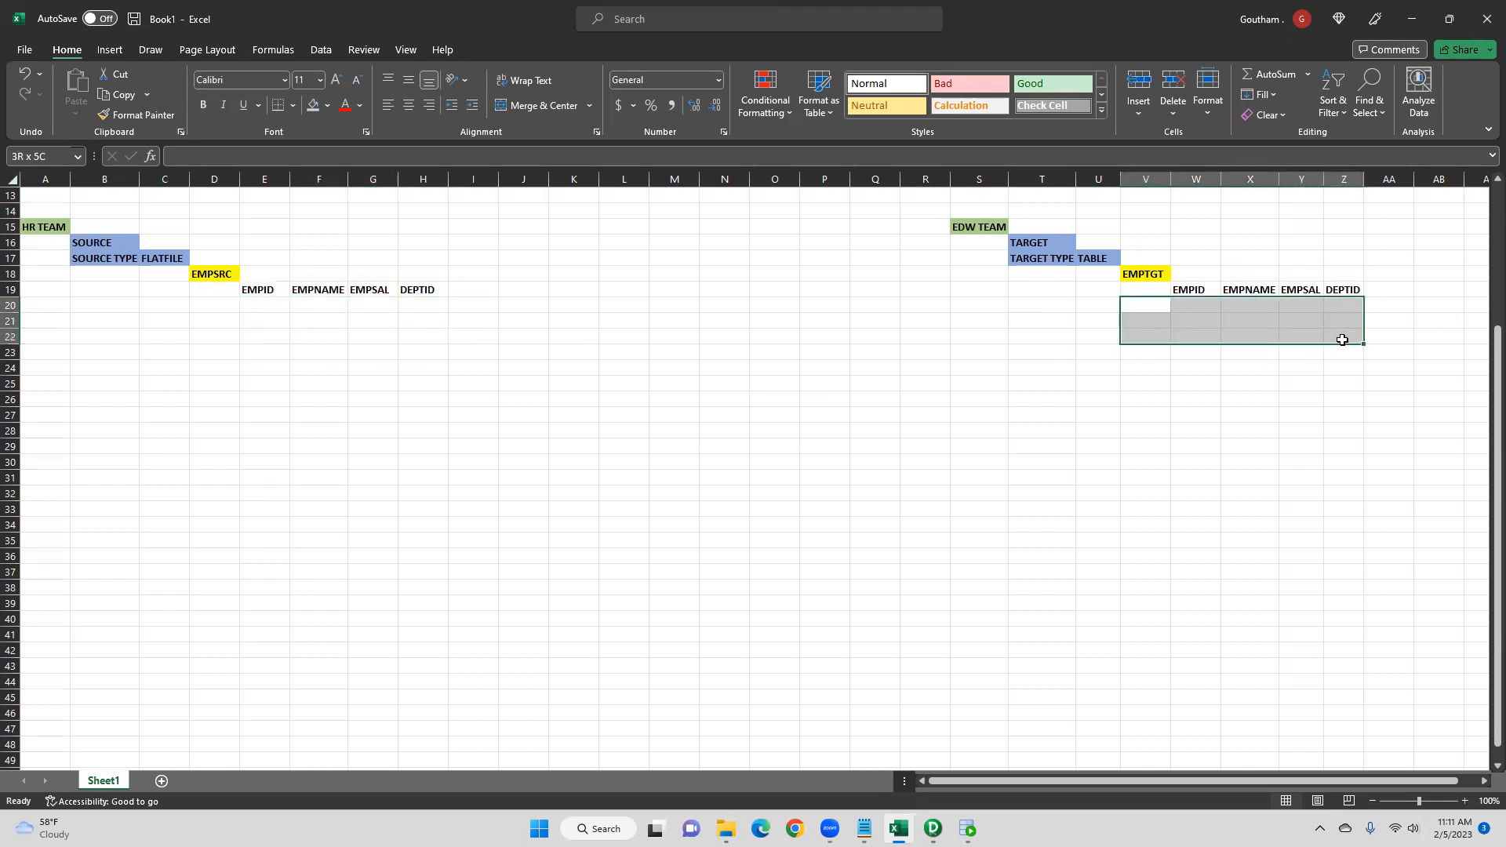
{"action": "left_click_drag", "start_coordinate": [1344, 341], "coordinate": [1347, 353]}
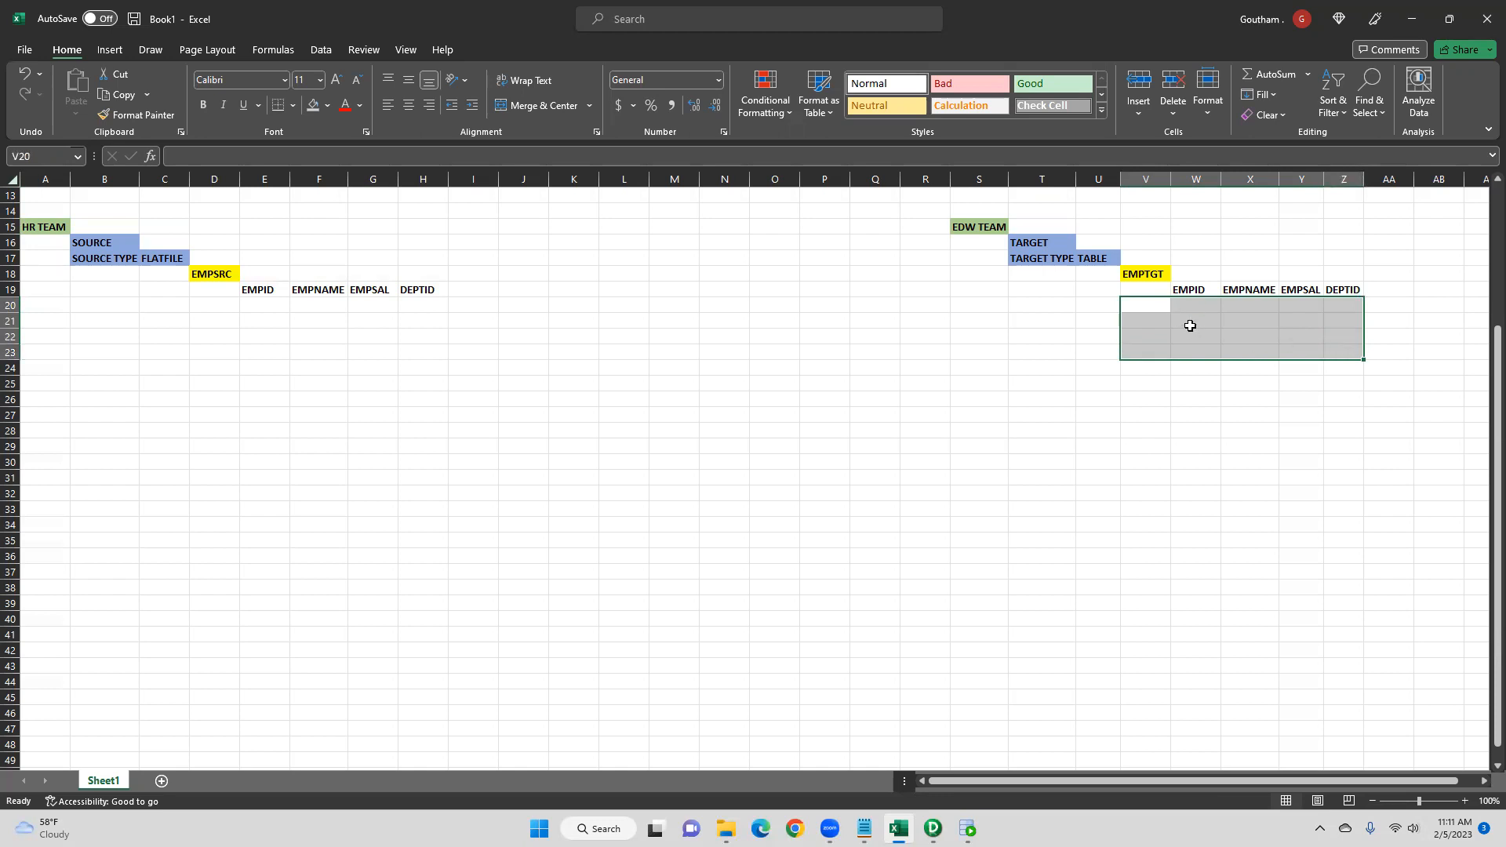
- Enter the first source record: EMPID 1, EMPNAME STEVE, EMPSAL 5000, DEPTID 10
{"action": "left_click", "coordinate": [258, 306]}
{"action": "type", "text": "1"}
{"action": "left_click", "coordinate": [312, 306]}
{"action": "type", "text": "S"}
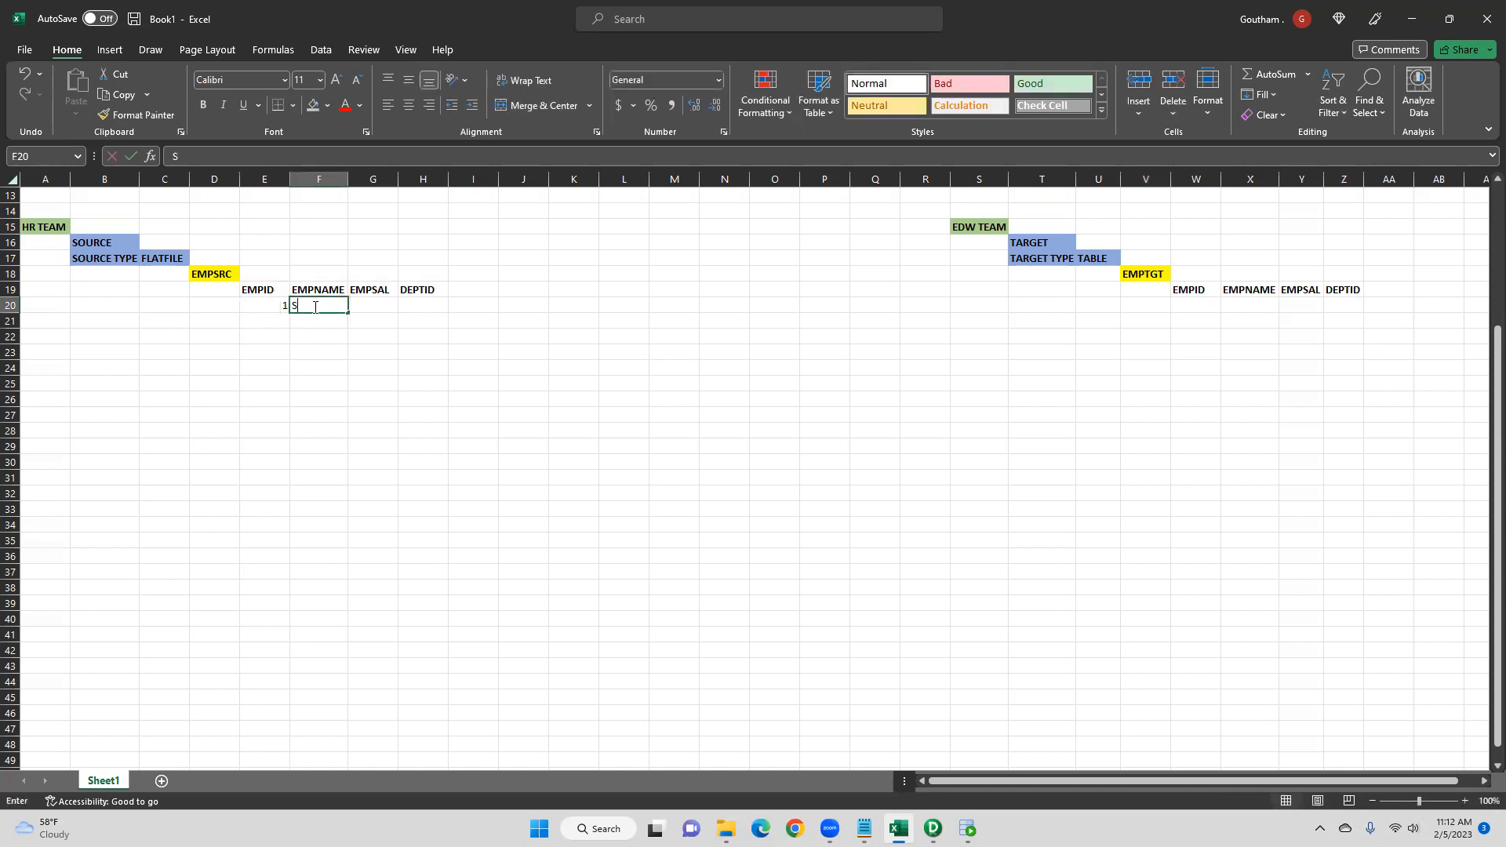
{"action": "type", "text": "TEVE"}
{"action": "left_click", "coordinate": [389, 310]}
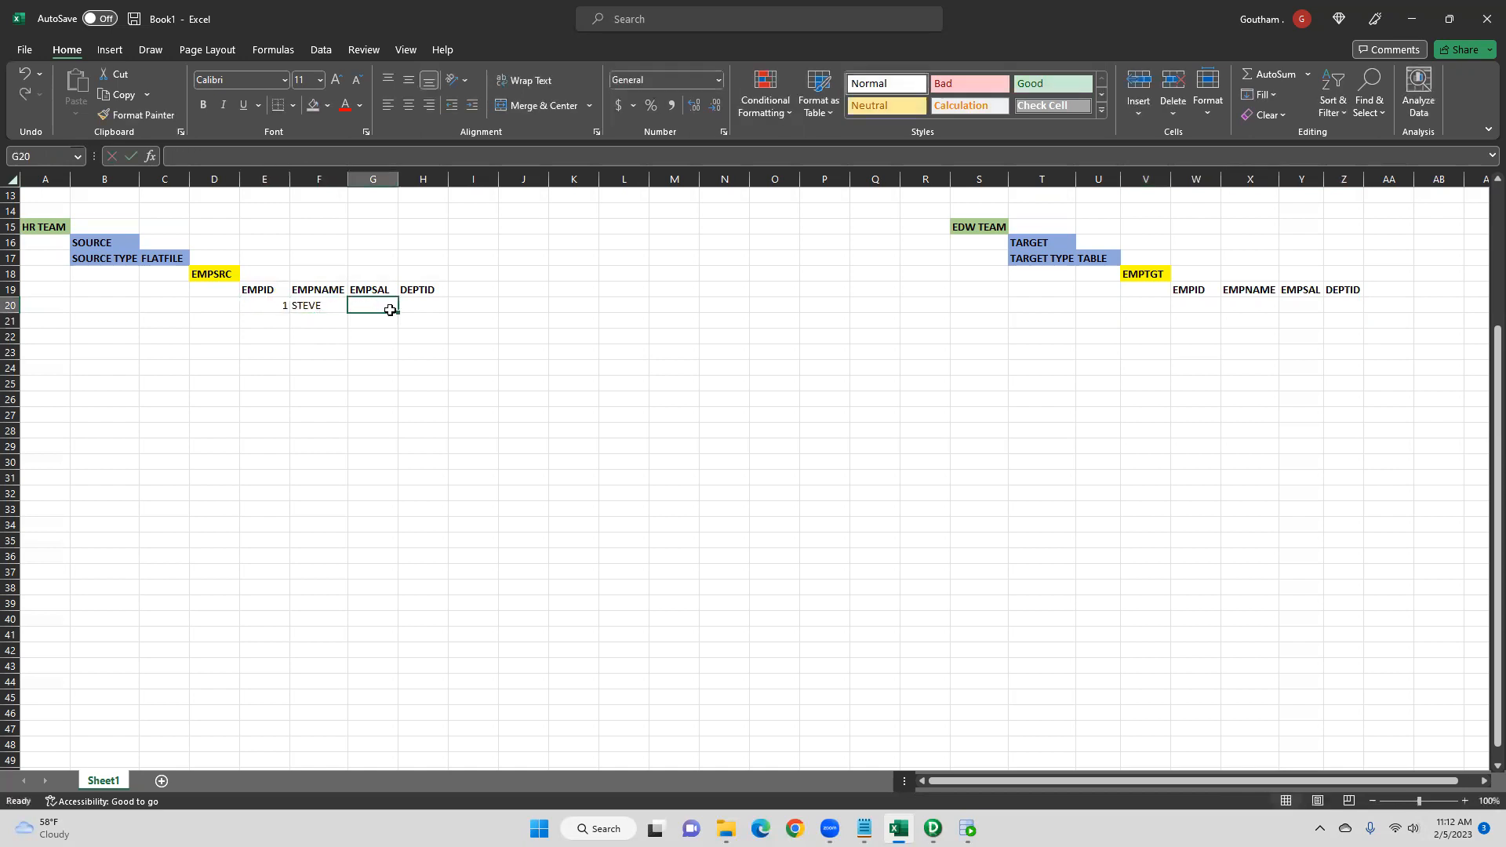
{"action": "type", "text": "5000"}
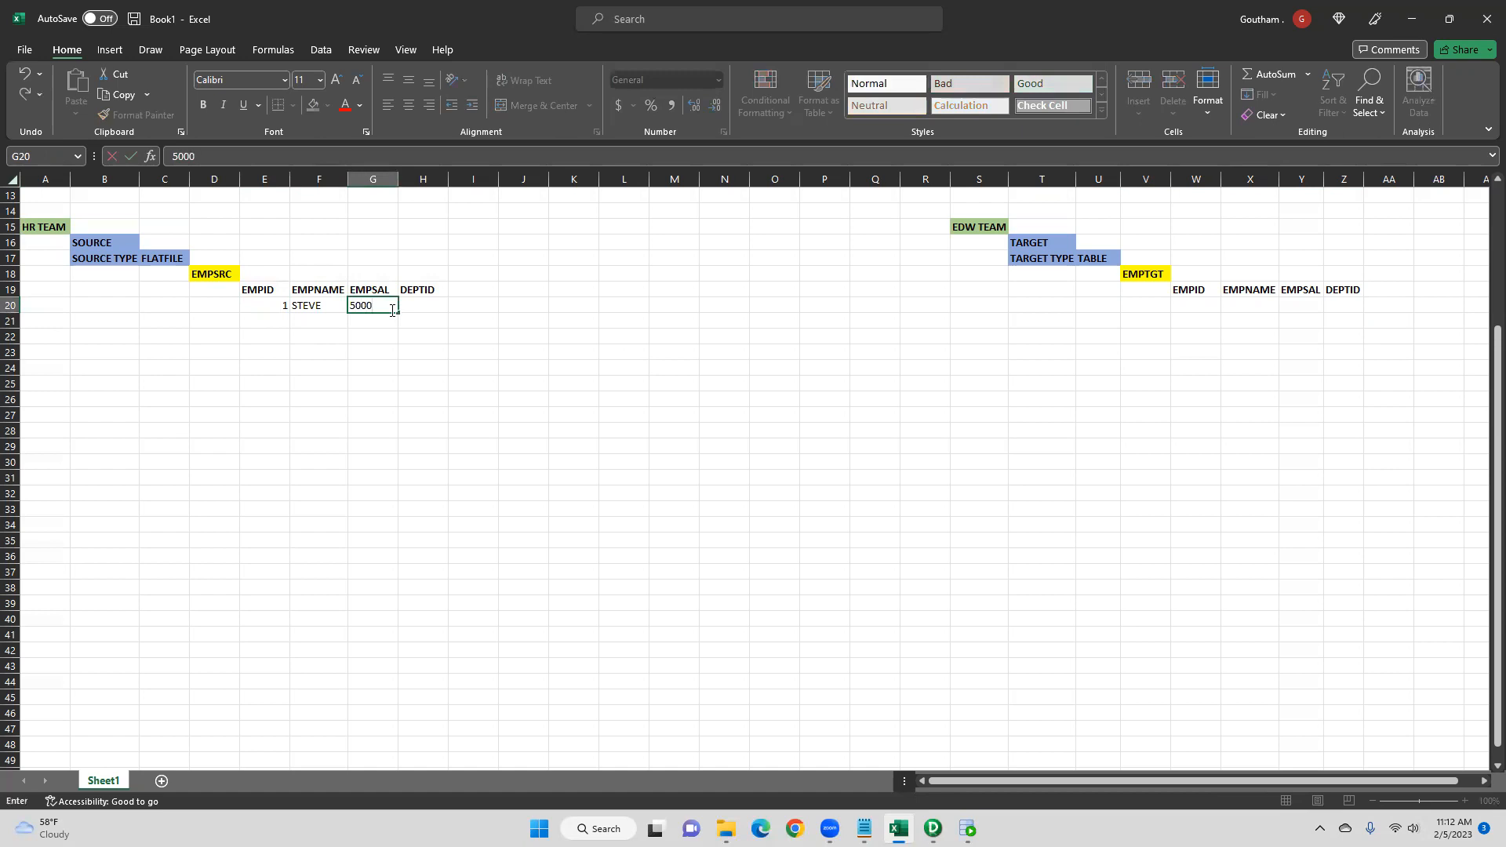
{"action": "left_click", "coordinate": [416, 305]}
{"action": "type", "text": "1"}
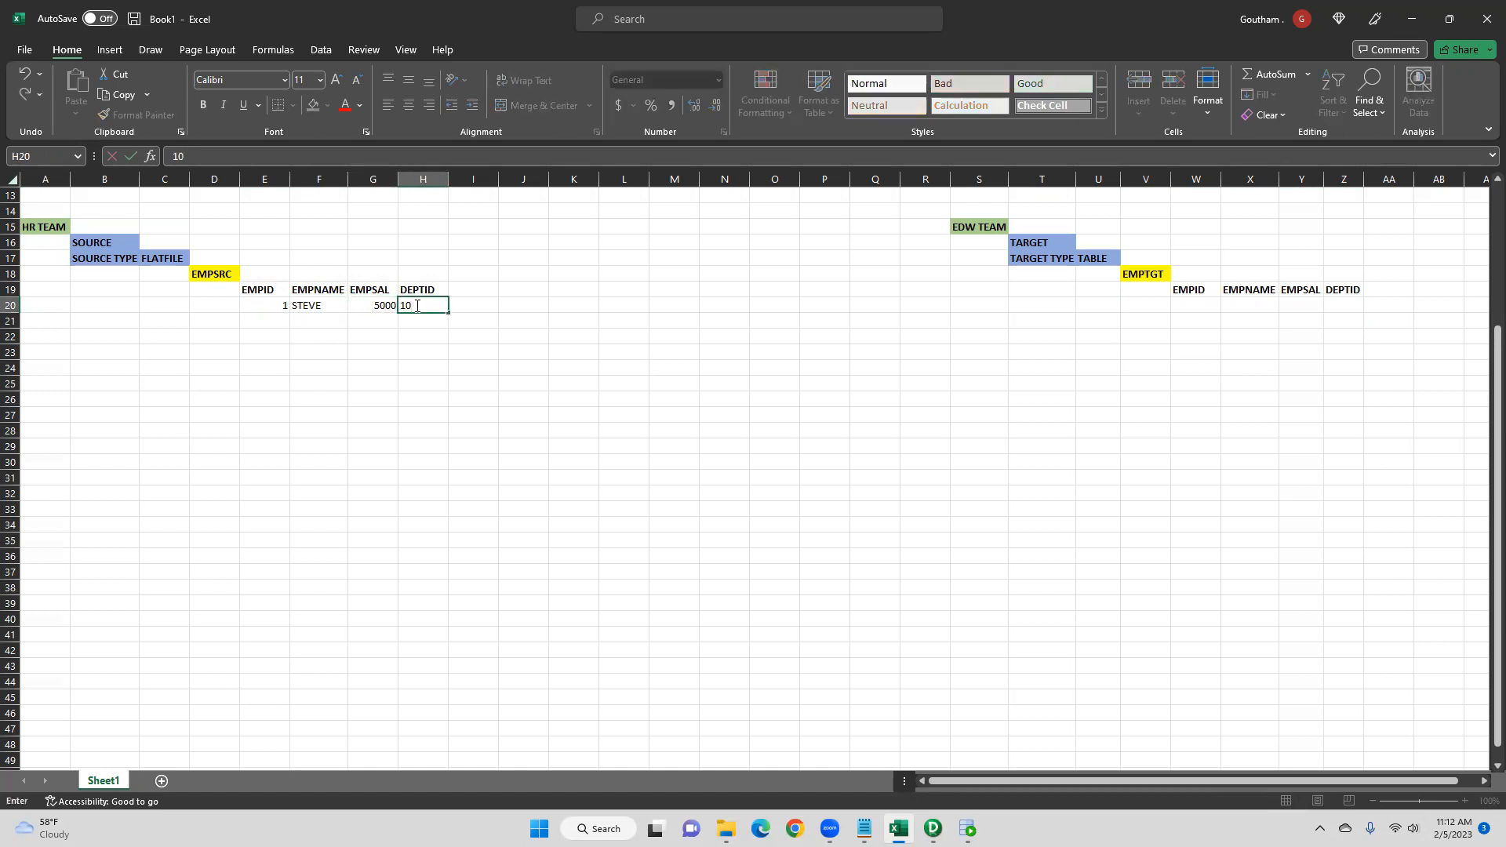
{"action": "type", "text": "0"}
- Enter the second source record: EMPID 2, EMPNAME ELON, EMPSAL 6500, DEPTID 20
{"action": "left_click", "coordinate": [280, 318]}
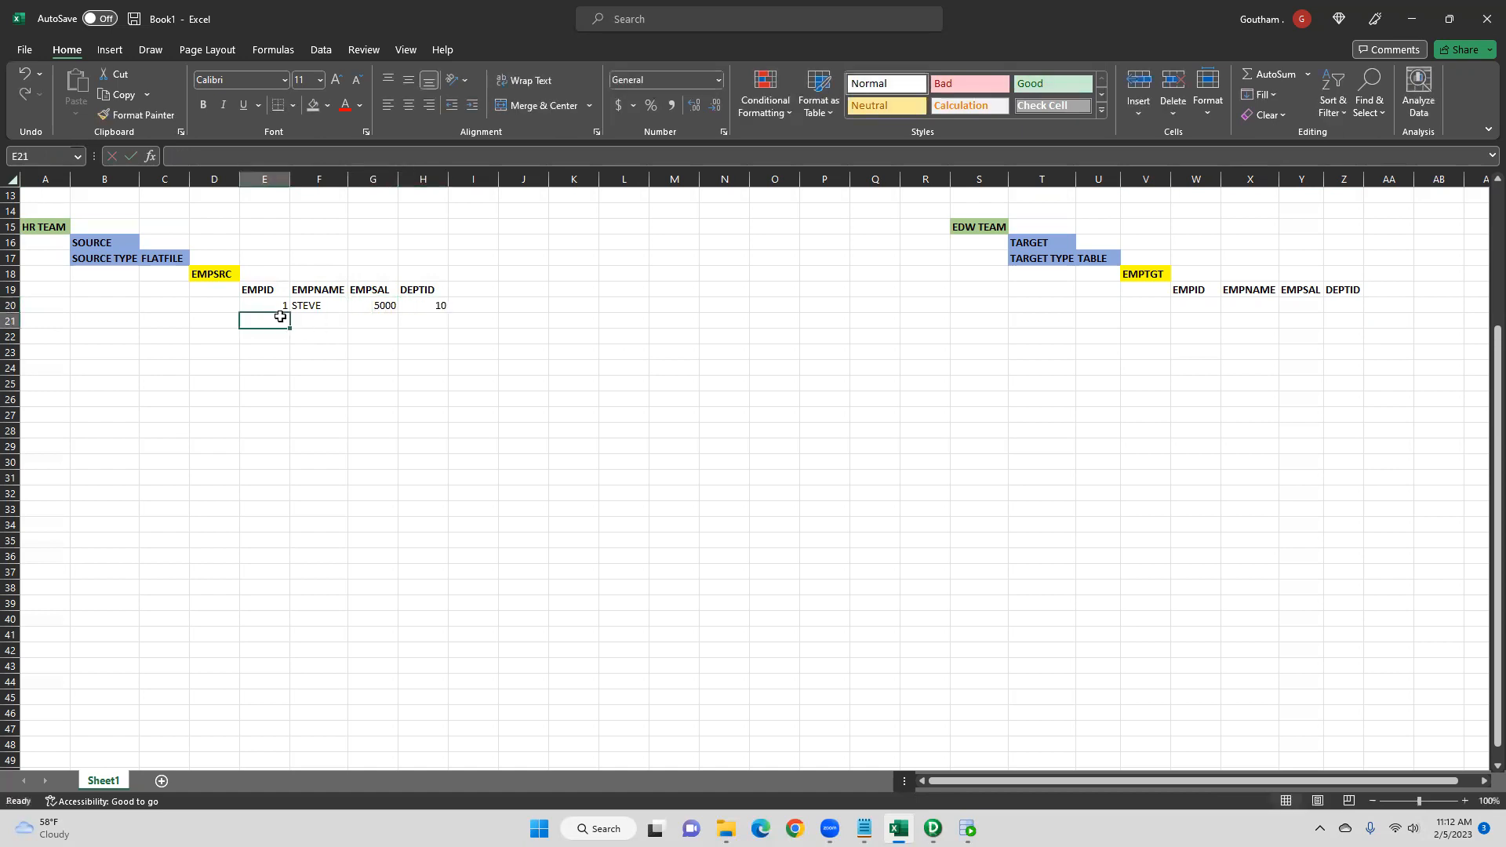
{"action": "type", "text": "2"}
{"action": "left_click", "coordinate": [330, 322]}
{"action": "type", "text": "ELON"}
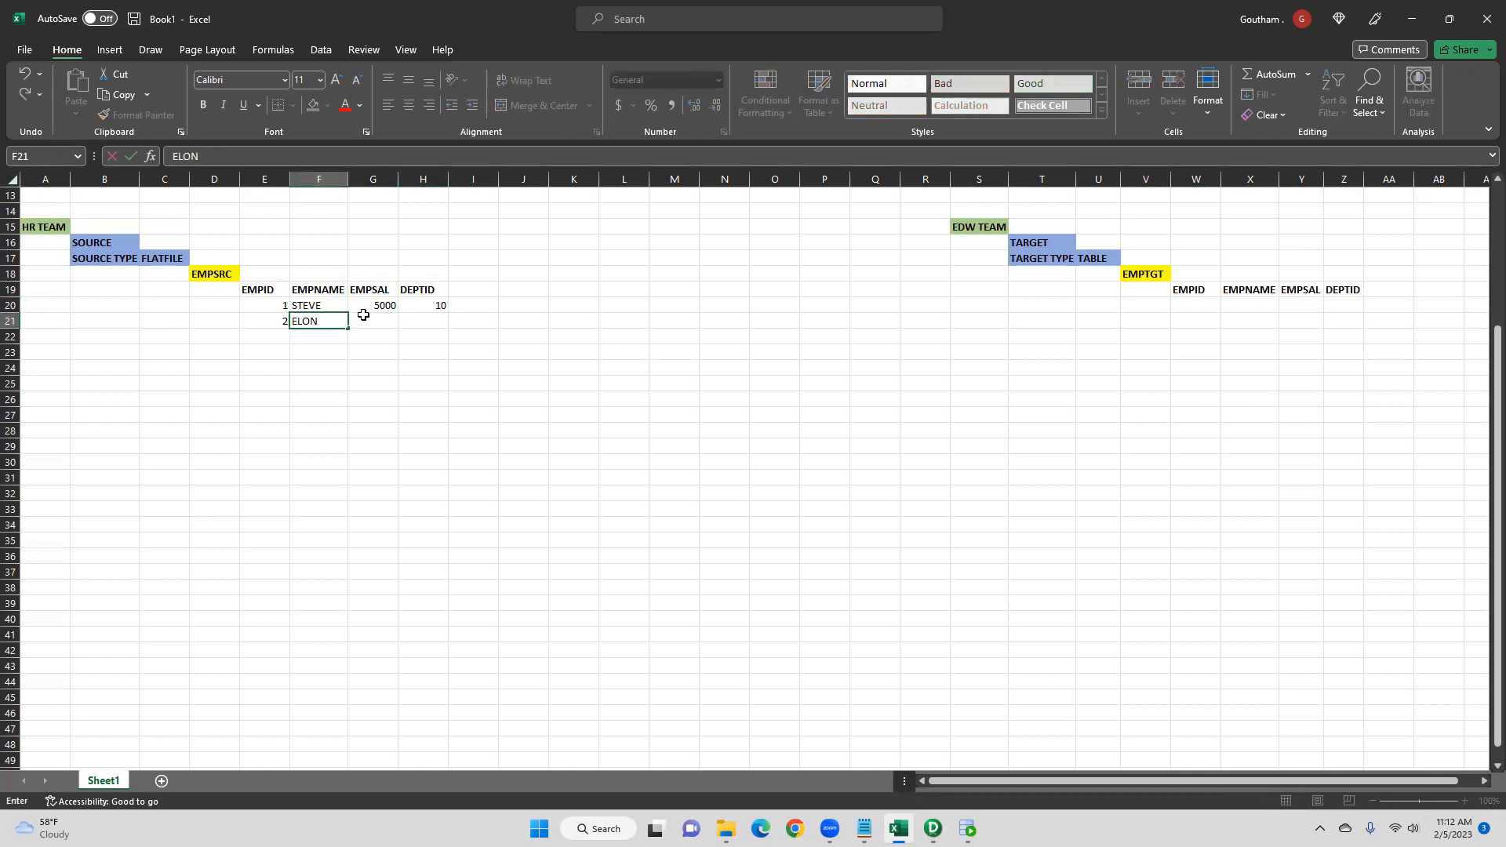
{"action": "left_click", "coordinate": [363, 315]}
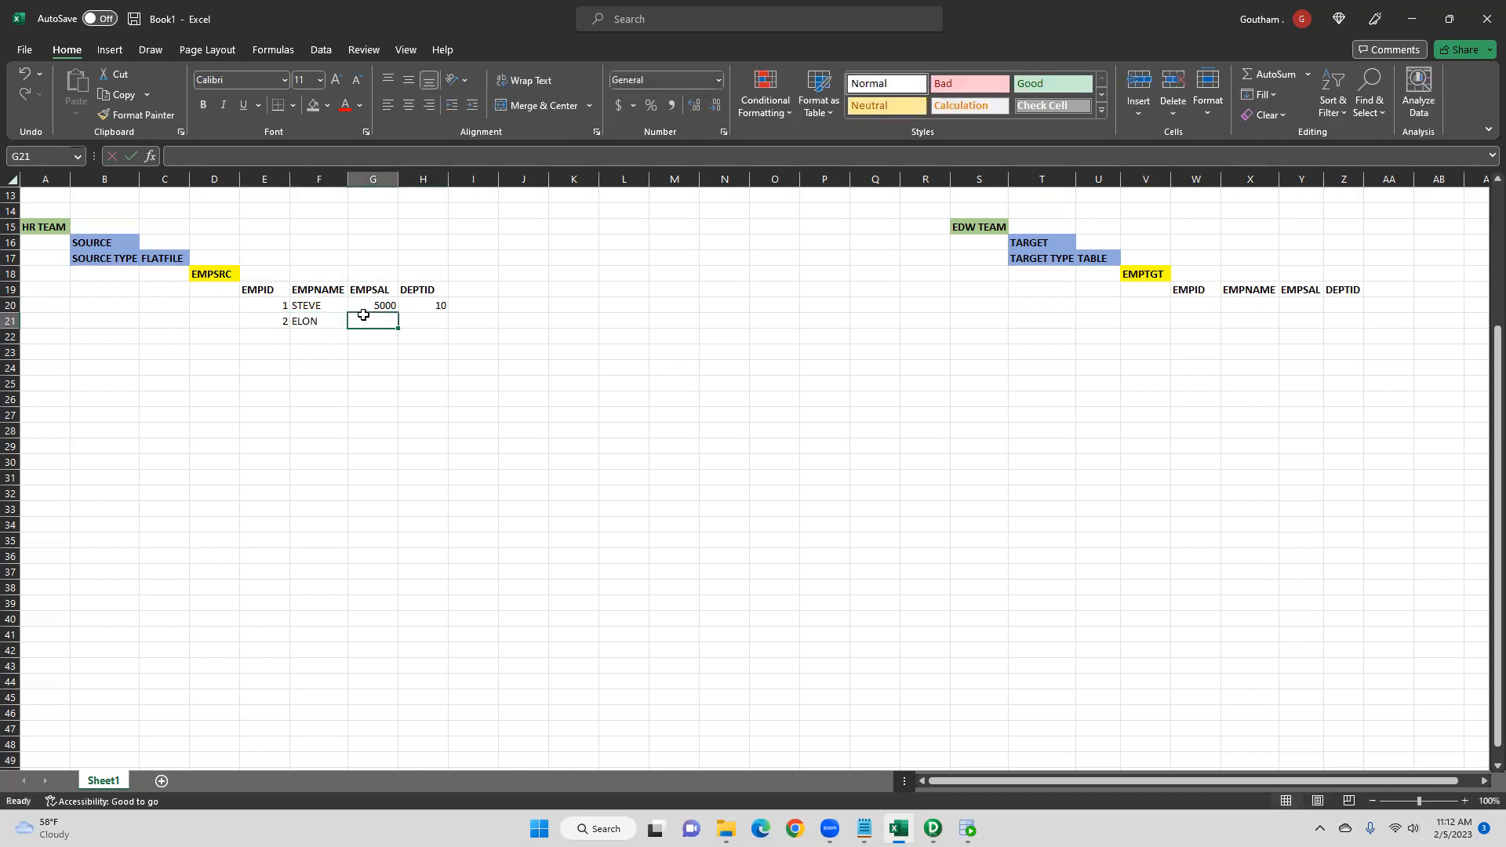
{"action": "type", "text": "6500"}
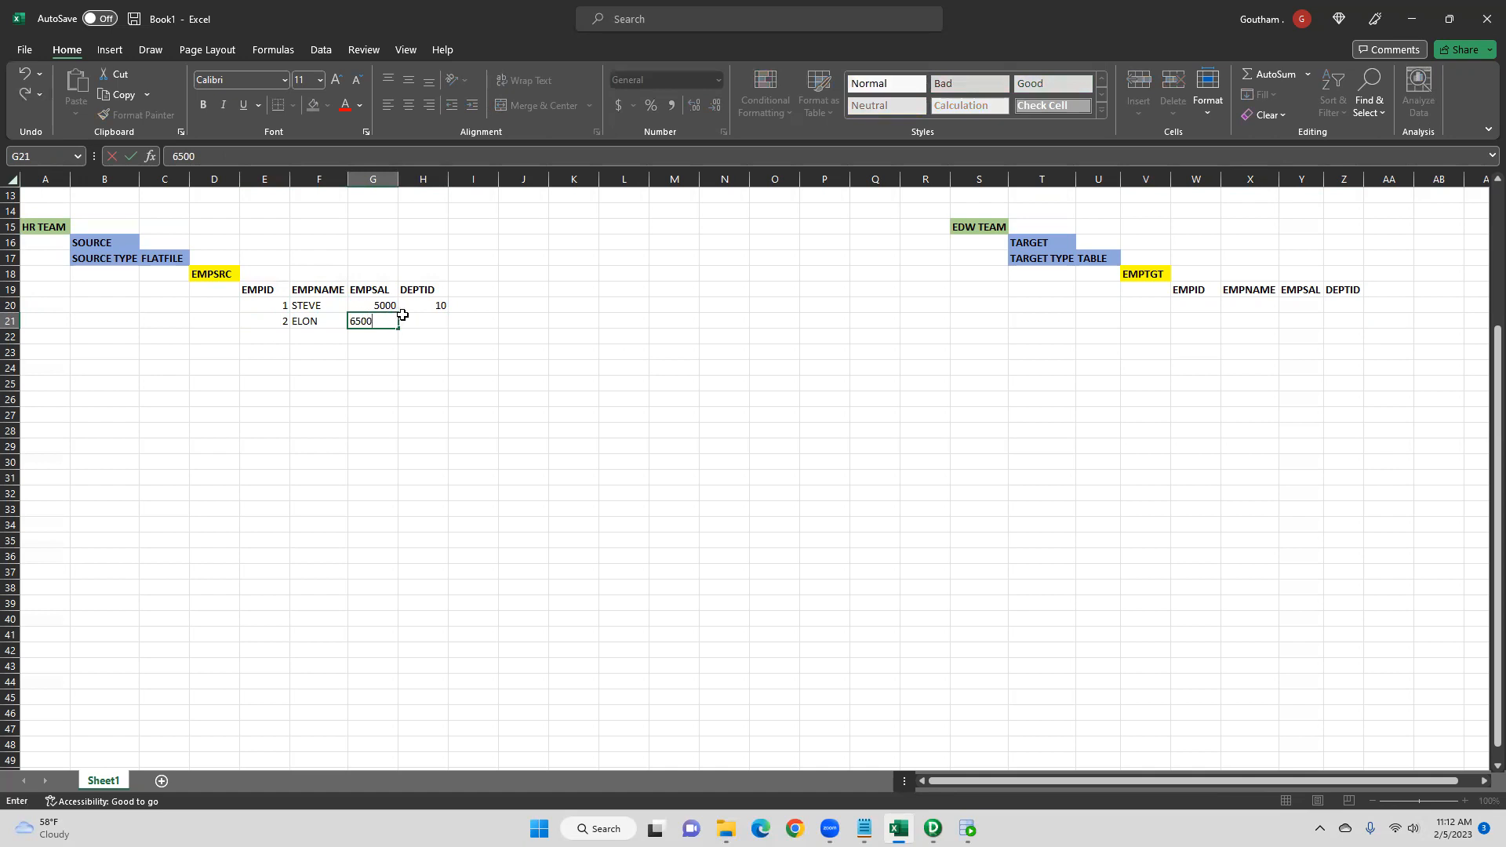
{"action": "left_click", "coordinate": [440, 325]}
{"action": "type", "text": "20"}
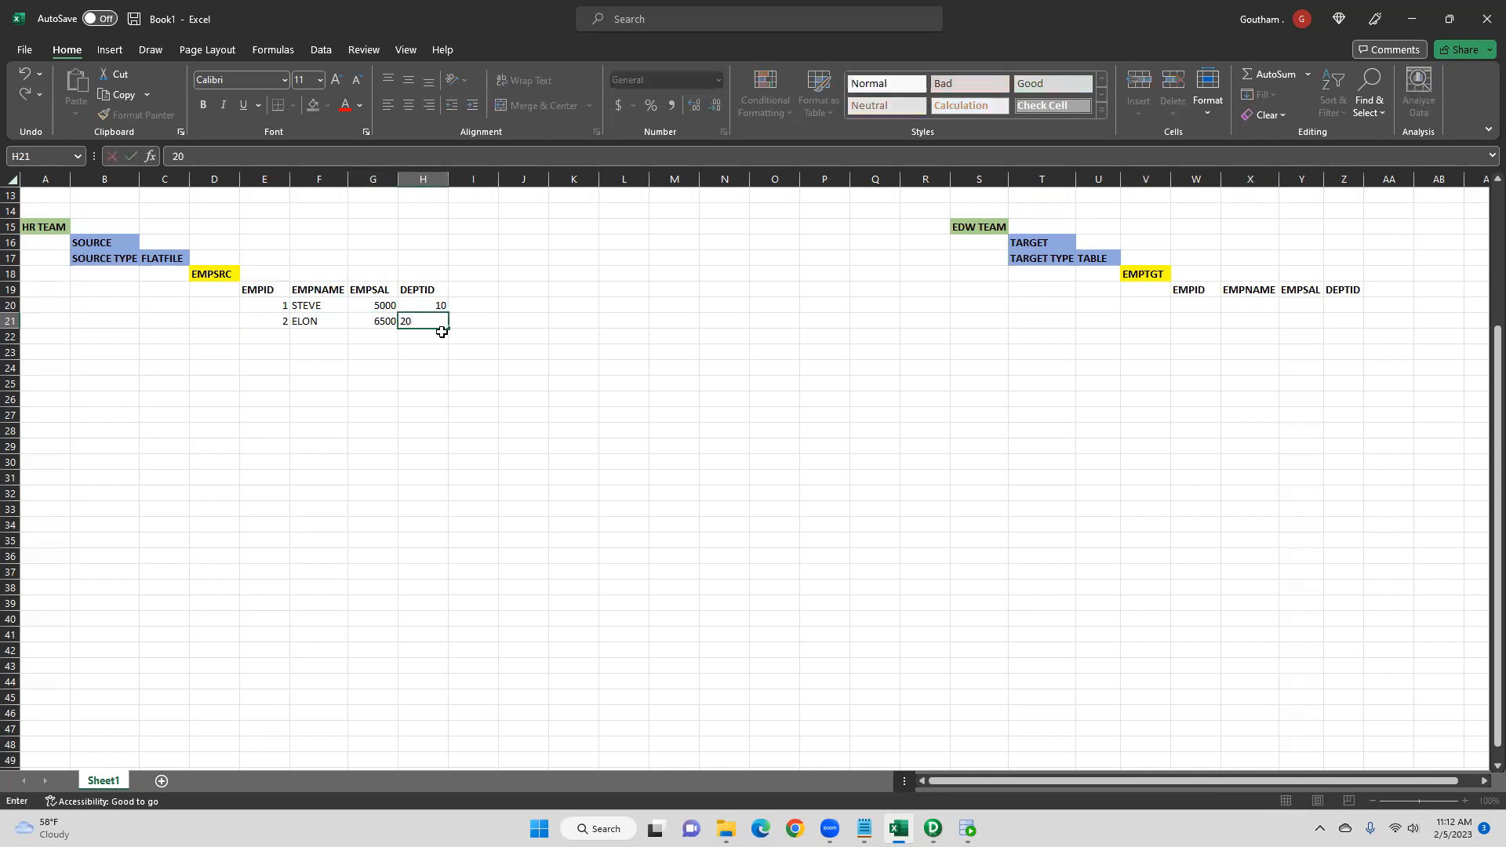
{"action": "left_click", "coordinate": [469, 336]}
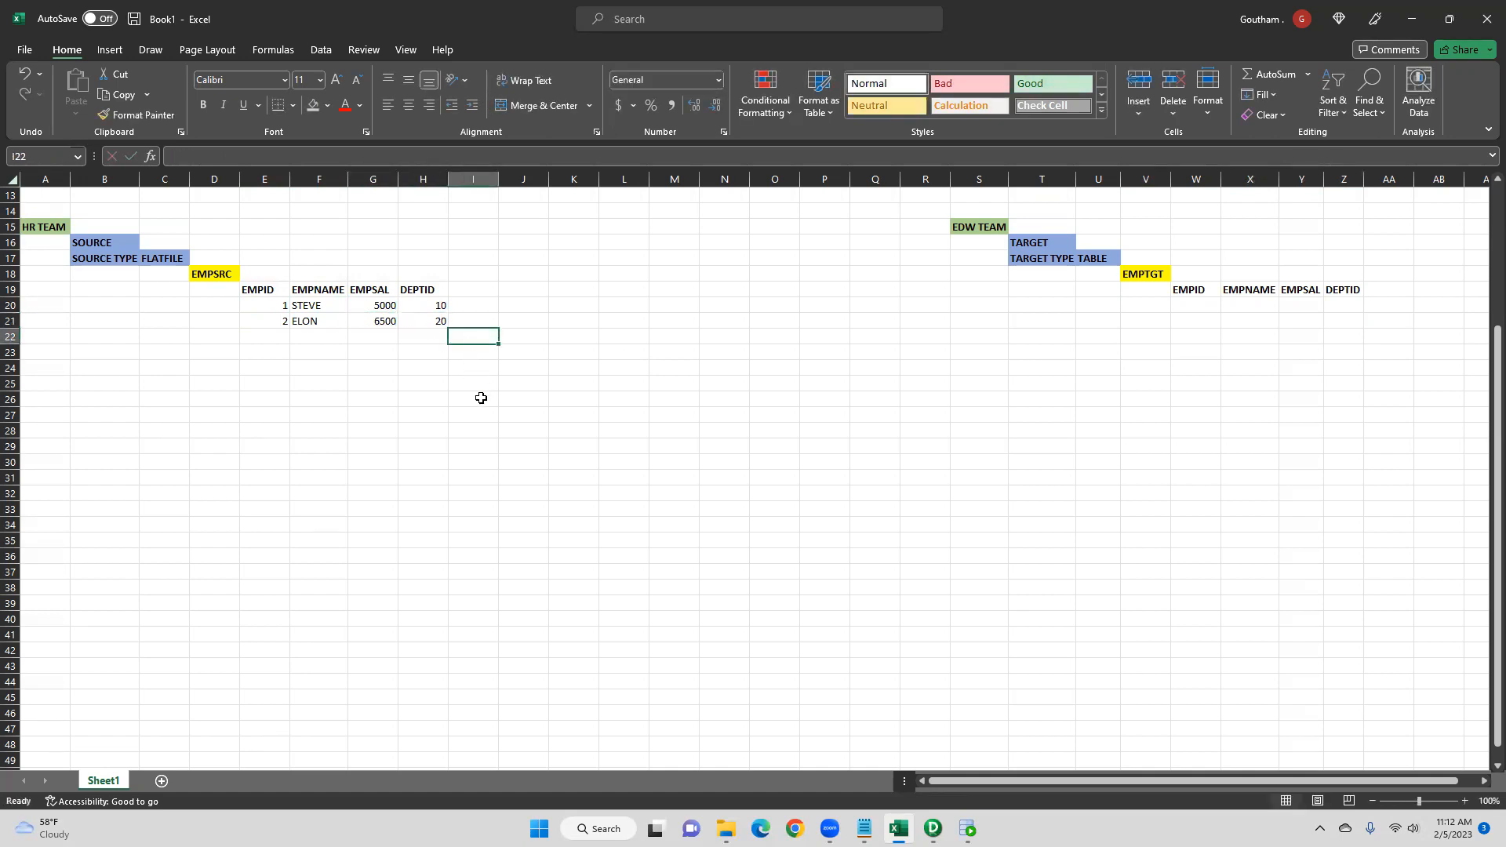
- Copy both source employee records into the EMPTGT table under its headers
{"action": "left_click_drag", "start_coordinate": [287, 306], "coordinate": [428, 322]}
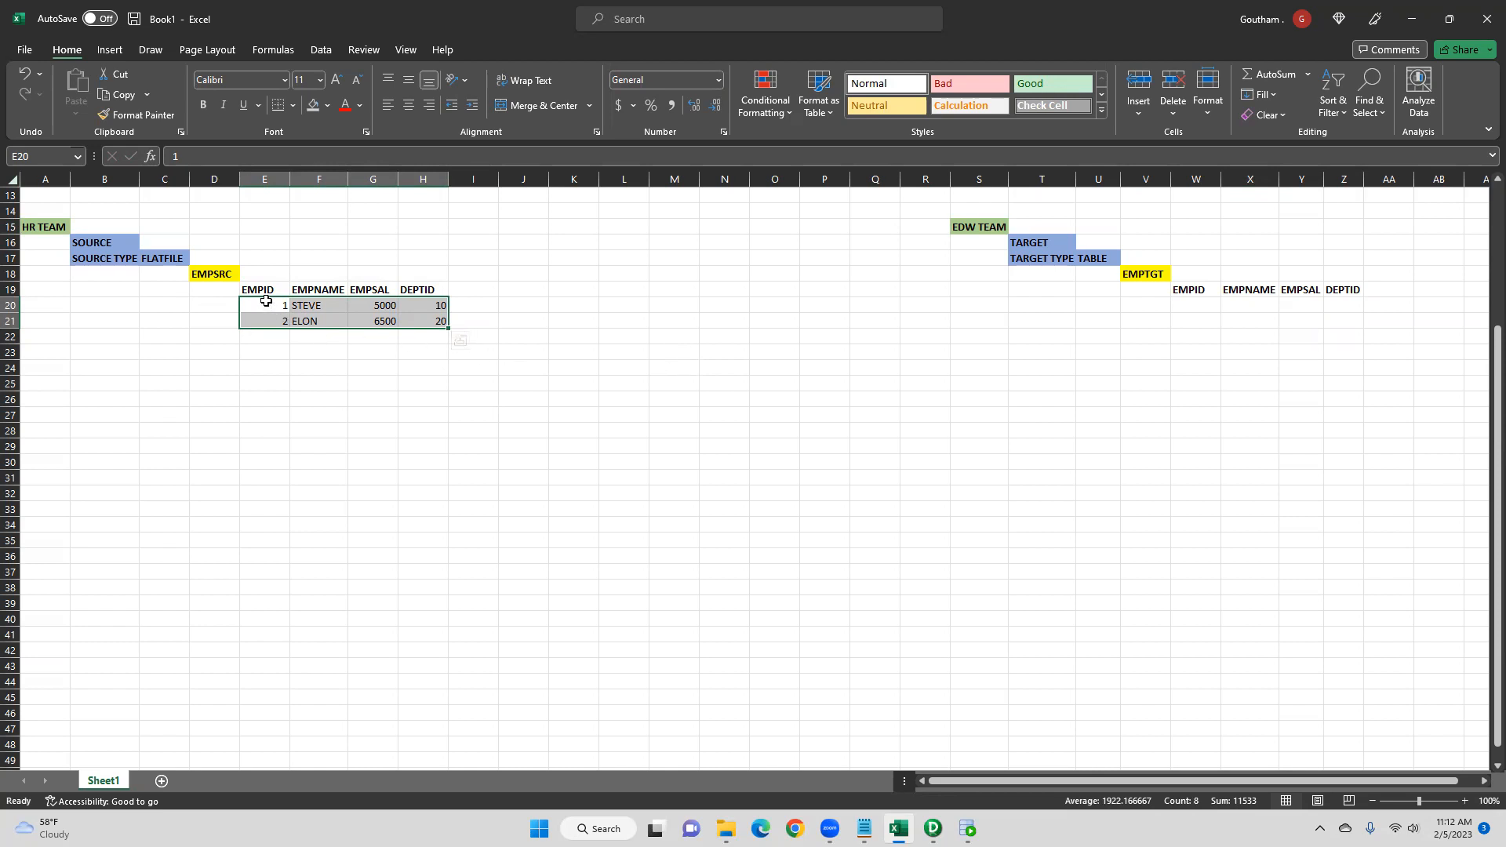
{"action": "left_click", "coordinate": [213, 275]}
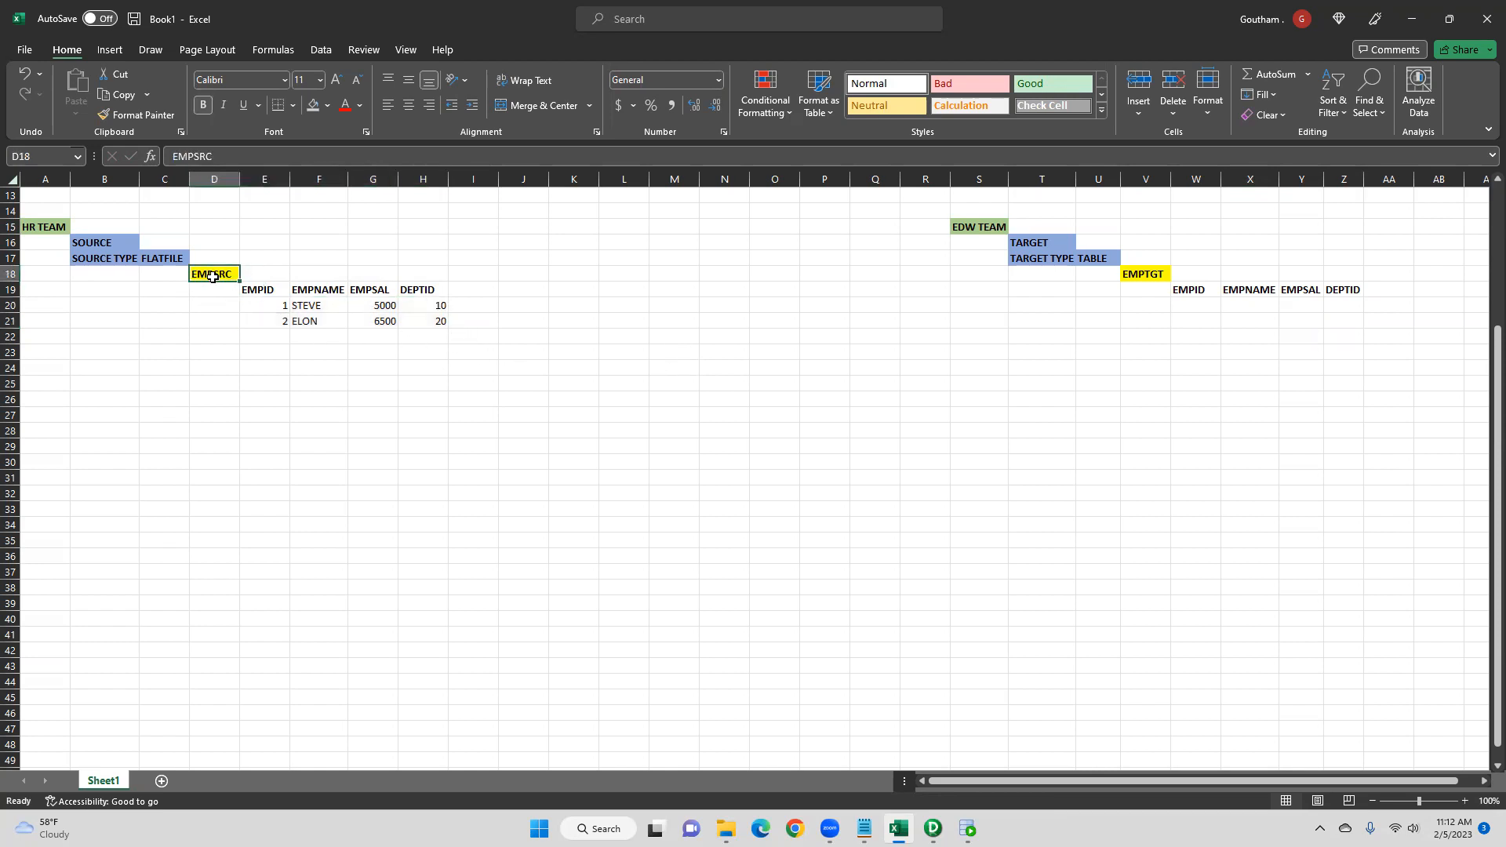
{"action": "left_click", "coordinate": [1147, 276]}
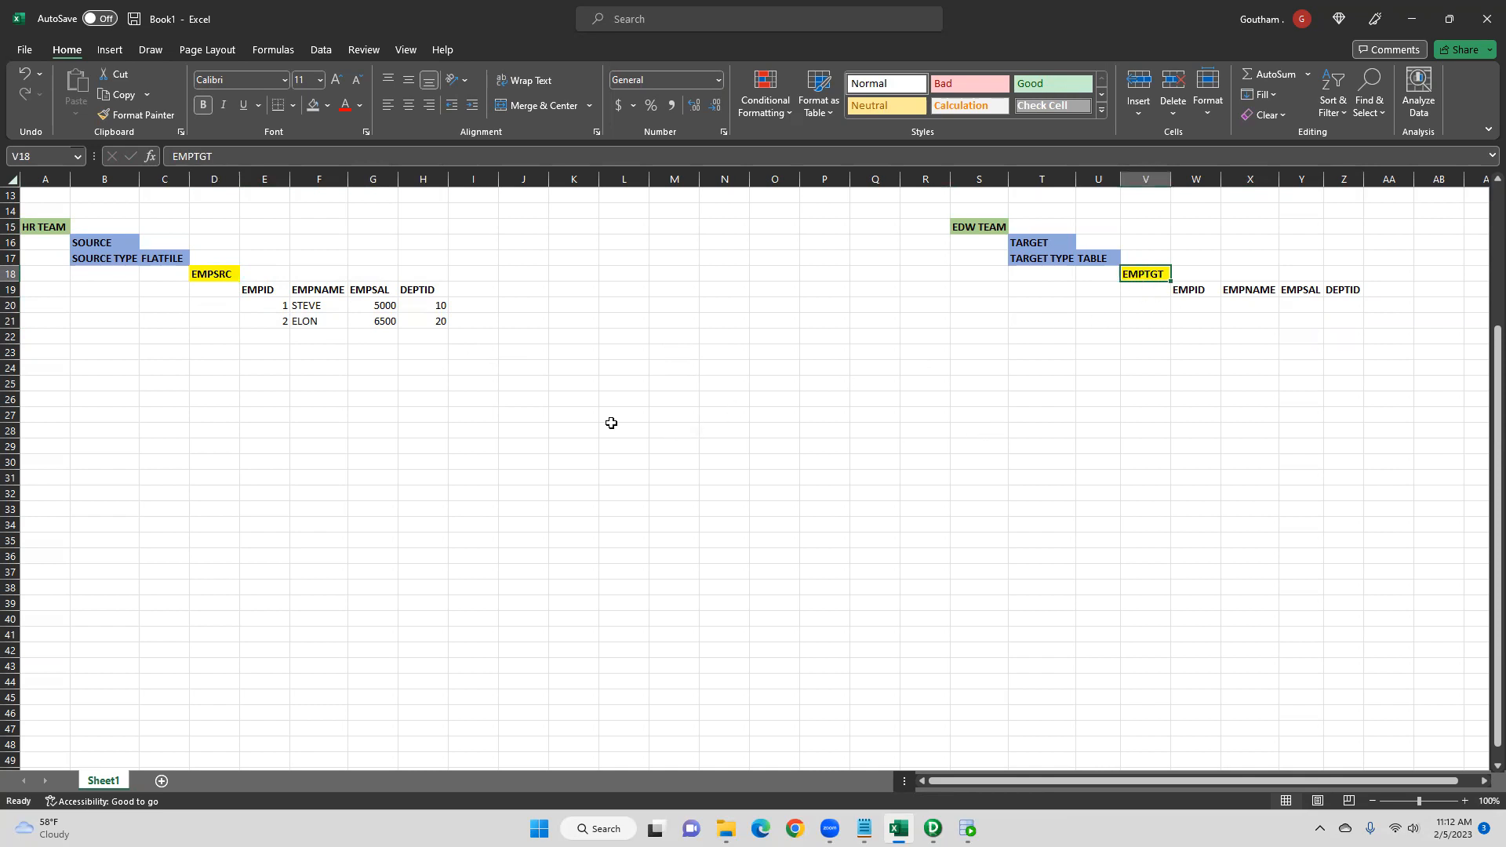
{"action": "left_click_drag", "start_coordinate": [279, 305], "coordinate": [417, 316]}
{"action": "key", "text": "ctrl+c"}
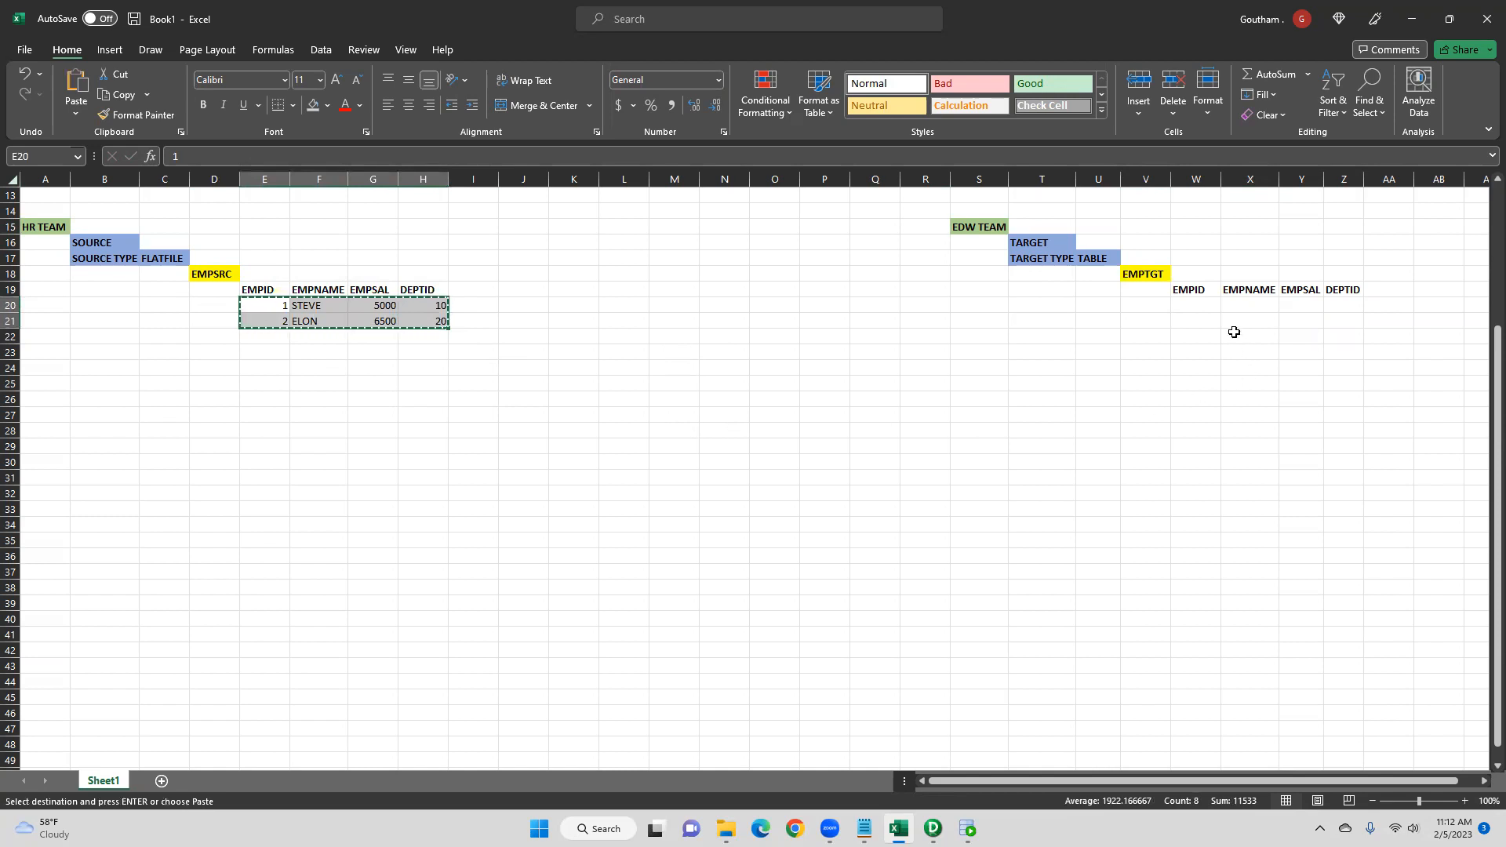
{"action": "left_click_drag", "start_coordinate": [1203, 303], "coordinate": [1204, 320]}
{"action": "key", "text": "ctrl+v"}
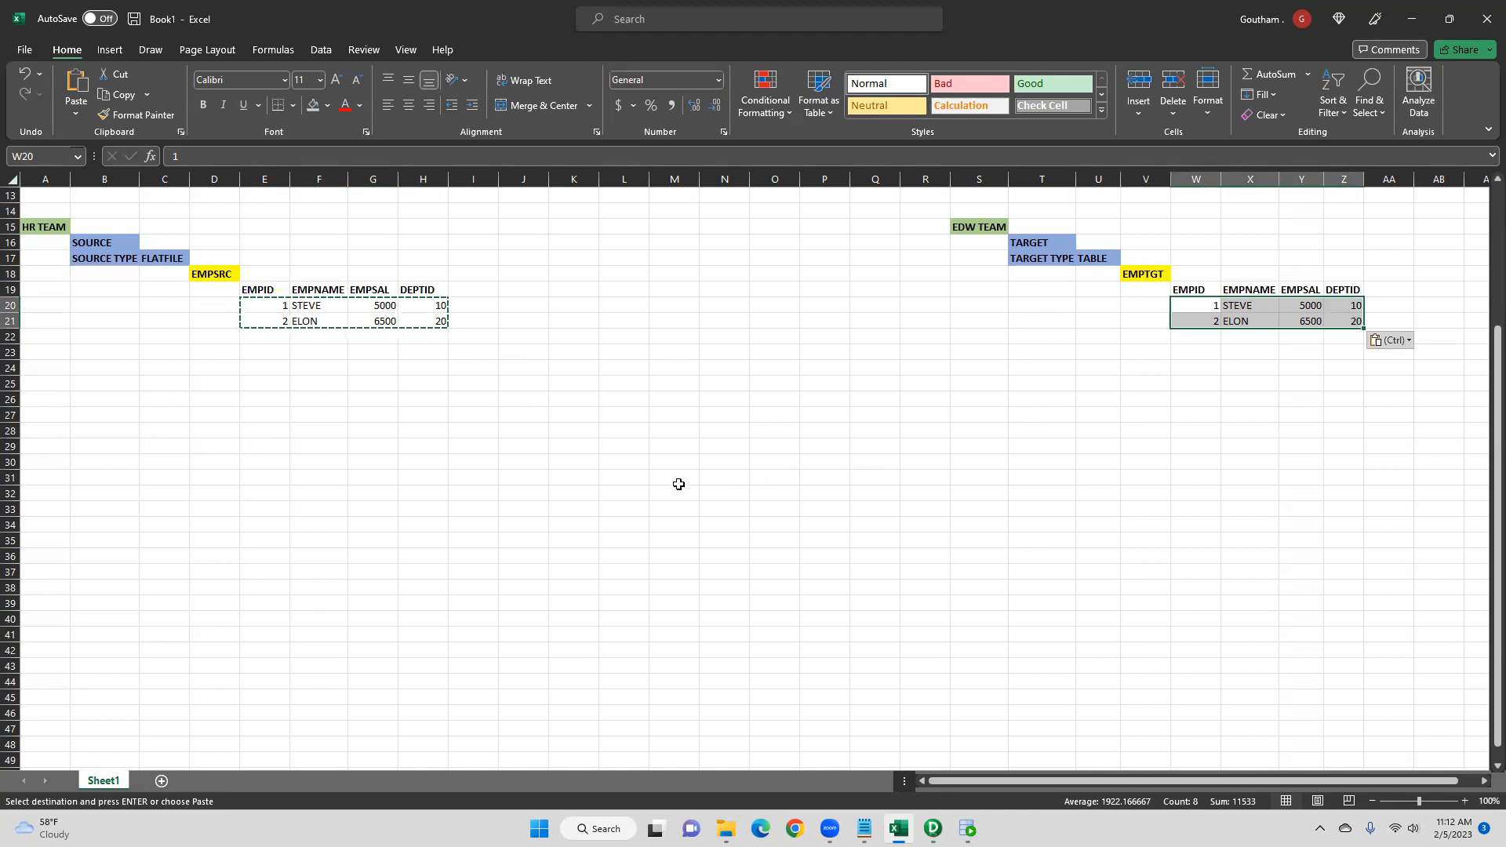
- Change the source salaries to 6500 for STEVE and 9000 for ELON
{"action": "left_click", "coordinate": [380, 310]}
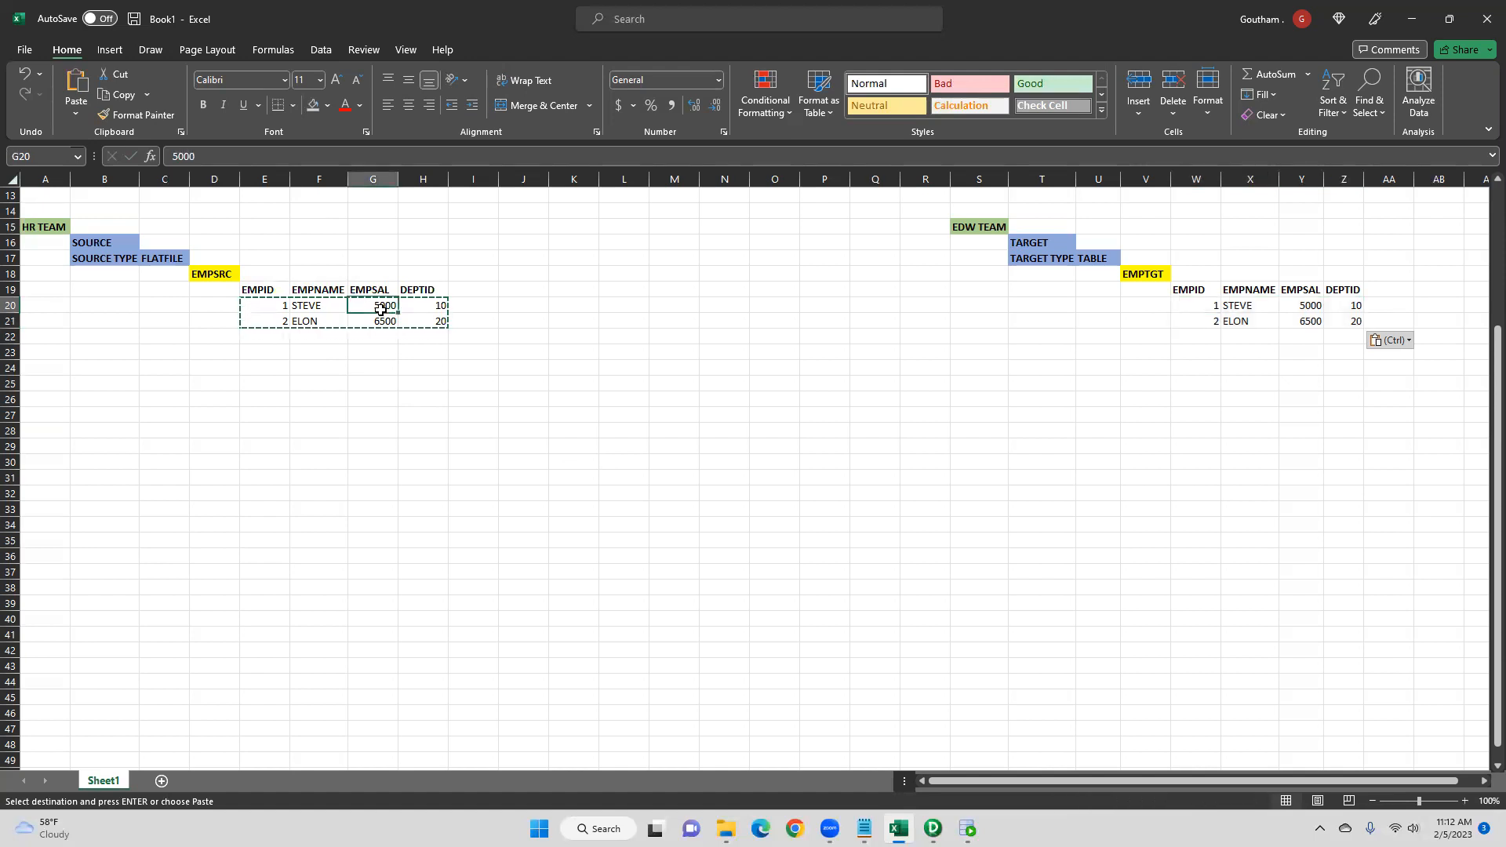
{"action": "type", "text": "65"}
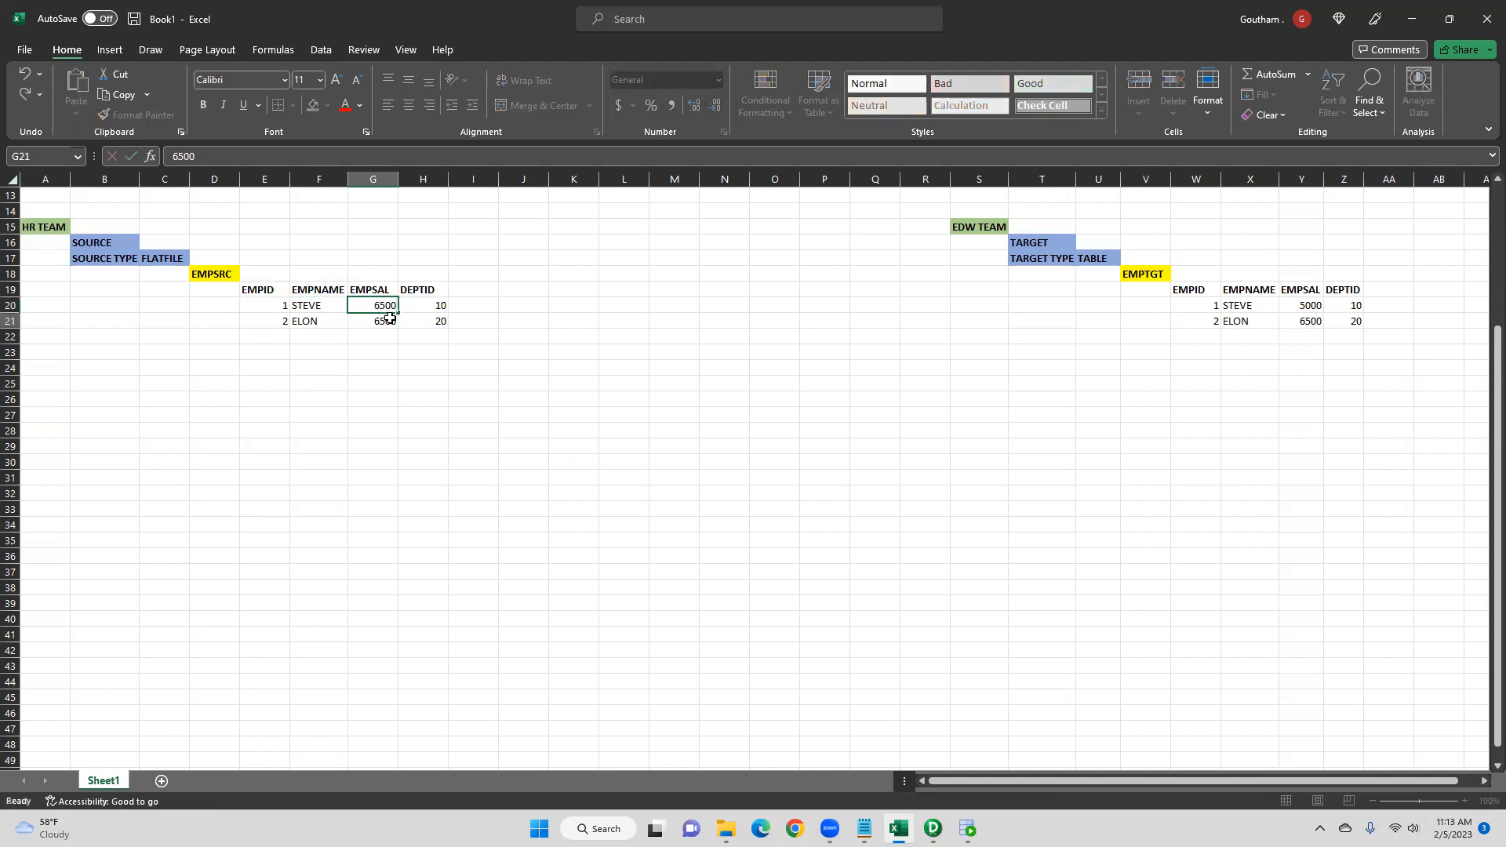
{"action": "key", "text": "Return"}
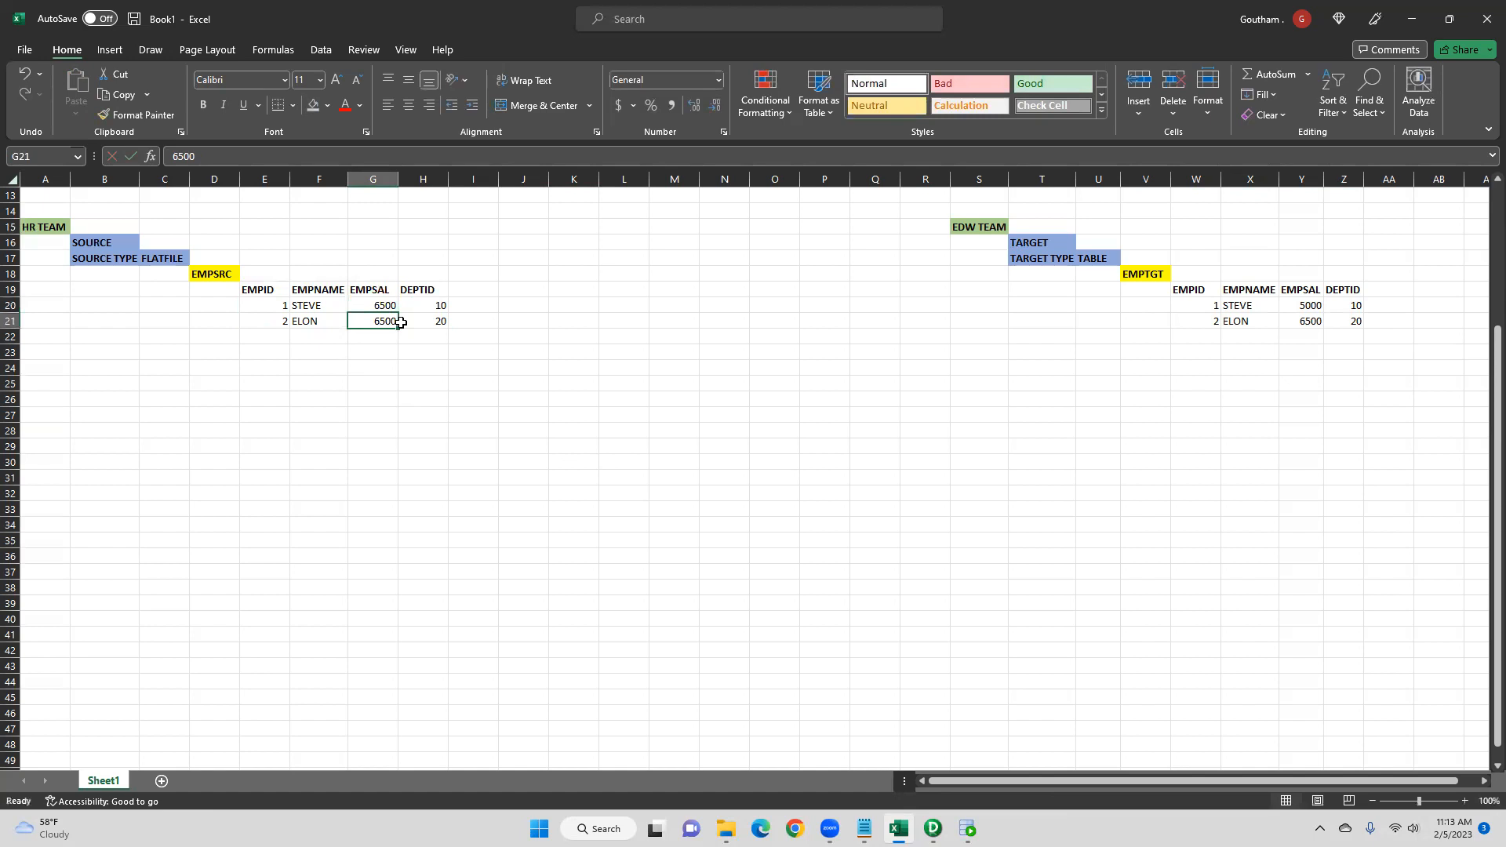
{"action": "type", "text": "9000"}
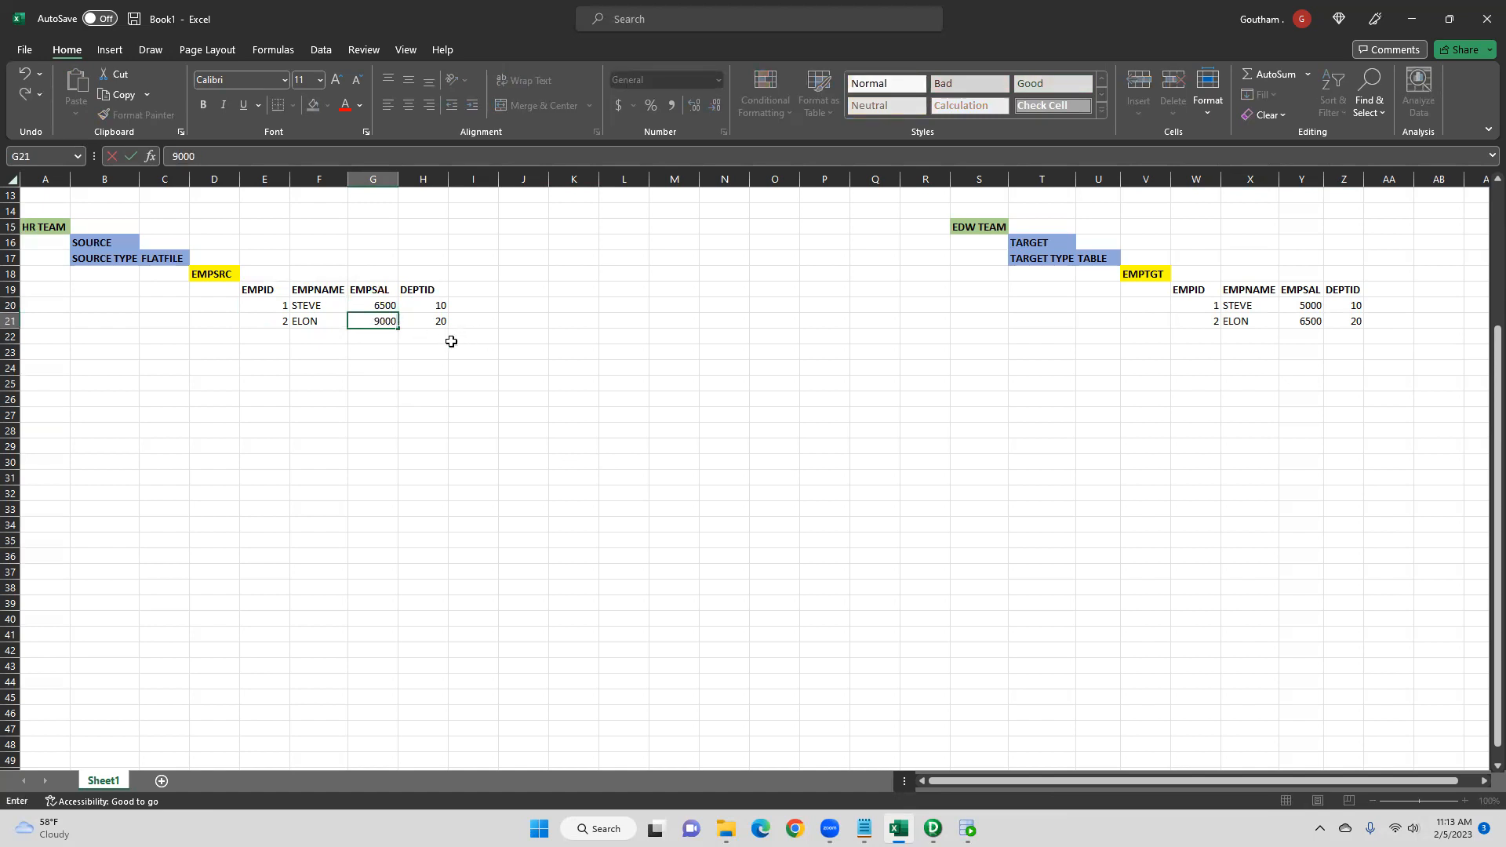
{"action": "left_click", "coordinate": [684, 424]}
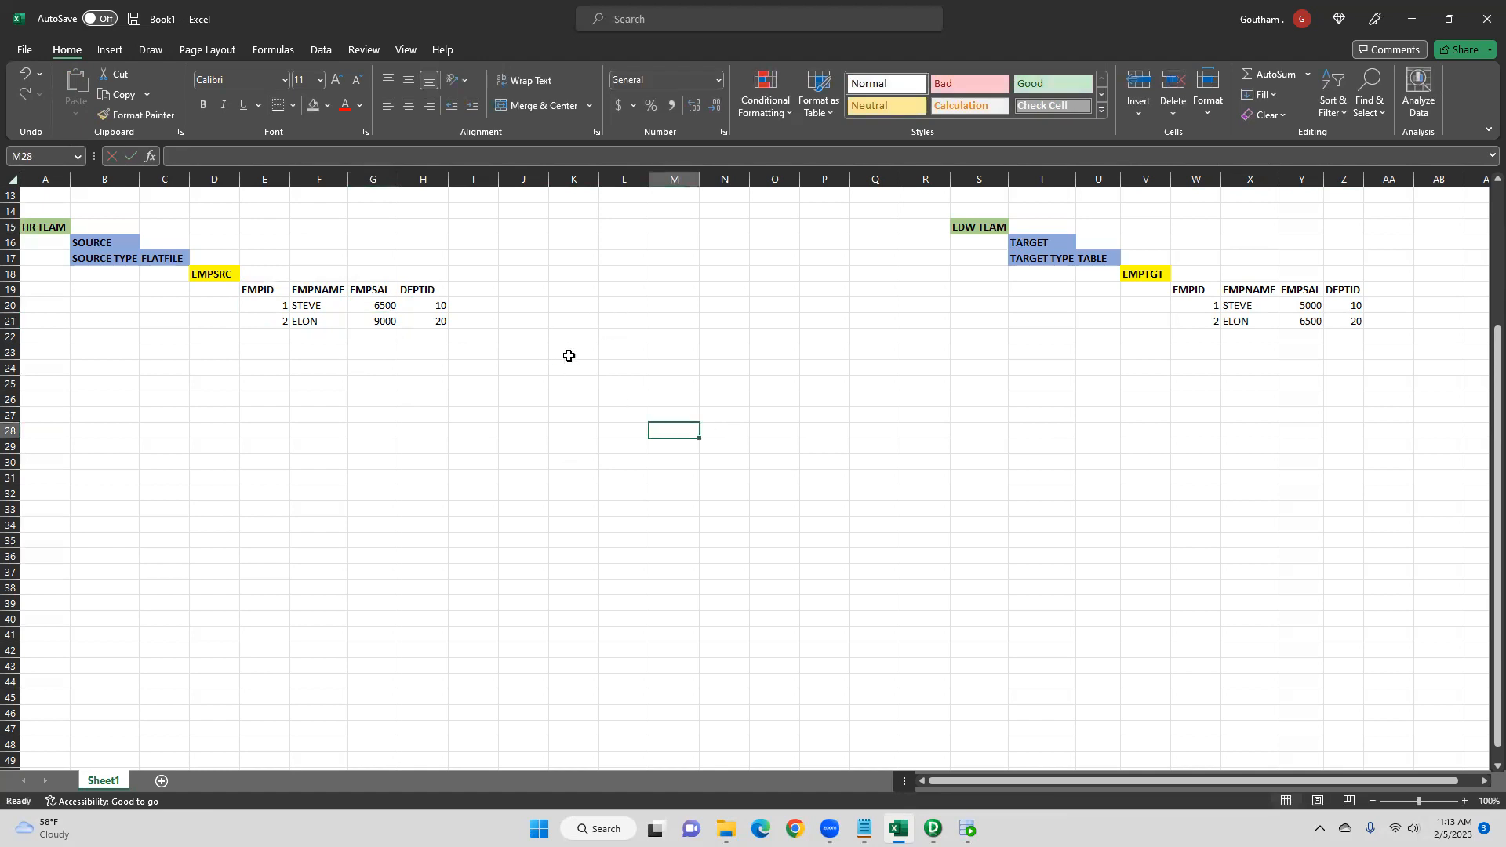
- Switch to Notepad, highlight the SCD Type 1 description, and minimize it again
{"action": "left_click", "coordinate": [862, 824]}
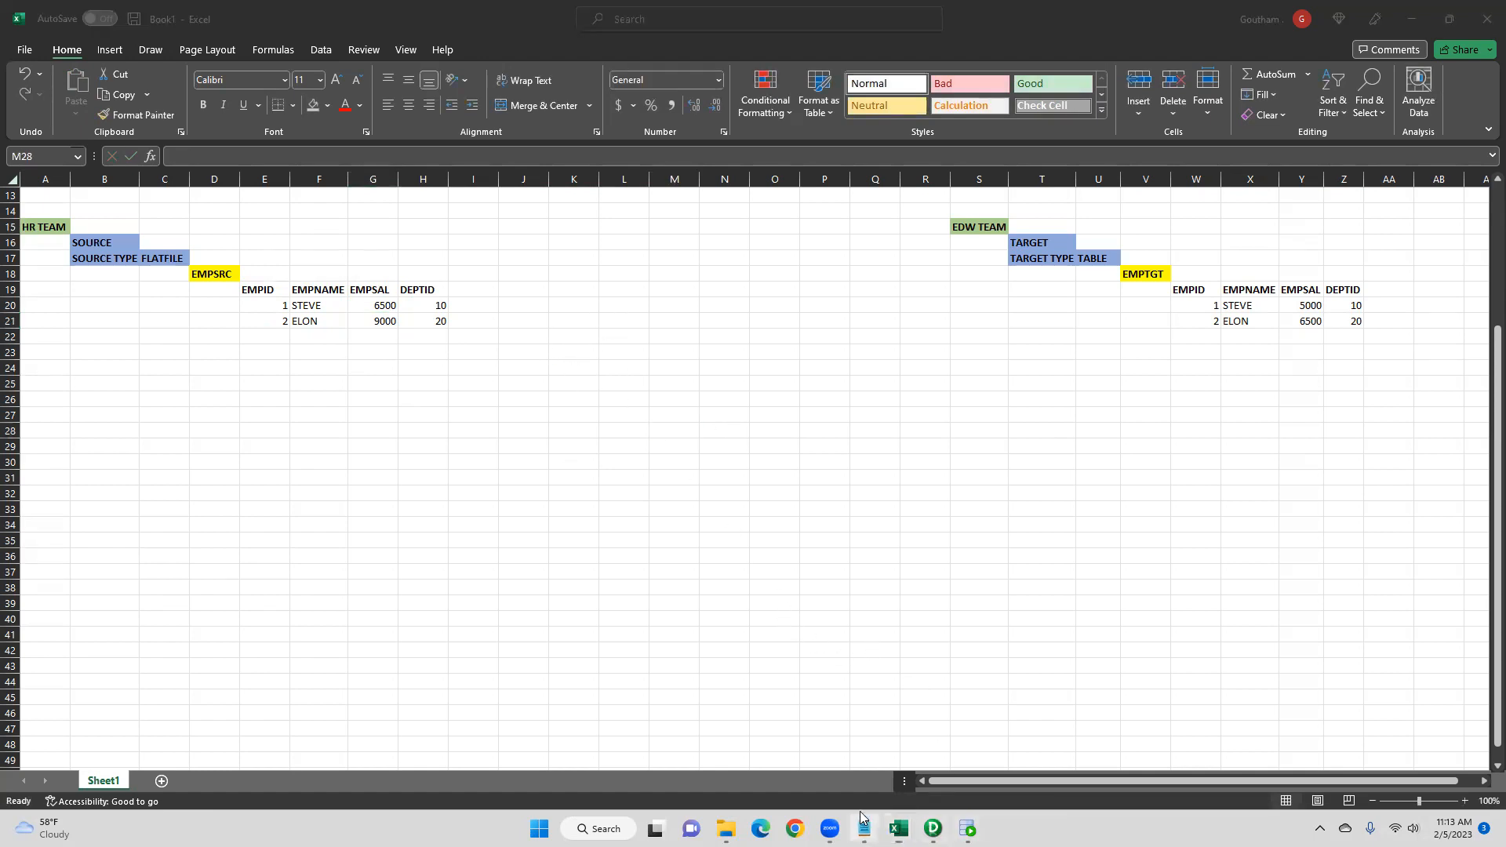
{"action": "left_click_drag", "start_coordinate": [318, 333], "coordinate": [1303, 333]}
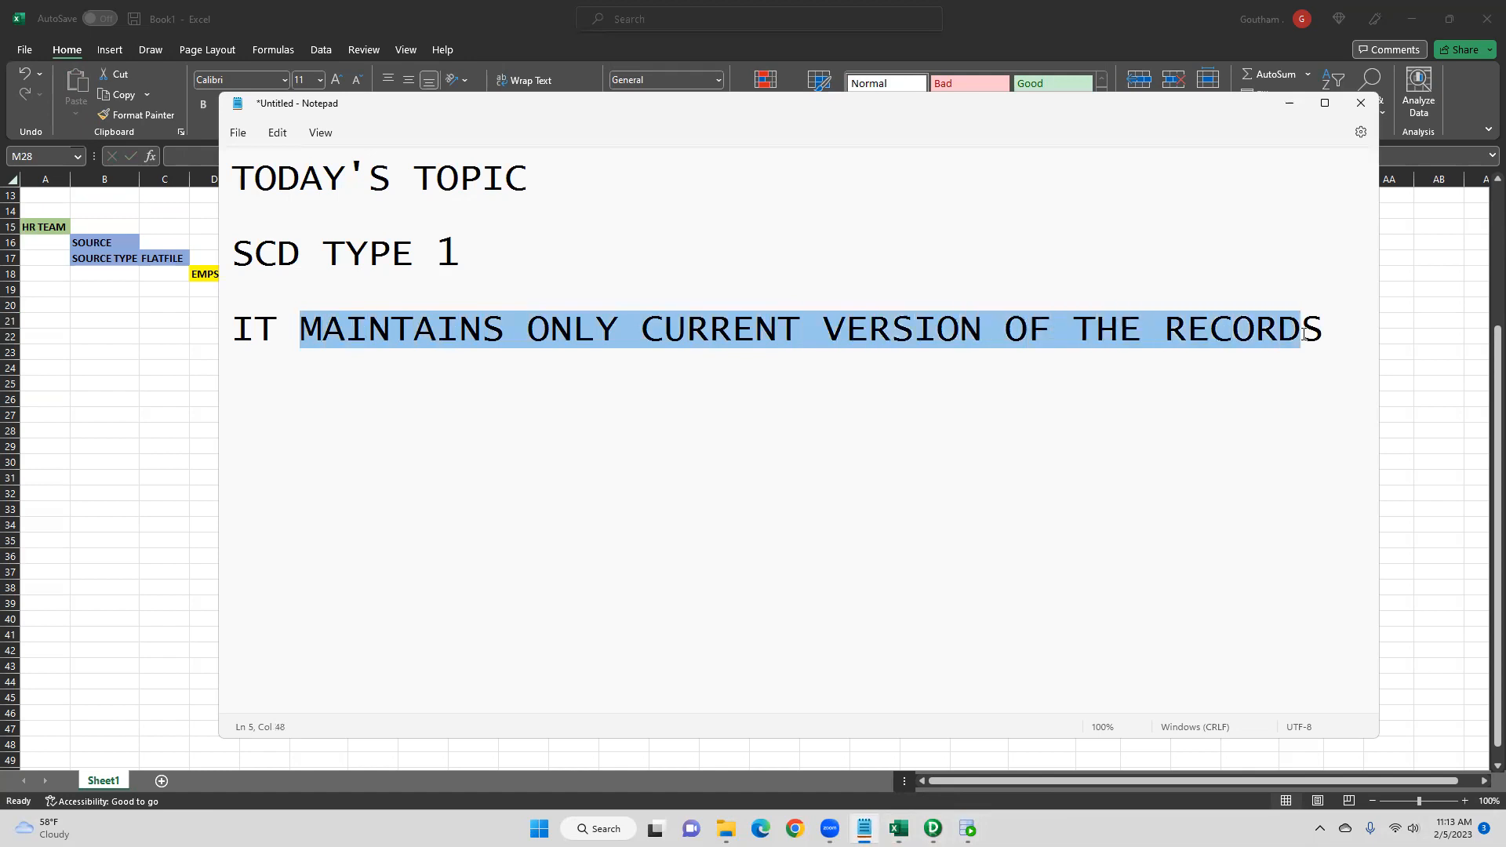
{"action": "left_click", "coordinate": [1287, 103]}
- Copy the updated source salaries 6500 and 9000 over the EMPSAL values in the EMPTGT table
{"action": "left_click", "coordinate": [379, 308]}
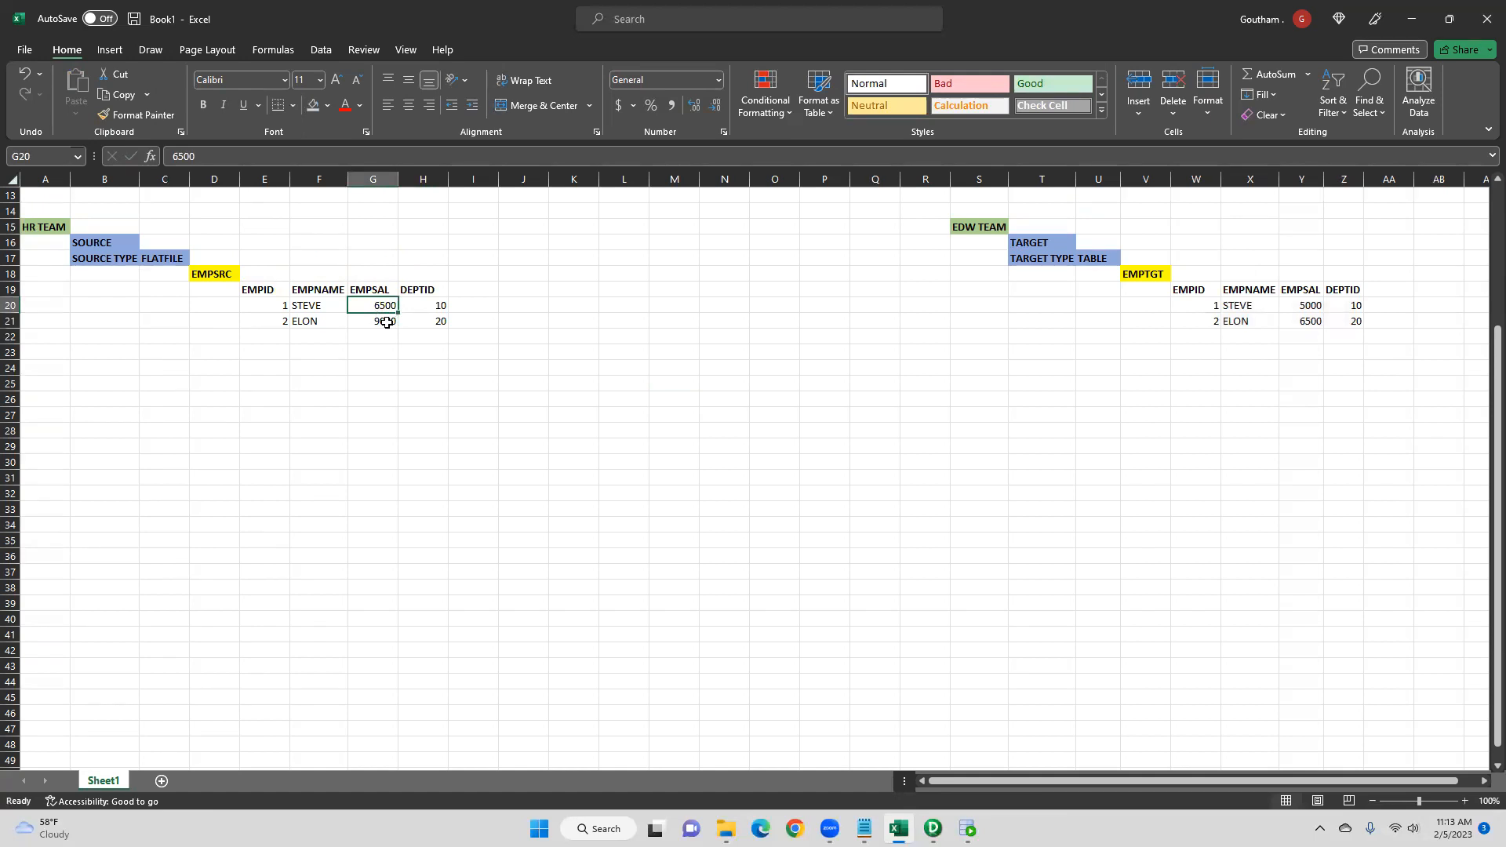
{"action": "left_click", "coordinate": [387, 323]}
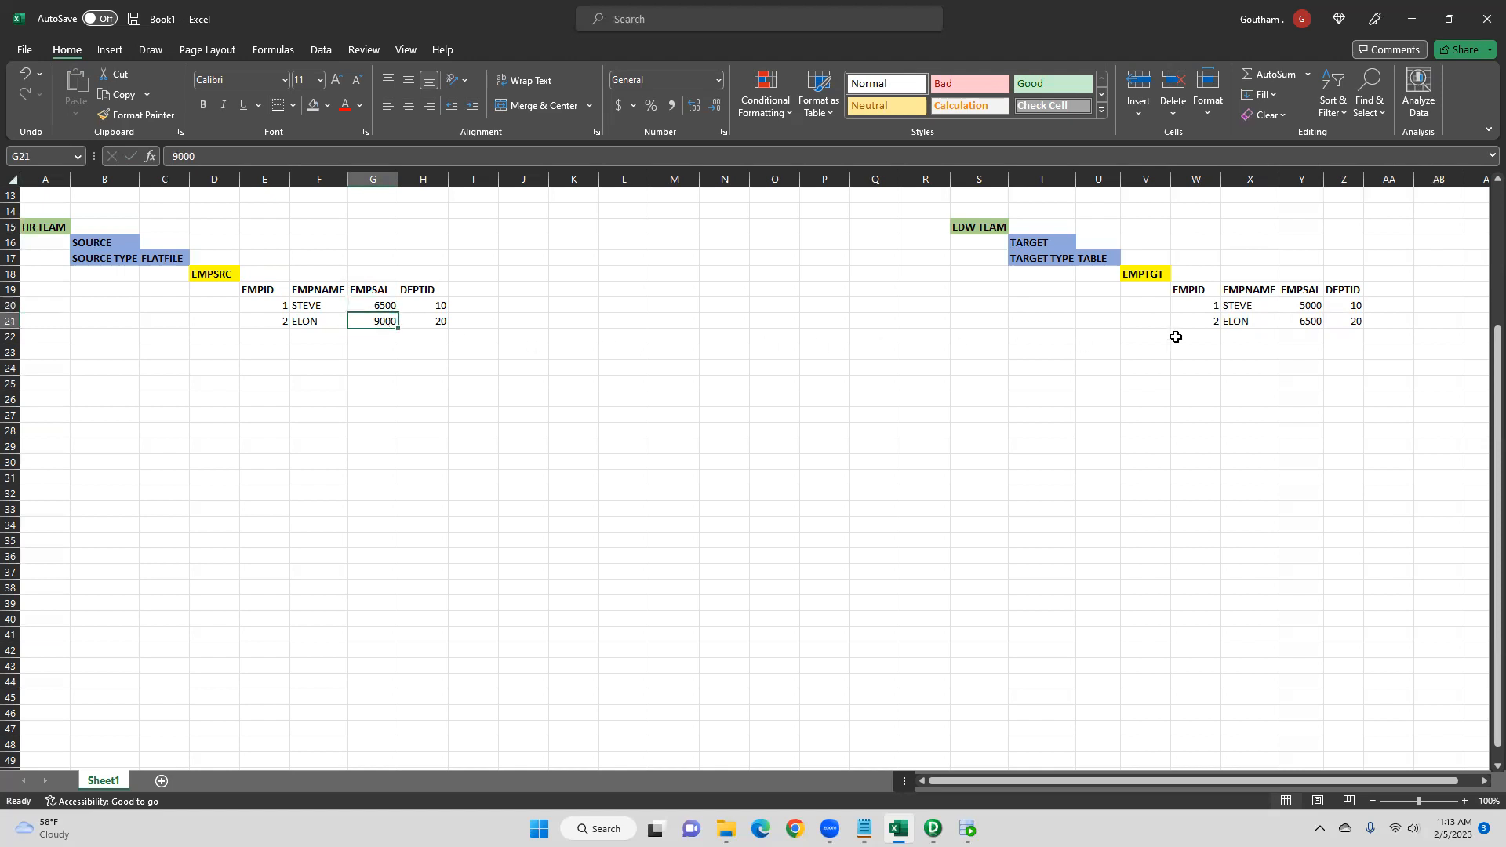
{"action": "left_click_drag", "start_coordinate": [1290, 311], "coordinate": [1301, 316]}
{"action": "left_click_drag", "start_coordinate": [375, 305], "coordinate": [372, 315]}
{"action": "key", "text": "ctrl+c"}
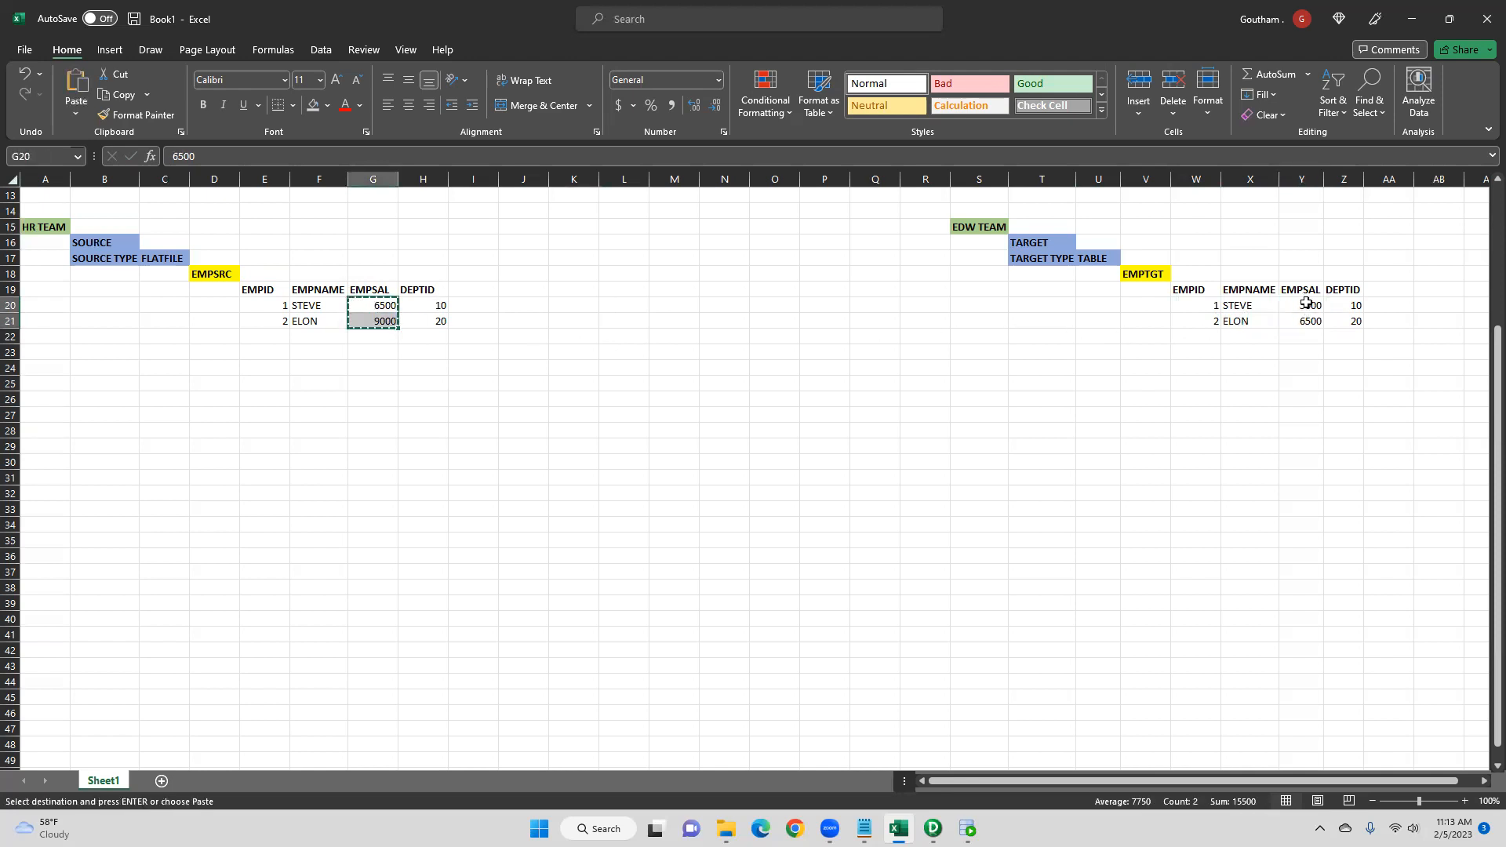
{"action": "left_click", "coordinate": [1307, 308]}
{"action": "left_click_drag", "start_coordinate": [1308, 309], "coordinate": [1305, 322]}
{"action": "key", "text": "ctrl+v"}
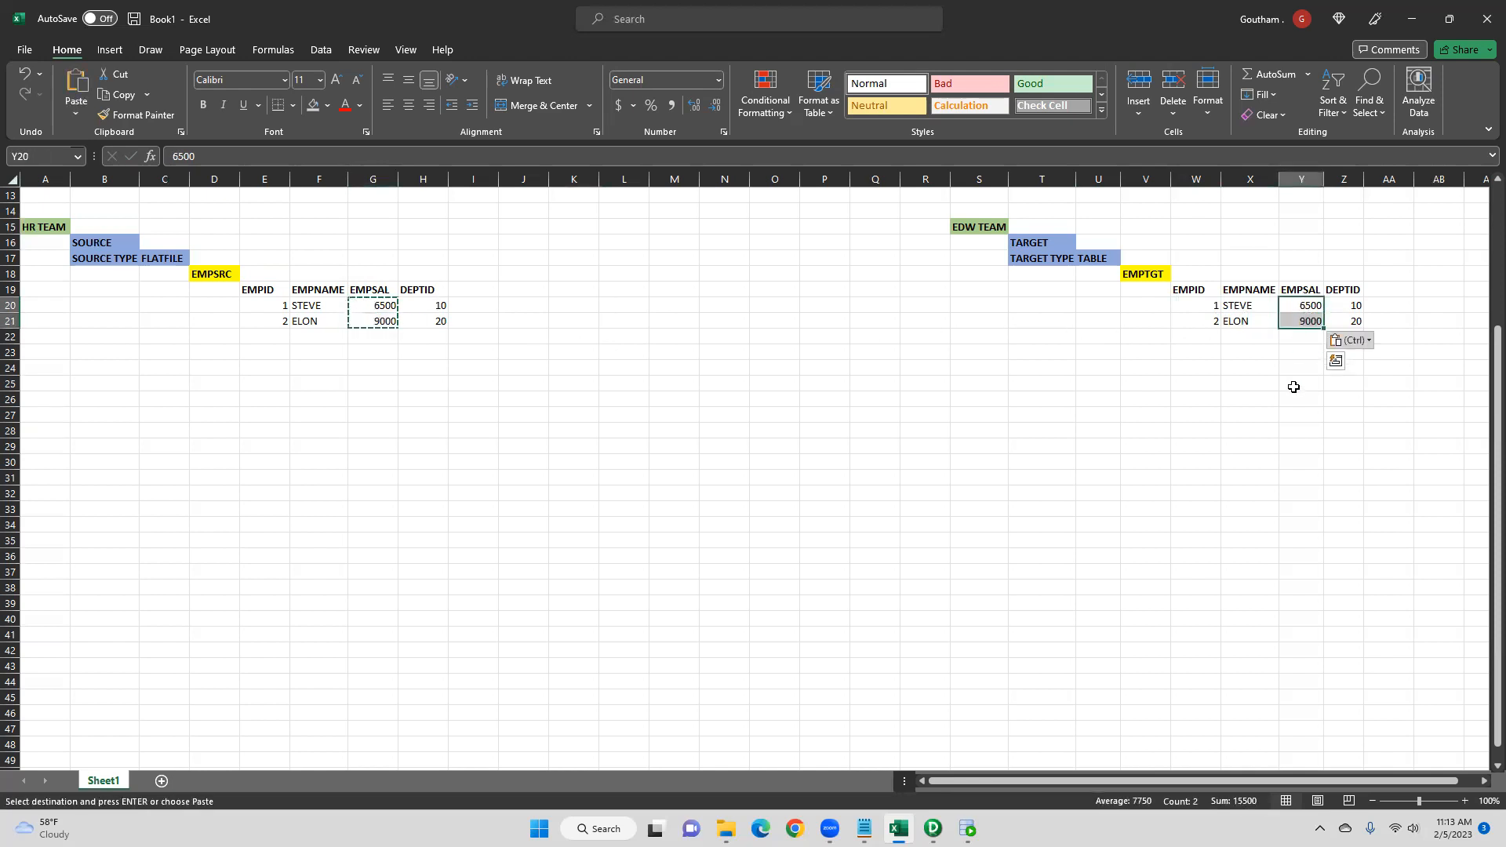
- Switch to Notepad to review the SCD Type 1 description, then minimize it
{"action": "left_click", "coordinate": [863, 828]}
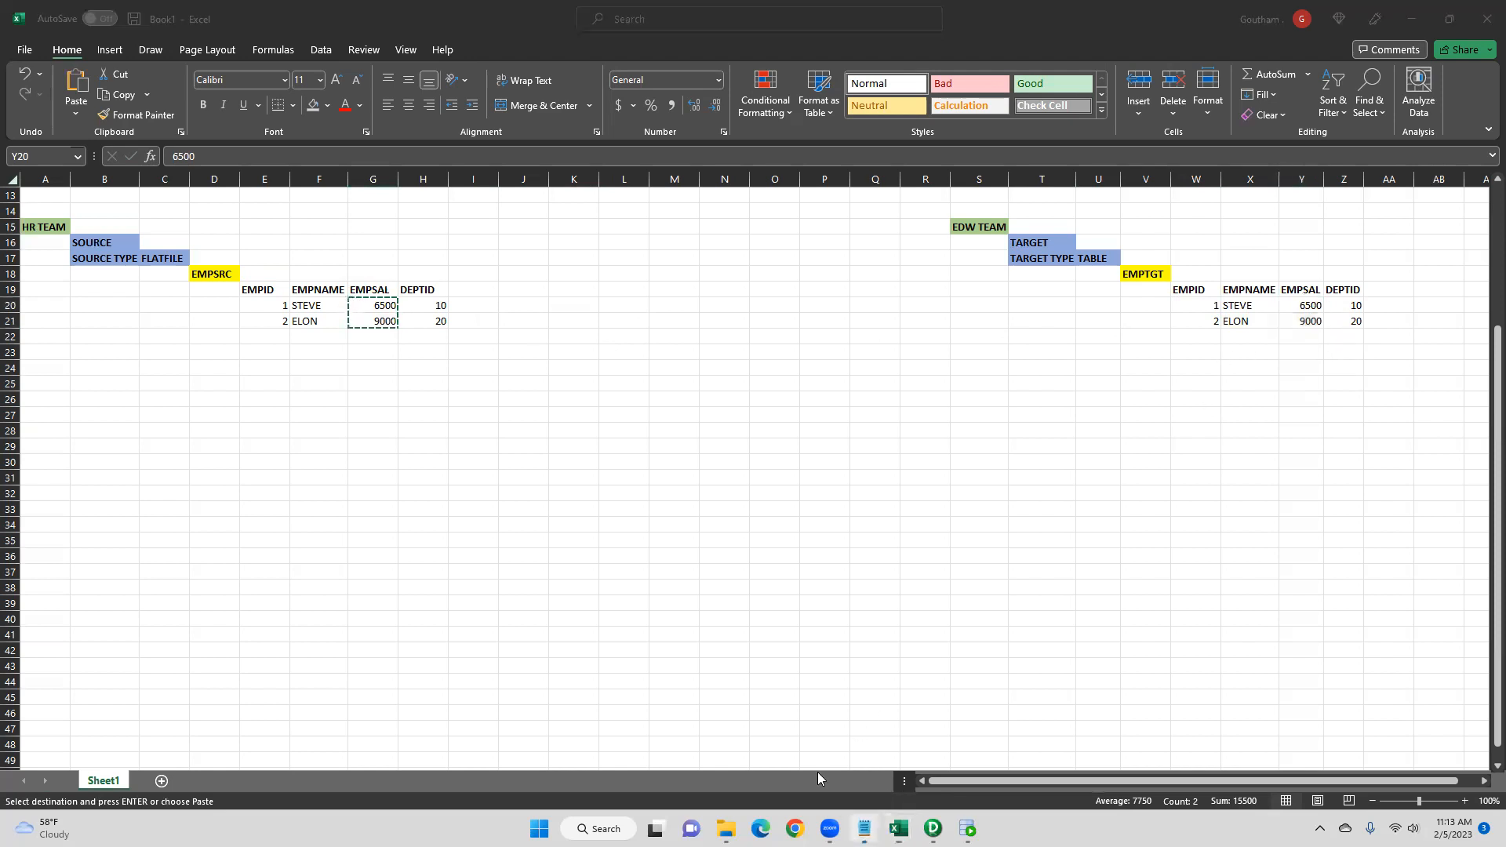
{"action": "left_click", "coordinate": [391, 356]}
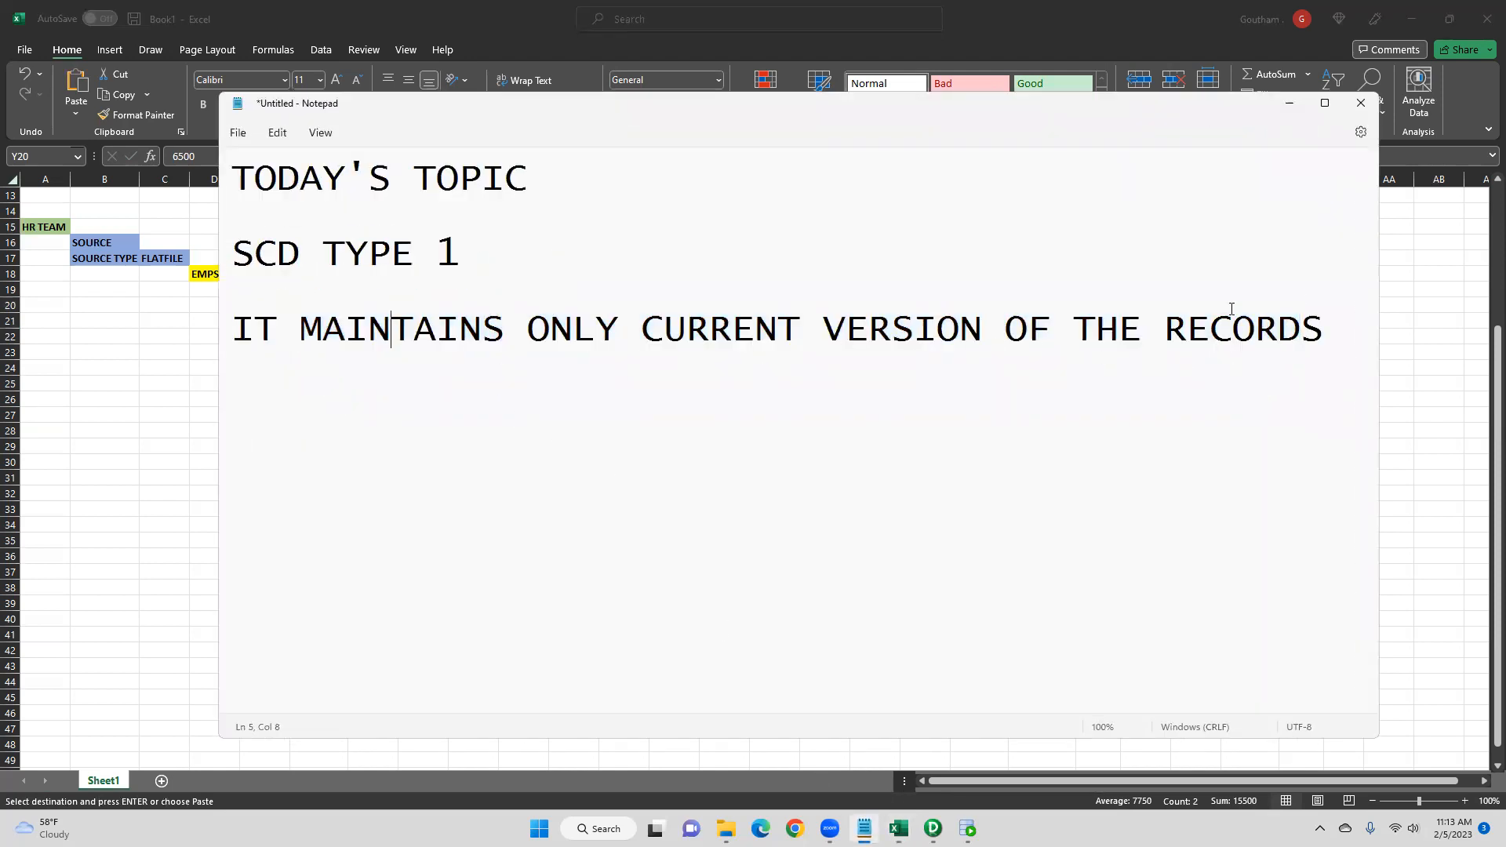
{"action": "left_click", "coordinate": [1288, 103]}
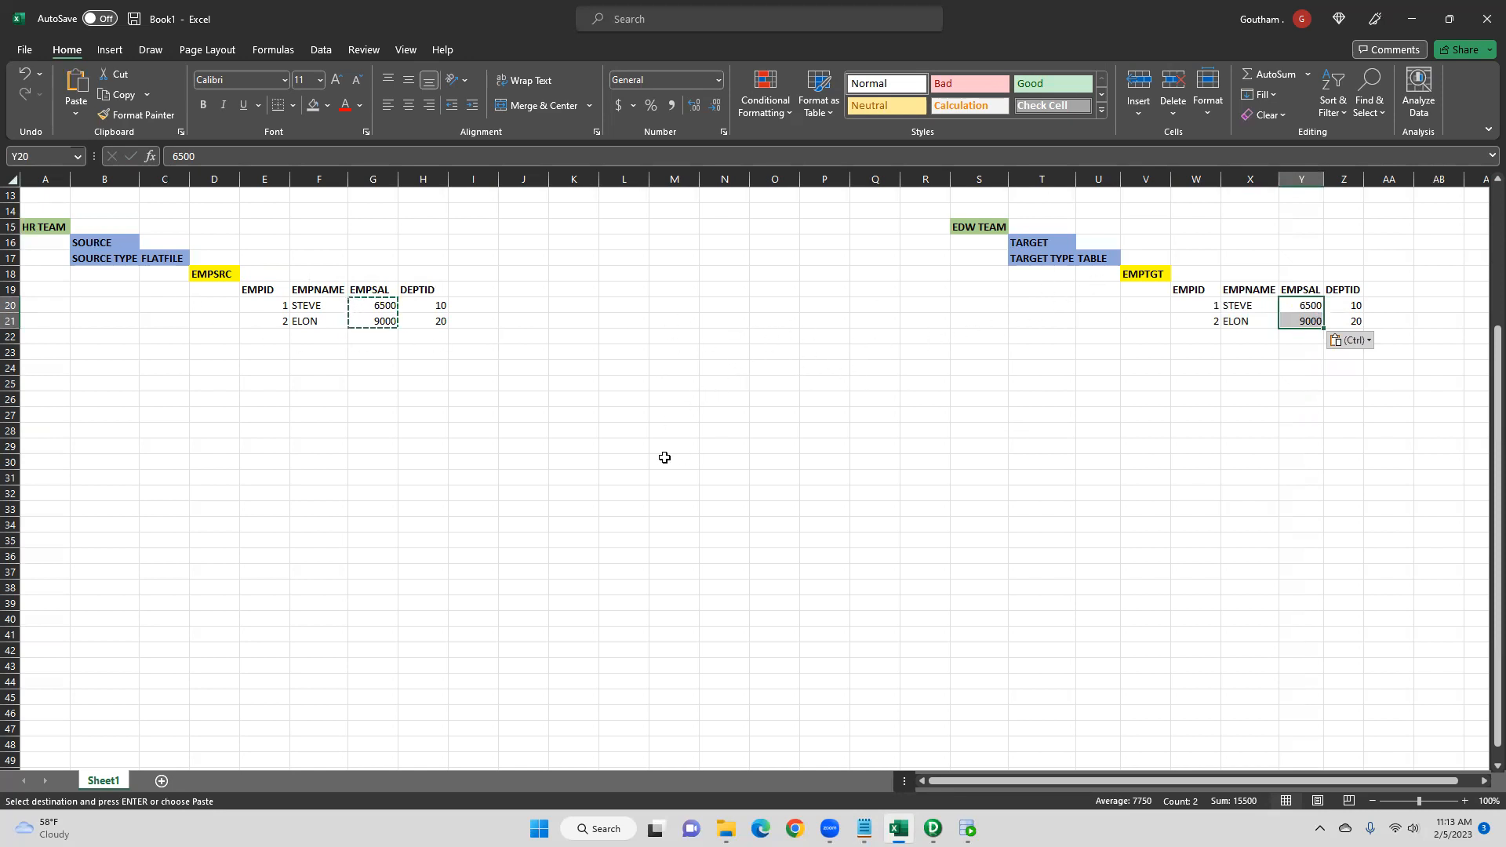
- Add a third source record: EMPID 3, EMPNAME SIMON, EMPSAL 12000, DEPTID 10, removing bold from the name
{"action": "left_click", "coordinate": [819, 477]}
{"action": "left_click", "coordinate": [269, 340]}
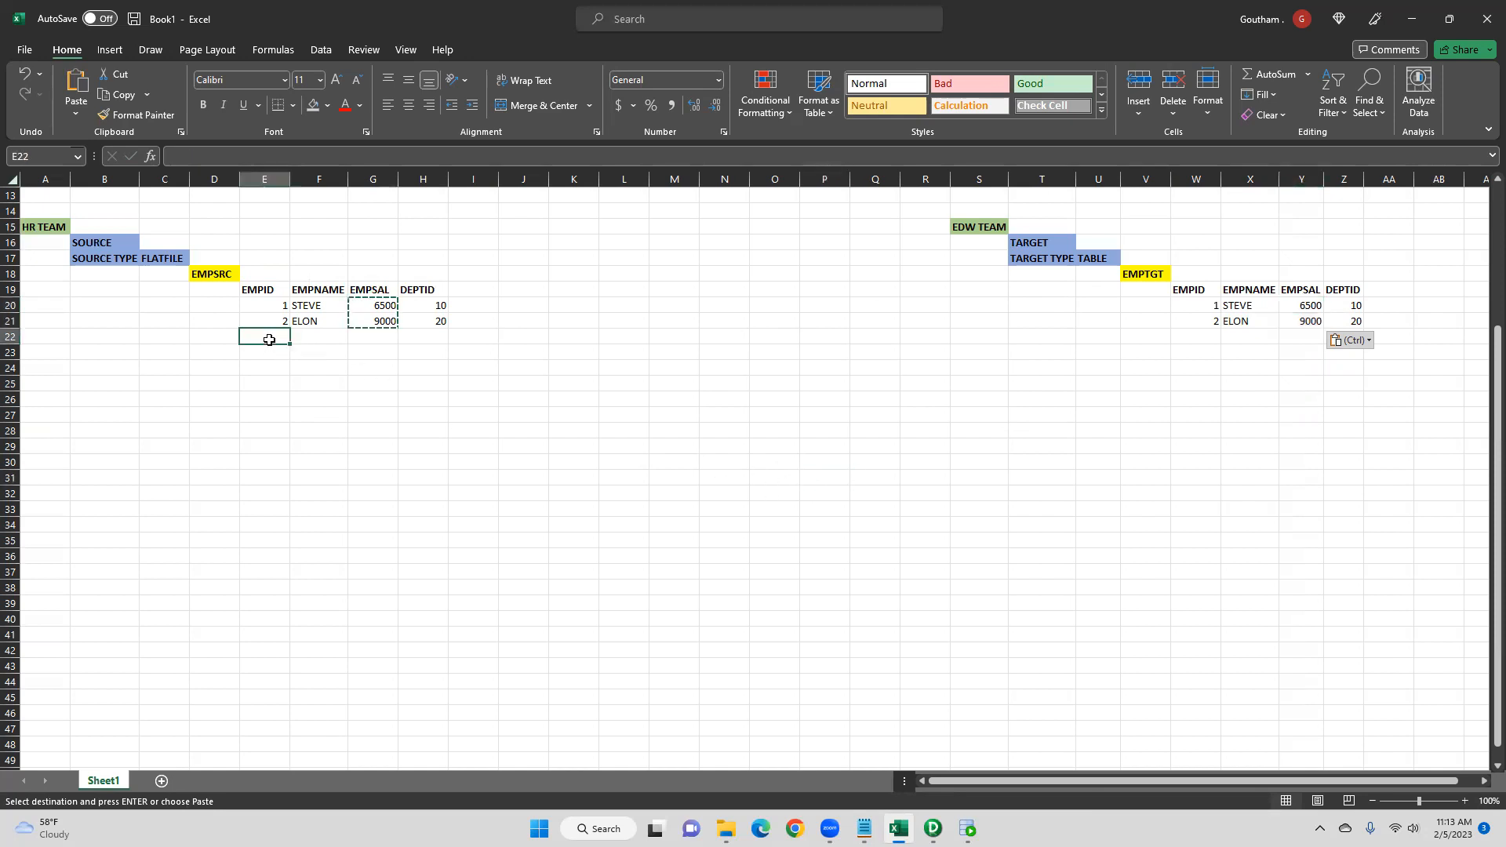
{"action": "type", "text": "3"}
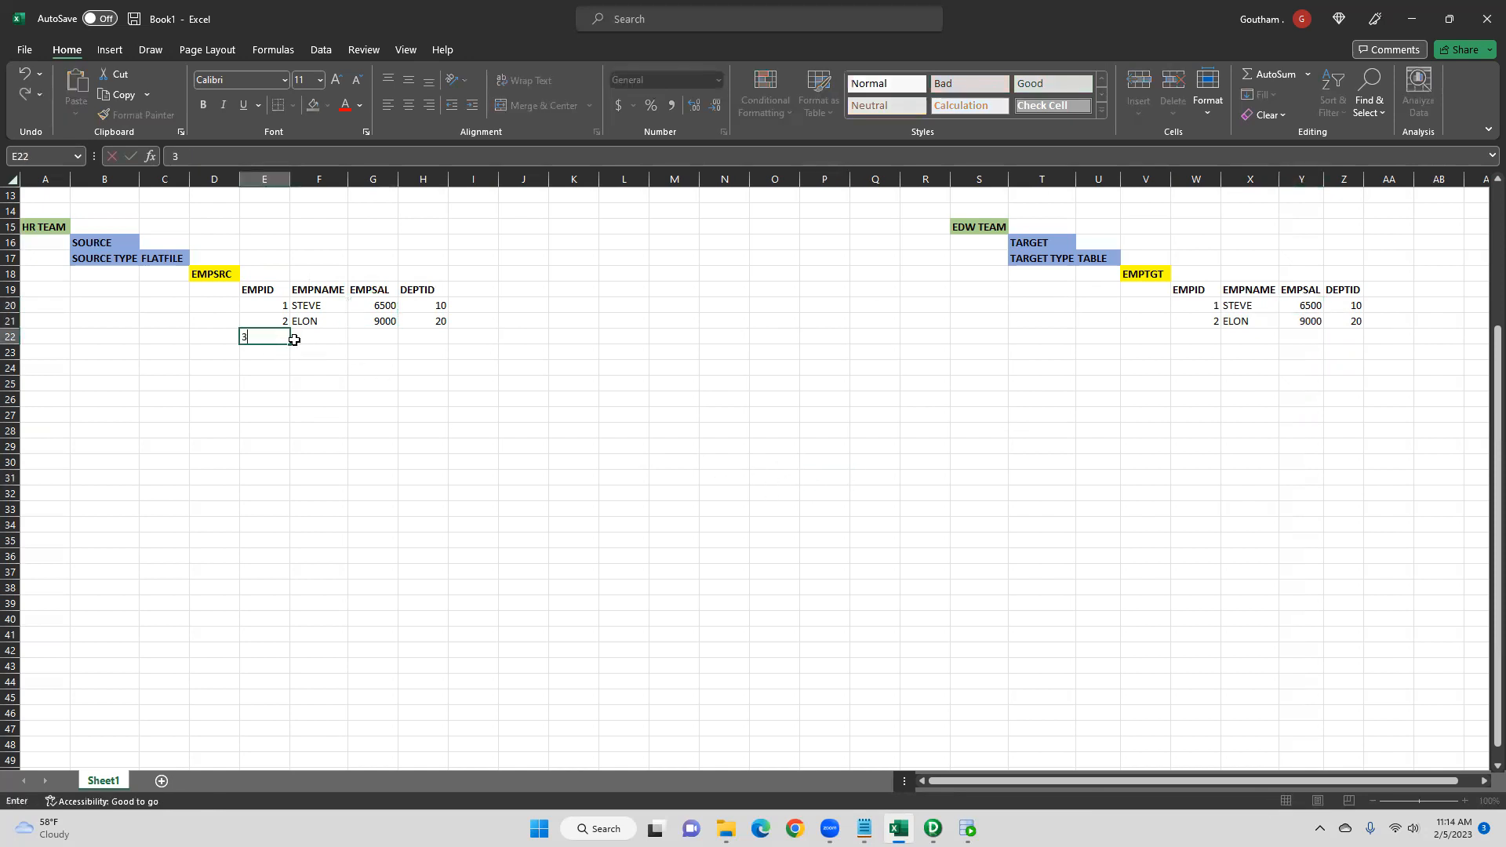
{"action": "left_click", "coordinate": [322, 337]}
{"action": "type", "text": "SIMO"}
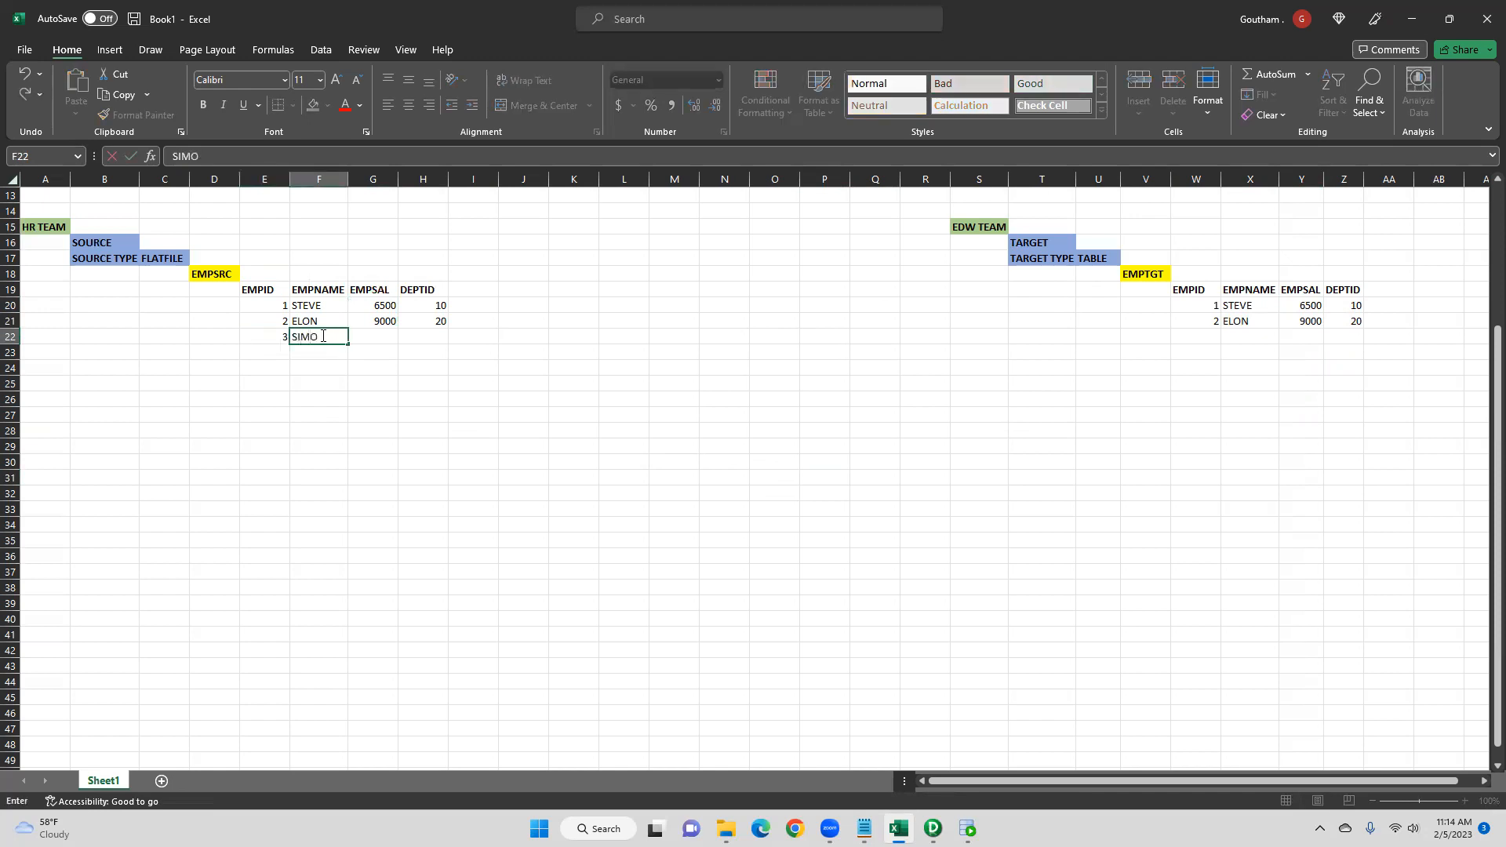
{"action": "type", "text": "N"}
{"action": "left_click", "coordinate": [372, 332]}
{"action": "type", "text": "12000"}
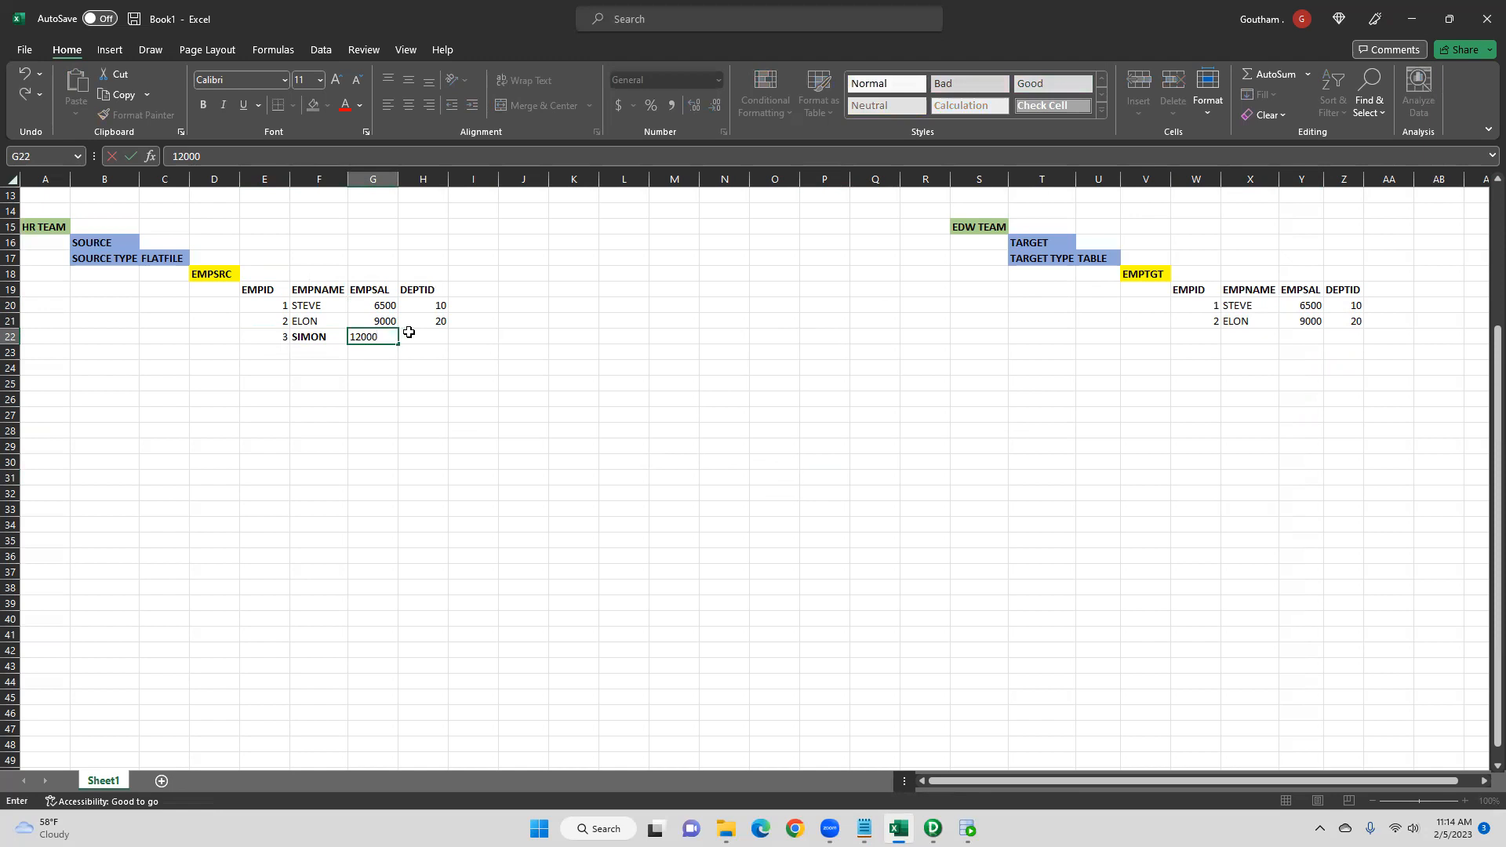
{"action": "left_click", "coordinate": [421, 332]}
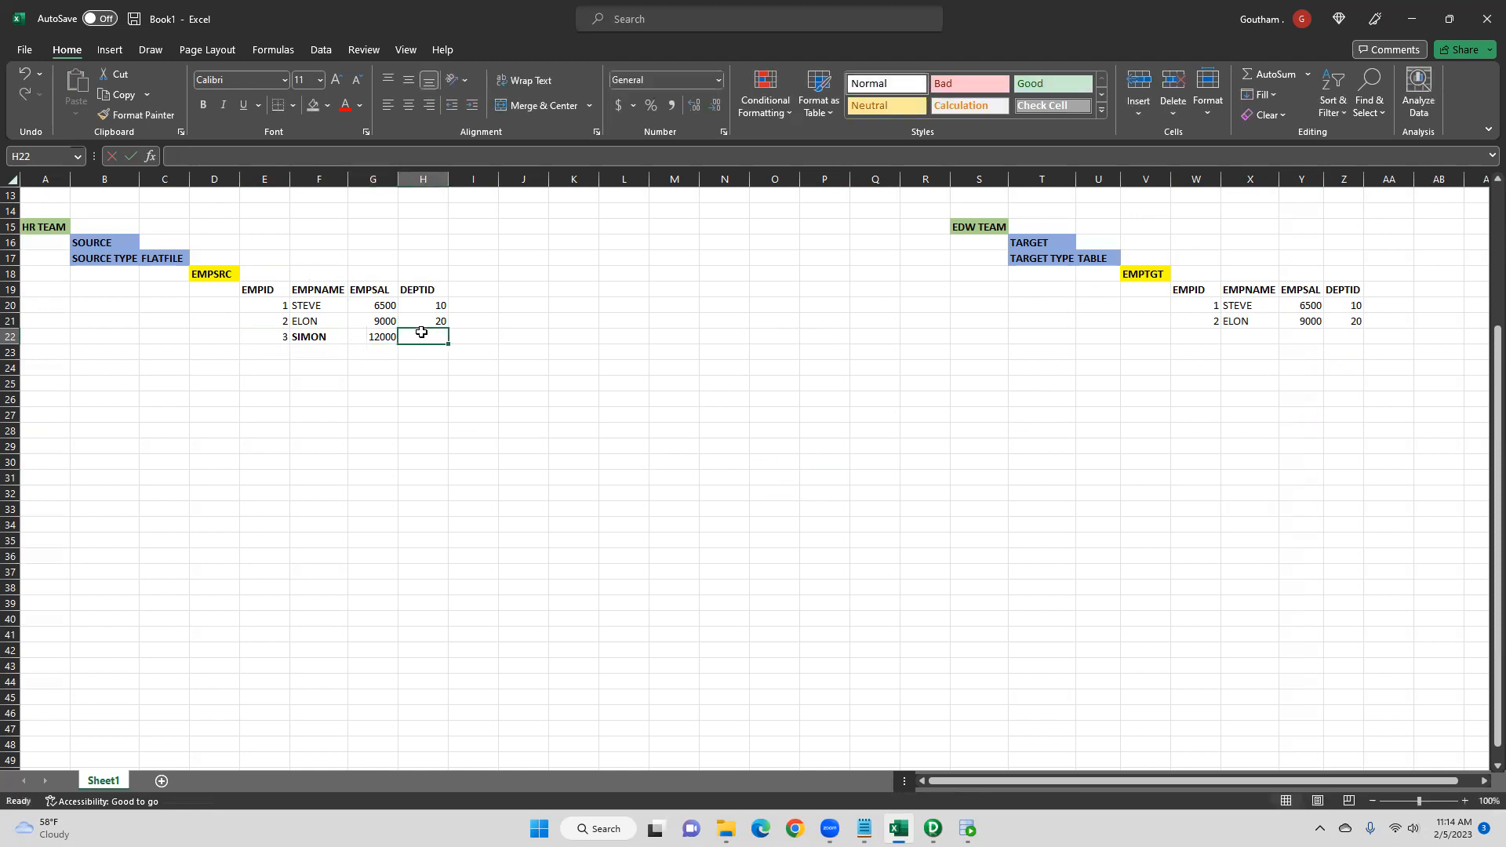
{"action": "type", "text": "10"}
{"action": "left_click", "coordinate": [327, 338]}
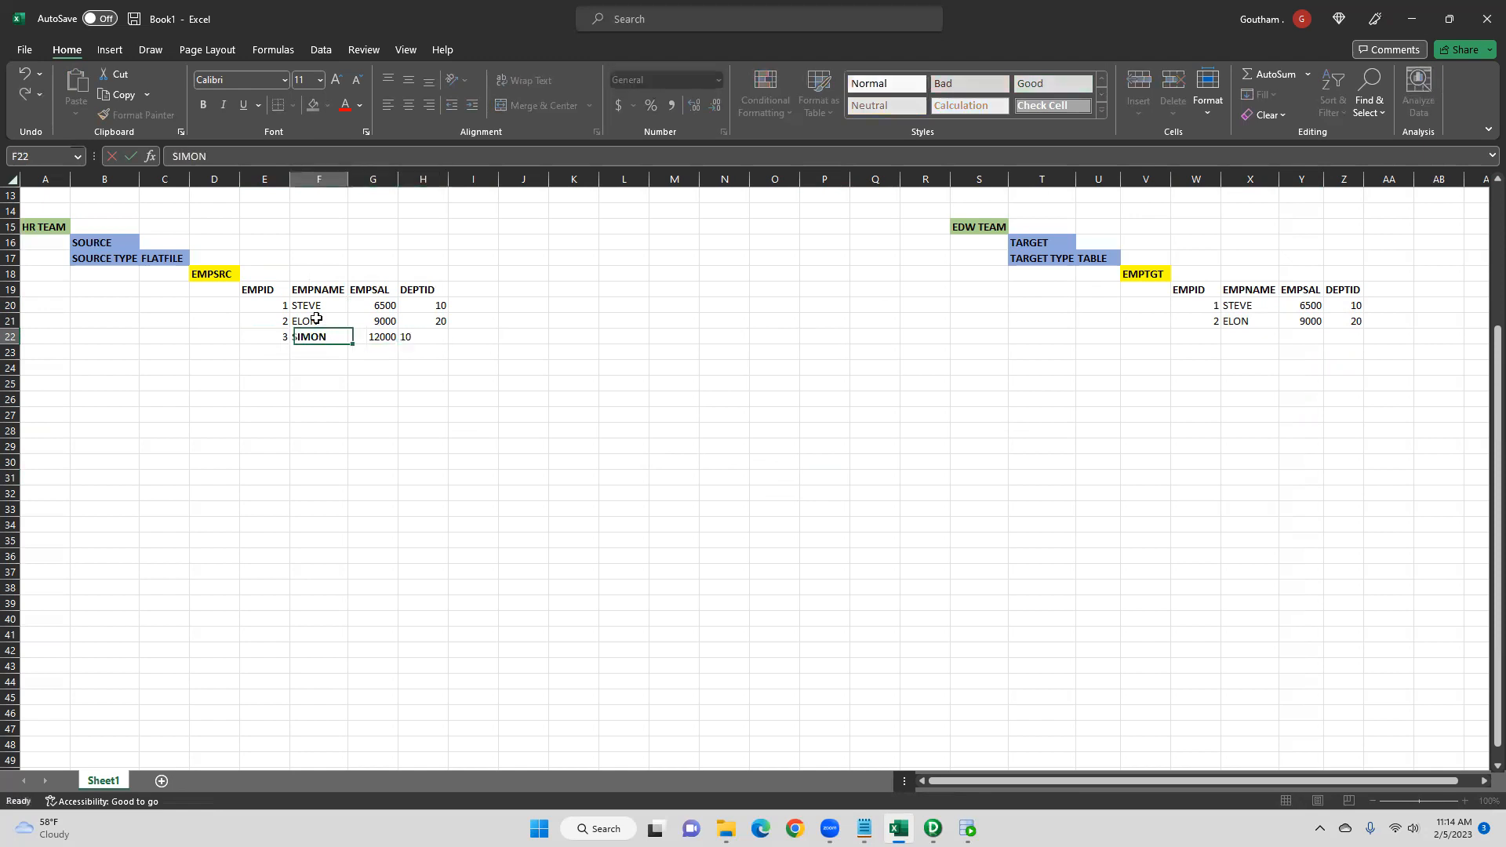
{"action": "left_click", "coordinate": [203, 108]}
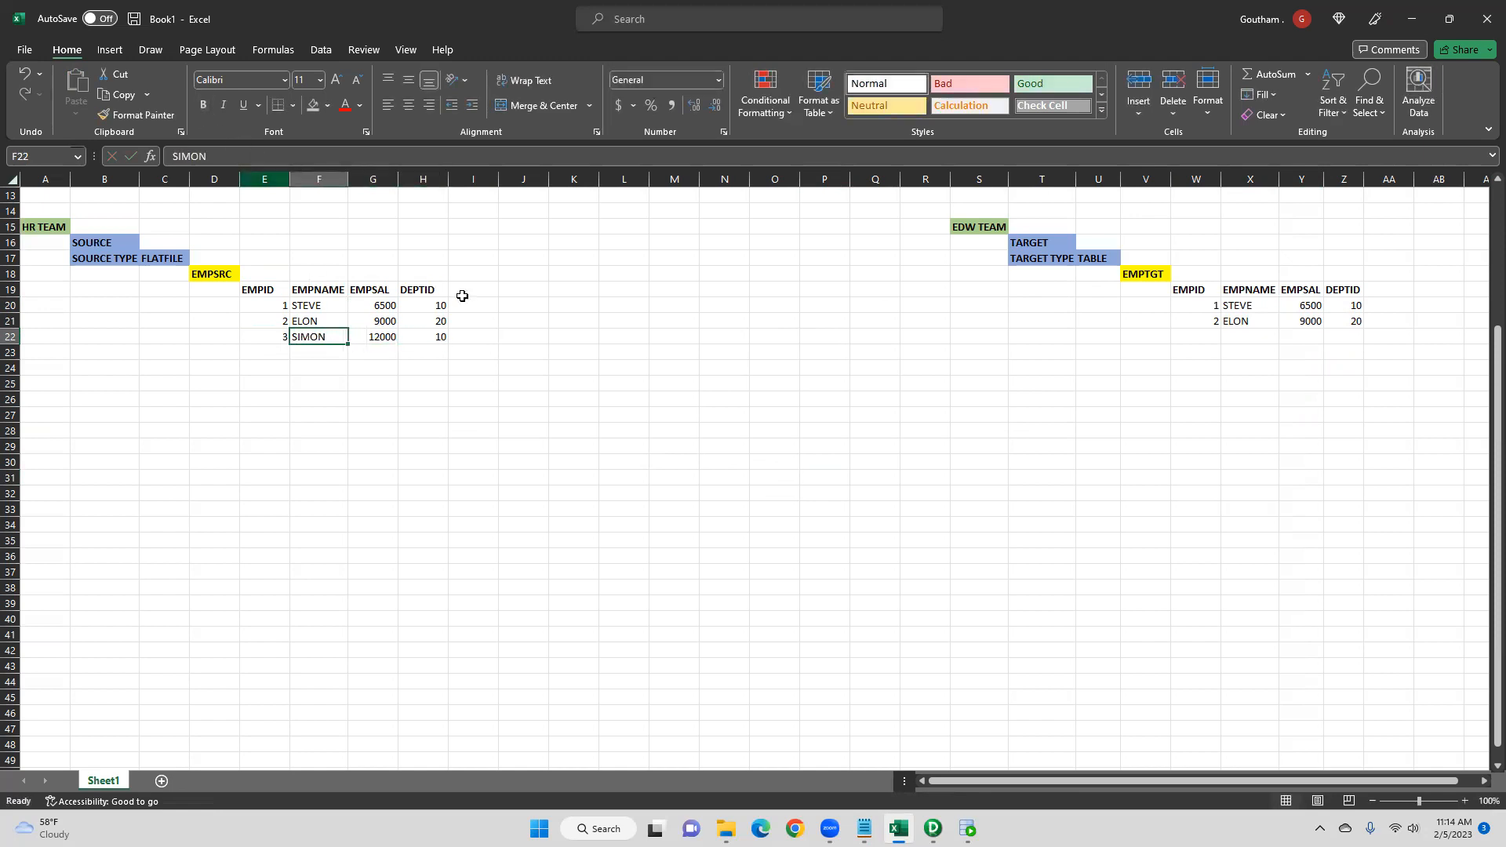
- Change STEVE's source salary to 10000
{"action": "left_click", "coordinate": [271, 338]}
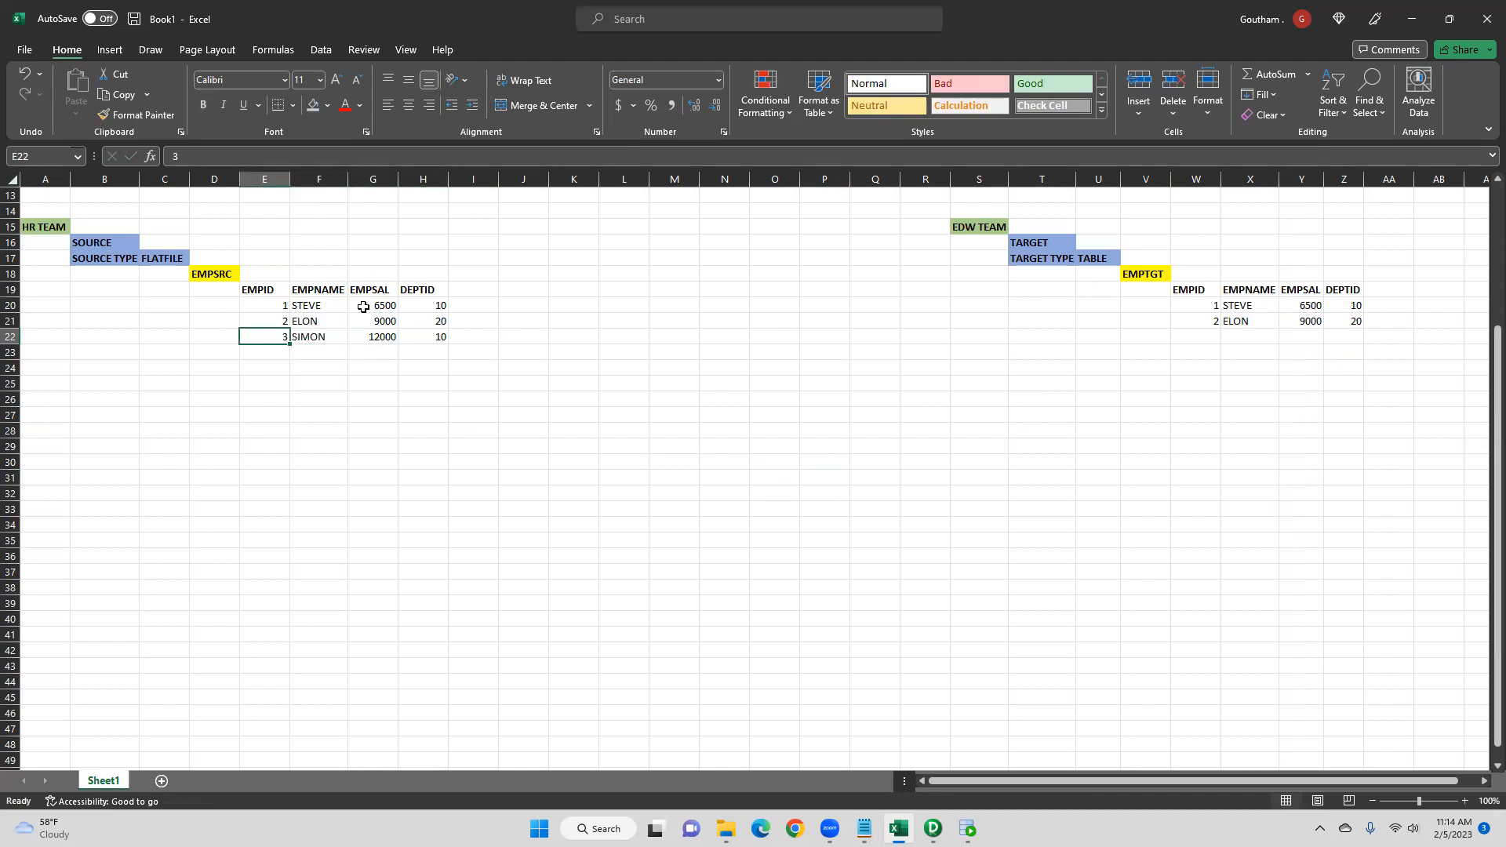
{"action": "left_click", "coordinate": [369, 306]}
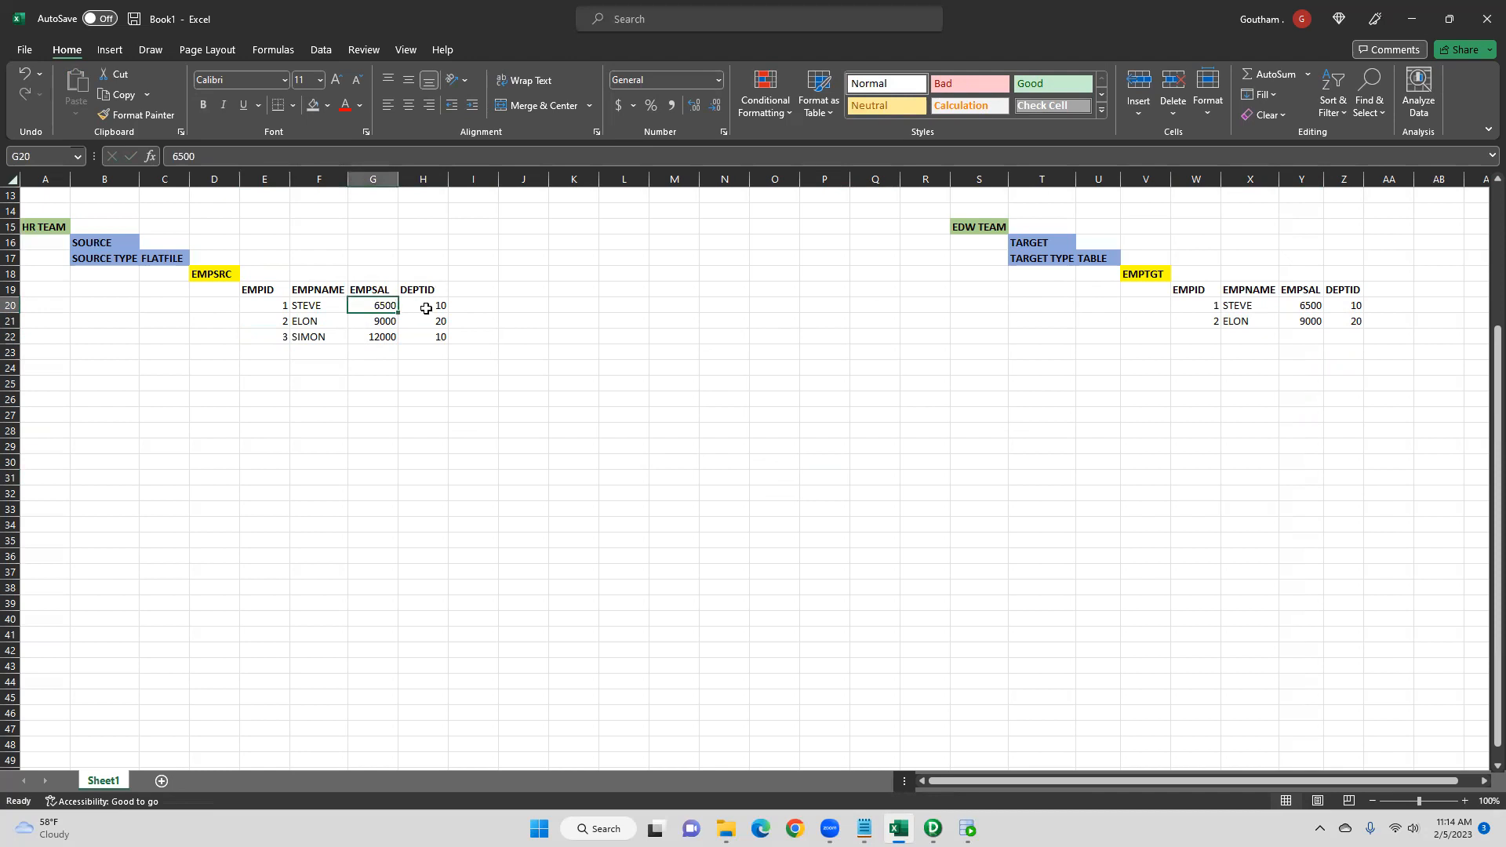
{"action": "type", "text": "10000"}
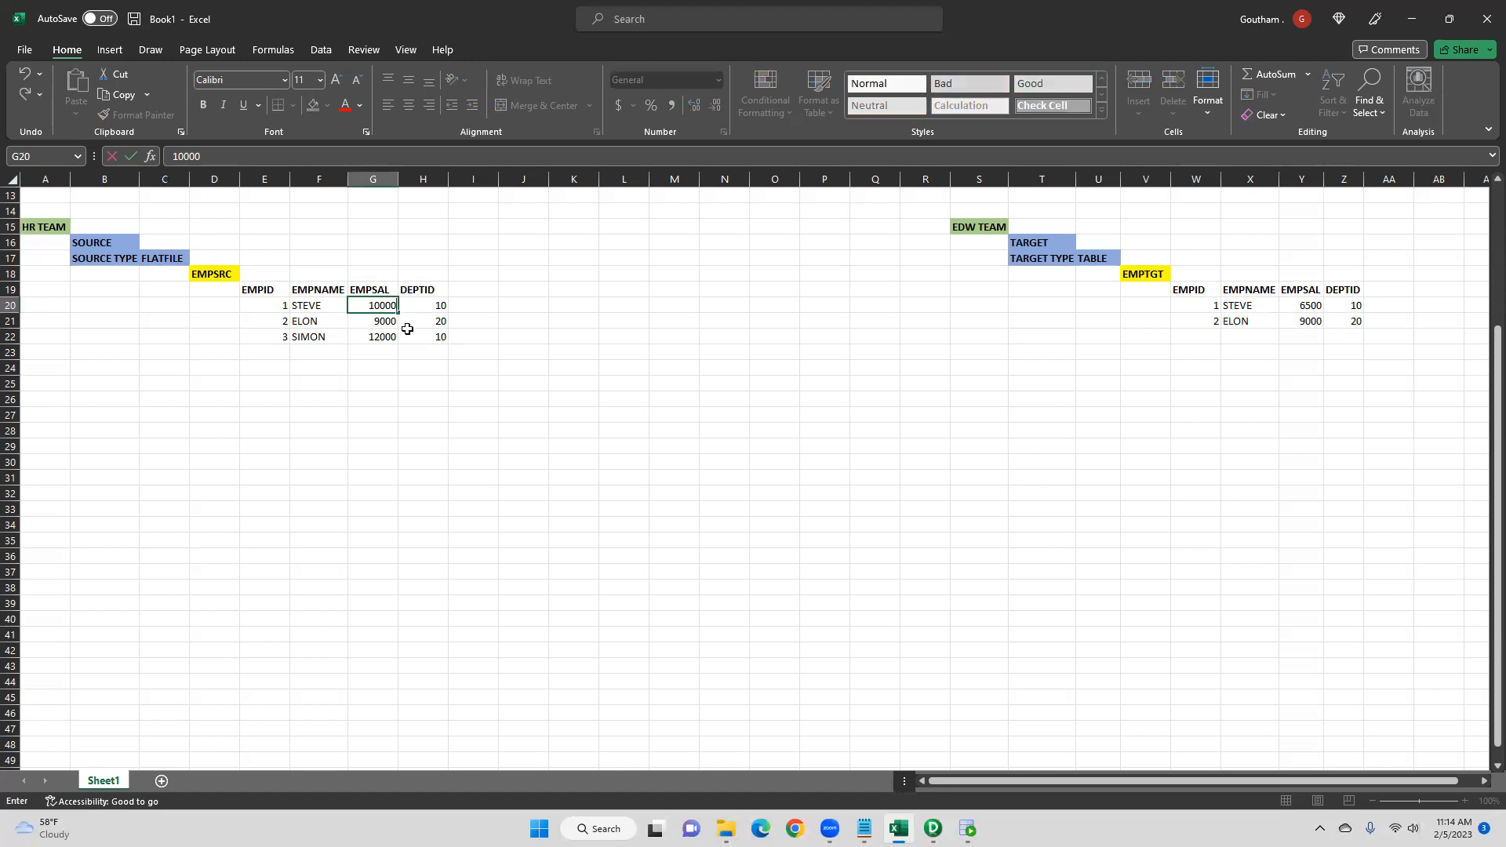
{"action": "left_click", "coordinate": [407, 335]}
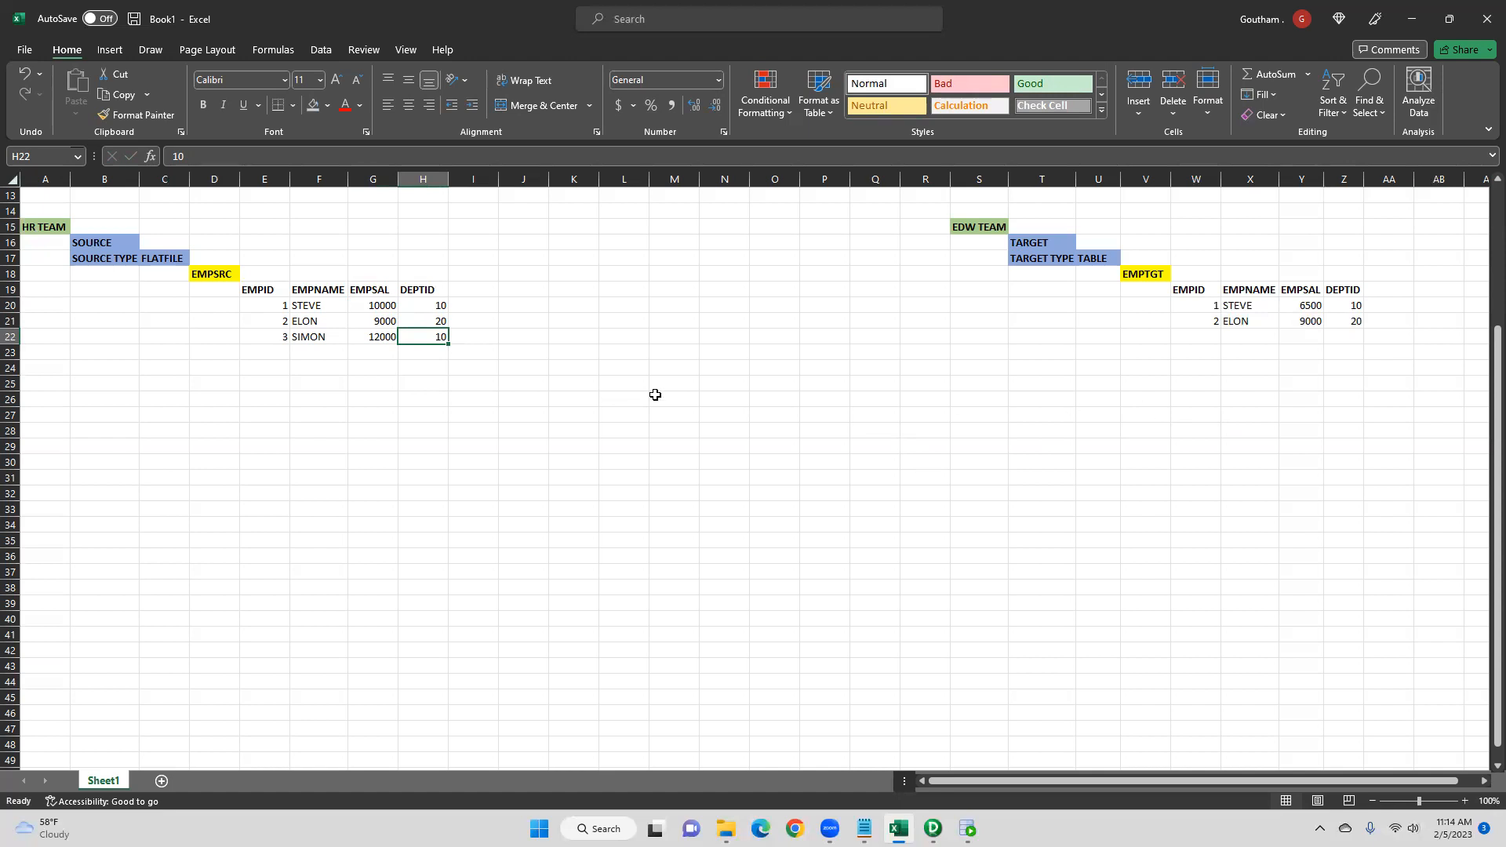
{"action": "left_click_drag", "start_coordinate": [269, 341], "coordinate": [430, 336]}
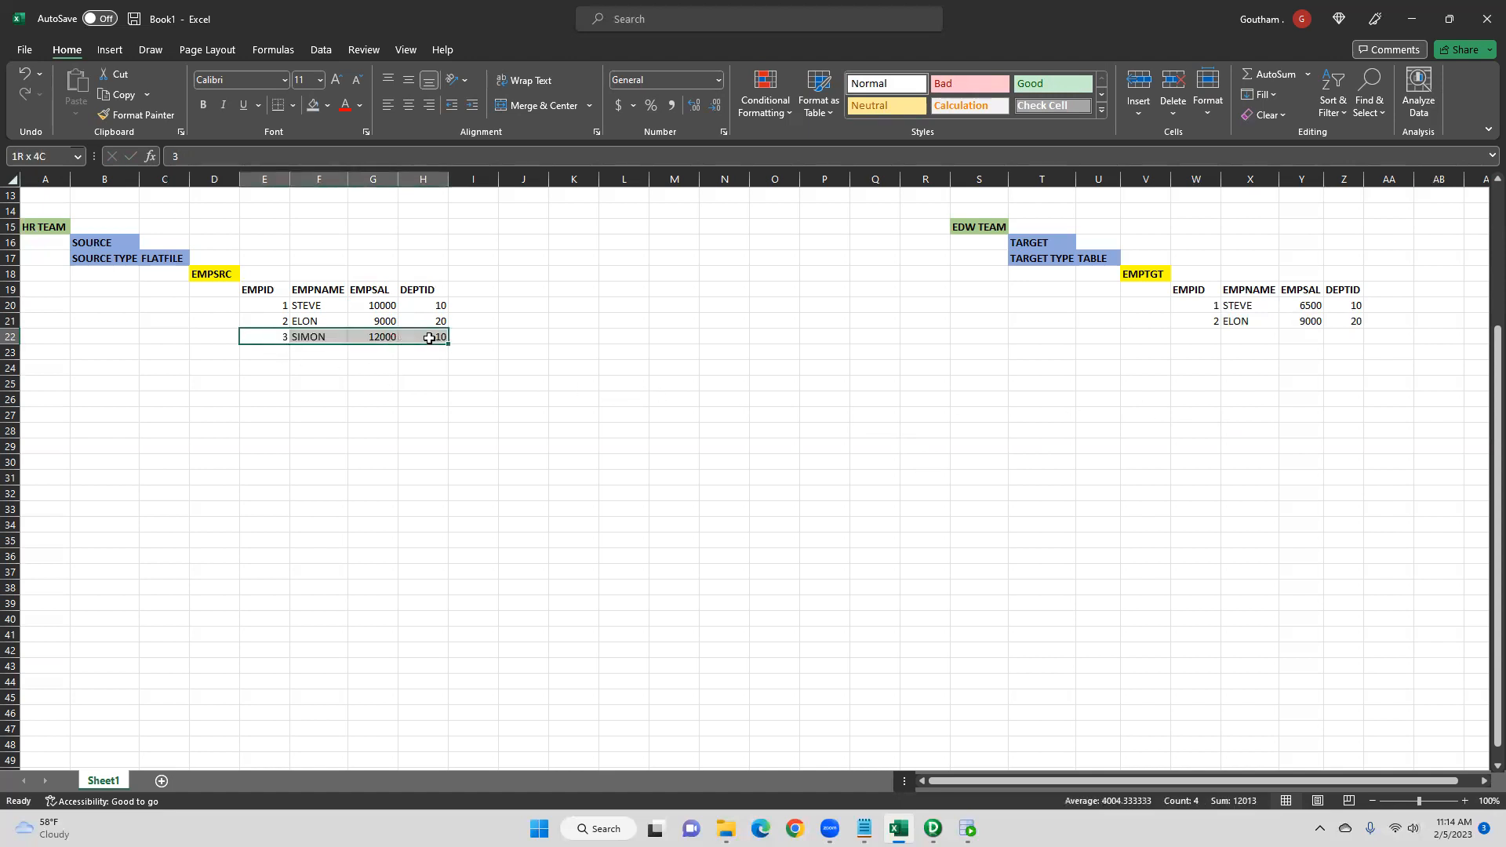
{"action": "left_click_drag", "start_coordinate": [1218, 341], "coordinate": [1340, 335]}
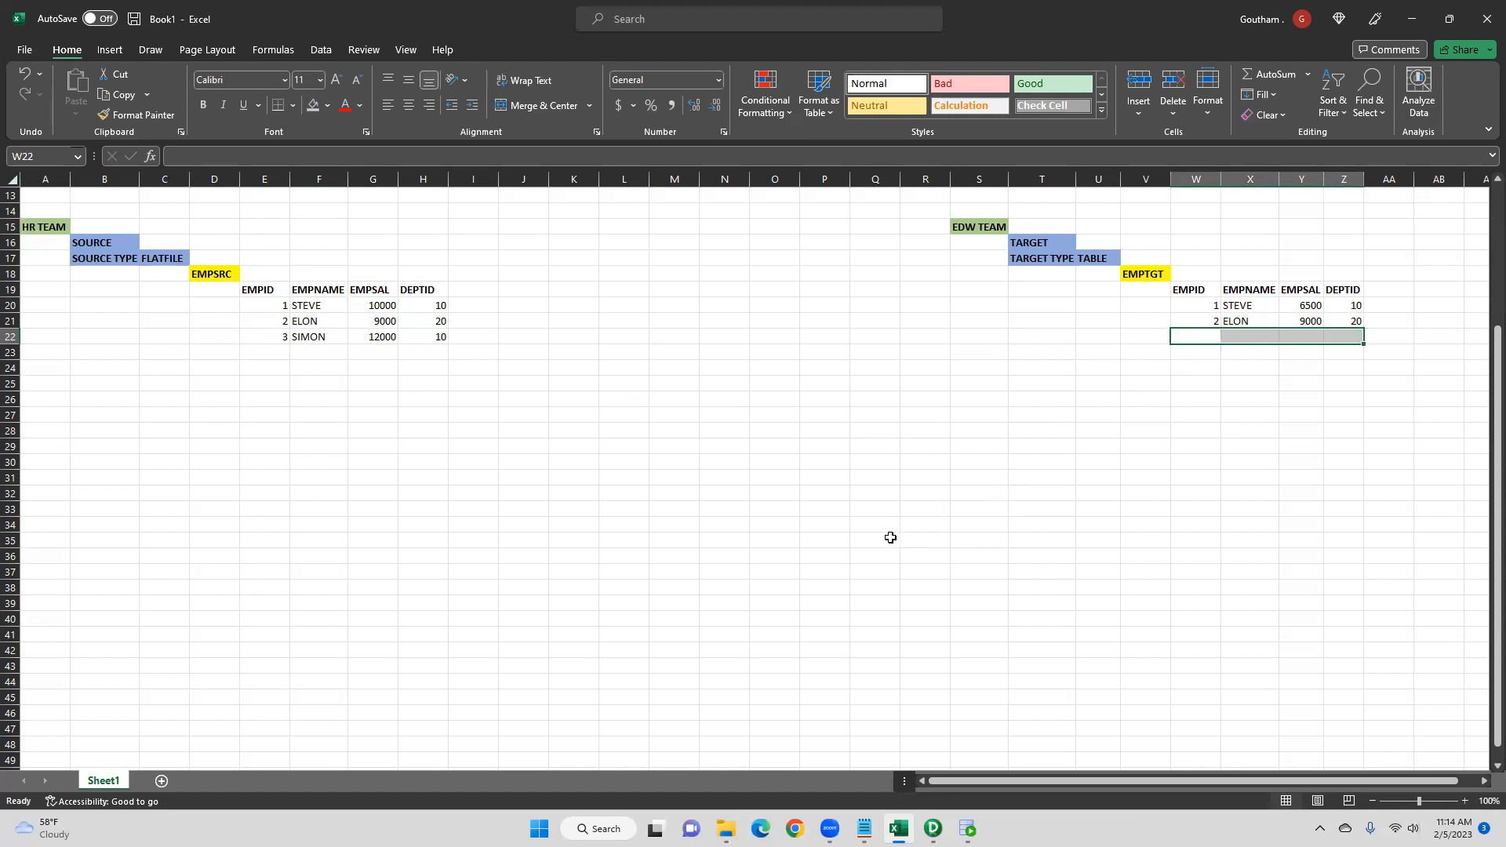
{"action": "left_click", "coordinate": [271, 336]}
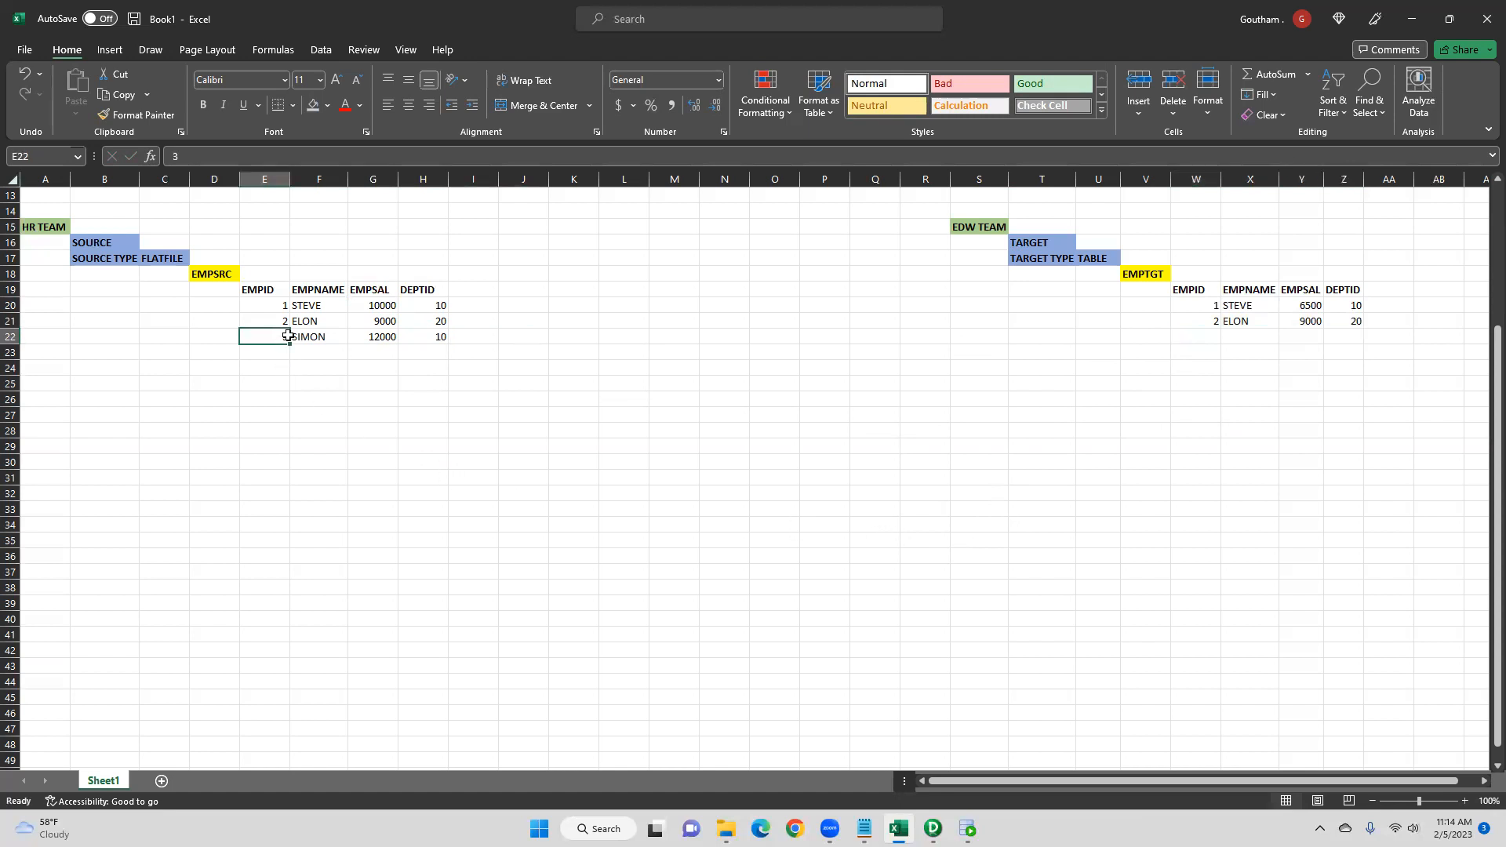
{"action": "left_click_drag", "start_coordinate": [288, 335], "coordinate": [430, 336]}
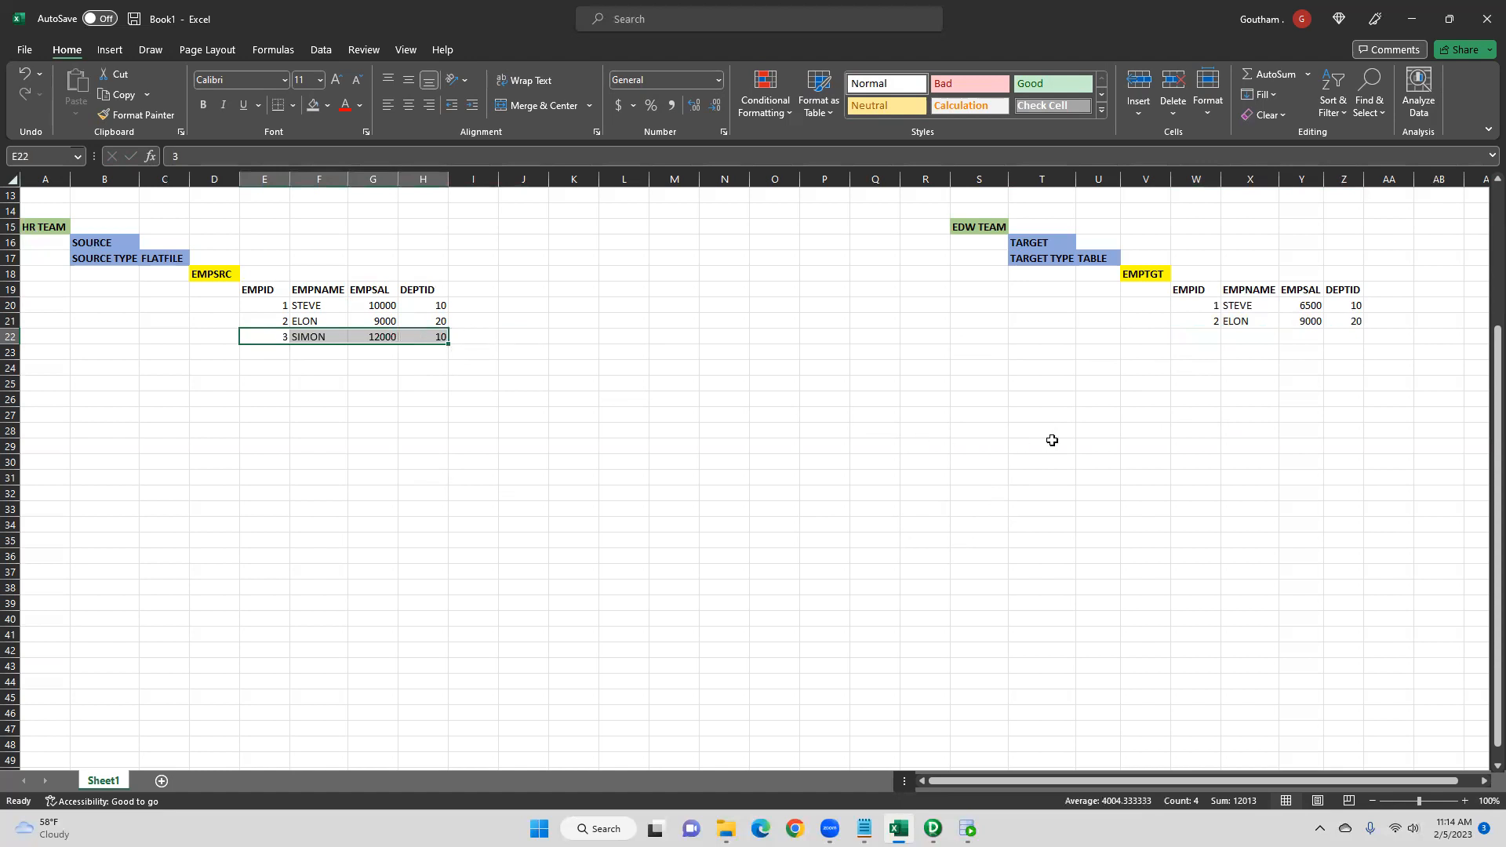
- Copy the whole EMPTGT table with its headers to a new area starting at J6
{"action": "left_click_drag", "start_coordinate": [1155, 273], "coordinate": [1338, 322]}
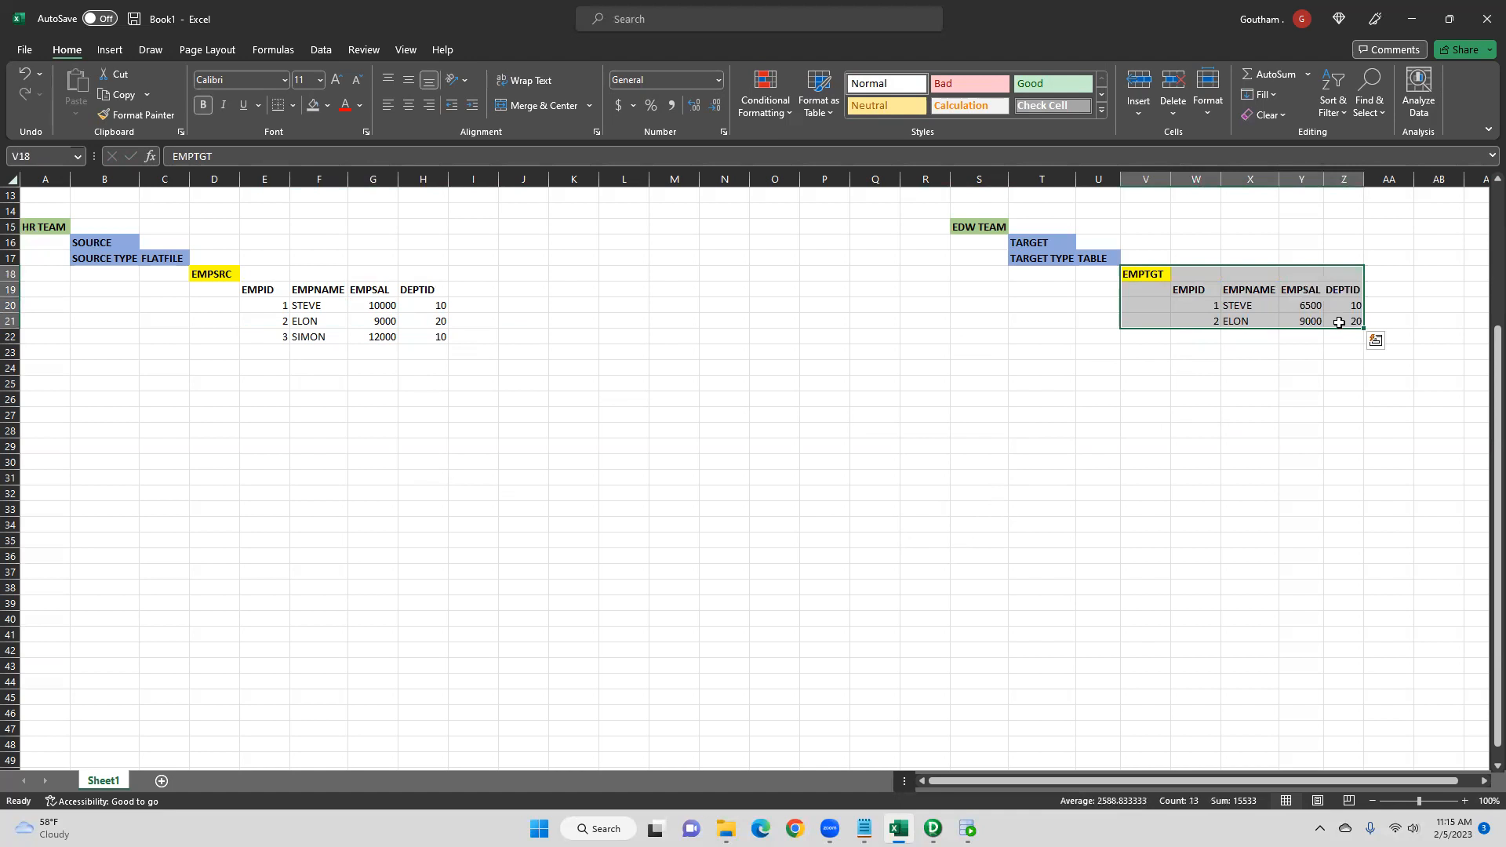
{"action": "key", "text": "ctrl+c"}
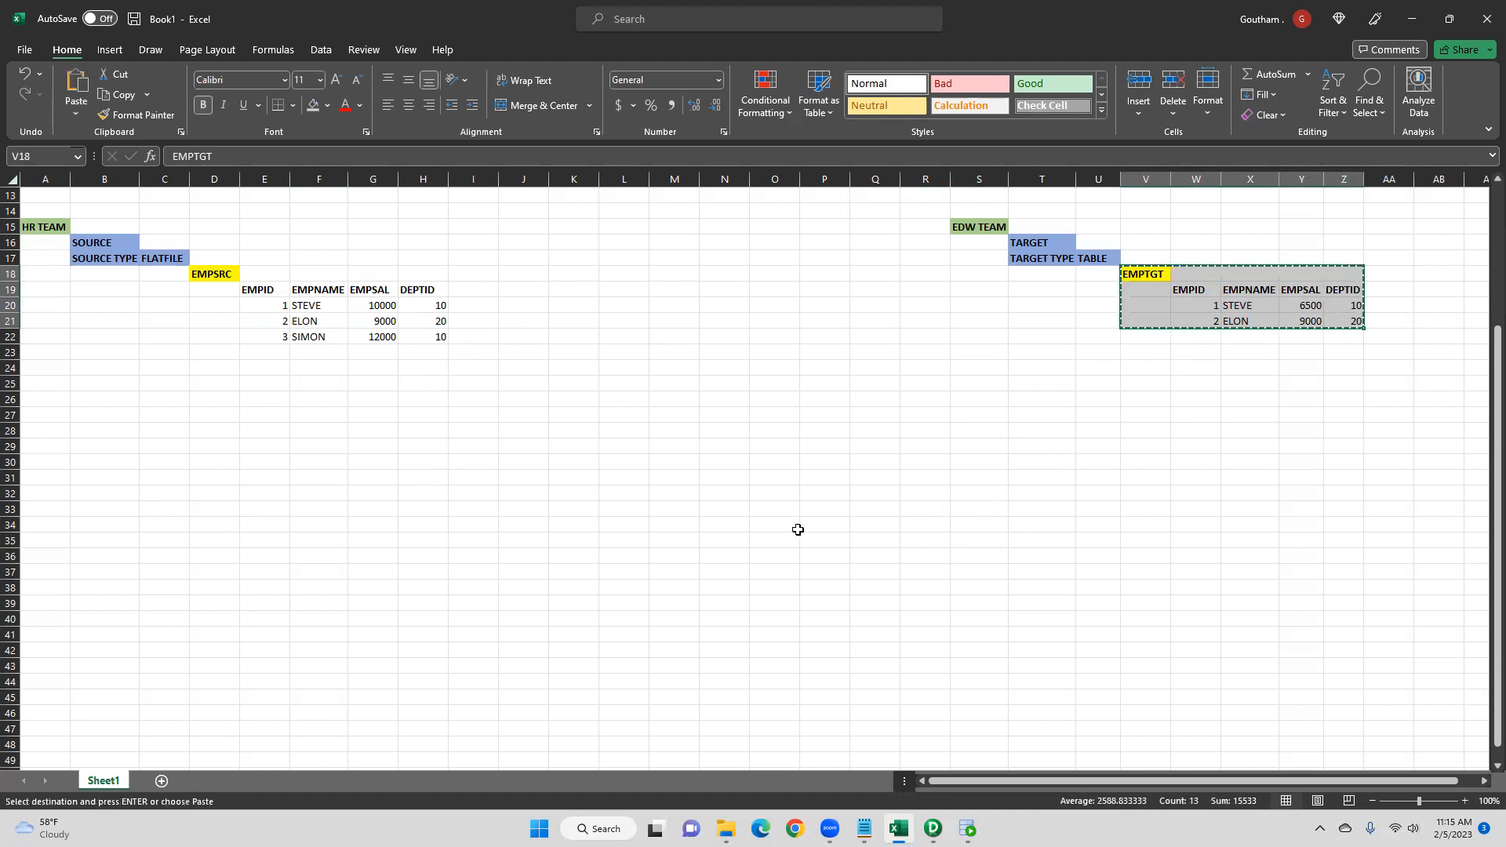
{"action": "scroll", "coordinate": [794, 529], "scroll_direction": "up", "scroll_amount": 2}
{"action": "scroll", "coordinate": [795, 529], "scroll_direction": "up", "scroll_amount": 3}
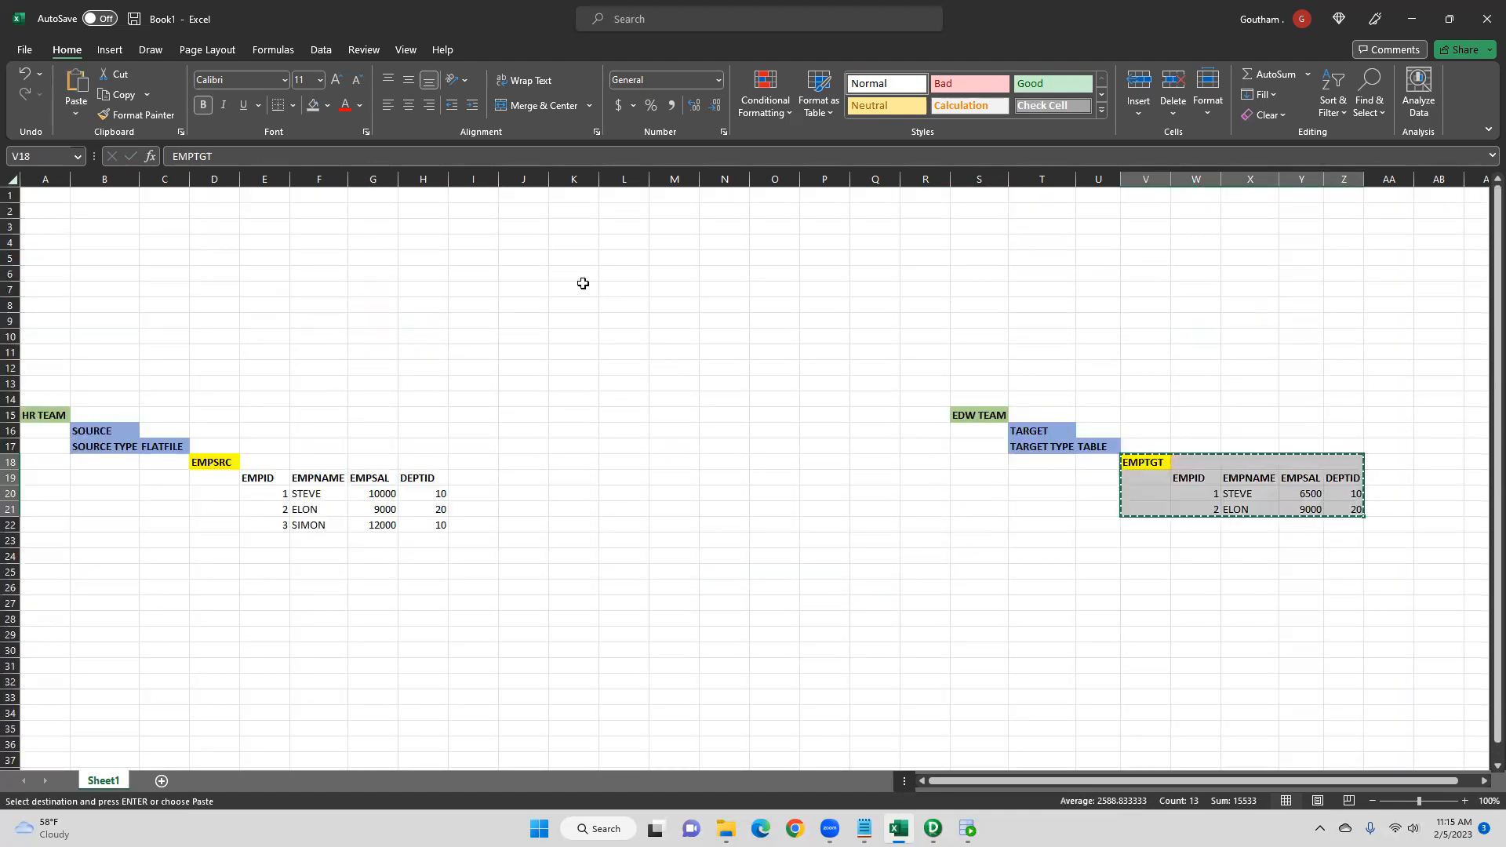
{"action": "left_click", "coordinate": [533, 273]}
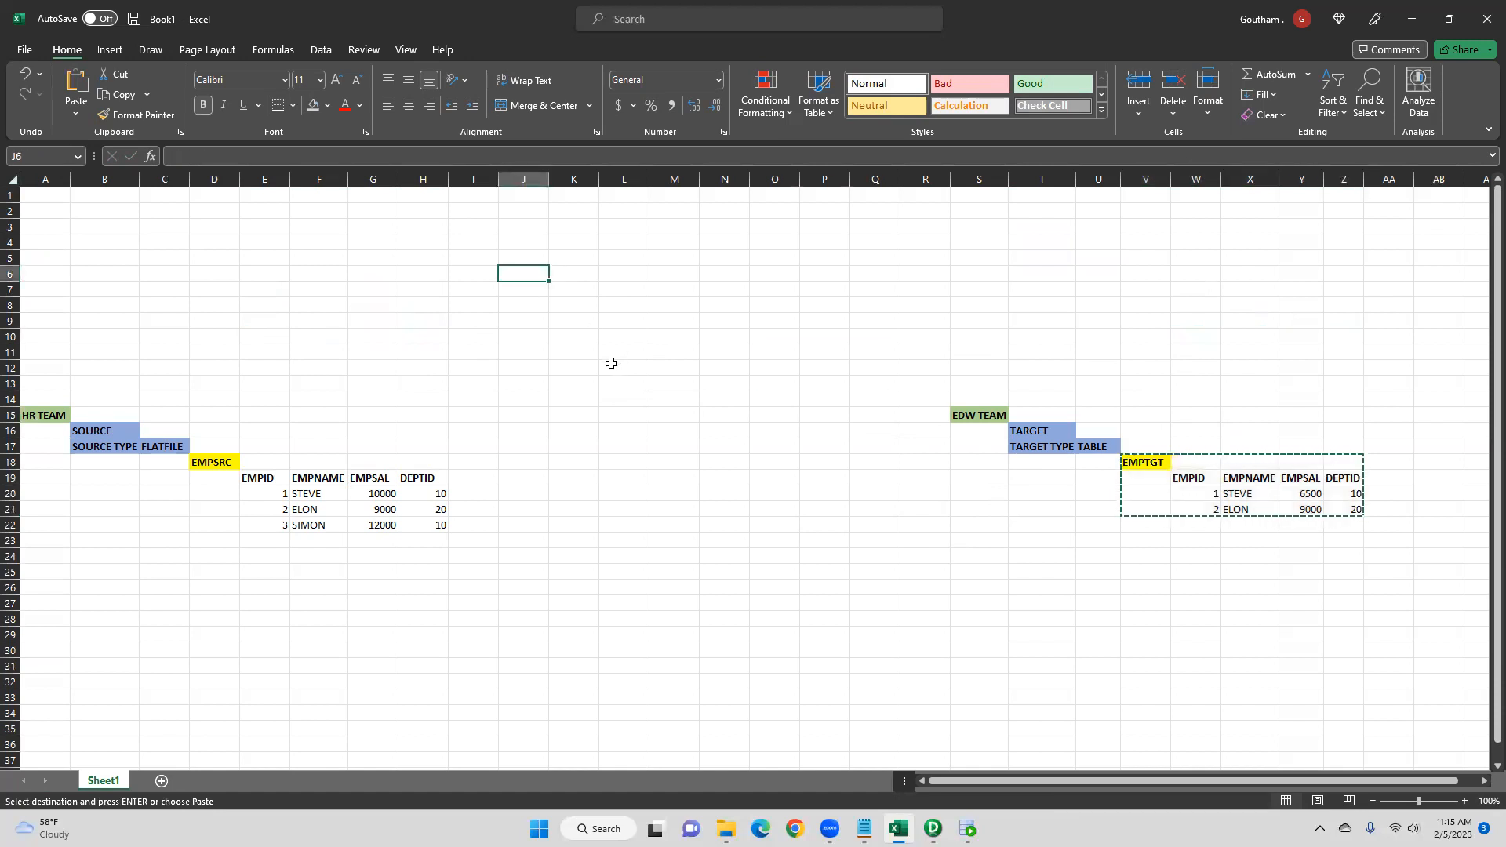
{"action": "key", "text": "ctrl+v"}
- Label cell I5 as LOOKUP and give it an orange fill
{"action": "left_click", "coordinate": [461, 261]}
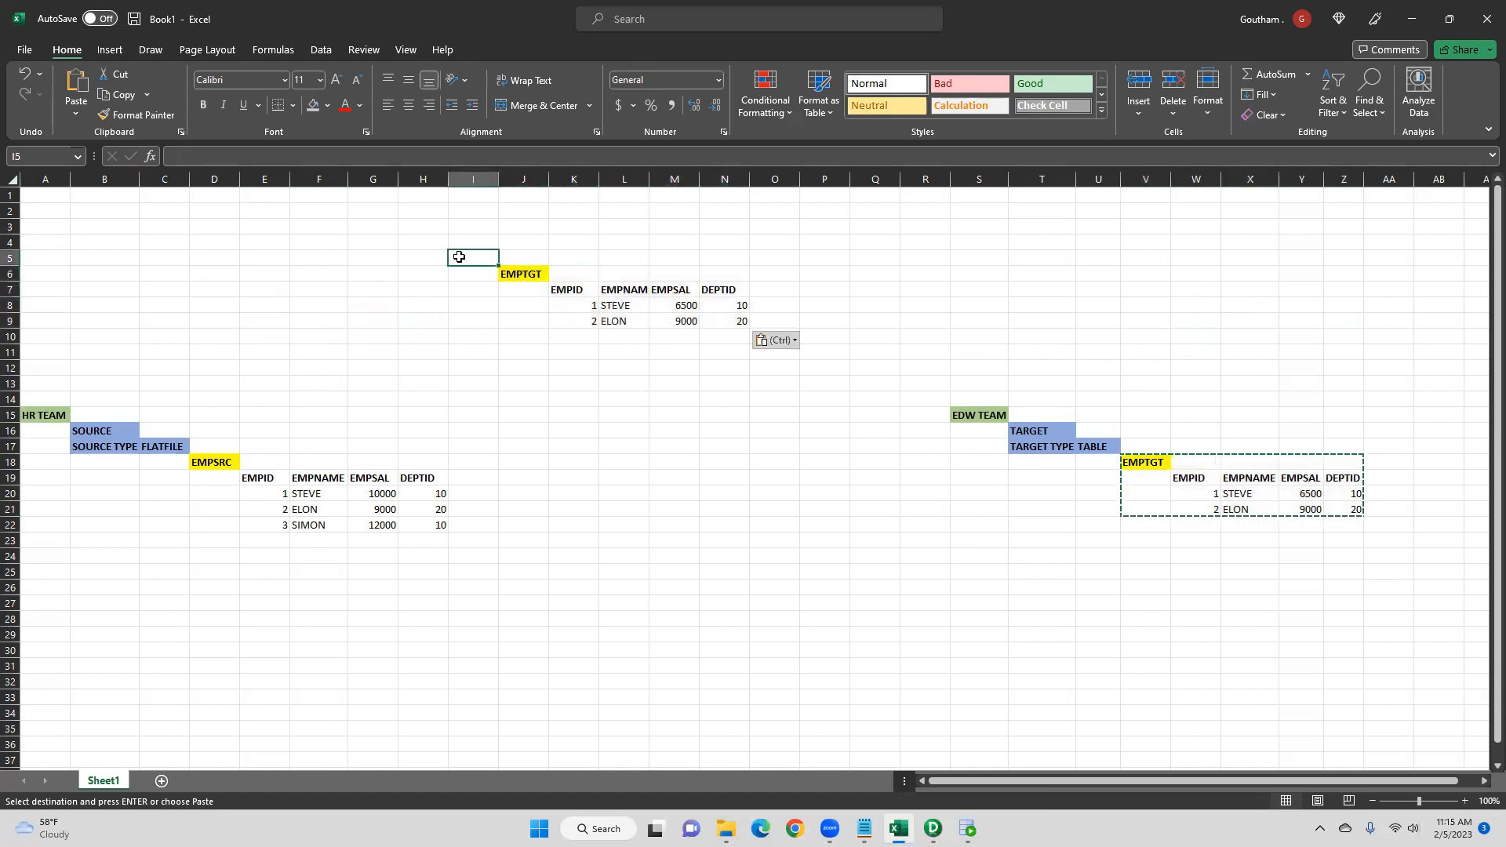
{"action": "type", "text": "LOOKUP"}
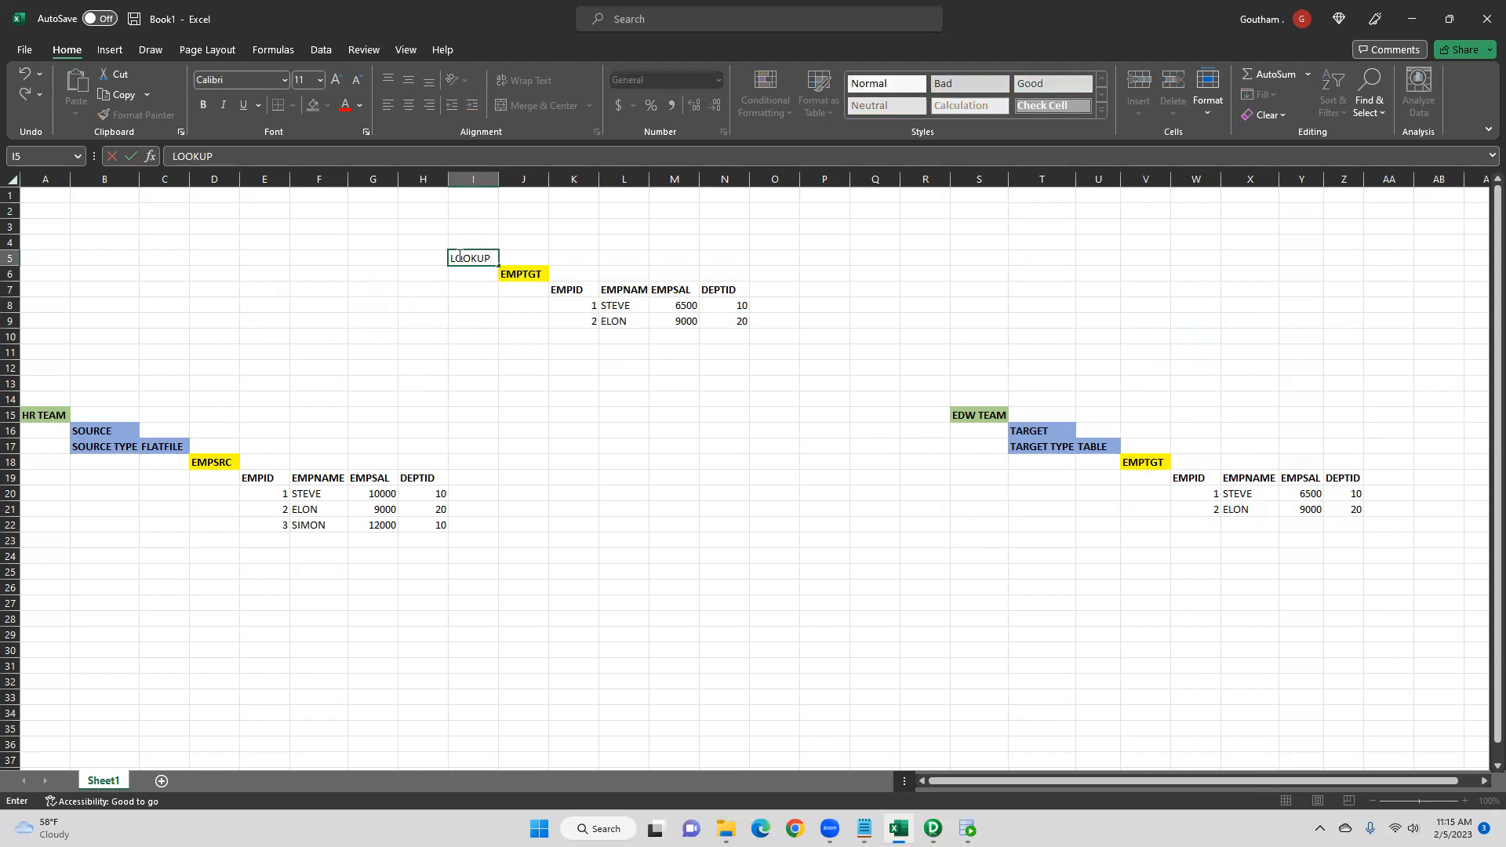
{"action": "key", "text": "Return"}
{"action": "left_click", "coordinate": [462, 258]}
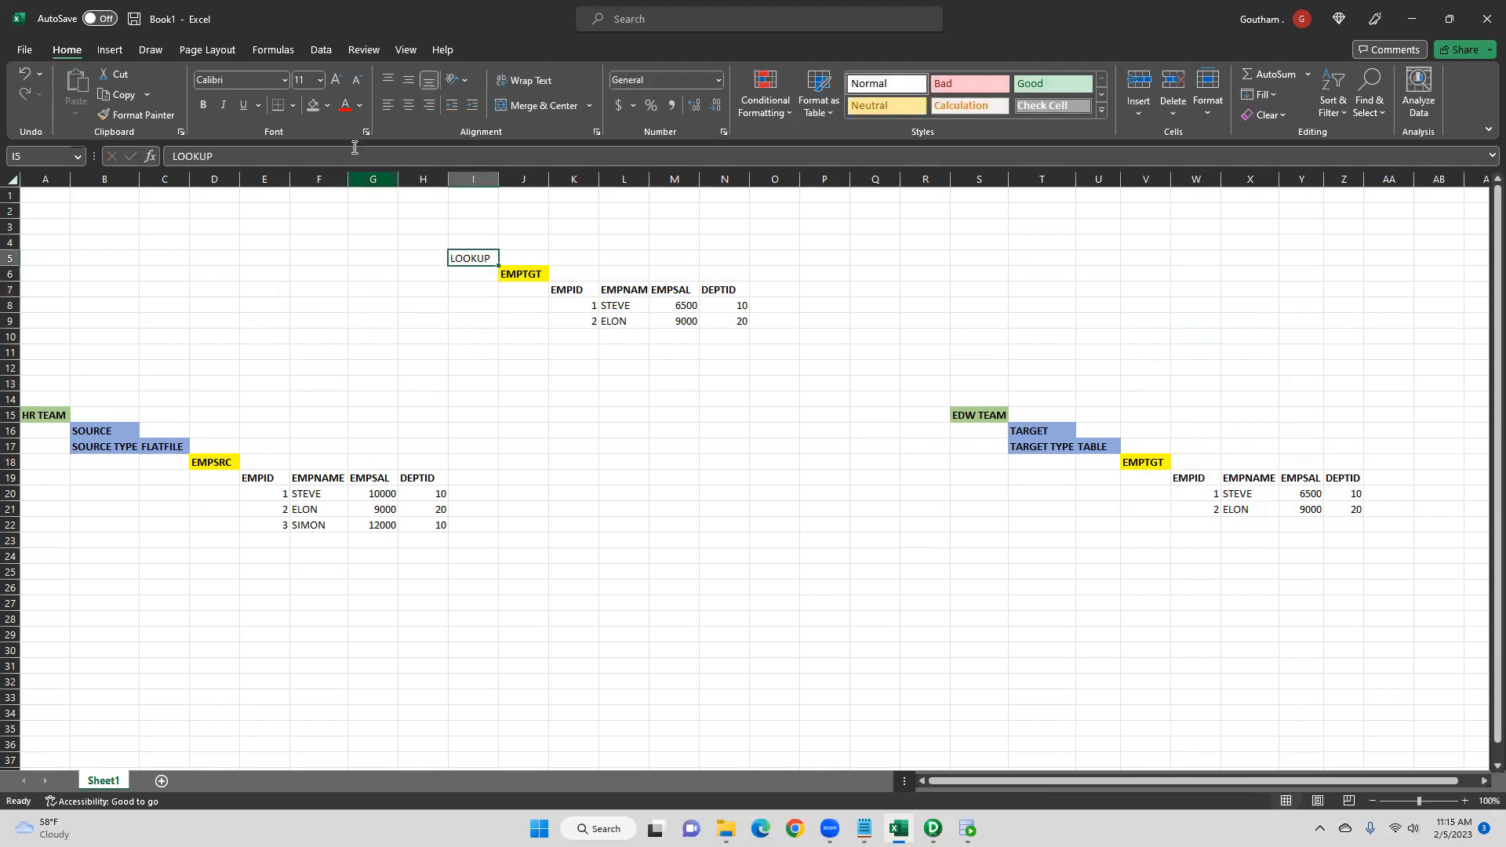
{"action": "left_click", "coordinate": [328, 106]}
{"action": "left_click", "coordinate": [378, 145]}
{"action": "left_click", "coordinate": [527, 330]}
{"action": "left_click", "coordinate": [591, 383]}
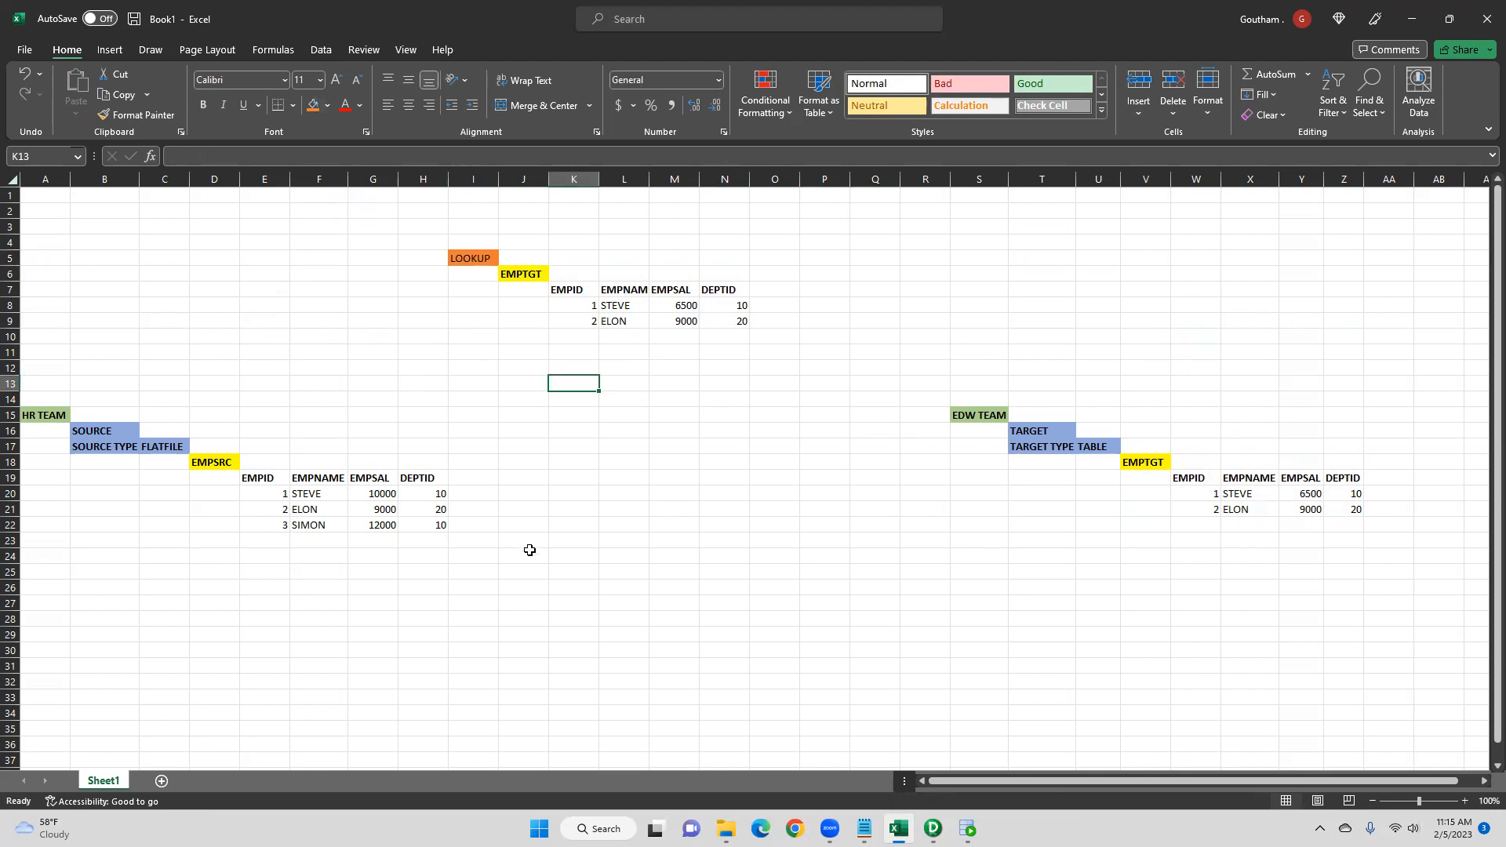
- Compare each source EMPID against the EMPIDs in the LOOKUP copy of the target table
{"action": "left_click", "coordinate": [280, 499]}
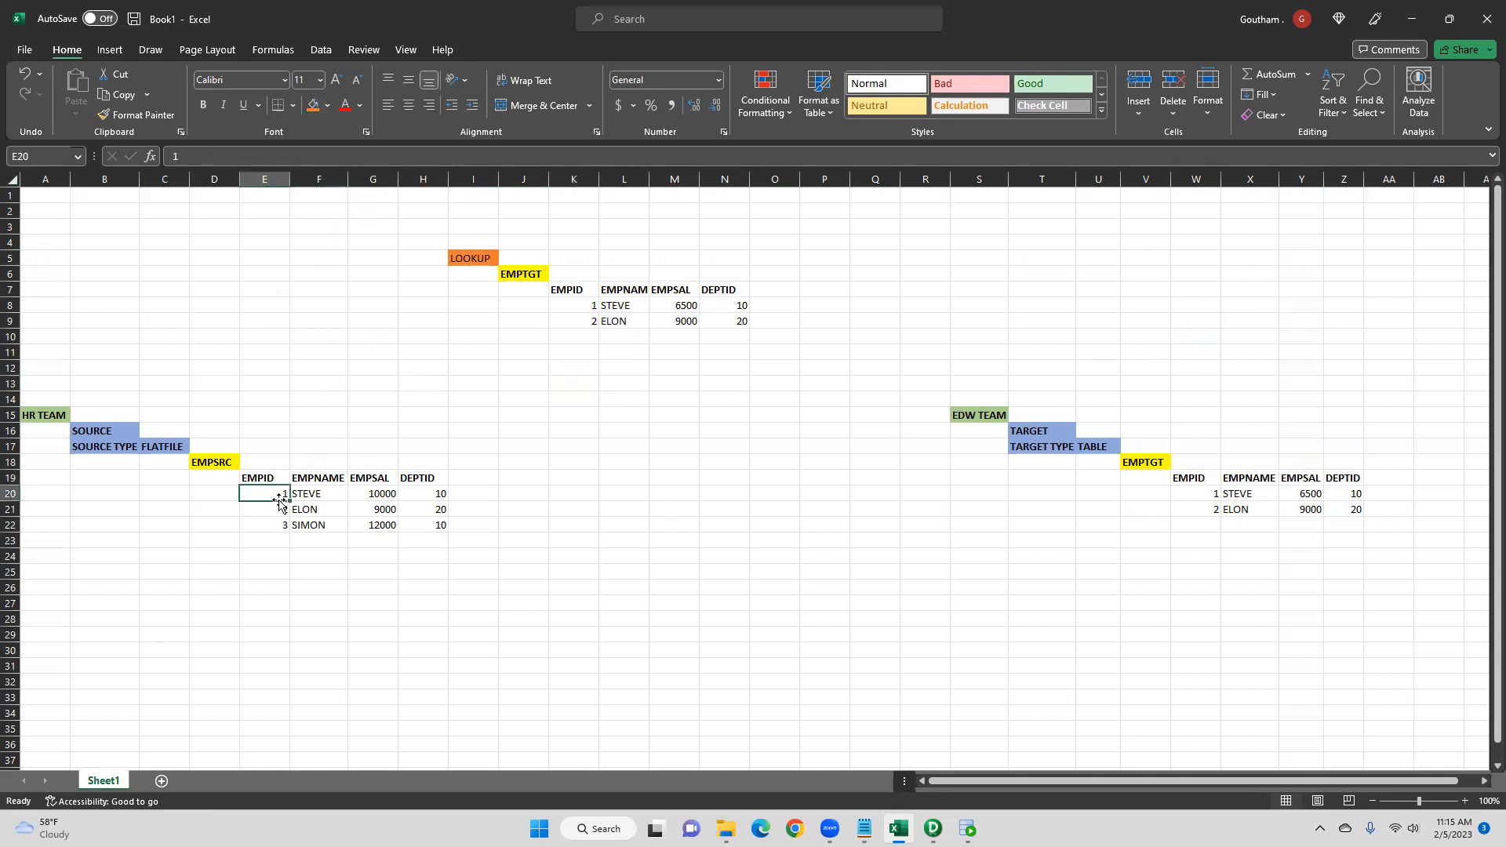
{"action": "left_click", "coordinate": [590, 305]}
{"action": "left_click", "coordinate": [272, 511]}
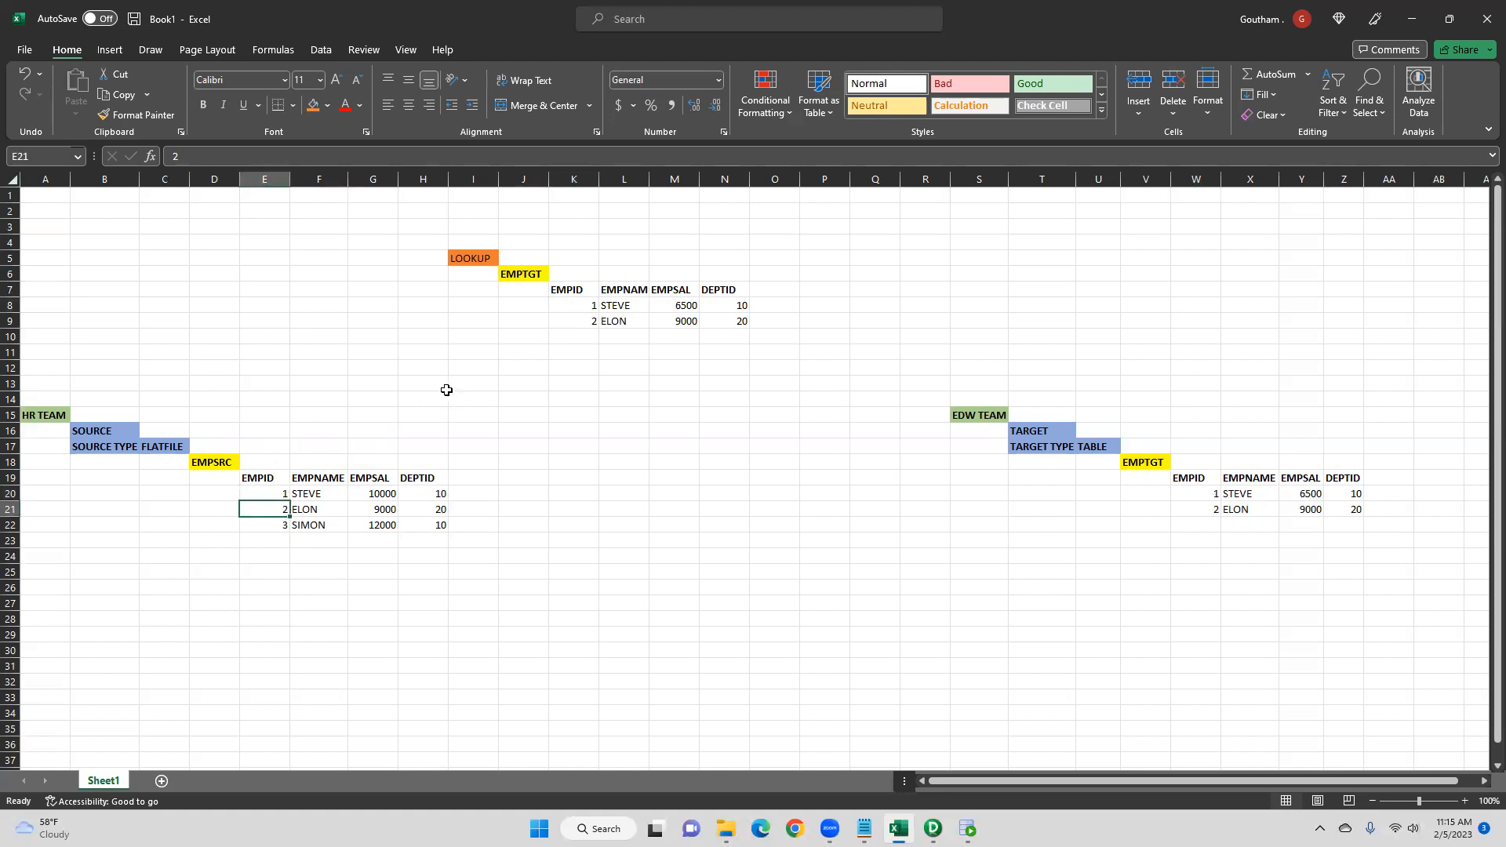
{"action": "left_click", "coordinate": [564, 325]}
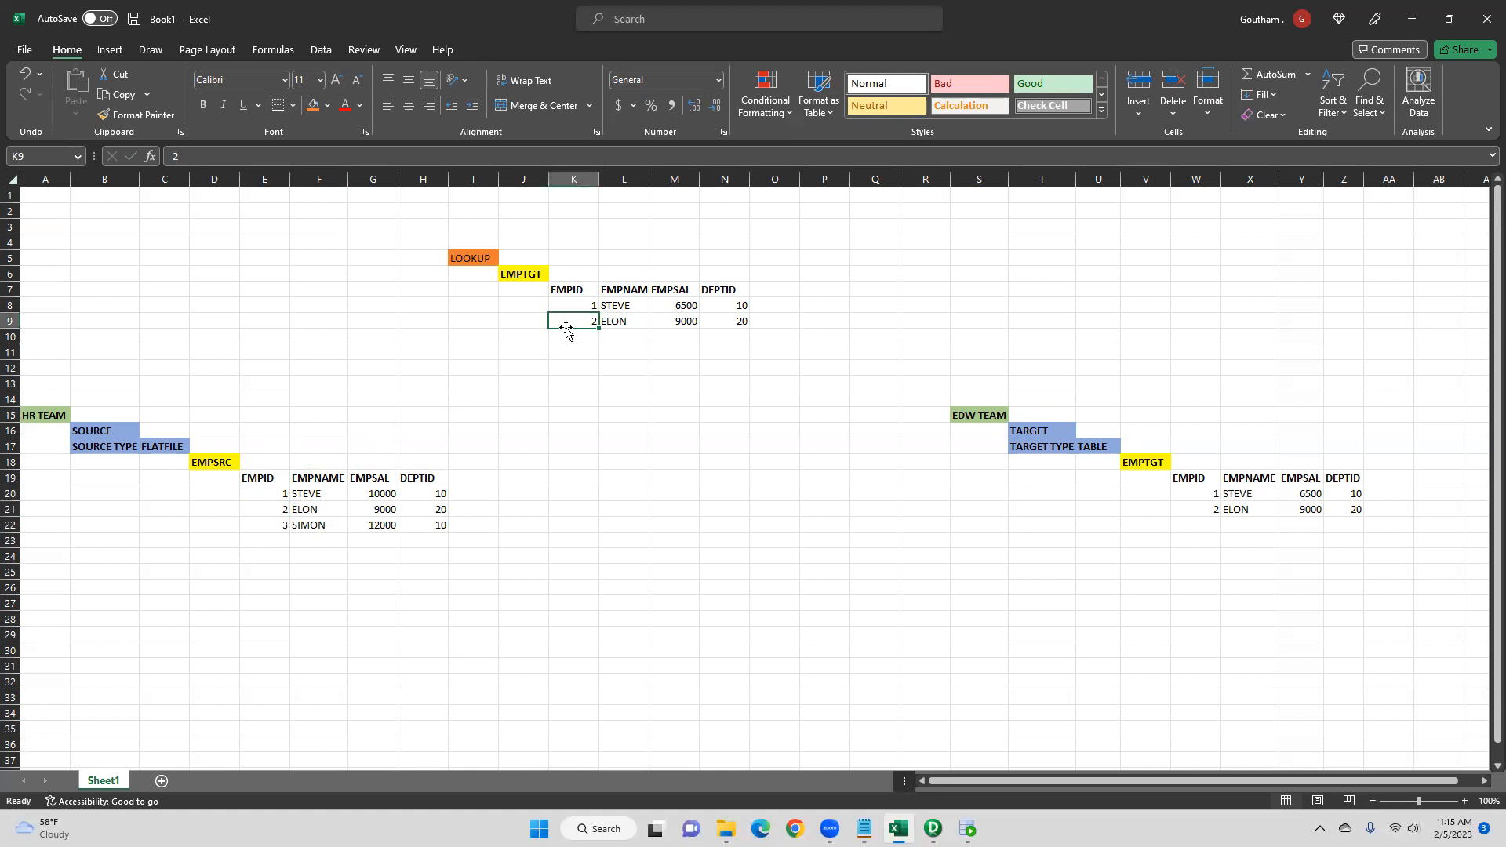
{"action": "left_click", "coordinate": [270, 526]}
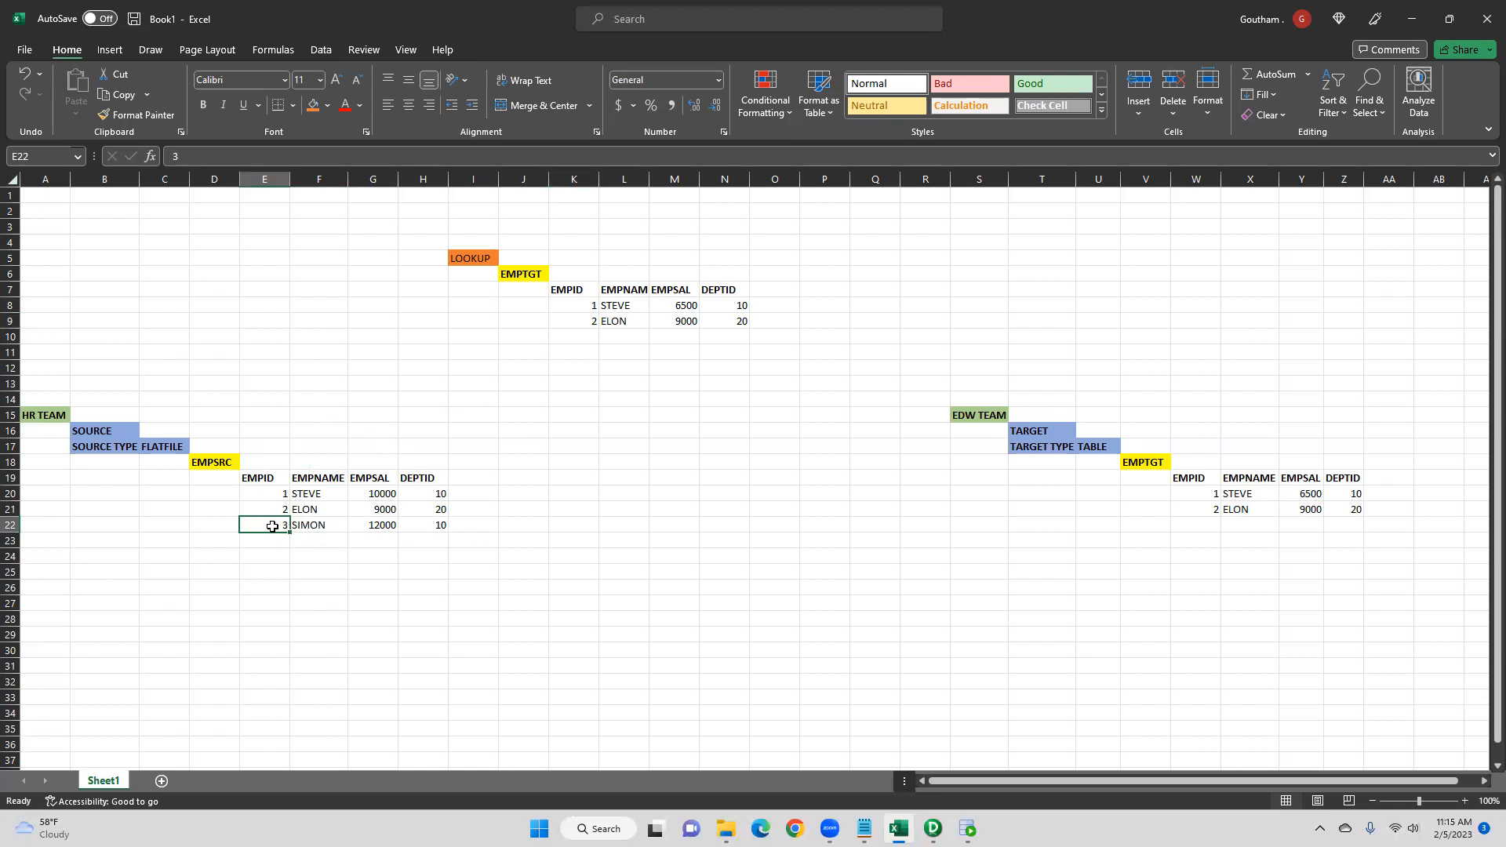
{"action": "left_click", "coordinate": [584, 338]}
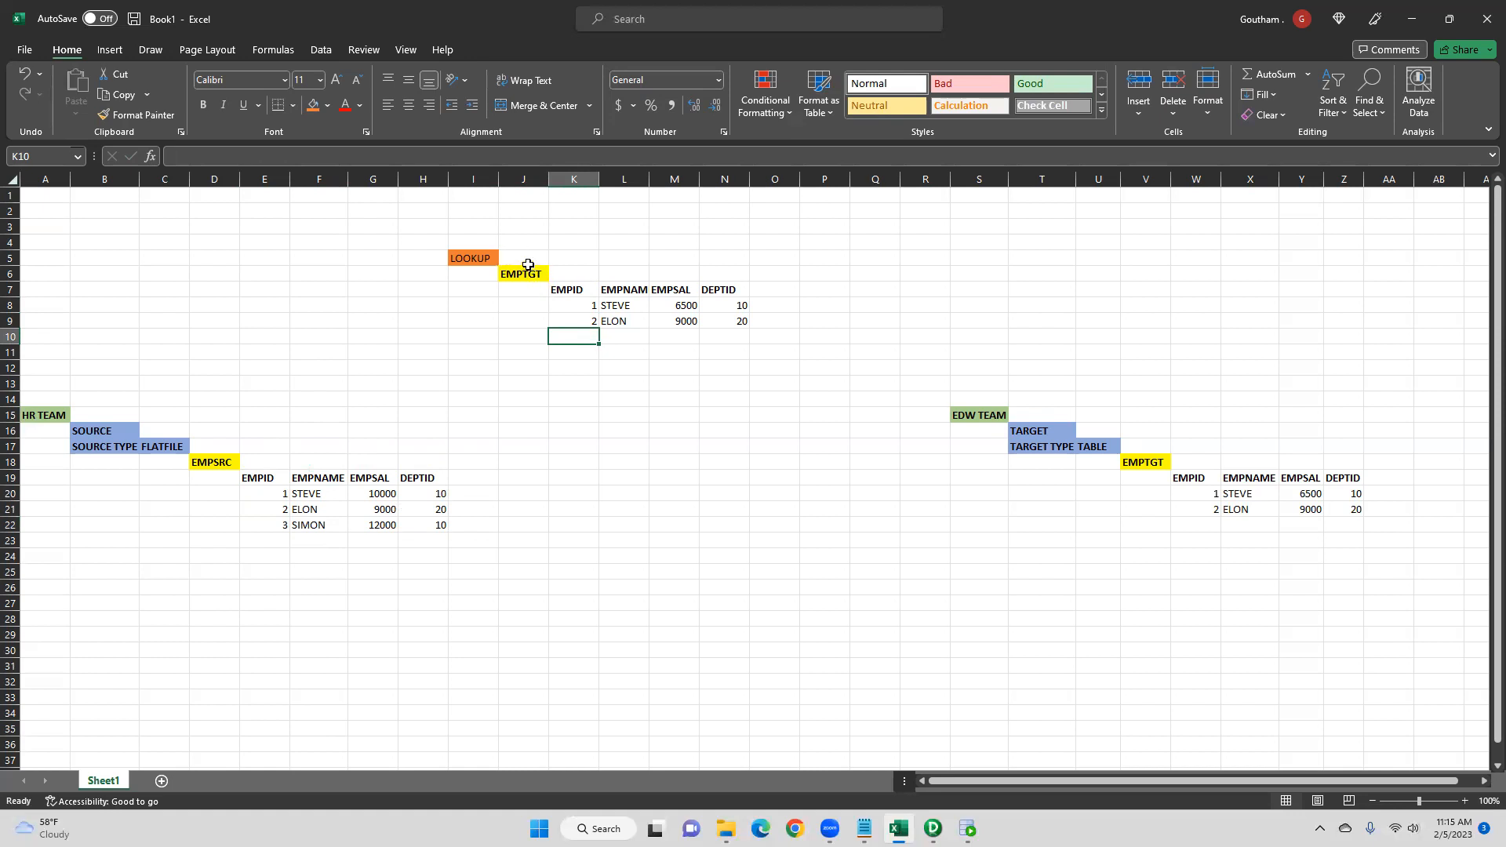
- Compare SIMON's source record with the lookup table and mark it with a bold INSERT label in I22
{"action": "left_click", "coordinate": [253, 478]}
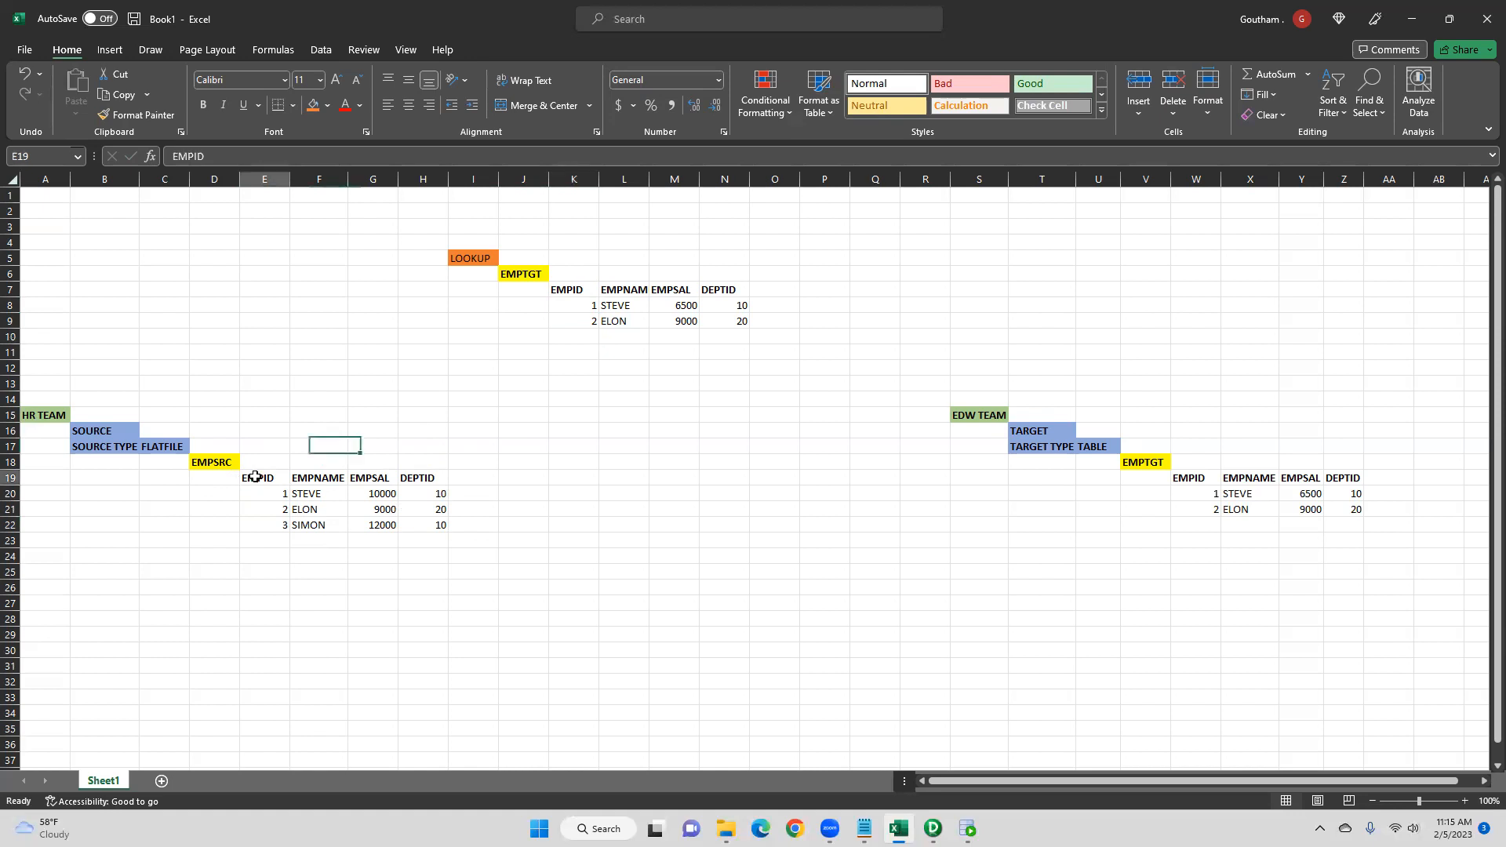
{"action": "left_click", "coordinate": [578, 291]}
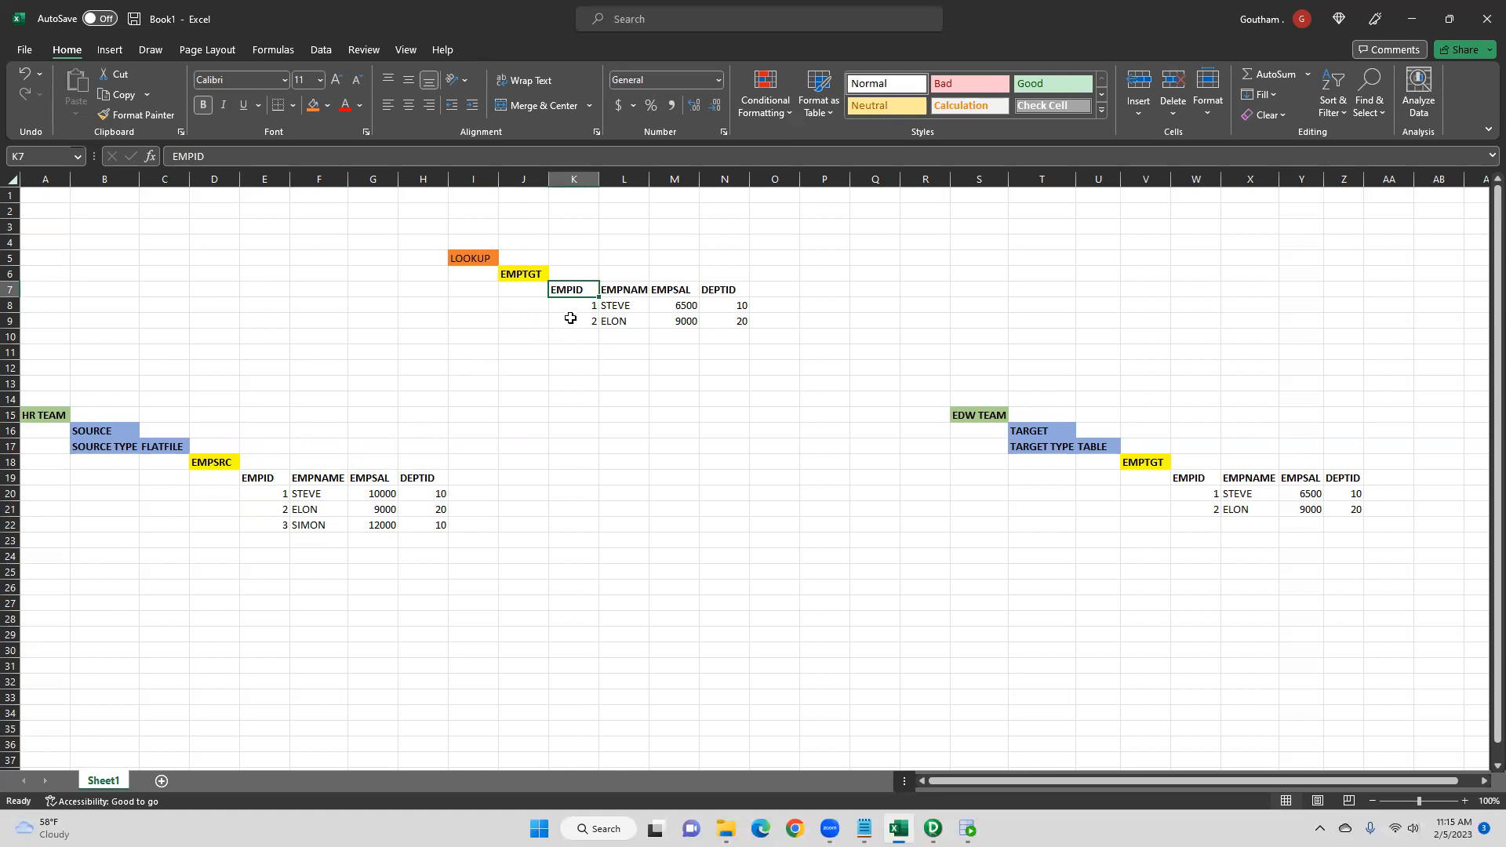
{"action": "left_click", "coordinate": [286, 526]}
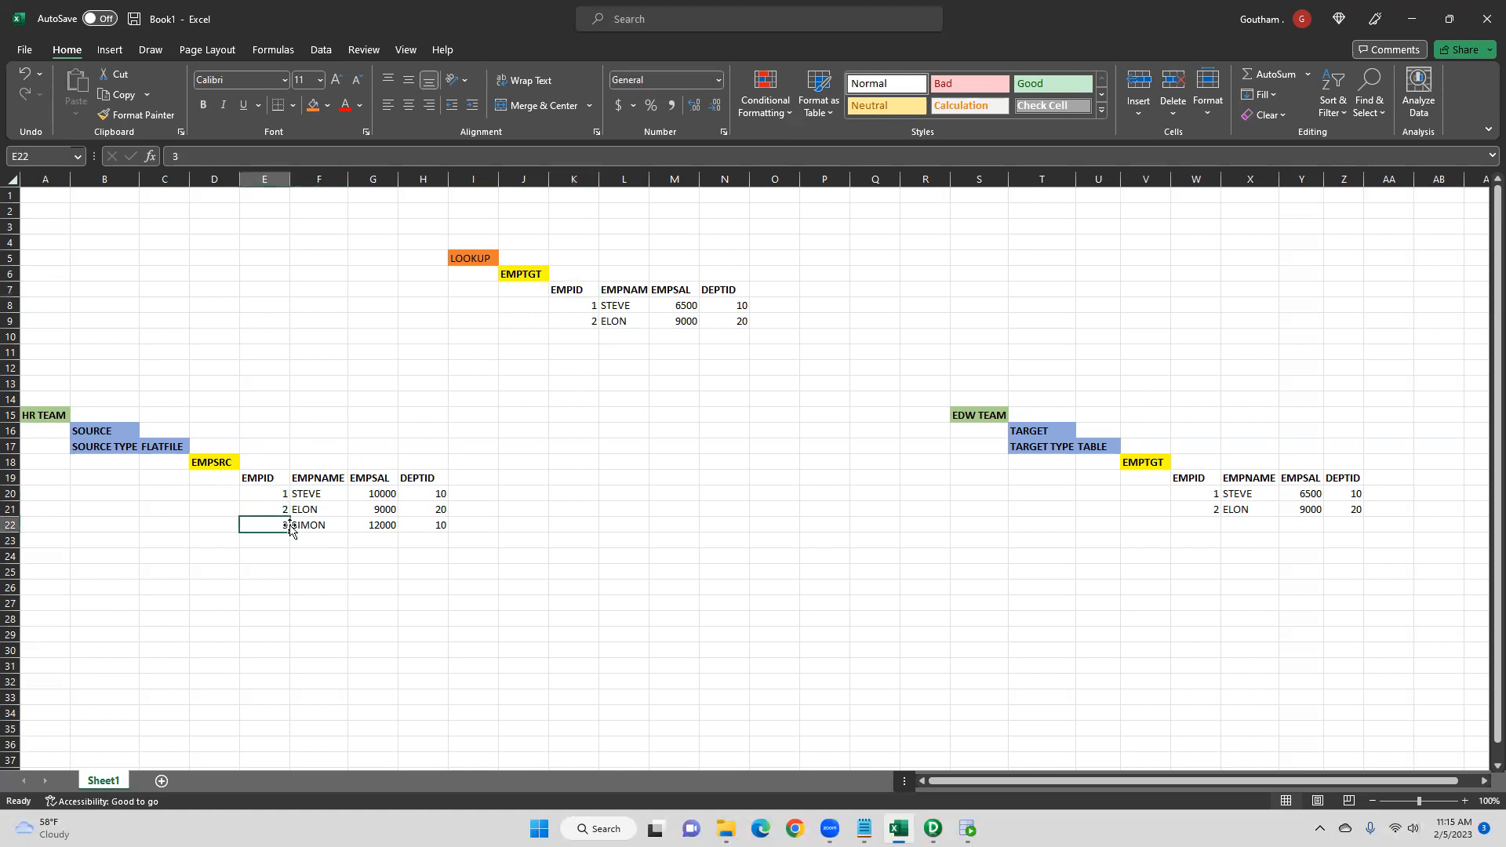
{"action": "left_click", "coordinate": [573, 338]}
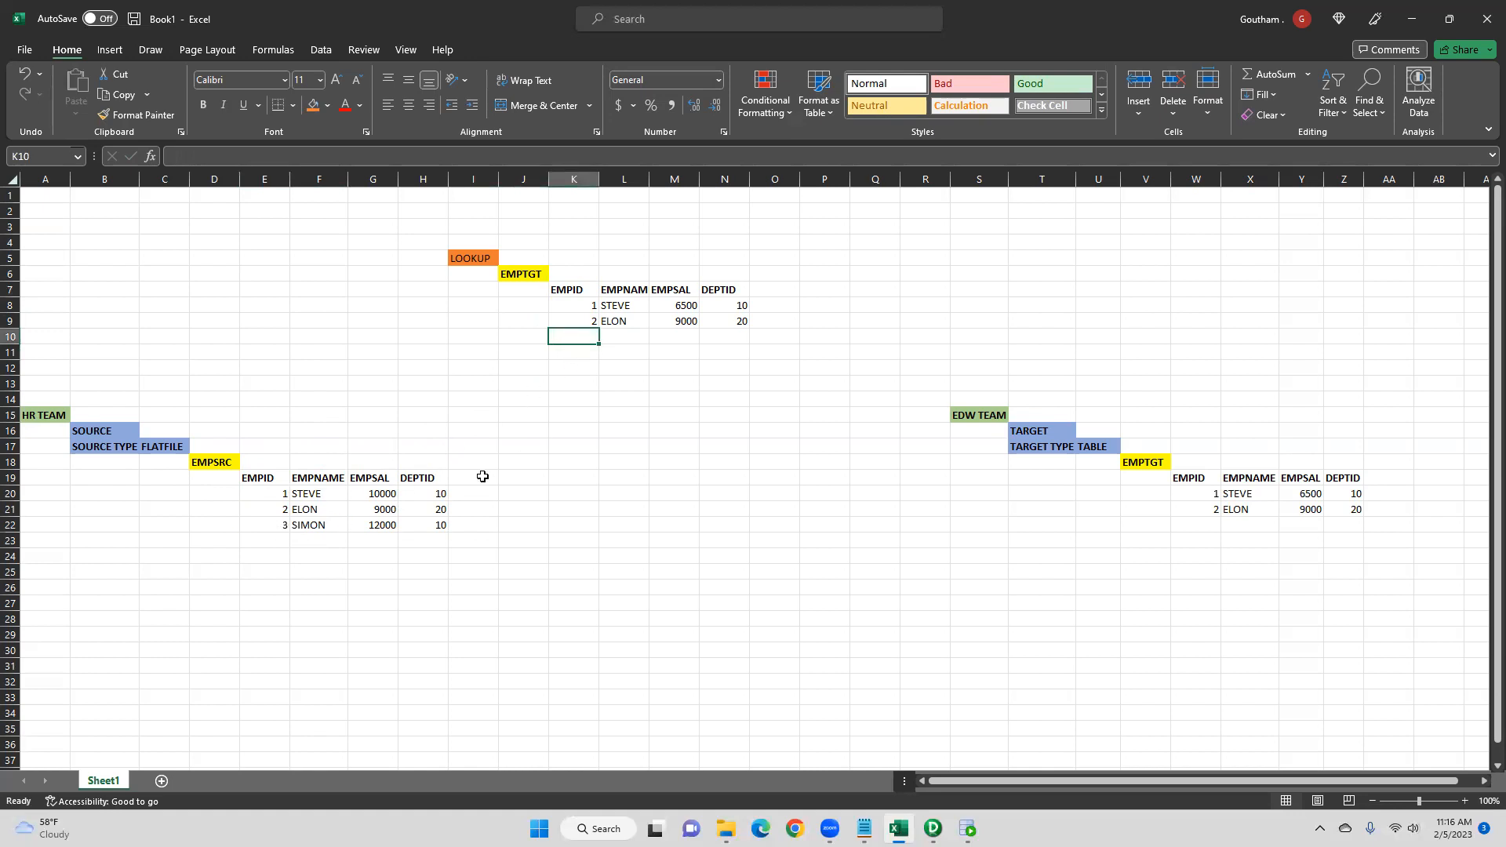
{"action": "left_click_drag", "start_coordinate": [262, 527], "coordinate": [457, 524]}
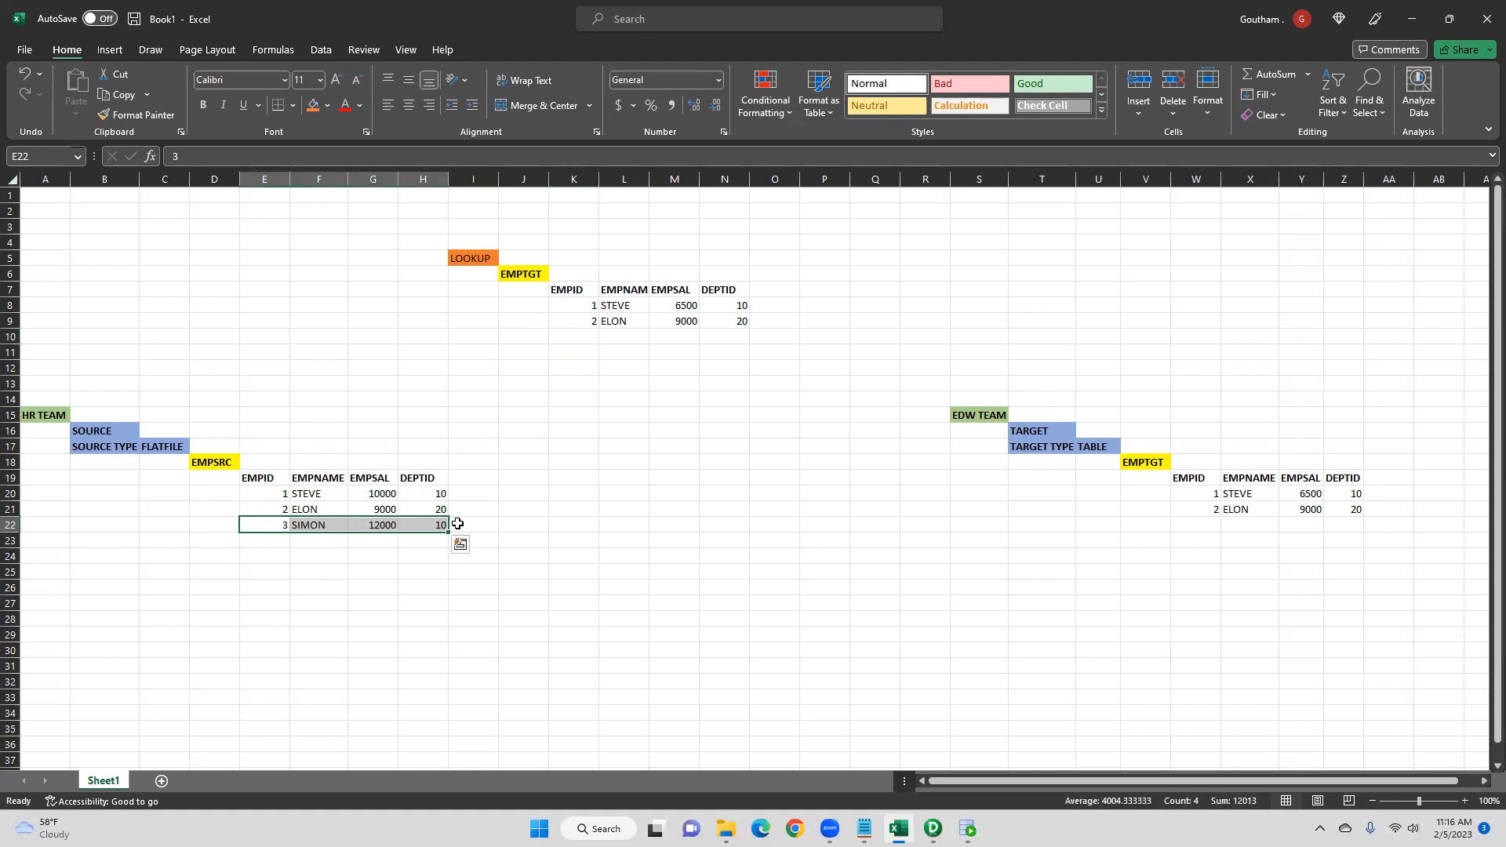
{"action": "left_click", "coordinate": [468, 520]}
{"action": "type", "text": "INSERT"}
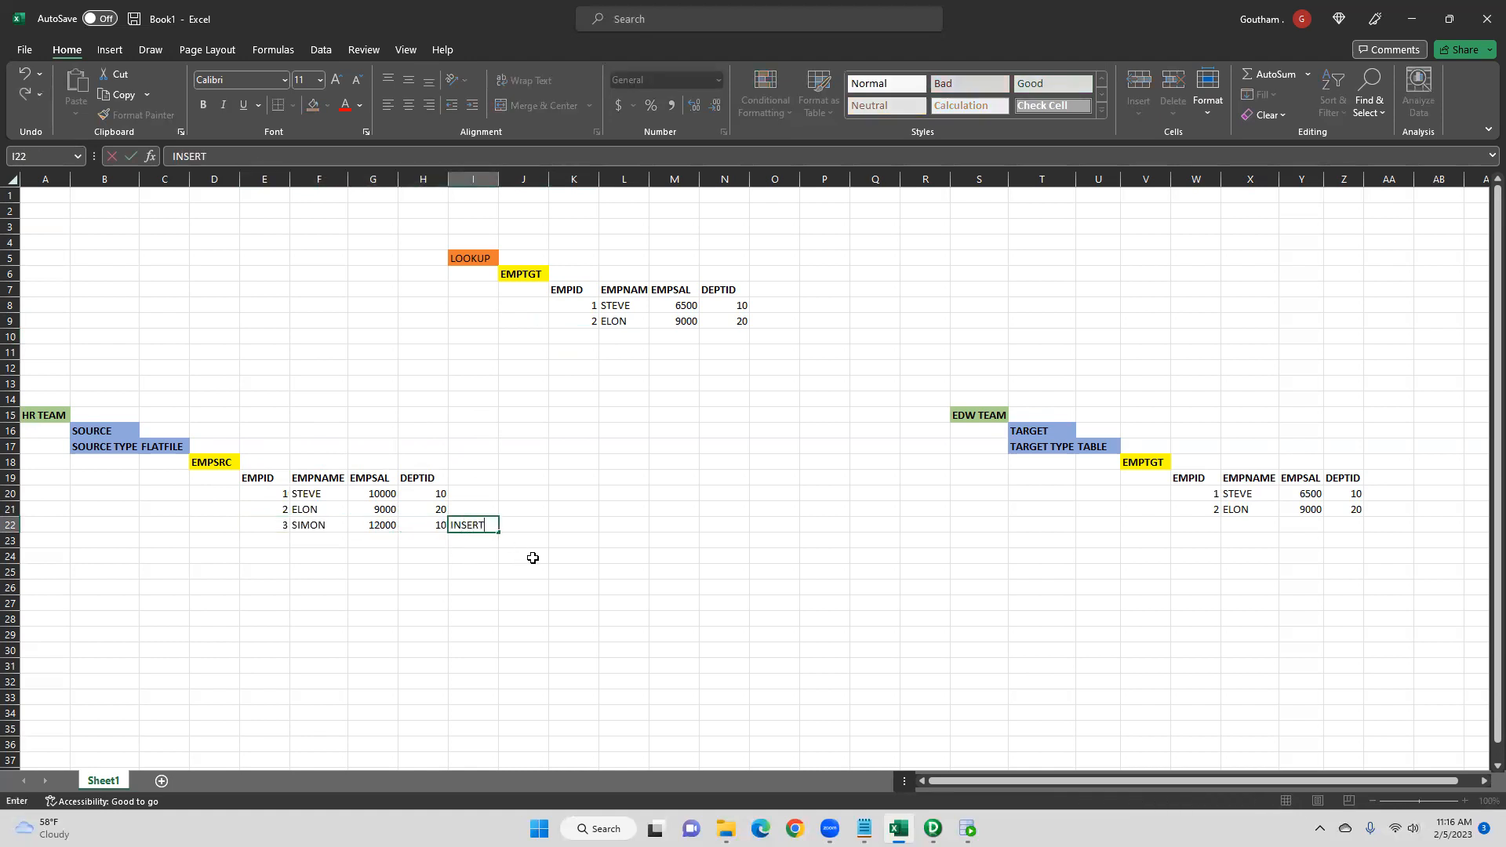
{"action": "key", "text": "Return"}
{"action": "left_click", "coordinate": [479, 527]}
{"action": "left_click", "coordinate": [204, 106]}
{"action": "left_click", "coordinate": [534, 447]}
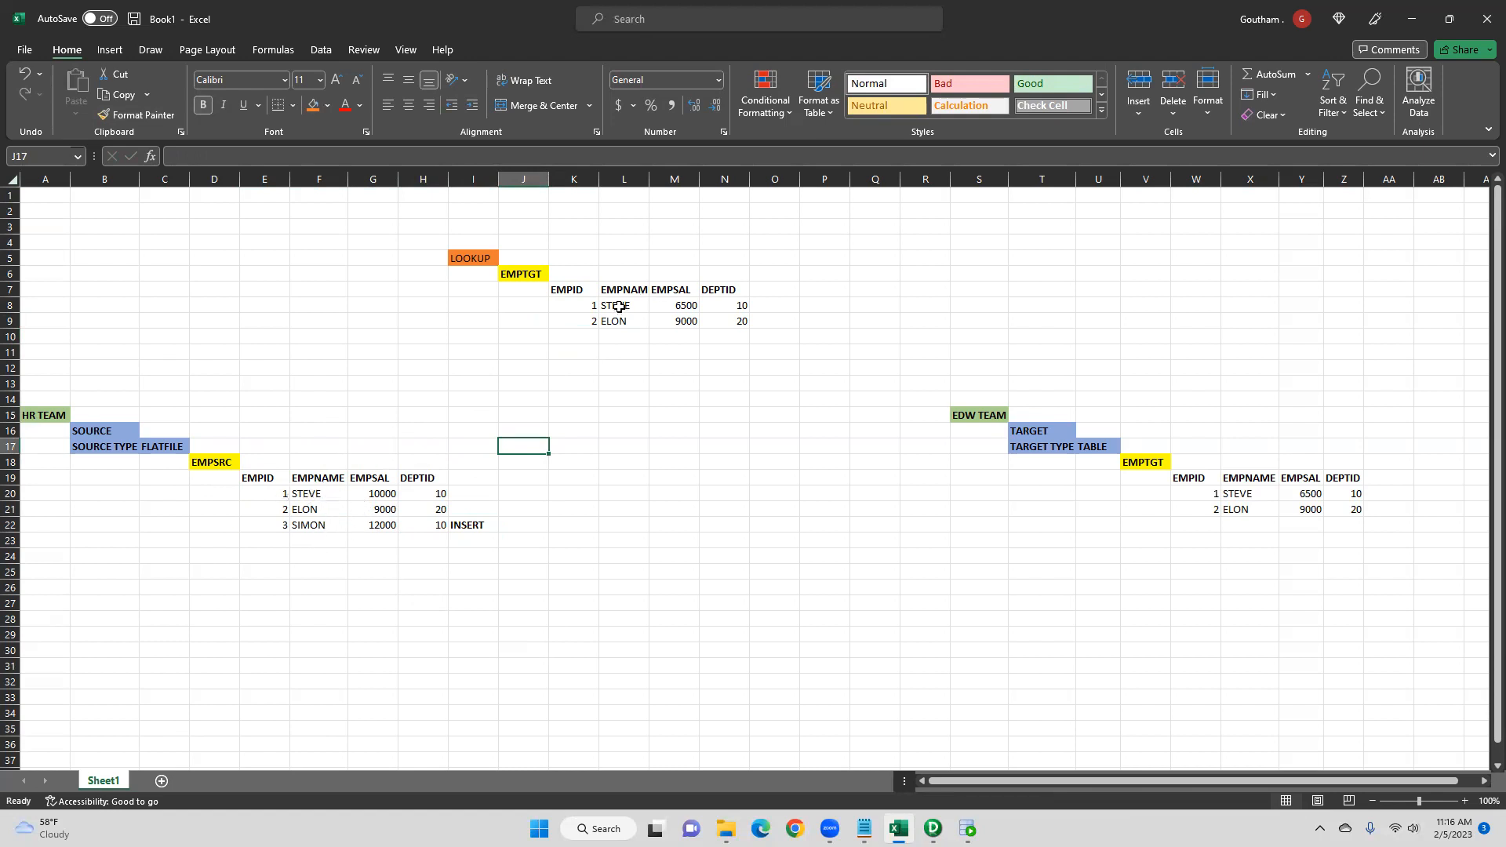
- Autofit the lookup table's EMPNAME column so its header shows fully
{"action": "left_click", "coordinate": [271, 479]}
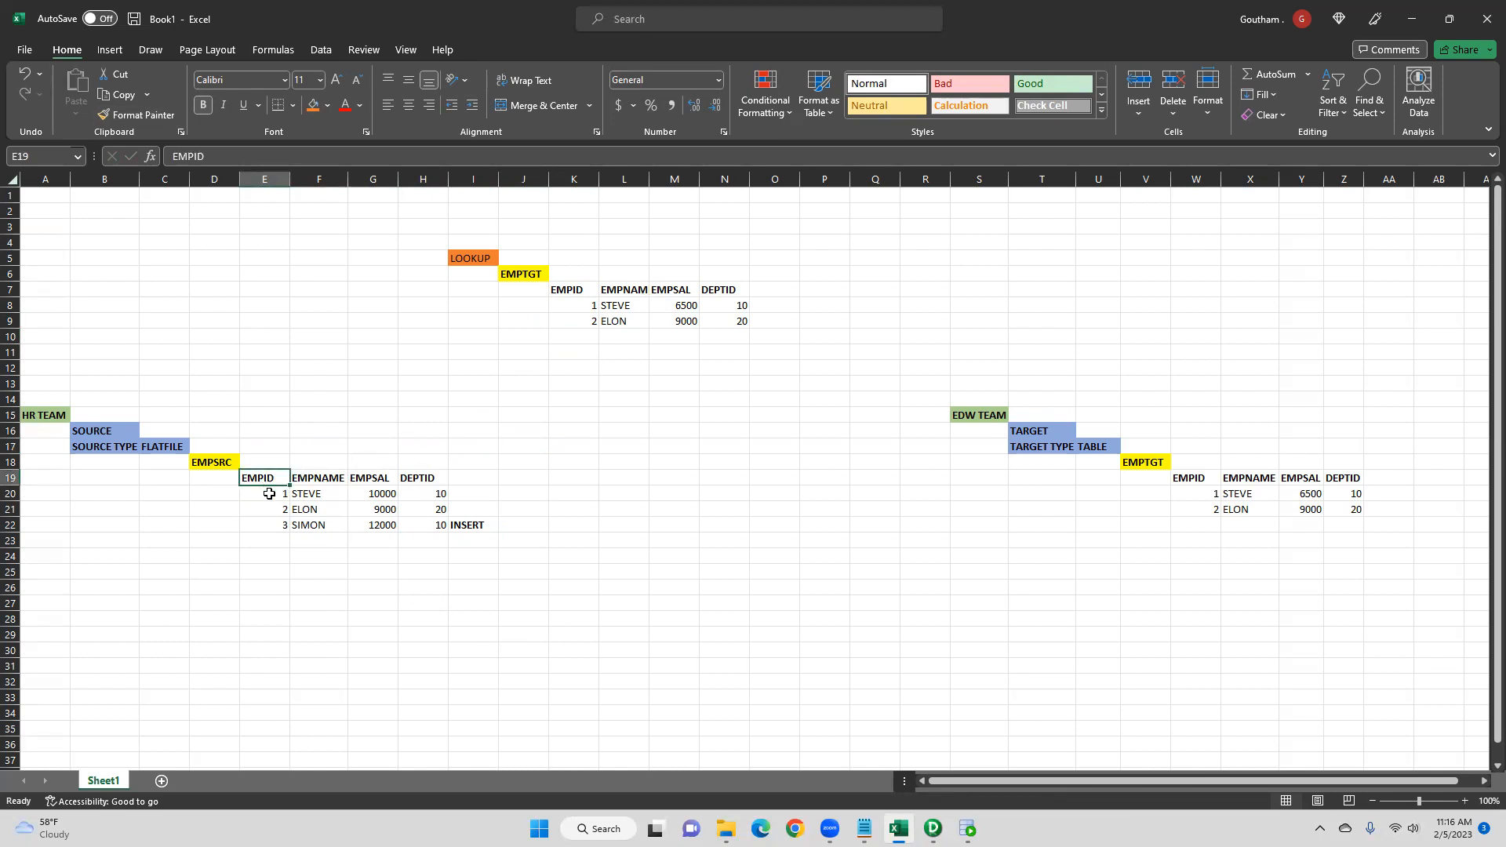
{"action": "left_click", "coordinate": [601, 306]}
{"action": "left_click", "coordinate": [568, 310]}
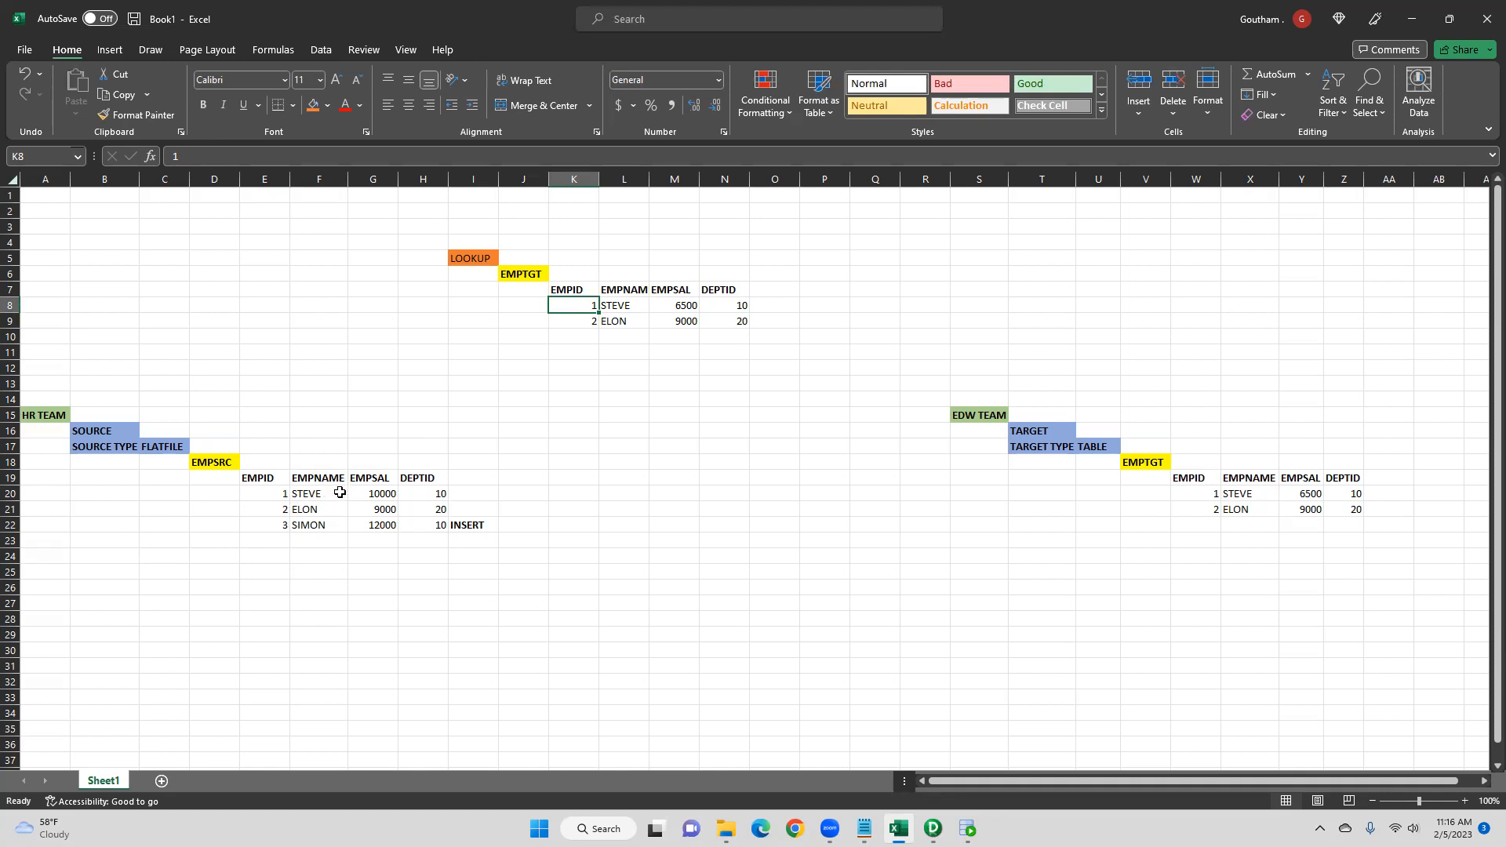
{"action": "double_click", "coordinate": [649, 179]}
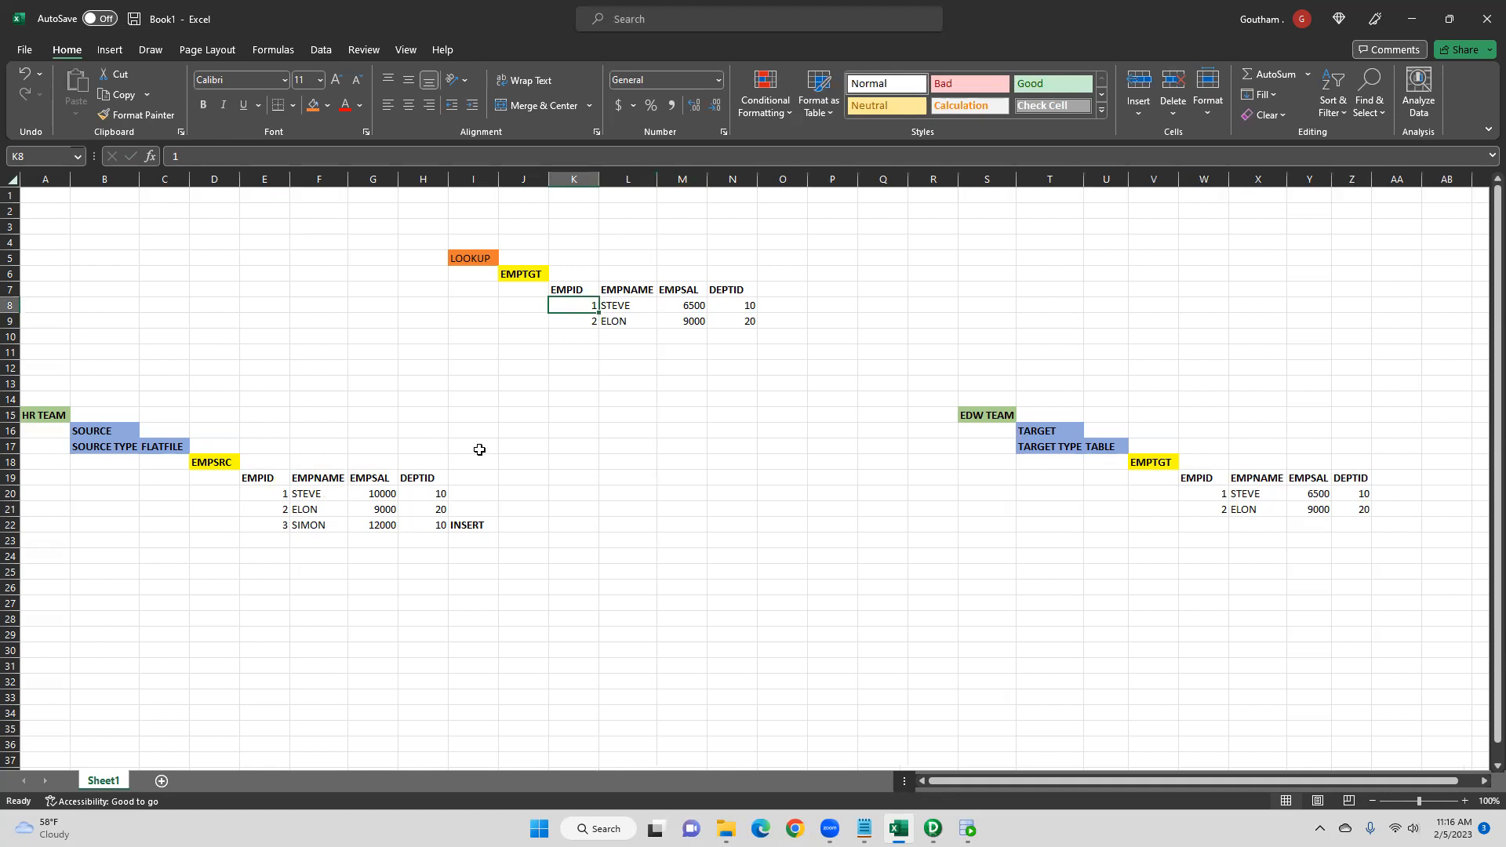
- Compare STEVE's source values with the lookup table and mark his row with a bold UPDATE label in I20
{"action": "left_click", "coordinate": [335, 487]}
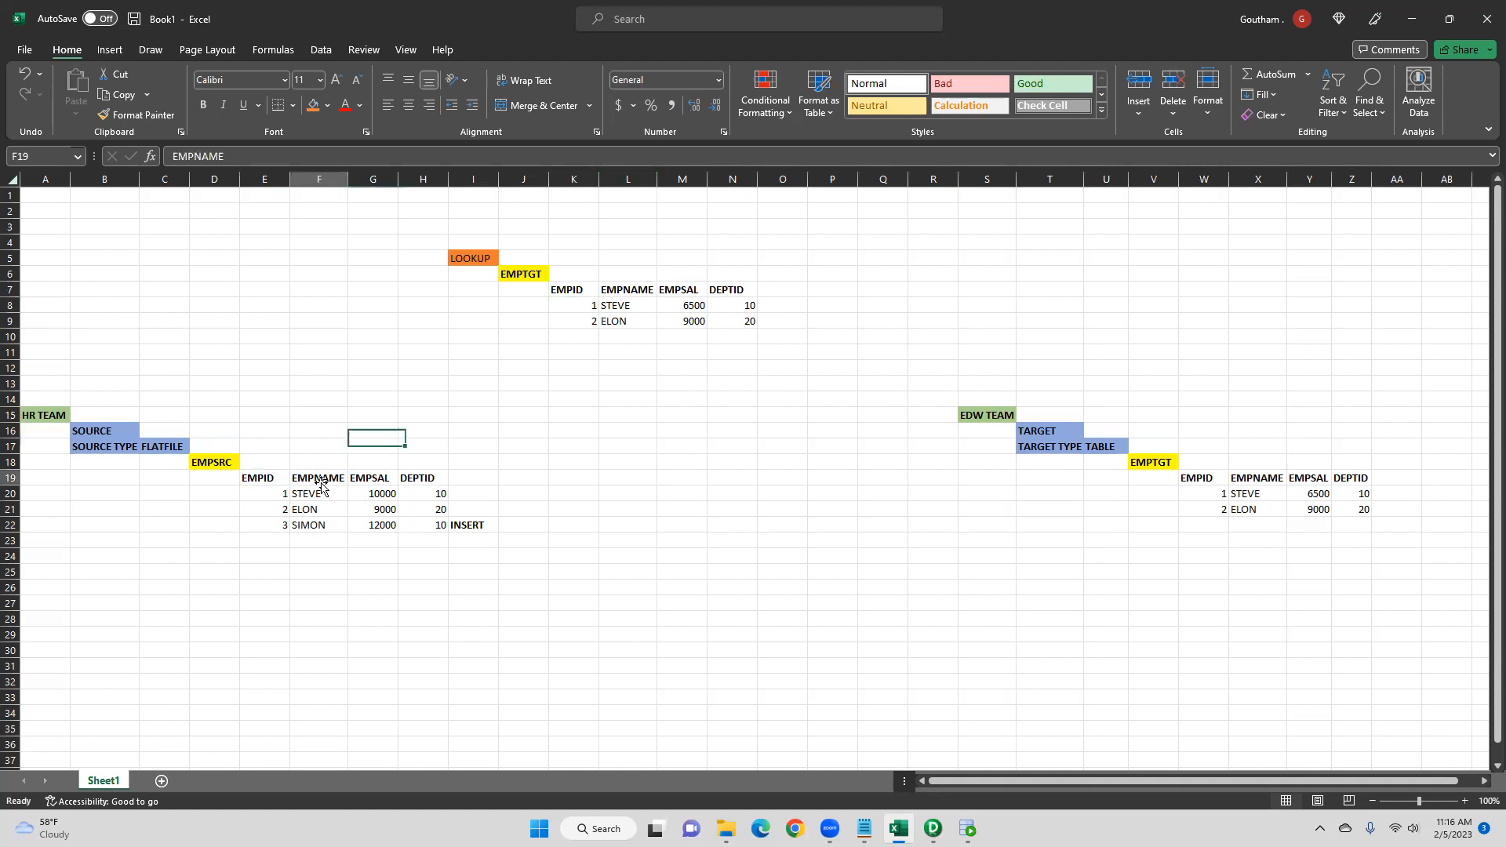
{"action": "left_click", "coordinate": [625, 305]}
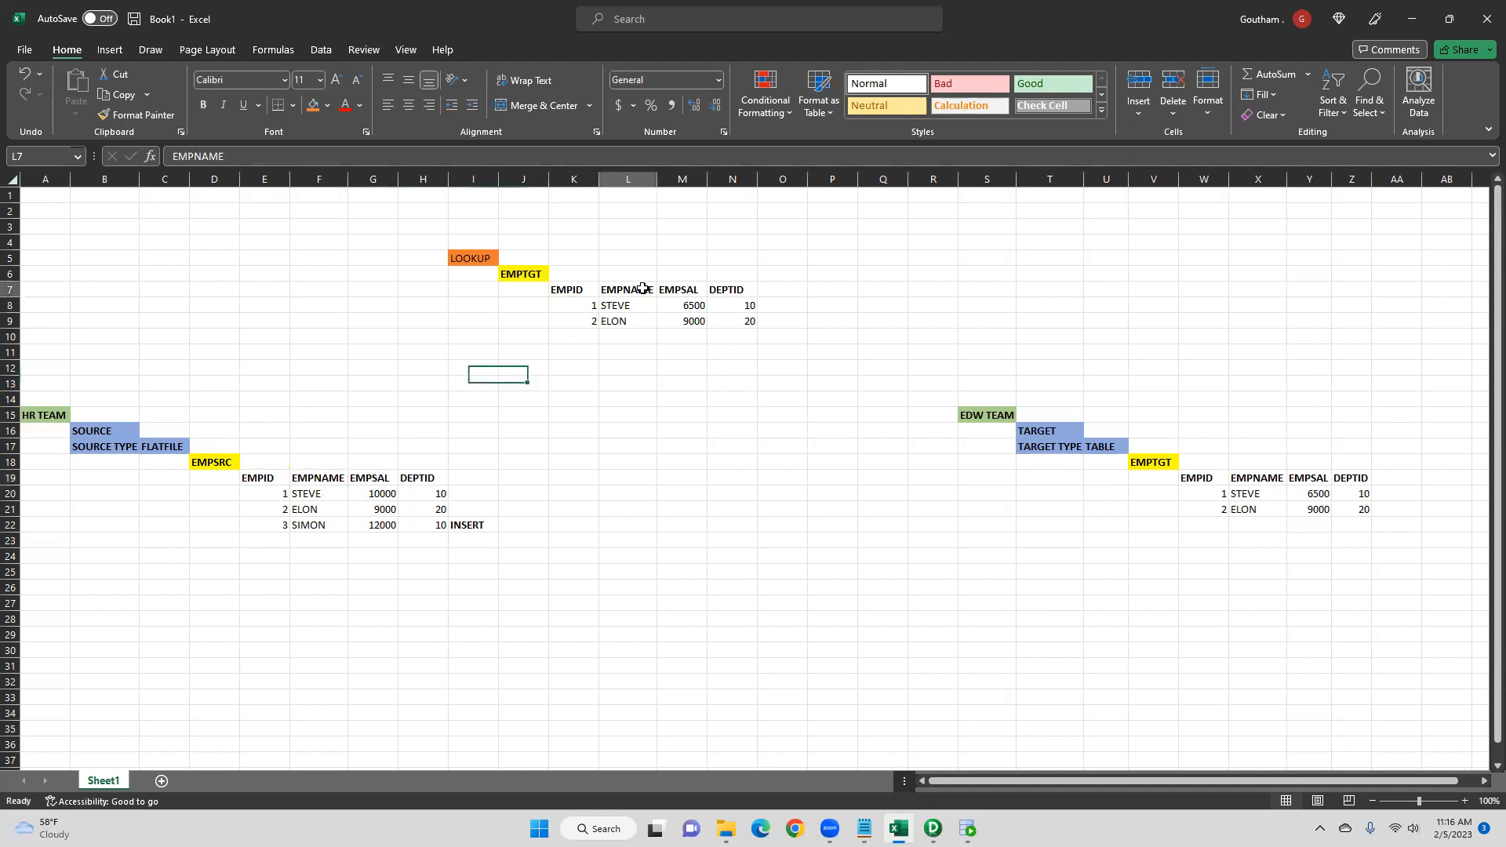
{"action": "left_click", "coordinate": [390, 493]}
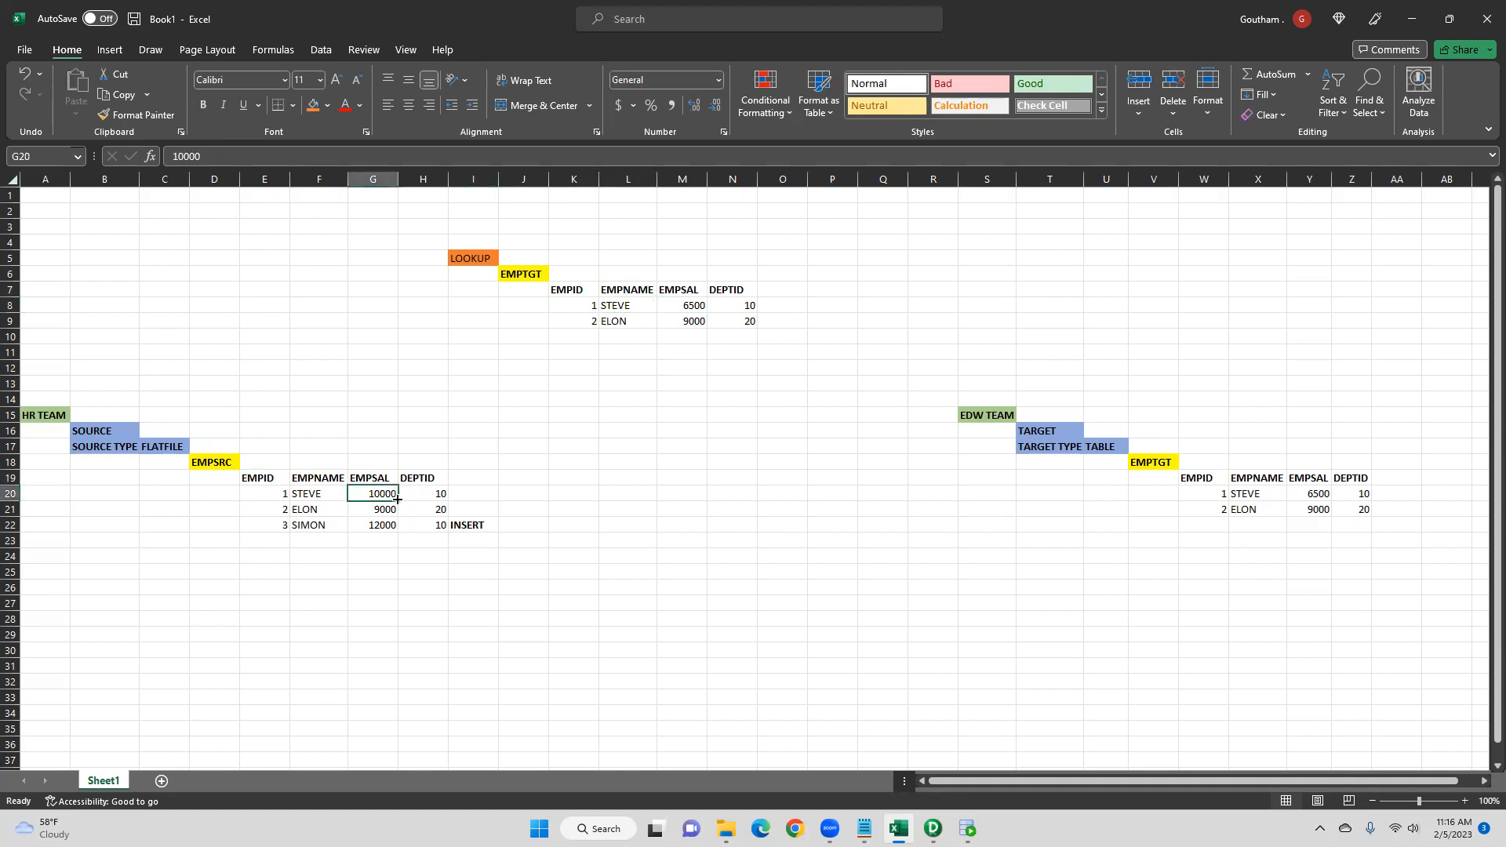
{"action": "left_click", "coordinate": [680, 307]}
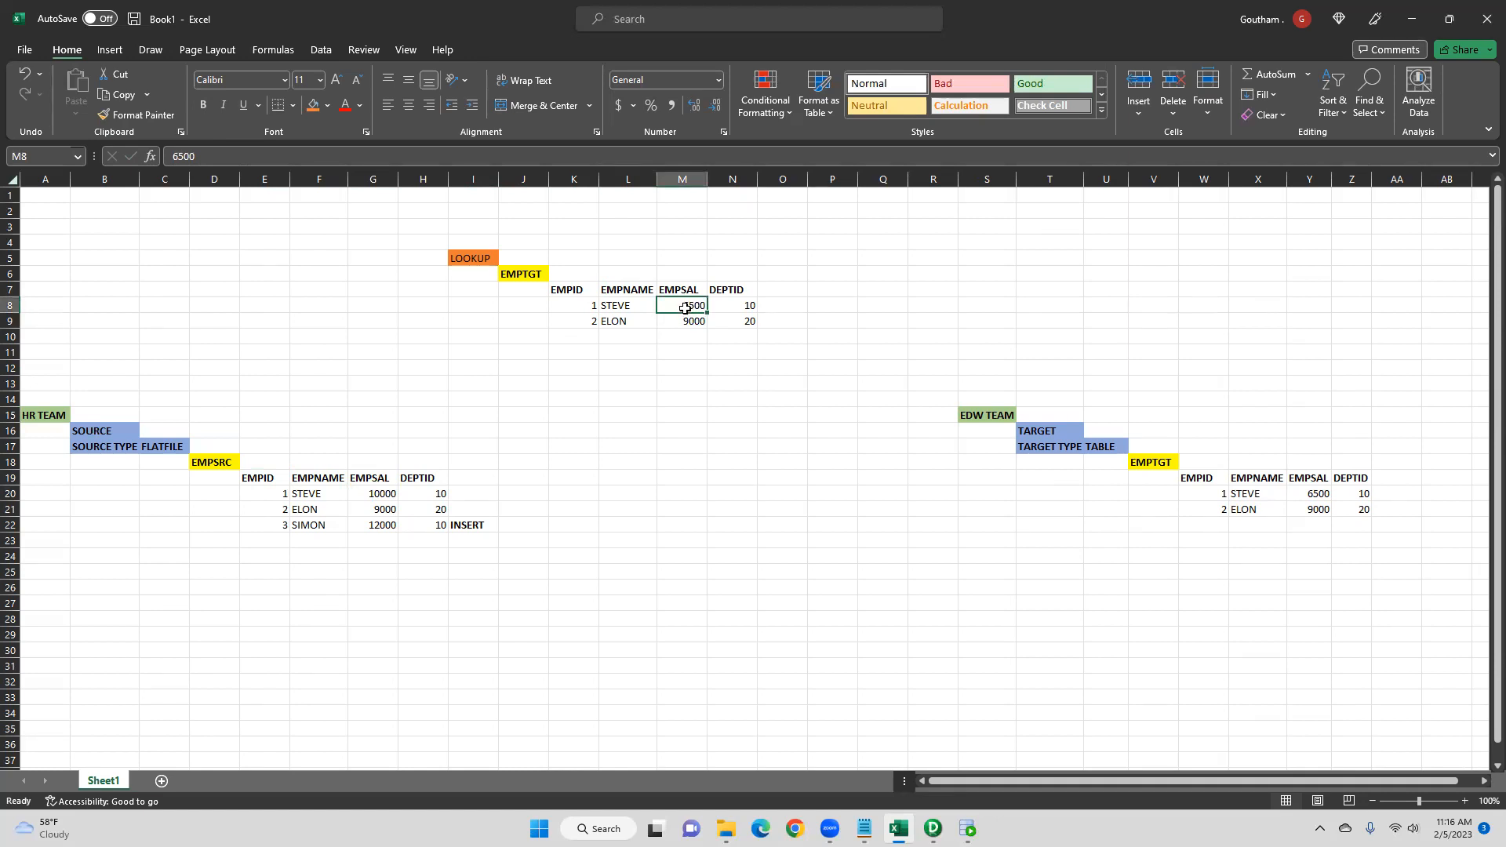
{"action": "left_click", "coordinate": [365, 494]}
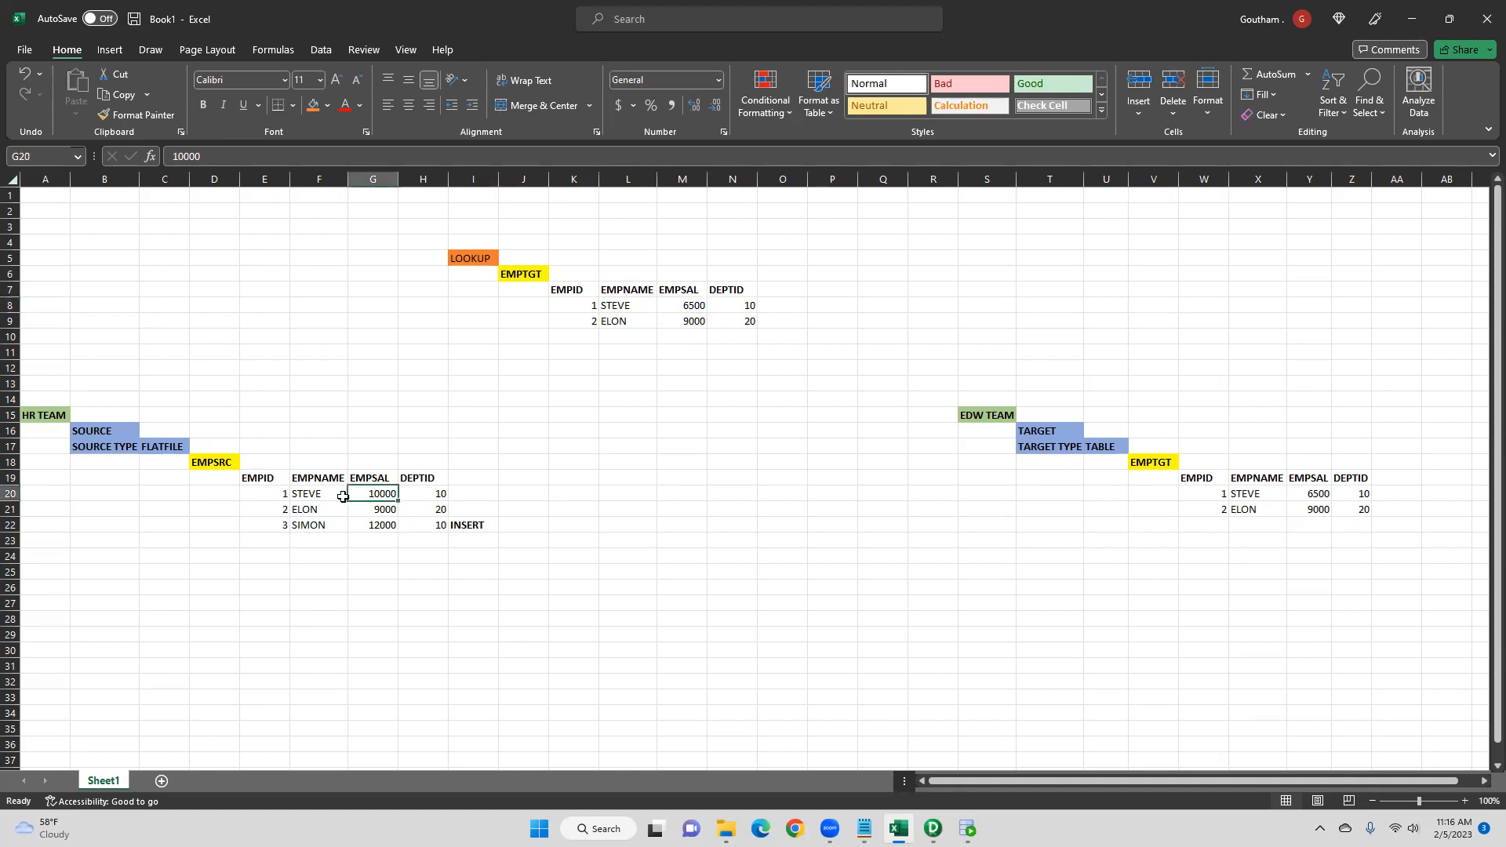
{"action": "left_click", "coordinate": [491, 493]}
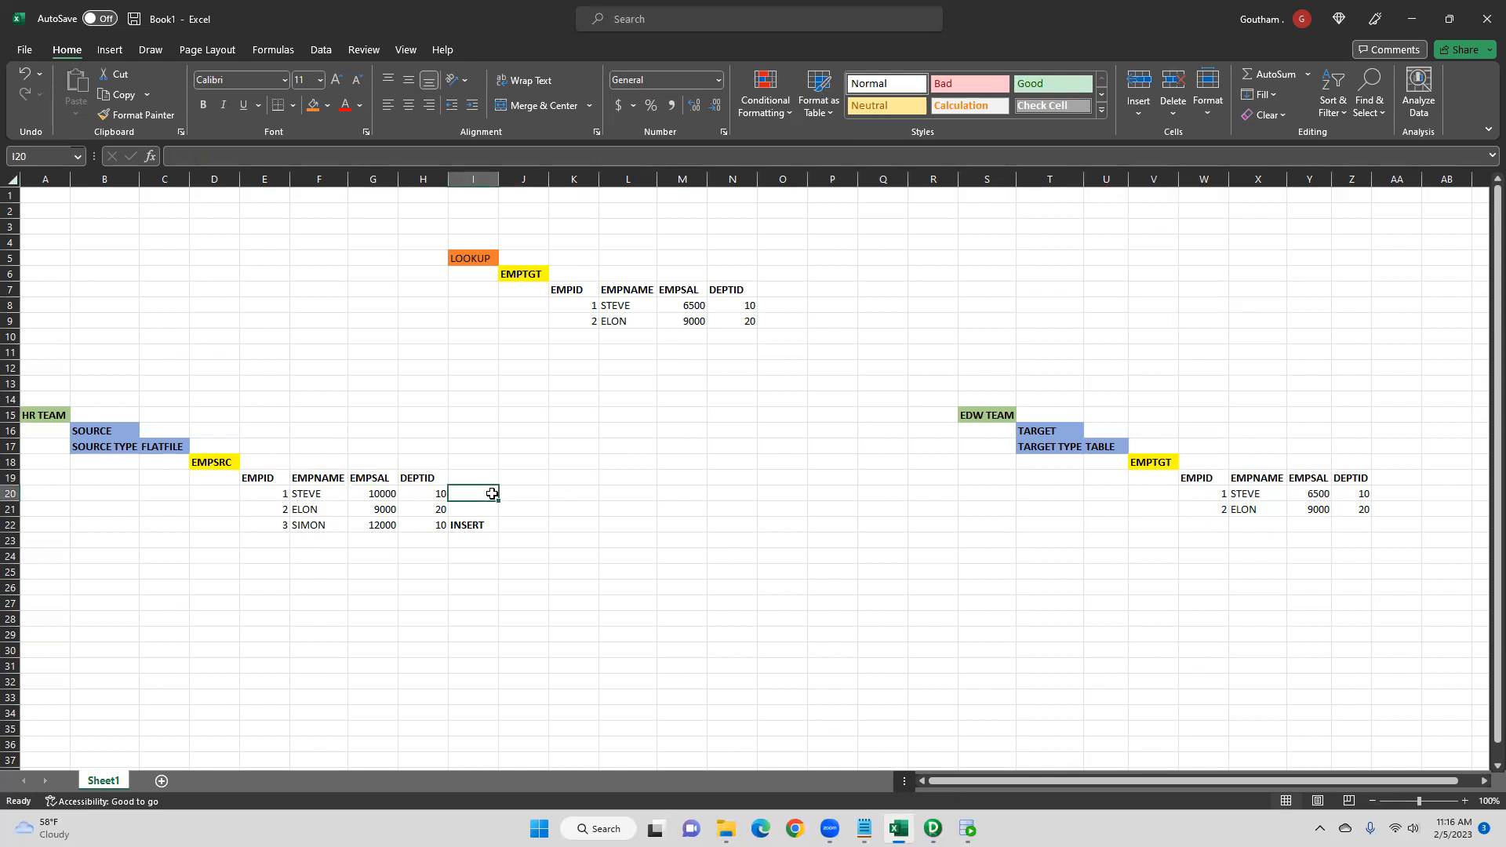
{"action": "type", "text": "UPDATE"}
{"action": "left_click", "coordinate": [508, 446]}
{"action": "left_click", "coordinate": [480, 493]}
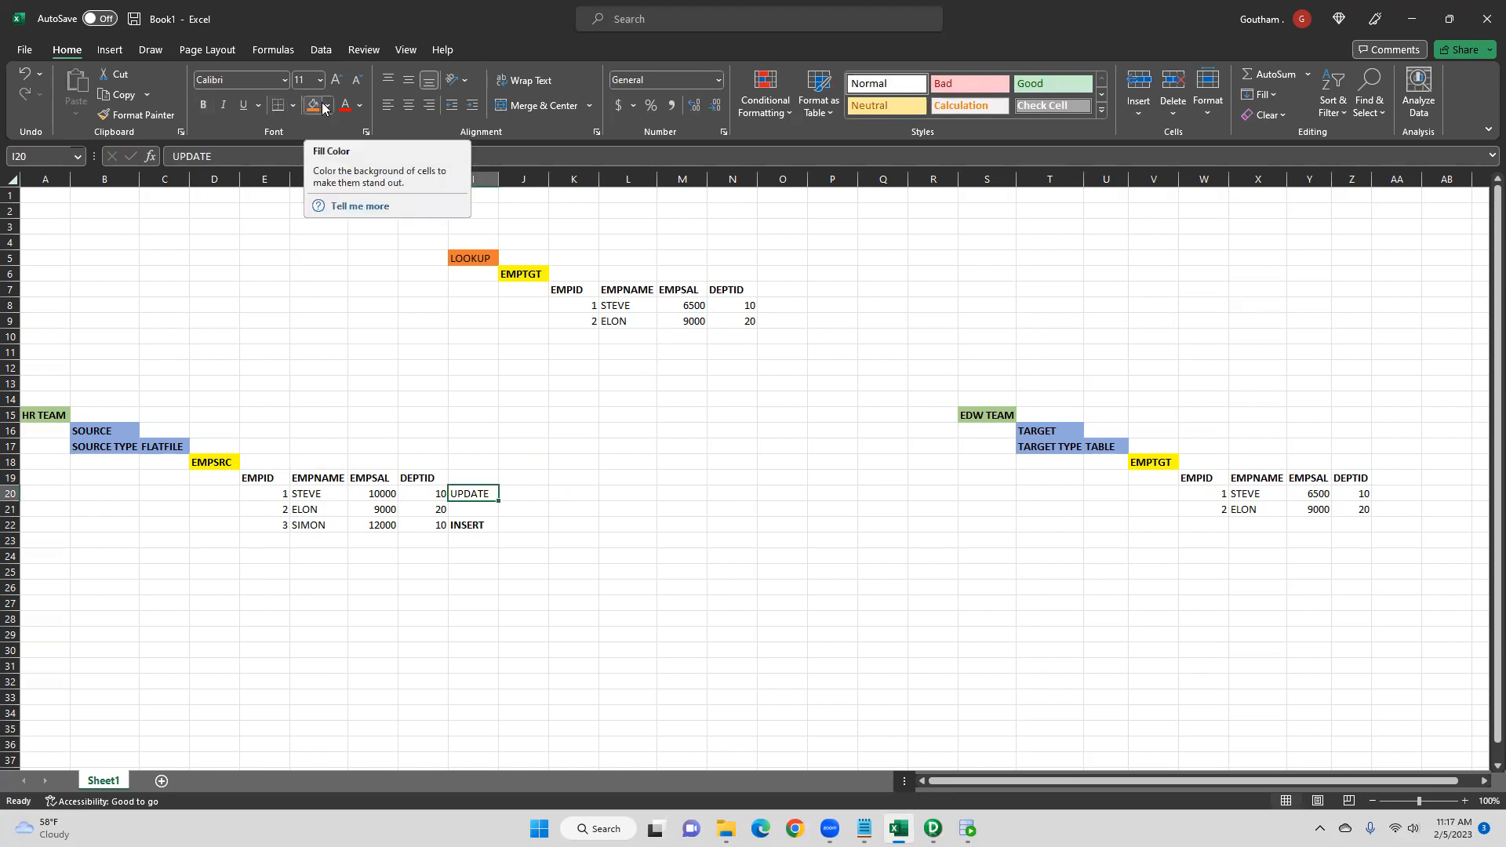
{"action": "left_click", "coordinate": [203, 105]}
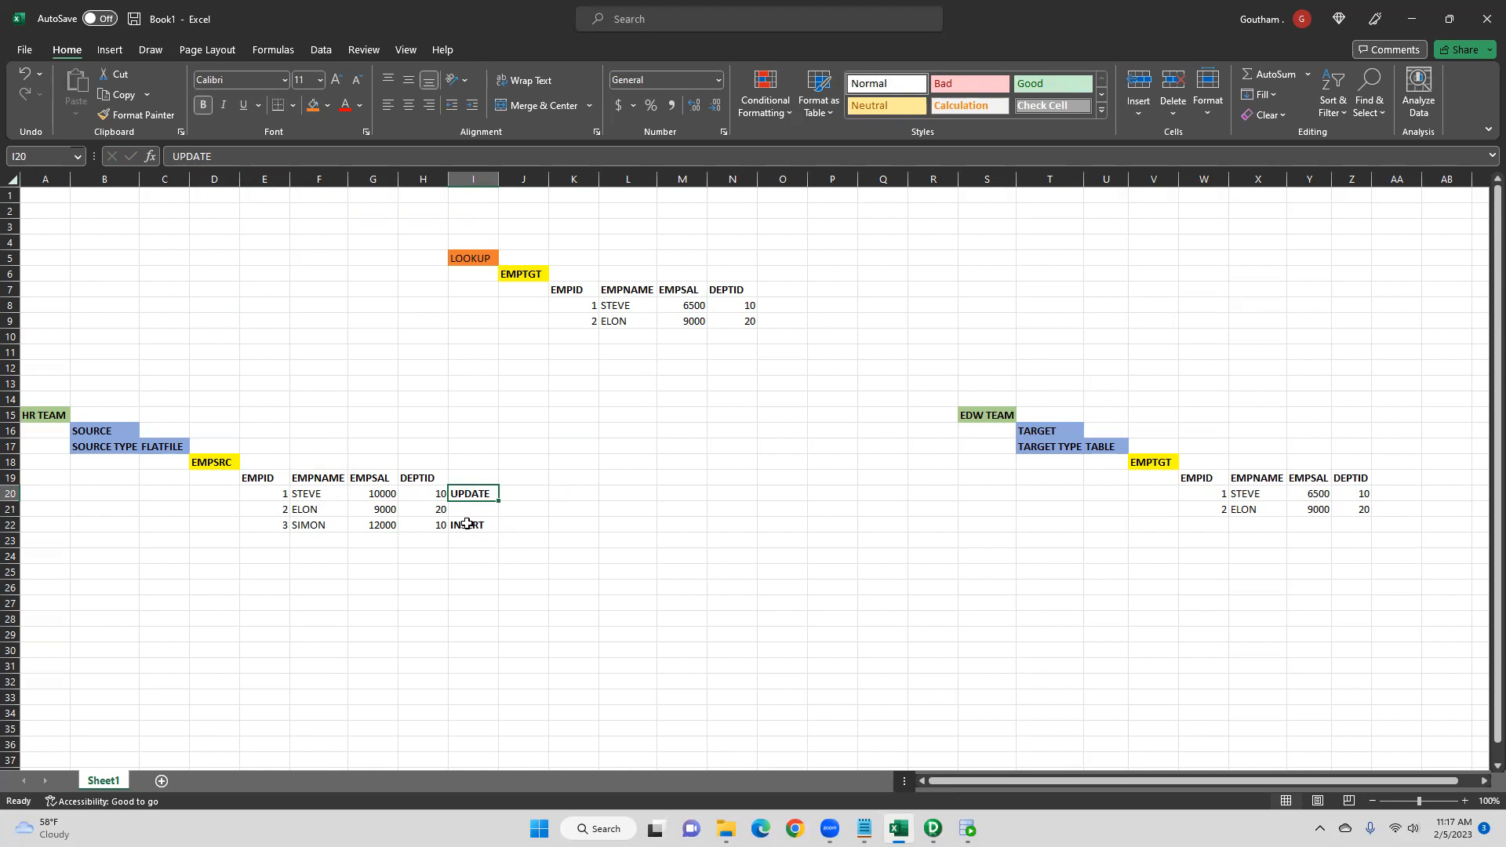
{"action": "left_click", "coordinate": [427, 493]}
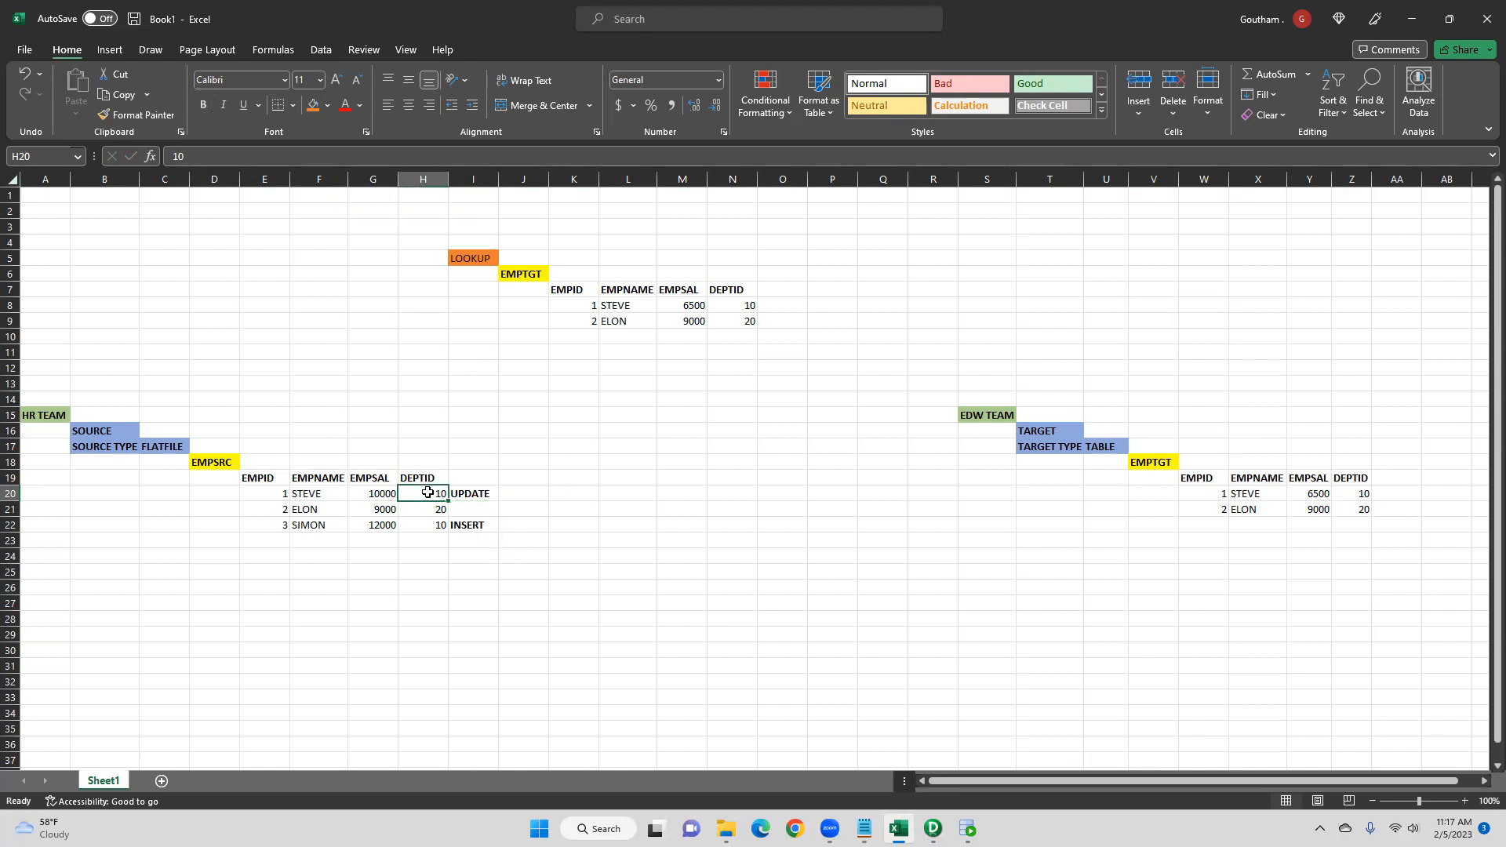
{"action": "left_click", "coordinate": [727, 305]}
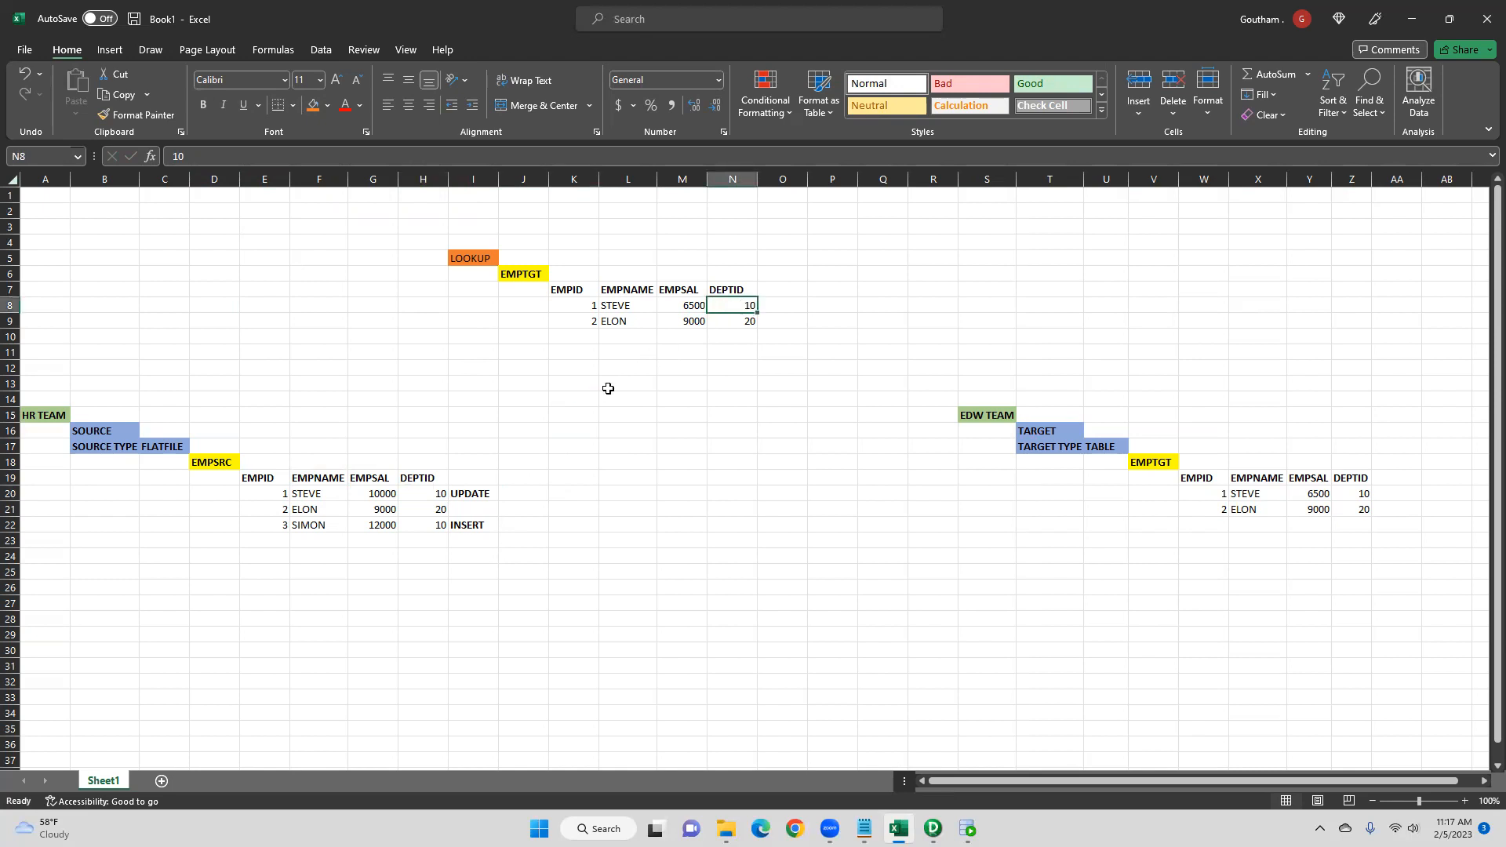
- Compare ELON's source values with the lookup table and note NO UPDATE IS REQUIRED in bold at J21
{"action": "left_click", "coordinate": [267, 510]}
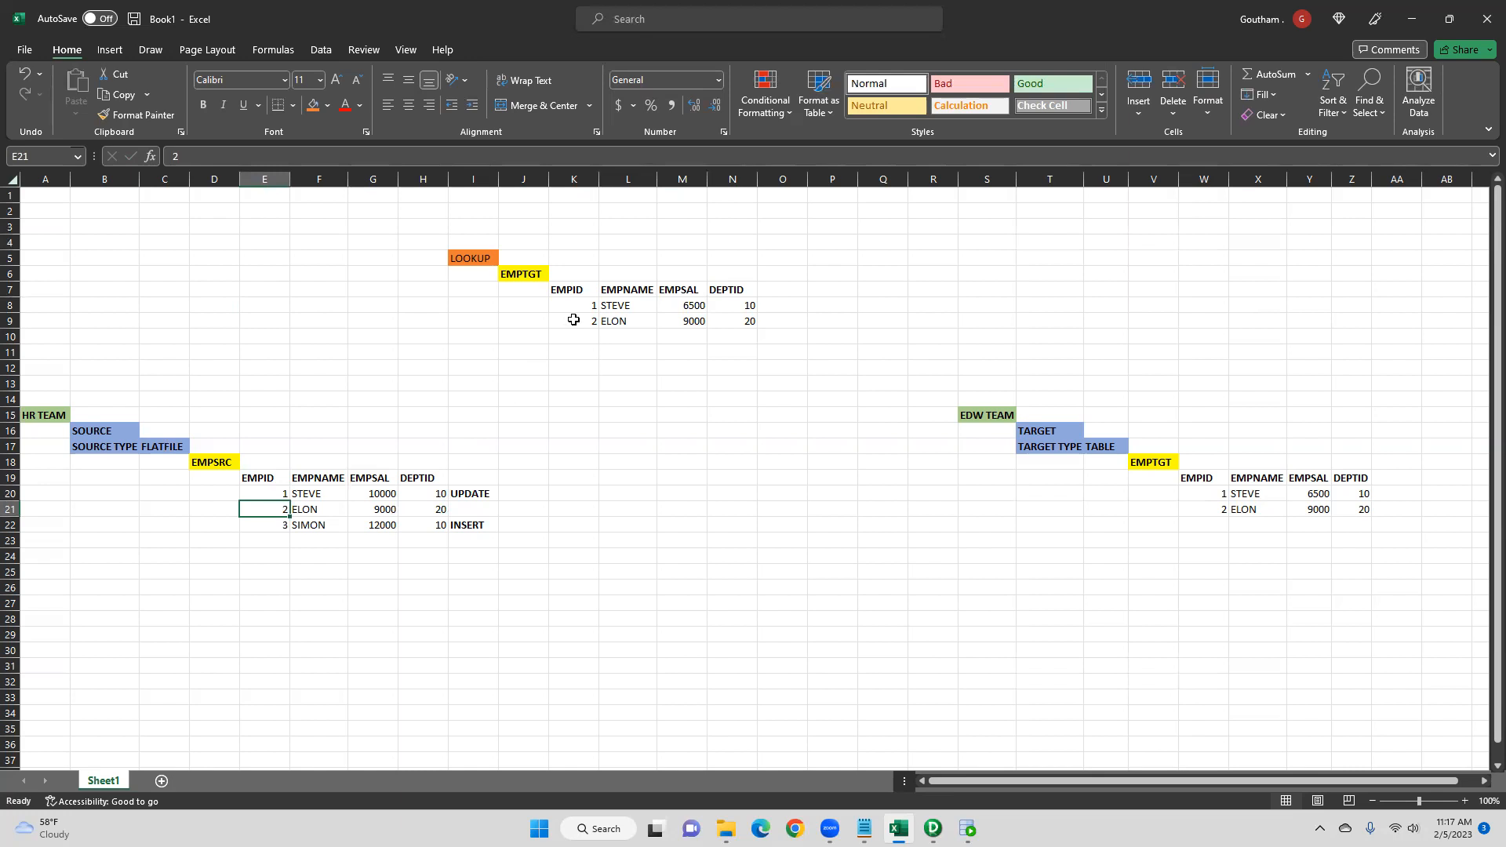
{"action": "left_click", "coordinate": [314, 511]}
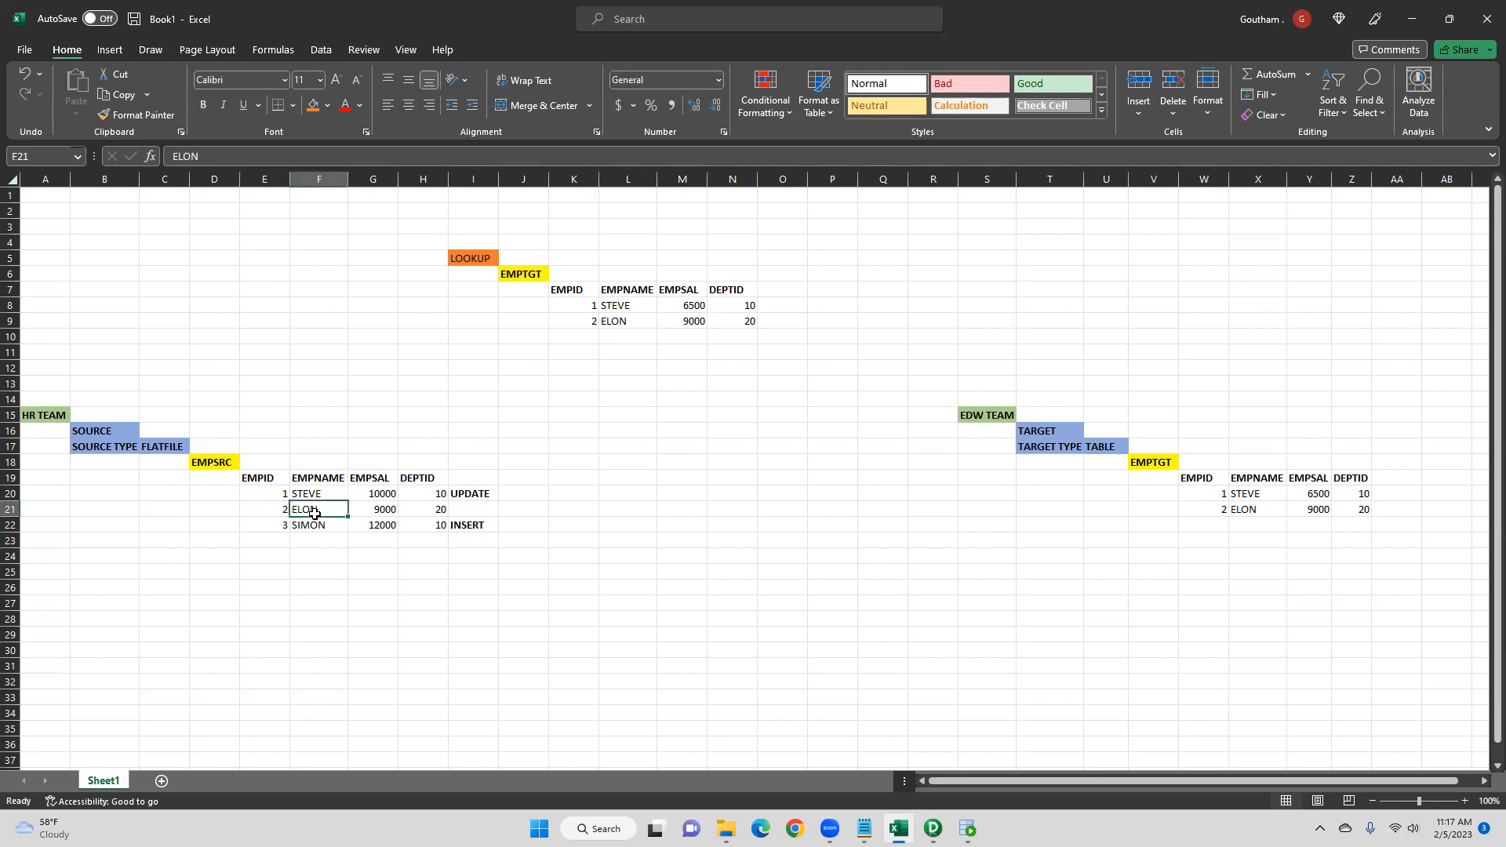
{"action": "left_click", "coordinate": [630, 325]}
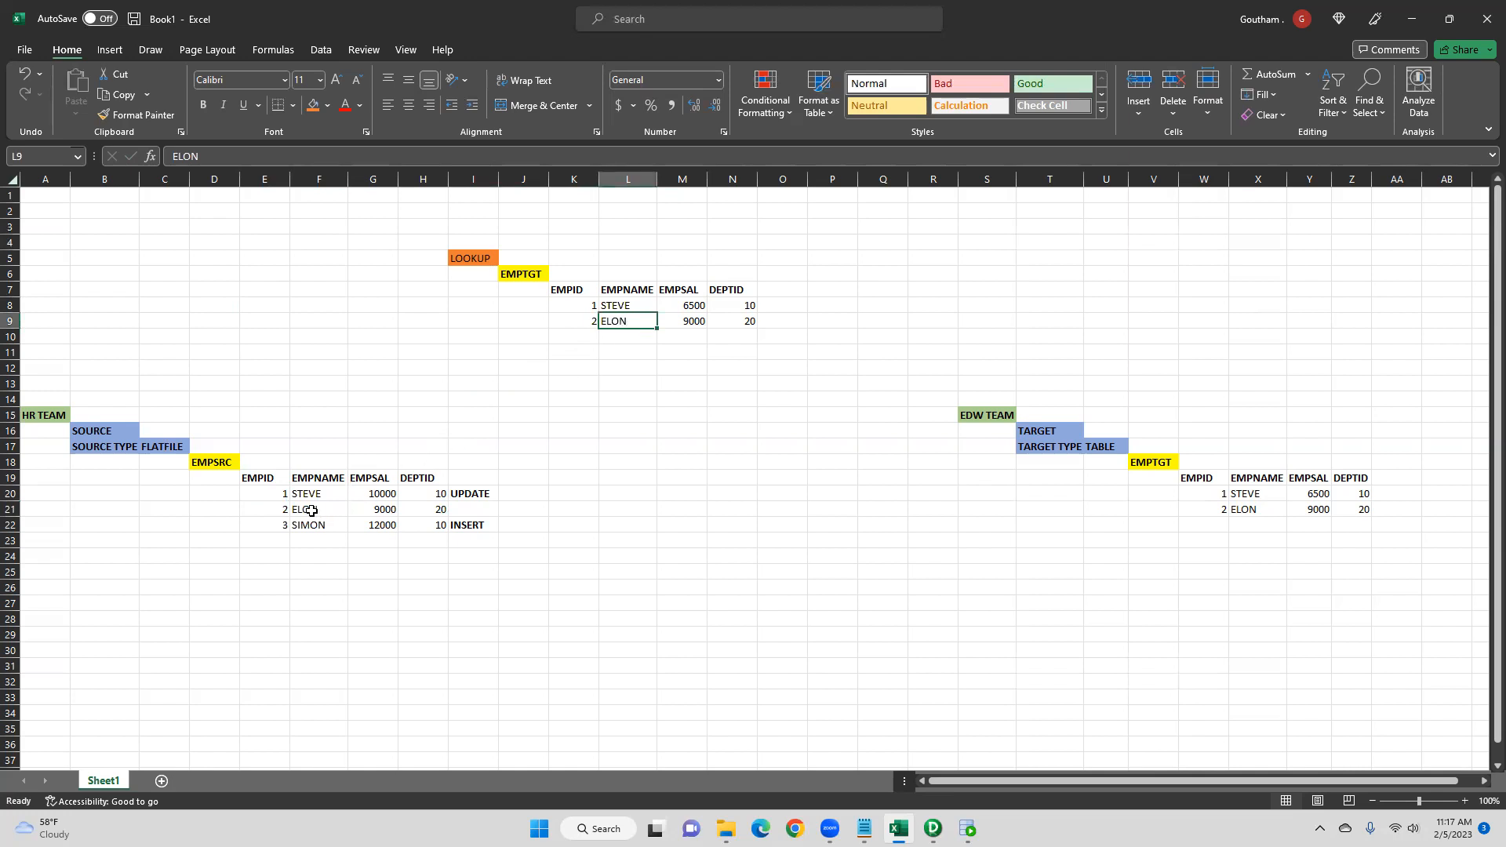
{"action": "left_click", "coordinate": [380, 511]}
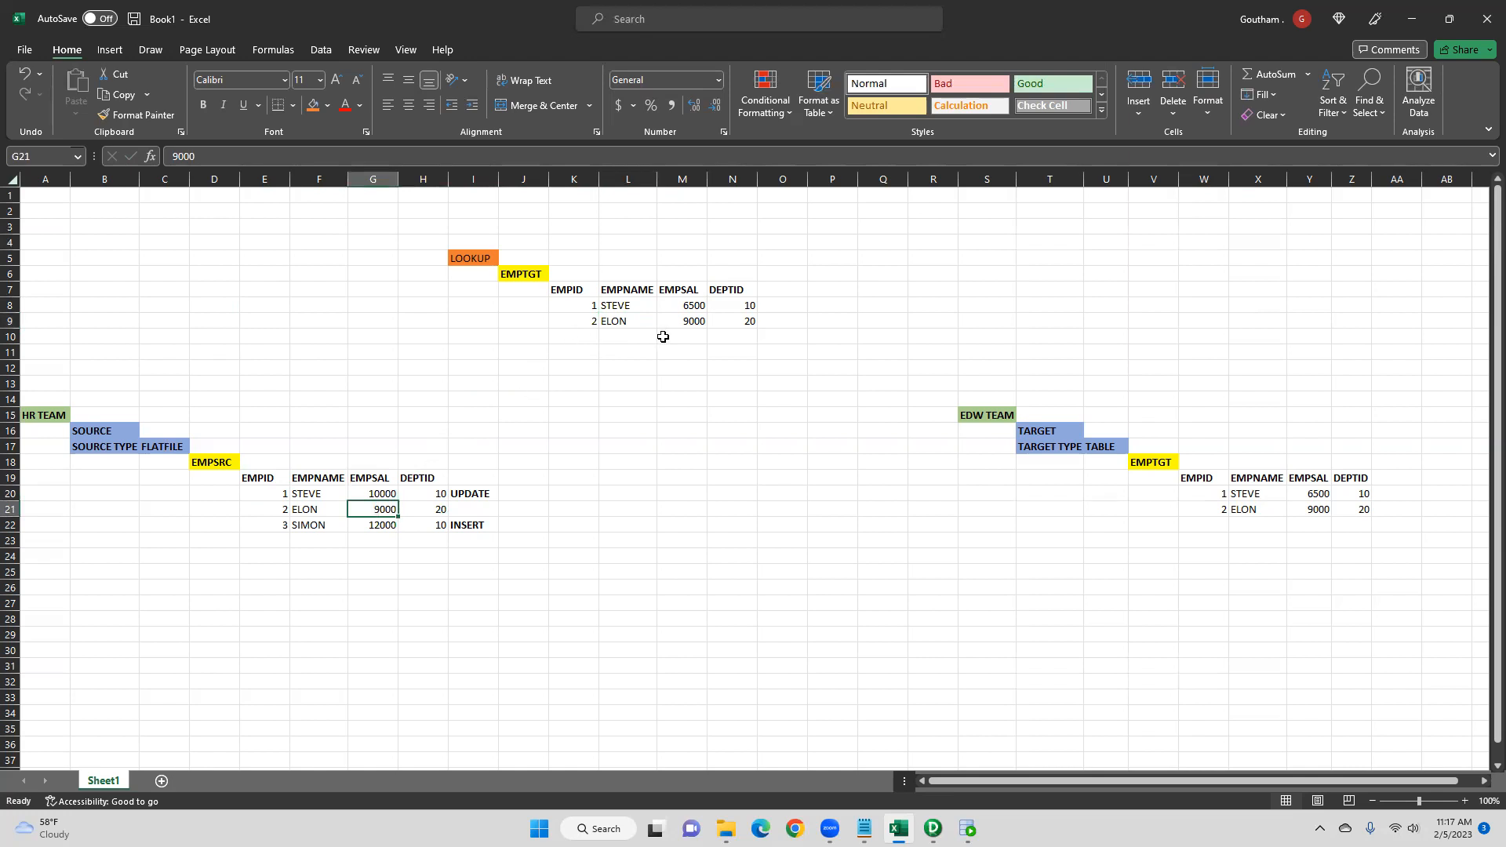
{"action": "left_click", "coordinate": [686, 322]}
{"action": "left_click", "coordinate": [437, 510]}
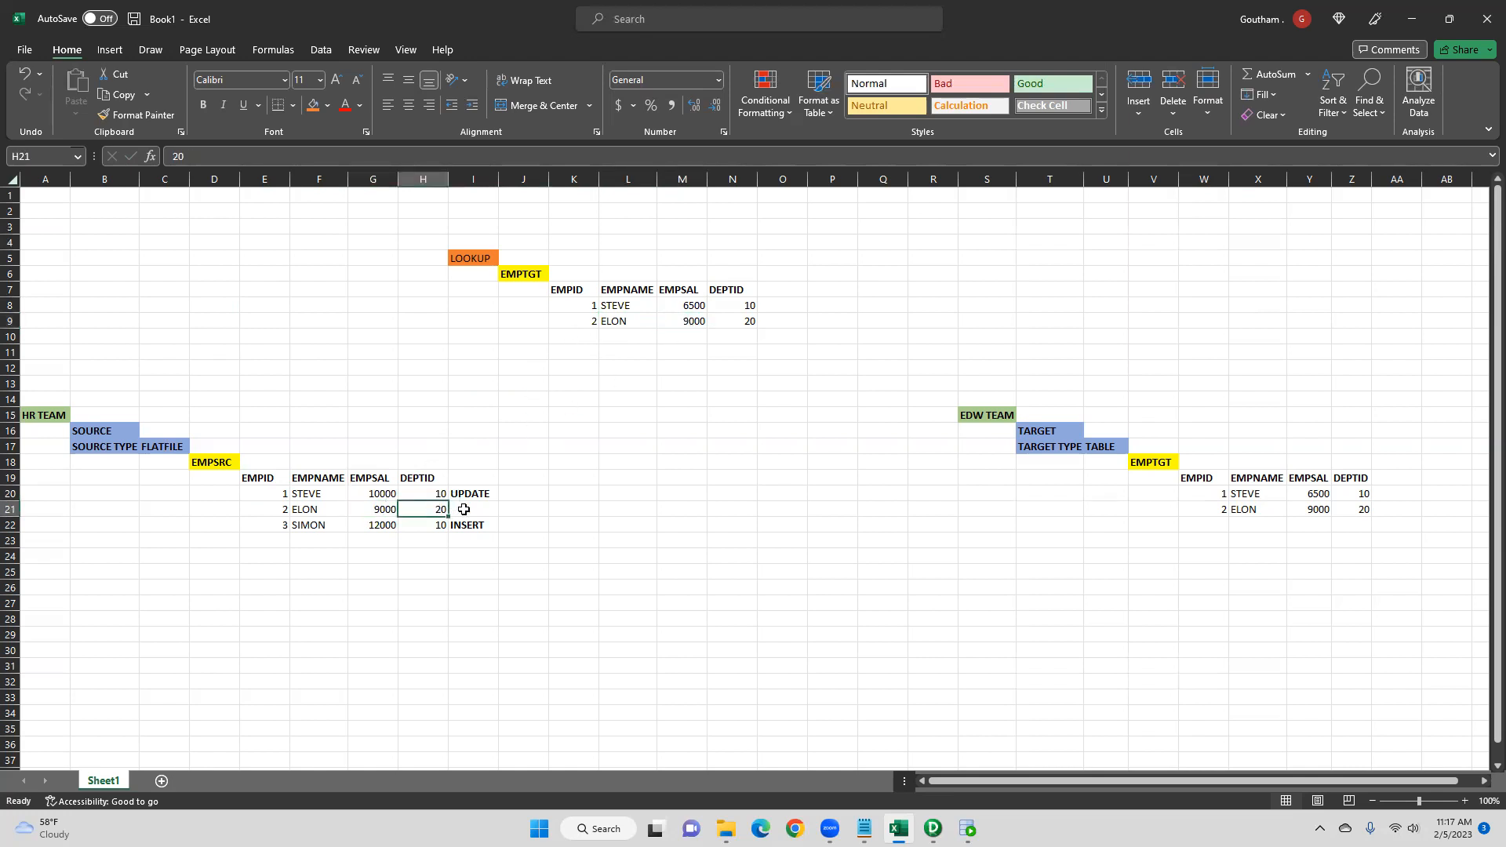
{"action": "left_click", "coordinate": [736, 323]}
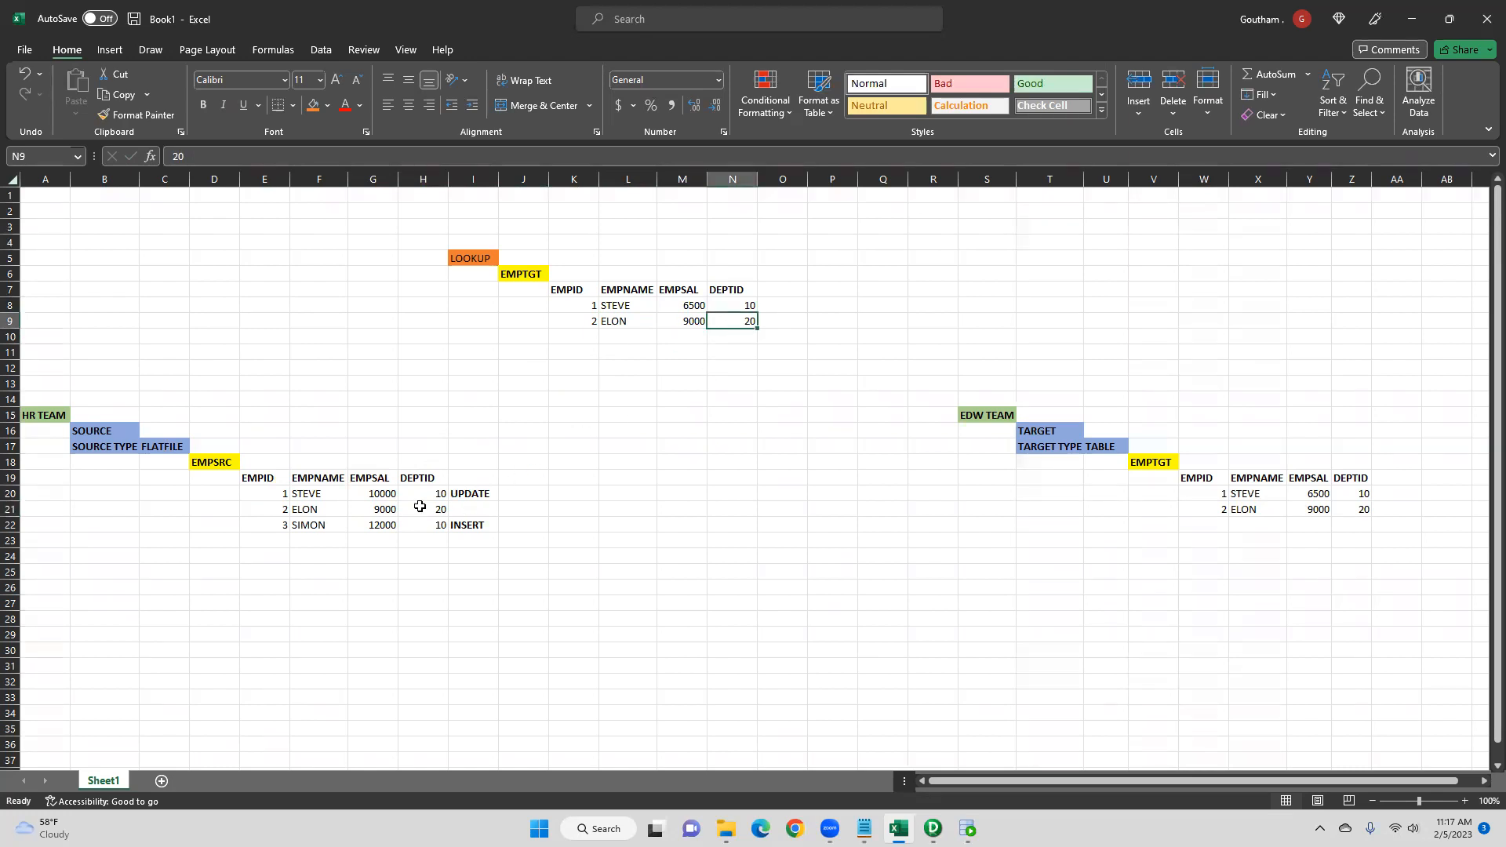
{"action": "left_click", "coordinate": [487, 508]}
{"action": "left_click", "coordinate": [525, 509]}
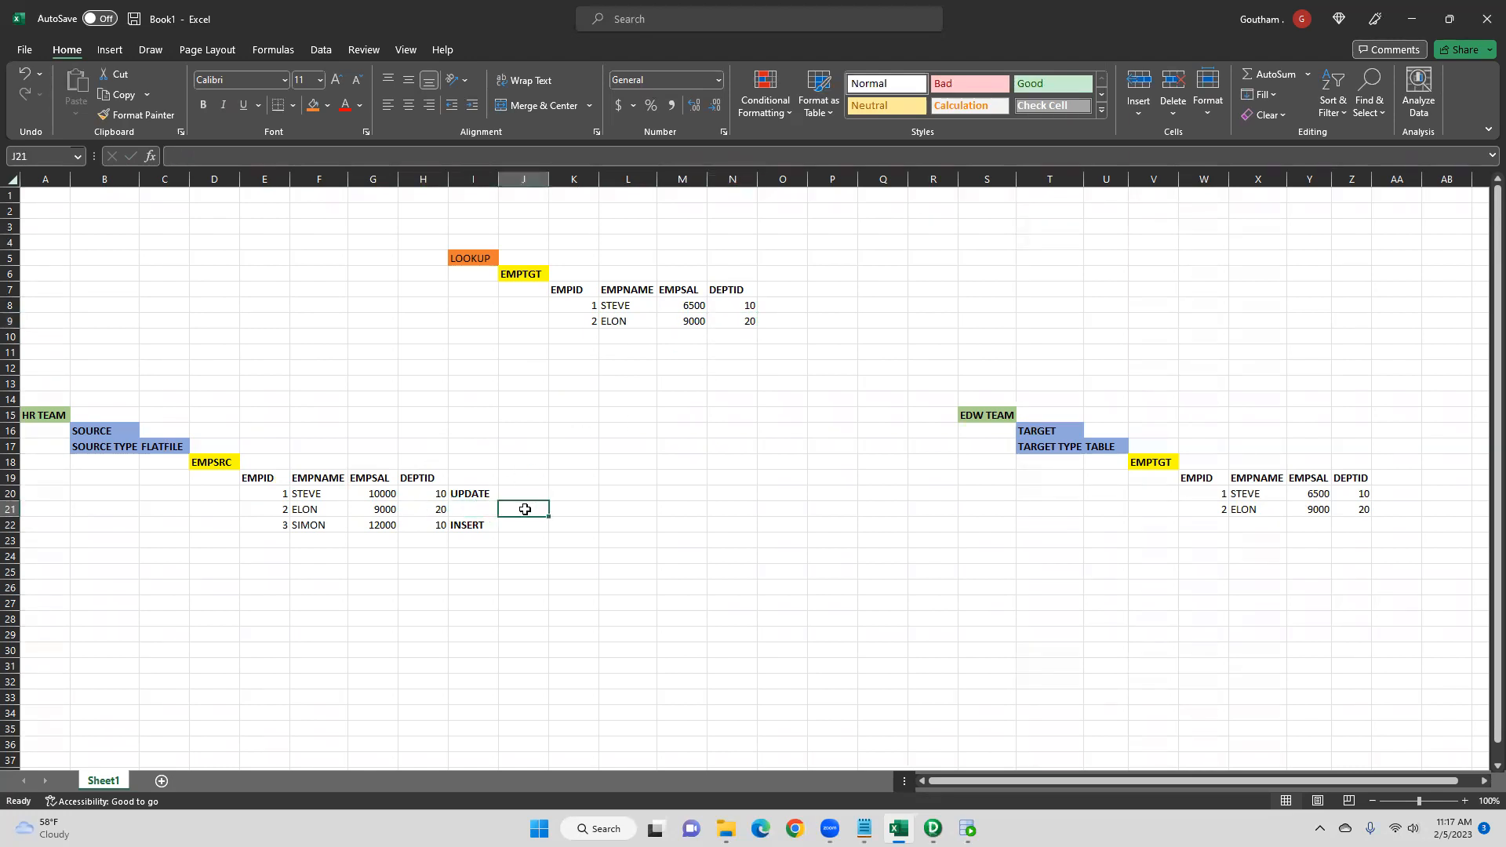
{"action": "type", "text": "NO UPDATE"}
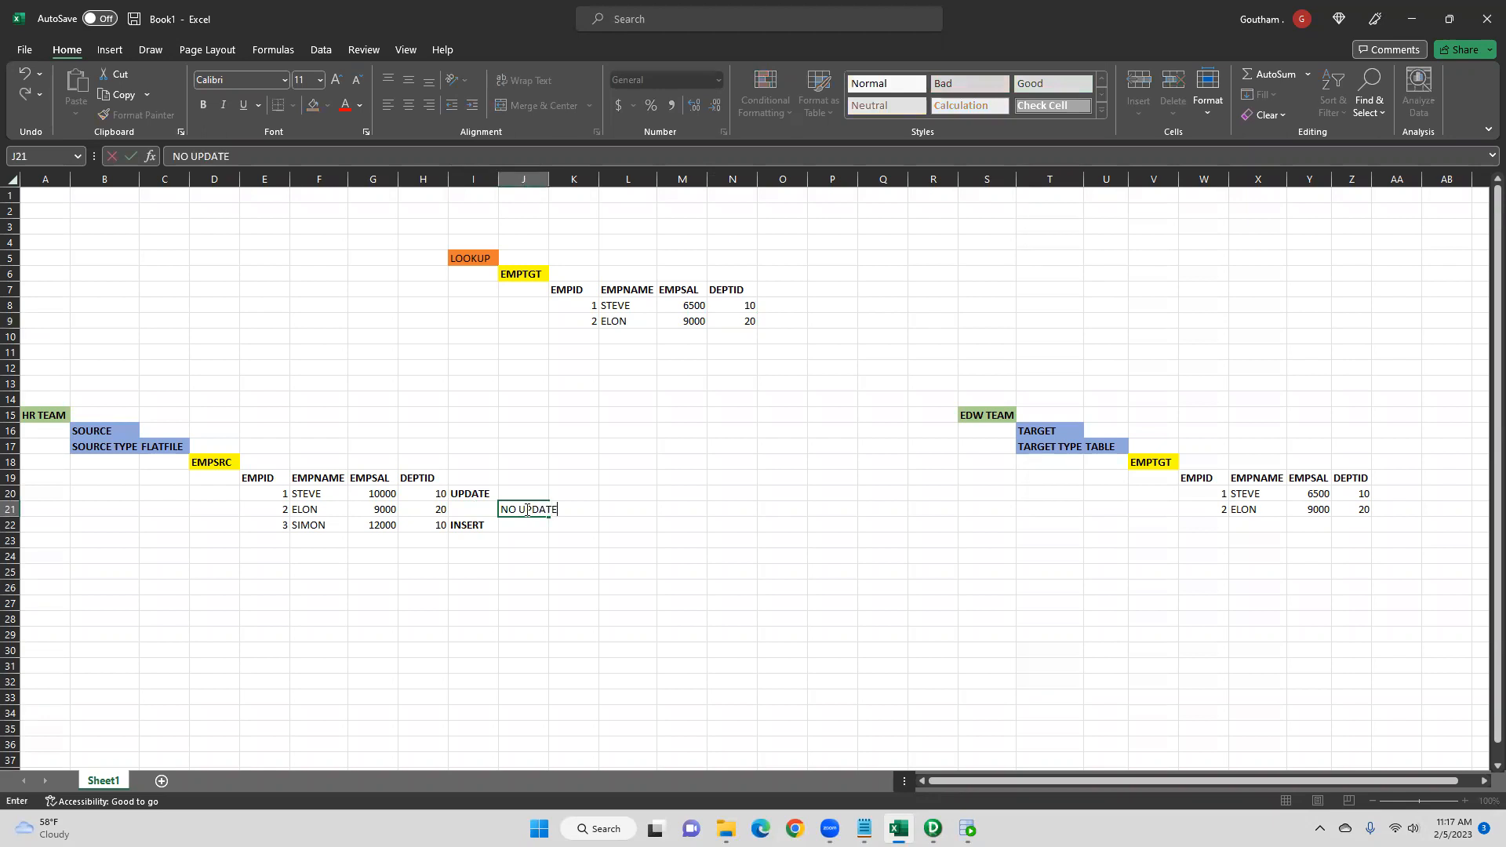
{"action": "type", "text": " IS REQUIRE"}
{"action": "left_click", "coordinate": [566, 534]}
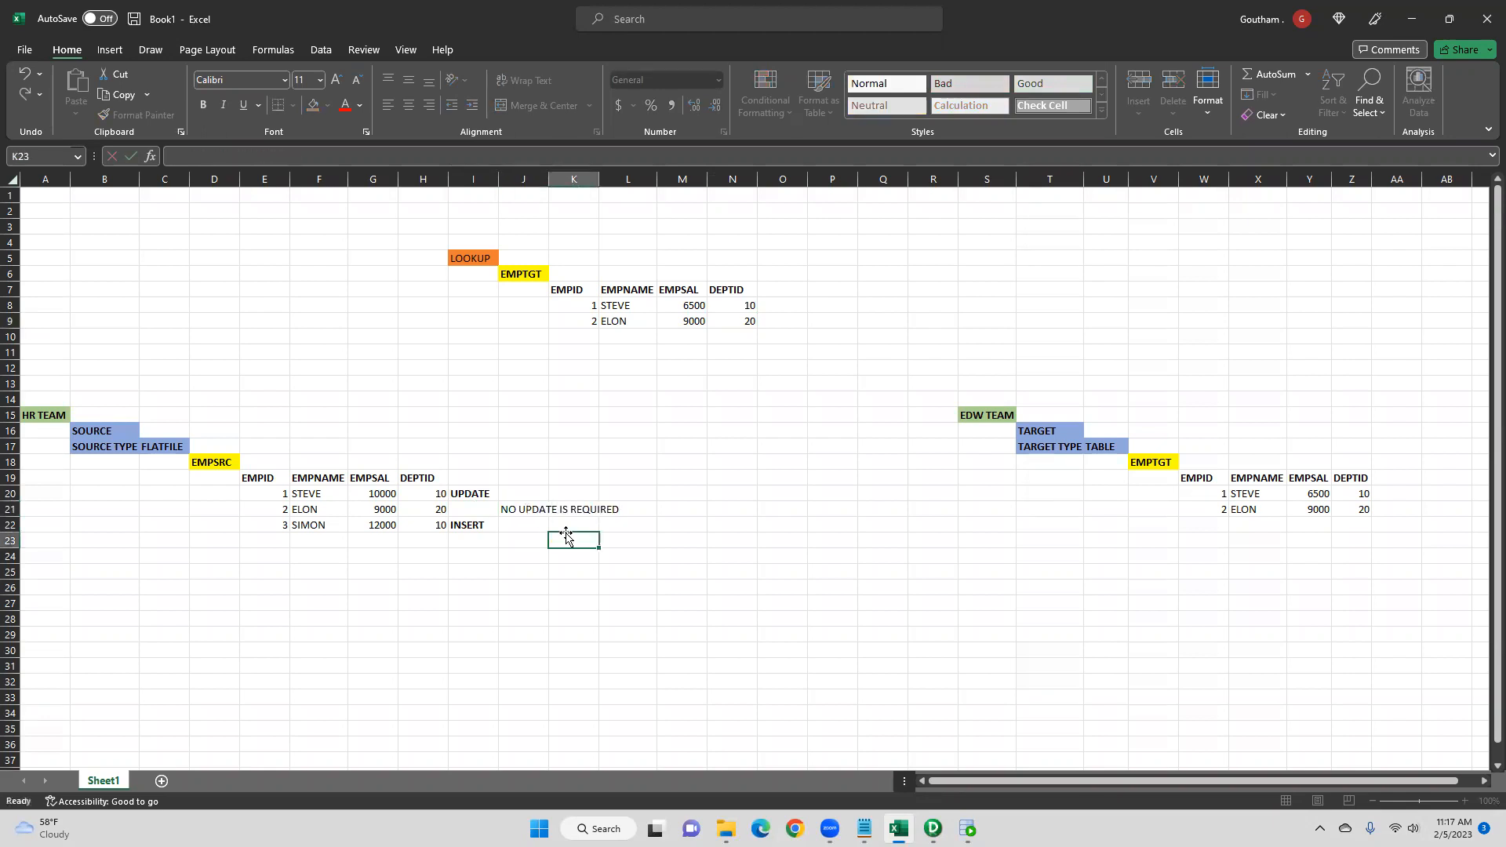
{"action": "left_click", "coordinate": [523, 510]}
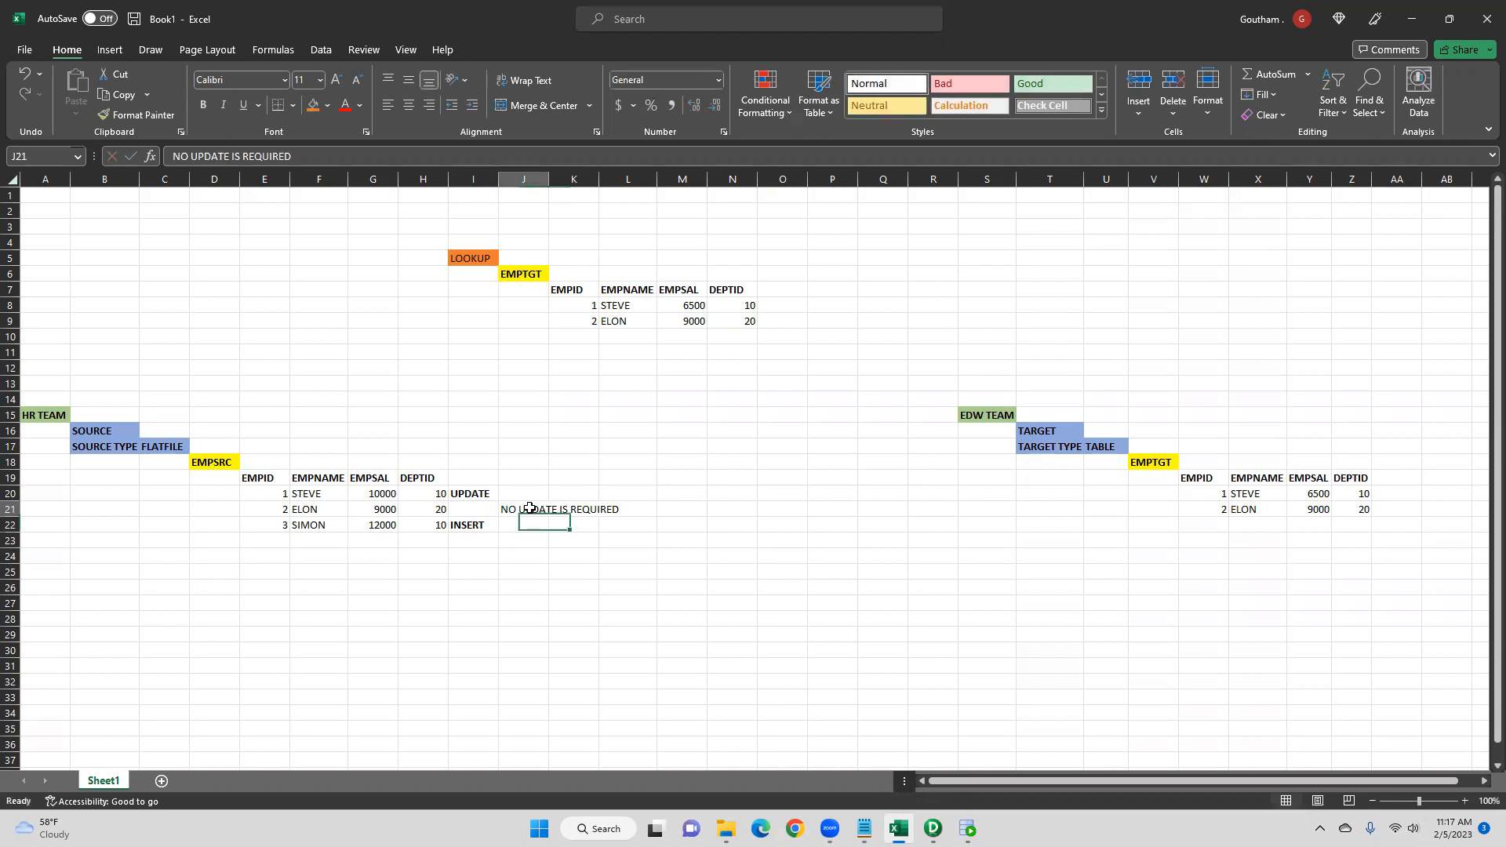
{"action": "left_click", "coordinate": [203, 105]}
{"action": "left_click", "coordinate": [468, 573]}
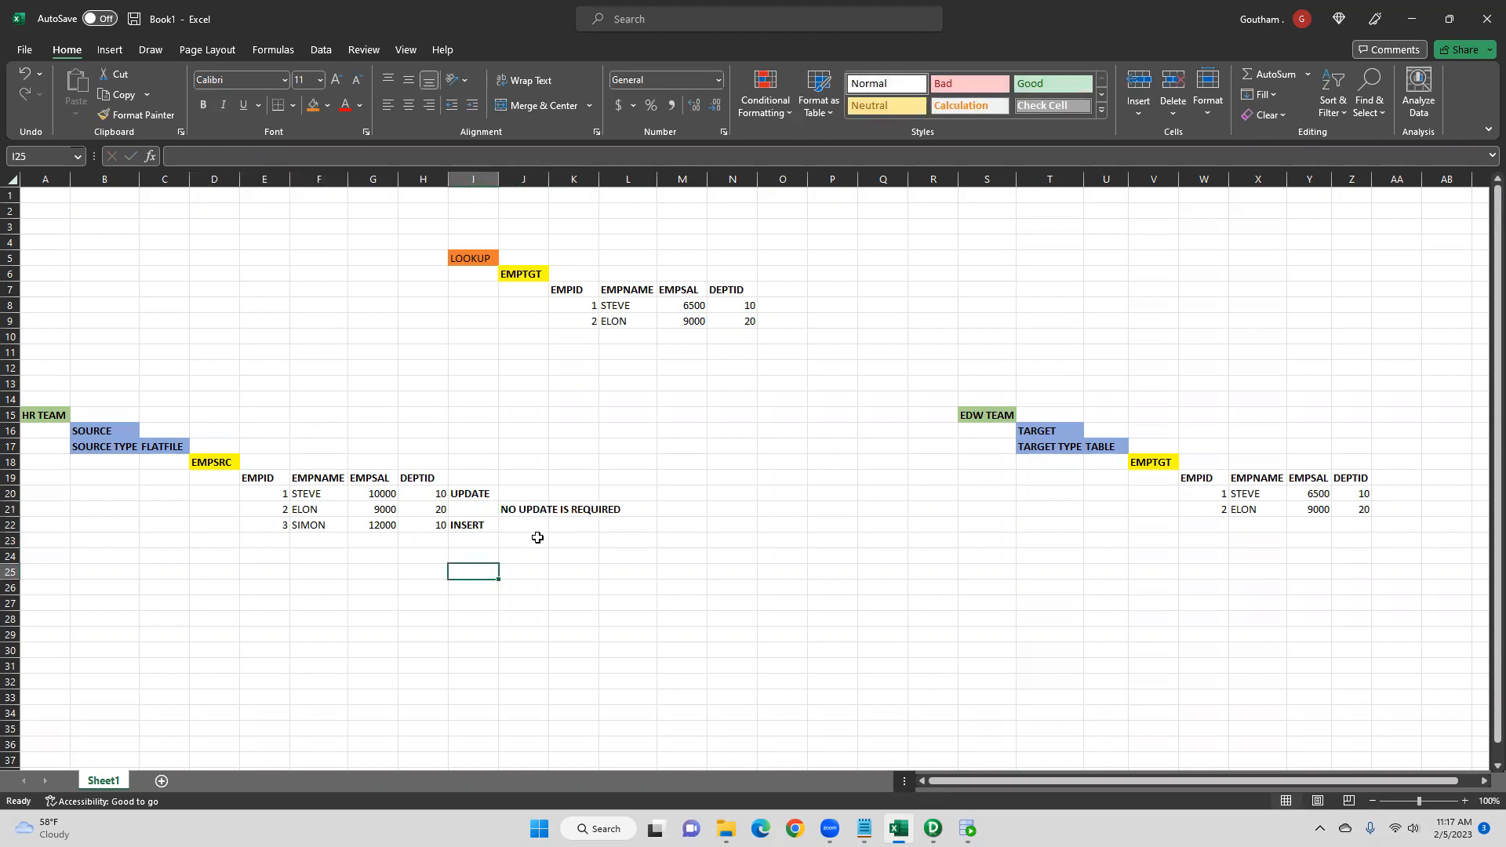
- Review the INSERT, UPDATE and no-update labels beside the source records
{"action": "left_click", "coordinate": [274, 514]}
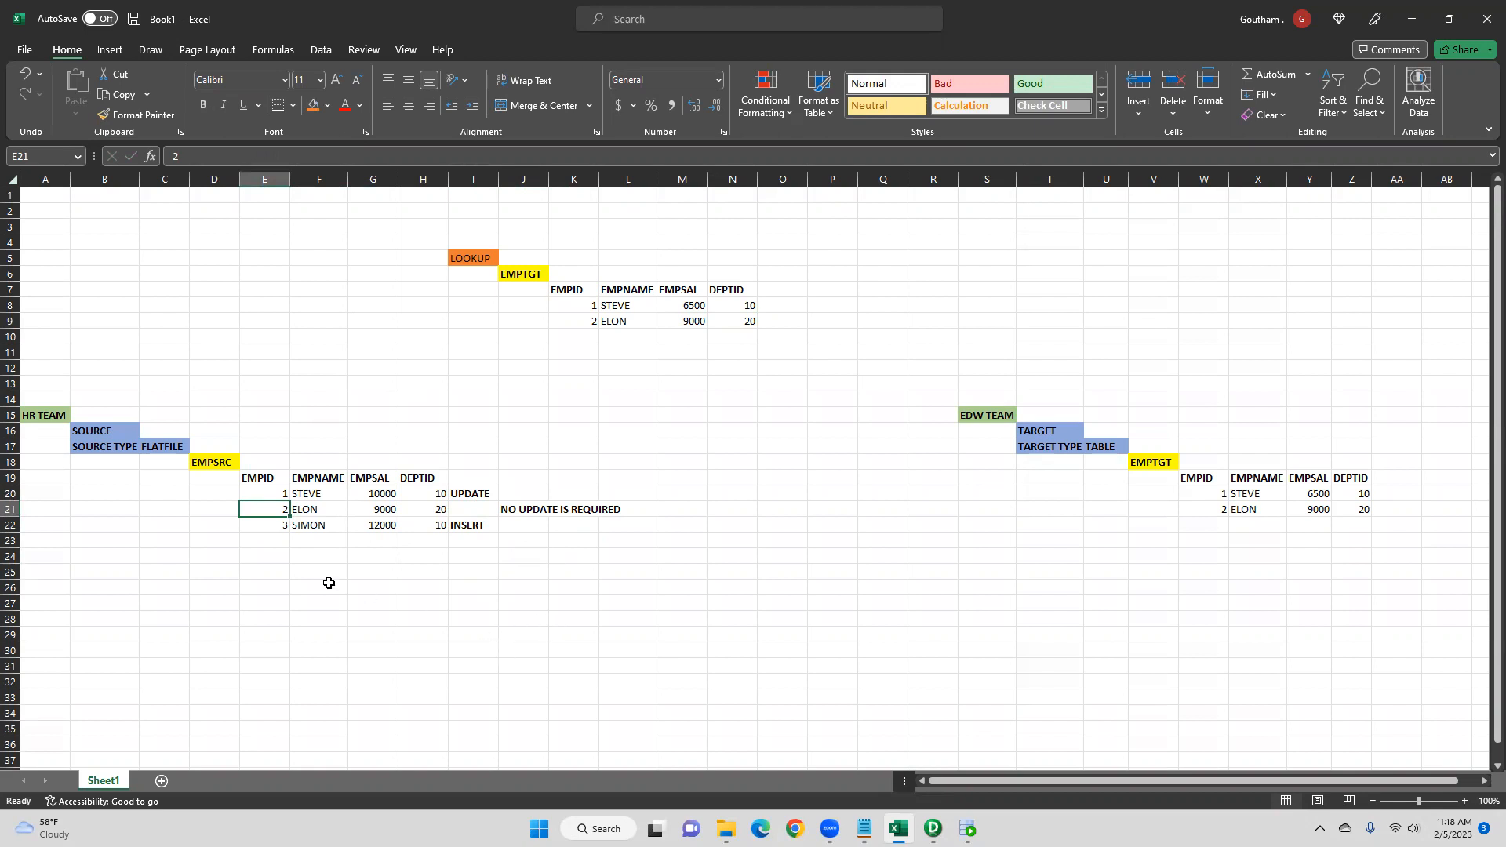
{"action": "left_click", "coordinate": [480, 527]}
{"action": "left_click", "coordinate": [477, 493]}
{"action": "left_click", "coordinate": [480, 524]}
{"action": "left_click", "coordinate": [477, 496]}
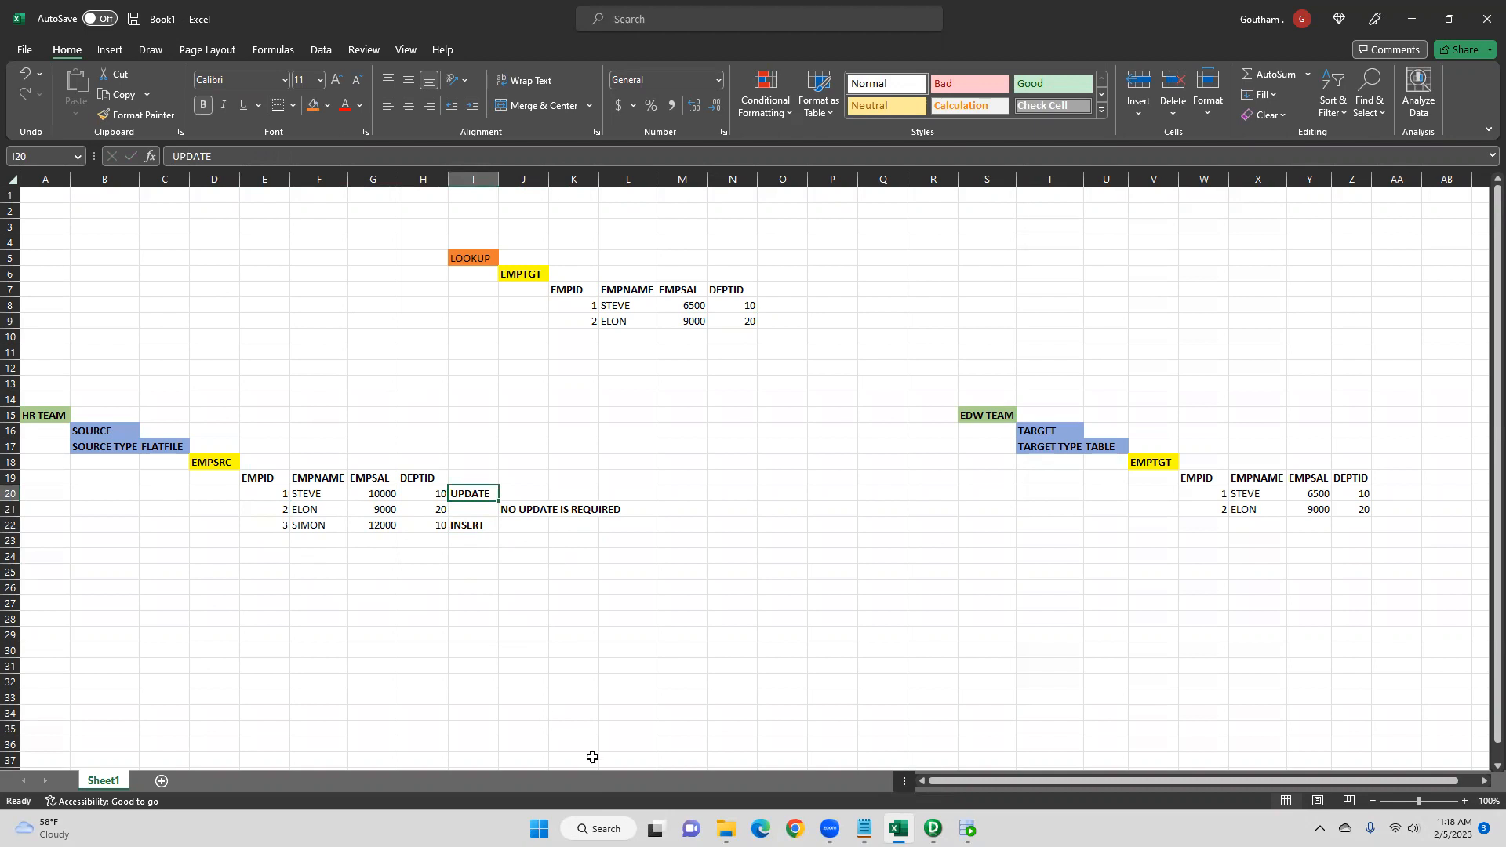
- Switch to Notepad with the SCD TYPE 1 notes and move its window beside the spreadsheet
{"action": "left_click", "coordinate": [863, 828]}
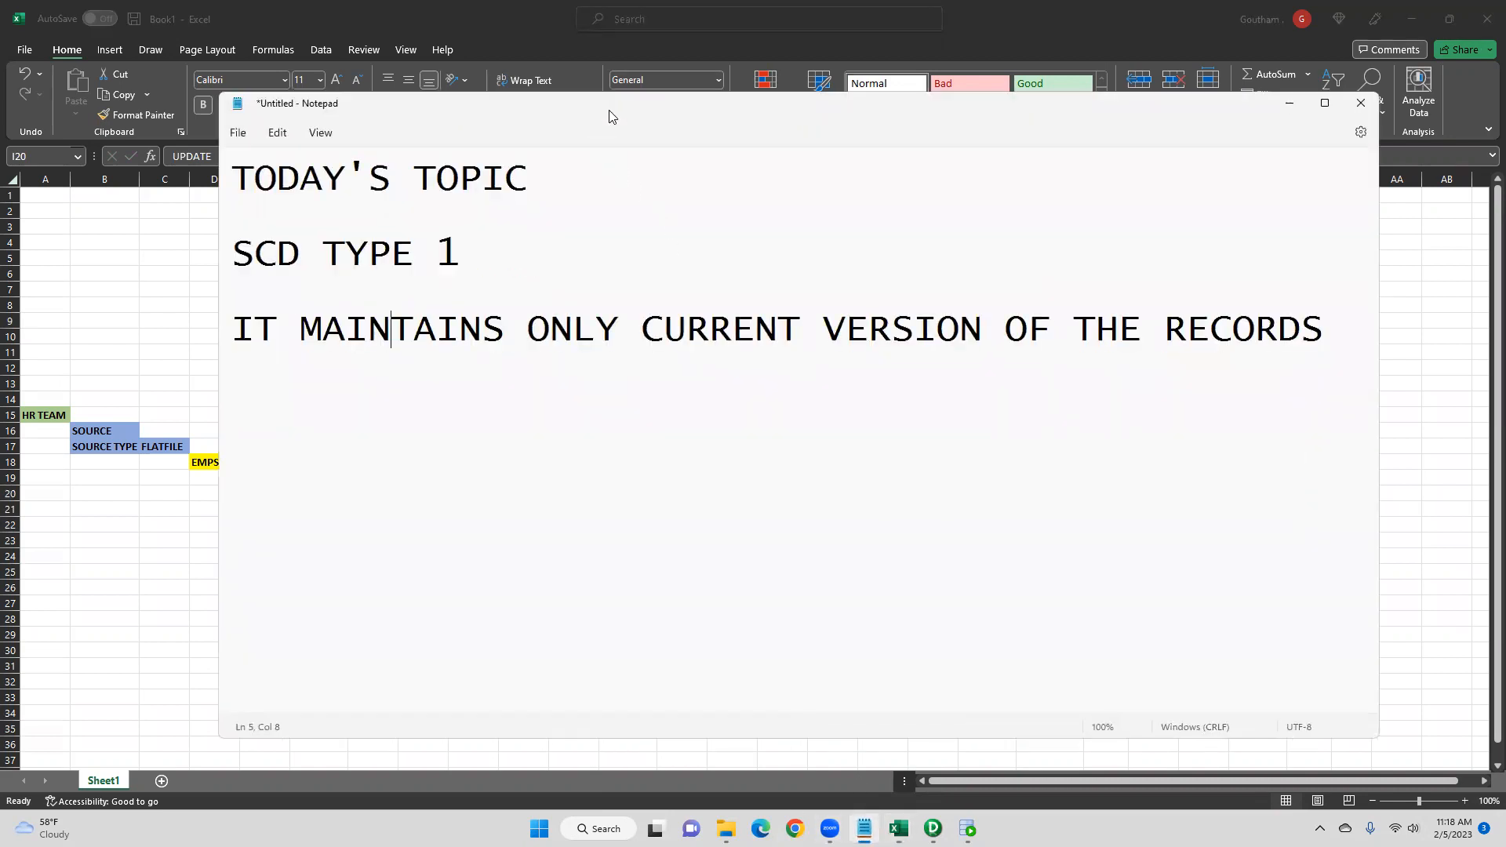
{"action": "left_click_drag", "start_coordinate": [612, 116], "coordinate": [794, 149]}
{"action": "left_click", "coordinate": [608, 492]}
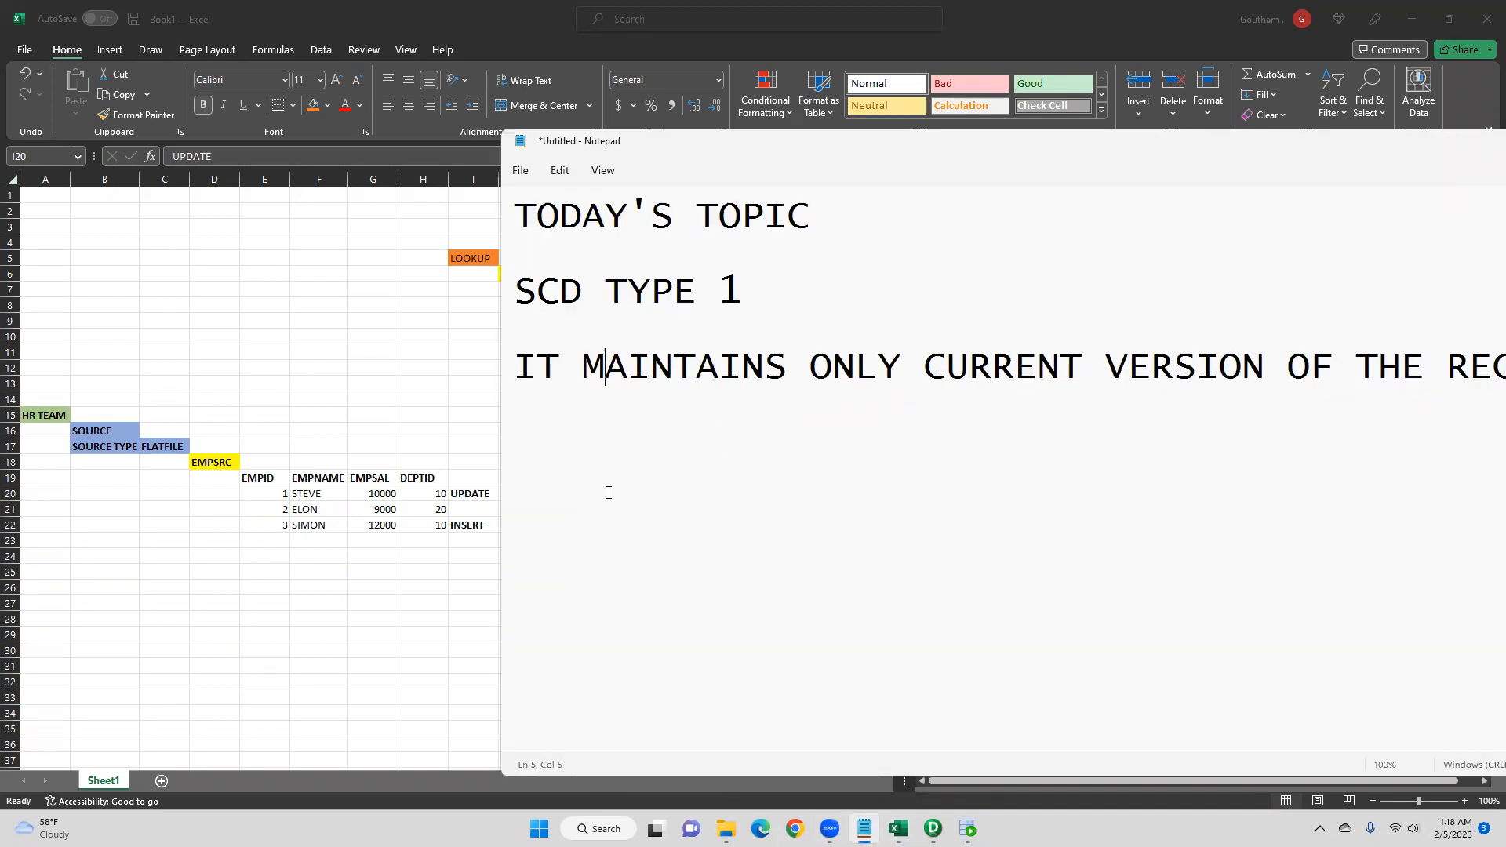
- Add a note line reading CASE 1: INSERT - NEW RECORD below the SCD Type 1 definition
{"action": "left_click", "coordinate": [1438, 421]}
{"action": "key", "text": "Home"}
{"action": "key", "text": "Right"}
{"action": "key", "text": "Right"}
{"action": "key", "text": "Right"}
{"action": "key", "text": "Right"}
{"action": "key", "text": "Right"}
{"action": "key", "text": "Right"}
{"action": "key", "text": "Right"}
{"action": "key", "text": "Right"}
{"action": "key", "text": "Right"}
{"action": "key", "text": "Right"}
{"action": "key", "text": "Right"}
{"action": "key", "text": "Right"}
{"action": "key", "text": "Right"}
{"action": "key", "text": "Right"}
{"action": "key", "text": "Right"}
{"action": "key", "text": "Right"}
{"action": "key", "text": "Right"}
{"action": "key", "text": "Right"}
{"action": "key", "text": "Right"}
{"action": "key", "text": "Right"}
{"action": "key", "text": "Right"}
{"action": "key", "text": "Right"}
{"action": "key", "text": "Right"}
{"action": "key", "text": "Right"}
{"action": "key", "text": "Right"}
{"action": "key", "text": "Right"}
{"action": "key", "text": "Right"}
{"action": "key", "text": "Right"}
{"action": "key", "text": "Right"}
{"action": "key", "text": "Right"}
{"action": "key", "text": "Right"}
{"action": "key", "text": "Right"}
{"action": "key", "text": "Right"}
{"action": "key", "text": "Right"}
{"action": "key", "text": "Right"}
{"action": "key", "text": "Return"}
{"action": "key", "text": "Return"}
{"action": "key", "text": "Return"}
{"action": "type", "text": "CASE 1"}
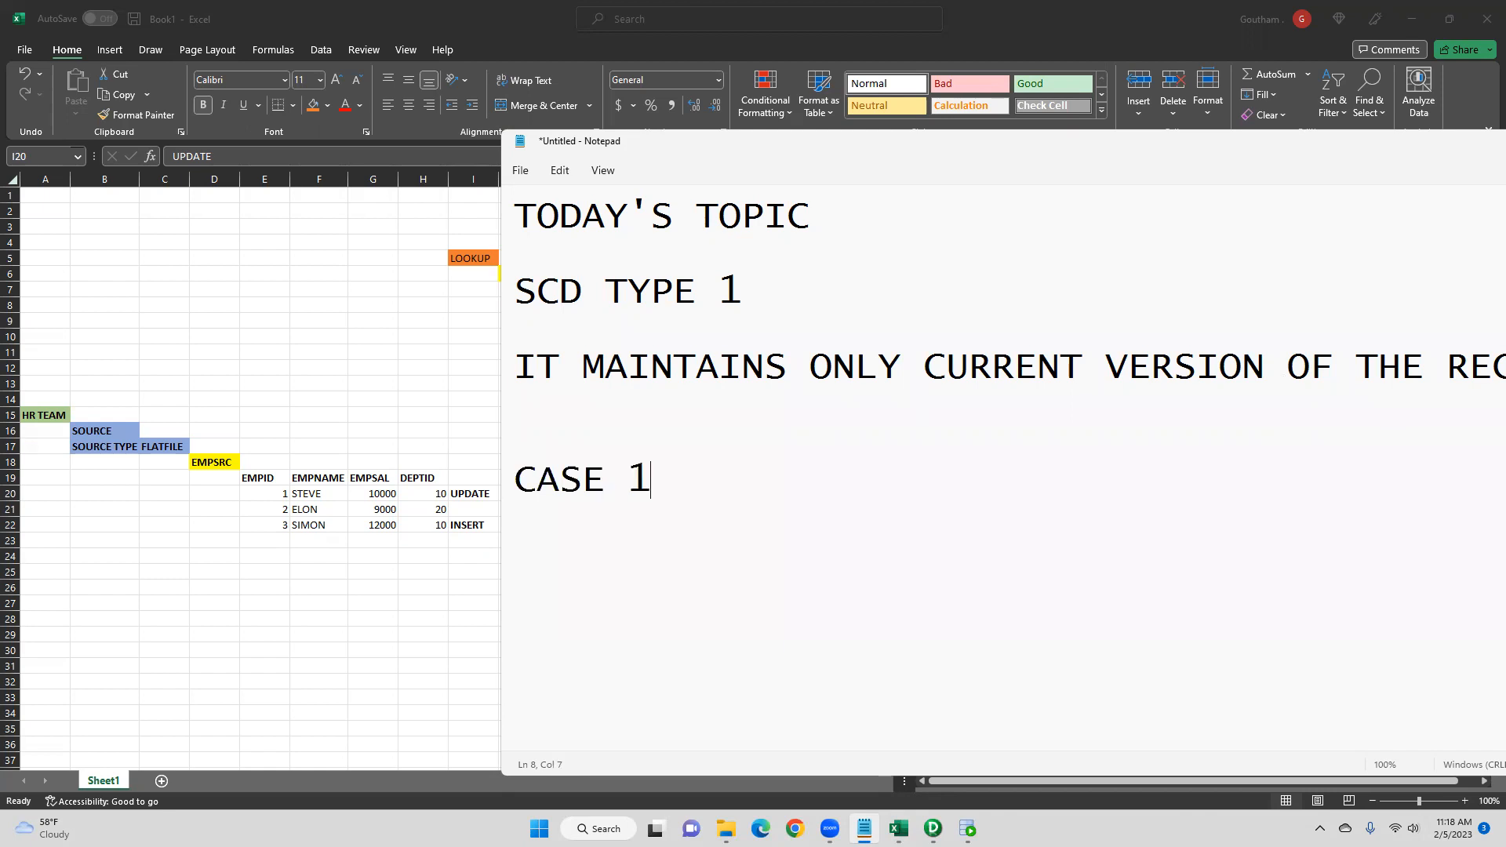
{"action": "type", "text": " INSERT"}
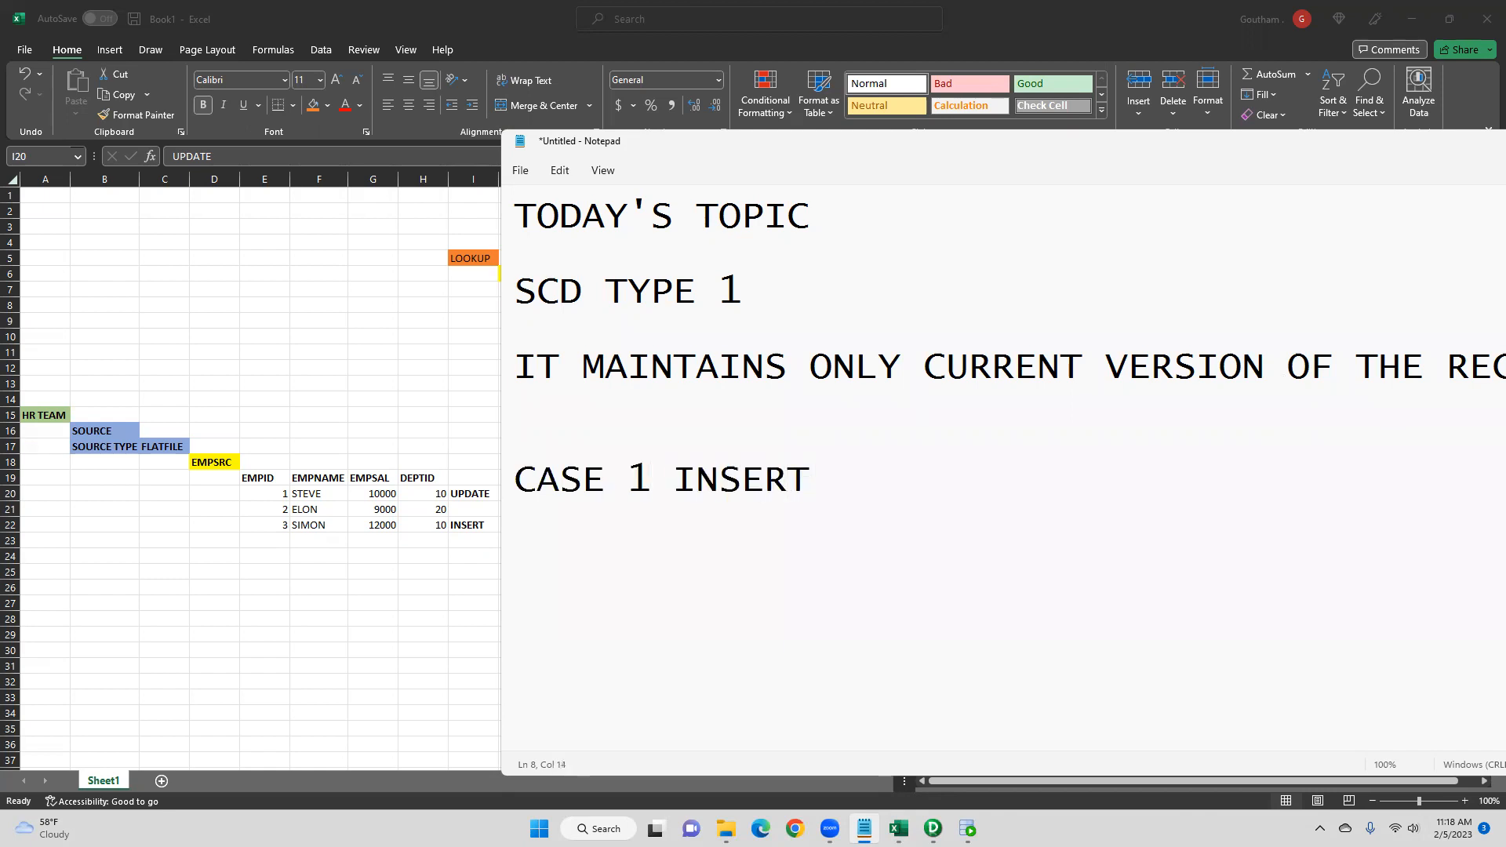
{"action": "type", "text": " - NEW RECORD"}
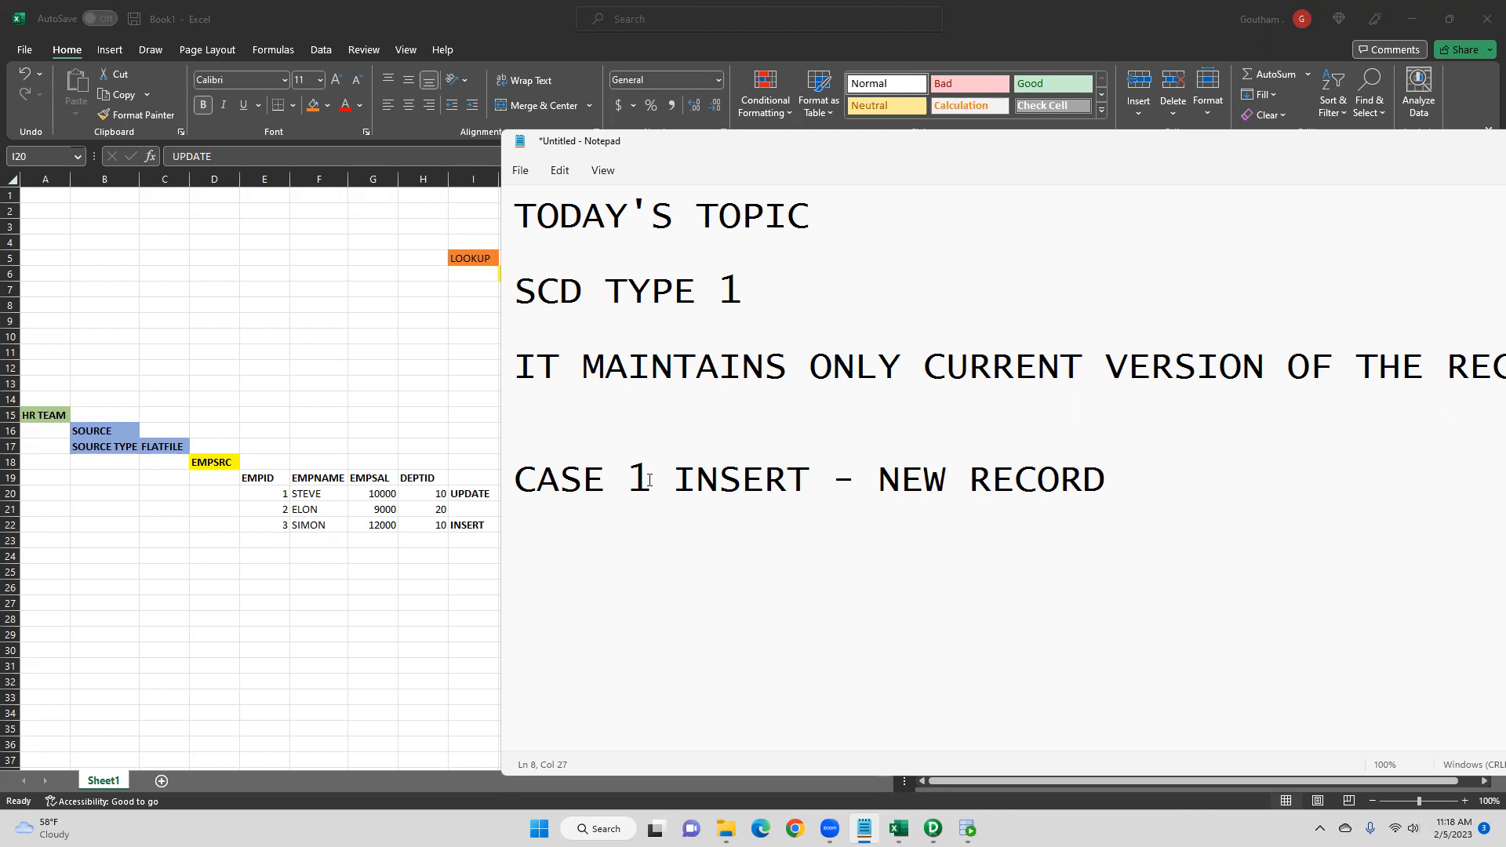
{"action": "type", "text": ":"}
- Add a second line reading CASE 2: UPDATE - OLD RECORD WITH SOME CHANGES
{"action": "left_click", "coordinate": [1170, 480]}
{"action": "key", "text": "Return"}
{"action": "type", "text": "CASE "}
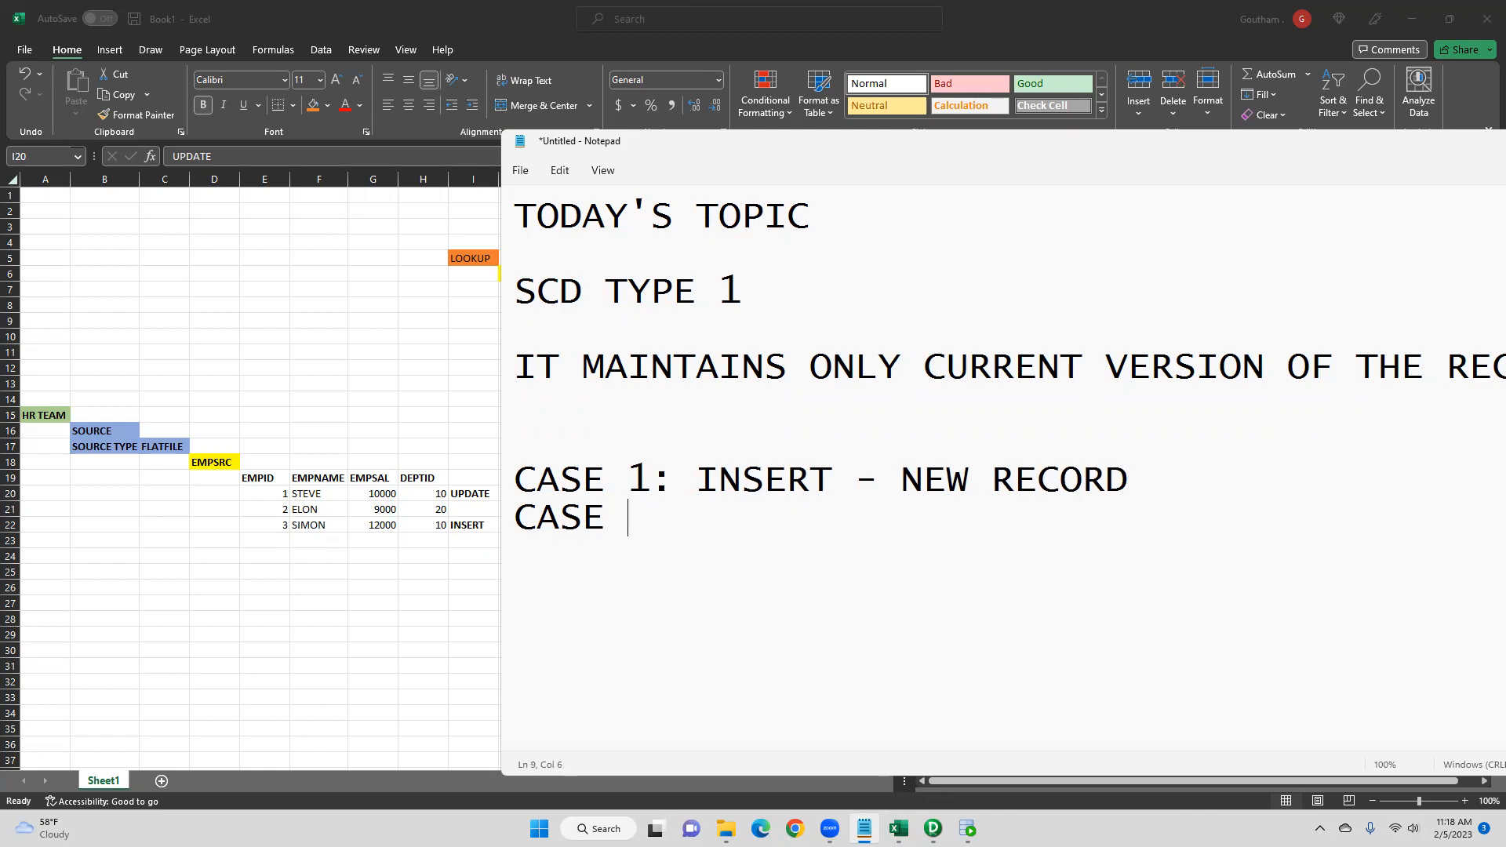
{"action": "type", "text": "2: UPDATE - "}
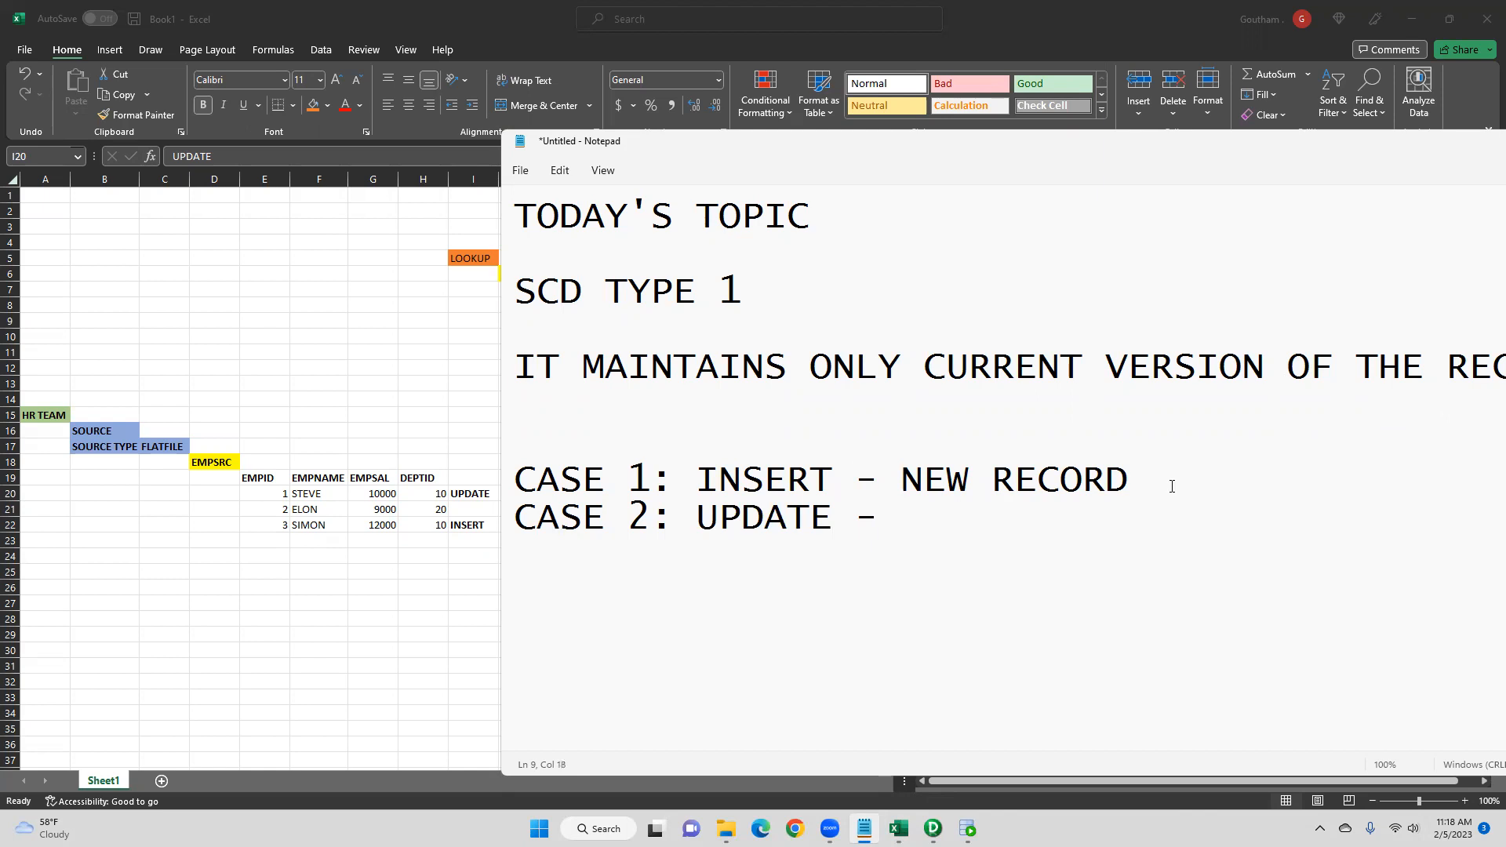
{"action": "type", "text": "IL"}
{"action": "key", "text": "BackSpace"}
{"action": "type", "text": "OLD"}
{"action": "key", "text": "BackSpace"}
{"action": "key", "text": "BackSpace"}
{"action": "key", "text": "BackSpace"}
{"action": "key", "text": "BackSpace"}
{"action": "type", "text": "OLD RECORD WITH SOME CHANGES"}
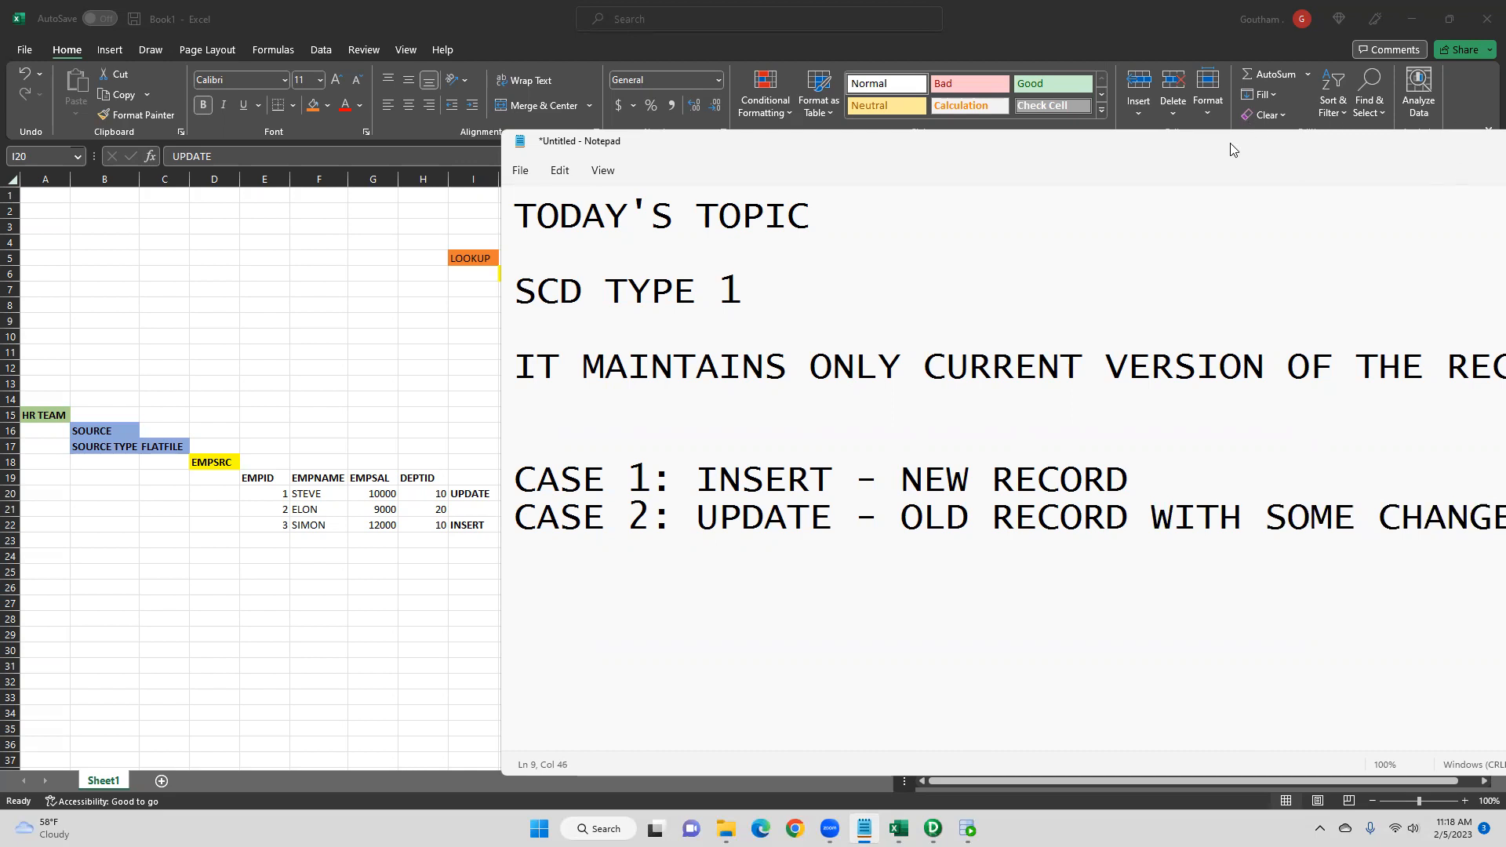
- Enlarge the notes window and delete the word SOME from the CASE 2 line
{"action": "left_click_drag", "start_coordinate": [1229, 144], "coordinate": [942, 124]}
{"action": "left_click", "coordinate": [1071, 497]}
{"action": "key", "text": "BackSpace"}
{"action": "key", "text": "BackSpace"}
{"action": "key", "text": "BackSpace"}
{"action": "key", "text": "BackSpace"}
{"action": "key", "text": "BackSpace"}
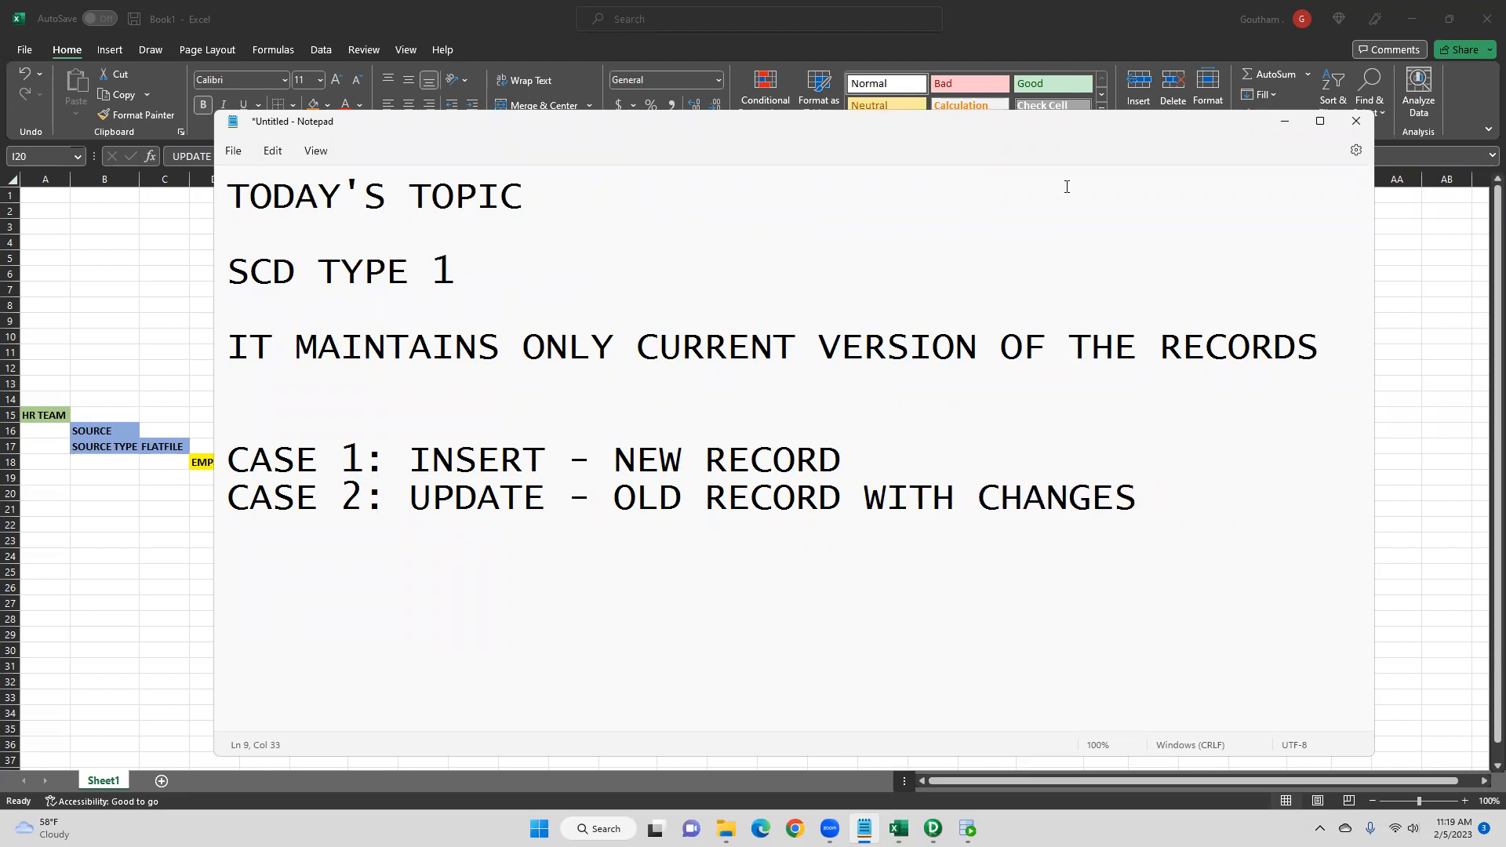
- Highlight the SCD TYPE 1 title and the INSERT and UPDATE keywords in the notes
{"action": "left_click_drag", "start_coordinate": [1137, 498], "coordinate": [211, 459]}
{"action": "left_click_drag", "start_coordinate": [457, 289], "coordinate": [234, 272]}
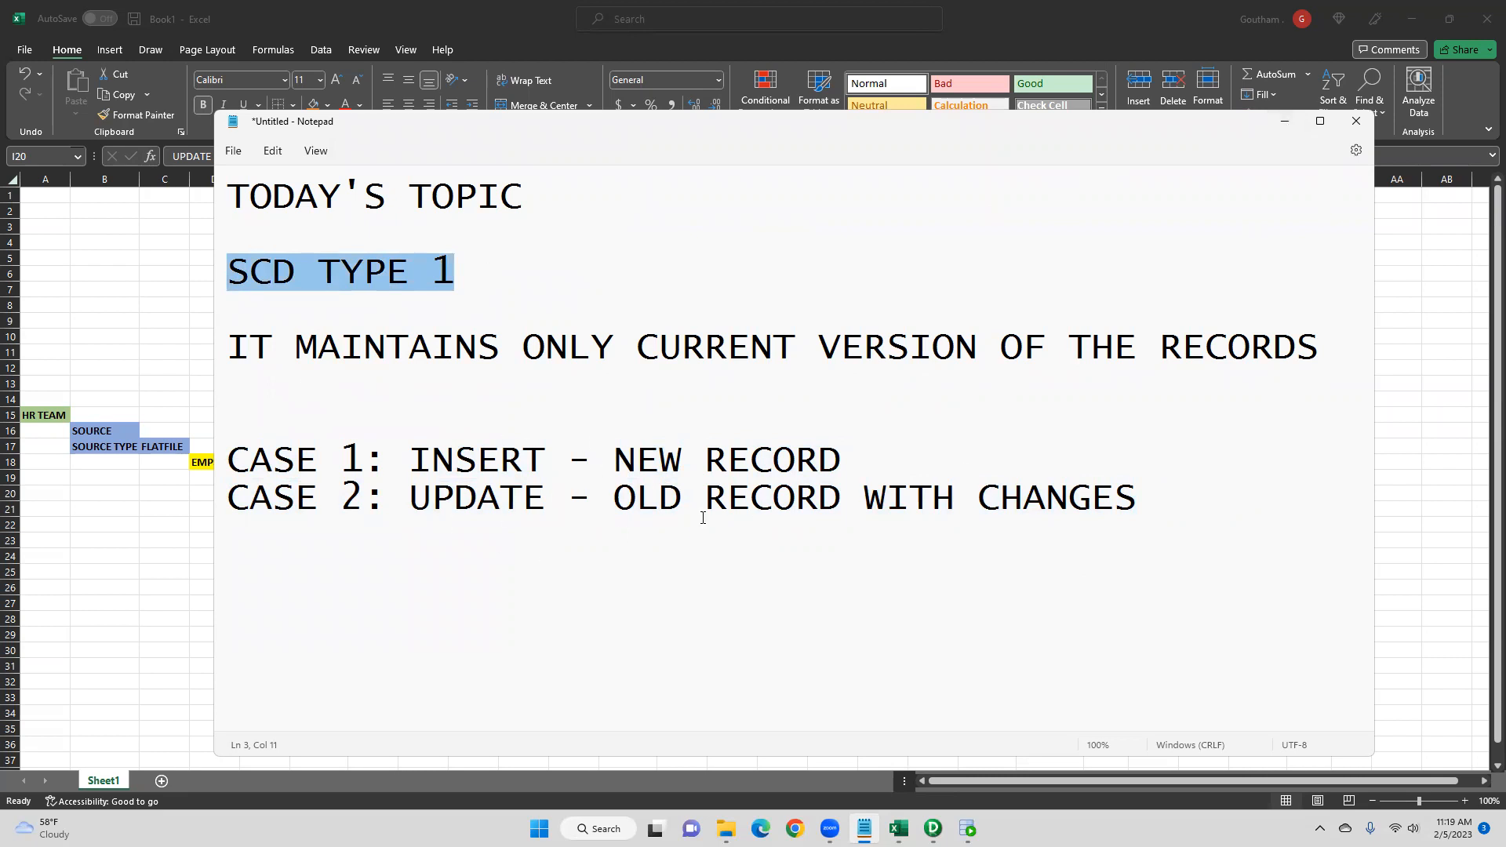
{"action": "left_click_drag", "start_coordinate": [872, 460], "coordinate": [410, 463]}
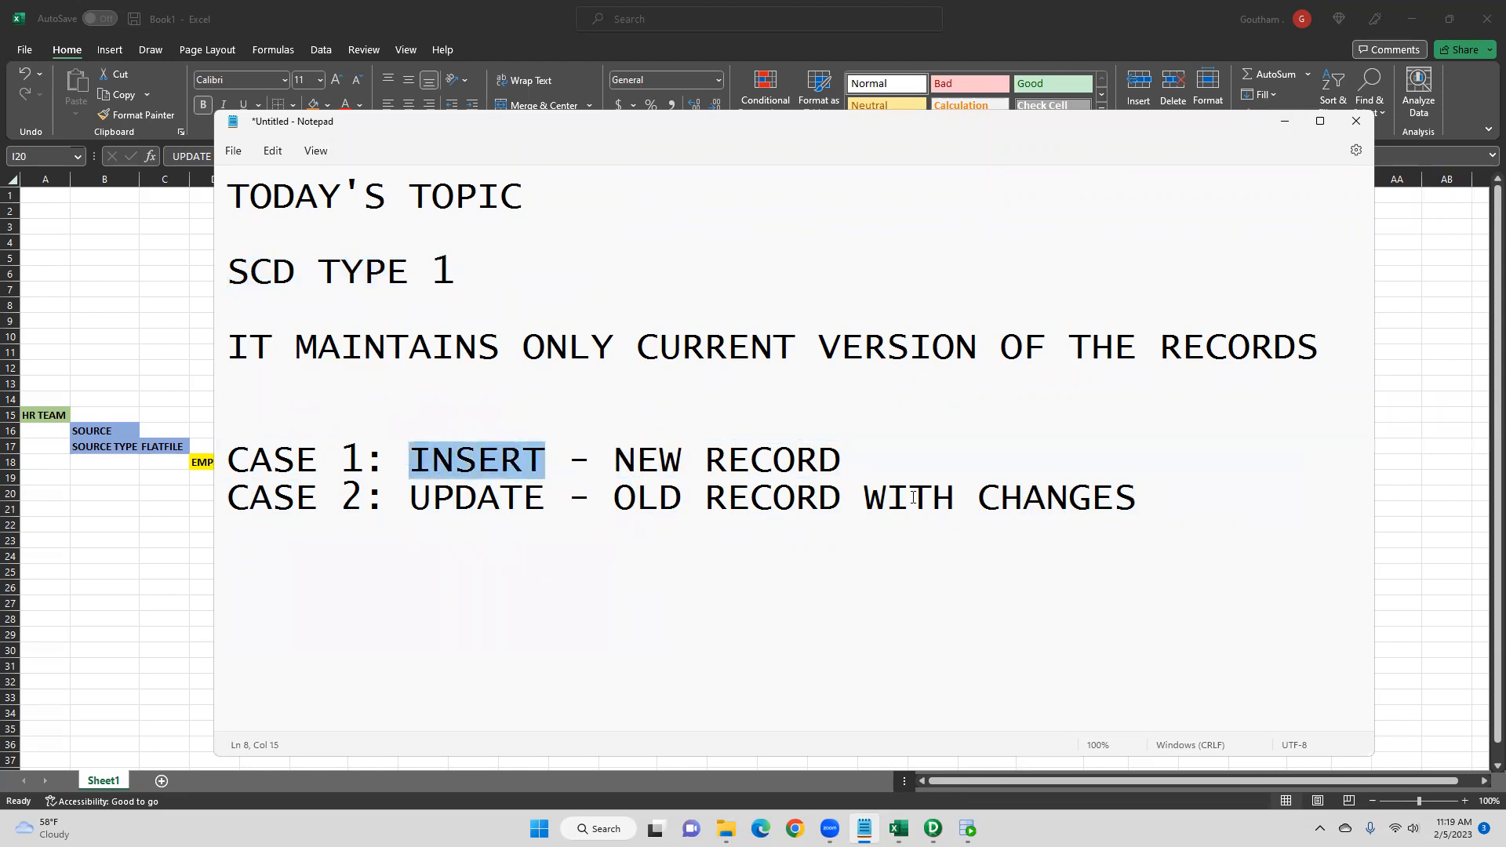
{"action": "left_click_drag", "start_coordinate": [865, 497], "coordinate": [403, 497]}
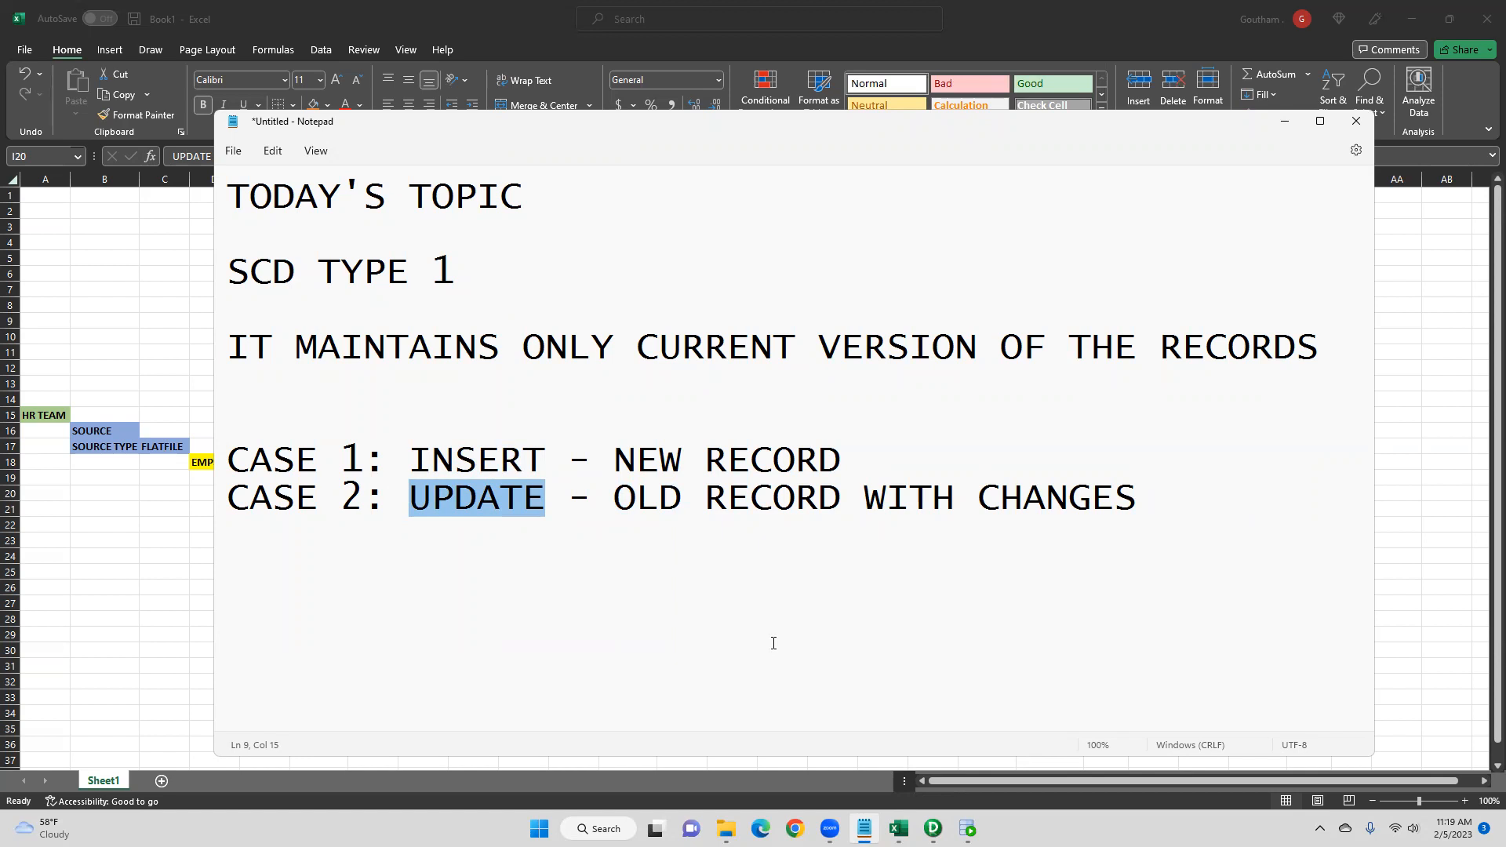
- Minimize the notes, switch to PowerCenter Designer and widen the repository navigator
{"action": "left_click", "coordinate": [1284, 121]}
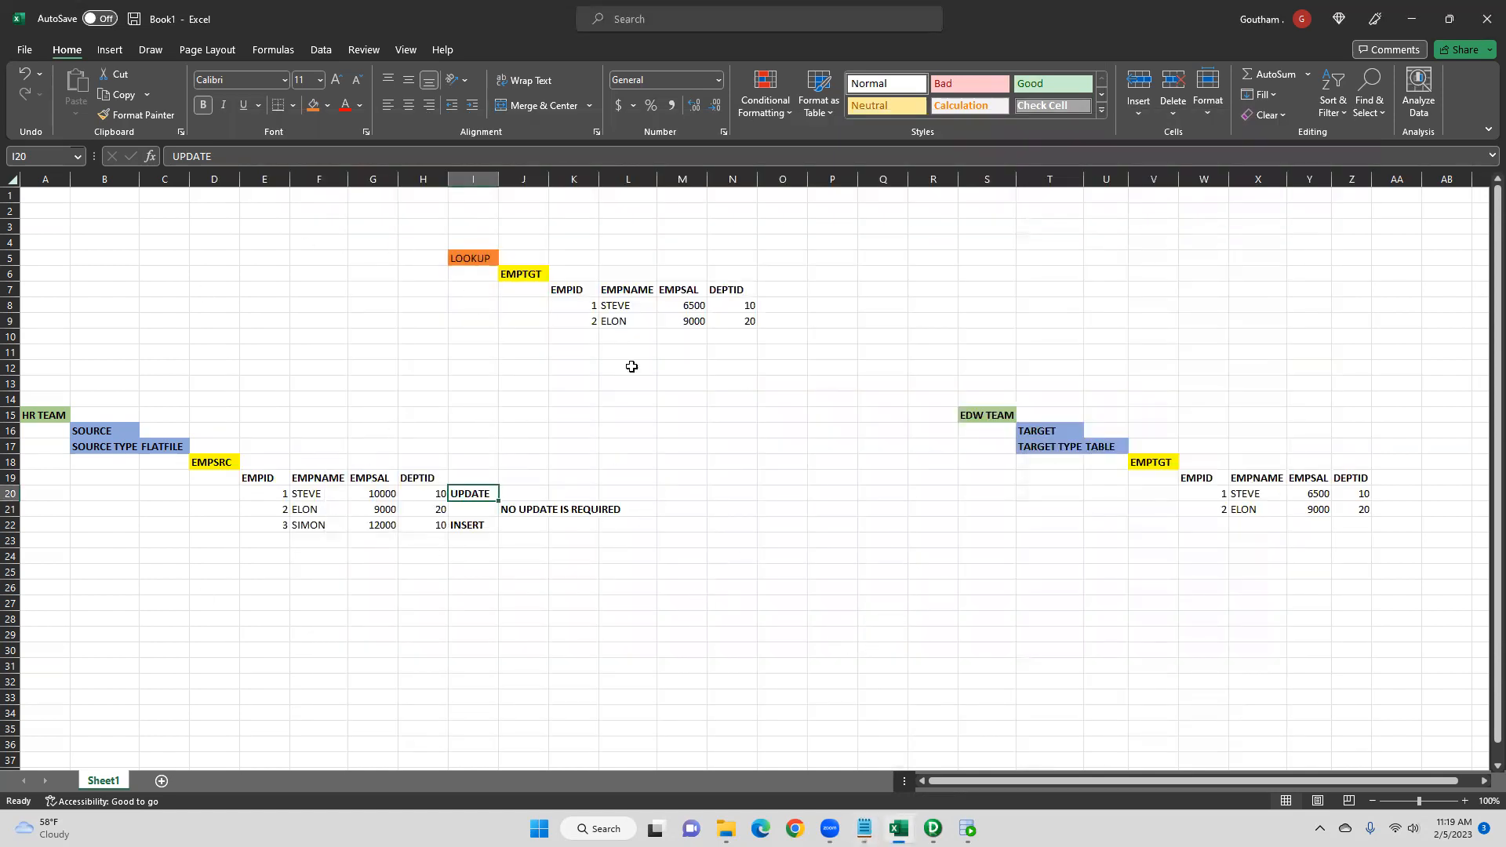
{"action": "left_click", "coordinate": [933, 829]}
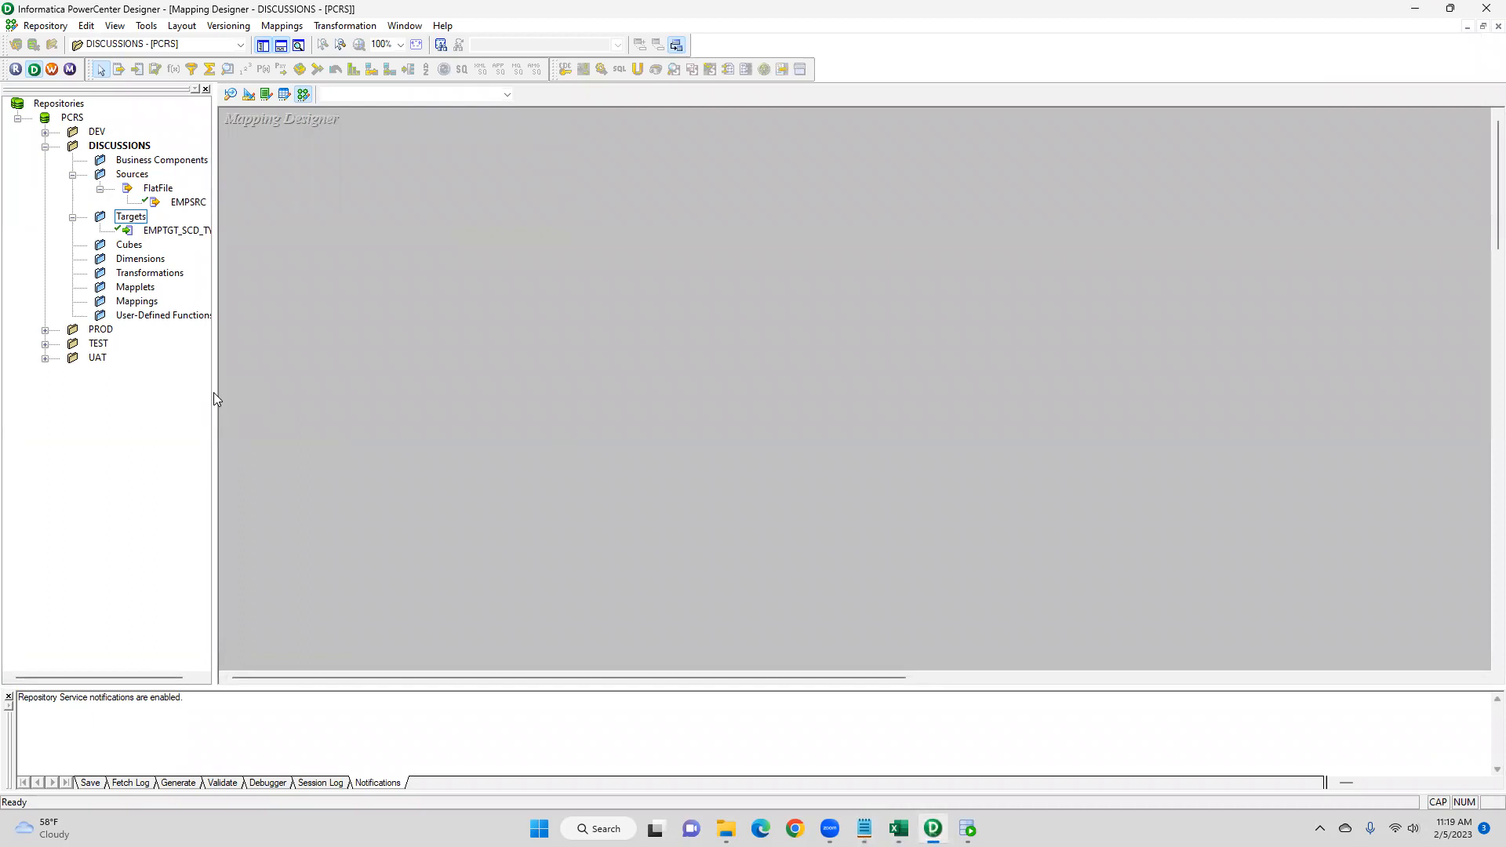
{"action": "left_click_drag", "start_coordinate": [214, 393], "coordinate": [248, 393]}
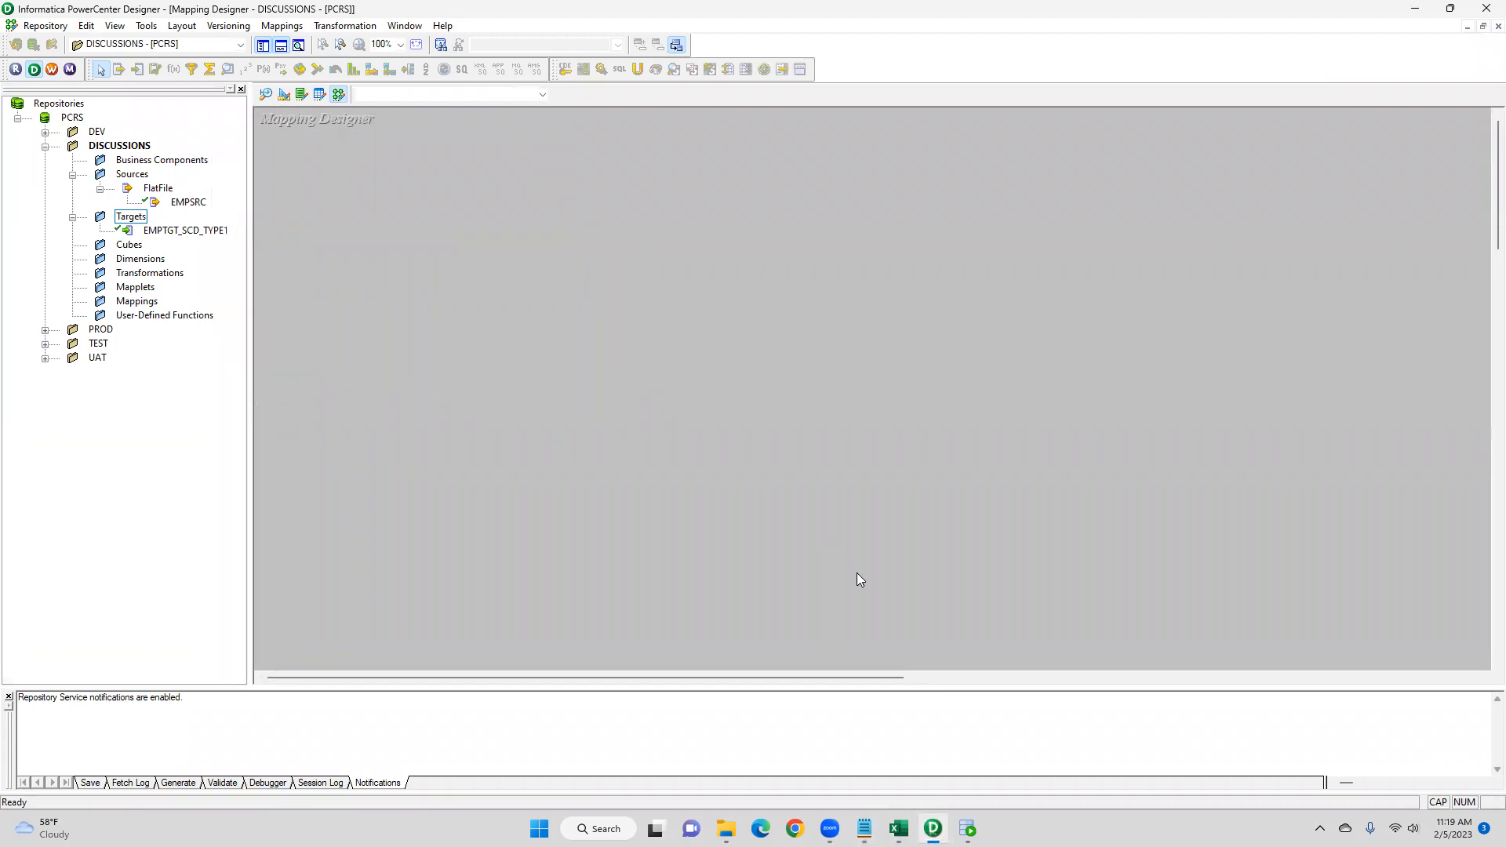
- Open the EMPSRC file from the SrcFiles folder to review its source records
{"action": "left_click", "coordinate": [725, 828]}
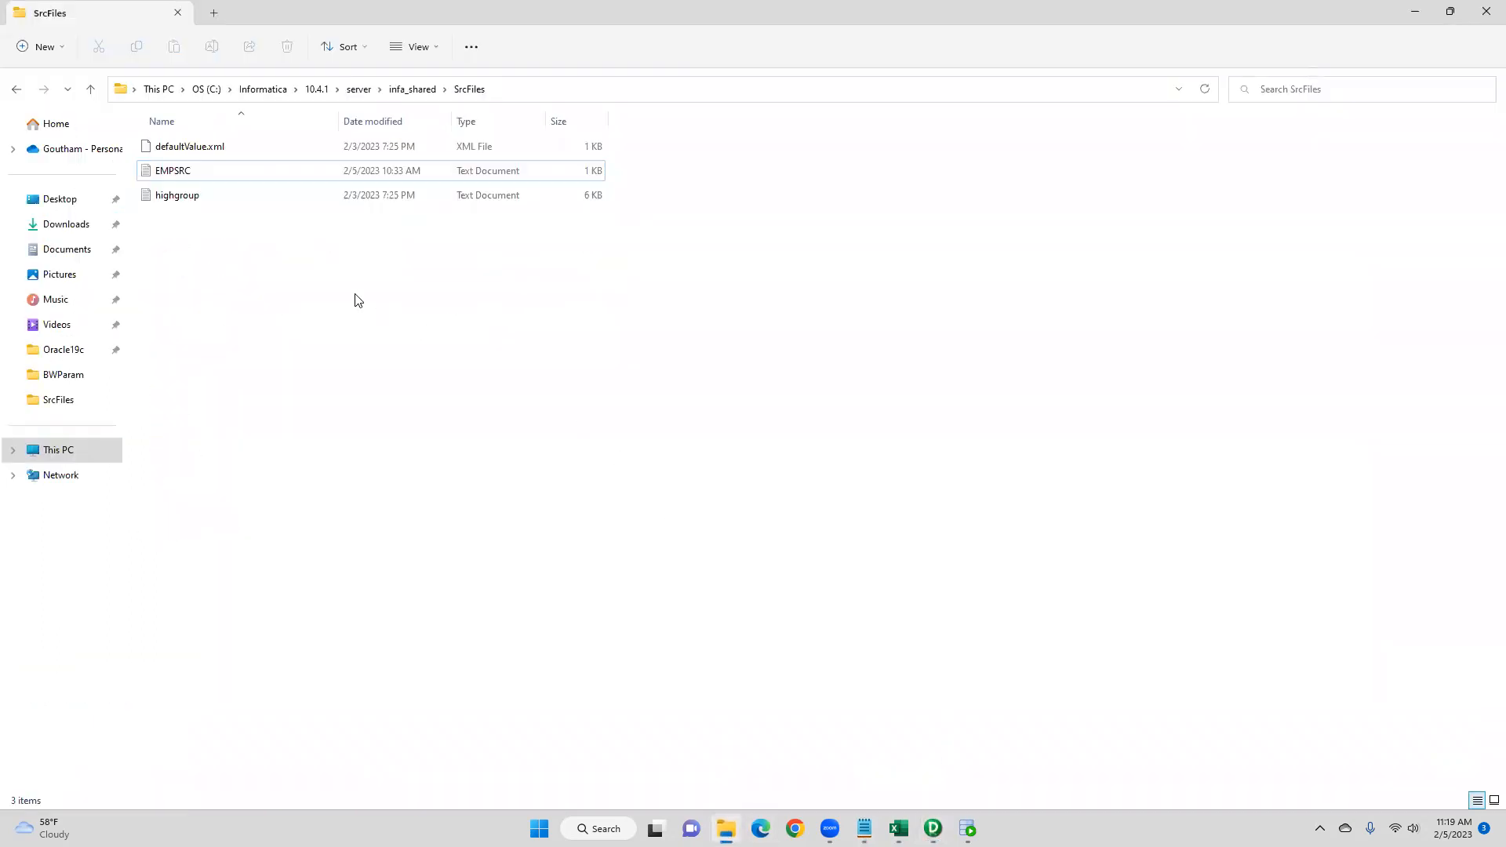
{"action": "double_click", "coordinate": [211, 182]}
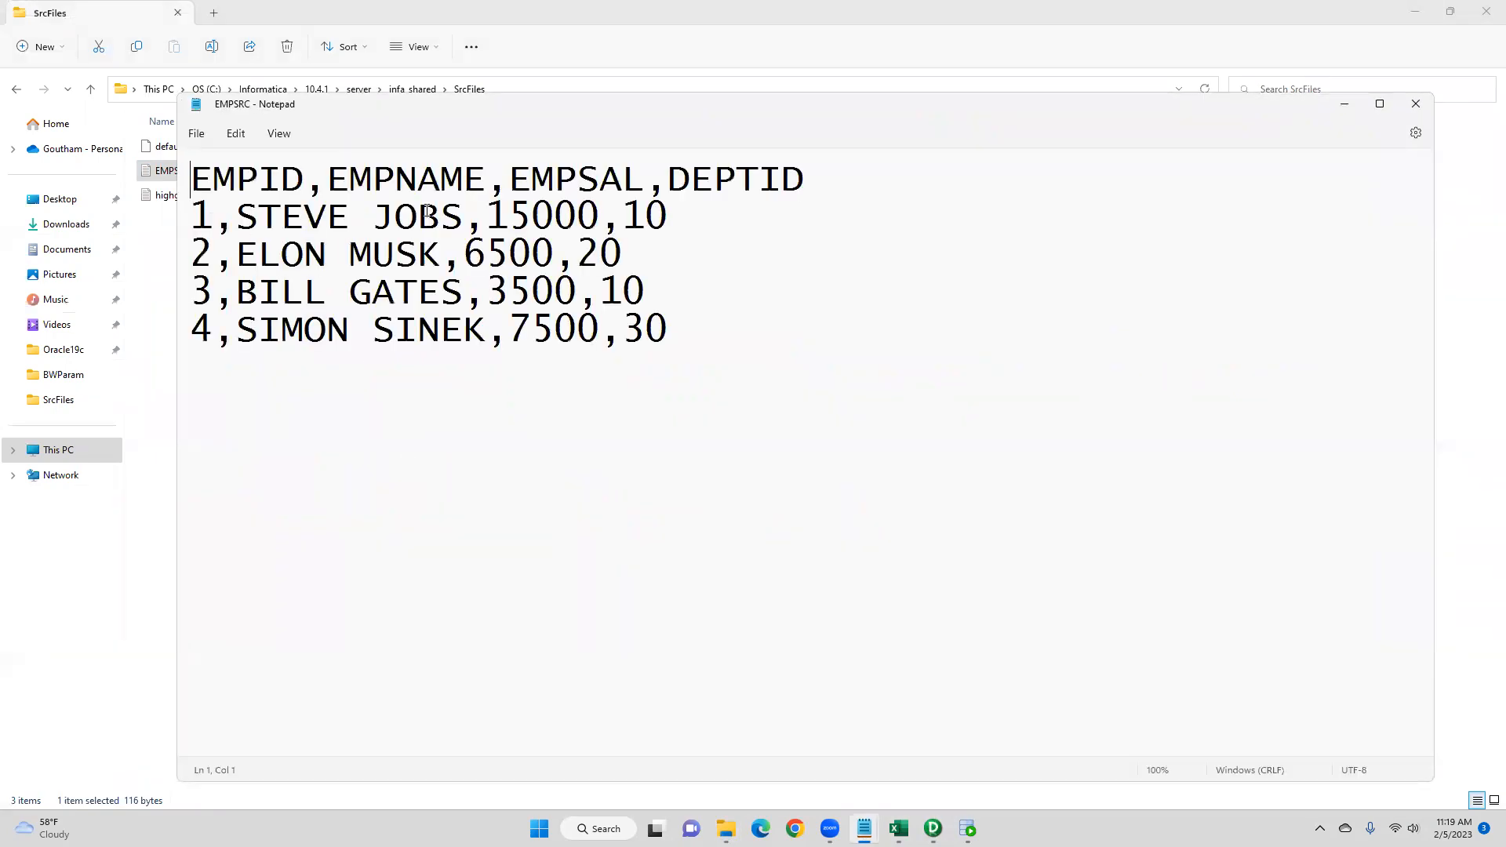
{"action": "left_click_drag", "start_coordinate": [717, 355], "coordinate": [200, 172]}
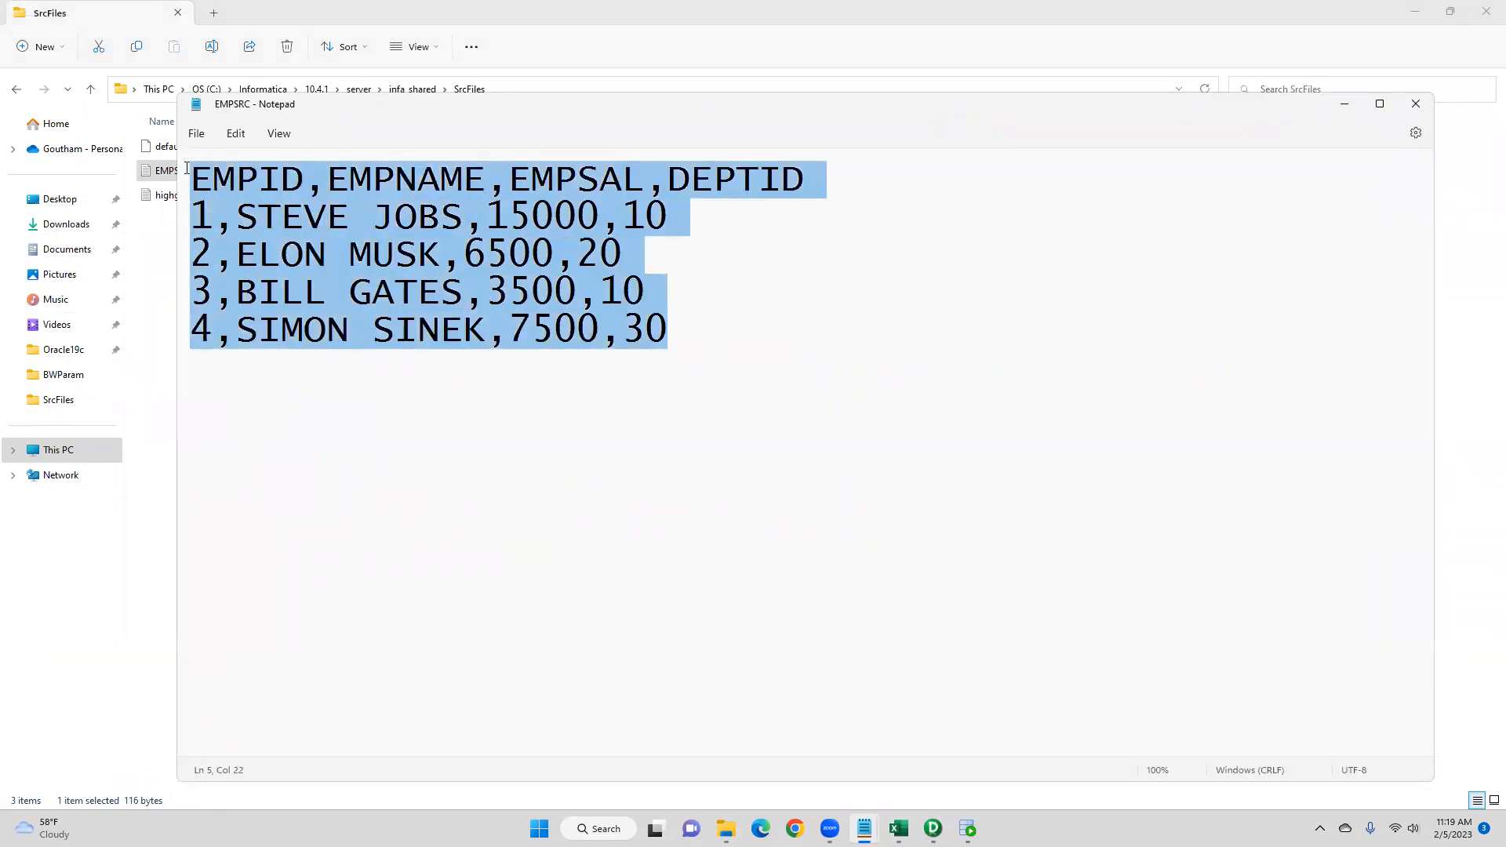
{"action": "left_click", "coordinate": [1344, 104]}
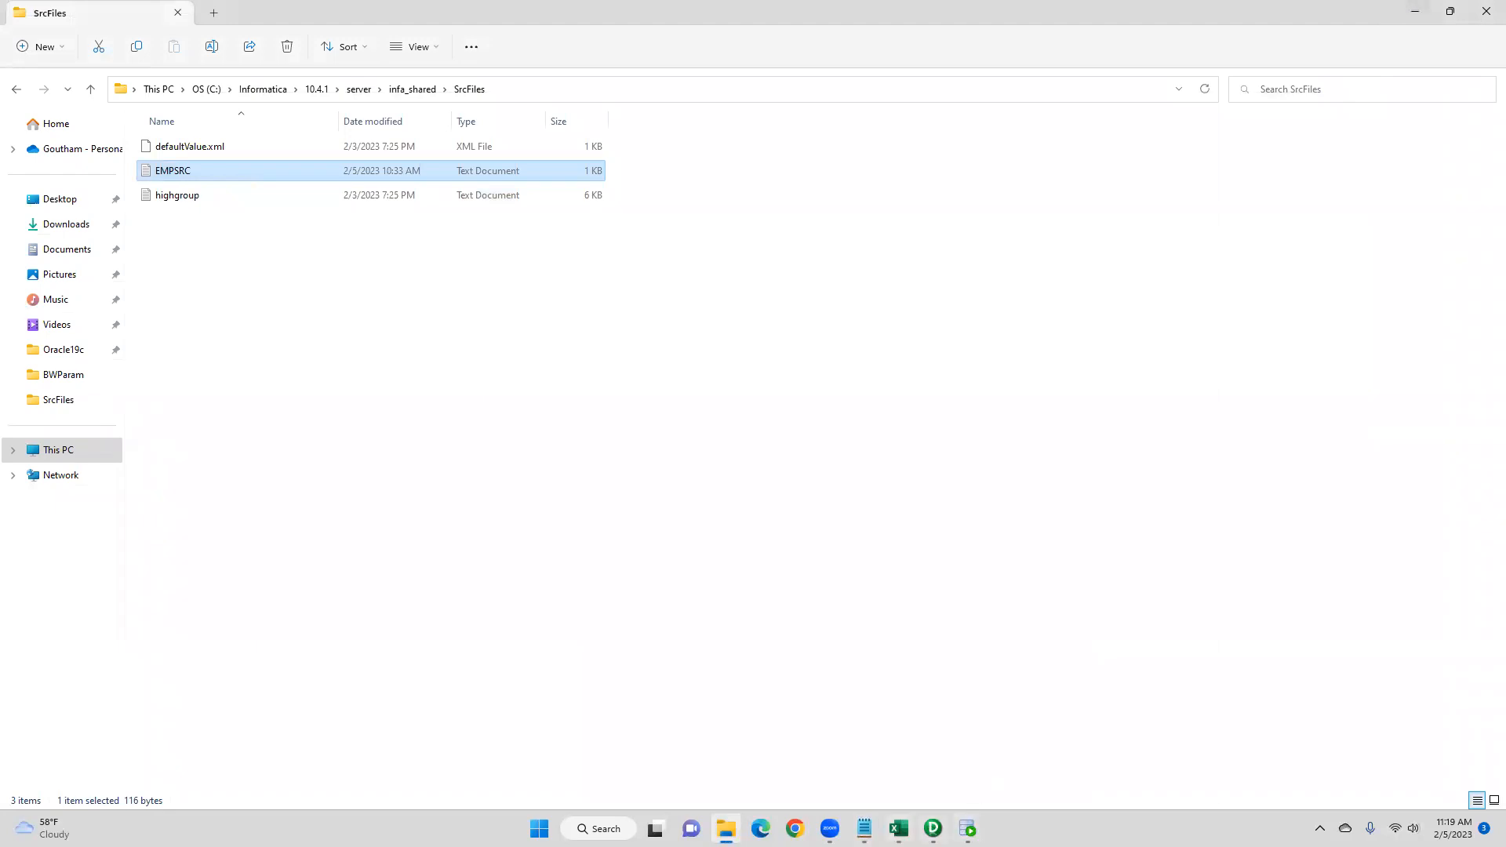
{"action": "mouse_move", "coordinate": [869, 803]}
{"action": "left_click", "coordinate": [937, 734]}
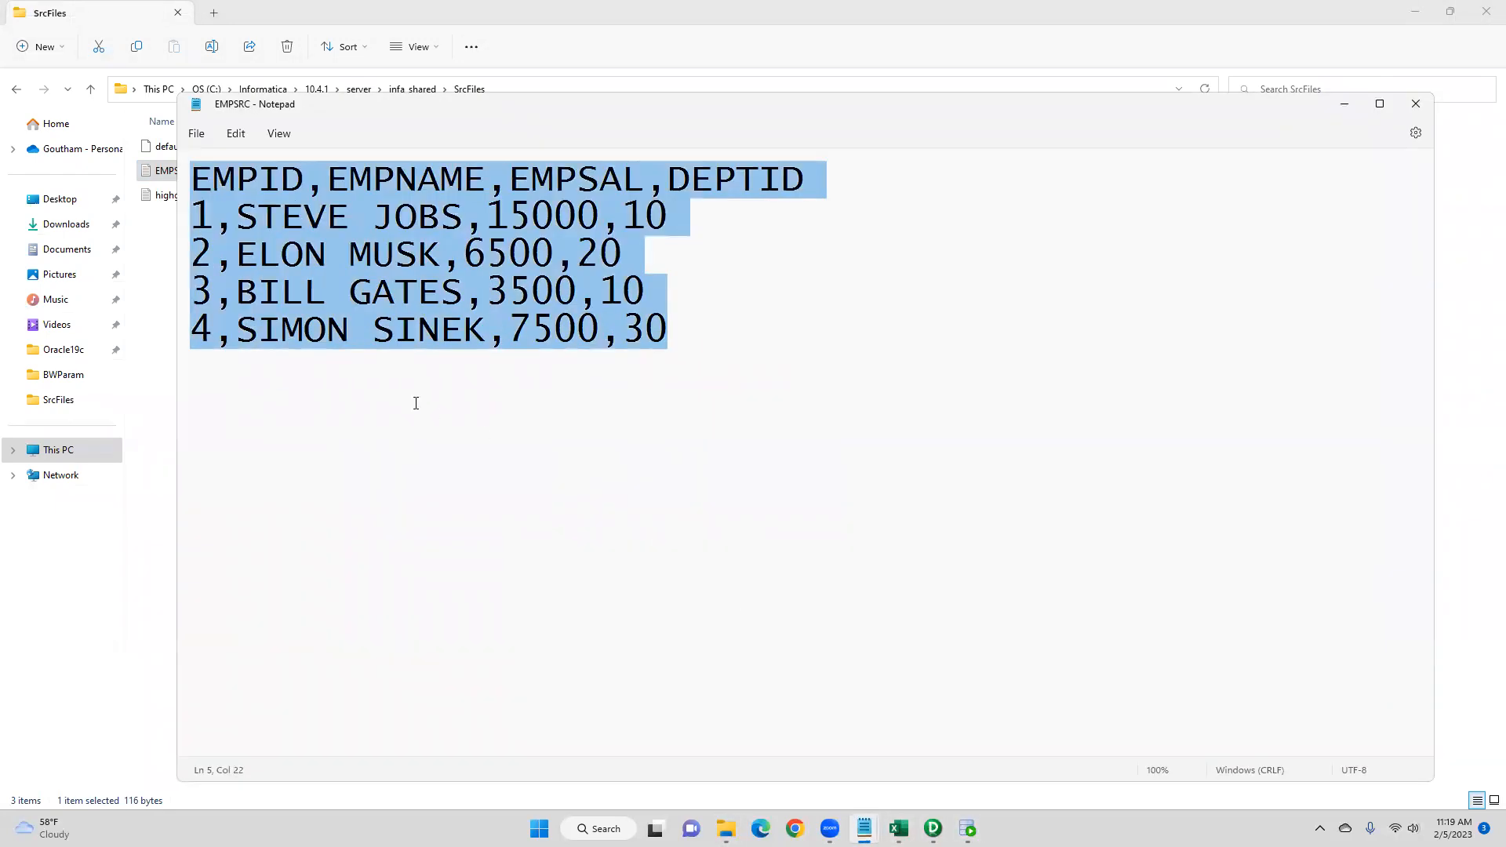
{"action": "left_click", "coordinate": [1344, 104]}
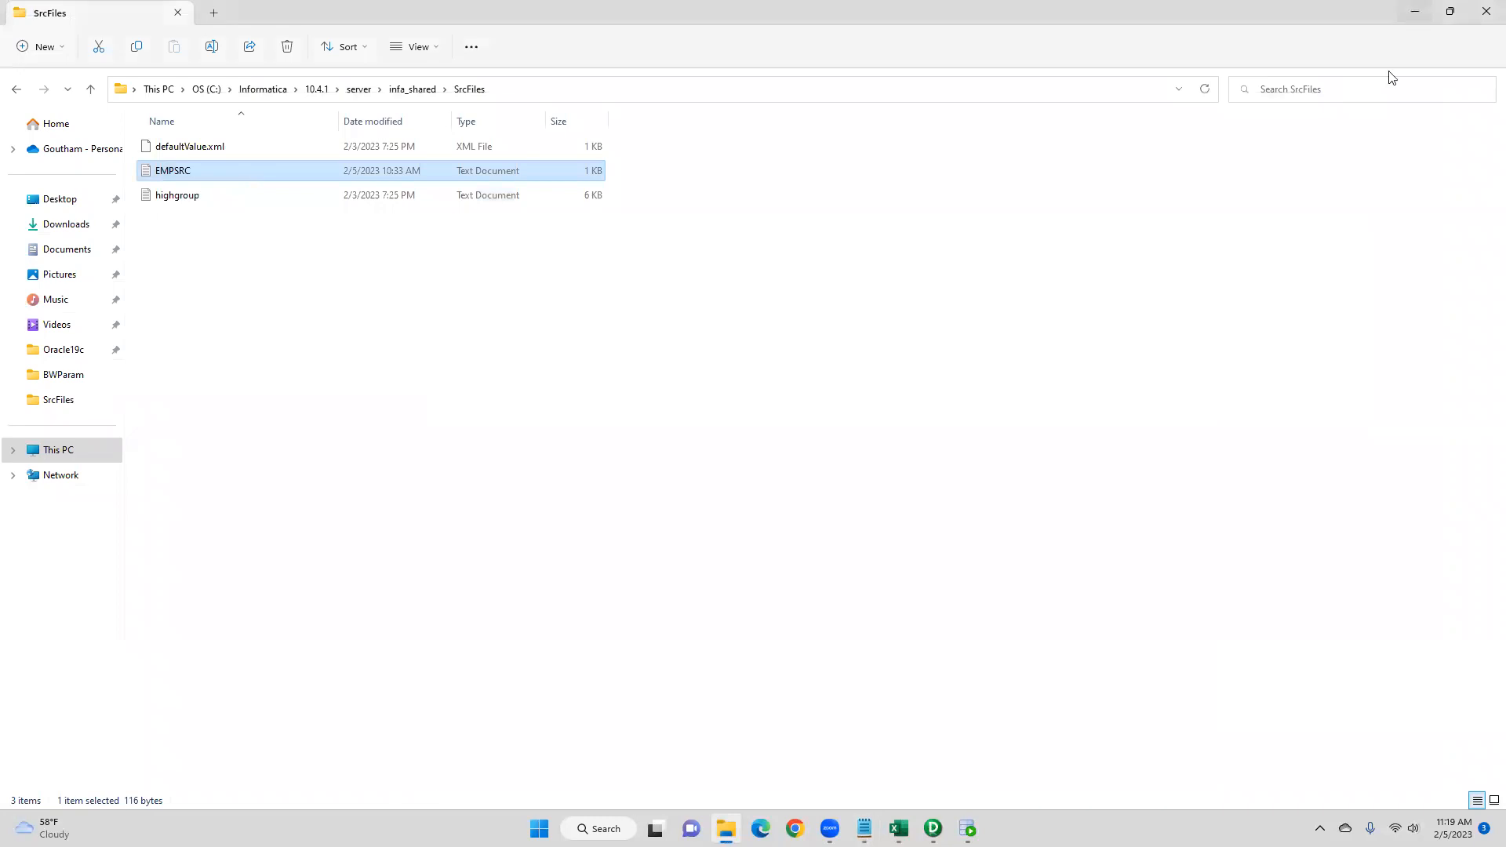
{"action": "left_click", "coordinate": [1415, 12]}
- Review the SELECT * FROM EMPTGT_SCD_TYPE1 query and its result in SQL Developer
{"action": "left_click", "coordinate": [967, 829]}
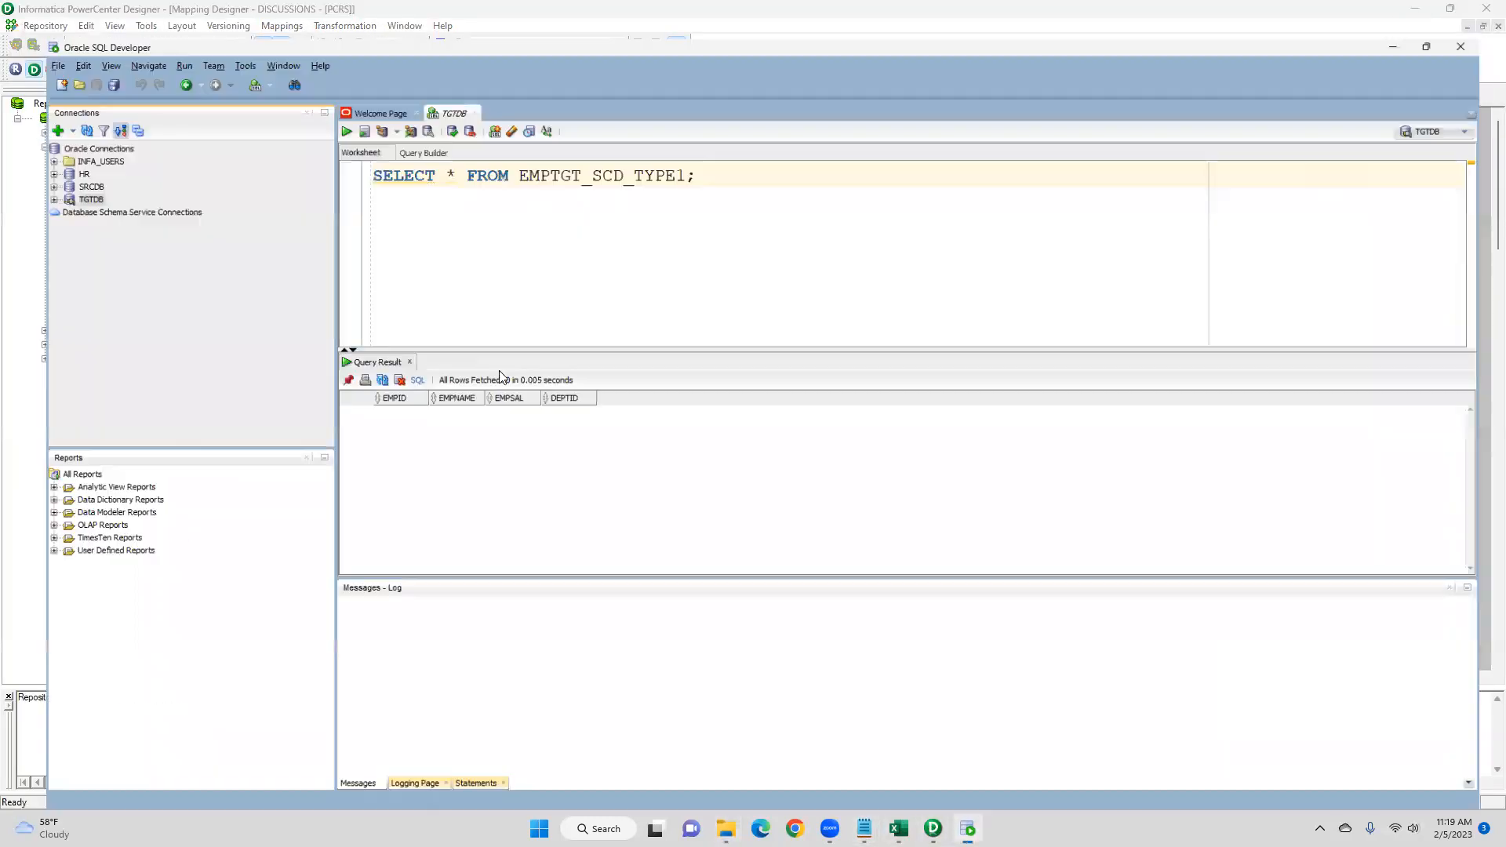
{"action": "left_click_drag", "start_coordinate": [726, 149], "coordinate": [343, 145]}
{"action": "left_click", "coordinate": [315, 98]}
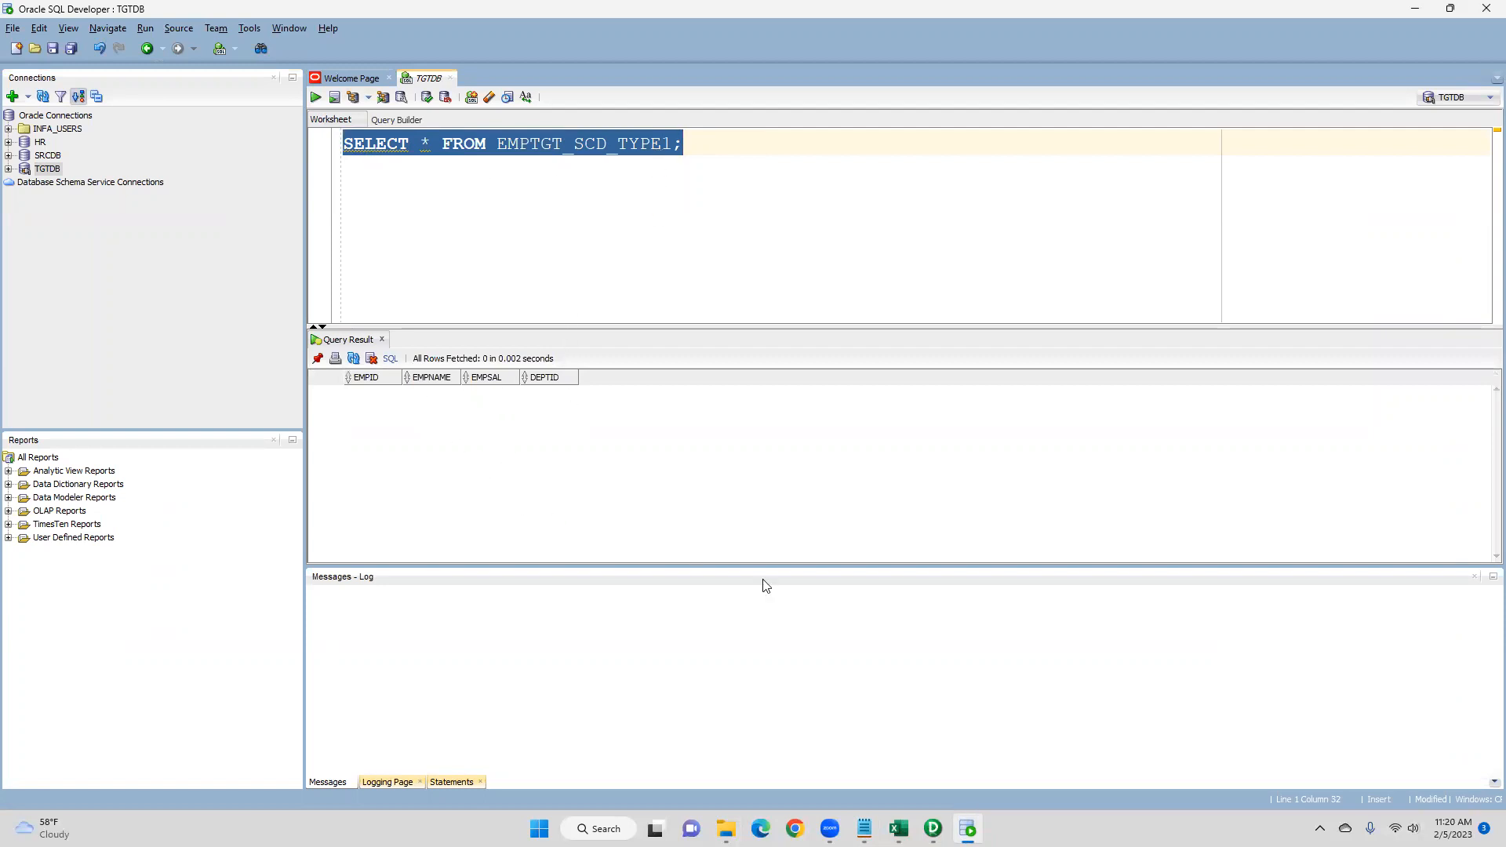
- Inspect the EMPSRC source definition in Source Analyzer and the EMPTGT_SCD_TYPE1 definition in Target Designer
{"action": "left_click", "coordinate": [932, 828]}
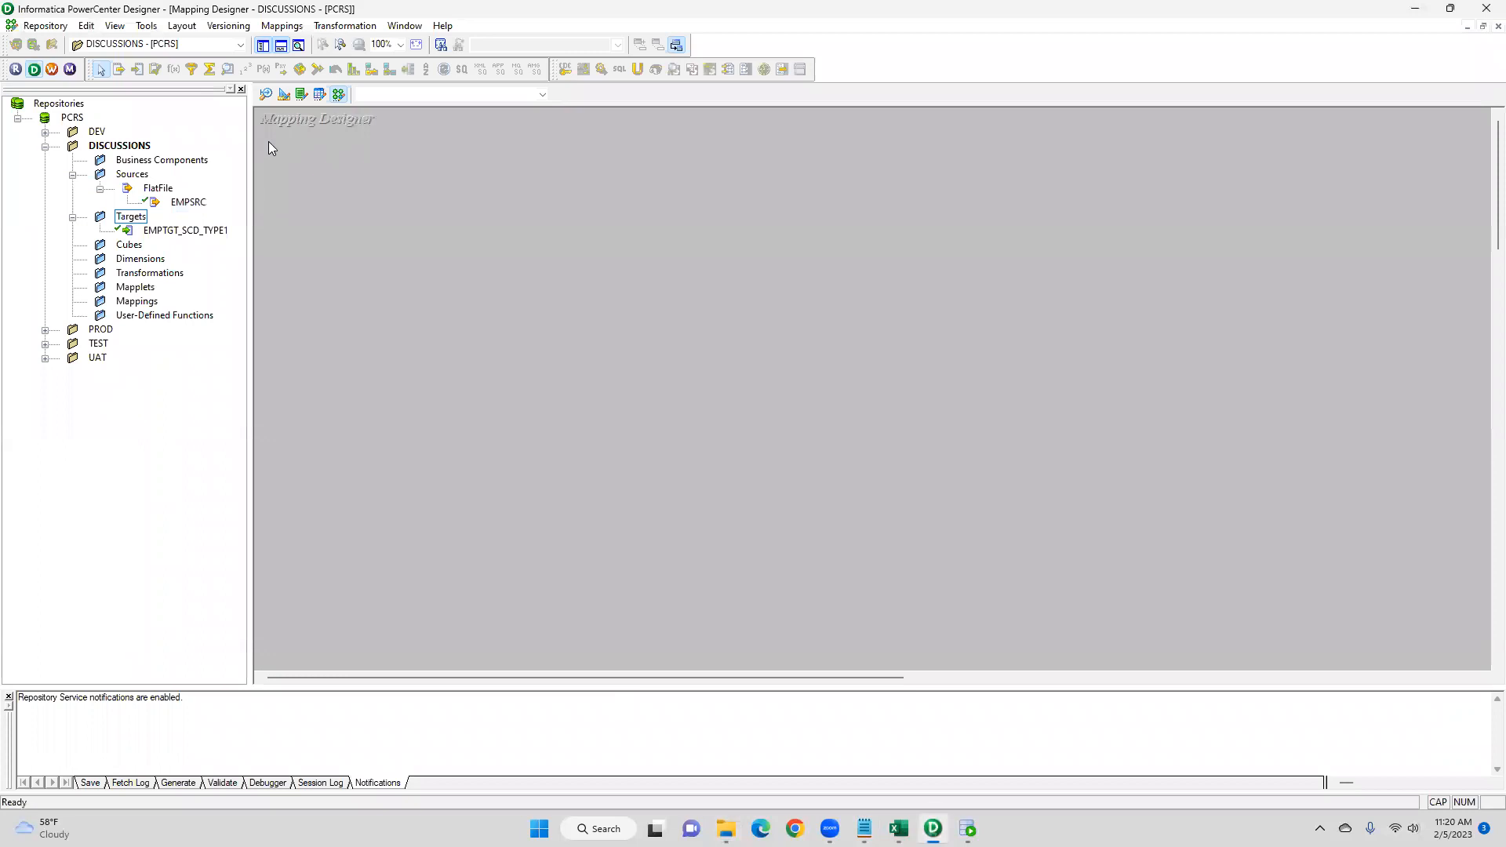
{"action": "left_click", "coordinate": [266, 95]}
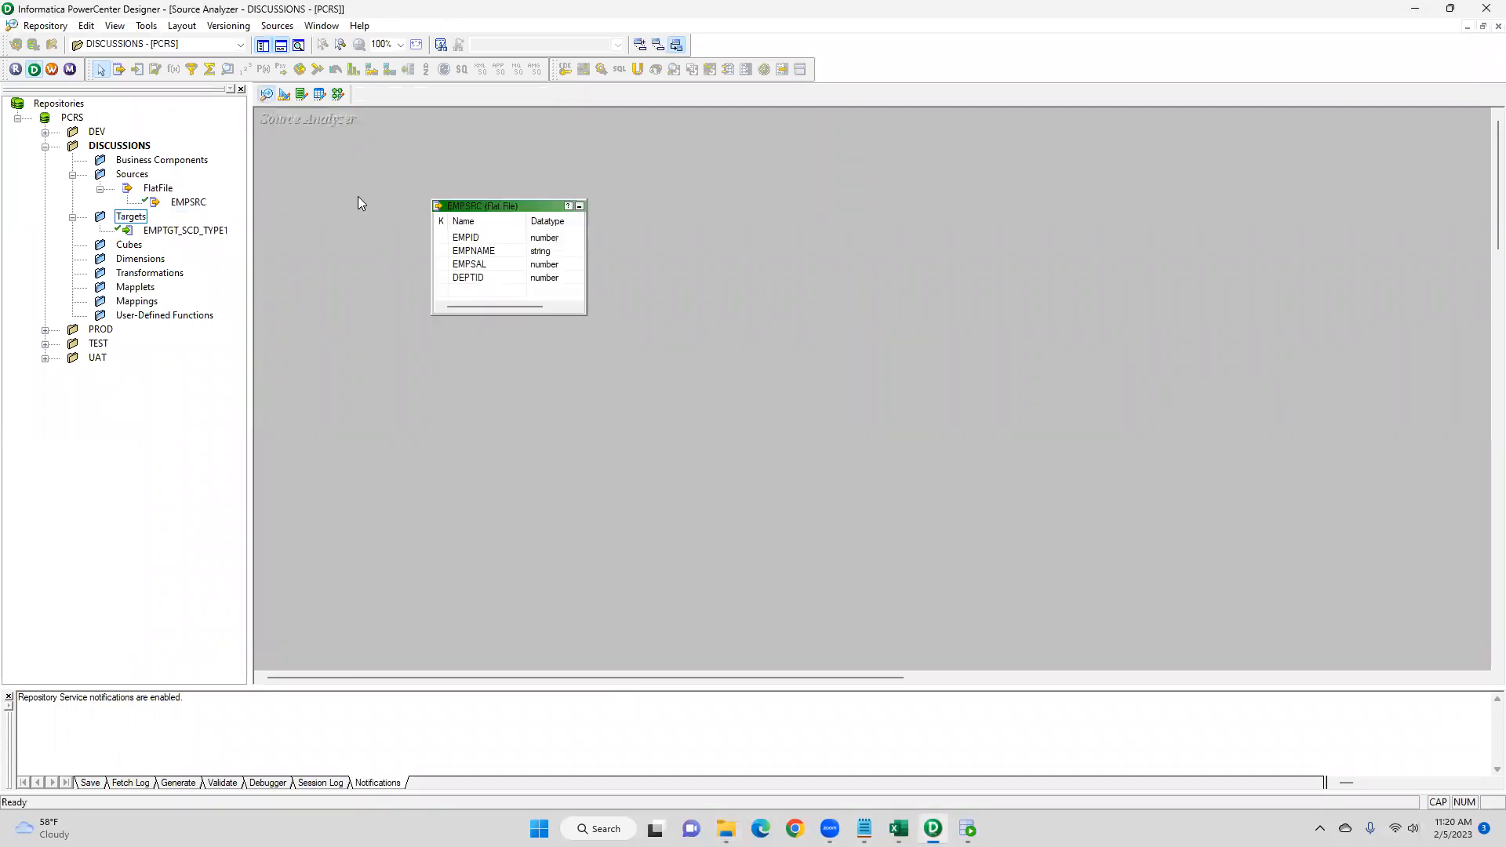
{"action": "left_click_drag", "start_coordinate": [348, 145], "coordinate": [774, 413]}
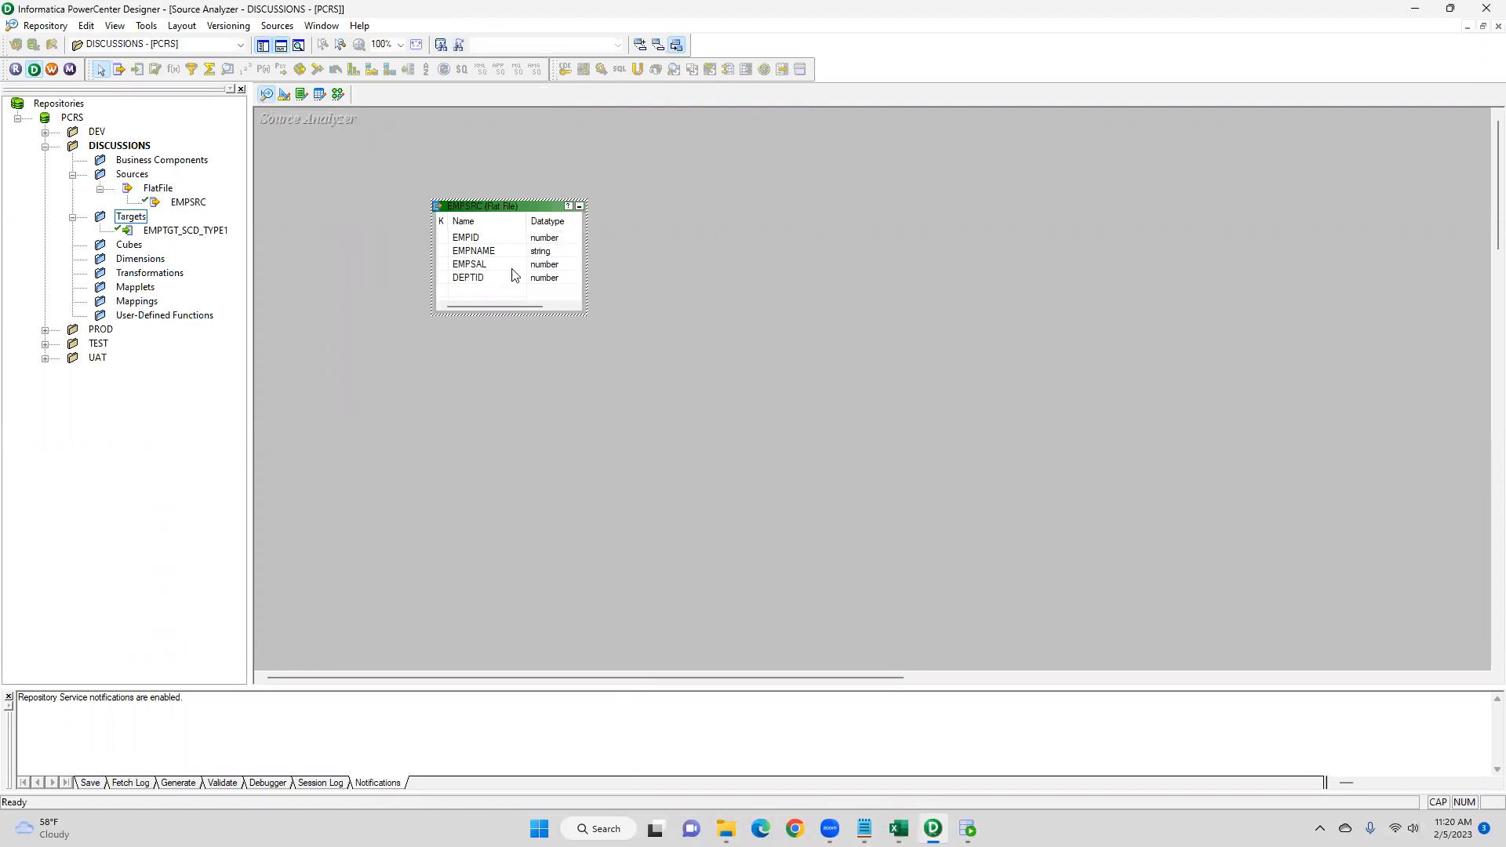
{"action": "left_click_drag", "start_coordinate": [261, 111], "coordinate": [357, 146]}
{"action": "left_click", "coordinate": [282, 26]}
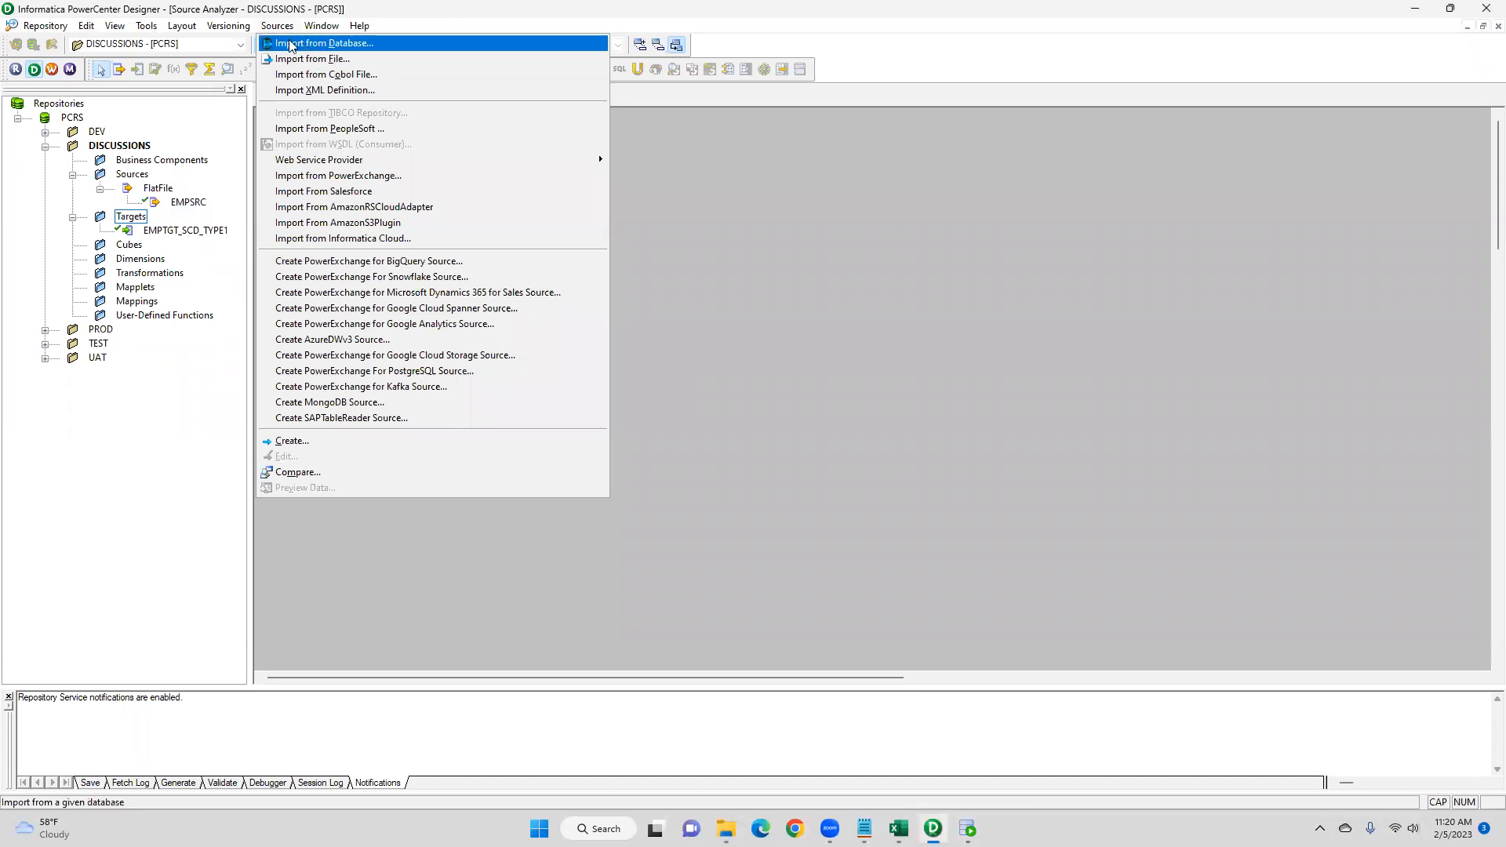
{"action": "left_click", "coordinate": [792, 230]}
{"action": "left_click", "coordinate": [283, 95]}
{"action": "left_click_drag", "start_coordinate": [367, 113], "coordinate": [253, 126]}
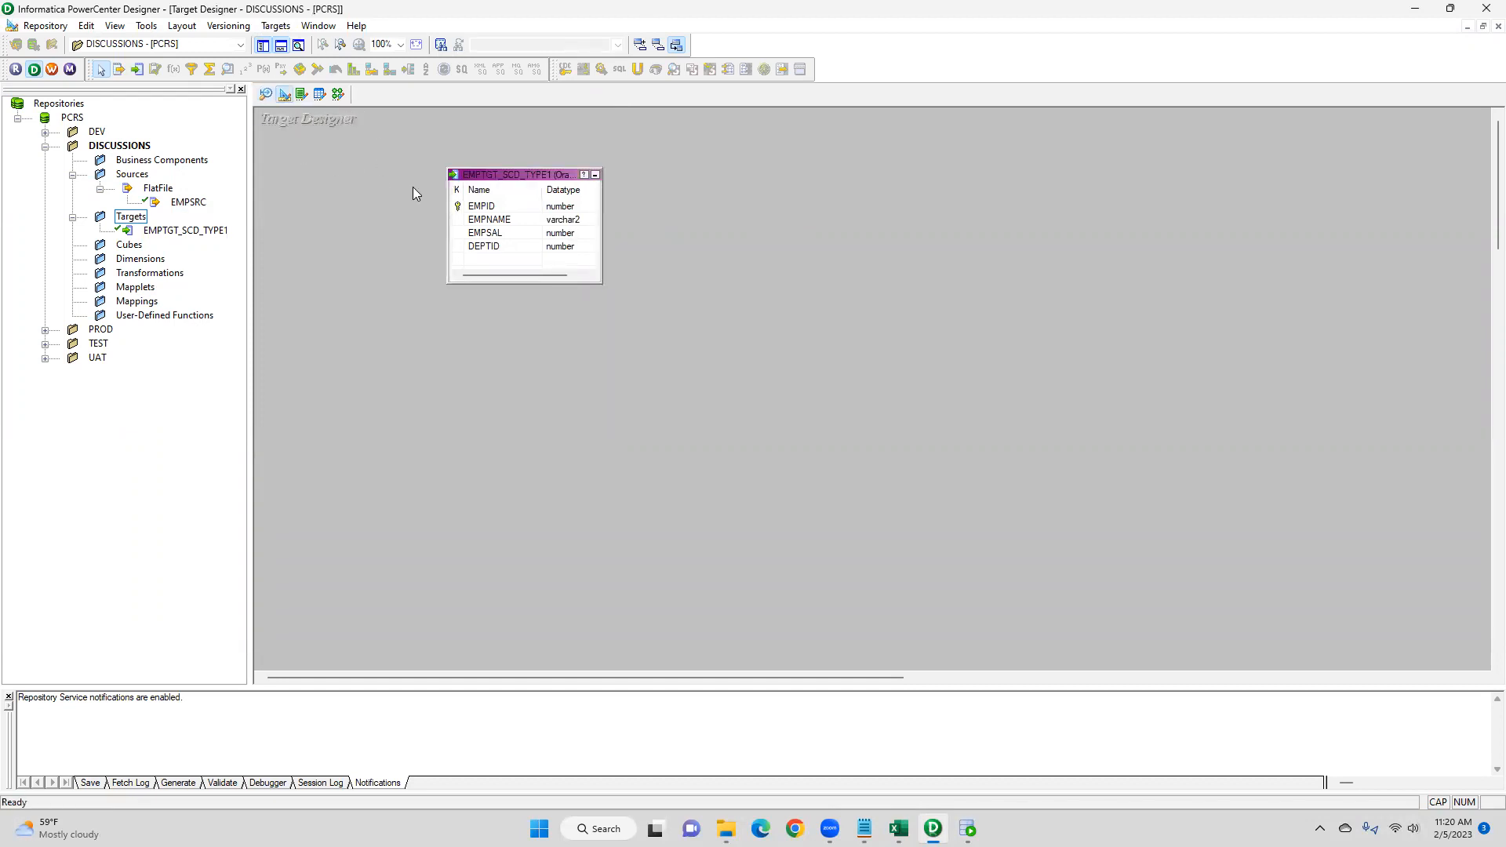
{"action": "left_click", "coordinate": [276, 26]}
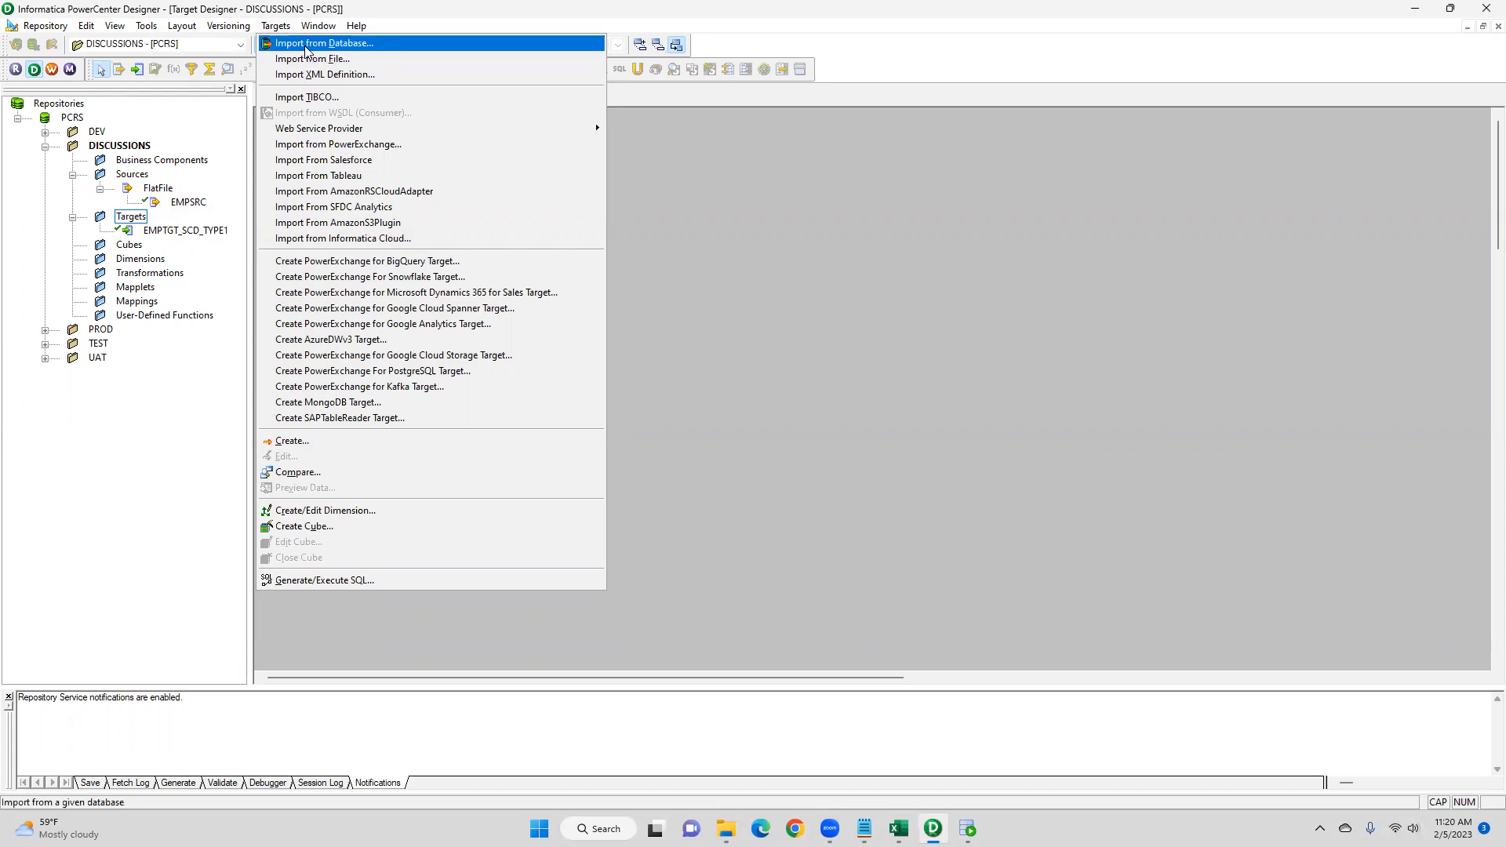
{"action": "left_click", "coordinate": [859, 287]}
{"action": "left_click_drag", "start_coordinate": [389, 147], "coordinate": [830, 419]}
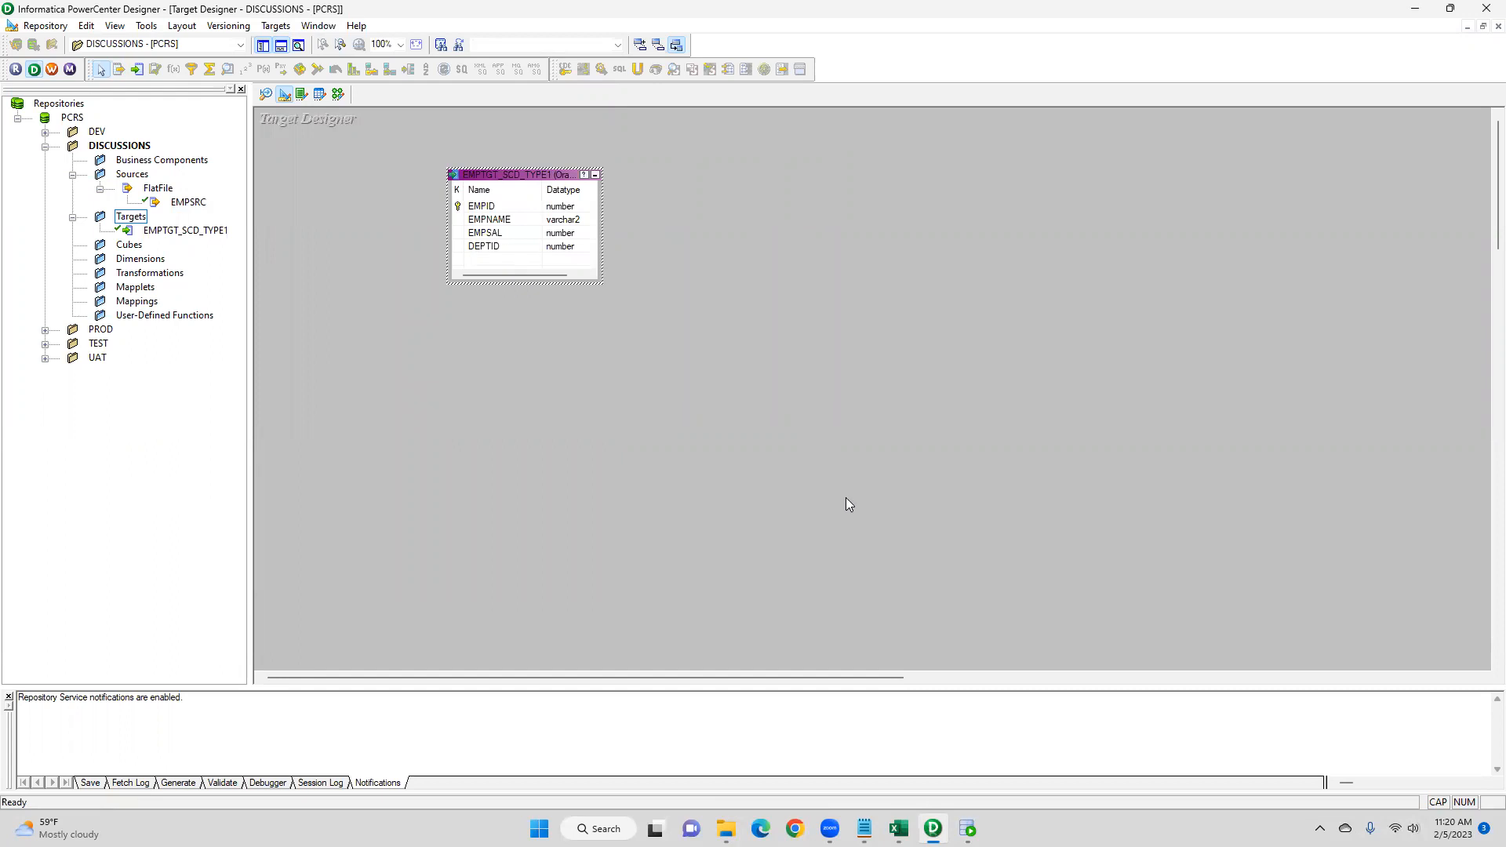
- Create a new mapping named m_SCD_TYPE1 in the Mapping Designer
{"action": "mouse_move", "coordinate": [967, 828]}
{"action": "left_click", "coordinate": [338, 94]}
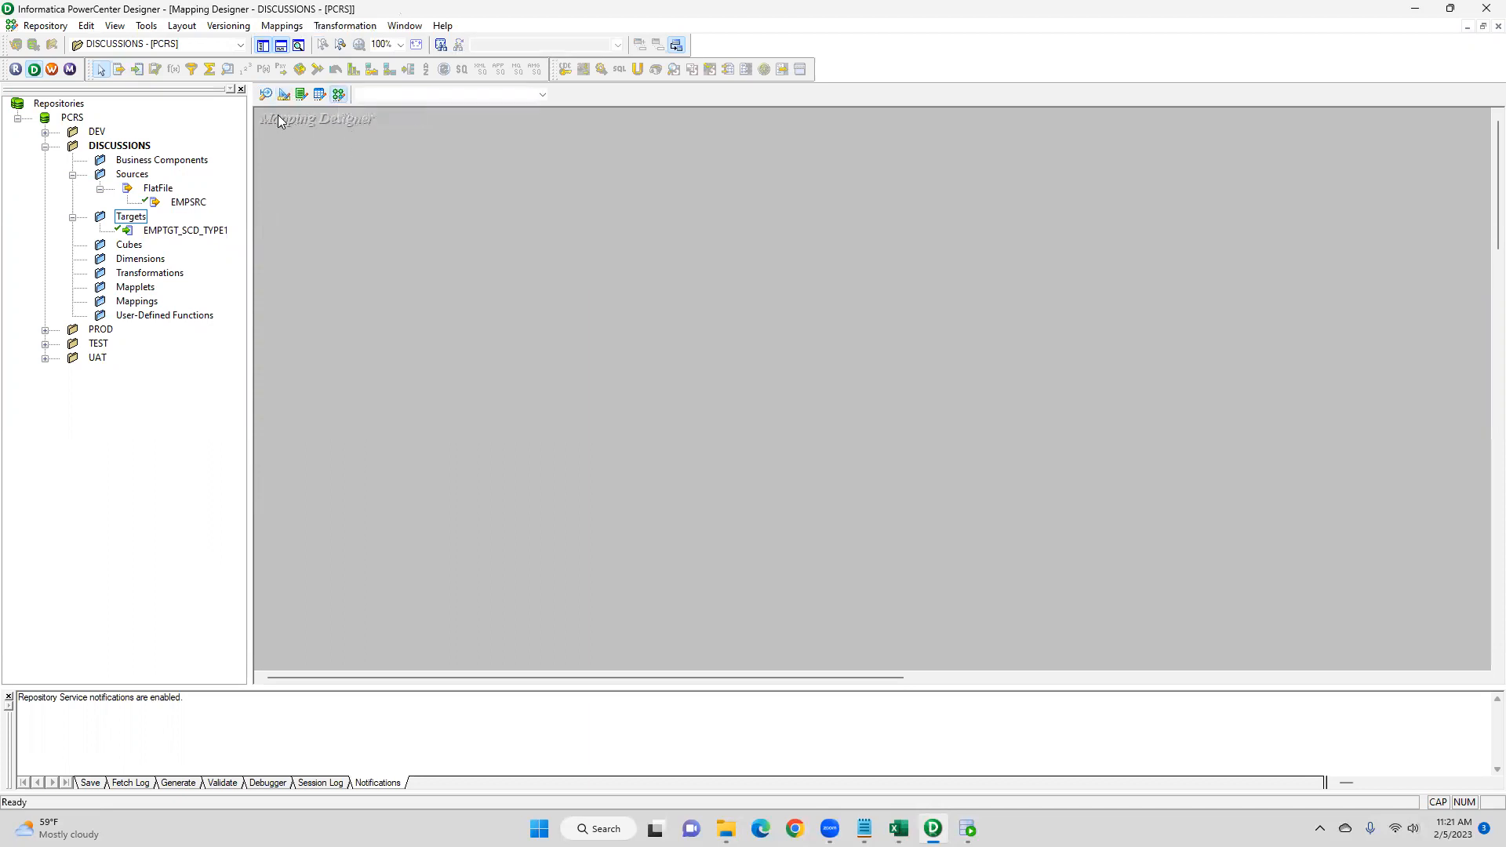
{"action": "left_click_drag", "start_coordinate": [257, 115], "coordinate": [386, 155]}
{"action": "left_click", "coordinate": [284, 25]}
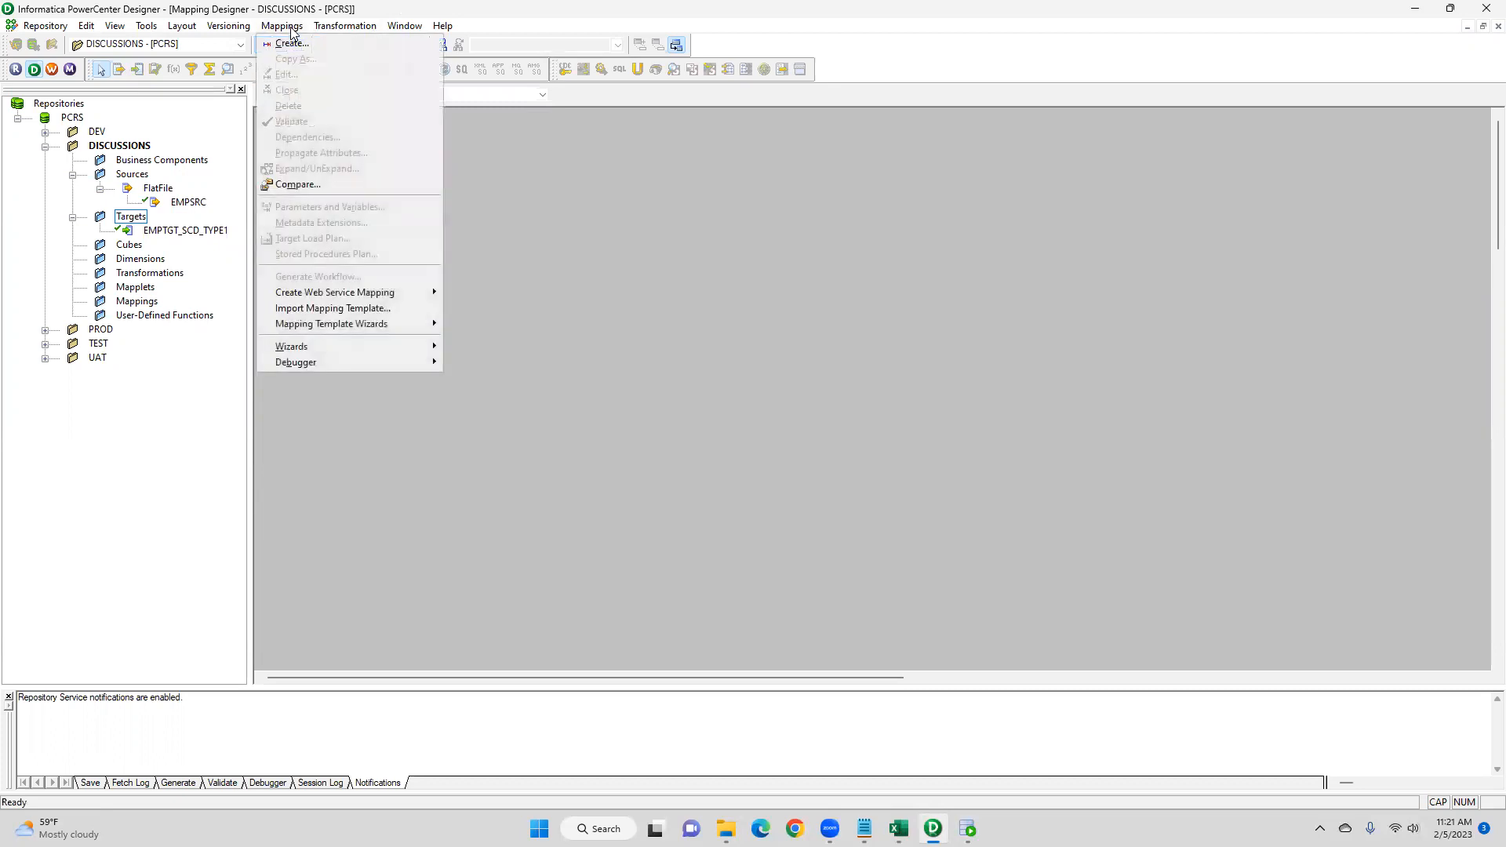
{"action": "left_click", "coordinate": [313, 46]}
{"action": "type", "text": "m"}
{"action": "key", "text": "BackSpace"}
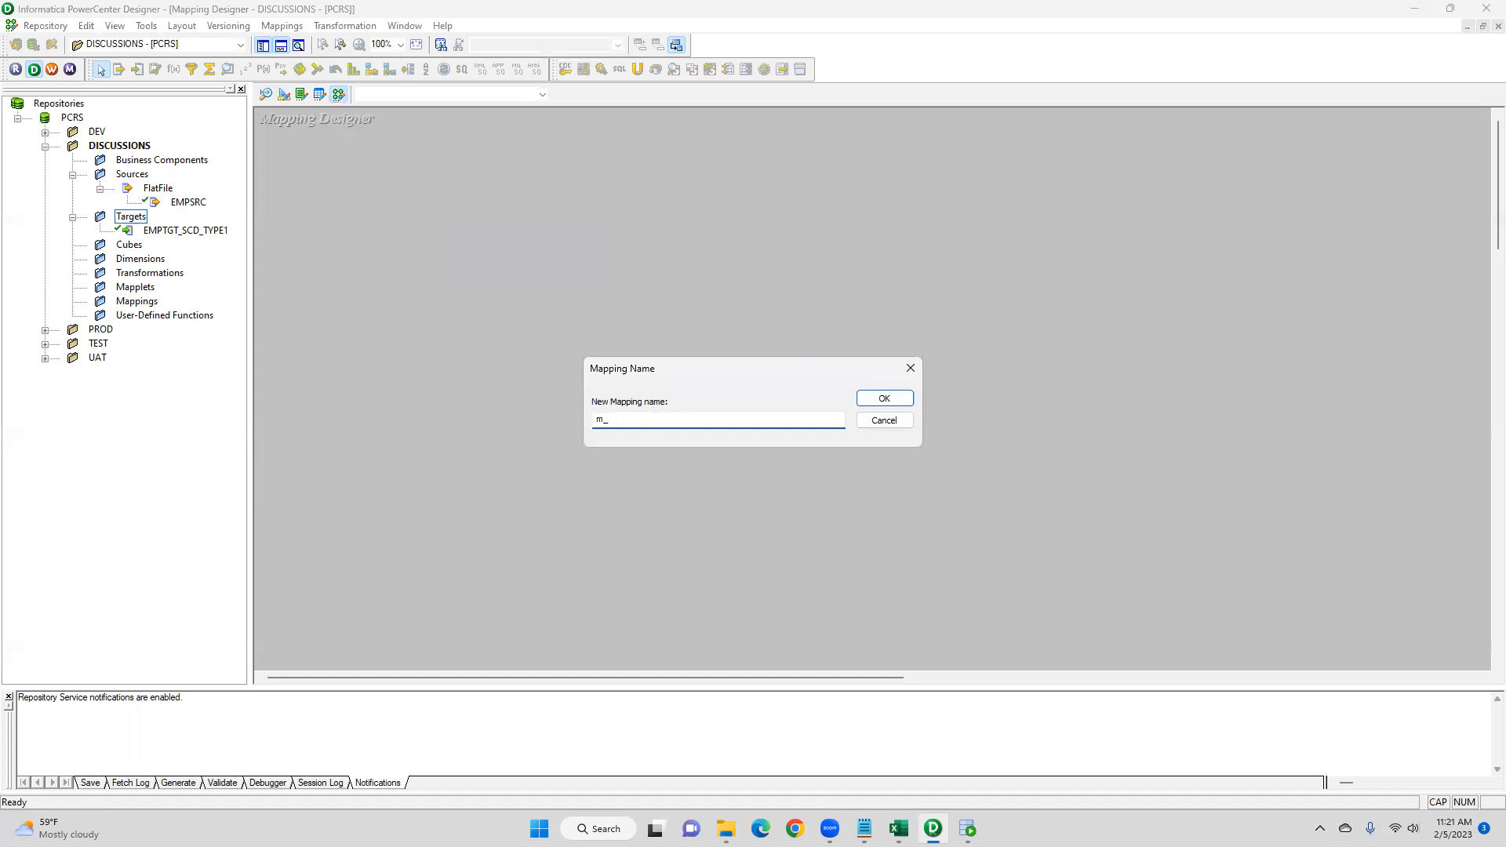
{"action": "type", "text": "m_SCD_TYPE1"}
{"action": "left_click", "coordinate": [884, 398]}
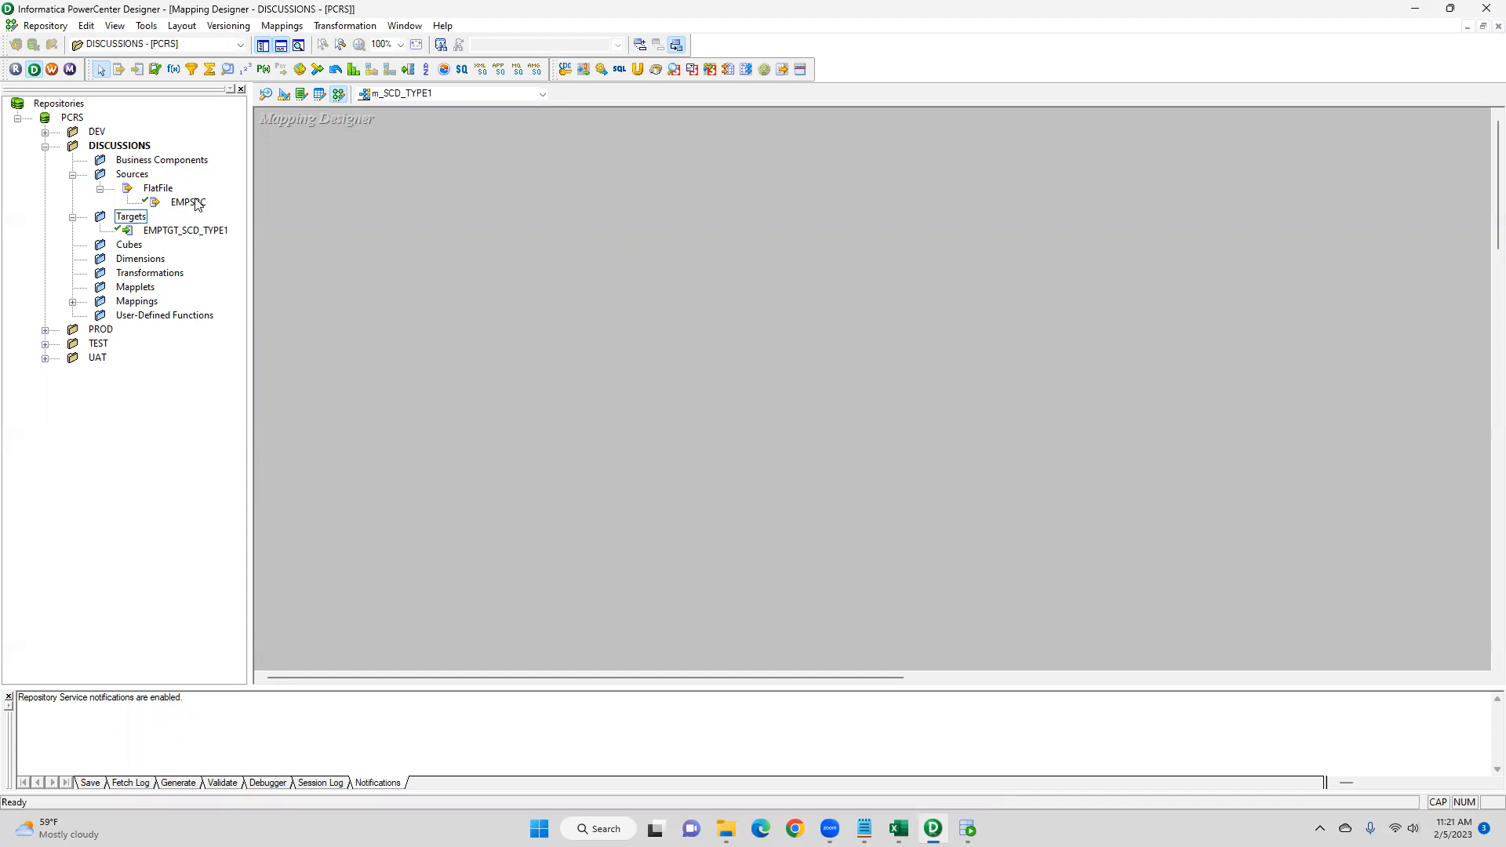
- Add the EMPSRC source and the EMPTGT_SCD_TYPE1 target to the mapping
{"action": "left_click_drag", "start_coordinate": [196, 204], "coordinate": [435, 237]}
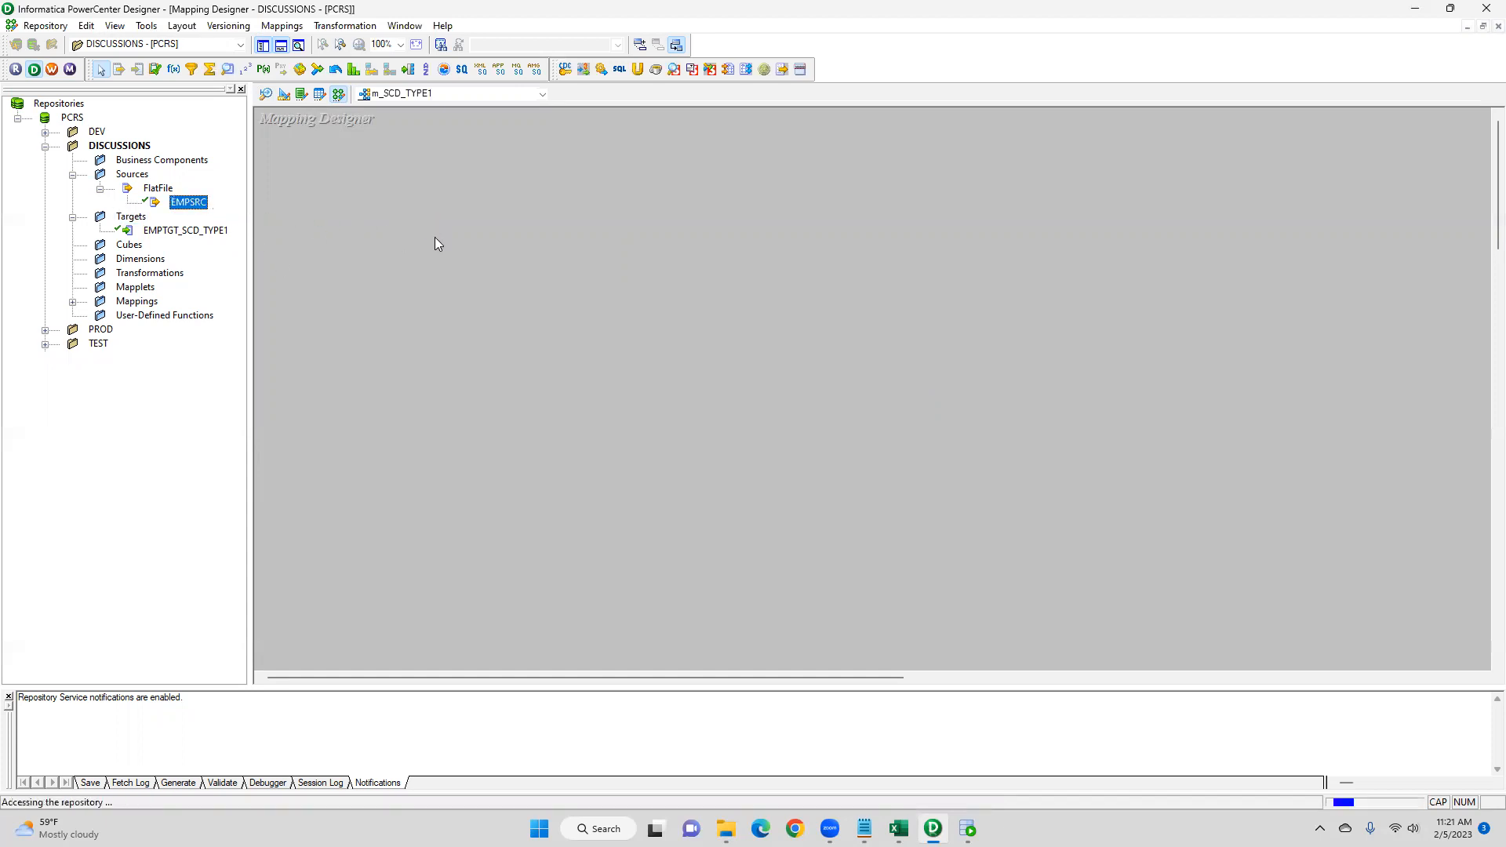
{"action": "left_click_drag", "start_coordinate": [186, 230], "coordinate": [1263, 200]}
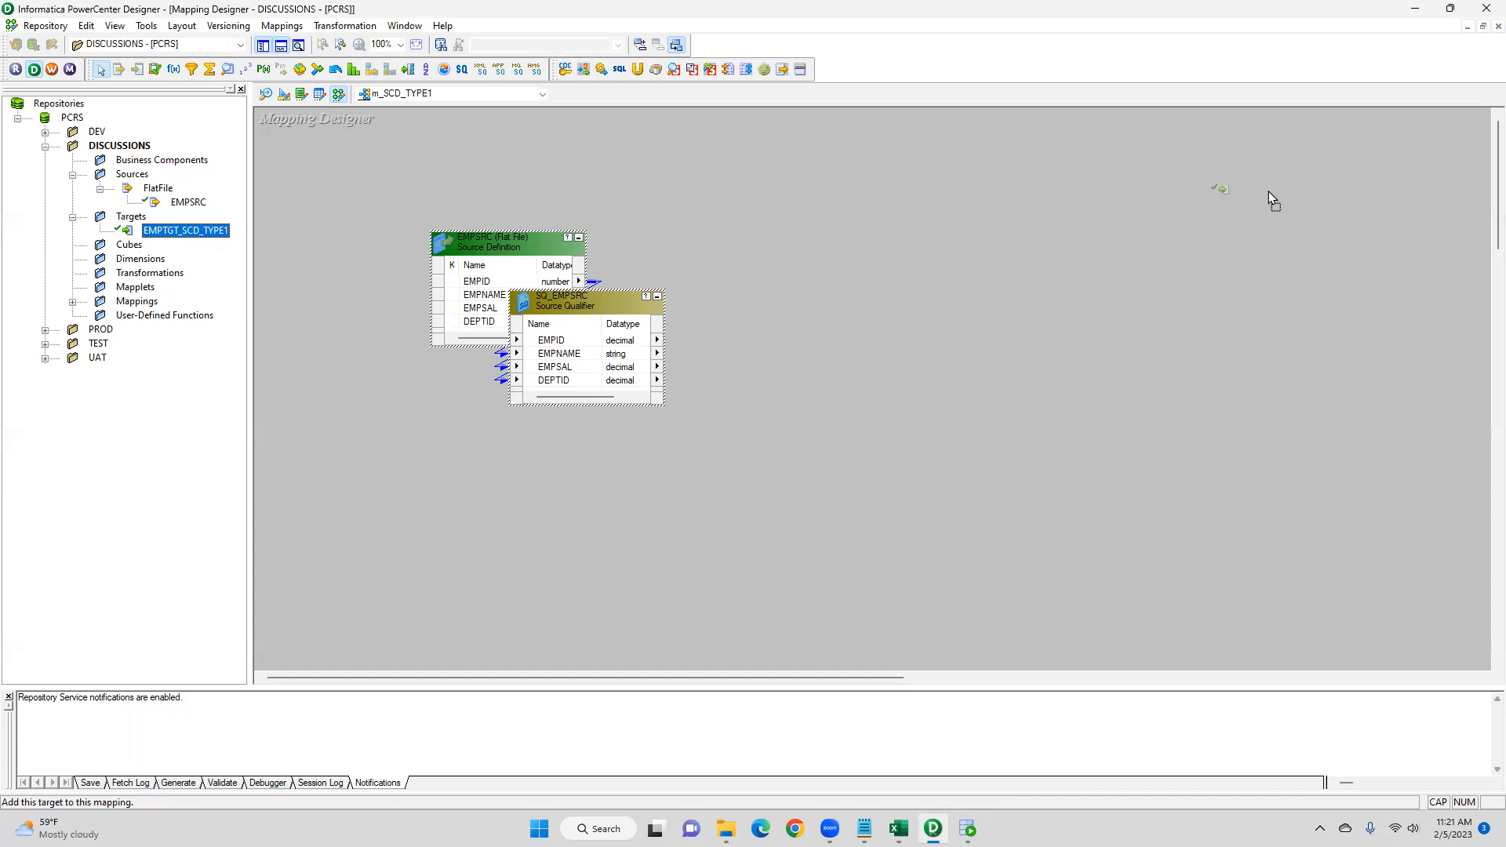
{"action": "left_click_drag", "start_coordinate": [1268, 191], "coordinate": [1266, 190]}
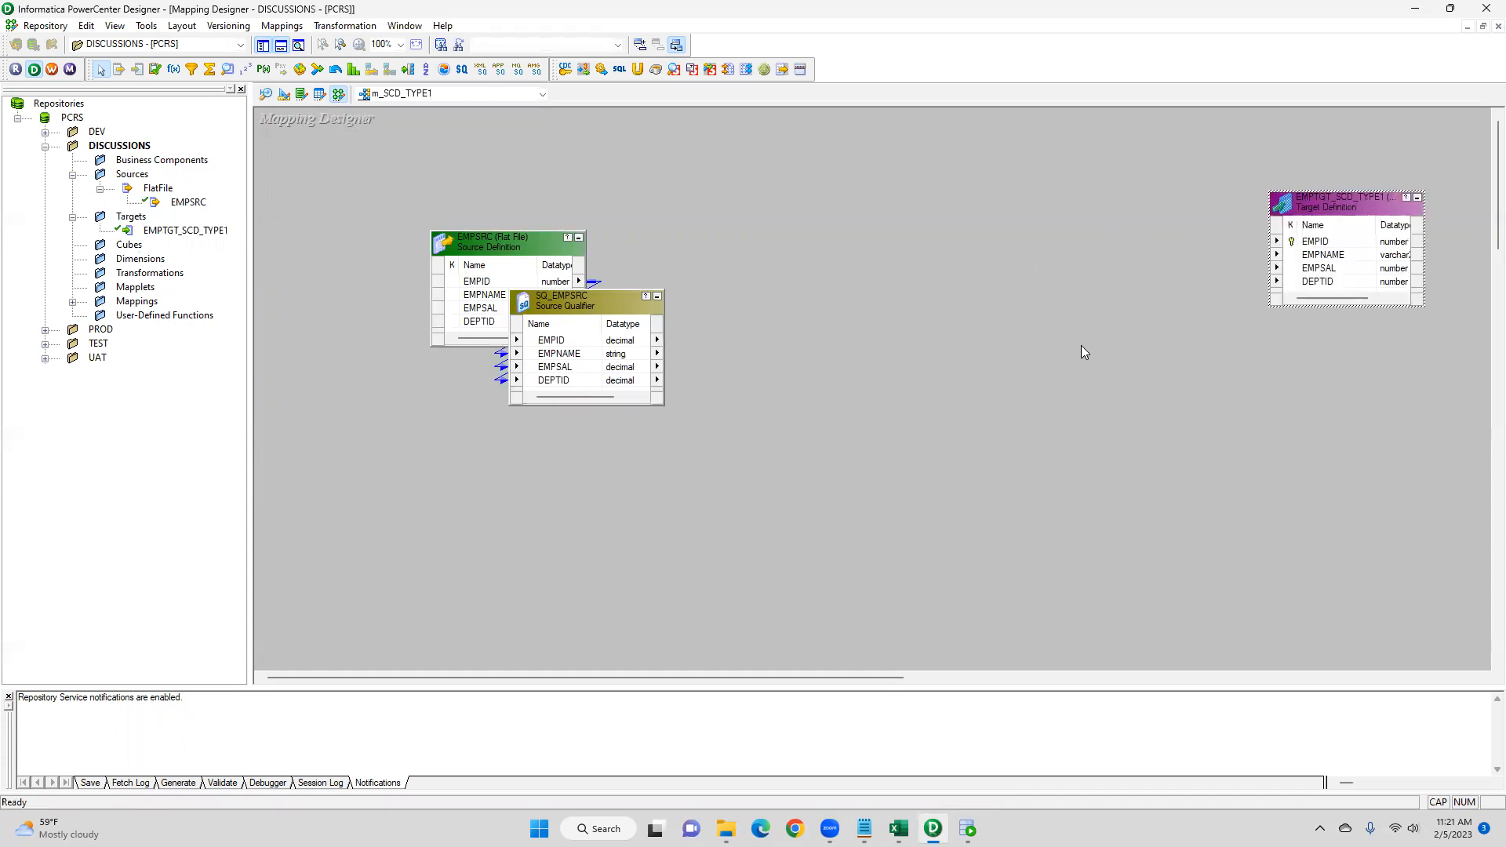
- Add a second instance of the EMPTGT_SCD_TYPE1 target definition to the mapping
{"action": "left_click_drag", "start_coordinate": [178, 237], "coordinate": [988, 439]}
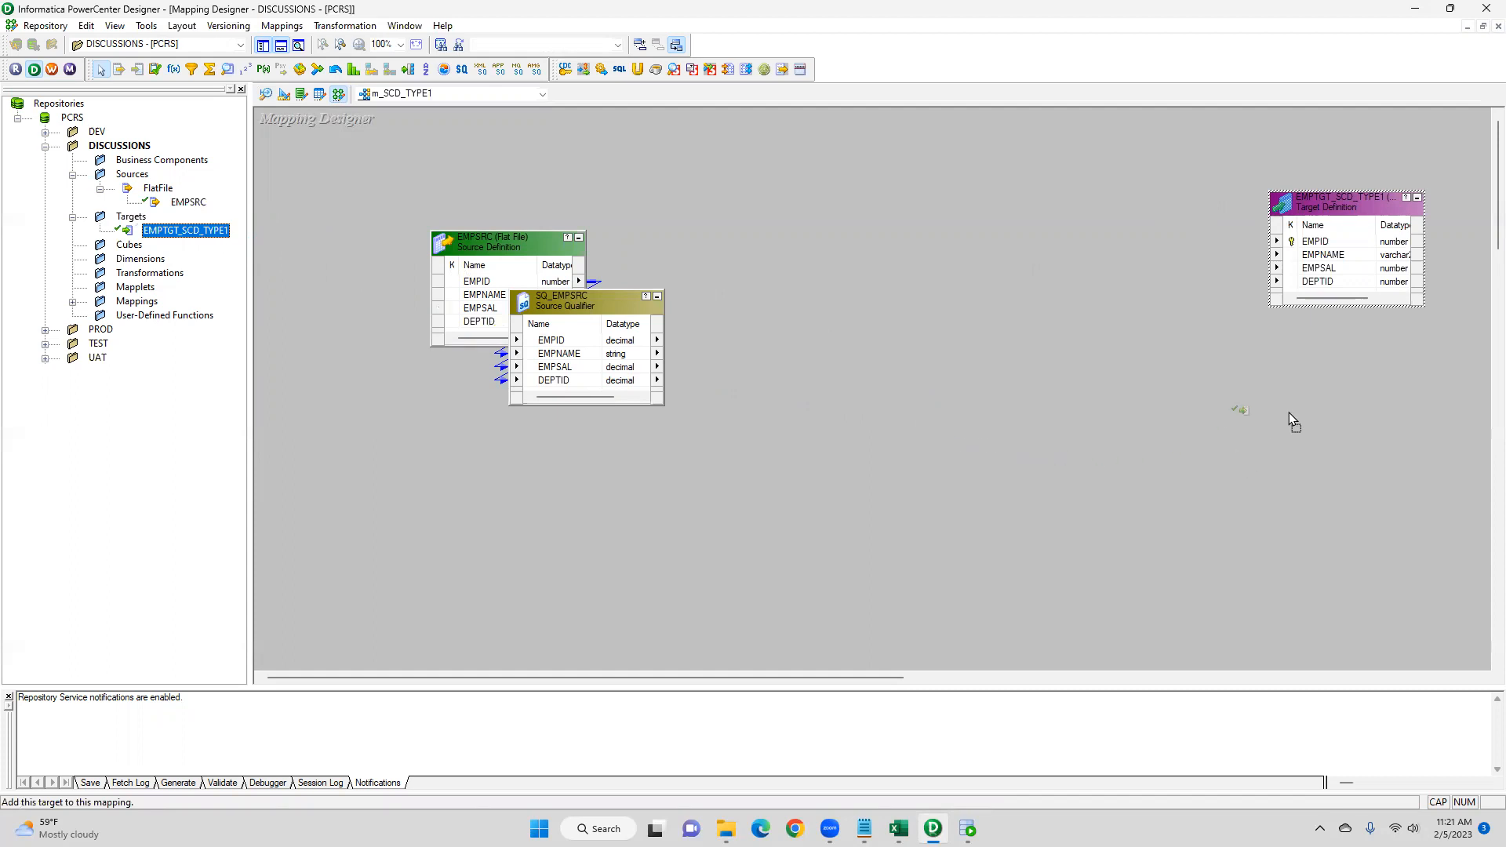
{"action": "mouse_move", "coordinate": [1336, 388]}
{"action": "left_mouse_down"}
{"action": "mouse_move", "coordinate": [1318, 394]}
{"action": "mouse_move", "coordinate": [1324, 415]}
{"action": "left_mouse_up"}
- Rename the first target instance to EMPTGT_SCD_TYPE1_INSERT
{"action": "double_click", "coordinate": [1352, 203]}
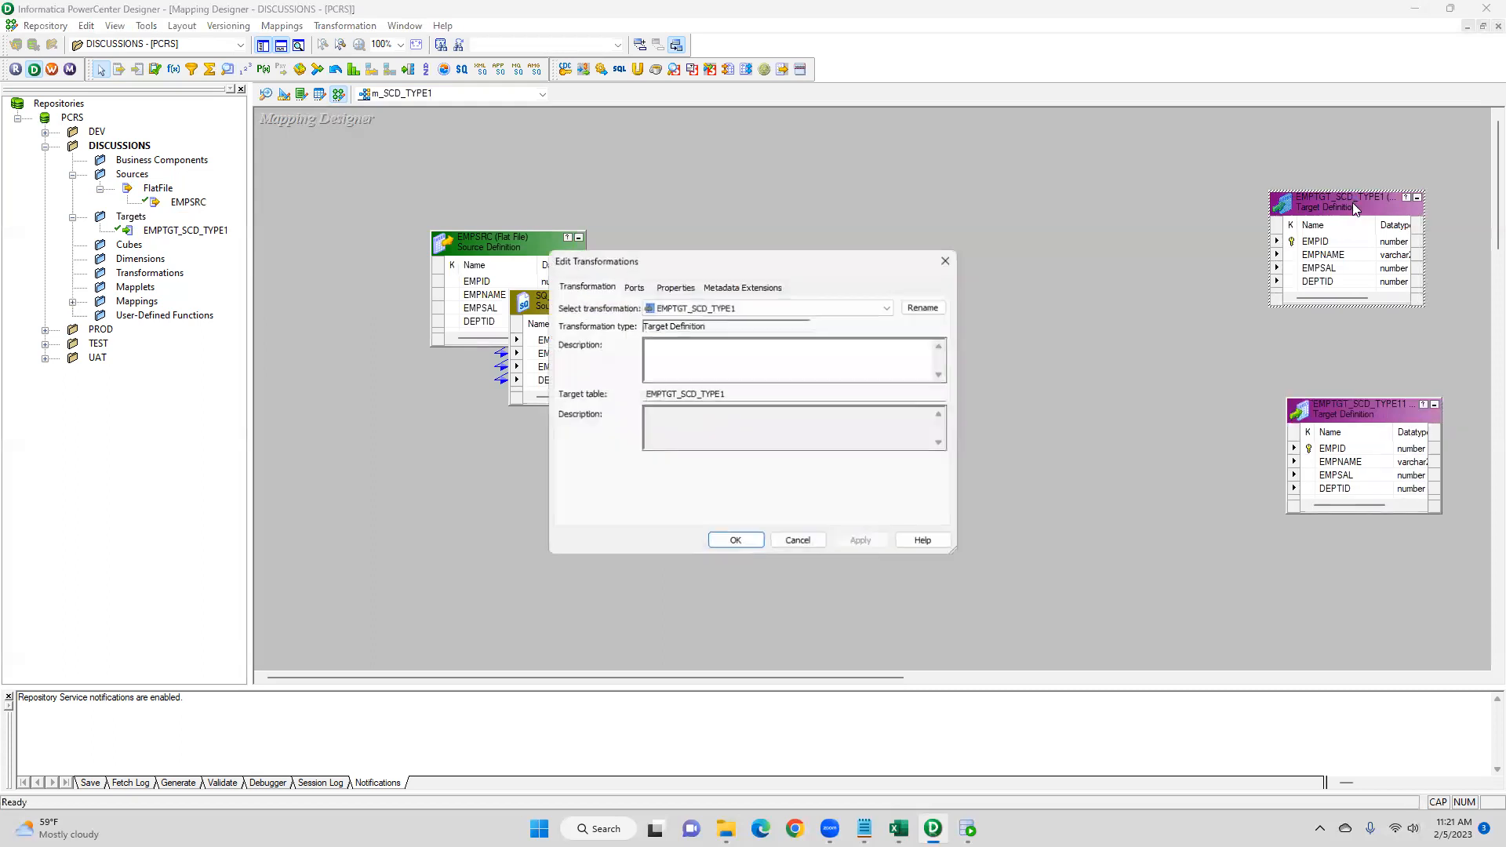
{"action": "left_click", "coordinate": [925, 305]}
{"action": "left_click", "coordinate": [748, 407]}
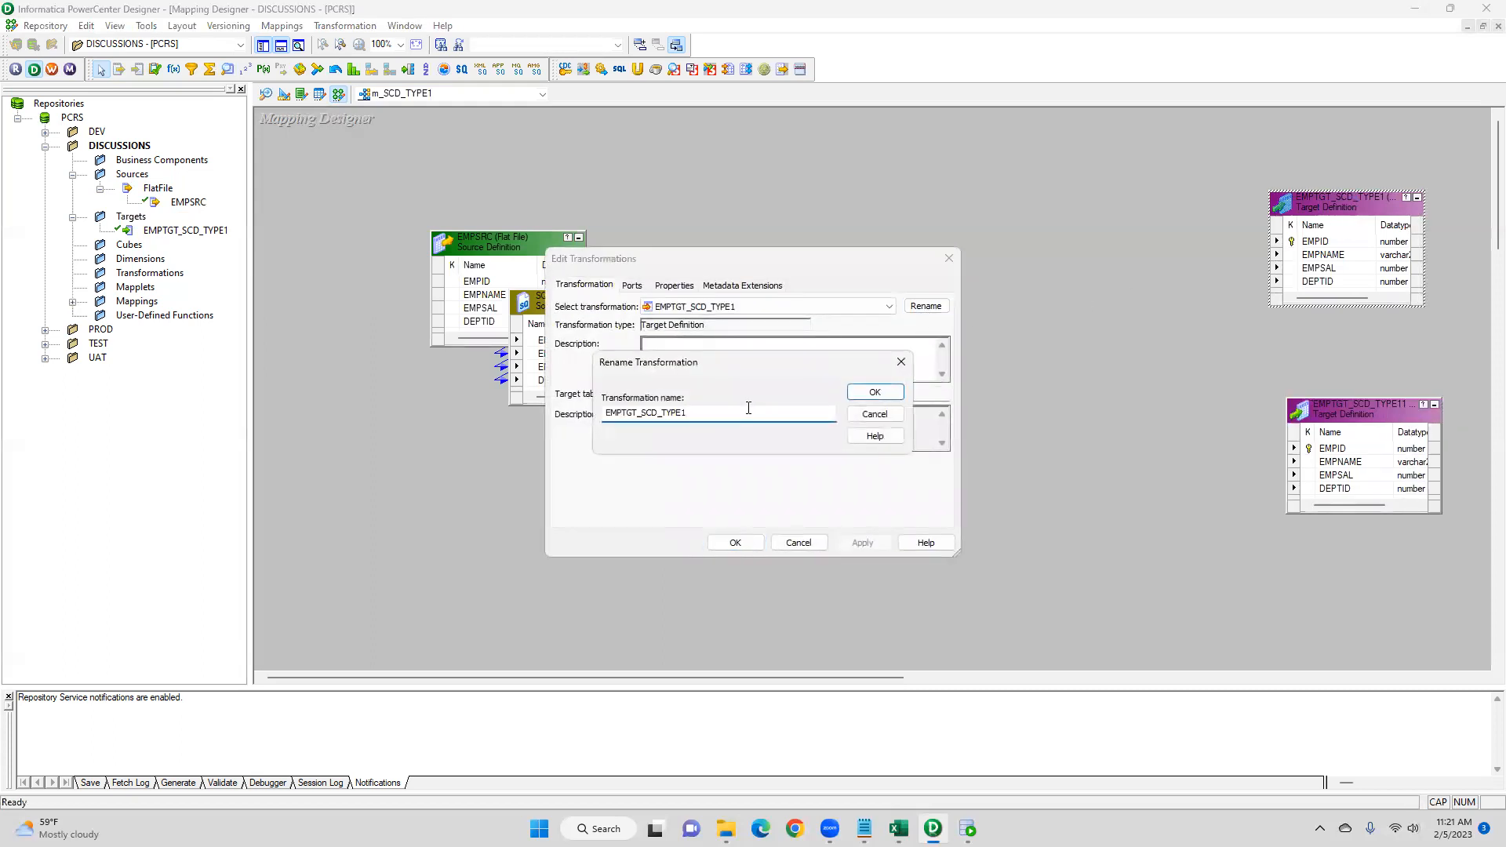
{"action": "type", "text": "_INSERT"}
{"action": "left_click", "coordinate": [875, 392]}
{"action": "left_click", "coordinate": [735, 542]}
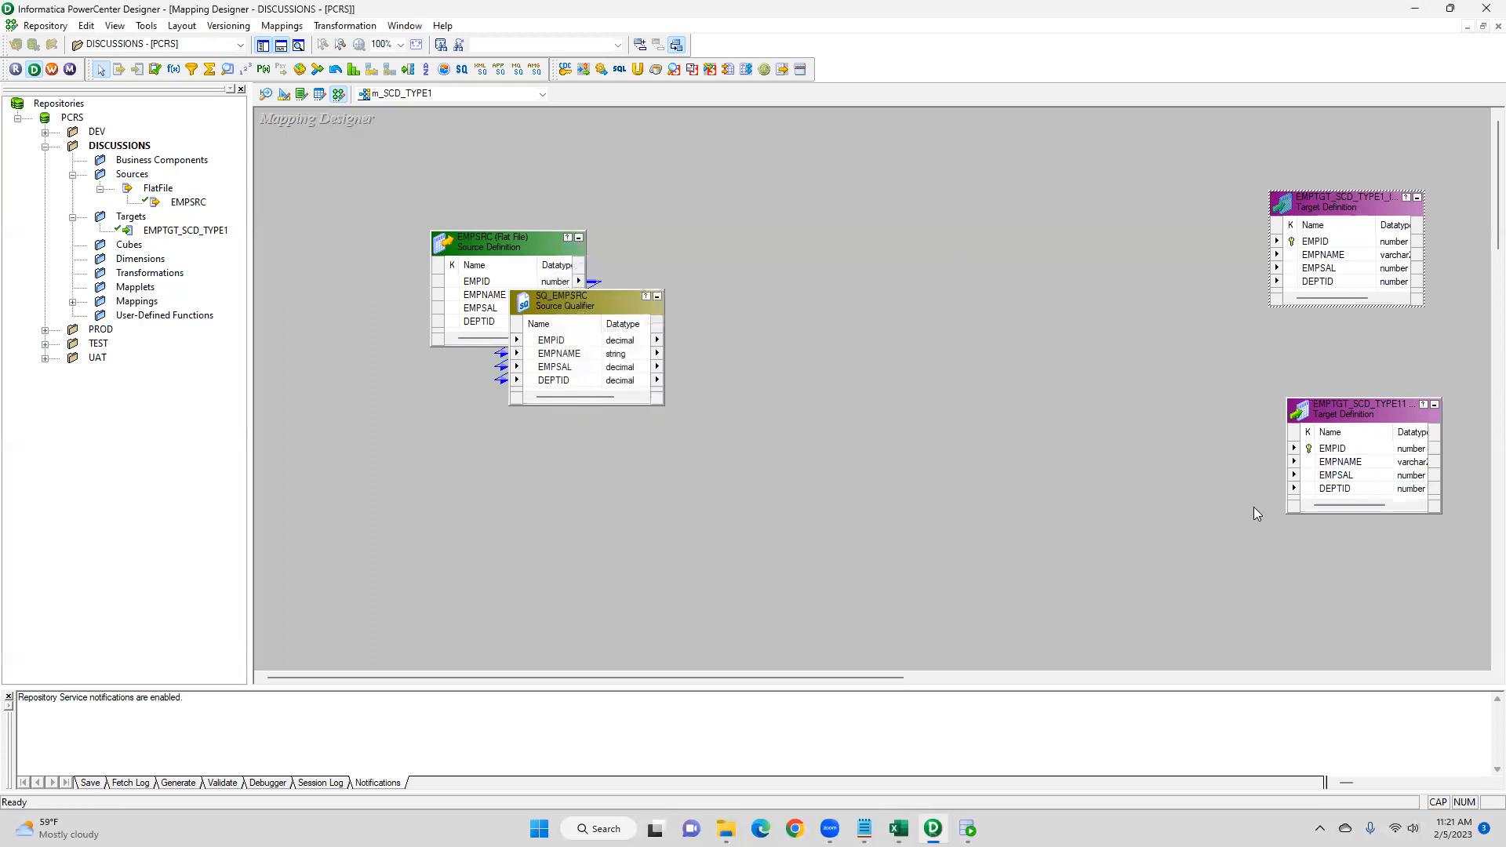
- Rename the second target instance to EMPTGT_SCD_TYPE1_UPDATE and widen both target boxes
{"action": "double_click", "coordinate": [1326, 416]}
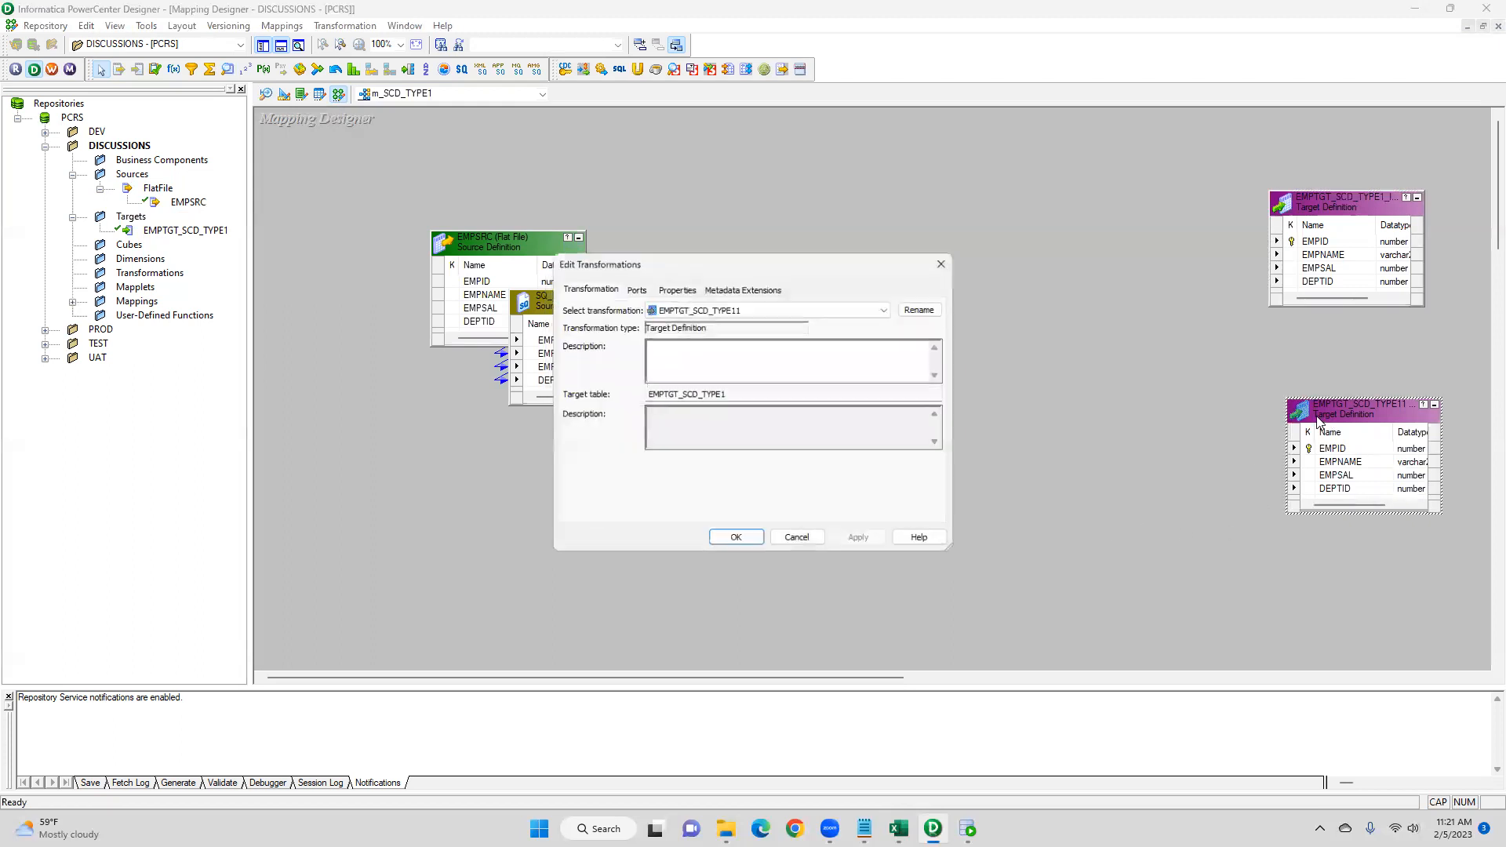
{"action": "left_click", "coordinate": [922, 314]}
{"action": "left_click", "coordinate": [753, 413]}
{"action": "type", "text": "_UPDATE"}
{"action": "left_click", "coordinate": [874, 392]}
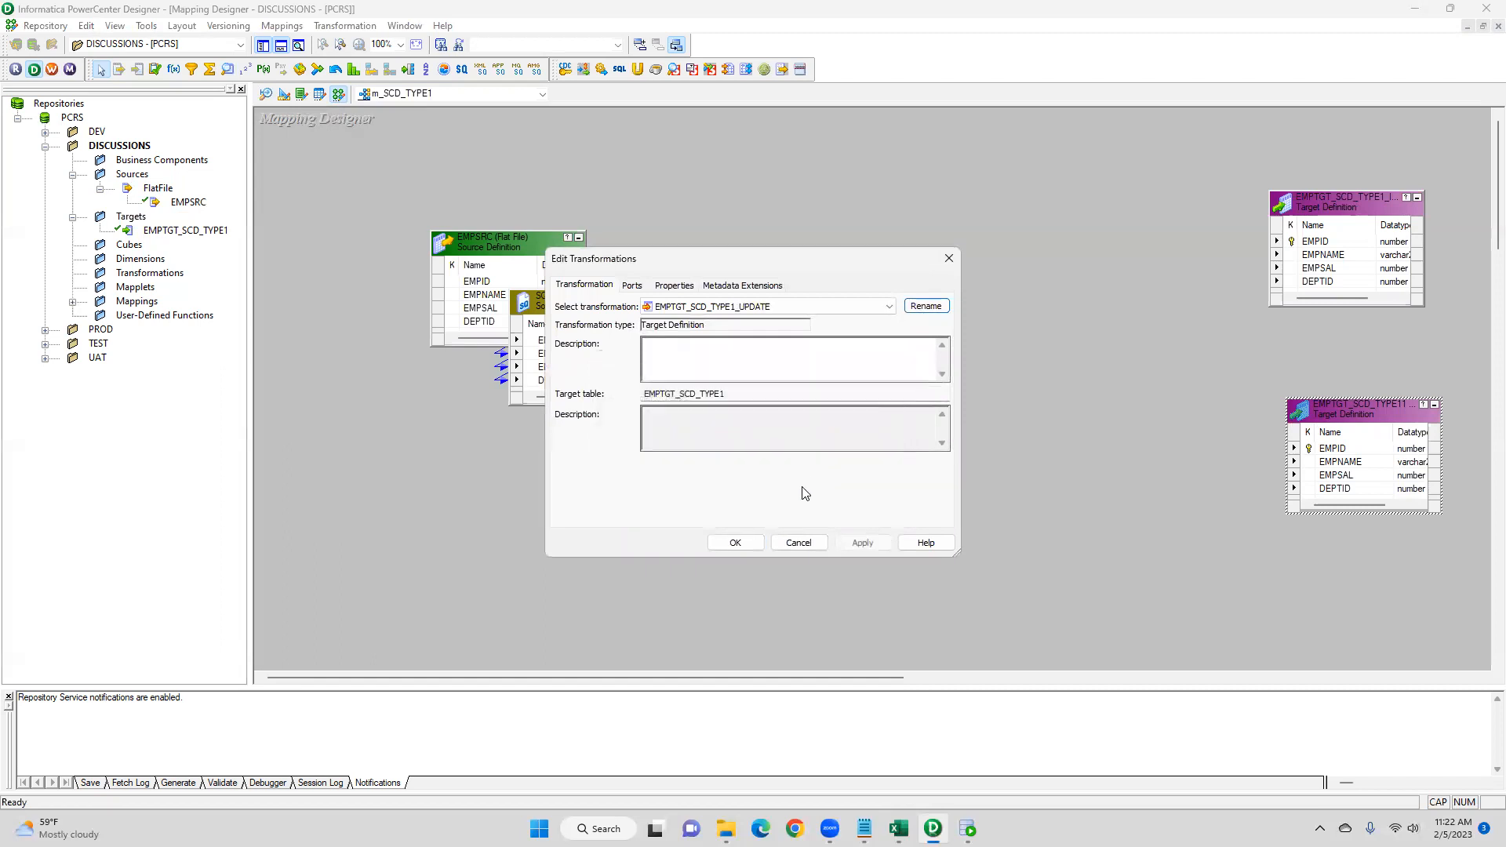
{"action": "left_click", "coordinate": [735, 543]}
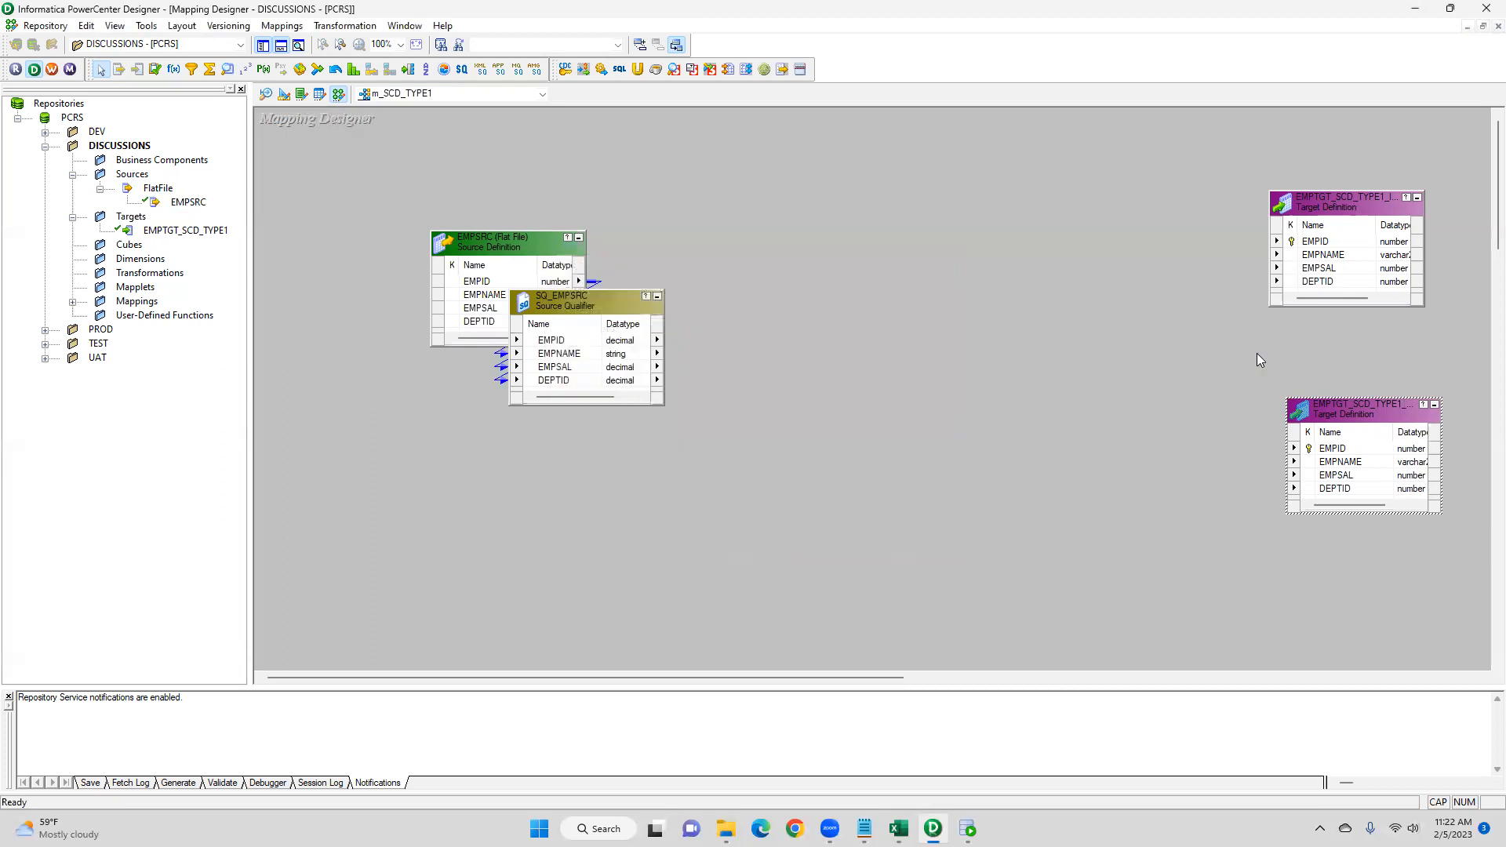
{"action": "left_click_drag", "start_coordinate": [1270, 188], "coordinate": [1178, 167]}
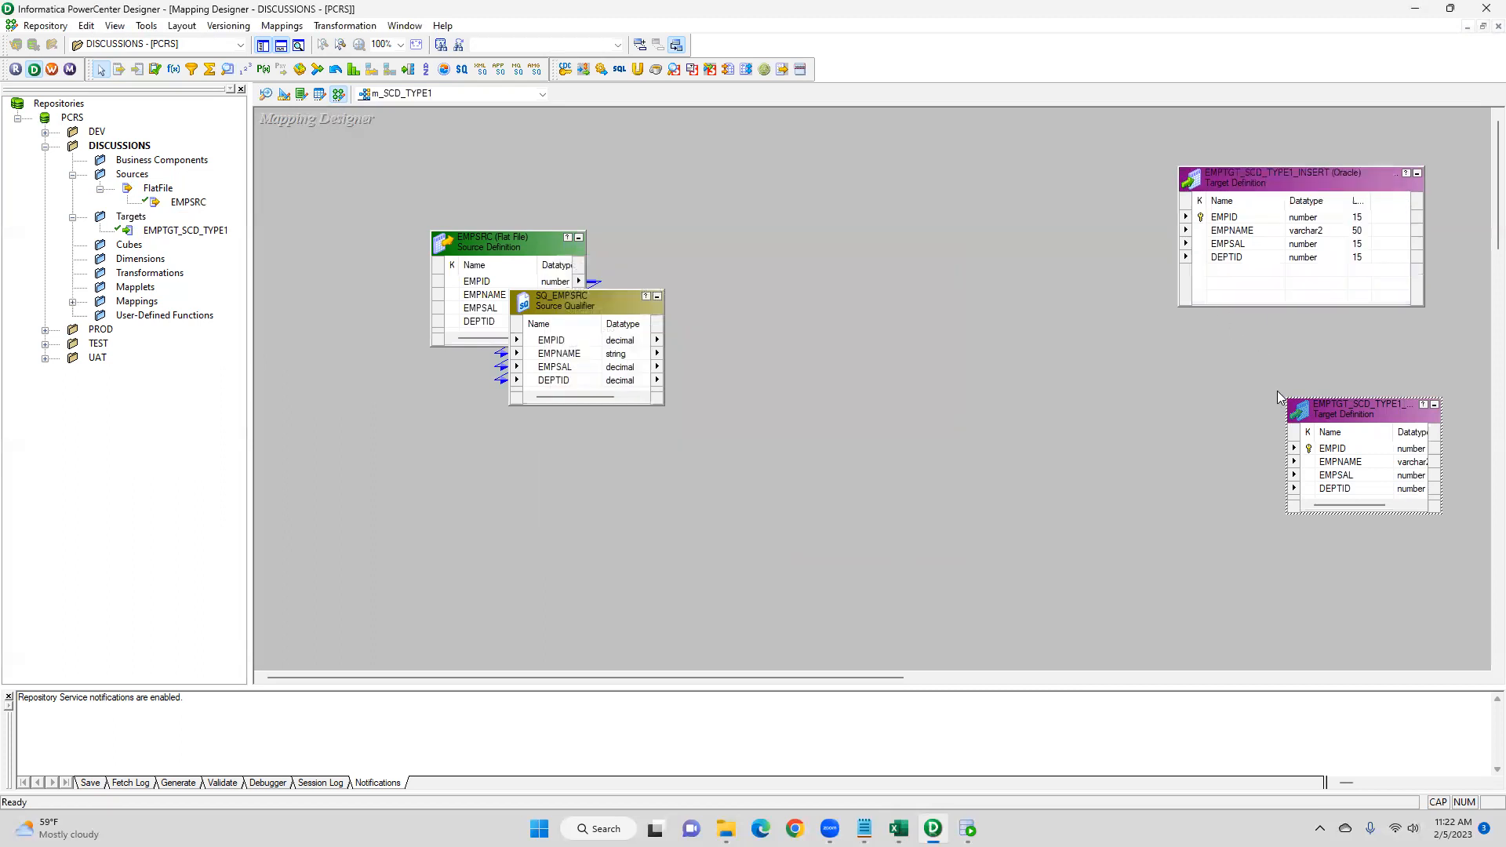
{"action": "left_click_drag", "start_coordinate": [1284, 400], "coordinate": [1182, 387]}
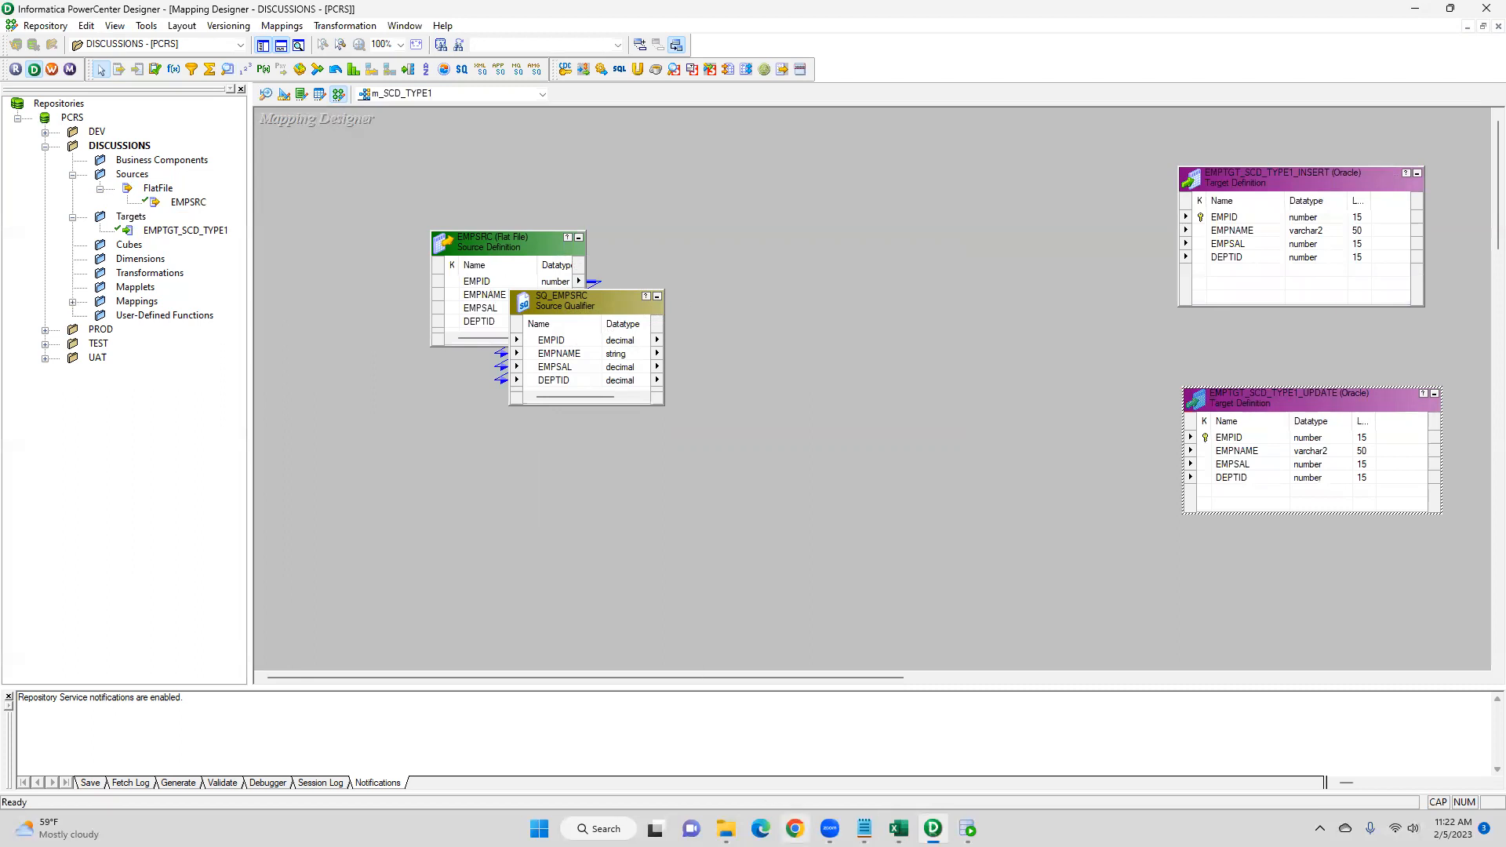
- Switch to the Excel sheet to review the insert/update cases, then return to the Designer
{"action": "left_click", "coordinate": [899, 828]}
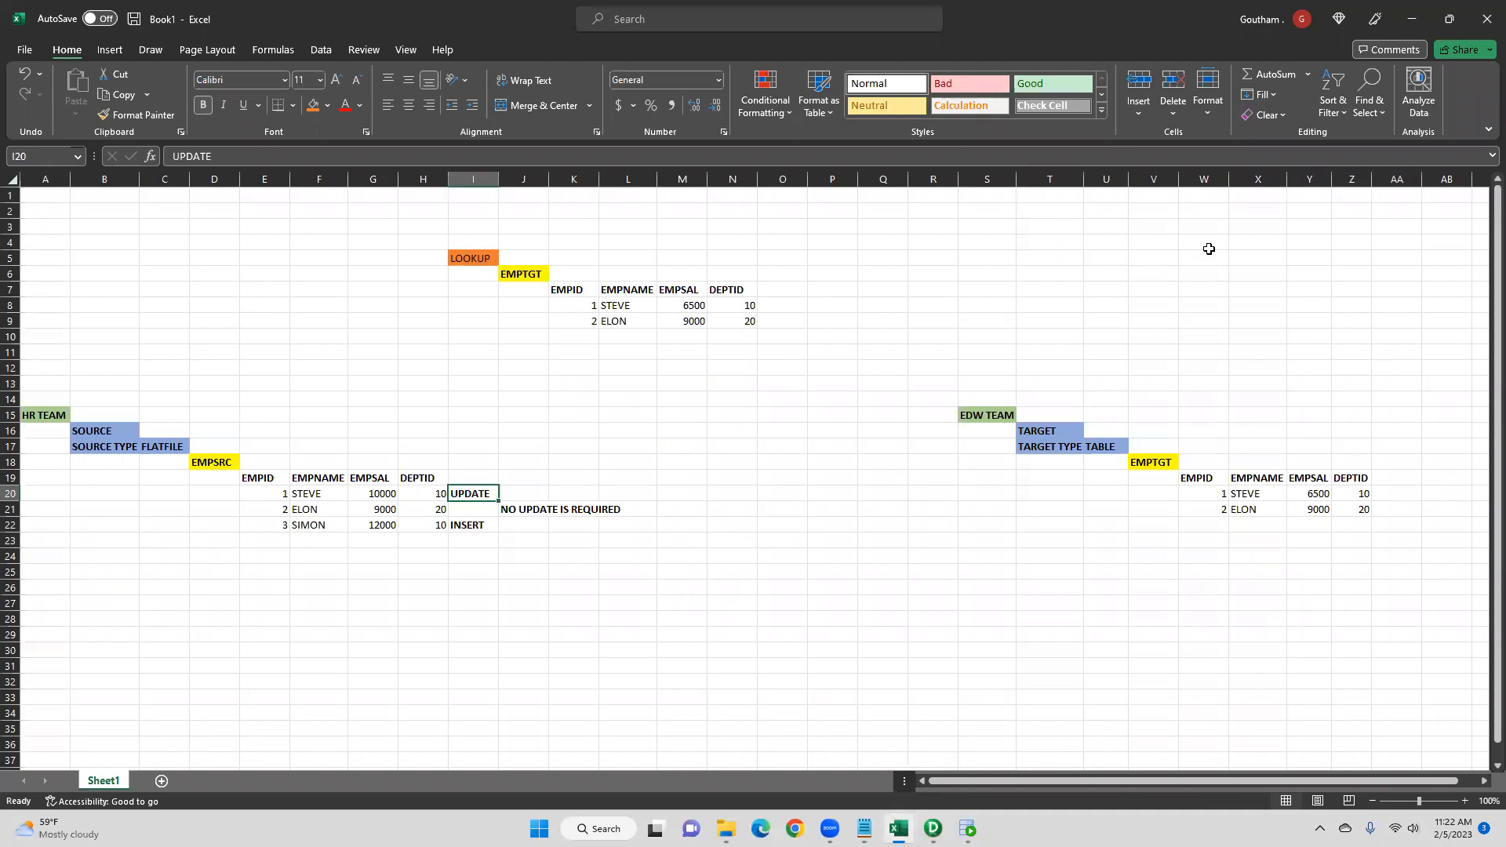
{"action": "left_click", "coordinate": [1447, 19]}
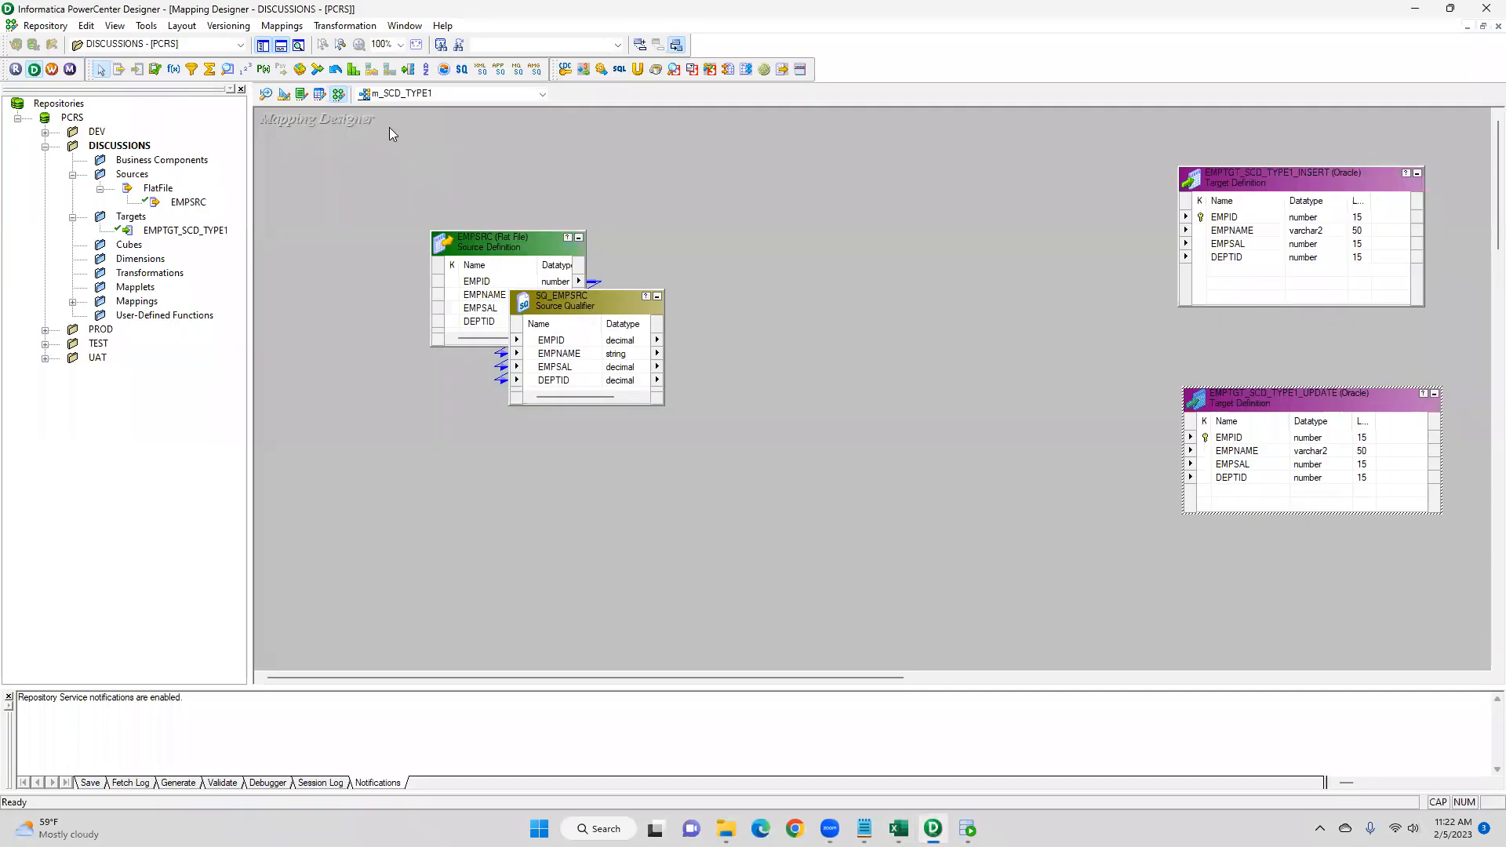
{"action": "key", "text": "alt+Tab"}
- Create a Lookup transformation named LKPTRANS_EMPID on the EMPTGT_SCD_TYPE1 target table
{"action": "left_click", "coordinate": [346, 26]}
{"action": "left_click", "coordinate": [345, 66]}
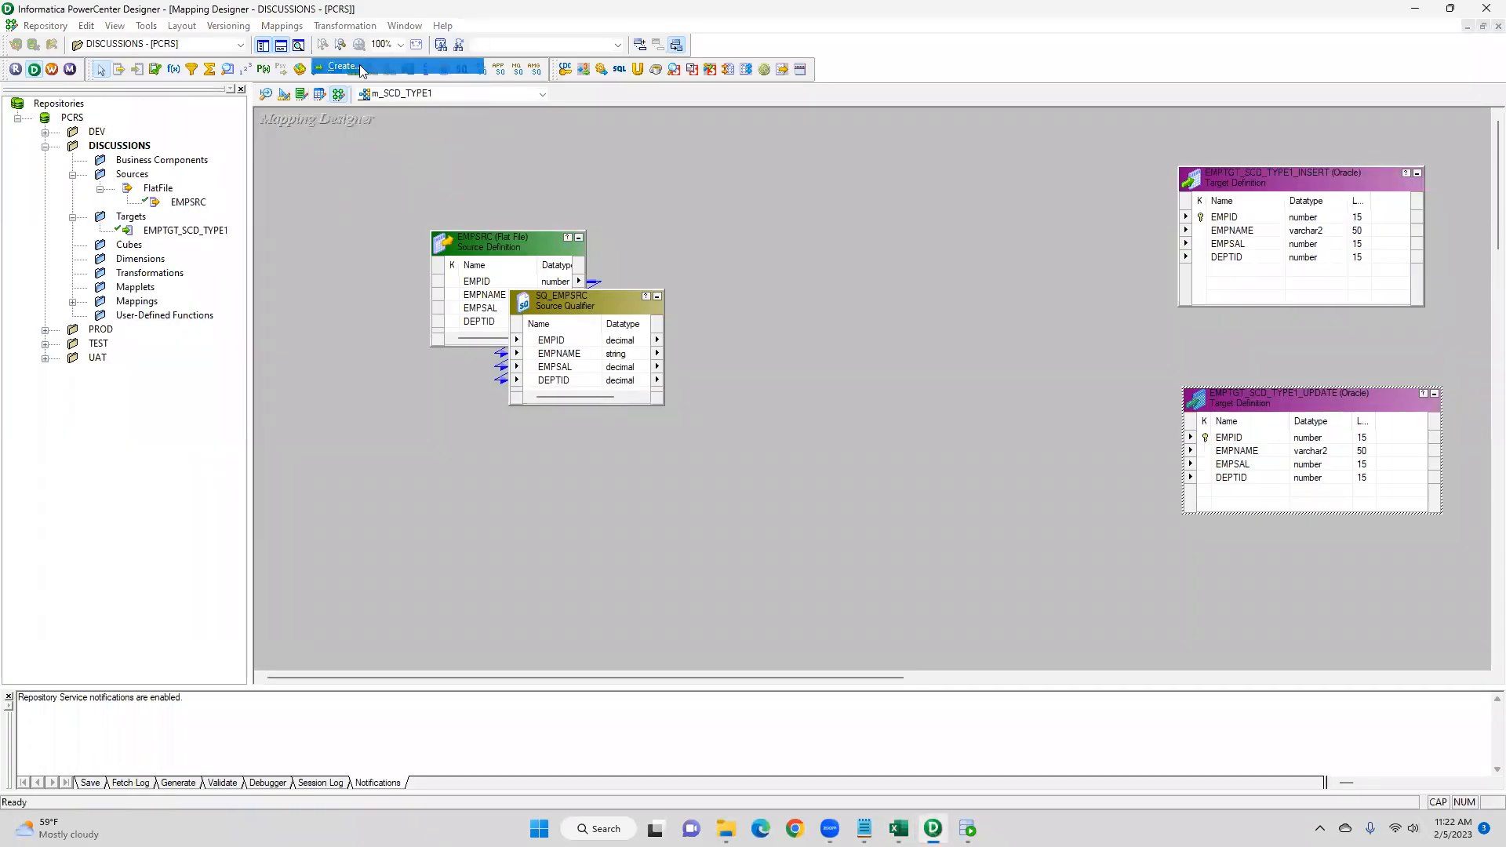
{"action": "left_click", "coordinate": [835, 377]}
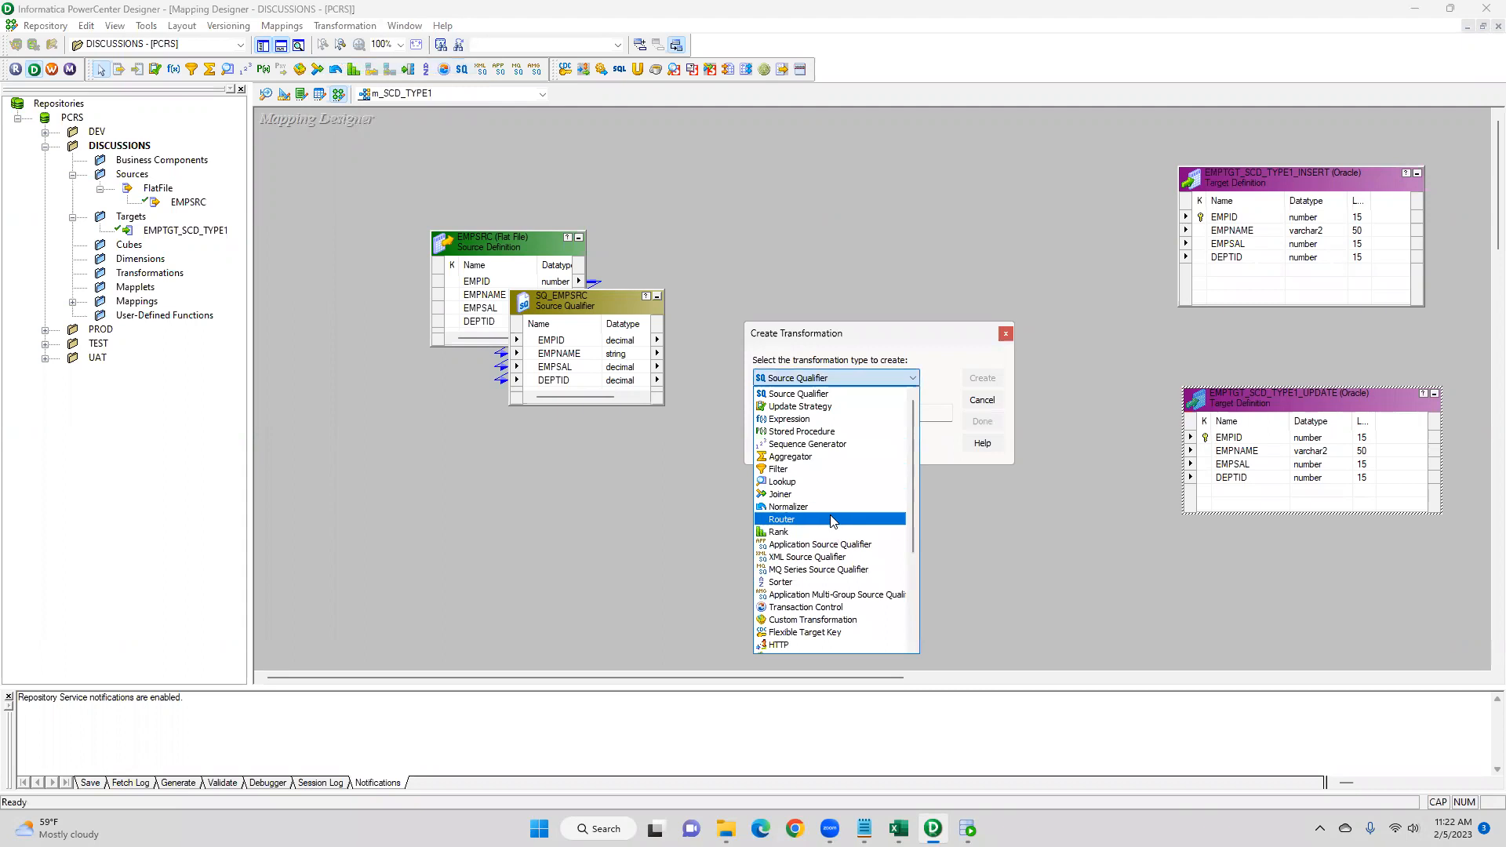
{"action": "left_click", "coordinate": [784, 482]}
{"action": "left_click", "coordinate": [799, 414]}
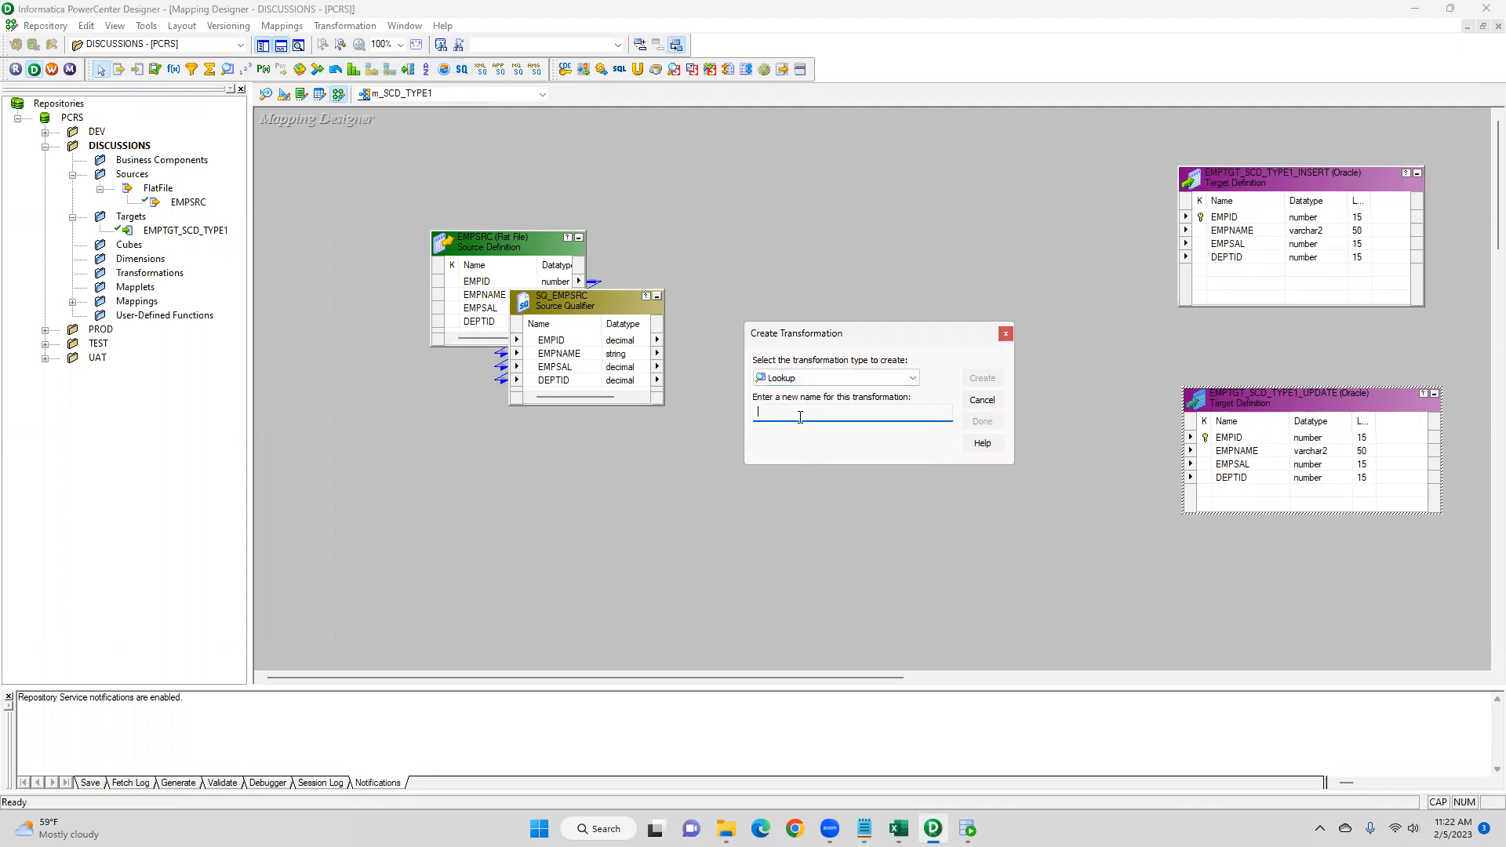
{"action": "type", "text": "LKPTRANS_EMPID"}
{"action": "left_click", "coordinate": [982, 380]}
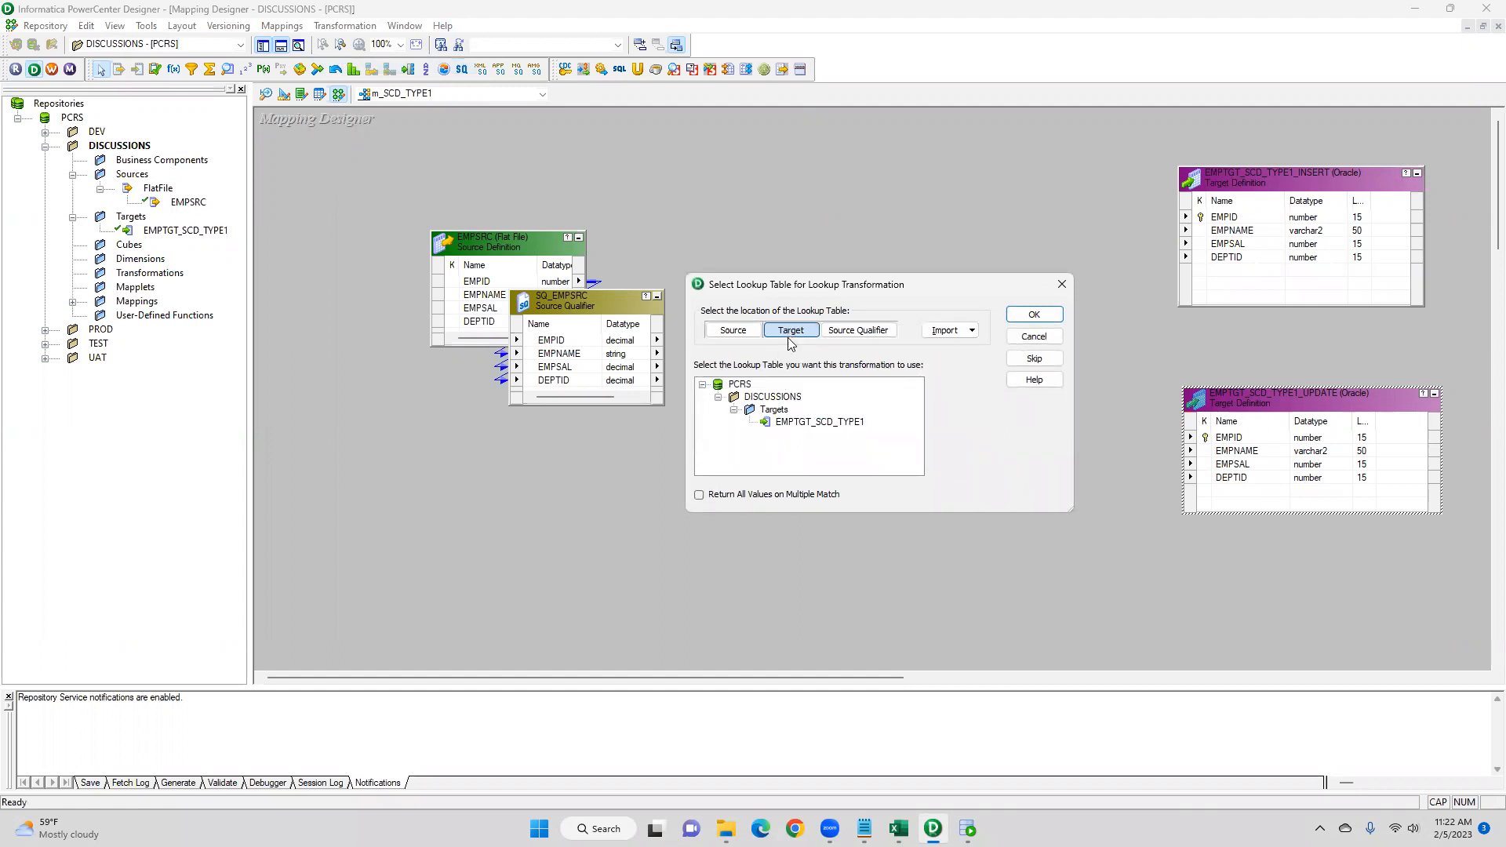
{"action": "left_click", "coordinate": [791, 424]}
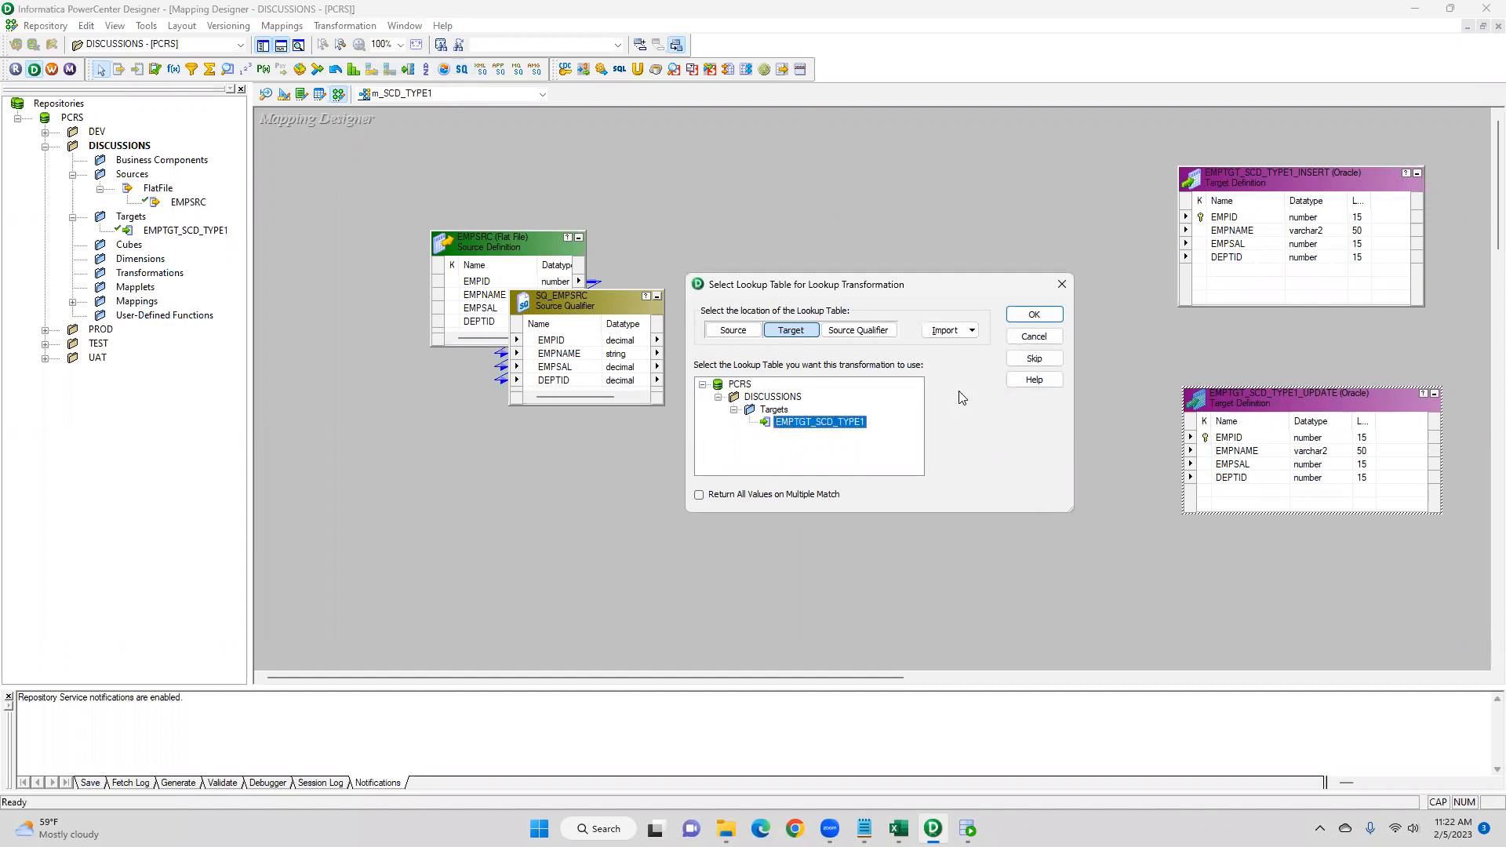
{"action": "left_click", "coordinate": [1034, 316]}
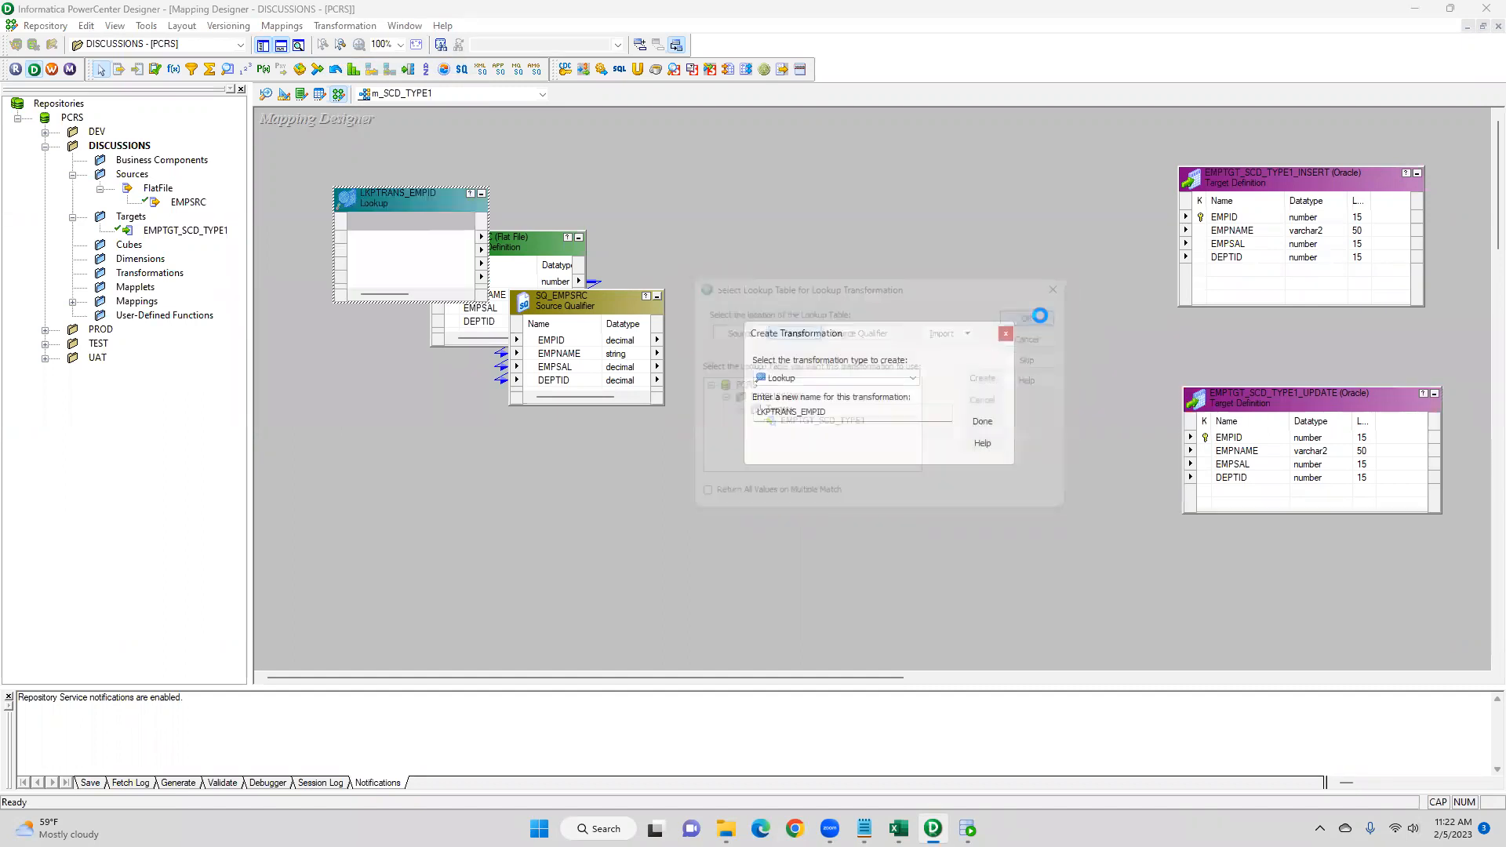
{"action": "left_click", "coordinate": [982, 421]}
- Link EMPID from the source qualifier into the lookup transformation as a new port
{"action": "left_click_drag", "start_coordinate": [397, 200], "coordinate": [757, 171]}
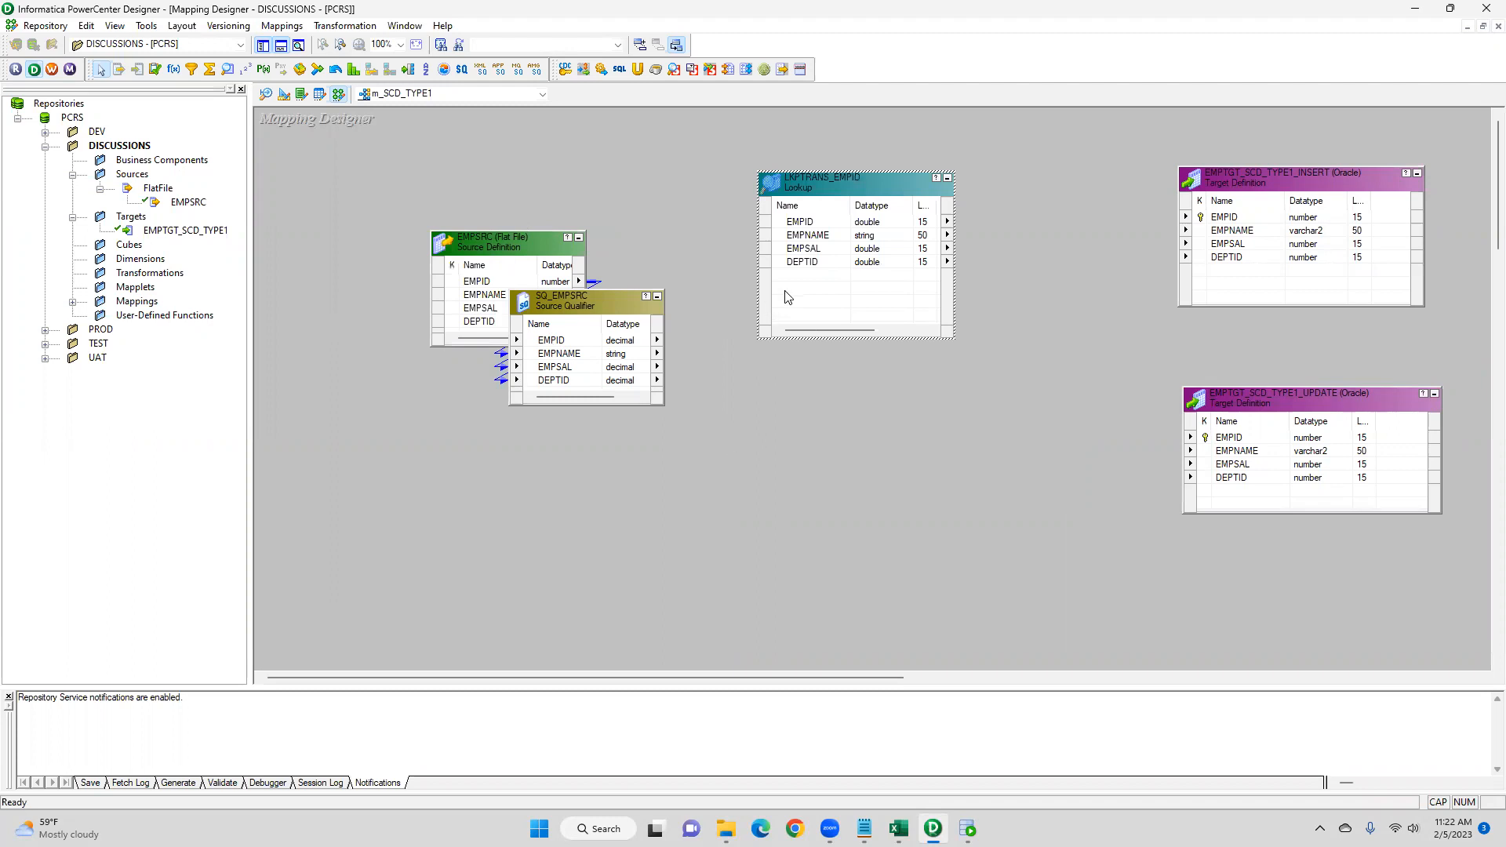
{"action": "left_click_drag", "start_coordinate": [547, 341], "coordinate": [833, 191]}
- Rename the new lookup port to in_EMPID and set its datatype to double
{"action": "double_click", "coordinate": [833, 191]}
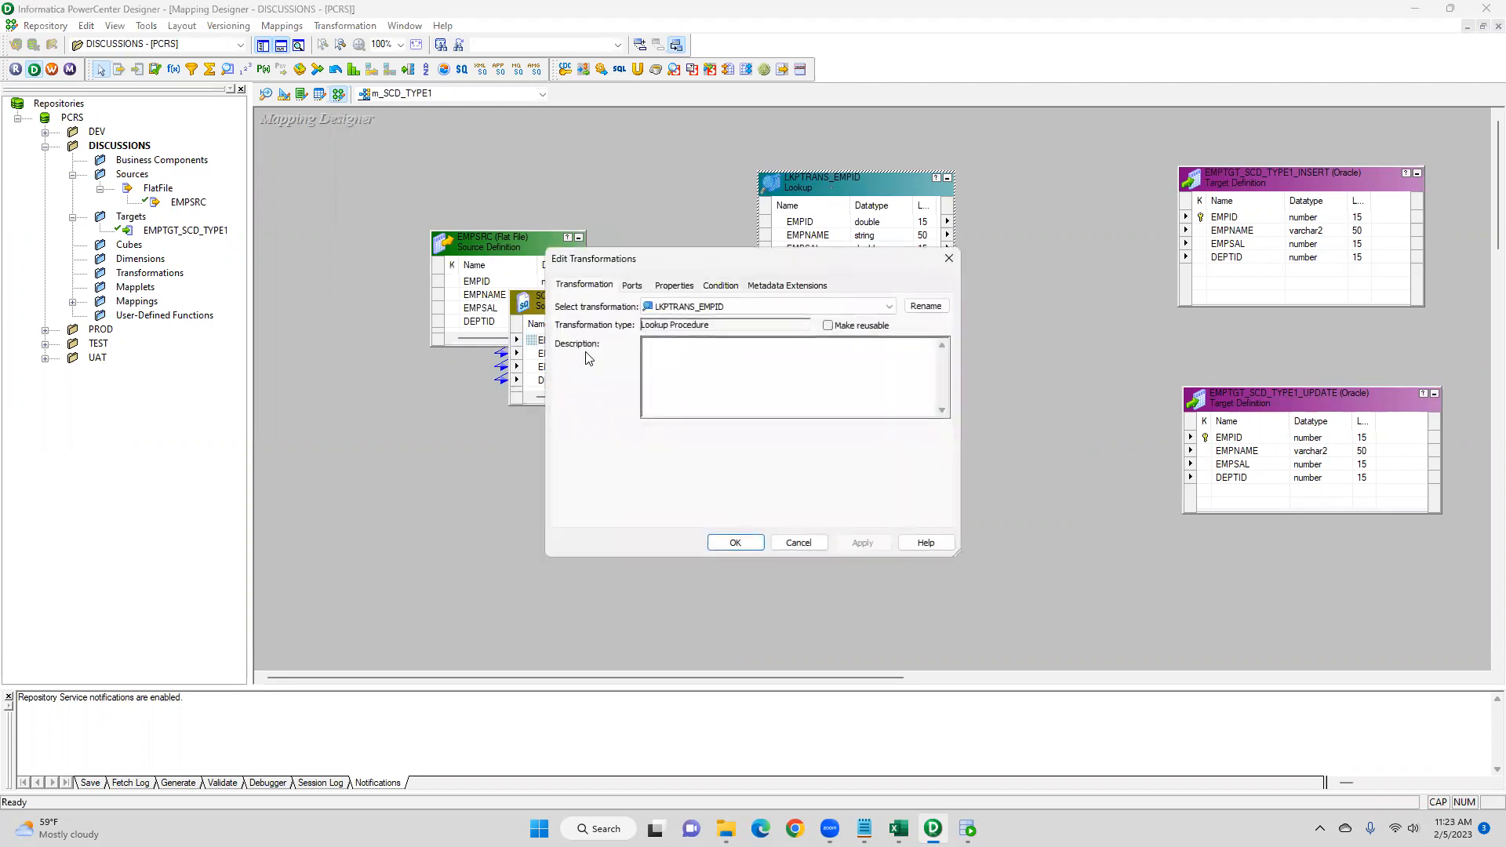
{"action": "left_click", "coordinate": [632, 285]}
{"action": "left_click", "coordinate": [621, 414]}
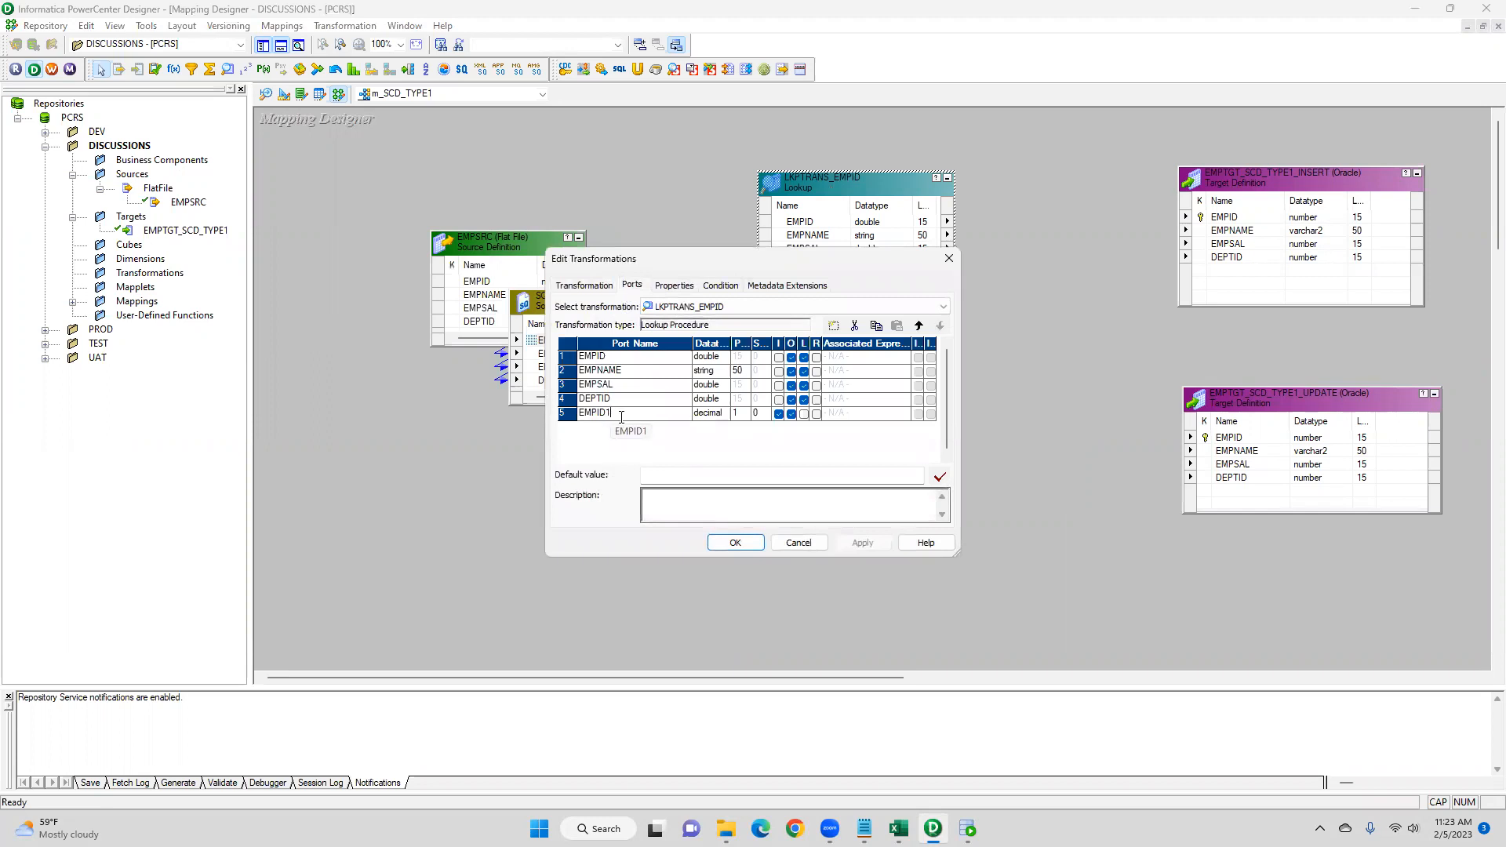
{"action": "key", "text": "Home"}
{"action": "type", "text": "IN_"}
{"action": "key", "text": "BackSpace"}
{"action": "key", "text": "BackSpace"}
{"action": "key", "text": "BackSpace"}
{"action": "type", "text": "in_"}
{"action": "left_click", "coordinate": [704, 416]}
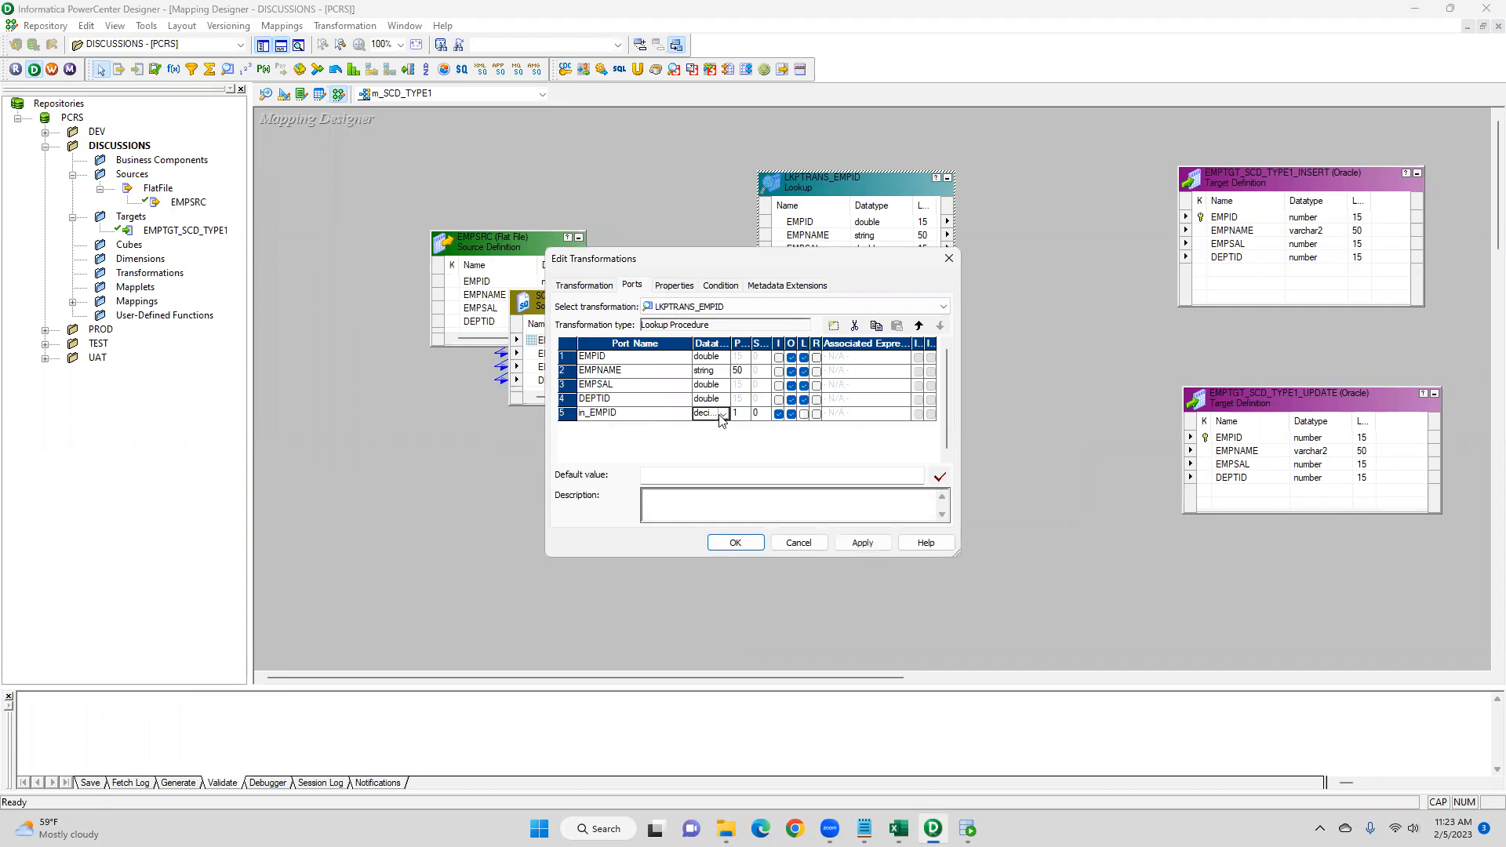
{"action": "left_click", "coordinate": [722, 414]}
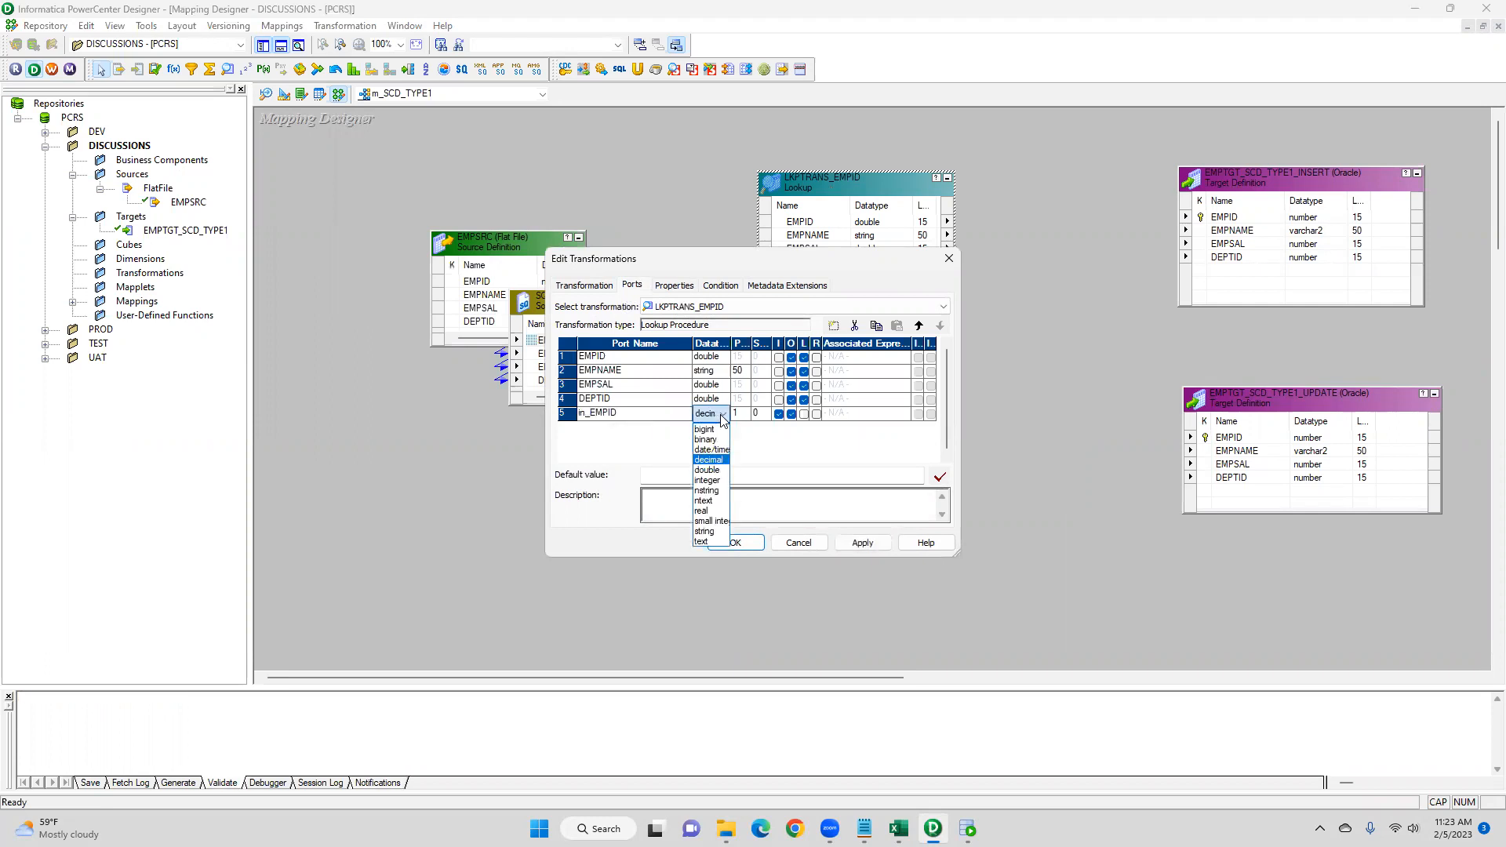
{"action": "left_click", "coordinate": [708, 470]}
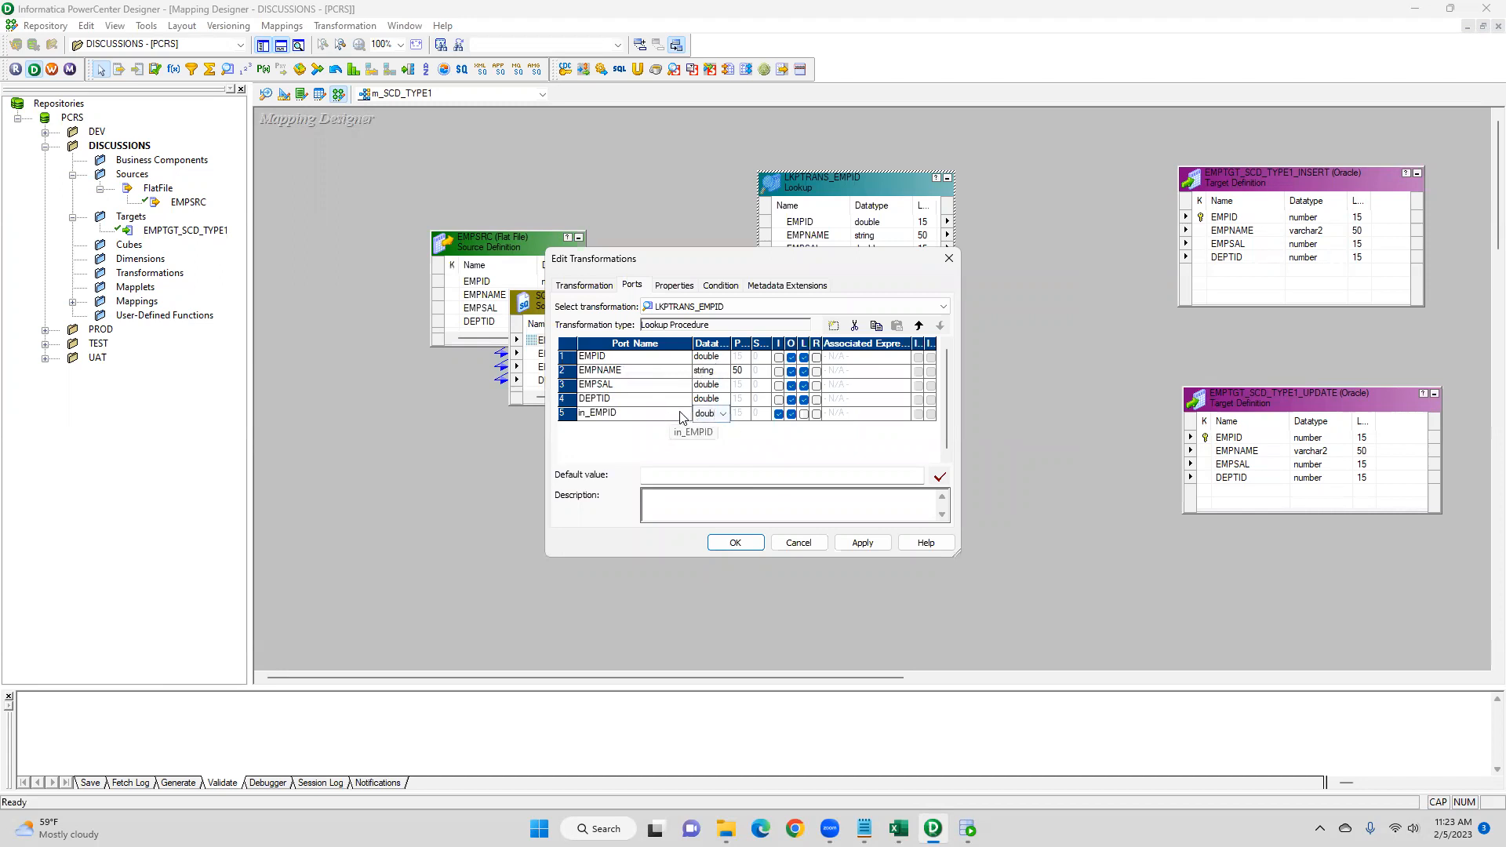
{"action": "left_click", "coordinate": [719, 415]}
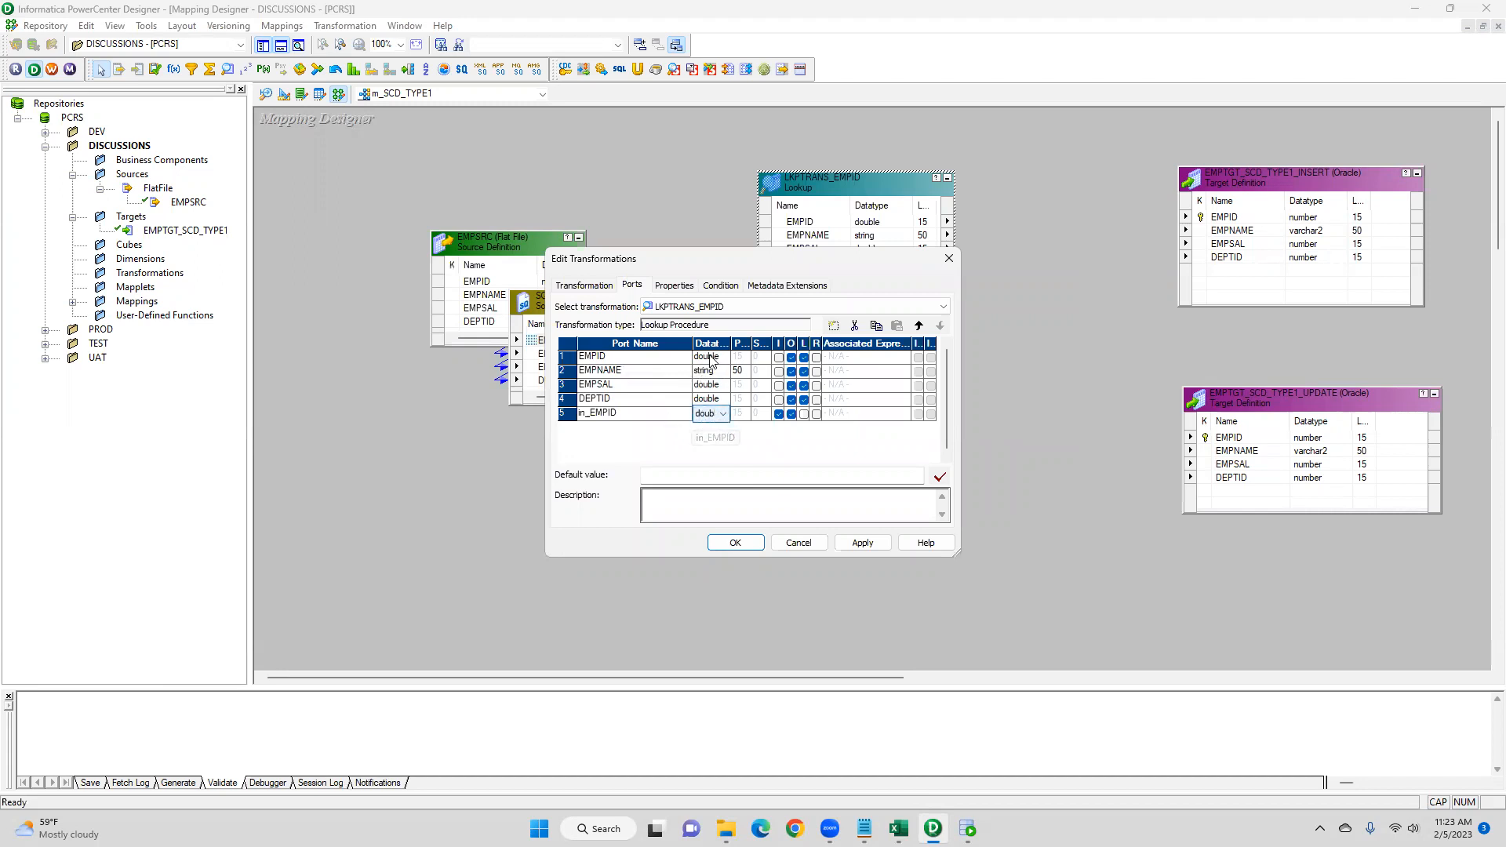
- Add the lookup condition EMPID = in_EMPID and apply the changes
{"action": "left_click", "coordinate": [716, 288]}
{"action": "left_click", "coordinate": [834, 326]}
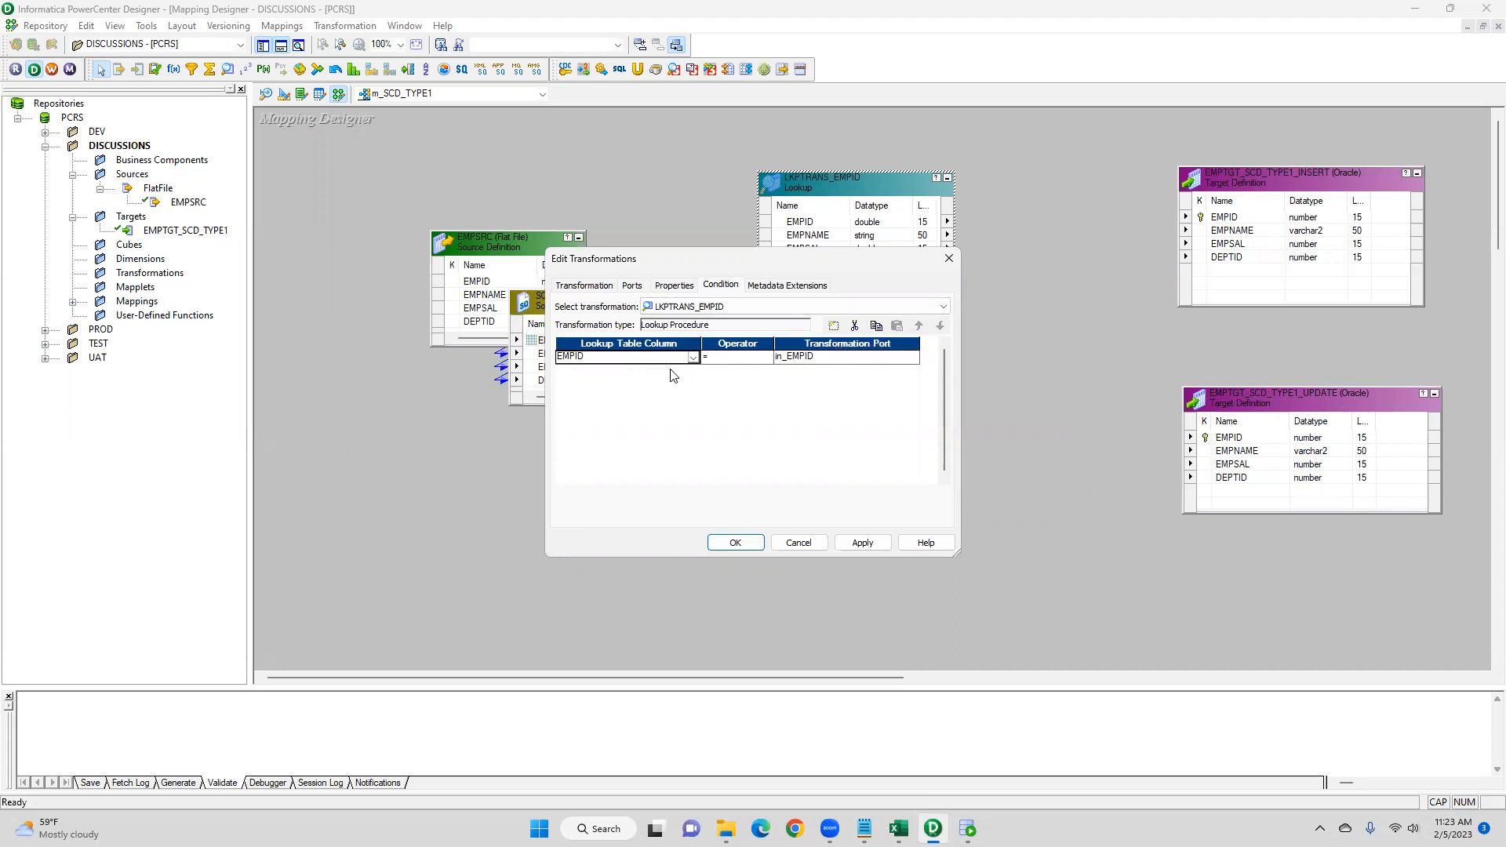
{"action": "left_click", "coordinate": [632, 286]}
{"action": "left_click", "coordinate": [863, 542]}
{"action": "left_click", "coordinate": [736, 542]}
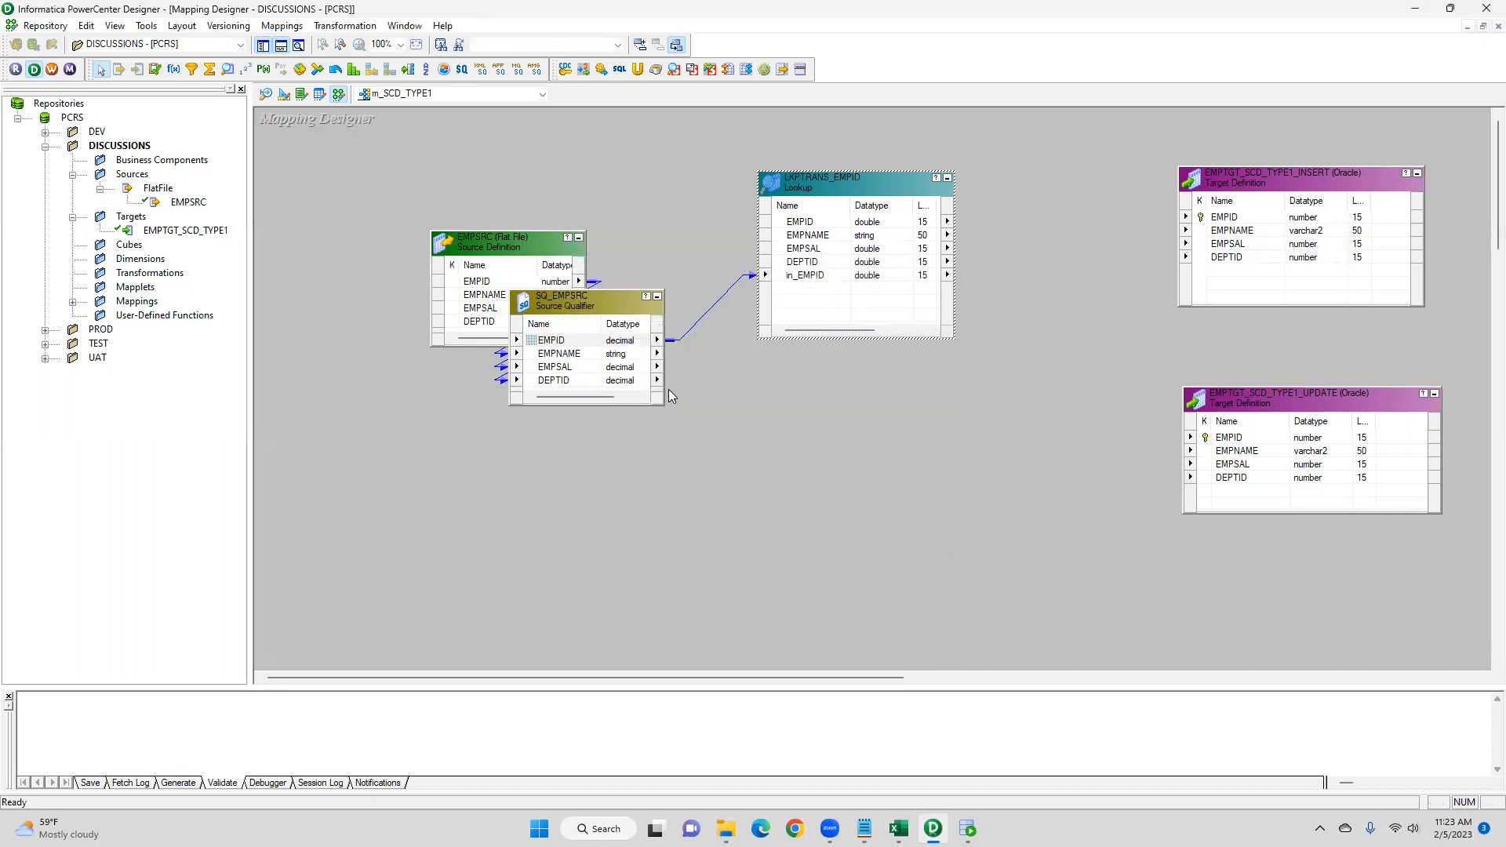
- Rearrange the source, source qualifier and lookup transformation on the canvas
{"action": "left_click", "coordinate": [475, 241]}
{"action": "left_click_drag", "start_coordinate": [475, 241], "coordinate": [345, 225]}
{"action": "left_click_drag", "start_coordinate": [567, 295], "coordinate": [549, 227]}
{"action": "left_click_drag", "start_coordinate": [821, 177], "coordinate": [780, 161]}
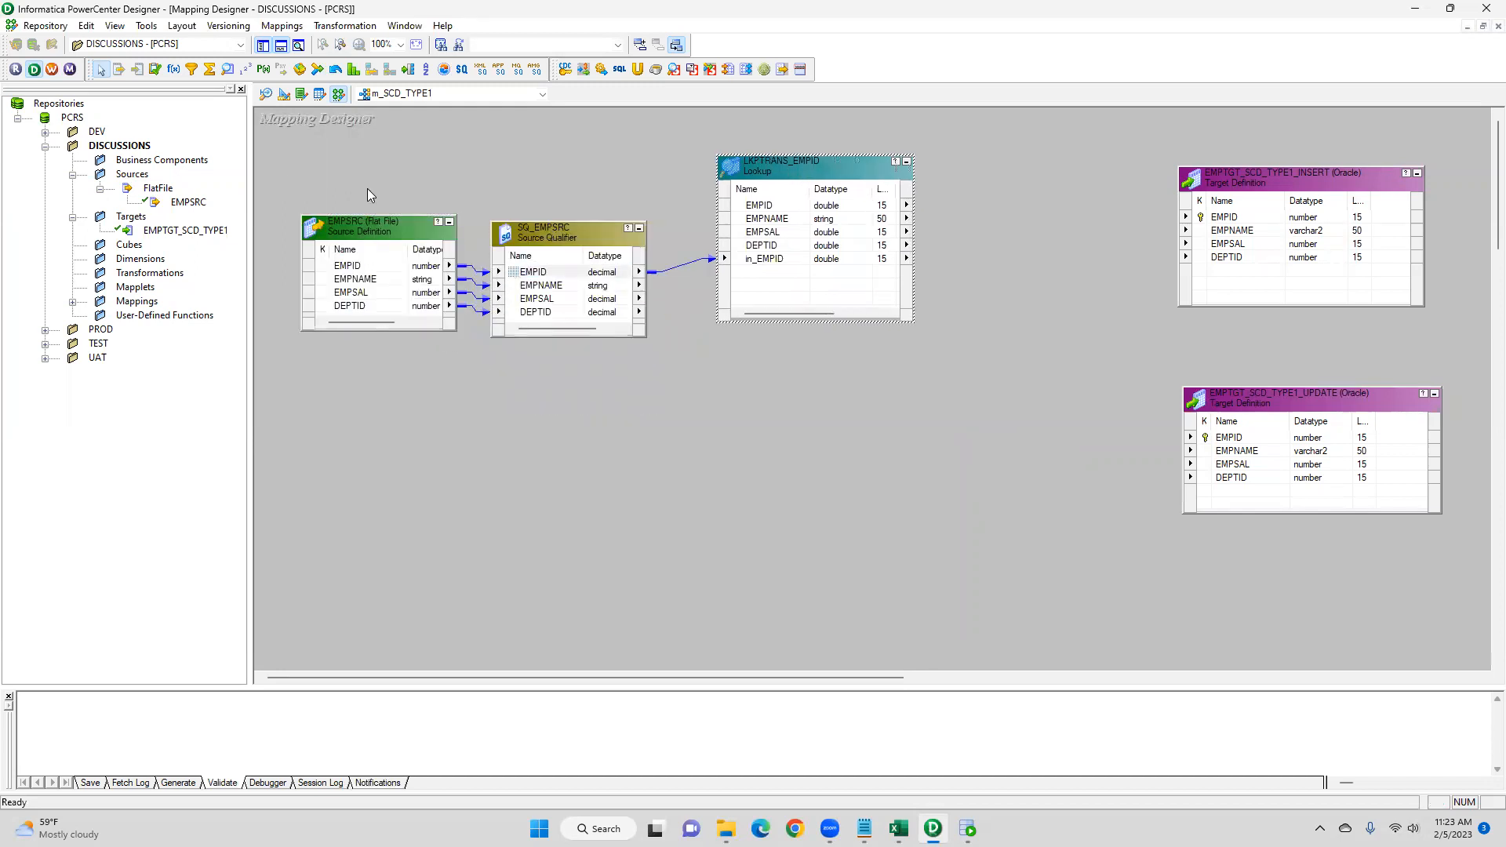
- Create an Expression transformation on the canvas below the lookup
{"action": "left_click", "coordinate": [345, 26]}
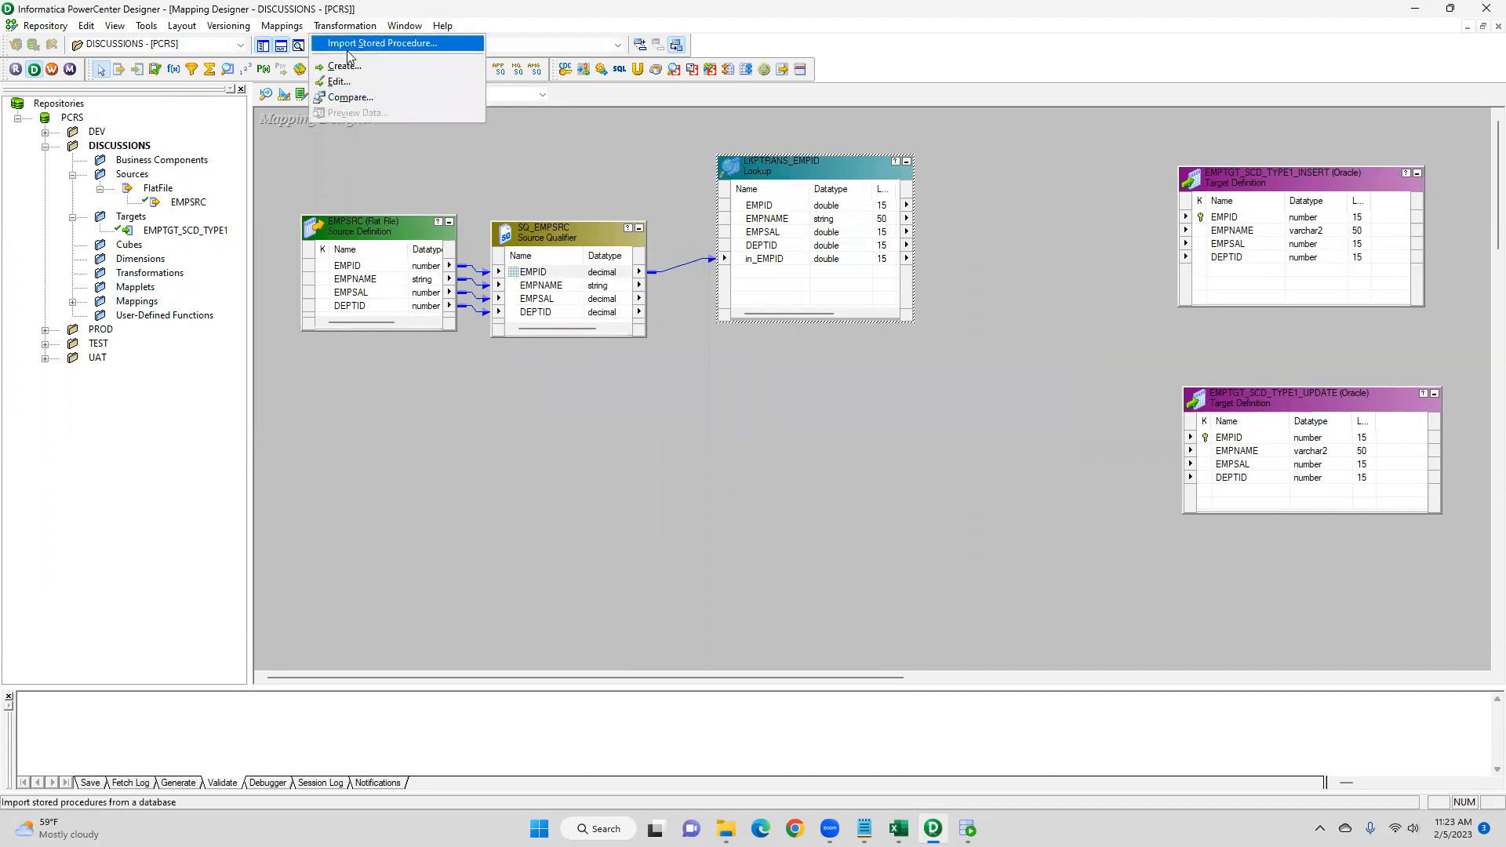
{"action": "left_click", "coordinate": [272, 139]}
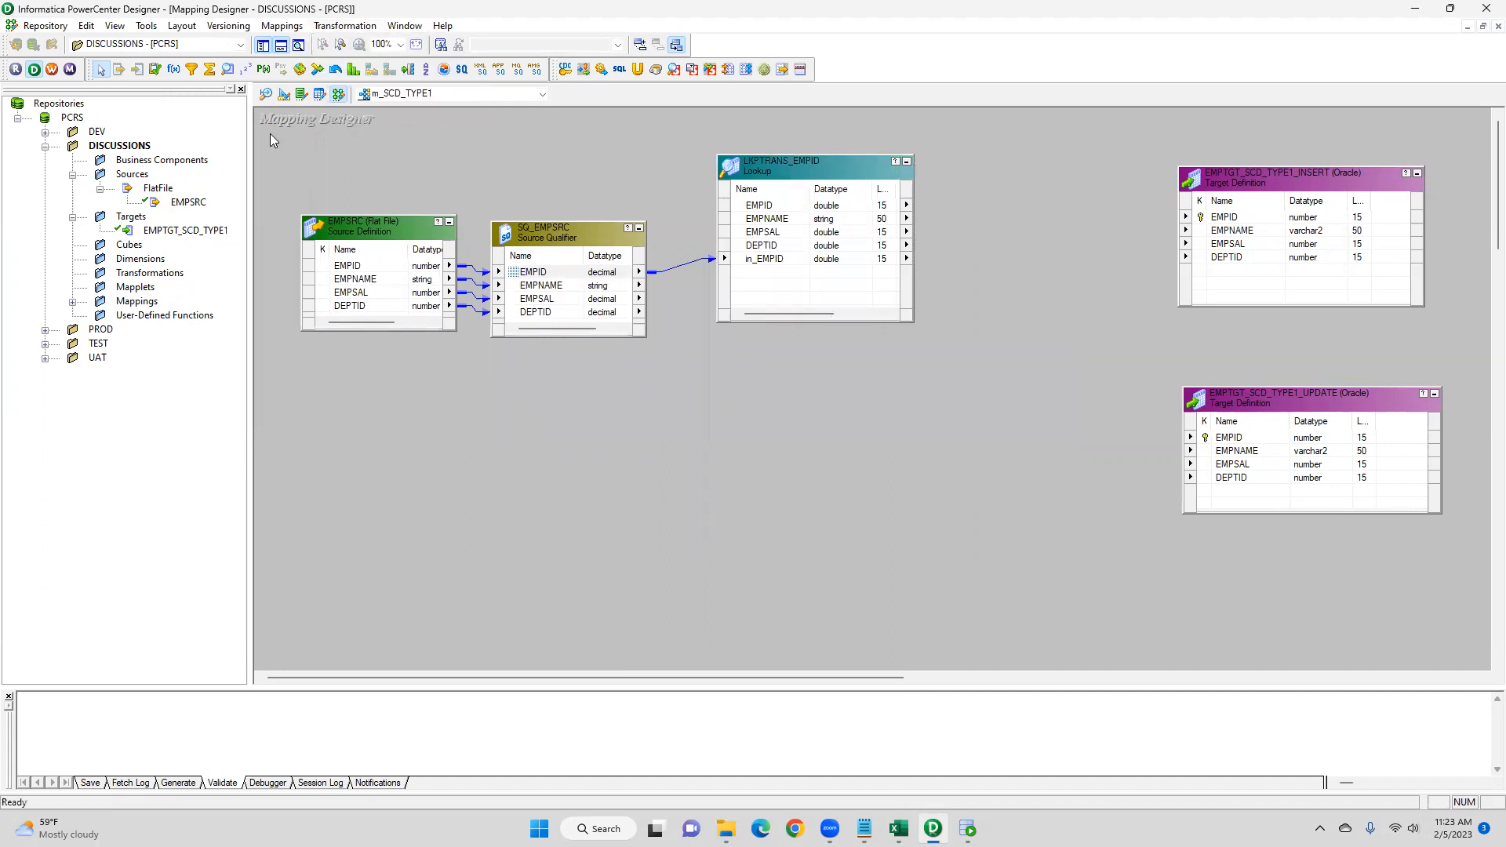
{"action": "left_click", "coordinate": [174, 69]}
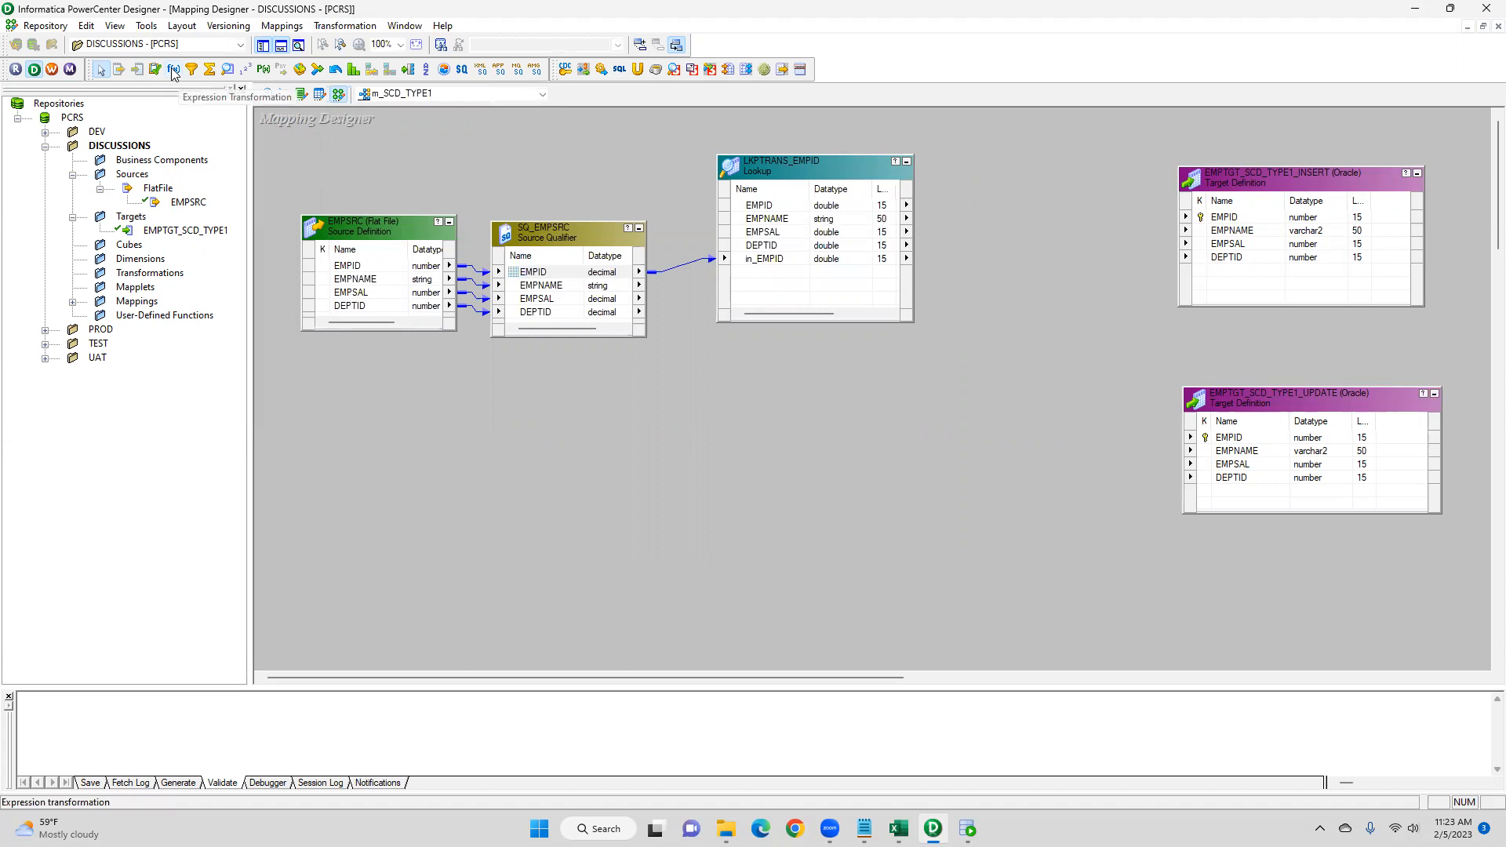
{"action": "left_click", "coordinate": [786, 397]}
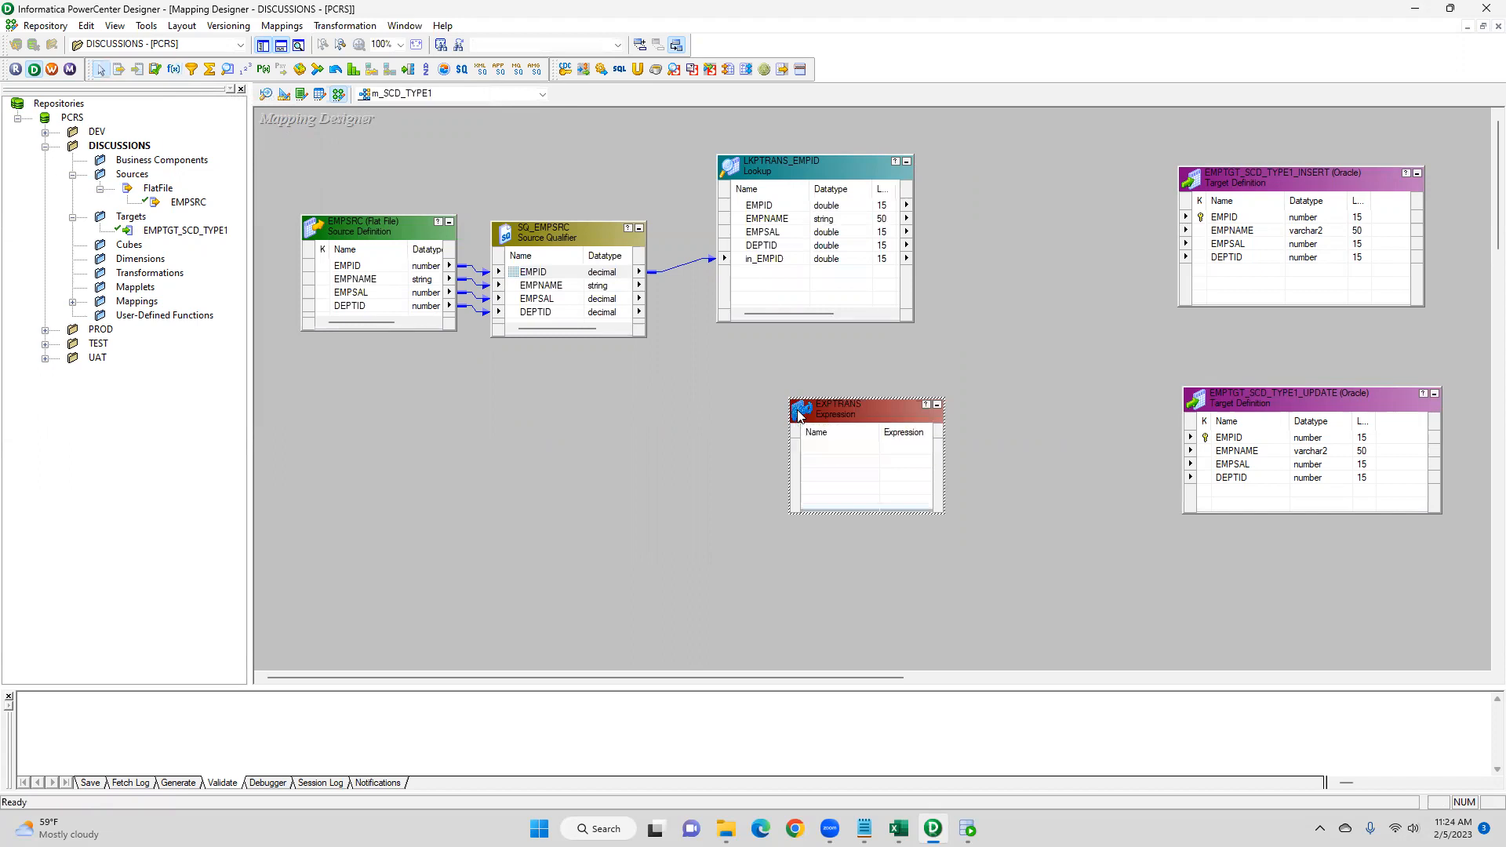
- Link all four source qualifier ports into the expression transformation
{"action": "left_click", "coordinate": [511, 272]}
{"action": "right_click", "coordinate": [509, 268]}
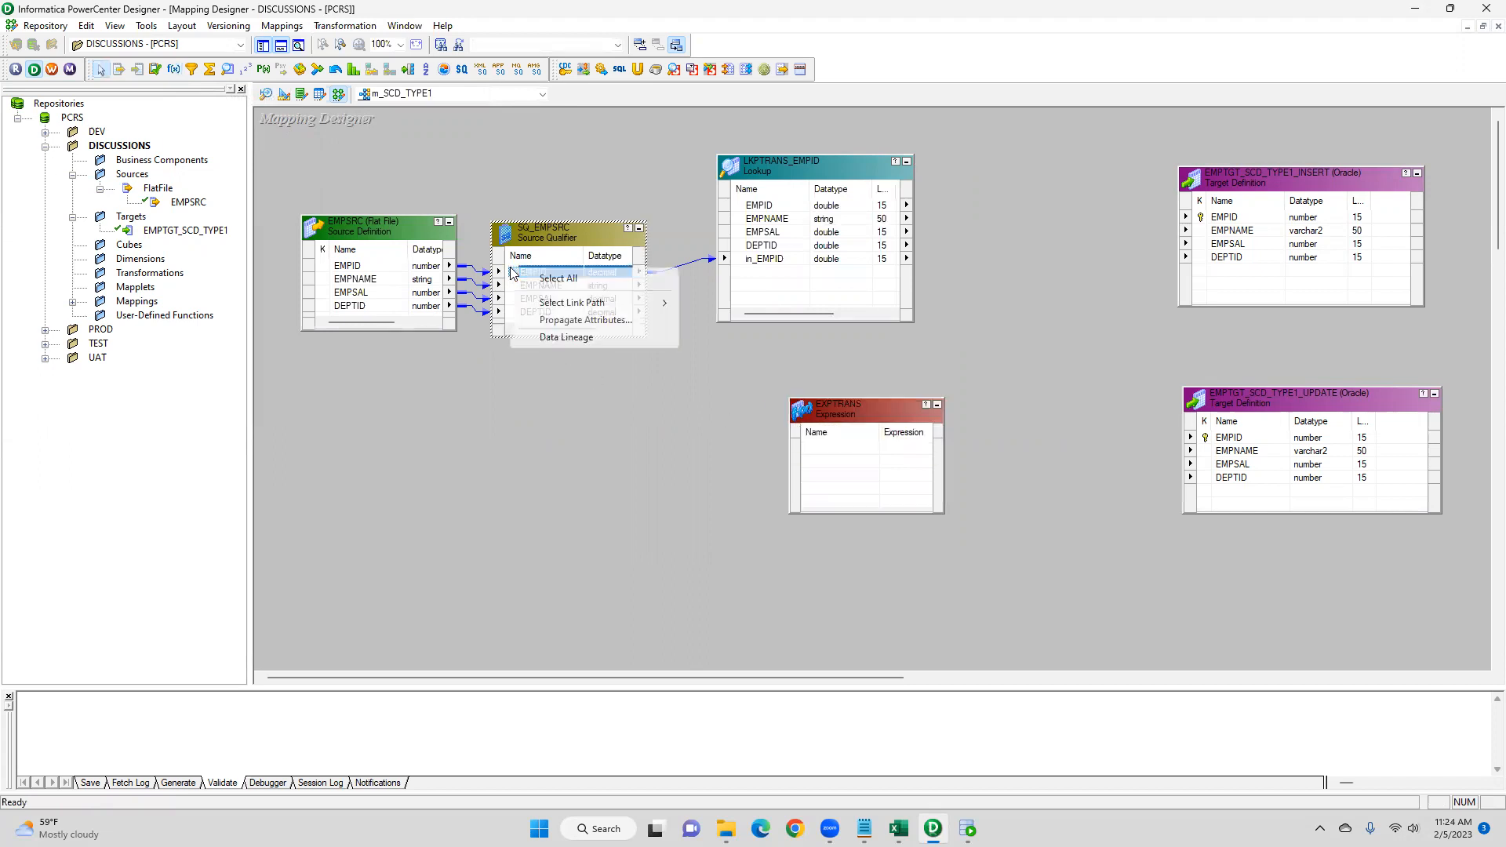
{"action": "left_click", "coordinate": [514, 278]}
{"action": "left_click_drag", "start_coordinate": [515, 274], "coordinate": [675, 431]}
- Link the lookup's EMPID, EMPNAME, EMPSAL and DEPTID ports into the expression transformation
{"action": "left_click_drag", "start_coordinate": [803, 461], "coordinate": [814, 465]}
{"action": "left_click_drag", "start_coordinate": [843, 401], "coordinate": [909, 380]}
{"action": "left_click_drag", "start_coordinate": [775, 207], "coordinate": [910, 502]}
{"action": "left_click_drag", "start_coordinate": [918, 389], "coordinate": [957, 372]}
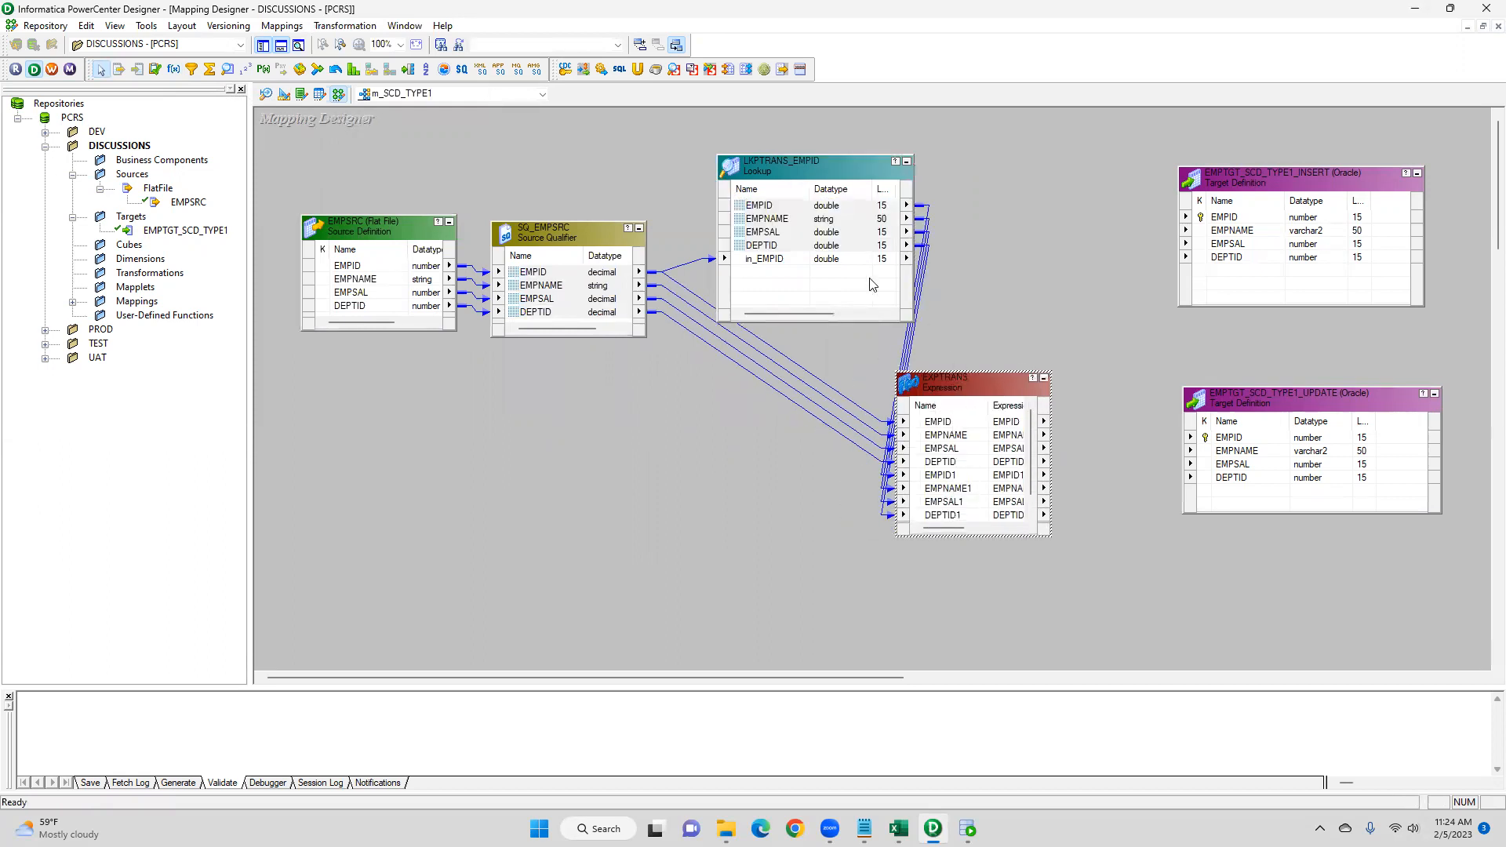
{"action": "left_click_drag", "start_coordinate": [781, 167], "coordinate": [767, 140]}
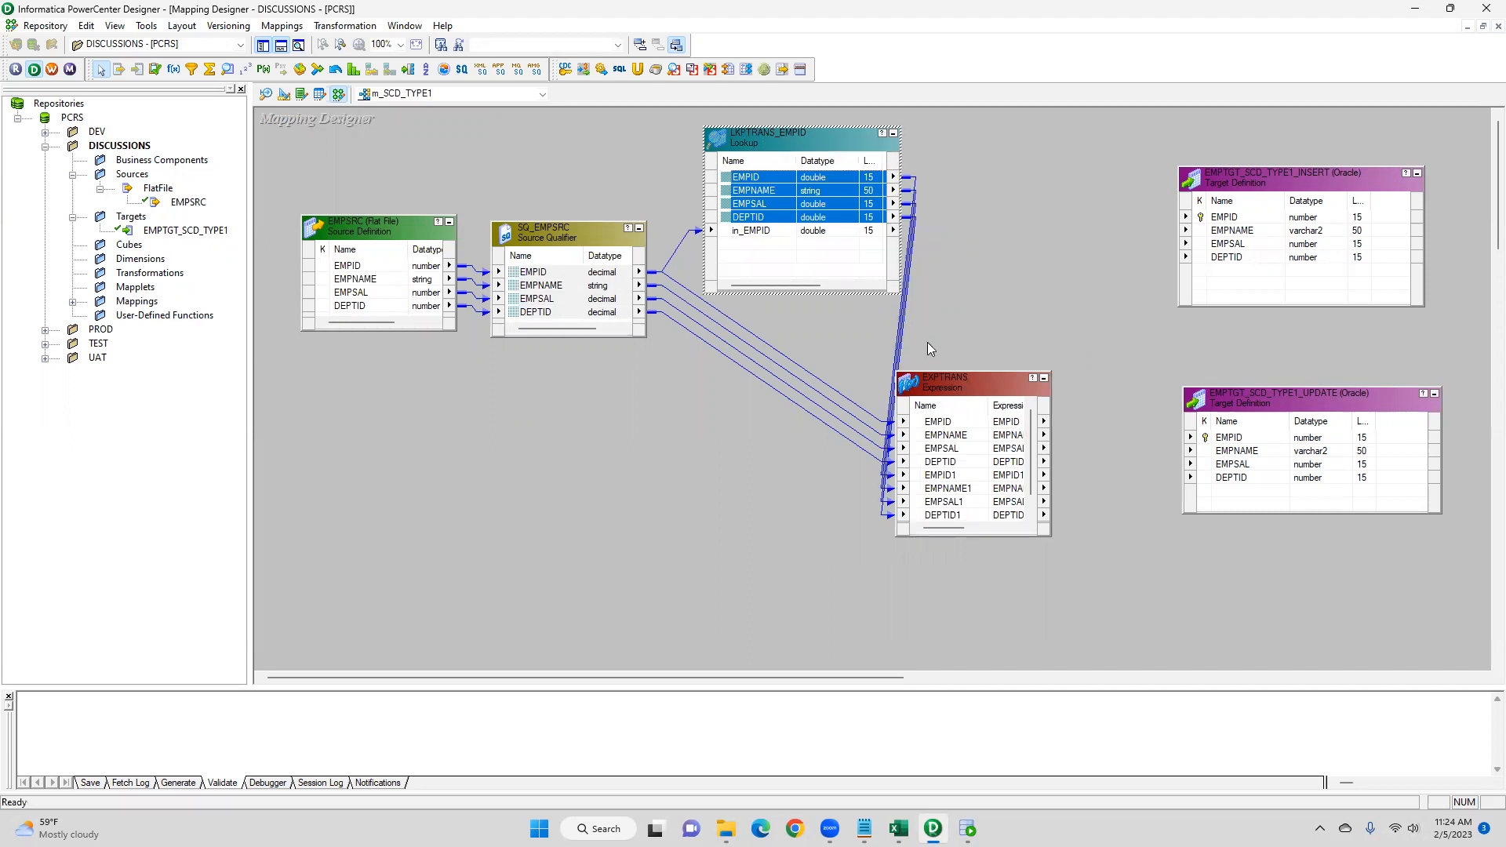
- Rename the expression's lookup ports EMPID1, EMPNAME1, EMPSAL1 and DEPTID1 to lkp_EMPID, lkp_EMPNAME, lkp_EMPSAL and lkp_DEPTID
{"action": "double_click", "coordinate": [949, 381]}
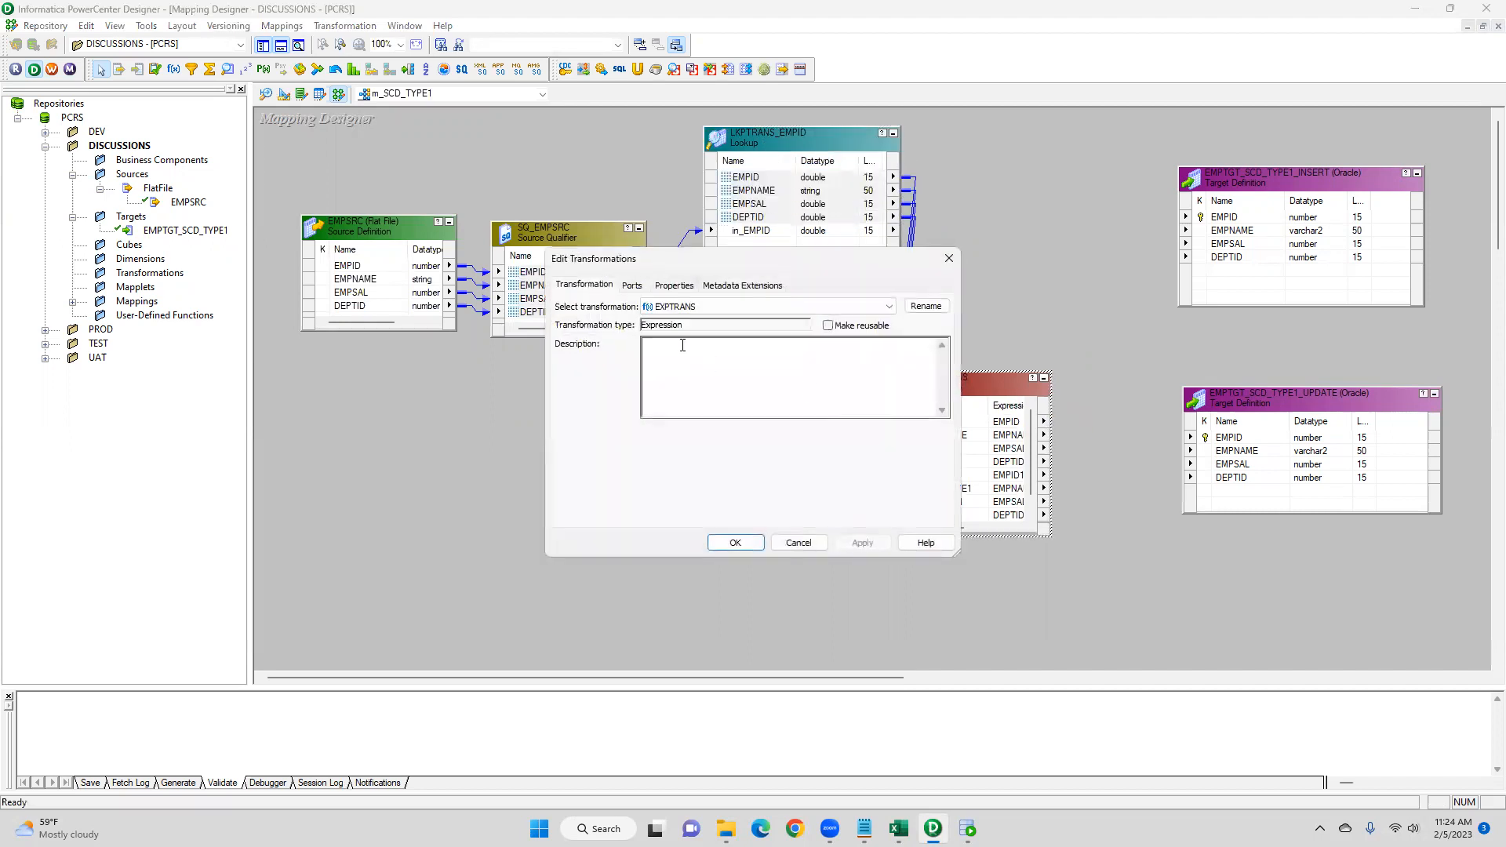
{"action": "left_click", "coordinate": [634, 286]}
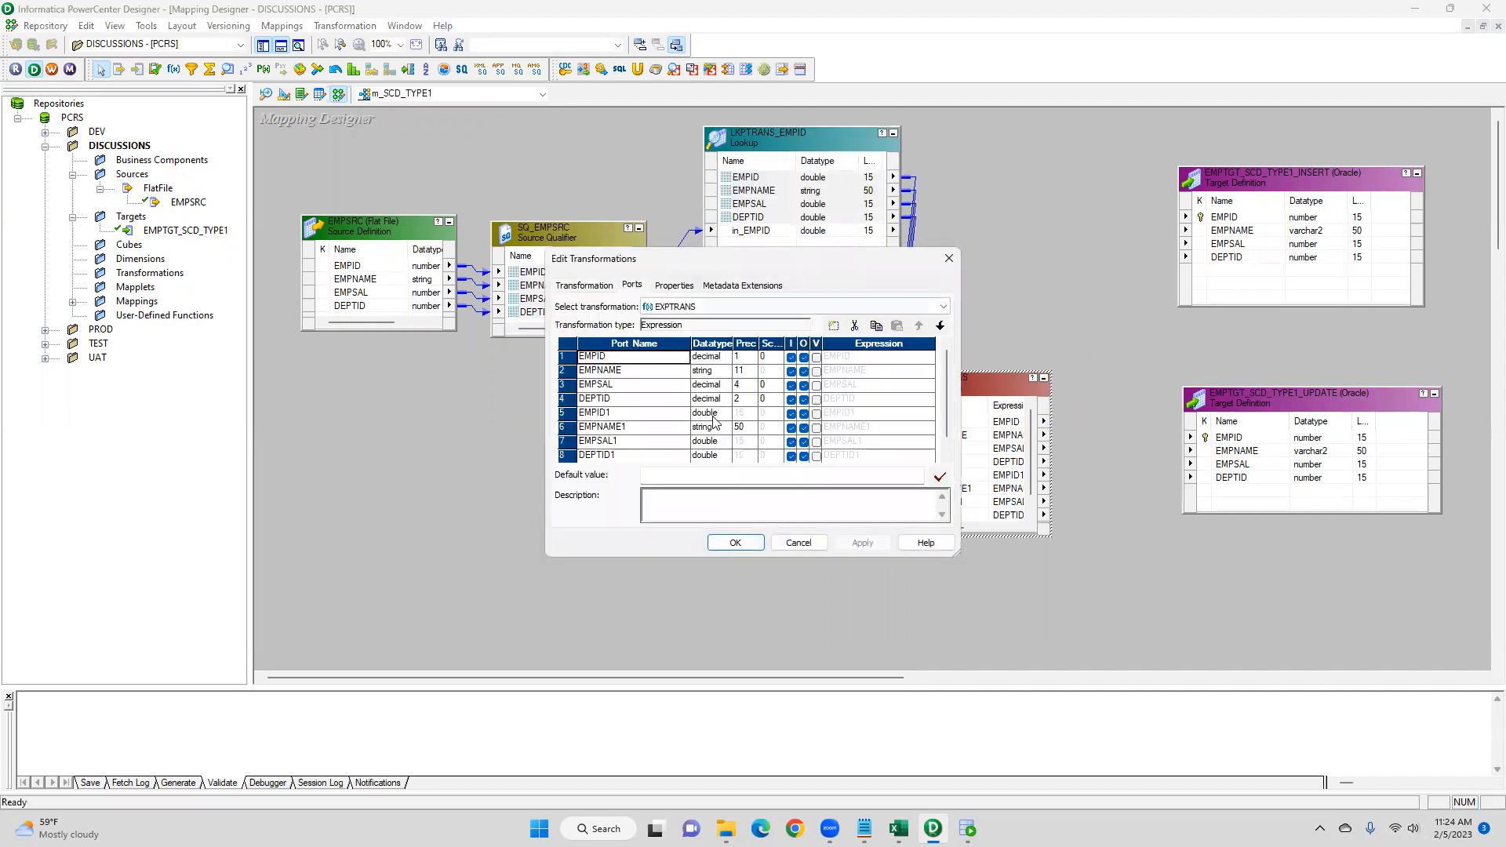
{"action": "scroll", "coordinate": [949, 420], "scroll_direction": "down", "scroll_amount": 1}
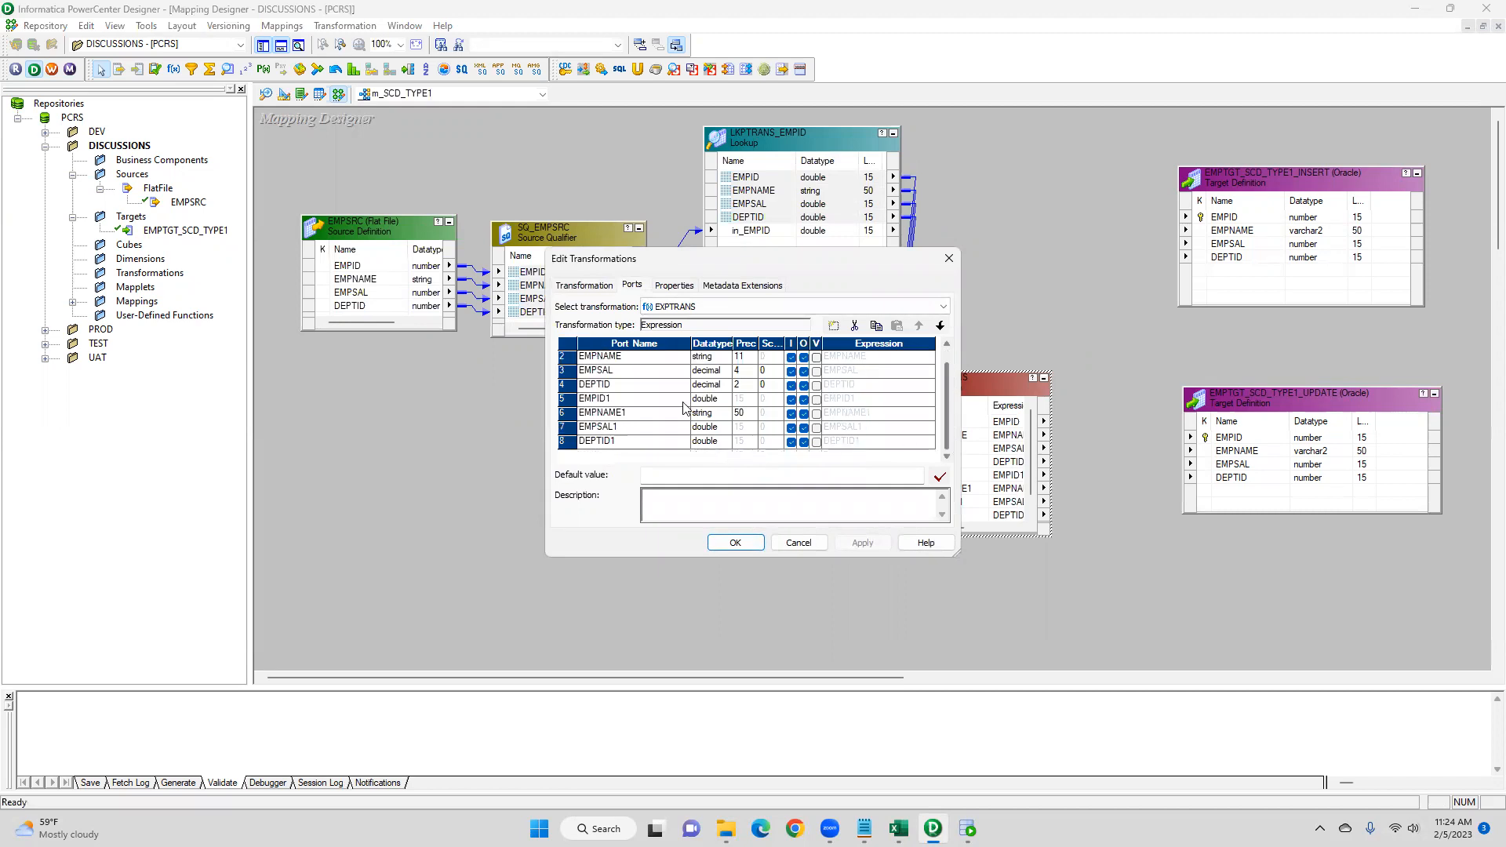
{"action": "left_click", "coordinate": [615, 400]}
{"action": "key", "text": "BackSpace"}
{"action": "key", "text": "Home"}
{"action": "type", "text": "lkp_"}
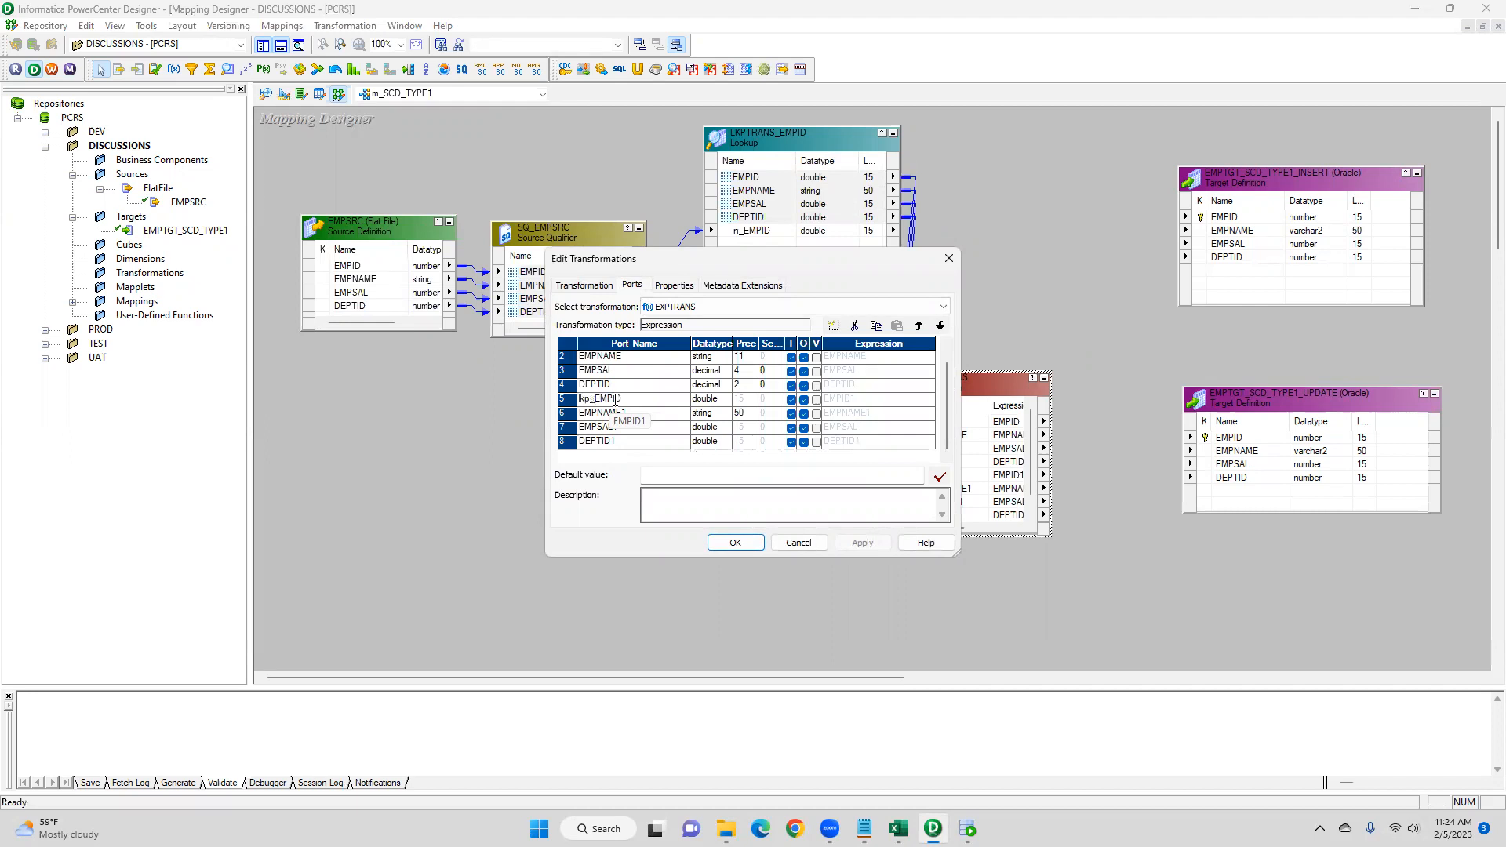
{"action": "left_click", "coordinate": [628, 413]}
{"action": "key", "text": "Home"}
{"action": "type", "text": "lkp_"}
{"action": "left_click", "coordinate": [618, 426]}
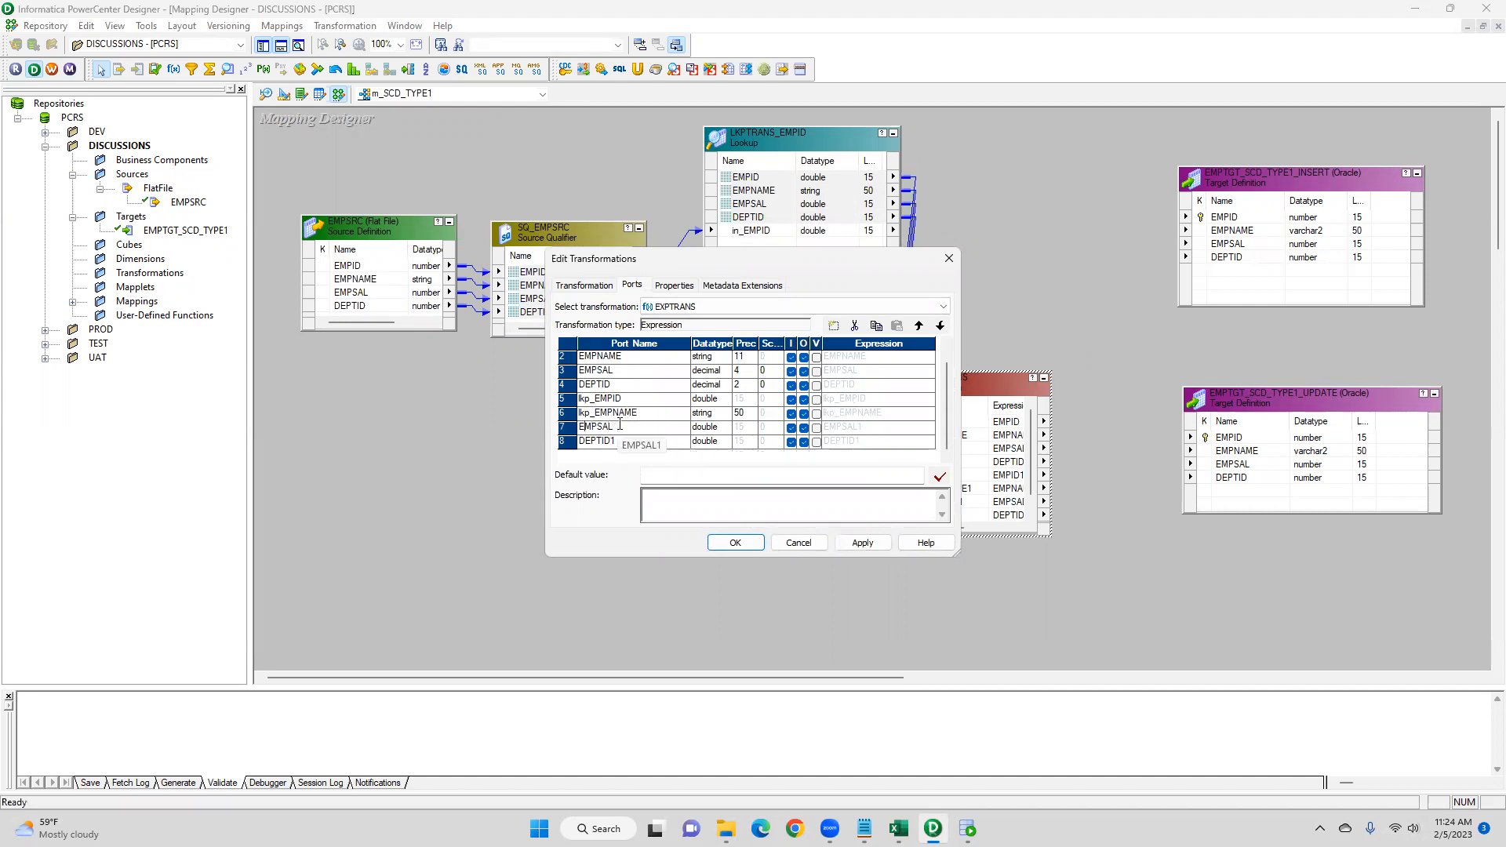
{"action": "key", "text": "Home"}
{"action": "type", "text": "lkp_"}
{"action": "left_click", "coordinate": [618, 444]}
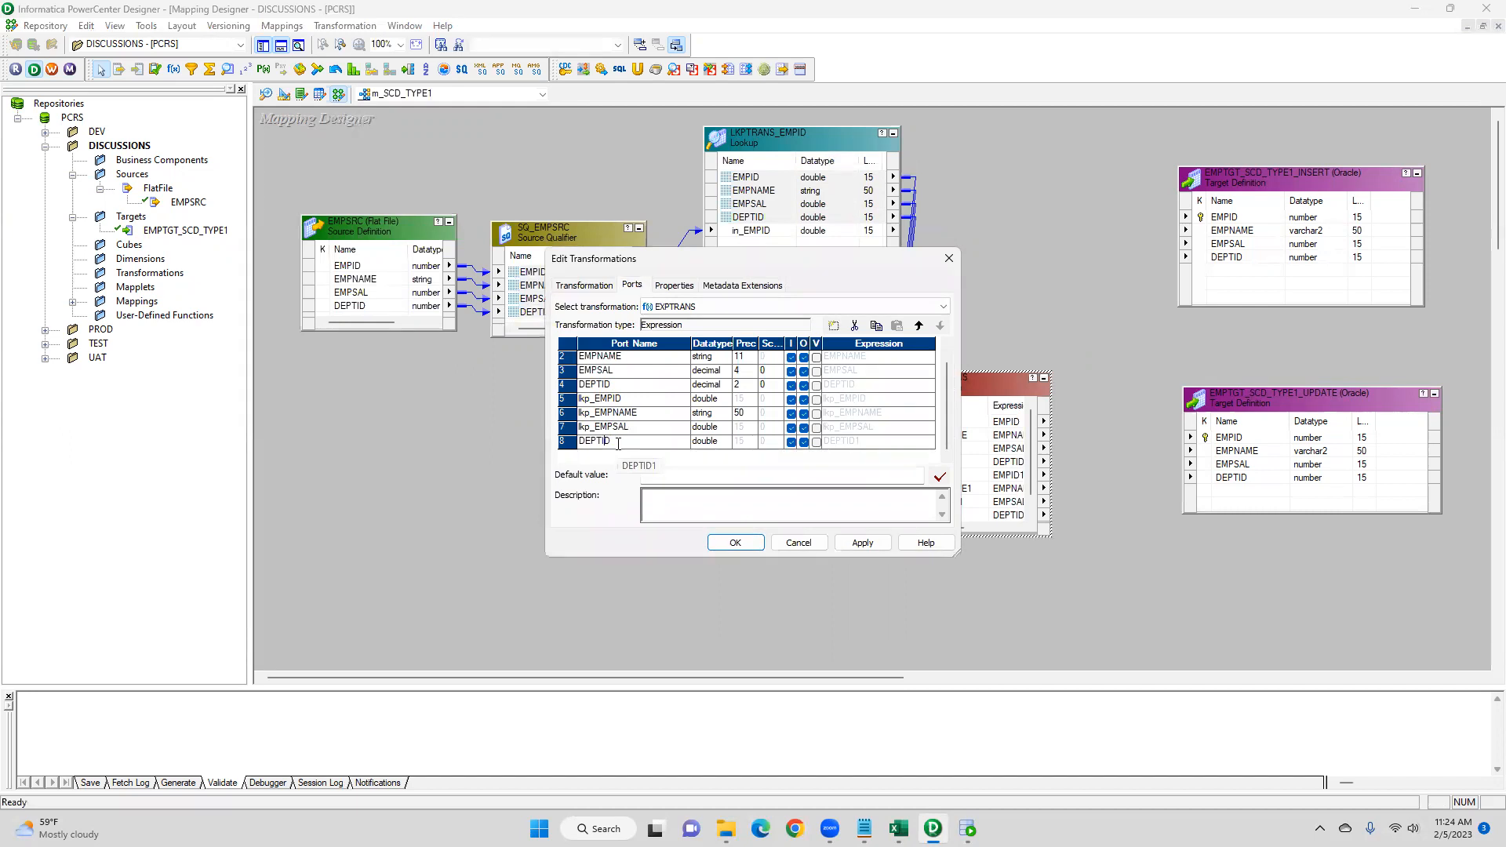
{"action": "key", "text": "Home"}
{"action": "type", "text": "lkp_"}
{"action": "left_click", "coordinate": [862, 543]}
{"action": "left_click", "coordinate": [735, 543]}
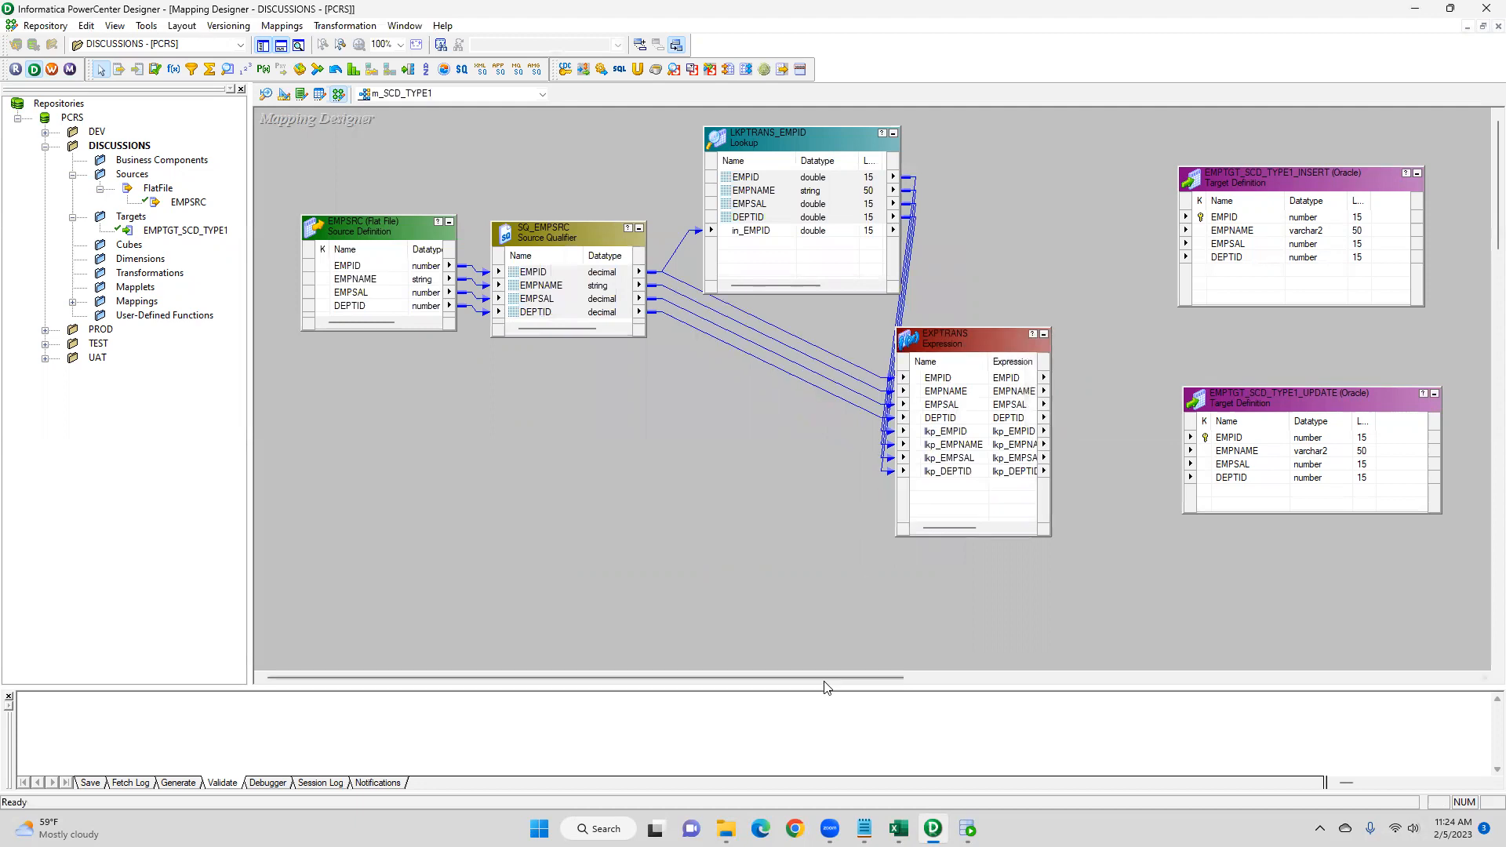
- Switch to Excel and compare the EMPSRC source rows with the lookup table's EMPNAME and EMPSAL values
{"action": "left_click", "coordinate": [899, 829]}
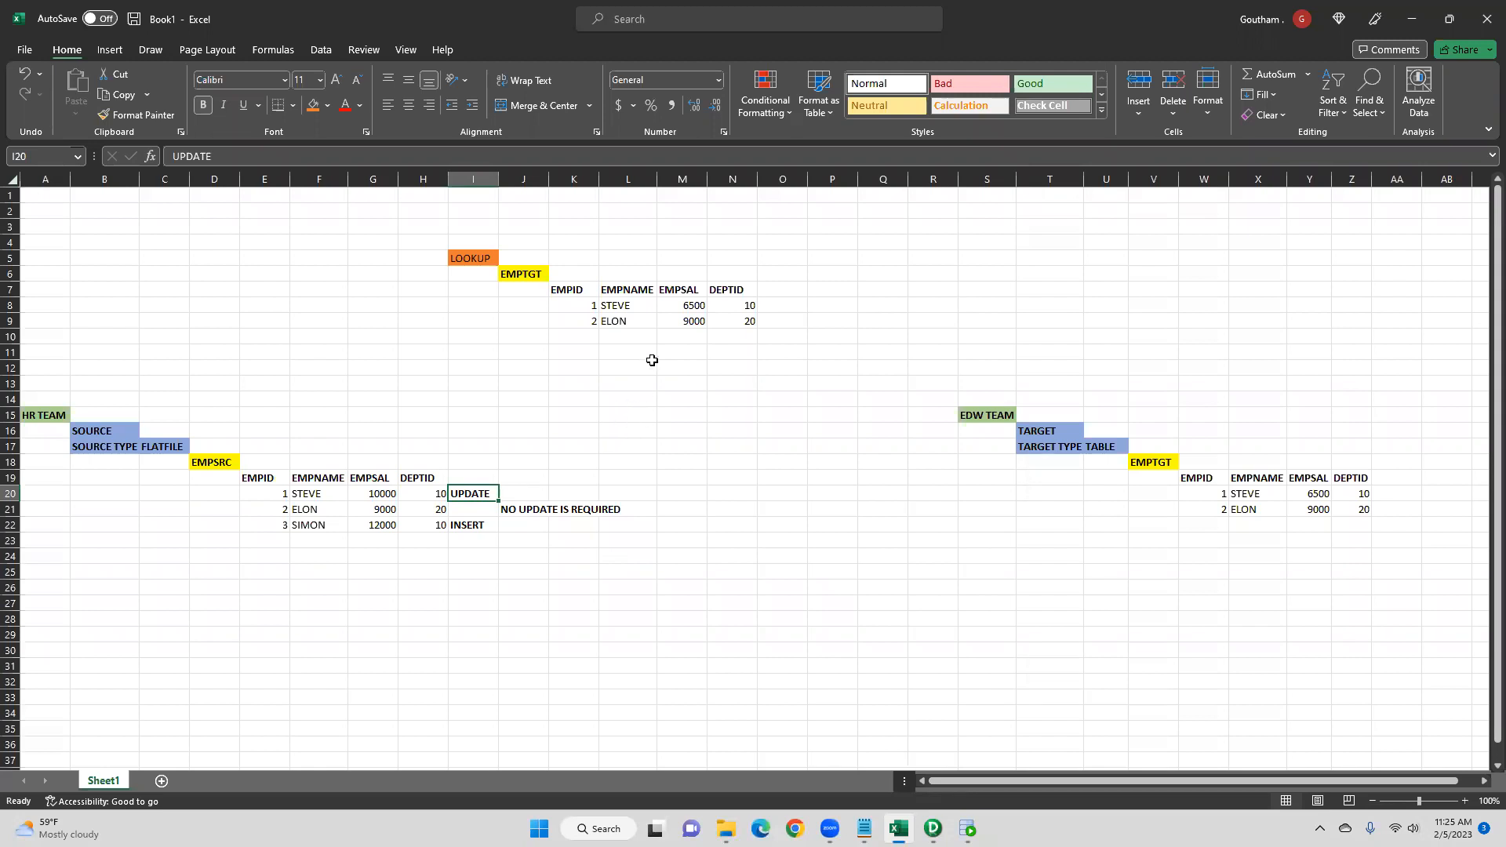
{"action": "left_click", "coordinate": [317, 480]}
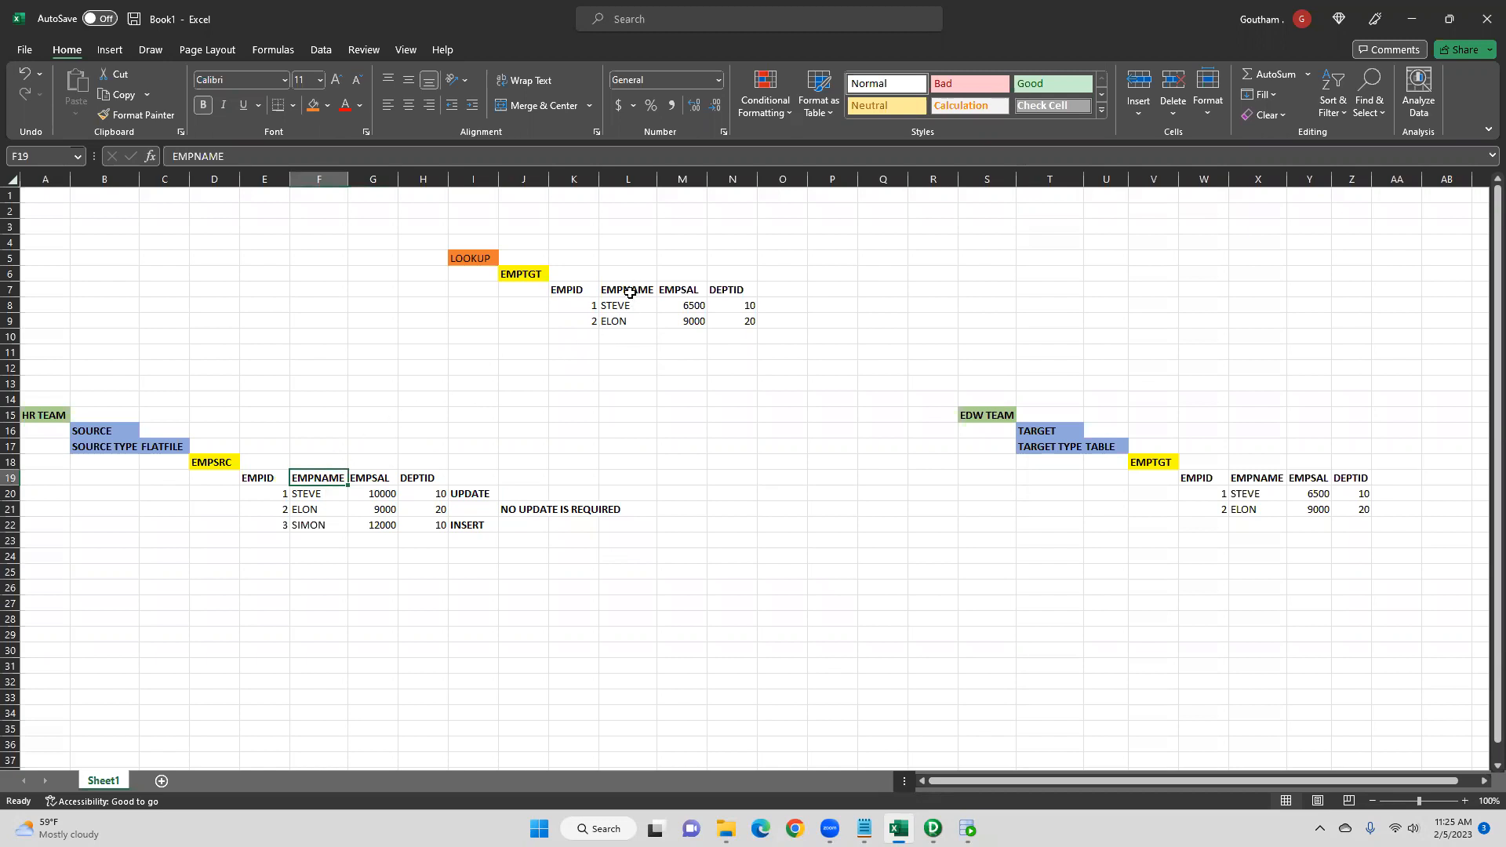
{"action": "left_click", "coordinate": [374, 481]}
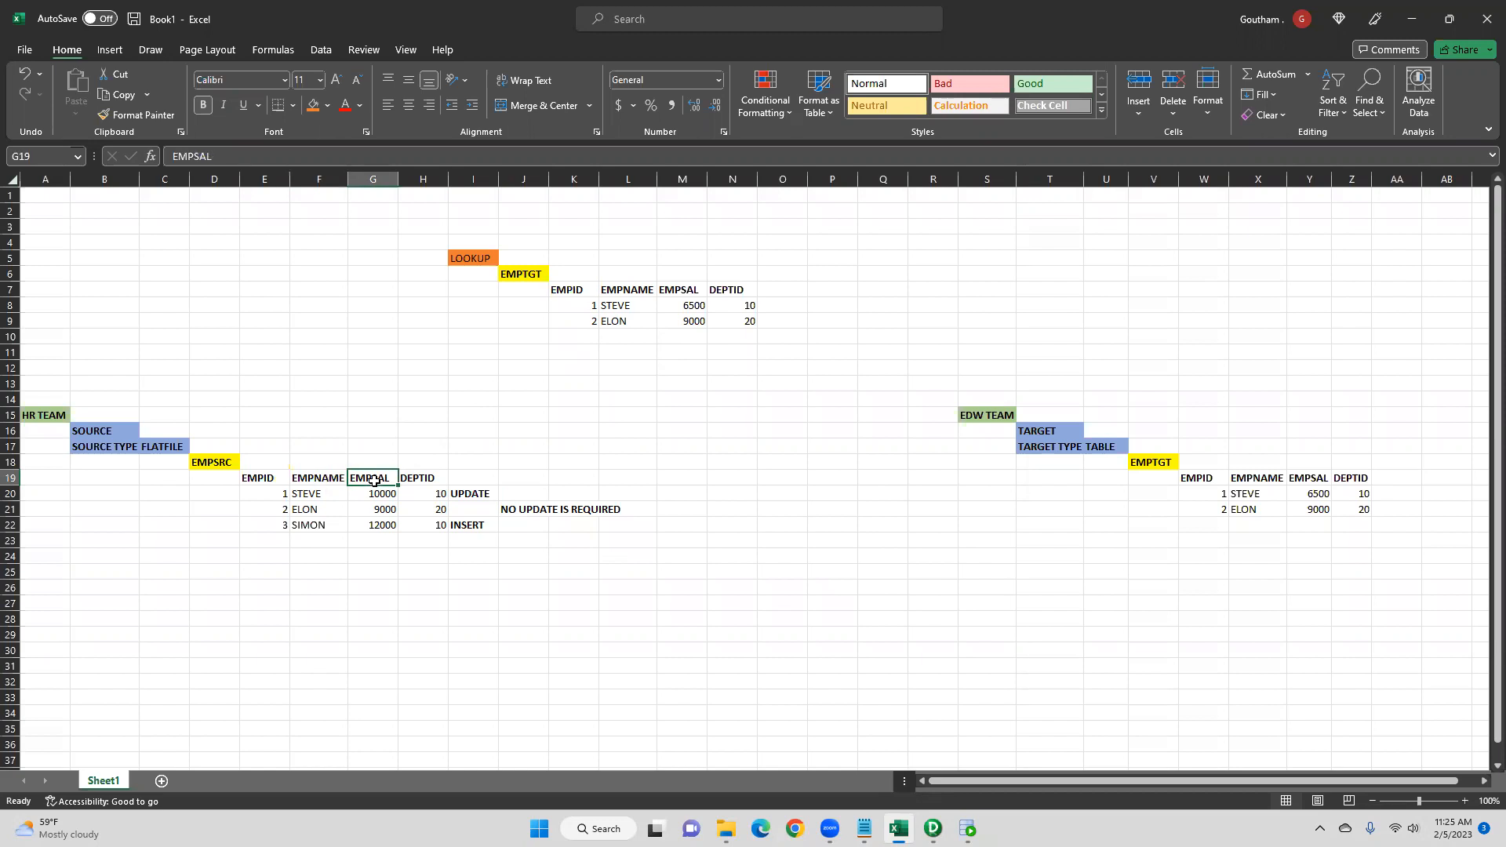
{"action": "left_click", "coordinate": [673, 291]}
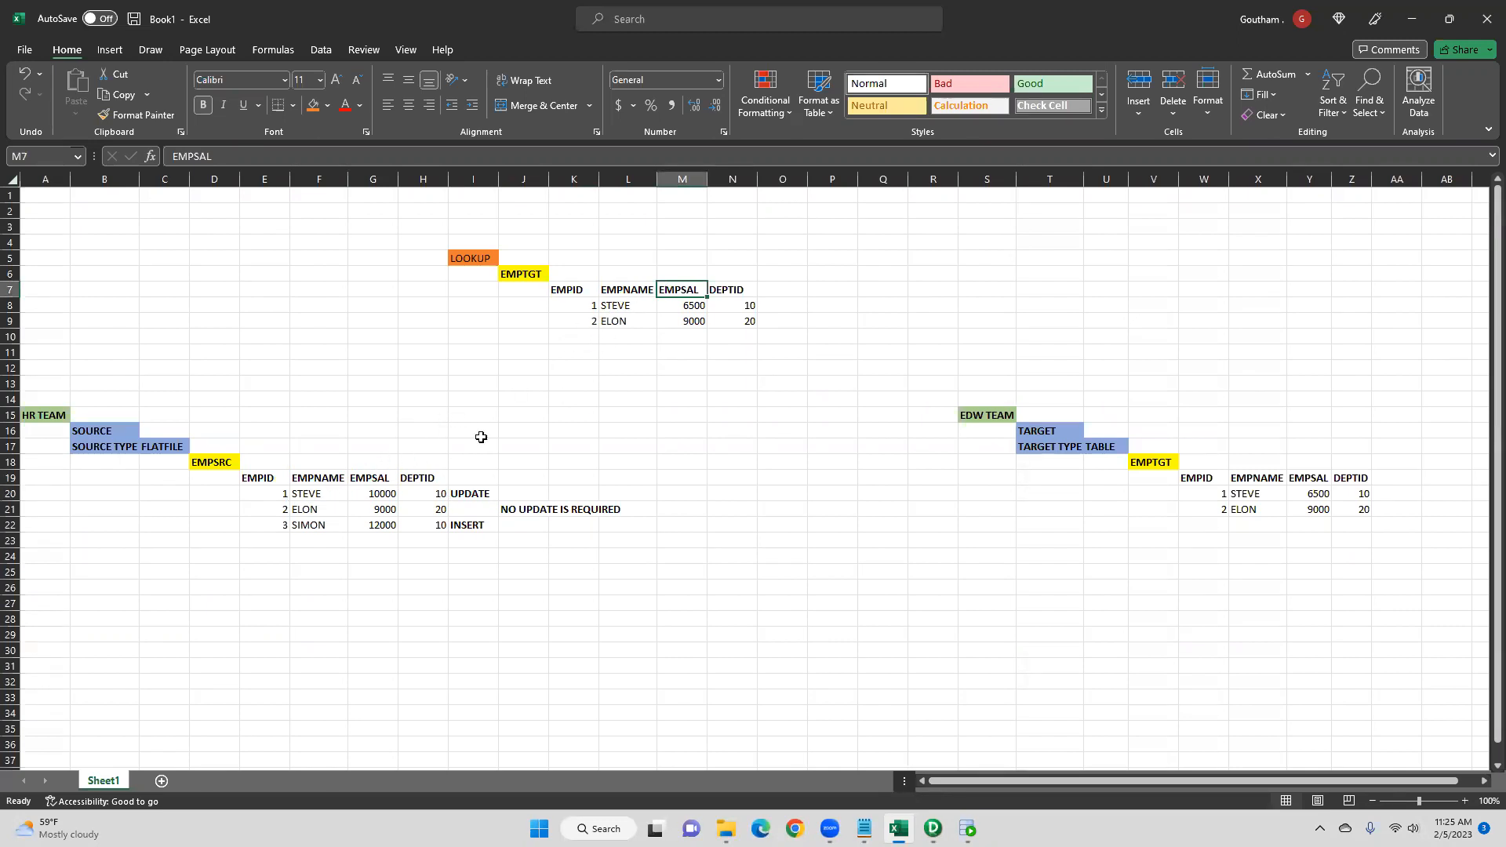
{"action": "left_click", "coordinate": [361, 495]}
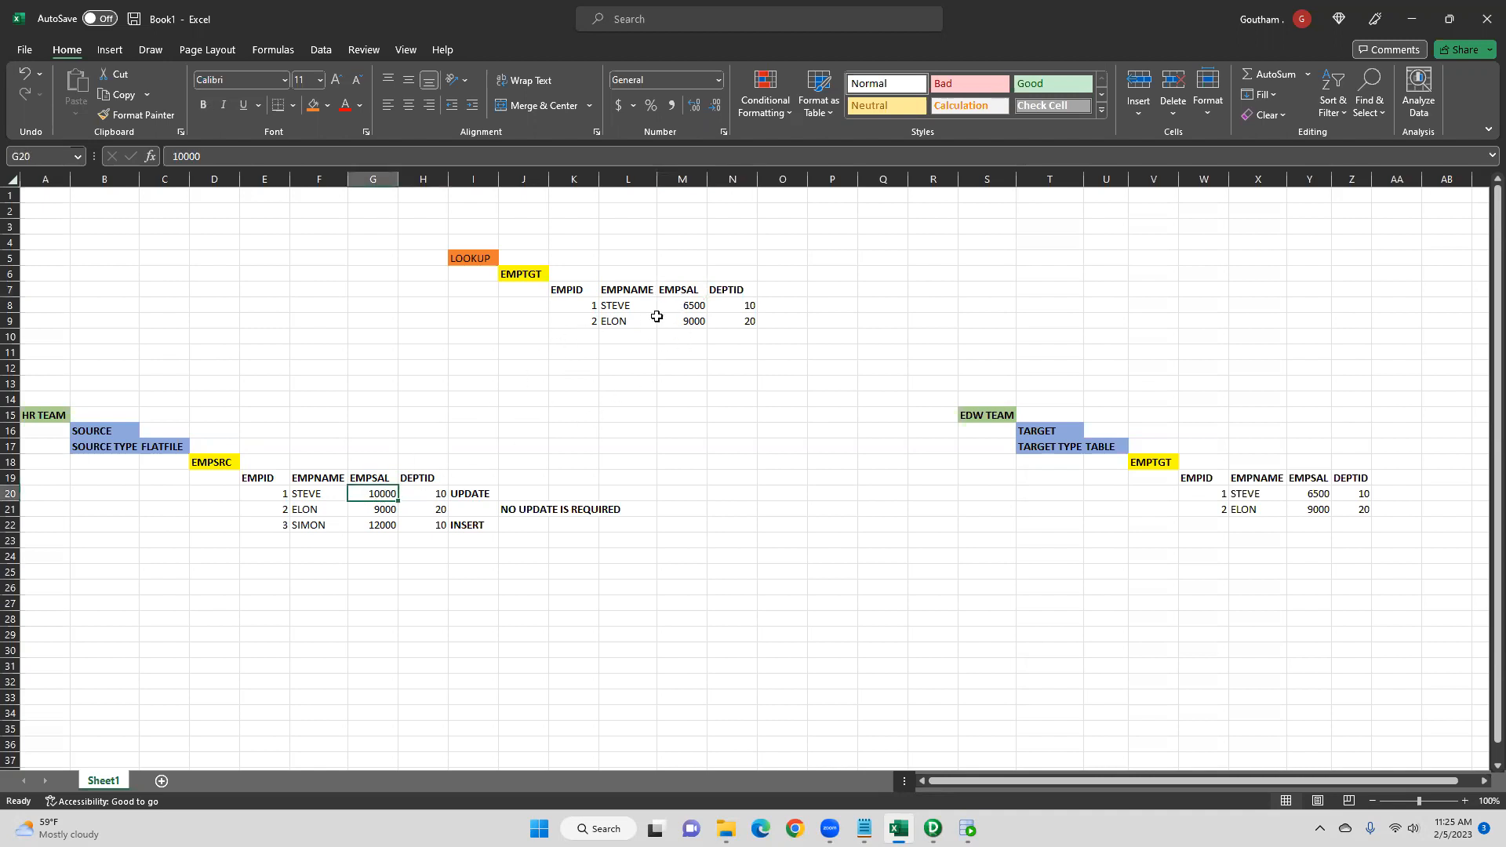
{"action": "left_click", "coordinate": [692, 304]}
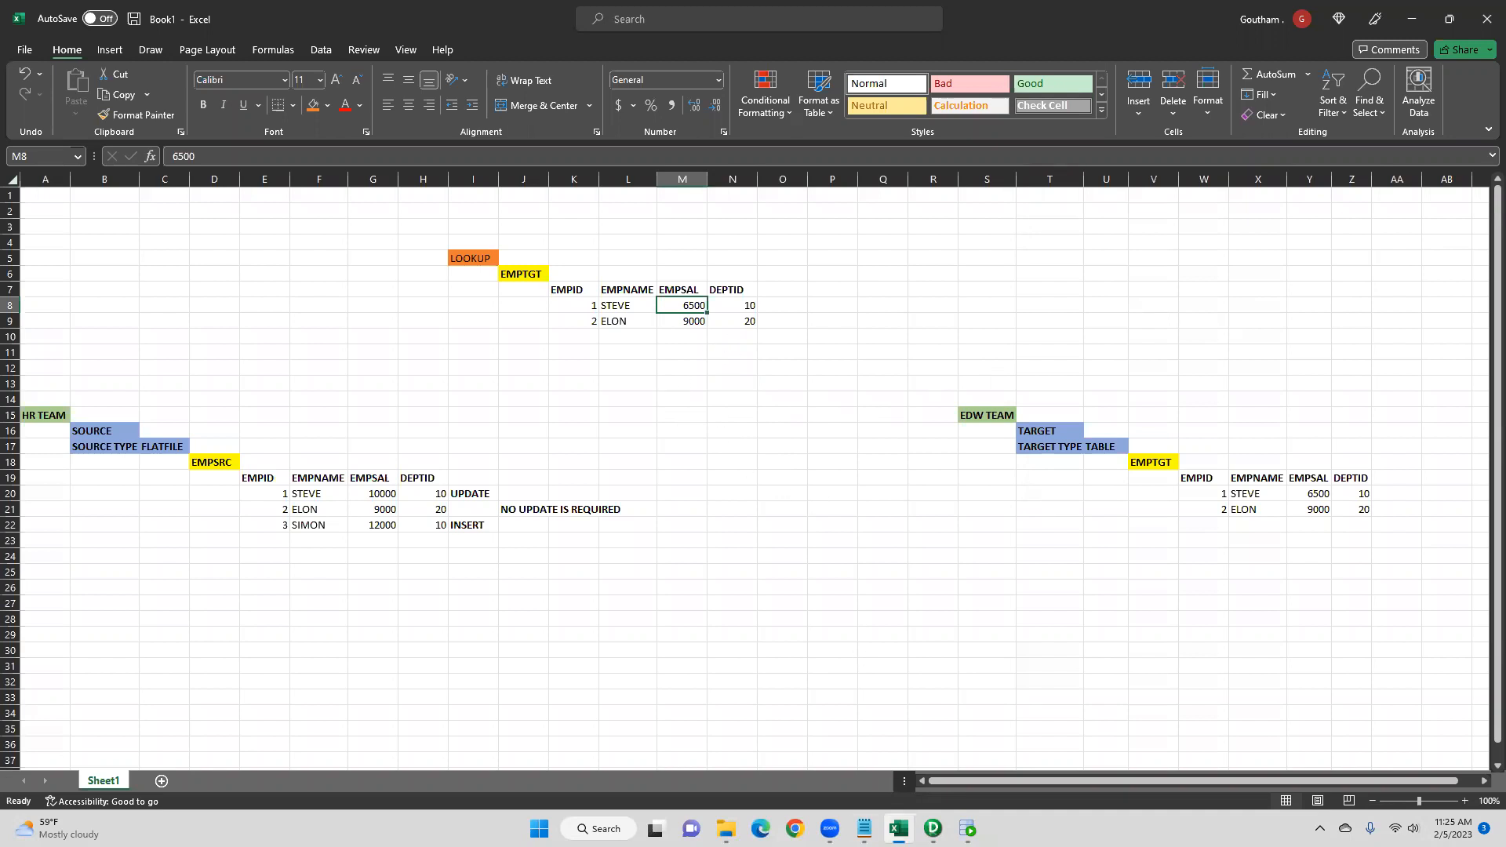
- Add an output-only port named out_UPDATE_FLAG to the EXPTRANS expression transformation
{"action": "mouse_move", "coordinate": [864, 828]}
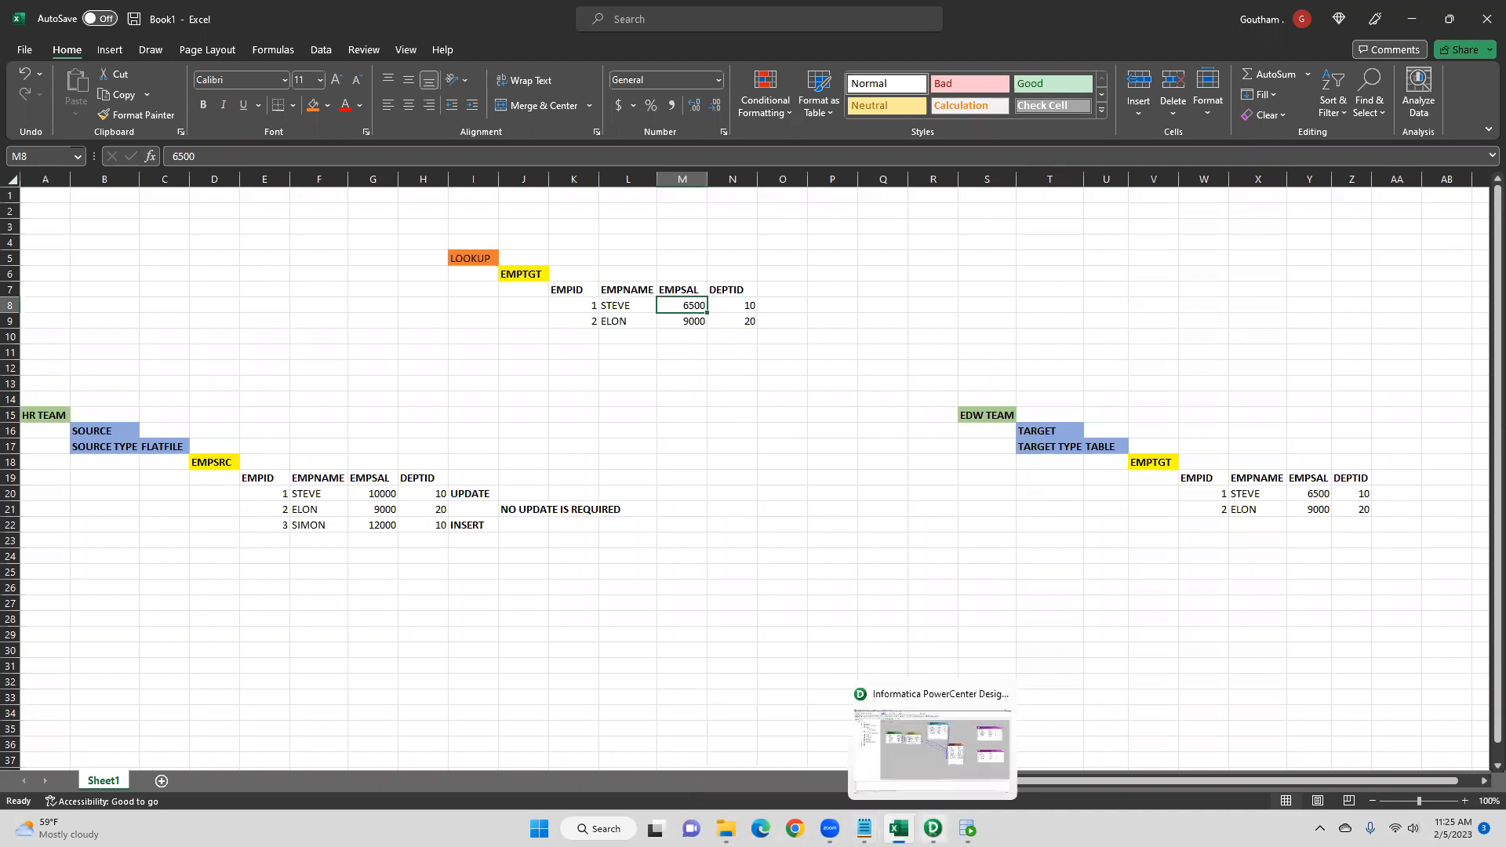
{"action": "left_click", "coordinate": [932, 828]}
{"action": "double_click", "coordinate": [984, 349]}
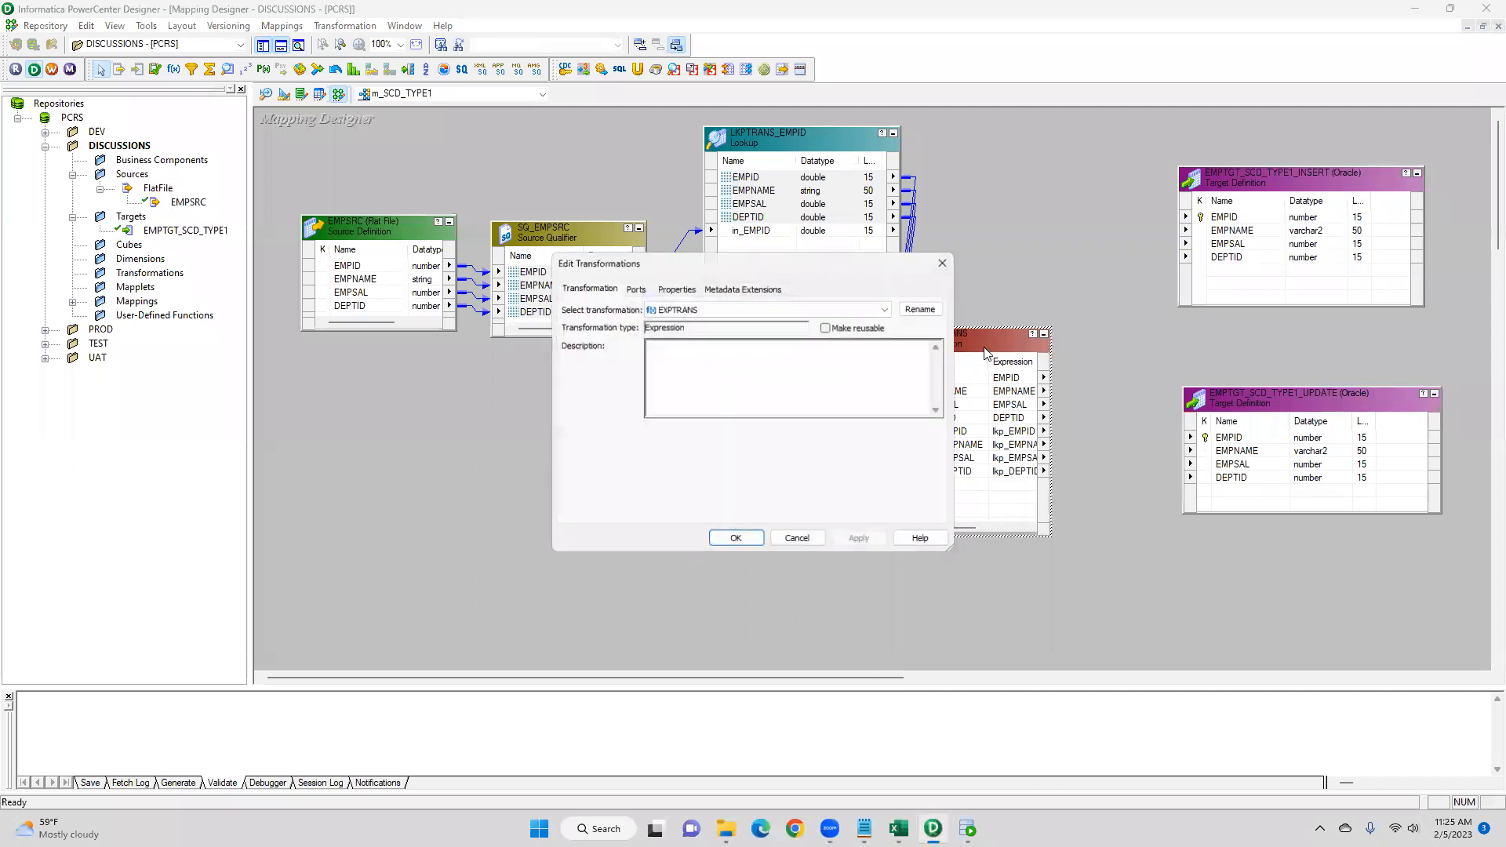
{"action": "left_click", "coordinate": [659, 454]}
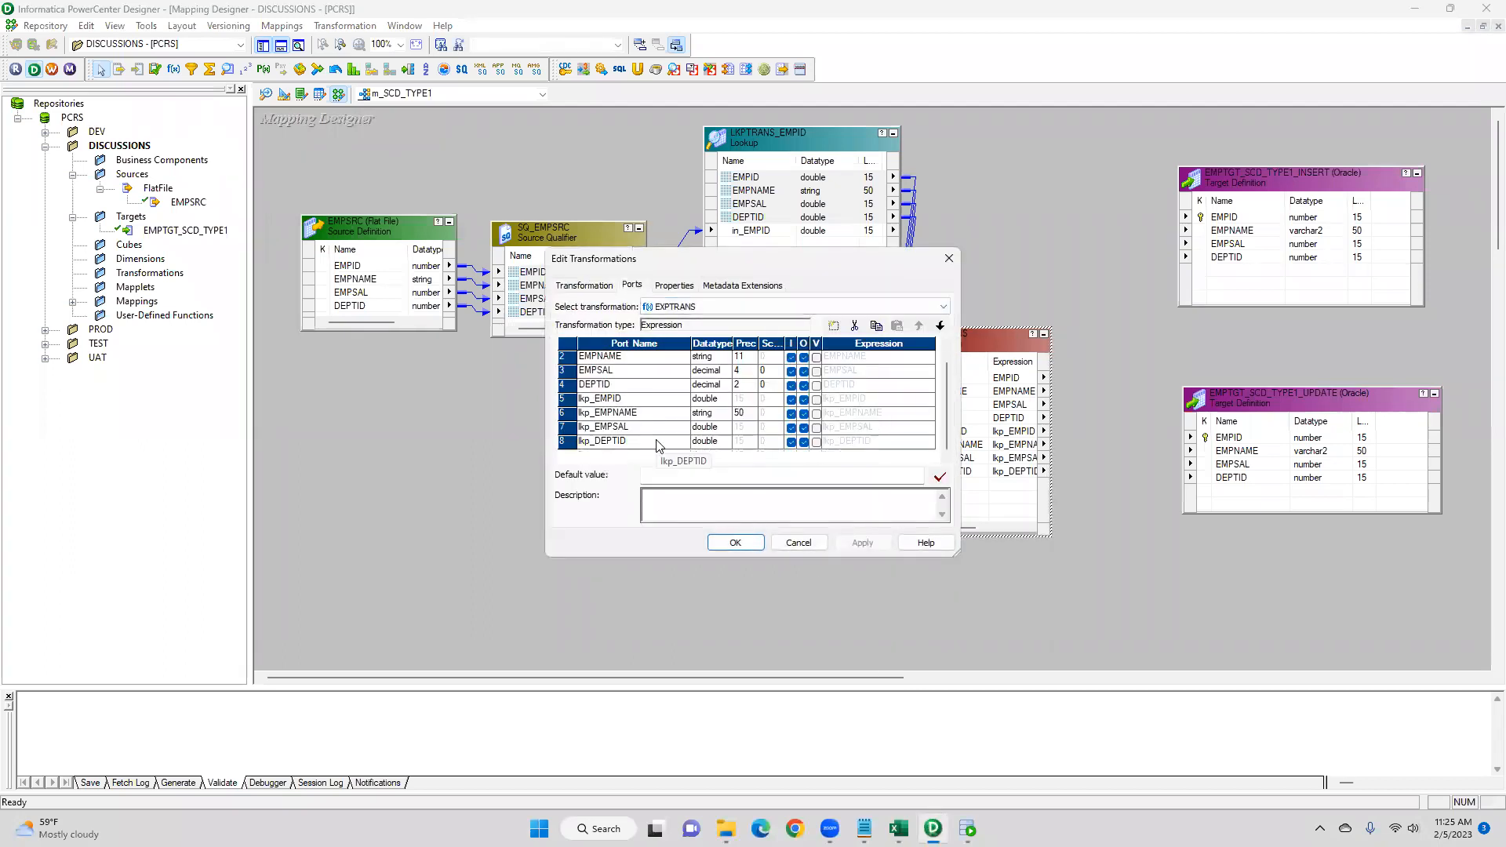
{"action": "left_click", "coordinate": [833, 325]}
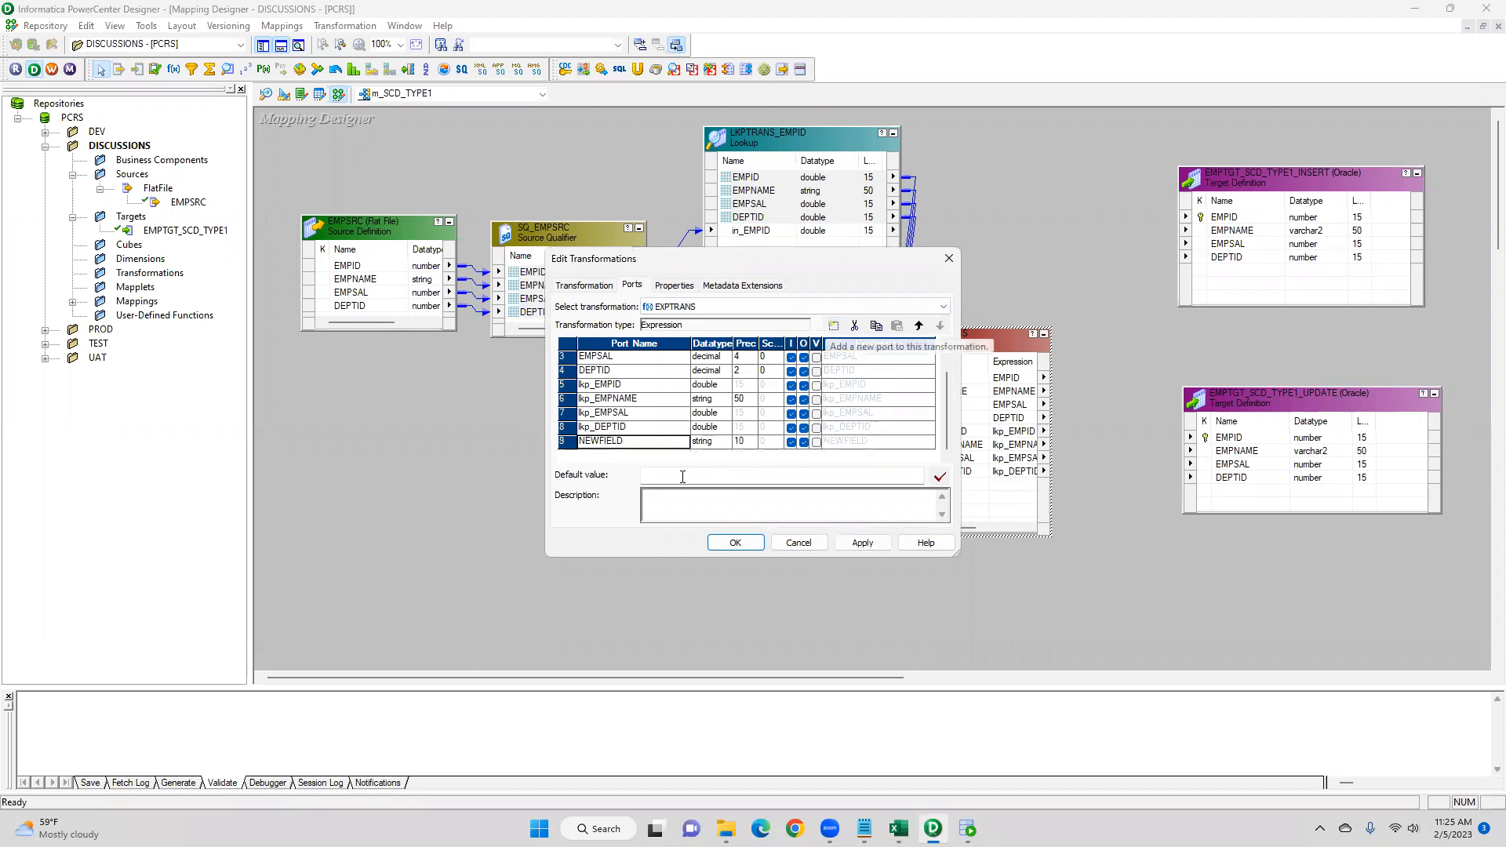
{"action": "left_click", "coordinate": [649, 441]}
{"action": "left_click_drag", "start_coordinate": [649, 440], "coordinate": [526, 446]}
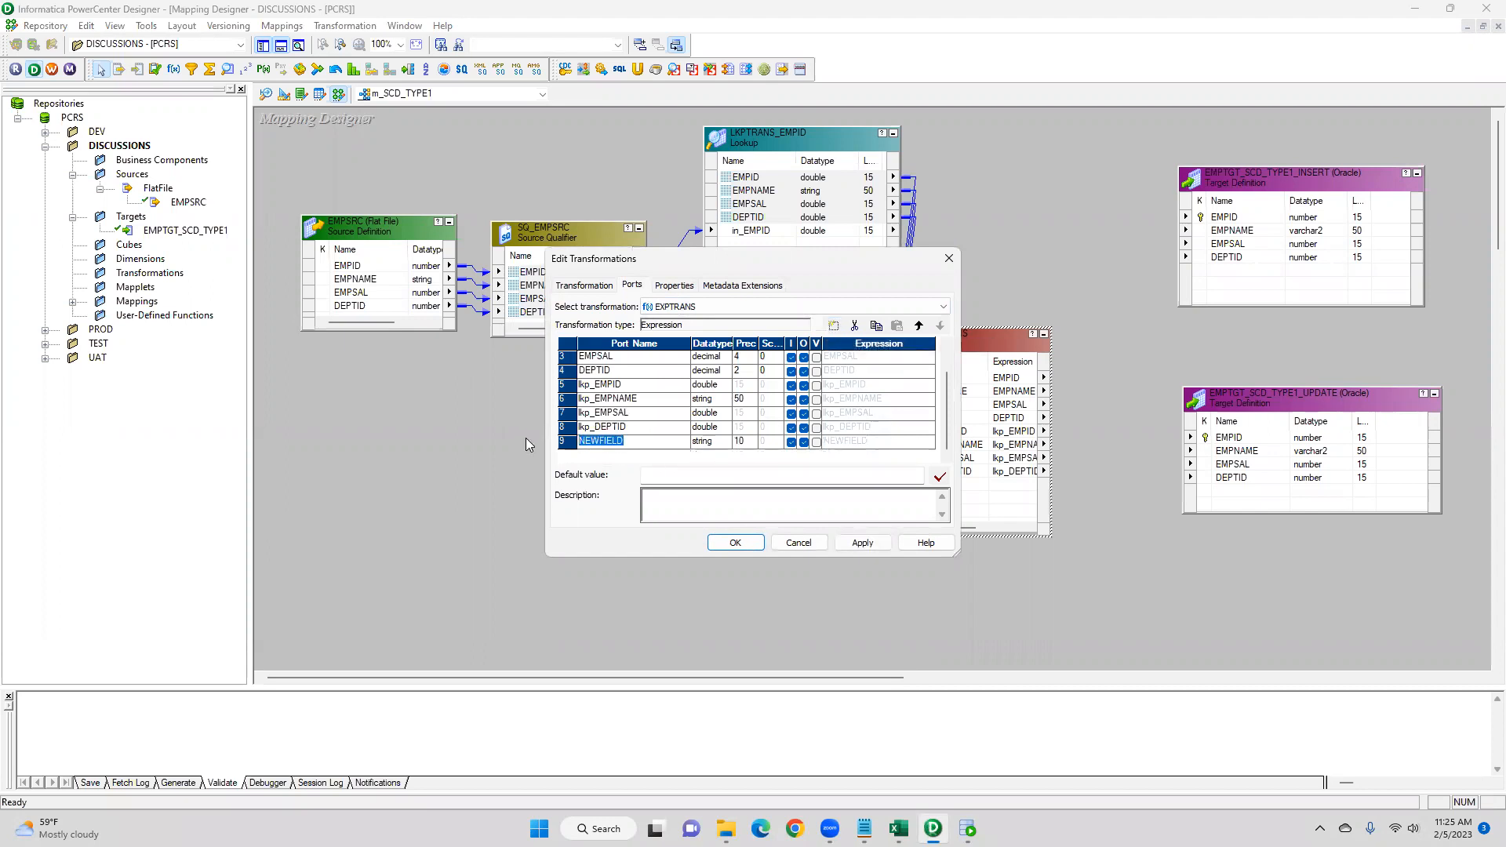
{"action": "type", "text": "out_FLAGUPDATE_"}
{"action": "left_click", "coordinate": [790, 442]}
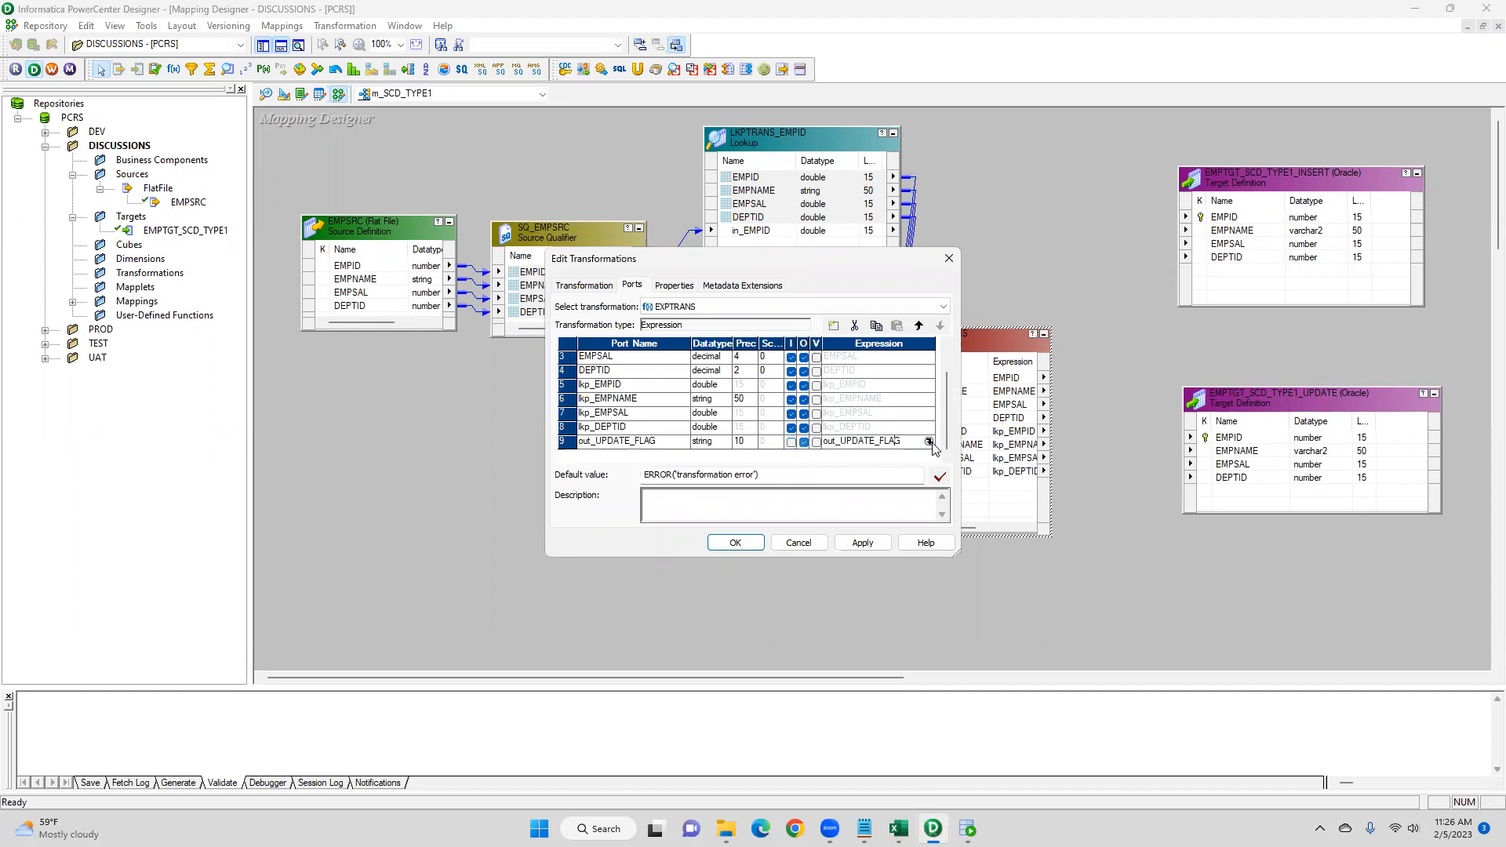
- Open the out_UPDATE_FLAG expression, clear it, and begin an IIF comparing EMPNAME!=lkp_EMPNAME
{"action": "left_click", "coordinate": [929, 442]}
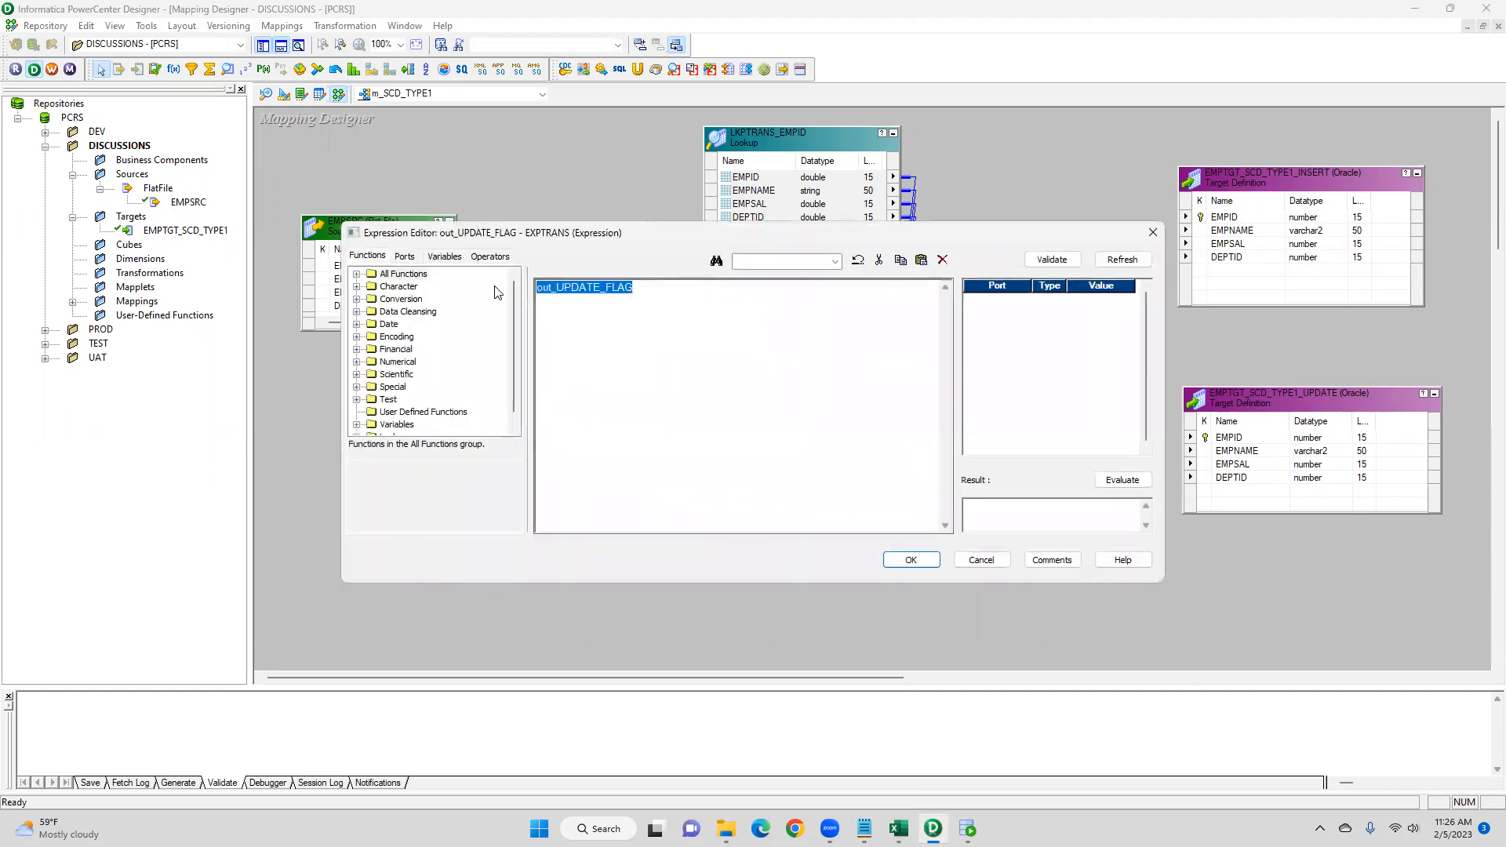
{"action": "key", "text": "Delete"}
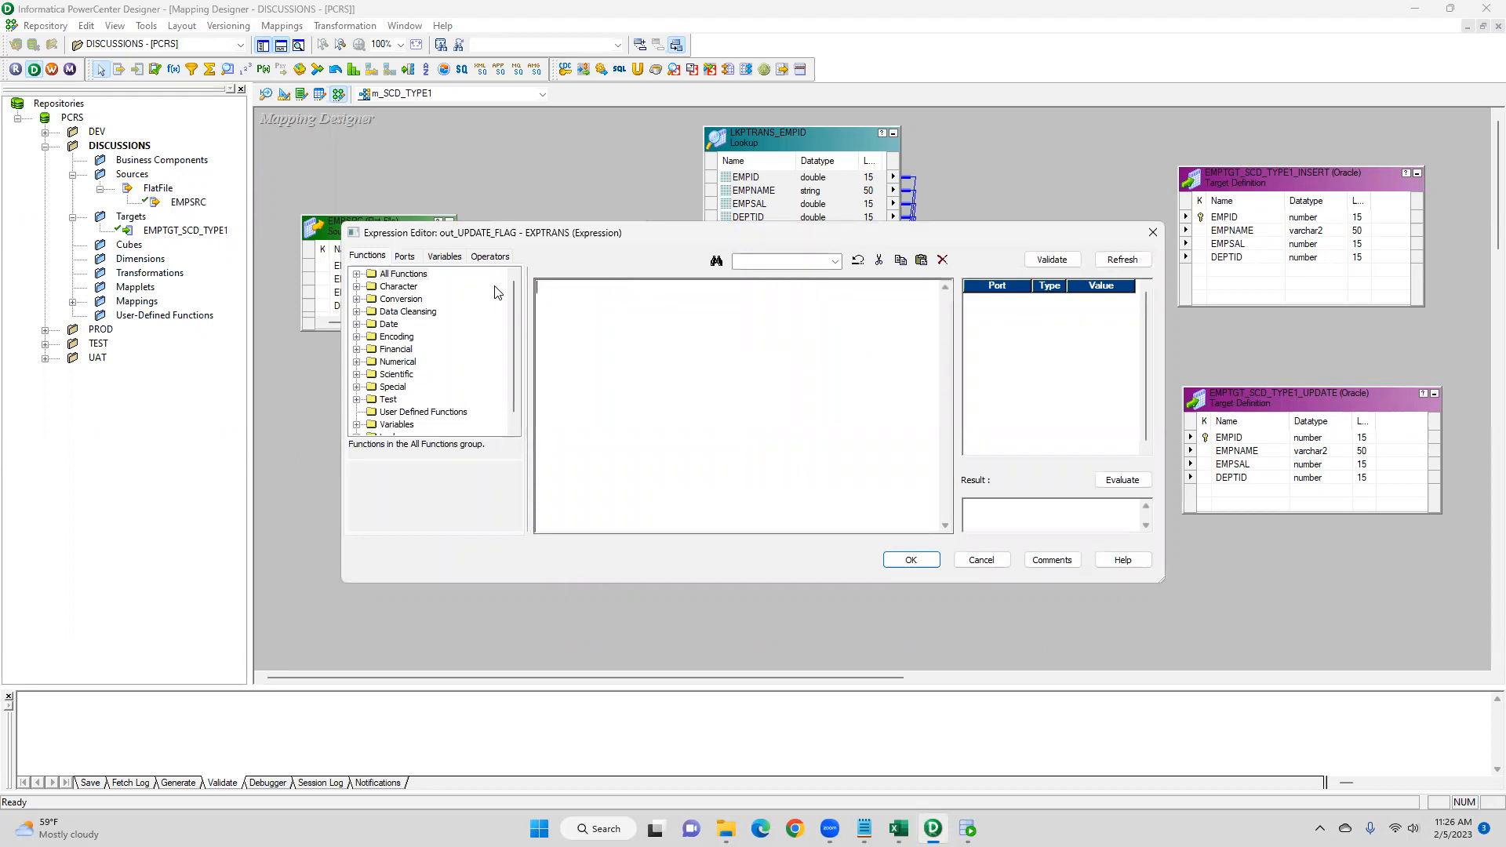
{"action": "type", "text": "IIF("}
{"action": "key", "text": "Left"}
{"action": "left_click", "coordinate": [405, 256]}
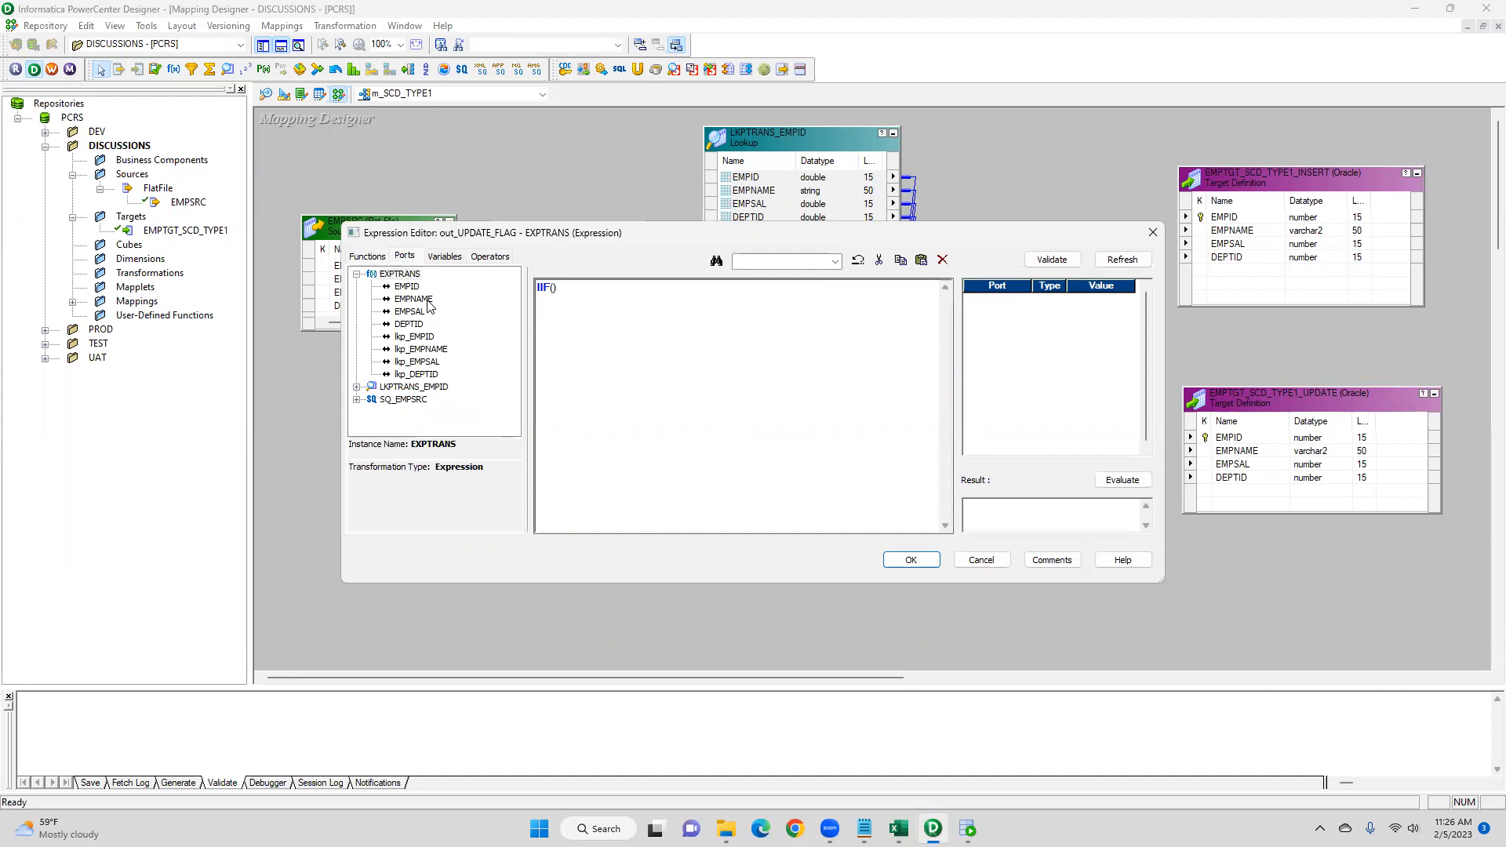
{"action": "double_click", "coordinate": [413, 299]}
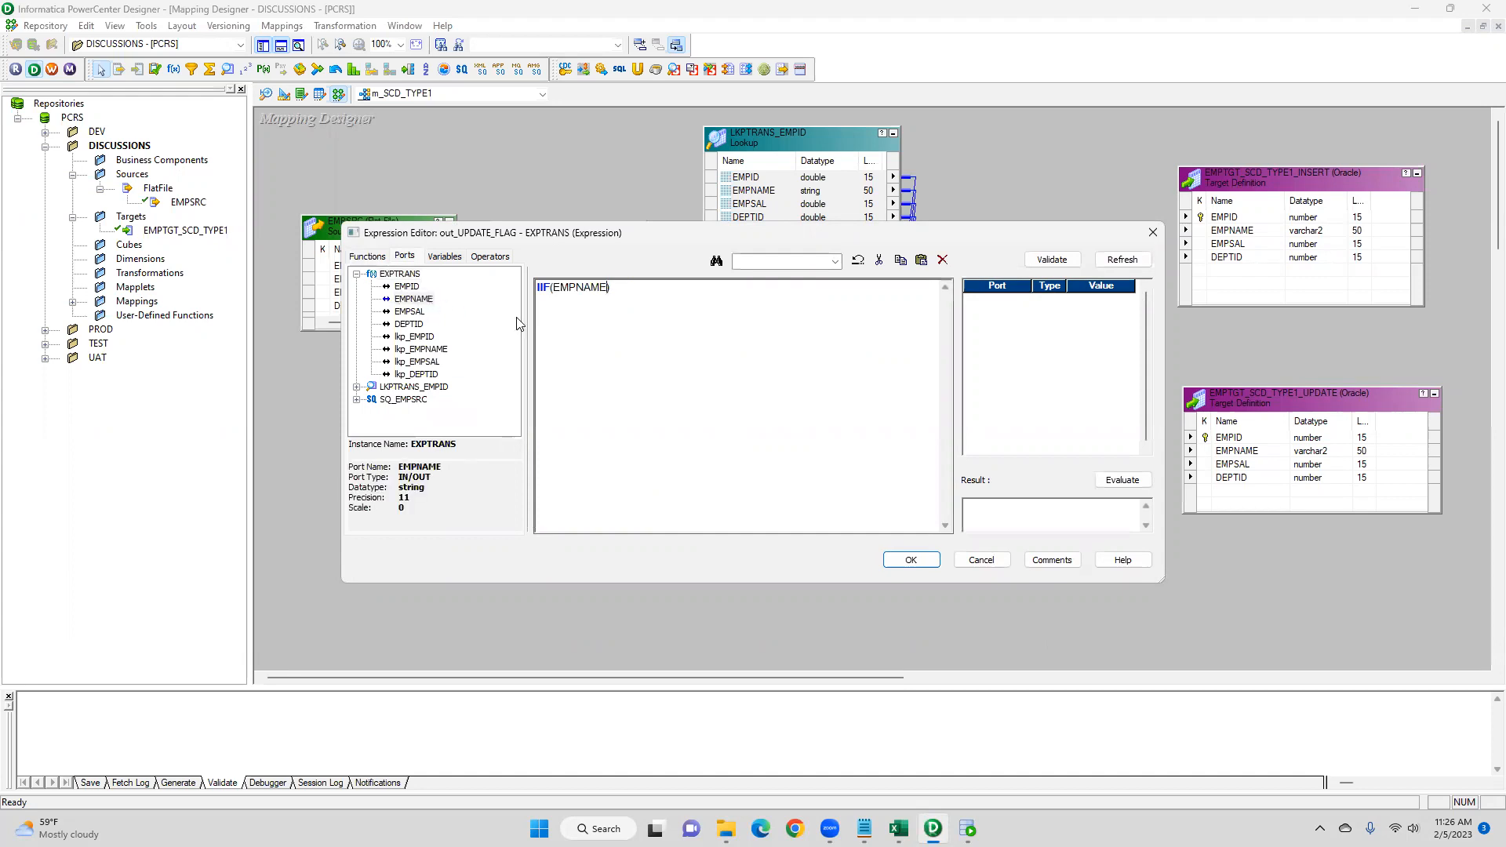
{"action": "type", "text": "_"}
{"action": "key", "text": "BackSpace"}
{"action": "type", "text": "1"}
{"action": "key", "text": "BackSpace"}
{"action": "type", "text": "!="}
{"action": "double_click", "coordinate": [436, 350]}
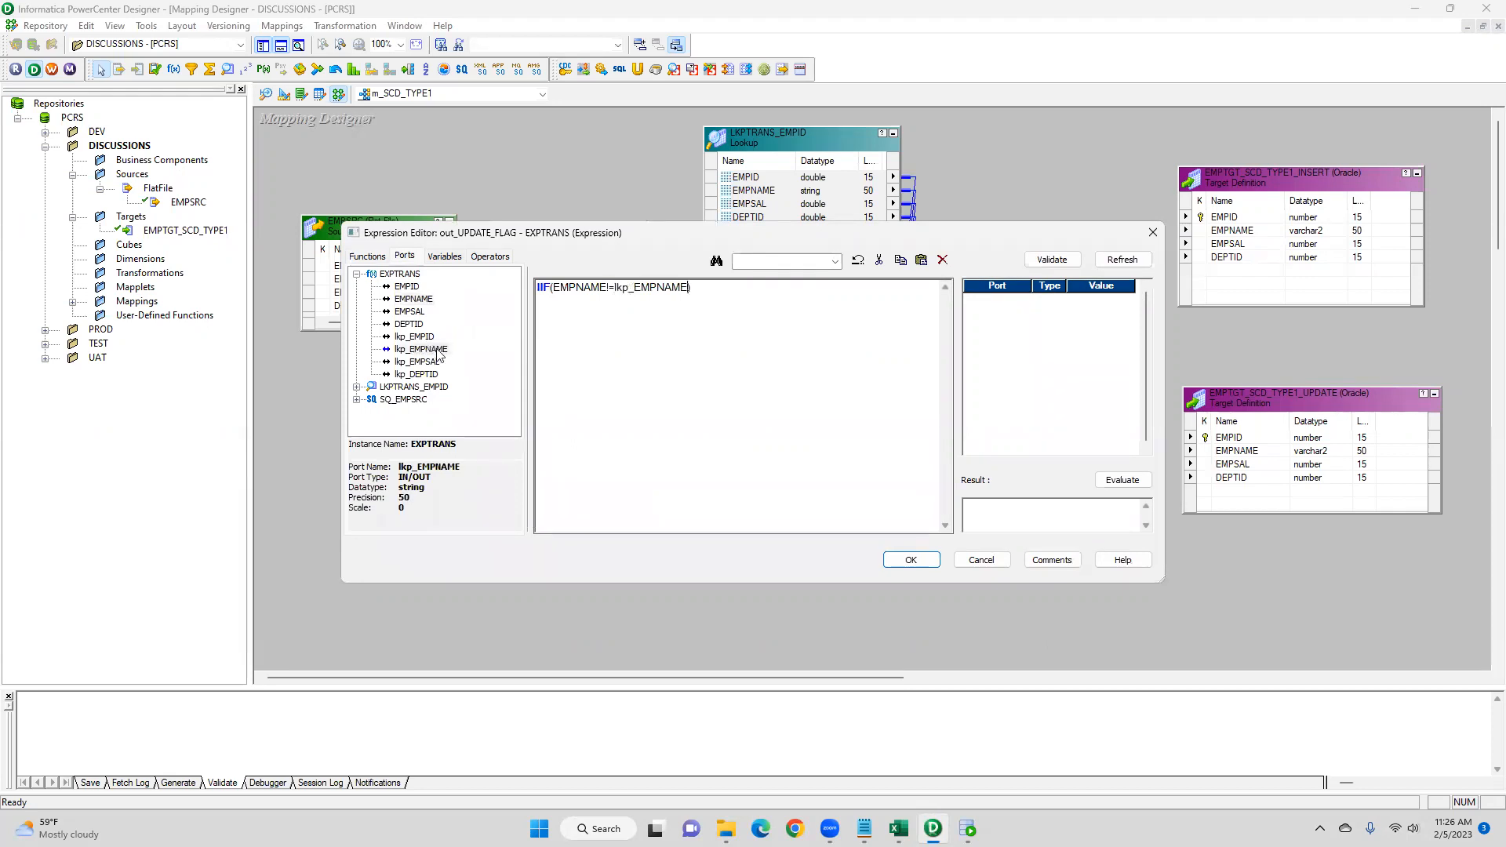
- Extend the condition with OR (EMPSAL!=lkp_EMPSAL), wrapping each comparison in parentheses
{"action": "type", "text": "OR"}
{"action": "left_click", "coordinate": [554, 289]}
{"action": "type", "text": "("}
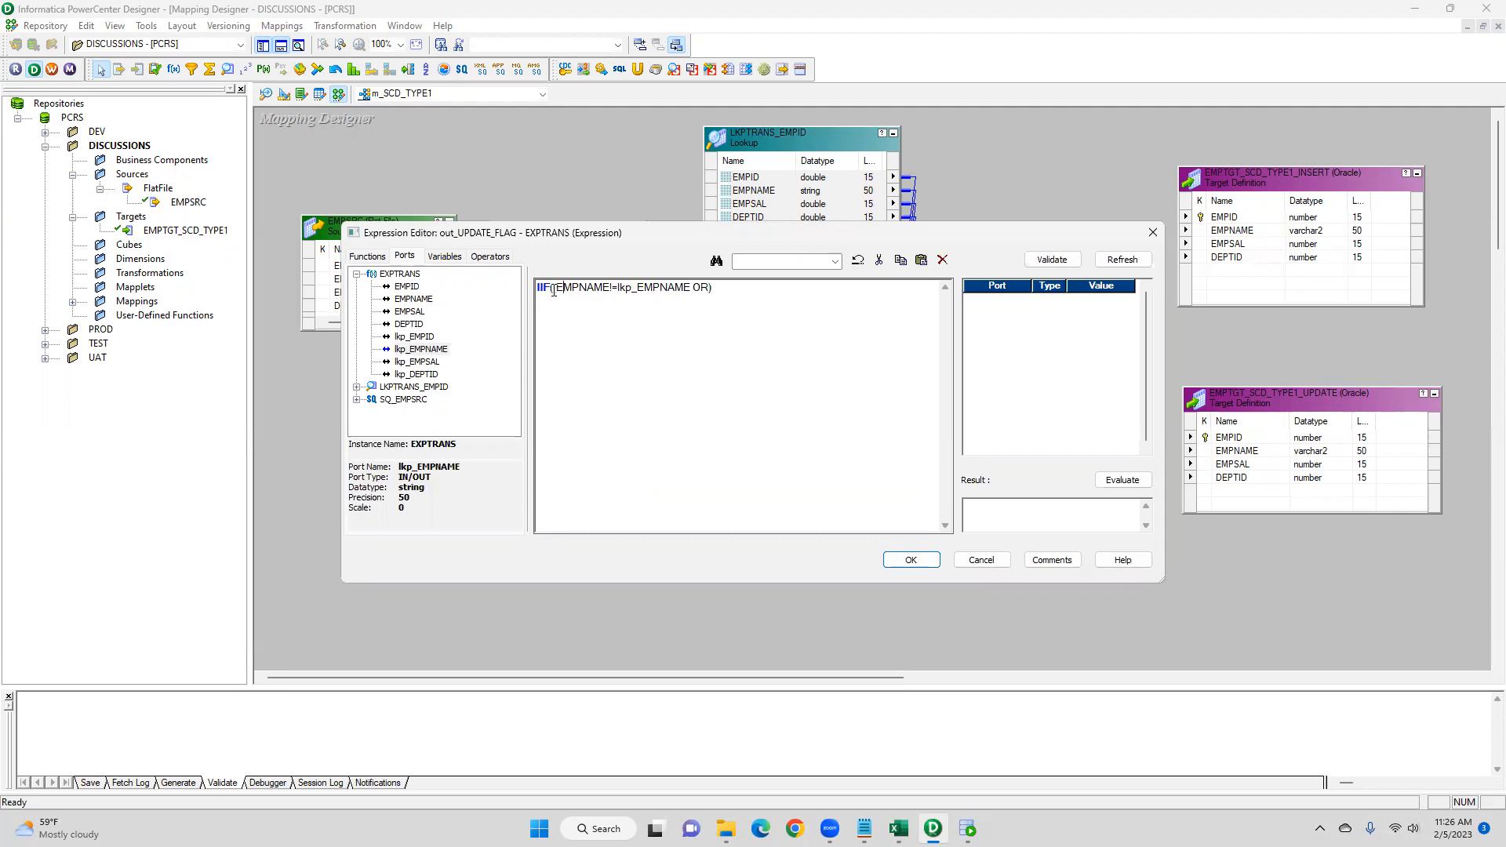
{"action": "type", "text": ")"}
{"action": "type", "text": "()"}
{"action": "left_click", "coordinate": [412, 313]}
{"action": "double_click", "coordinate": [414, 313]}
{"action": "type", "text": "!="}
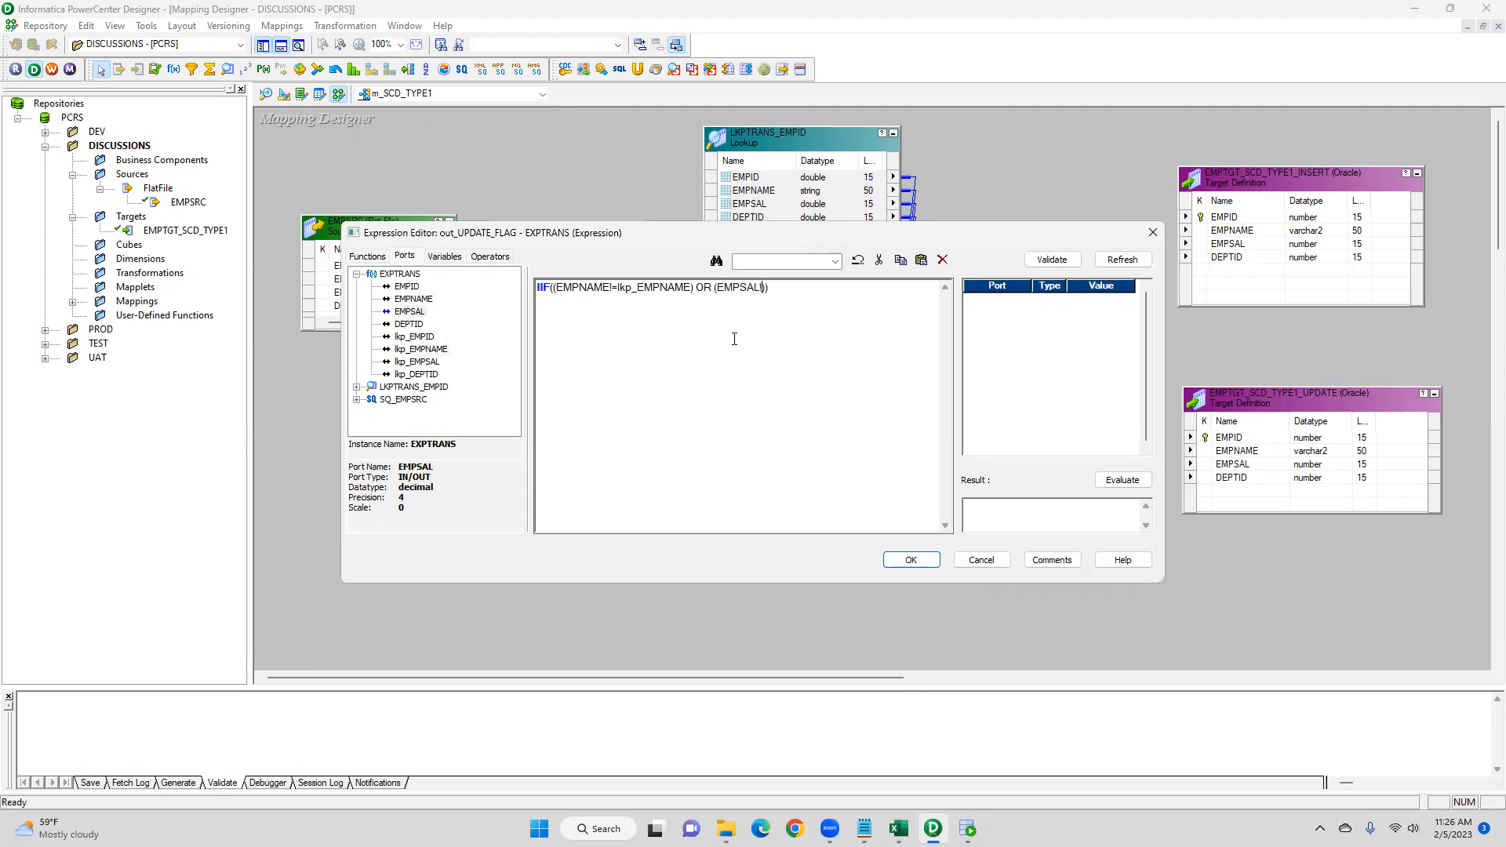
{"action": "double_click", "coordinate": [421, 362]}
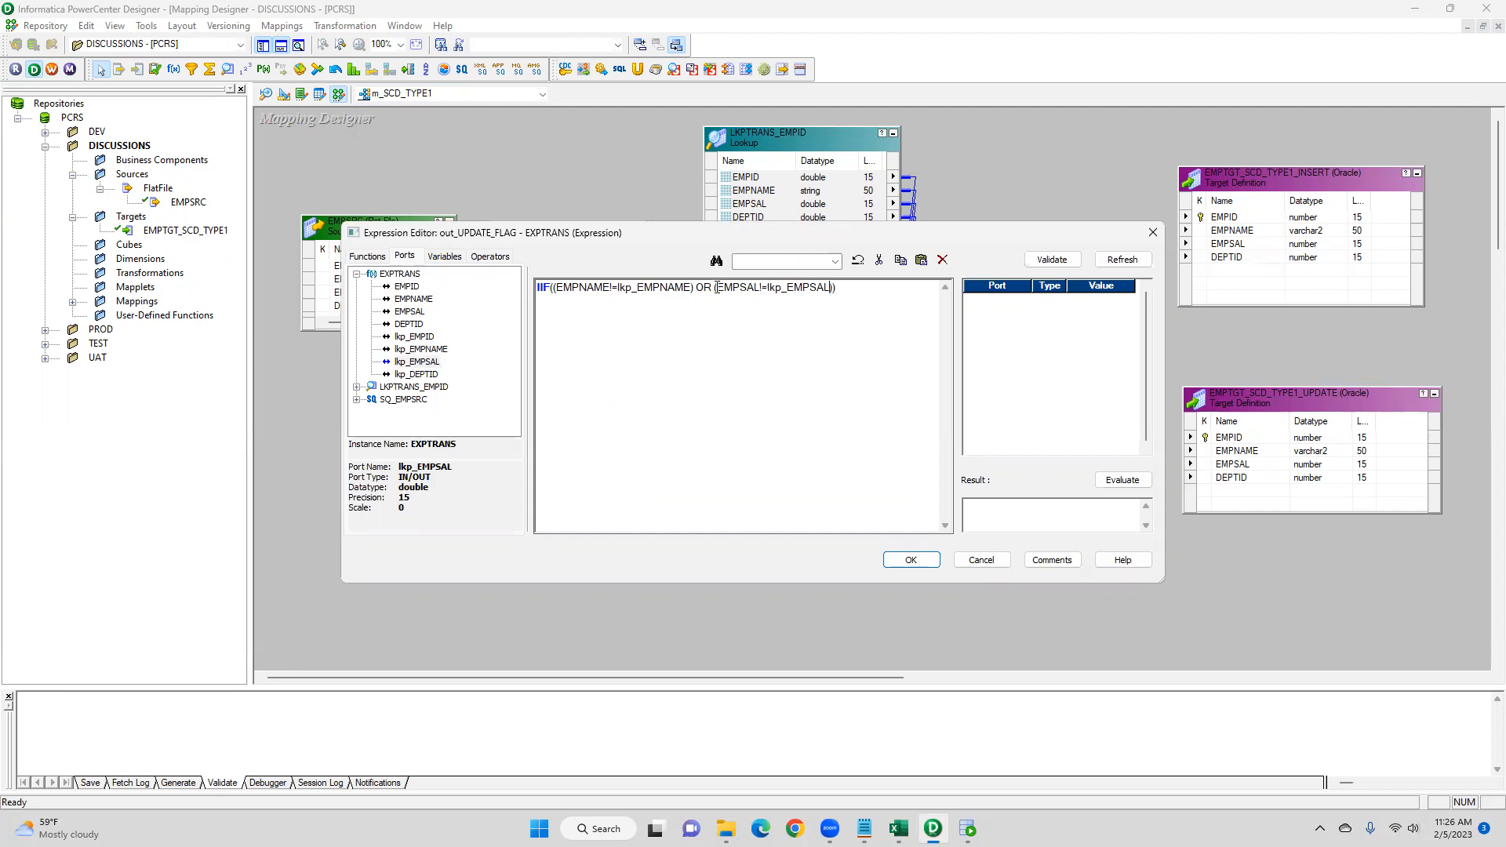
- Add OR (DEPTID!=lkp_DEPTID) as the third comparison in the IIF condition
{"action": "left_click_drag", "start_coordinate": [716, 288], "coordinate": [832, 287]}
{"action": "left_click", "coordinate": [925, 386]}
{"action": "type", "text": ")OR ("}
{"action": "double_click", "coordinate": [409, 324]}
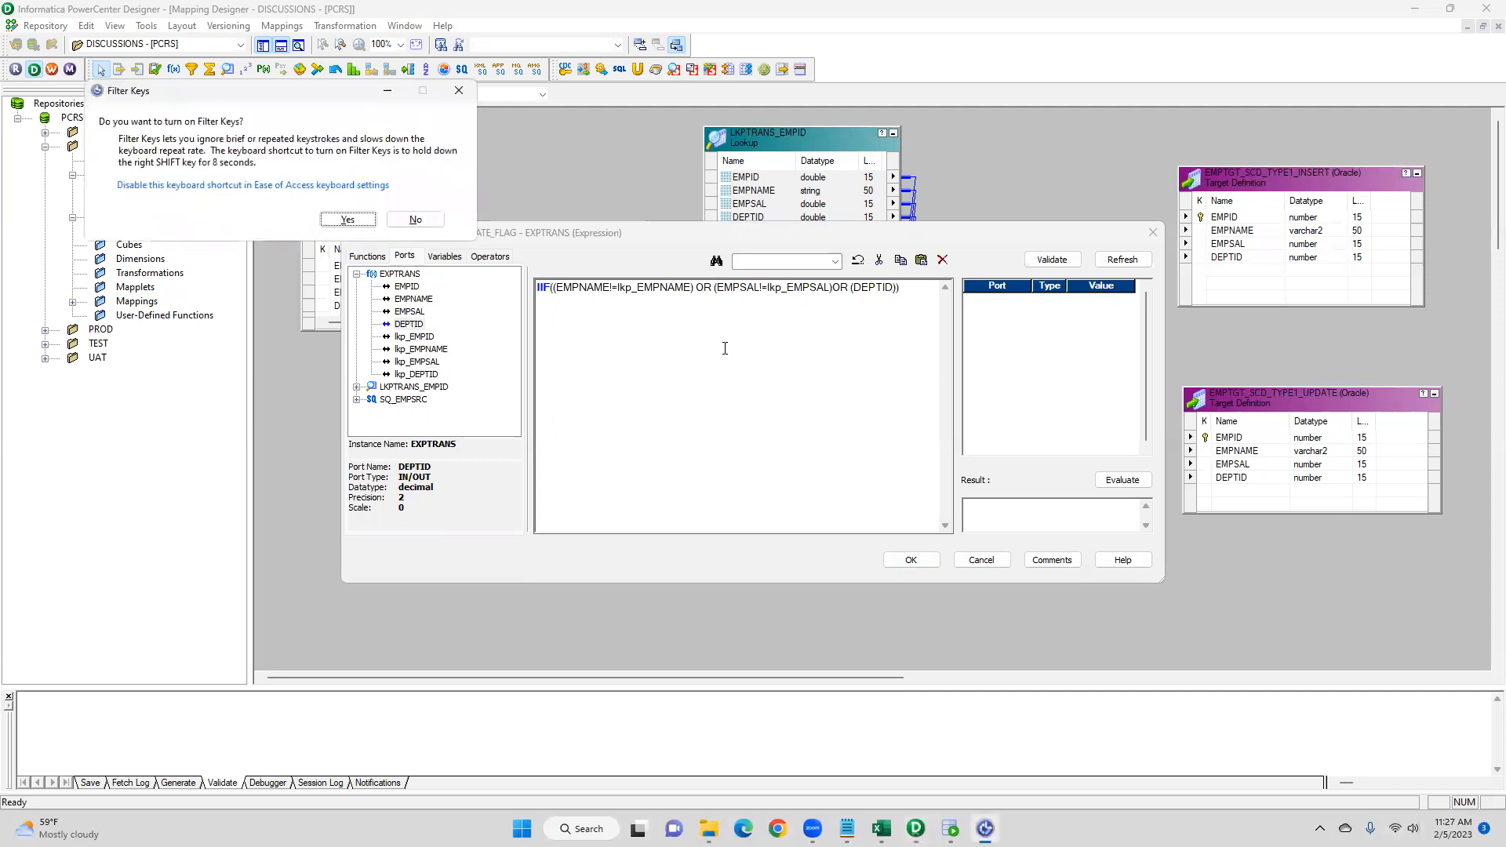
{"action": "left_click", "coordinate": [458, 91]}
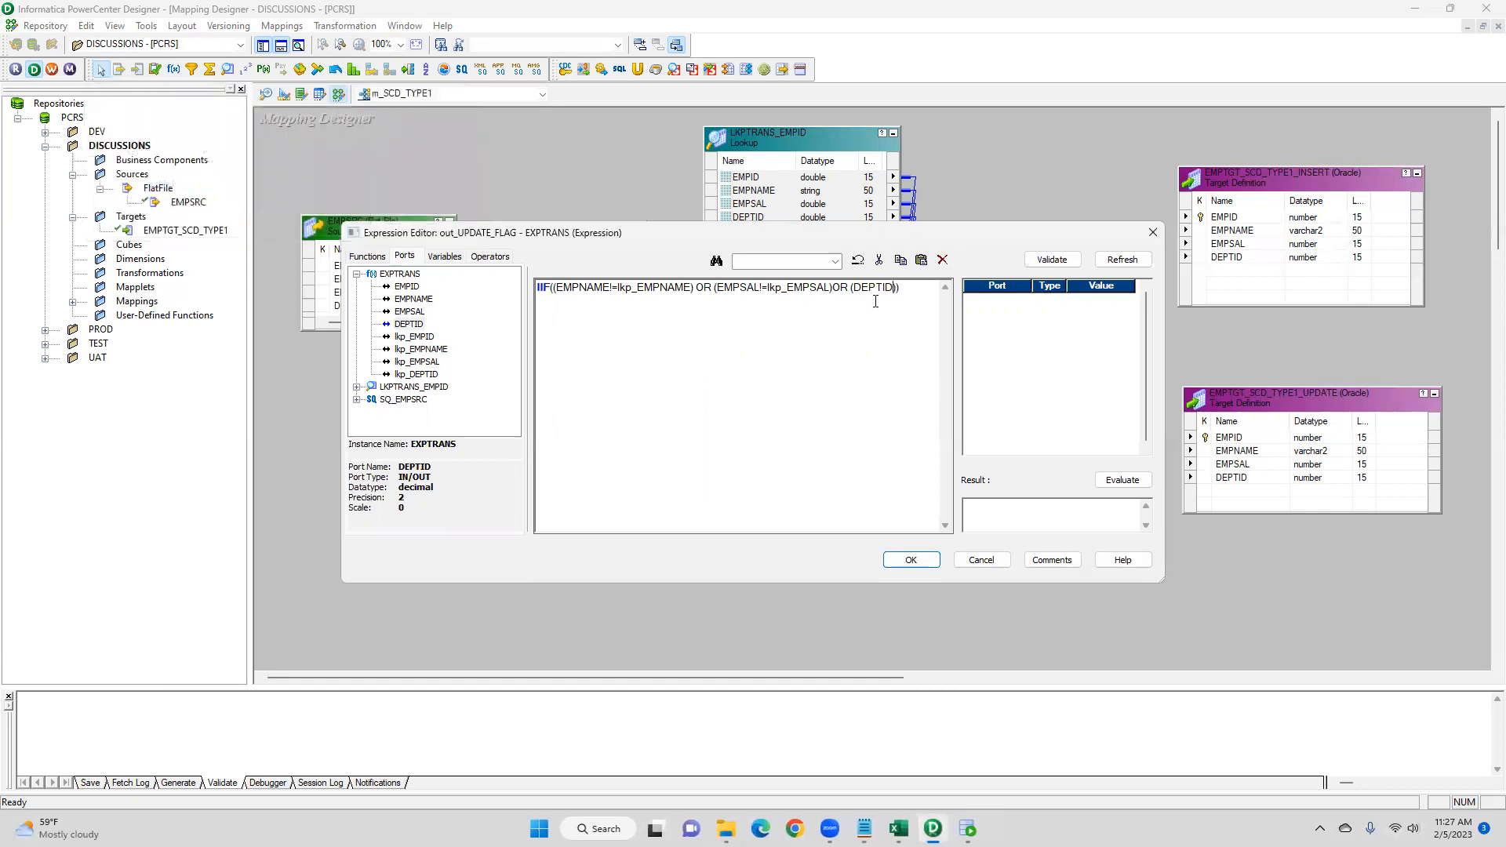
{"action": "type", "text": "!="}
{"action": "double_click", "coordinate": [417, 375]}
- Finish the IIF with results 'Y' and 'N' and validate the expression
{"action": "type", "text": "''"}
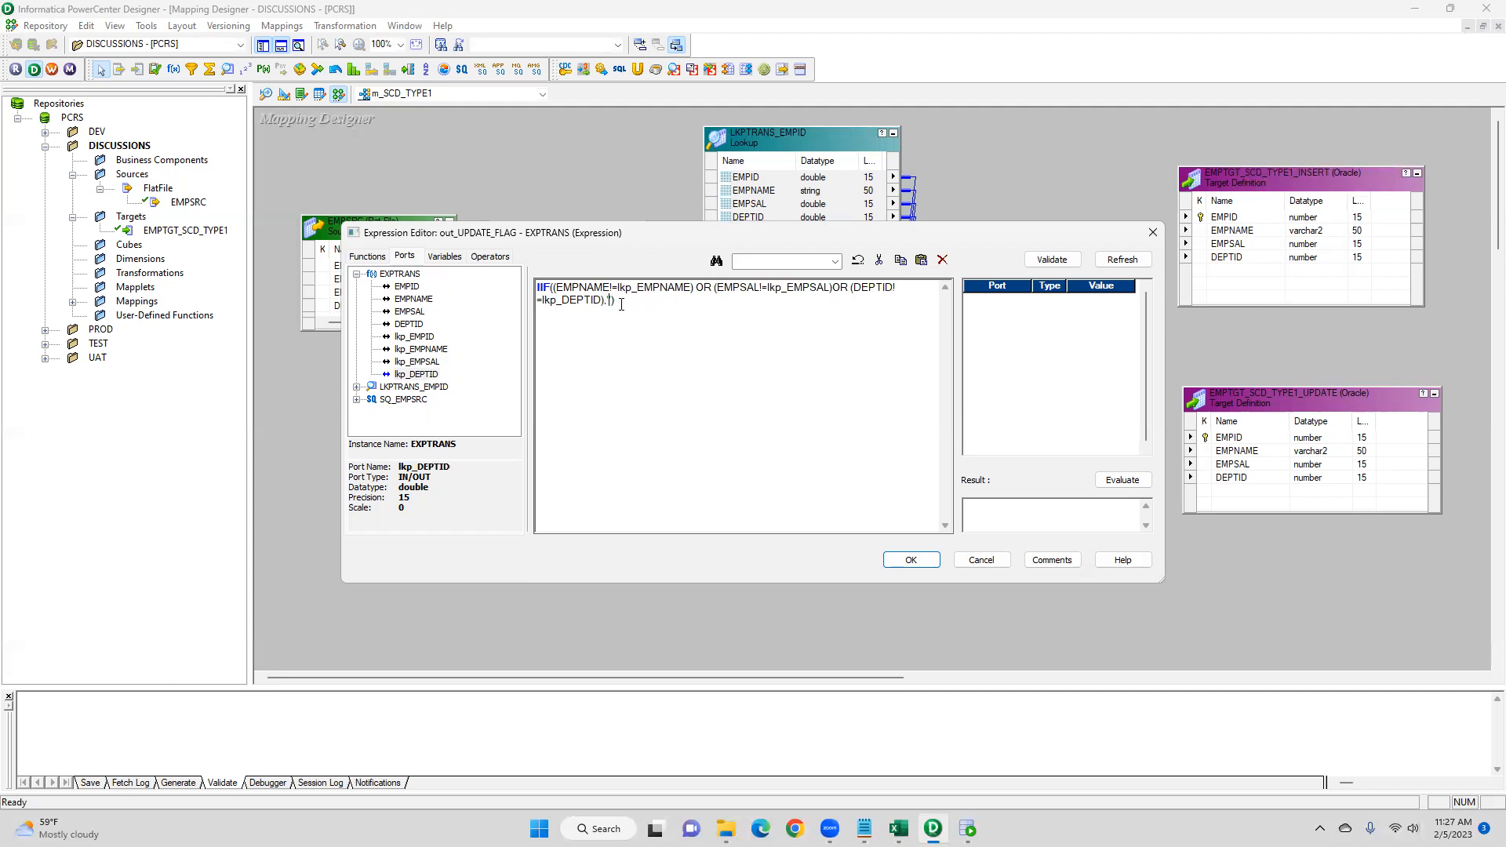
{"action": "type", "text": "Y"}
{"action": "type", "text": ",)"}
{"action": "type", "text": "'N'"}
{"action": "left_click", "coordinate": [1047, 260]}
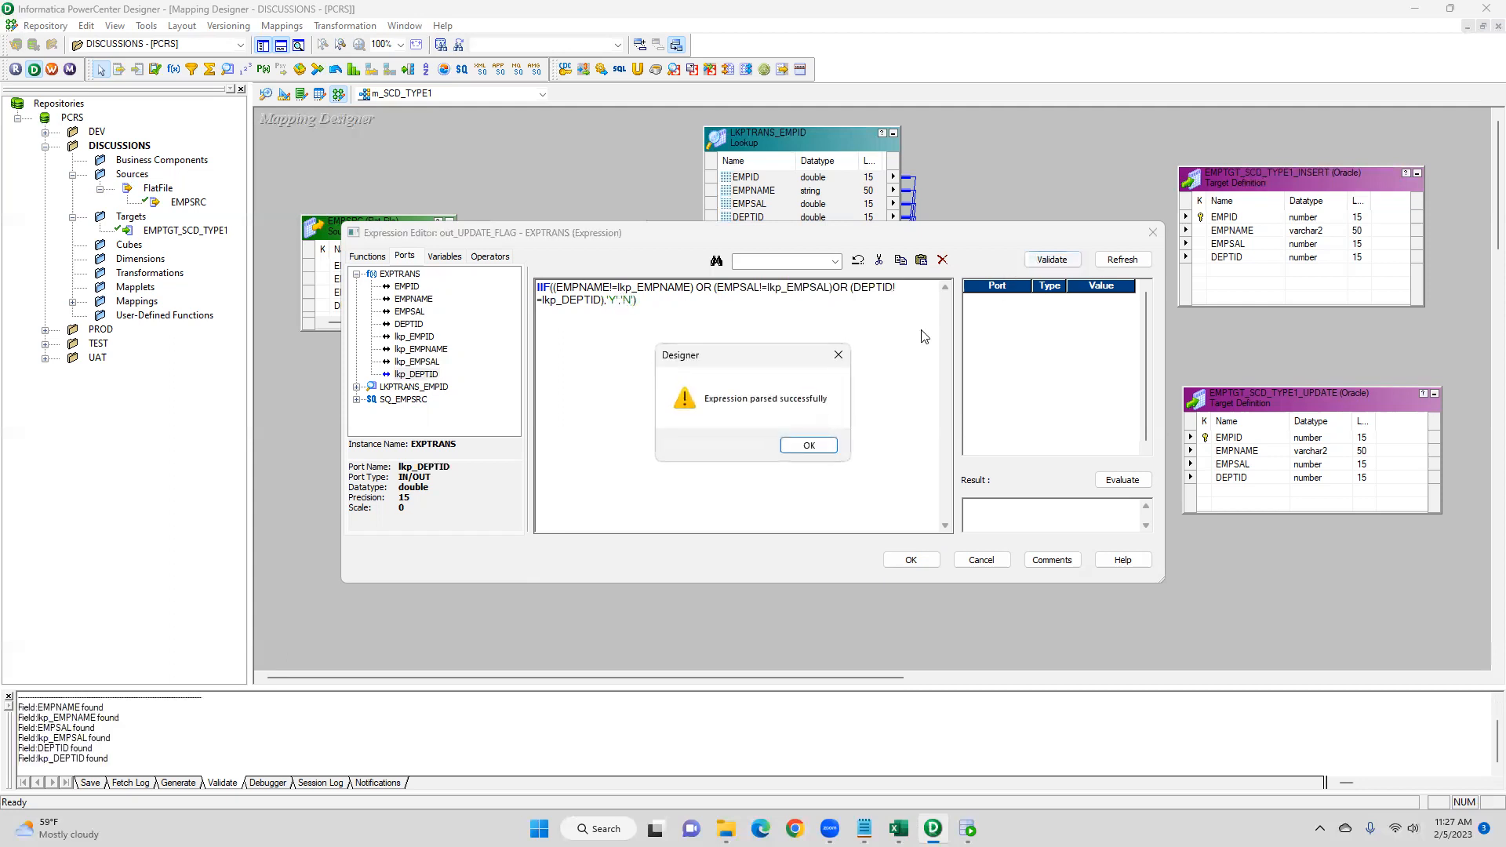
{"action": "left_click", "coordinate": [811, 445]}
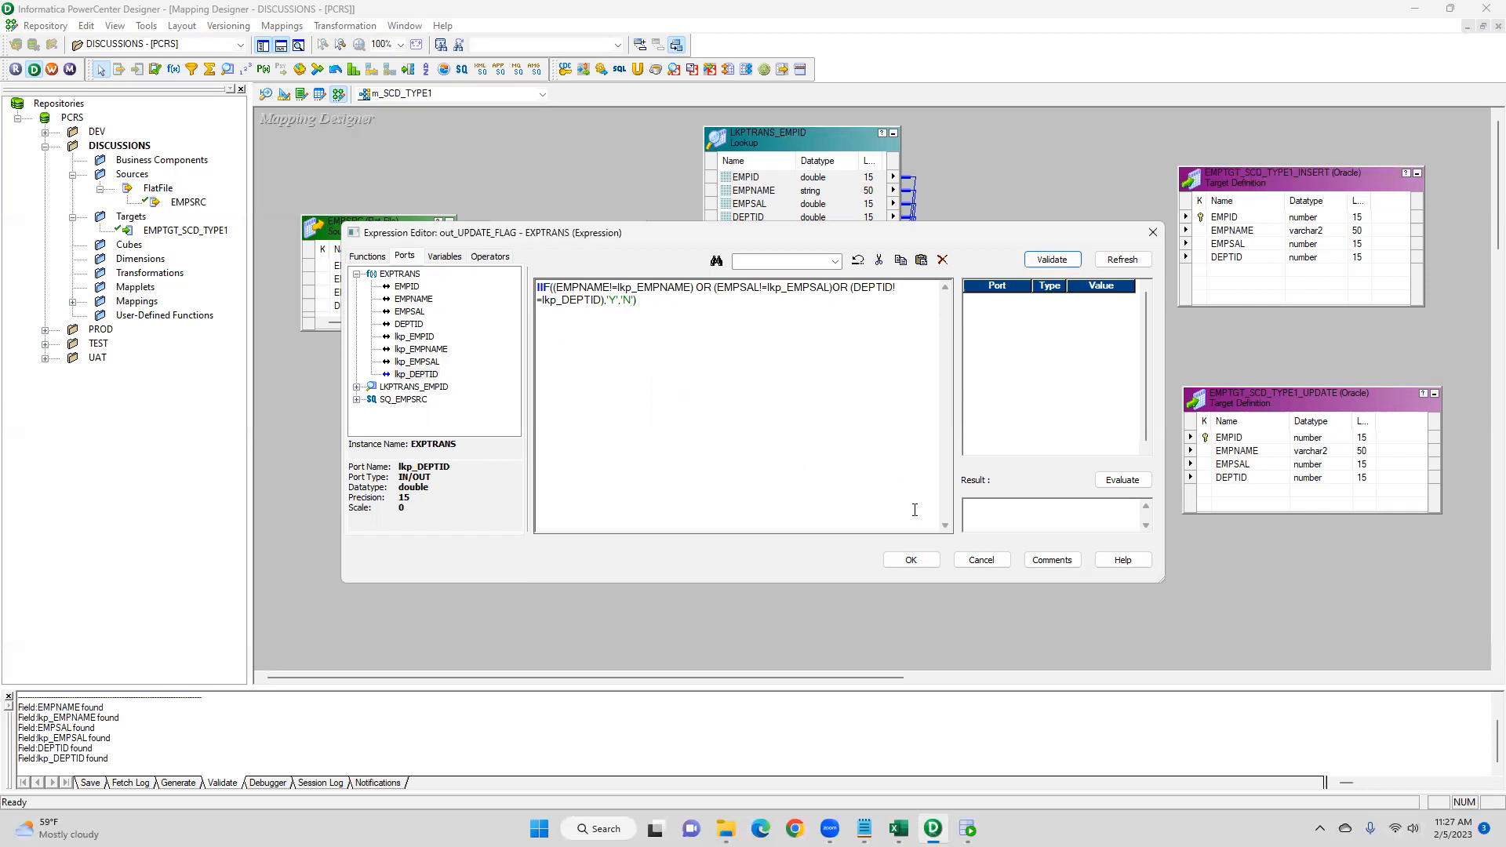
- Reformat the expression so each comparison and the 'Y','N' results sit on separate lines
{"action": "left_click", "coordinate": [715, 287]}
{"action": "key", "text": "Return"}
{"action": "key", "text": "Tab"}
{"action": "left_click", "coordinate": [687, 300]}
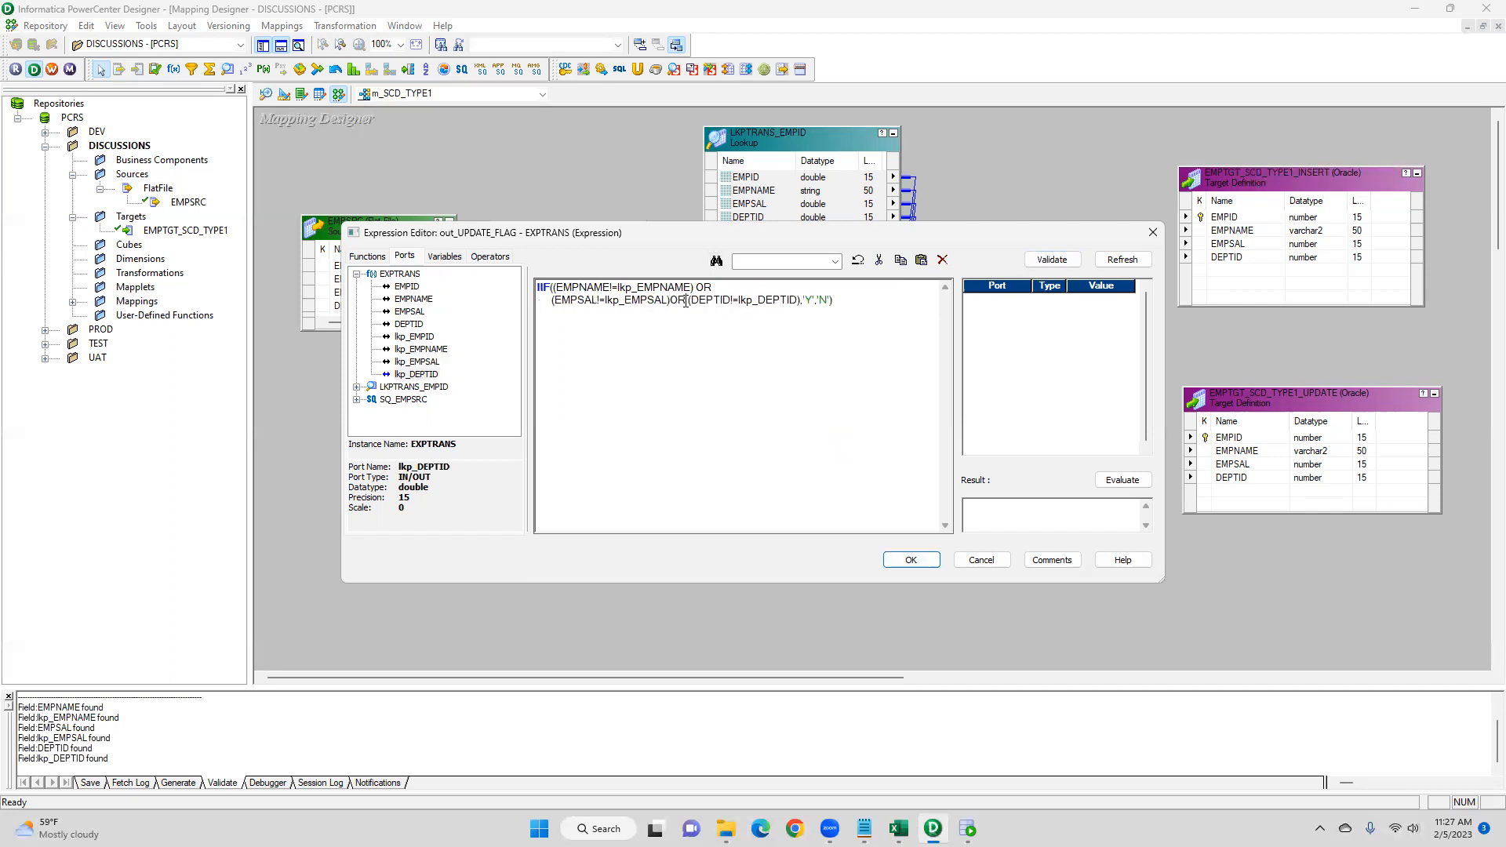
{"action": "key", "text": "Return"}
{"action": "key", "text": "Tab"}
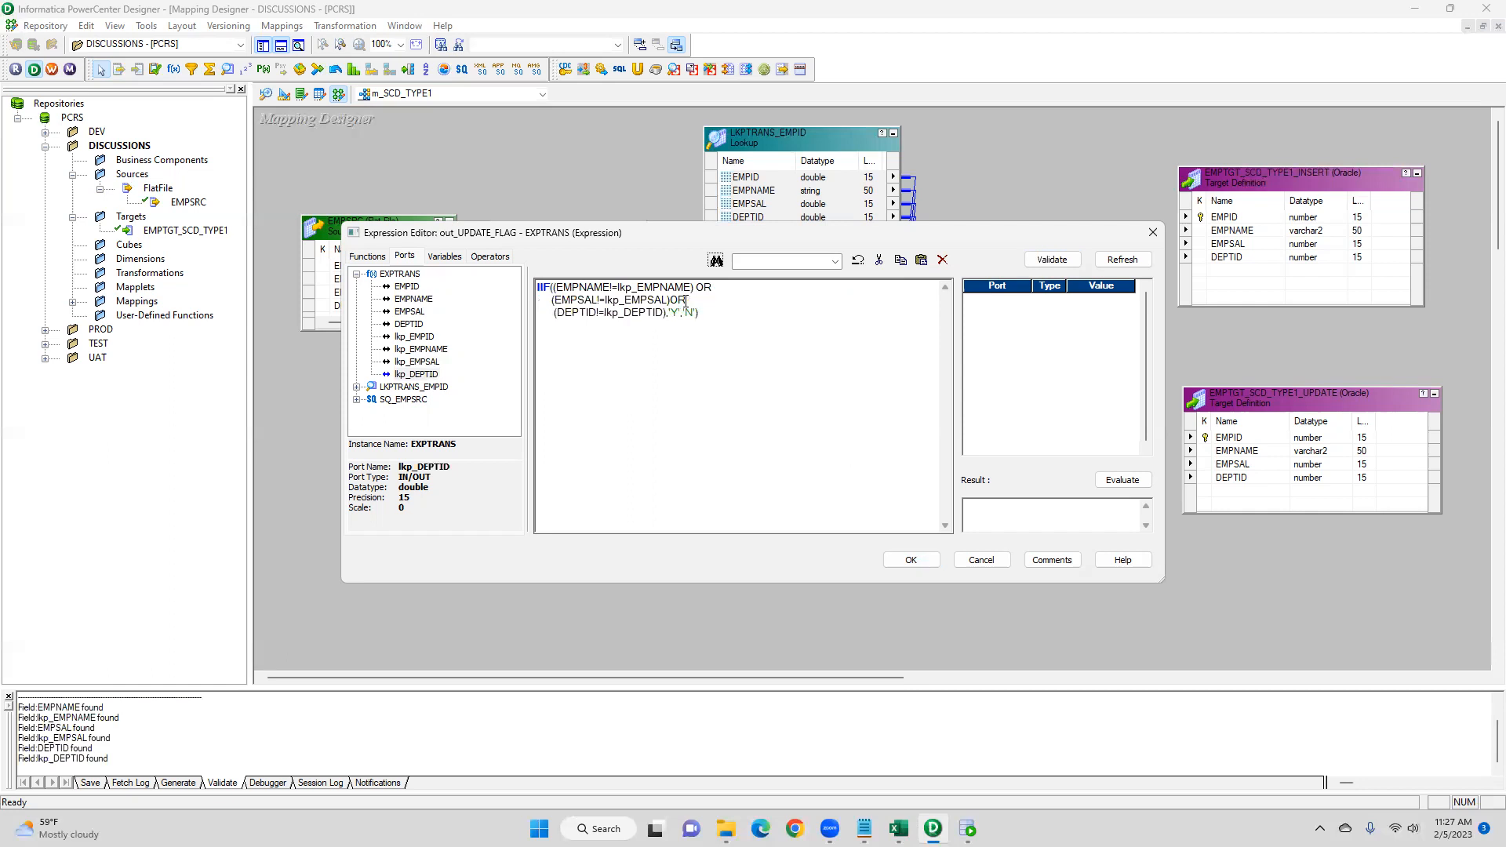
{"action": "key", "text": "shift+Tab"}
{"action": "type", "text": ","}
{"action": "key", "text": "Return"}
{"action": "left_click", "coordinate": [552, 300]}
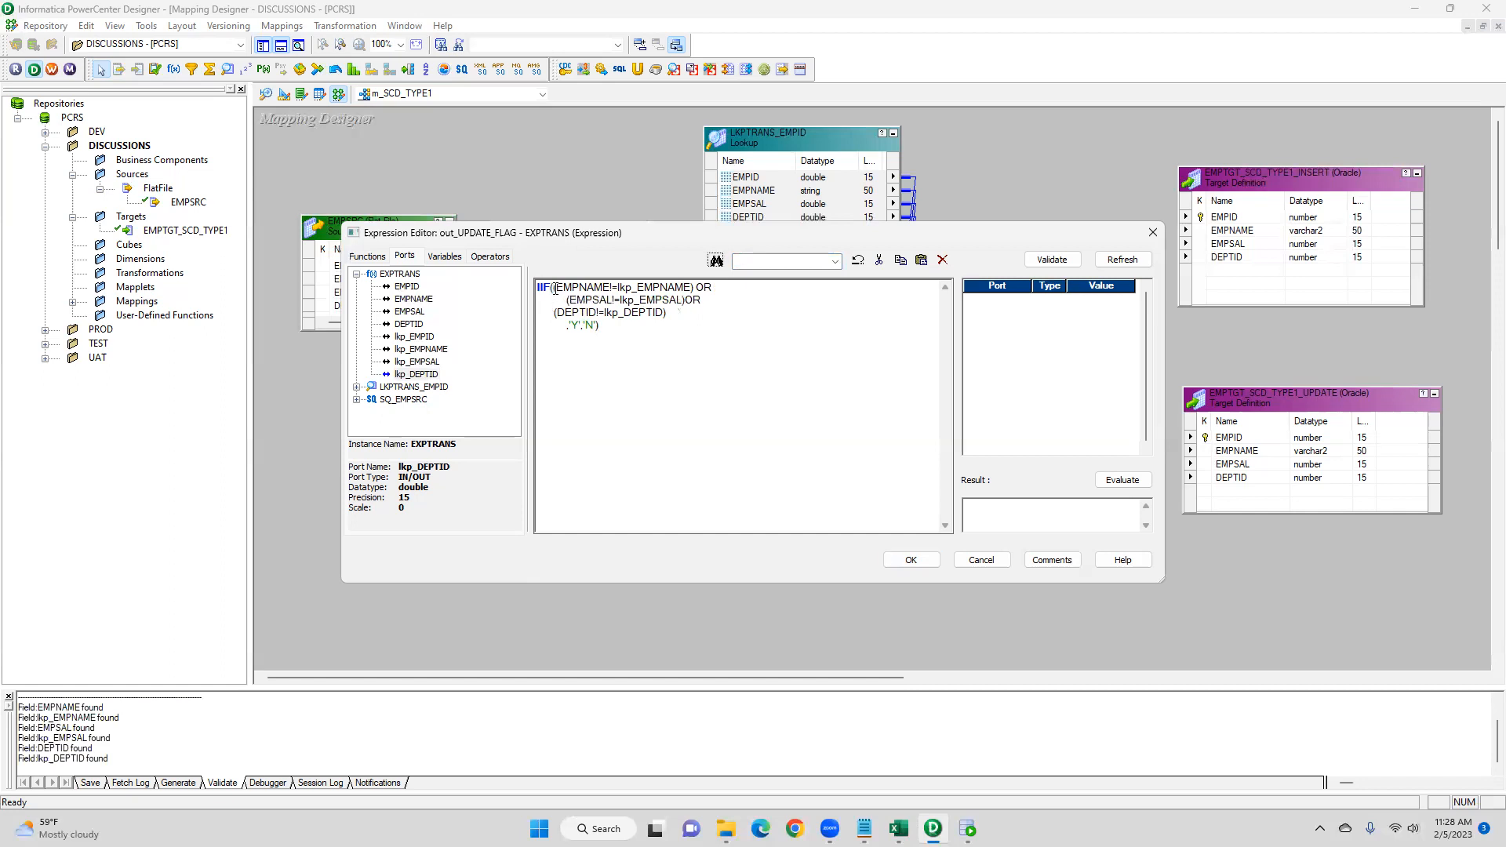
- Indent the comparison lines beneath IIF( and validate the out_UPDATE_FLAG expression again
{"action": "left_click", "coordinate": [554, 312]}
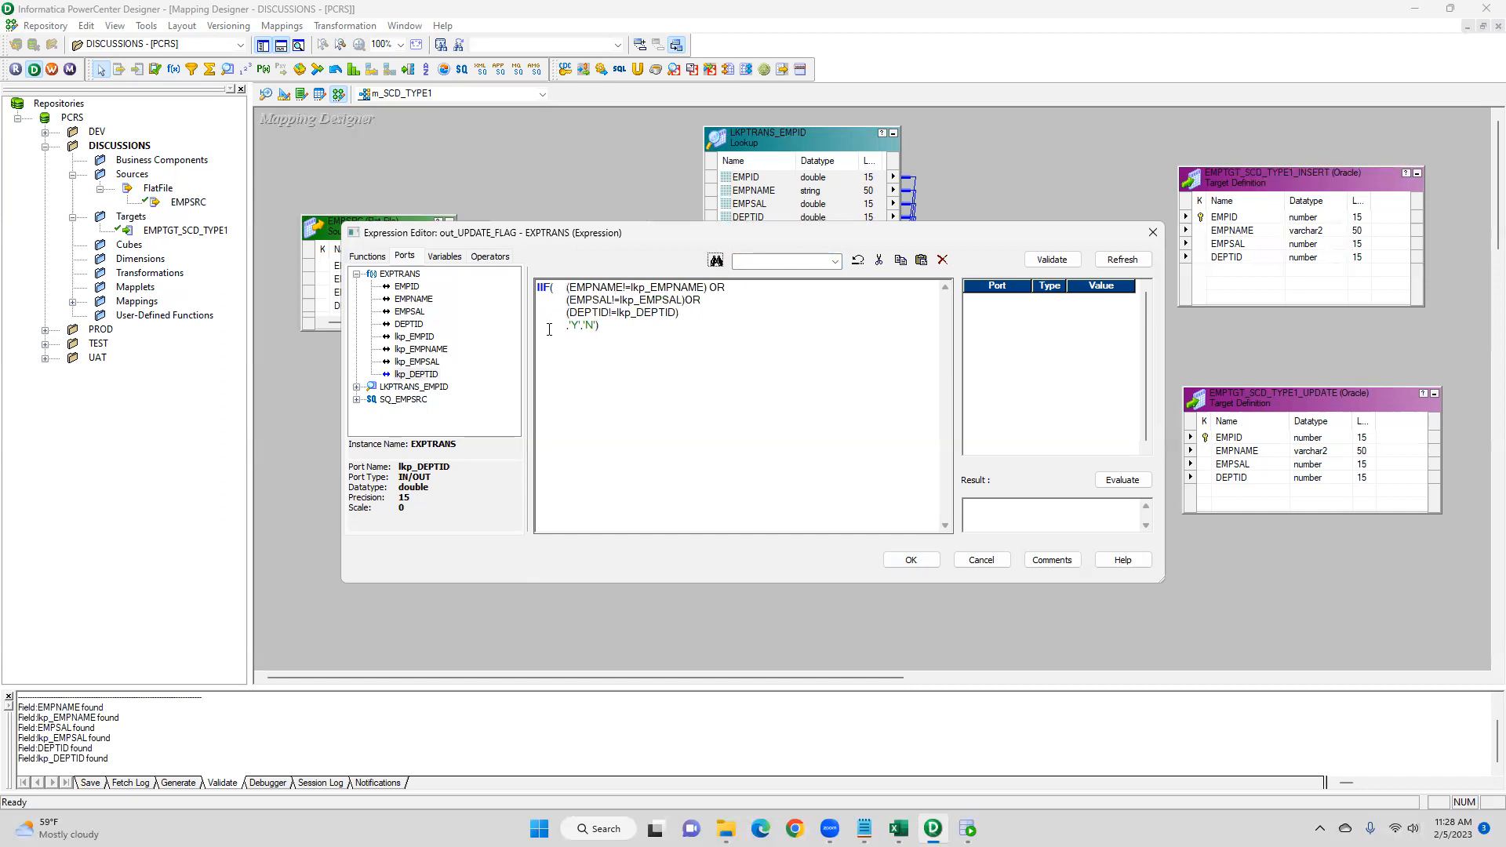
{"action": "left_click", "coordinate": [1029, 262]}
{"action": "left_click", "coordinate": [816, 447]}
- Examine each of the three comparisons in the IIF condition by highlighting them in turn
{"action": "left_click_drag", "start_coordinate": [567, 287], "coordinate": [708, 288]}
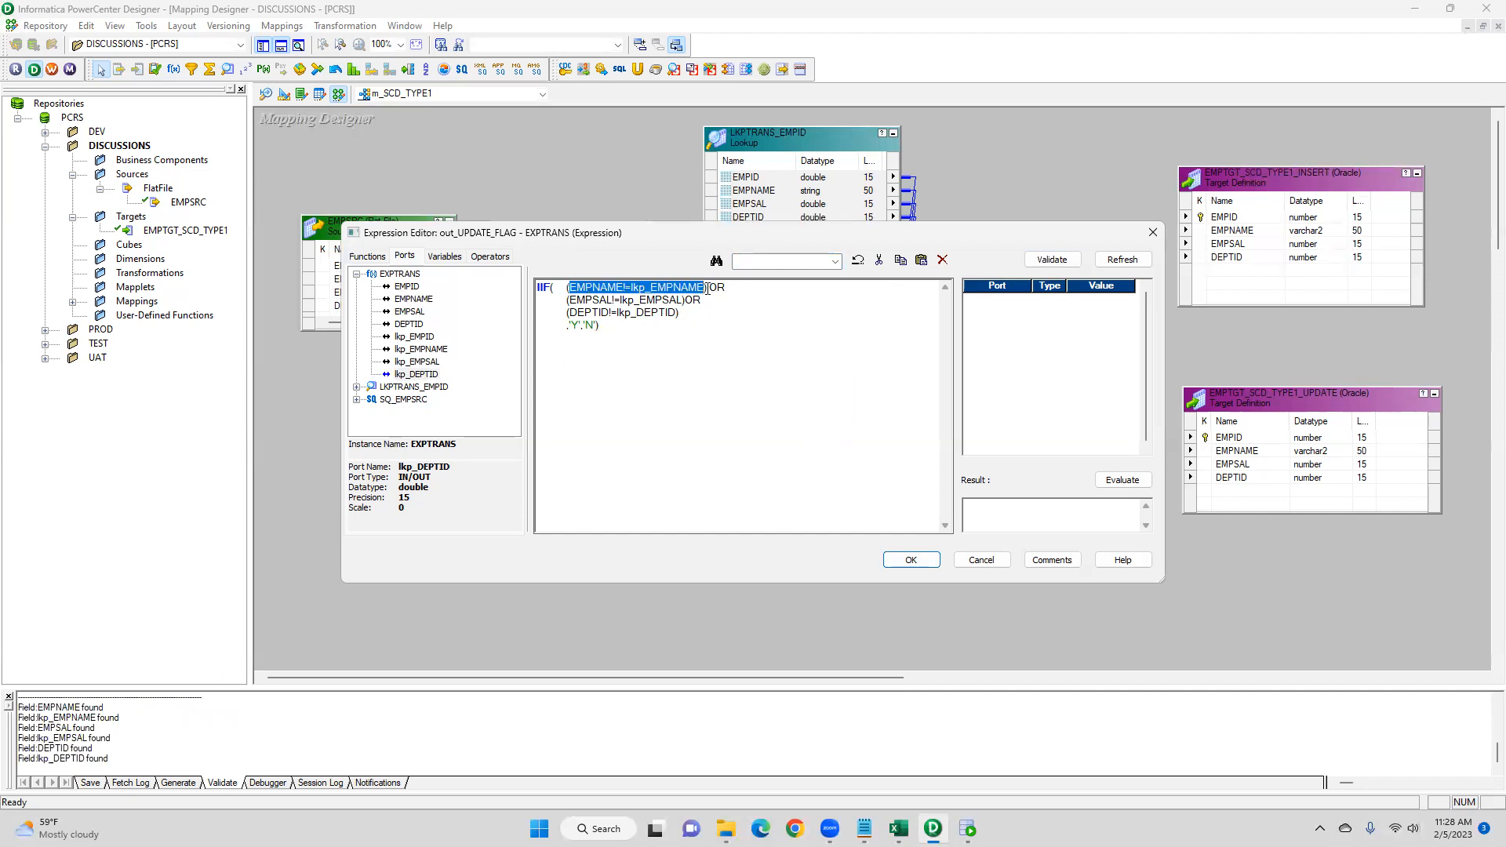
{"action": "left_click_drag", "start_coordinate": [567, 326], "coordinate": [683, 301]}
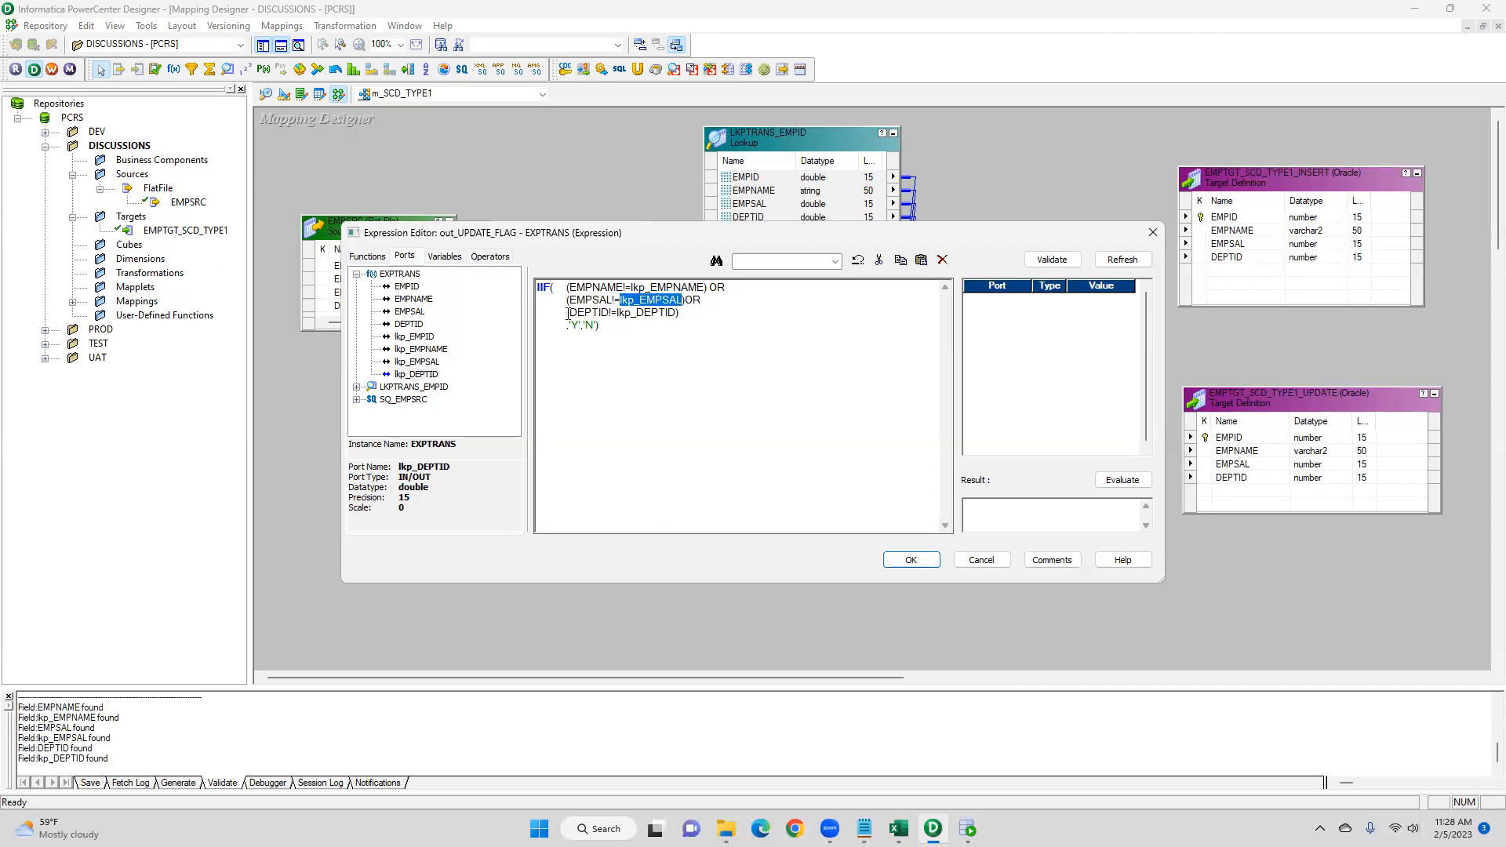
{"action": "left_click_drag", "start_coordinate": [567, 313], "coordinate": [635, 313]}
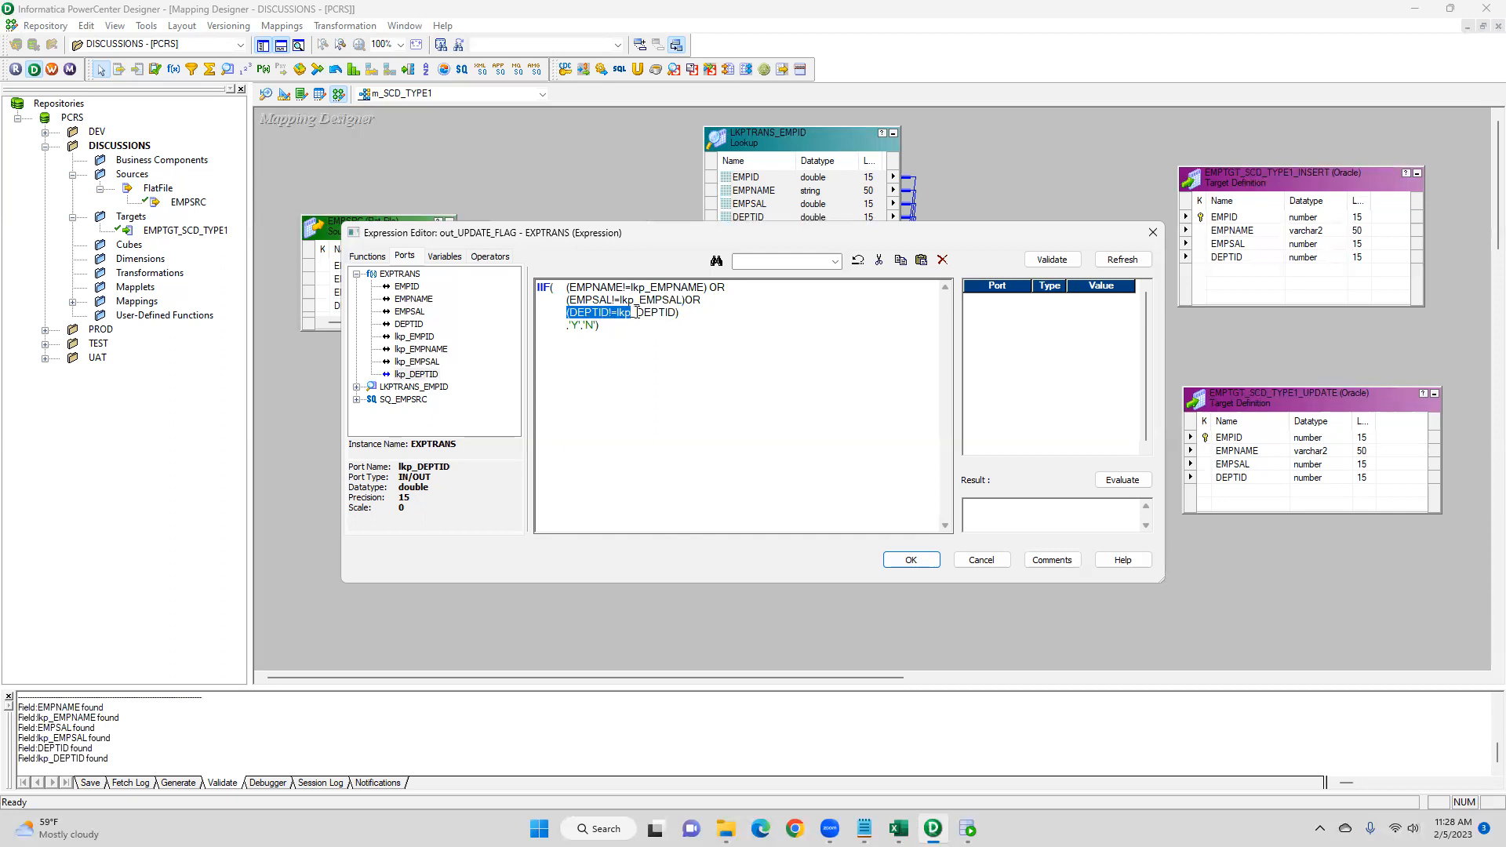
{"action": "left_click", "coordinate": [588, 401]}
{"action": "left_click_drag", "start_coordinate": [638, 326], "coordinate": [527, 282]}
- Save the out_UPDATE_FLAG expression and apply the changes to the Expression transformation
{"action": "left_click", "coordinate": [910, 559]}
{"action": "left_click", "coordinate": [862, 542]}
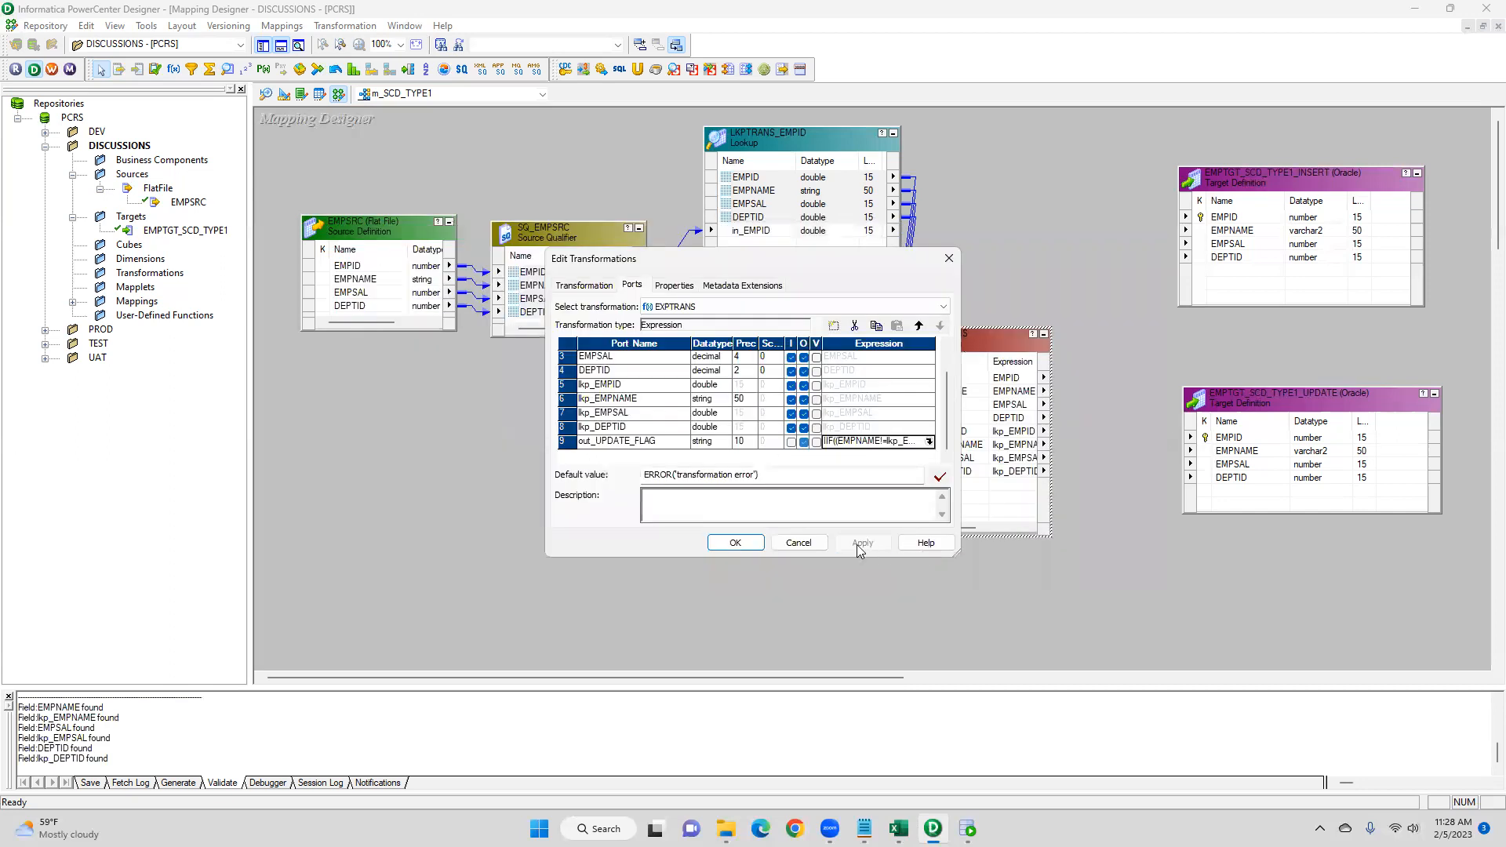
{"action": "left_click", "coordinate": [734, 543]}
- Rearrange the mapping canvas, moving the Expression transformation below the lookup and shifting LKPTRANS_EMPID left
{"action": "key", "text": "Caps_Lock"}
{"action": "left_click_drag", "start_coordinate": [961, 340], "coordinate": [728, 389]}
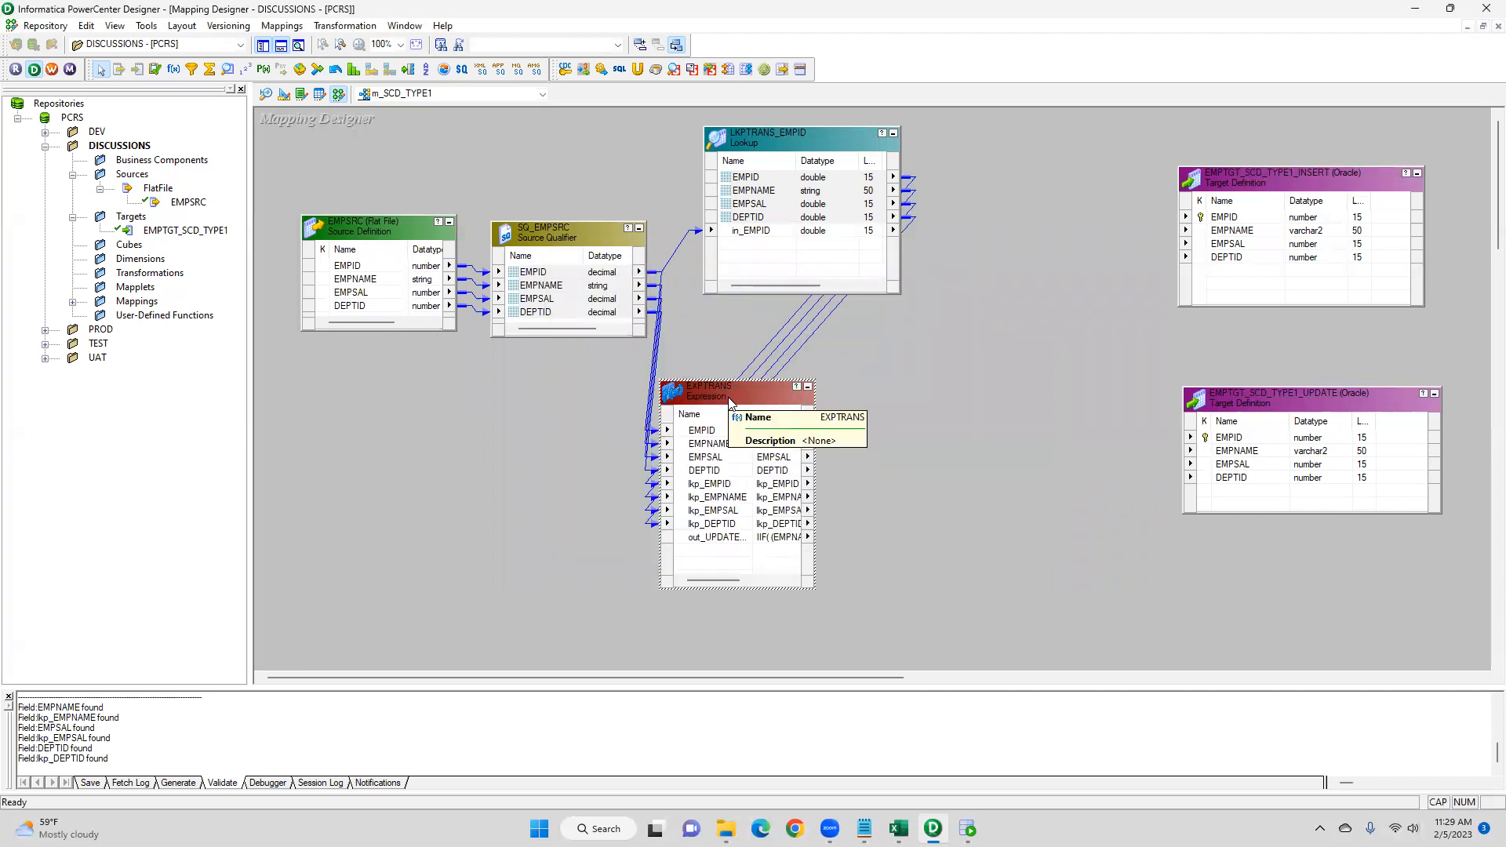
{"action": "left_click_drag", "start_coordinate": [797, 137], "coordinate": [724, 128]}
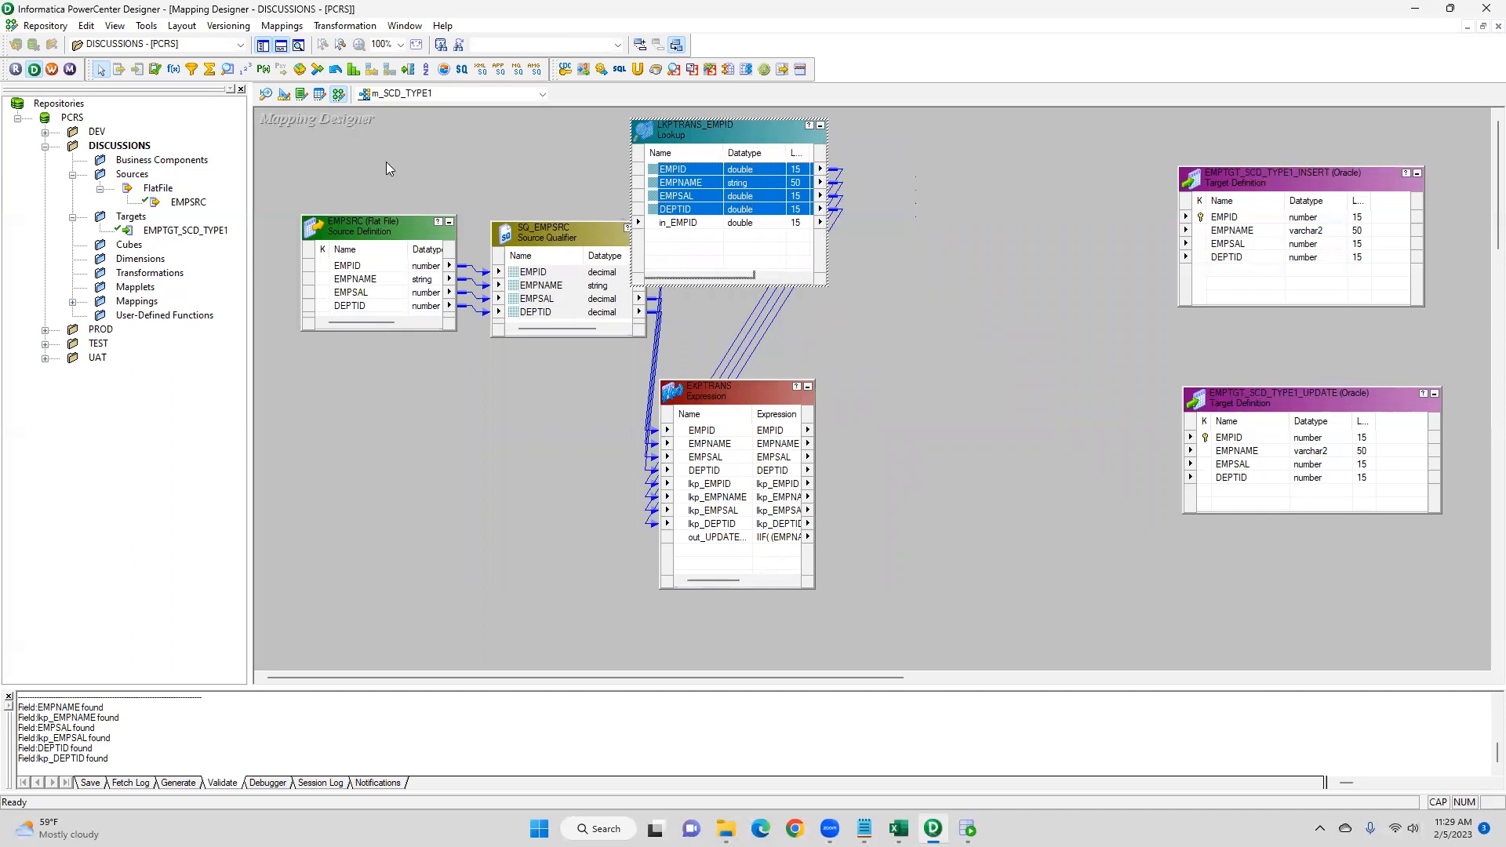
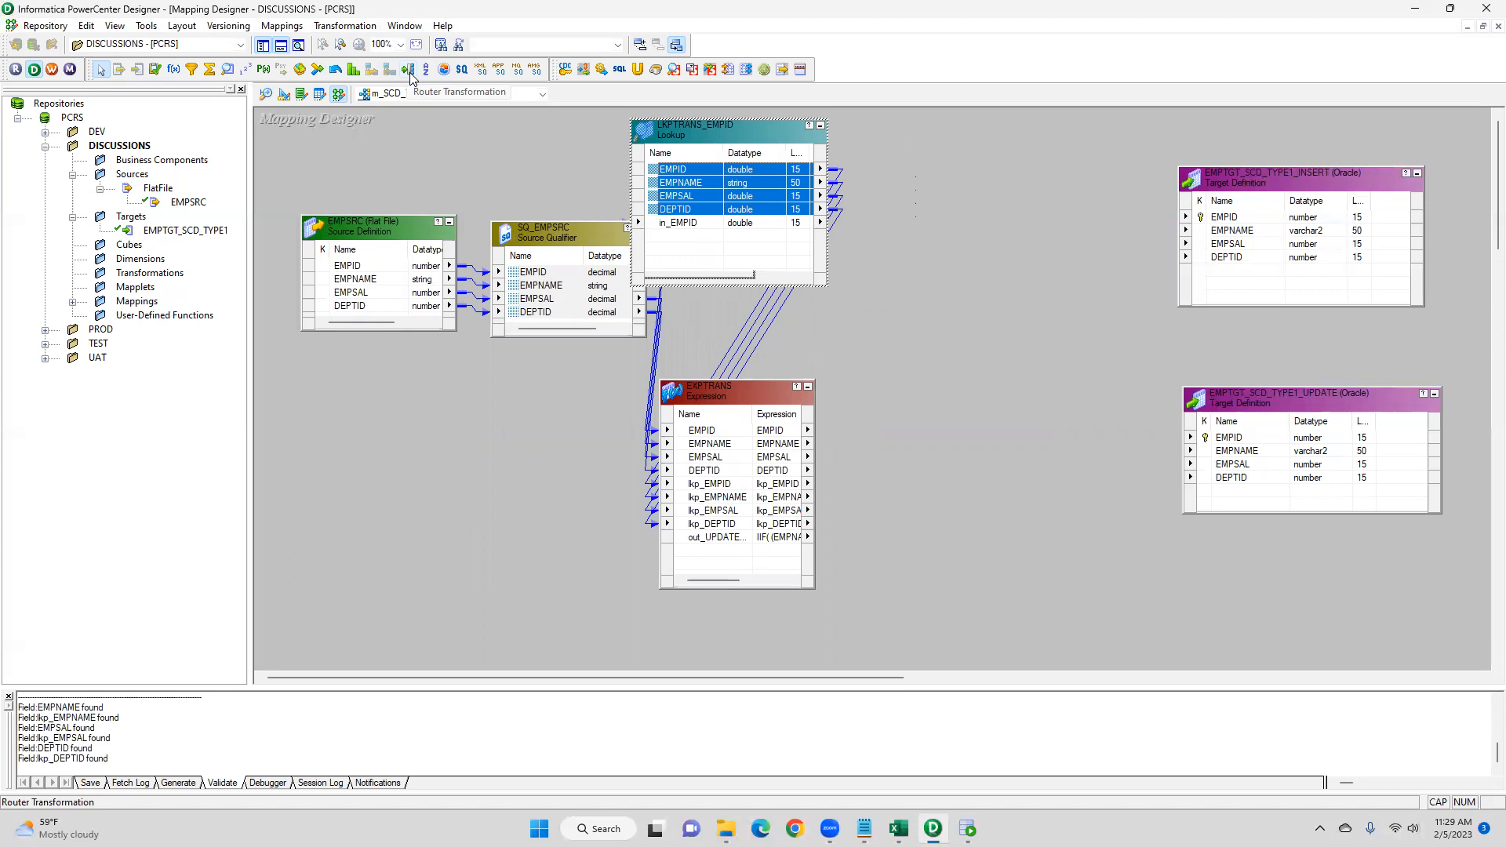
- Add a Router transformation to the mapping and place it between the lookup and the insert target
{"action": "left_click", "coordinate": [409, 73]}
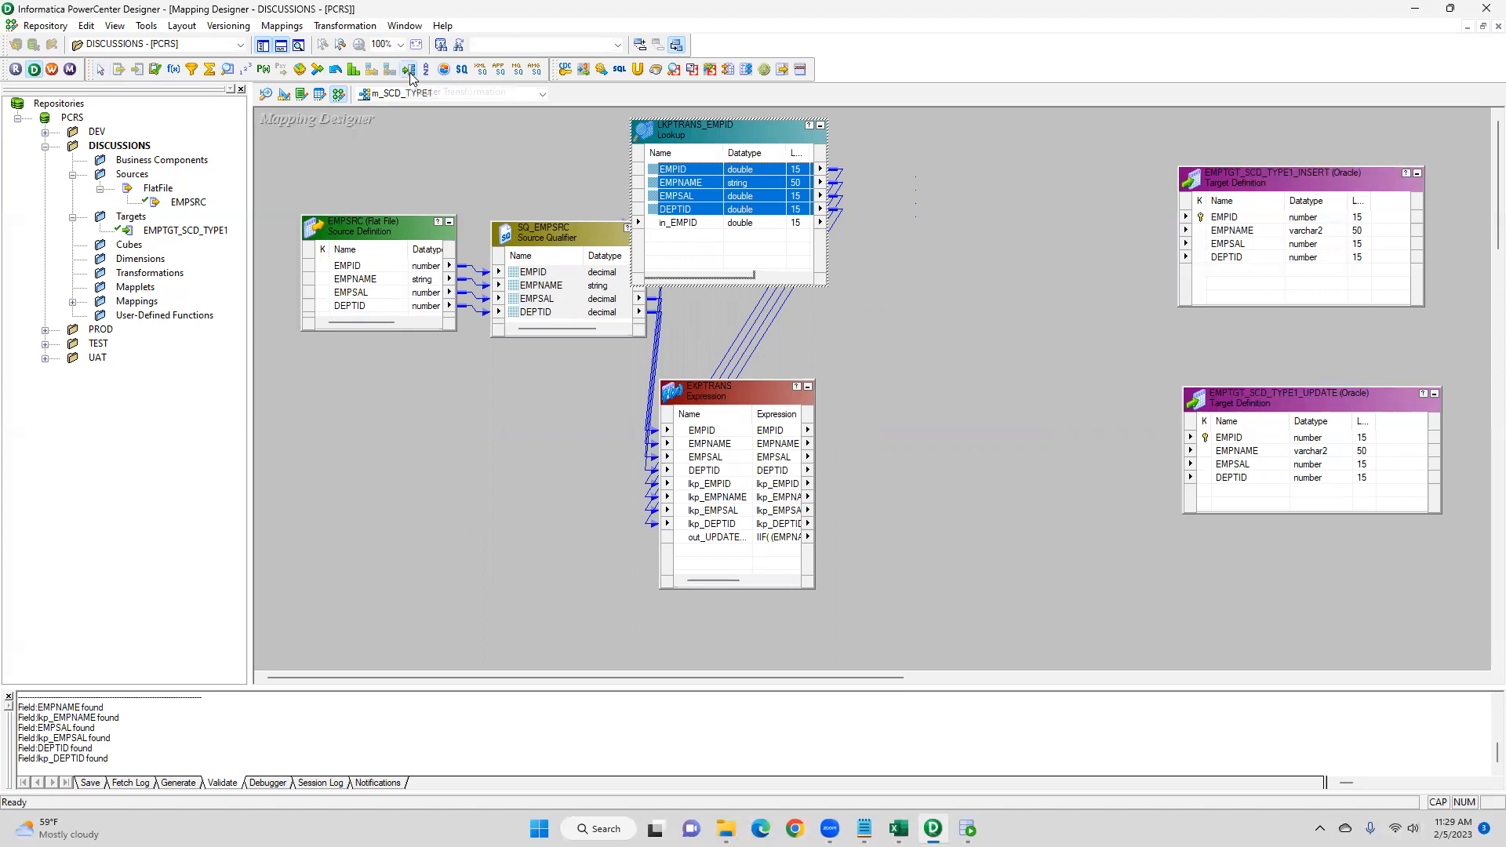
{"action": "left_click", "coordinate": [939, 296]}
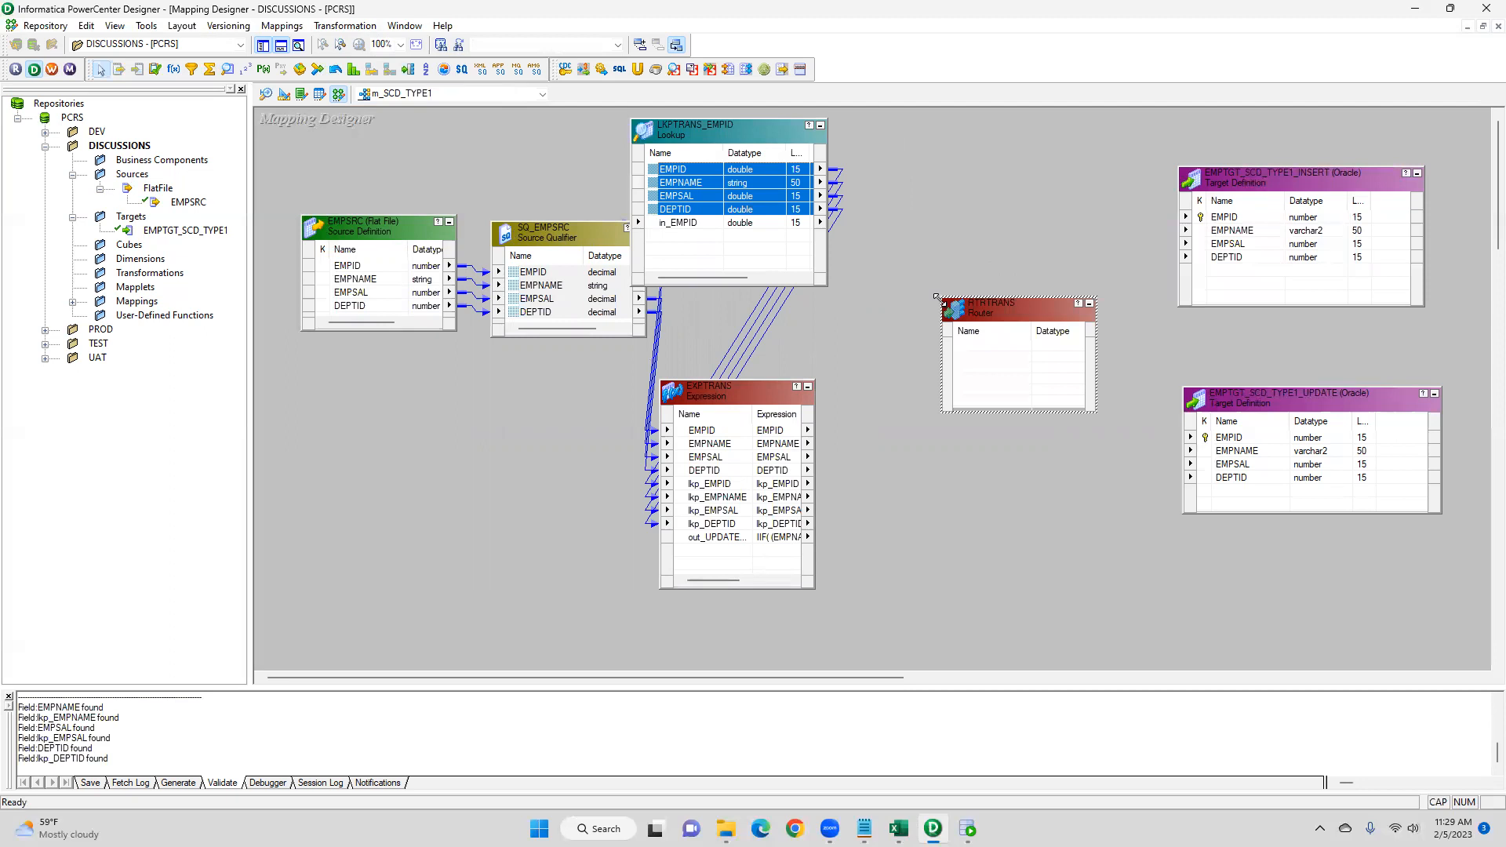
{"action": "left_click_drag", "start_coordinate": [936, 297], "coordinate": [906, 162]}
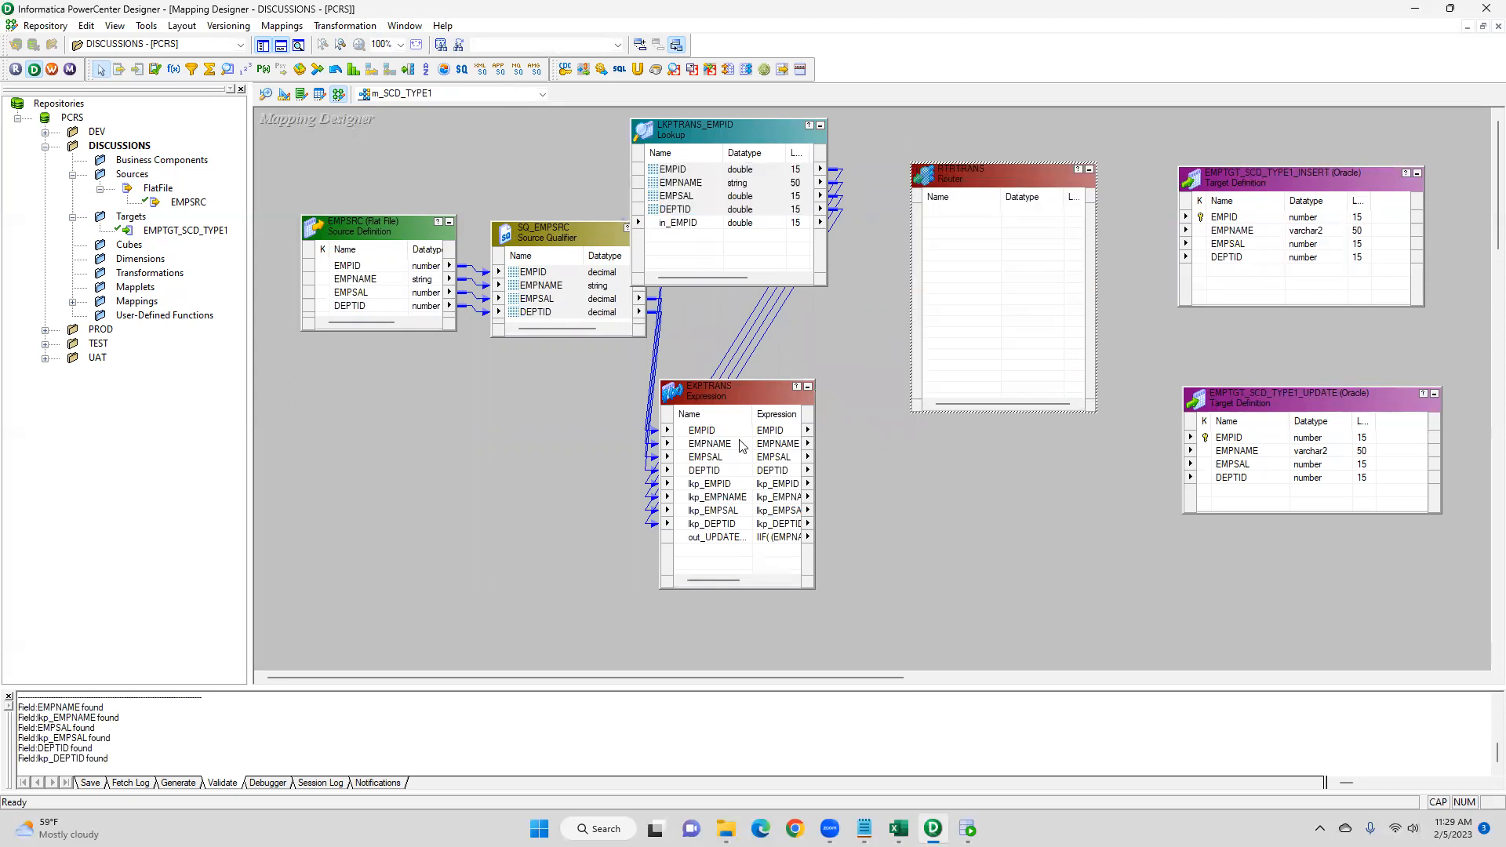
- Link EMPID, EMPNAME, EMPSAL, DEPTID, lkp_EMPID and out_UPDATE_FLAG from the Expression transformation into the Router
{"action": "left_click", "coordinate": [696, 430]}
{"action": "left_click_drag", "start_coordinate": [695, 432], "coordinate": [988, 240]}
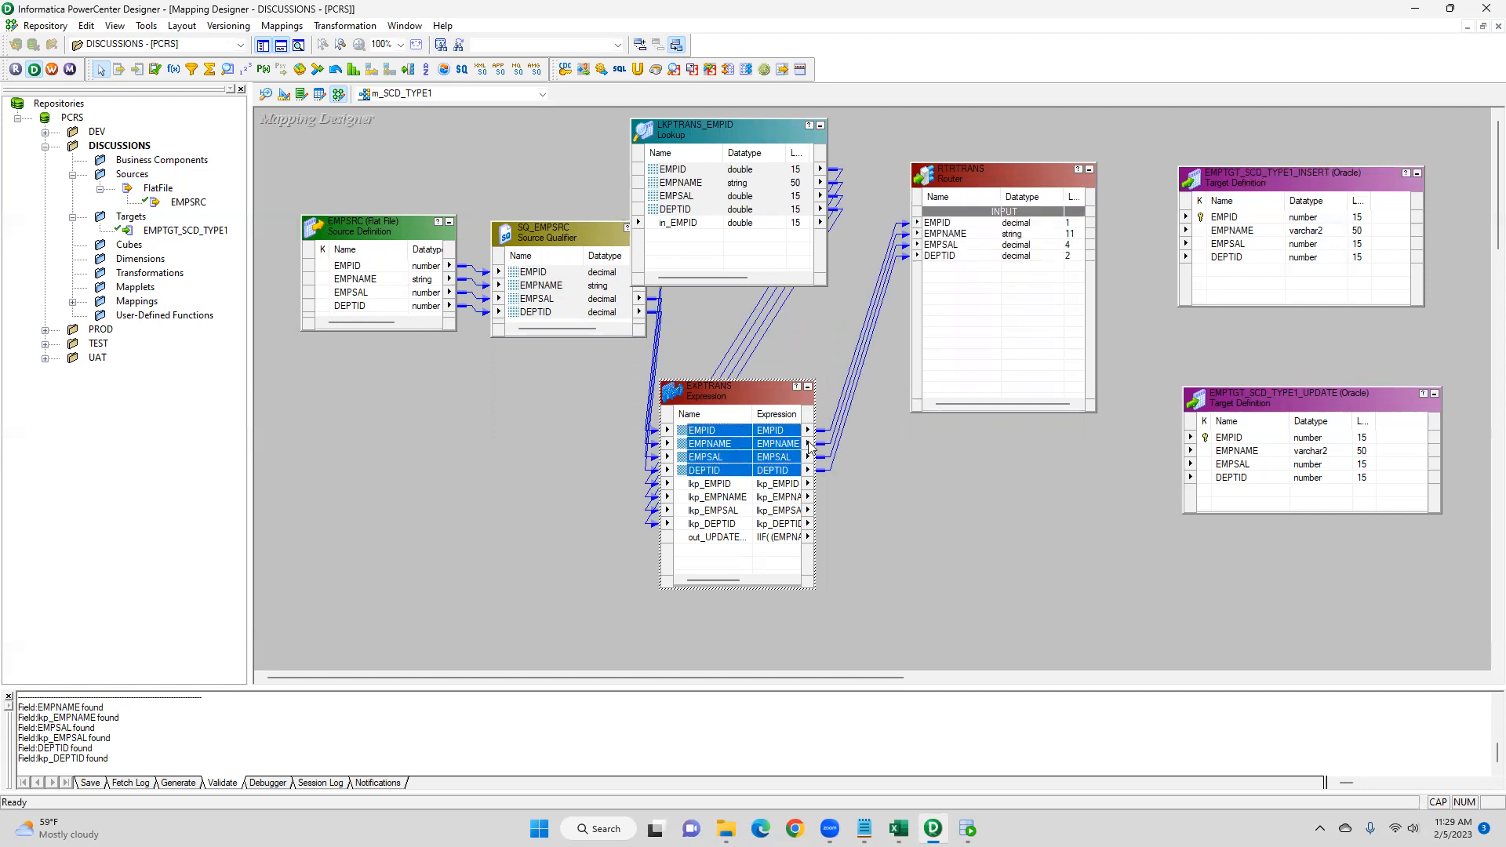
{"action": "left_click", "coordinate": [691, 486]}
{"action": "left_click_drag", "start_coordinate": [690, 487], "coordinate": [950, 284]}
{"action": "left_click_drag", "start_coordinate": [694, 533], "coordinate": [940, 349]}
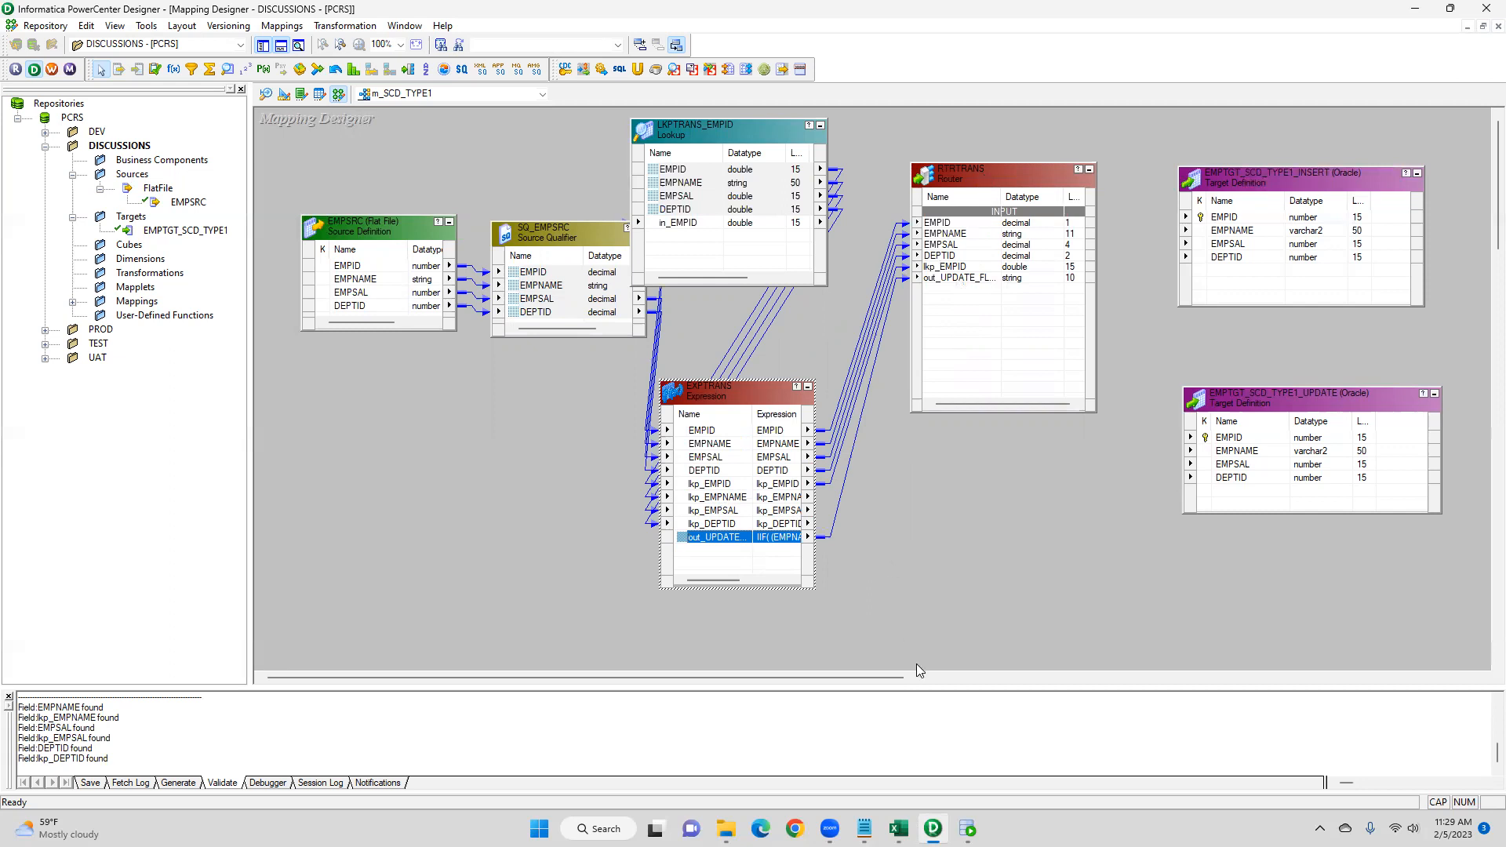
- Switch to Excel and examine the lookup, source and target employee rows to compare their EMPIDs
{"action": "key", "text": "alt+Tab"}
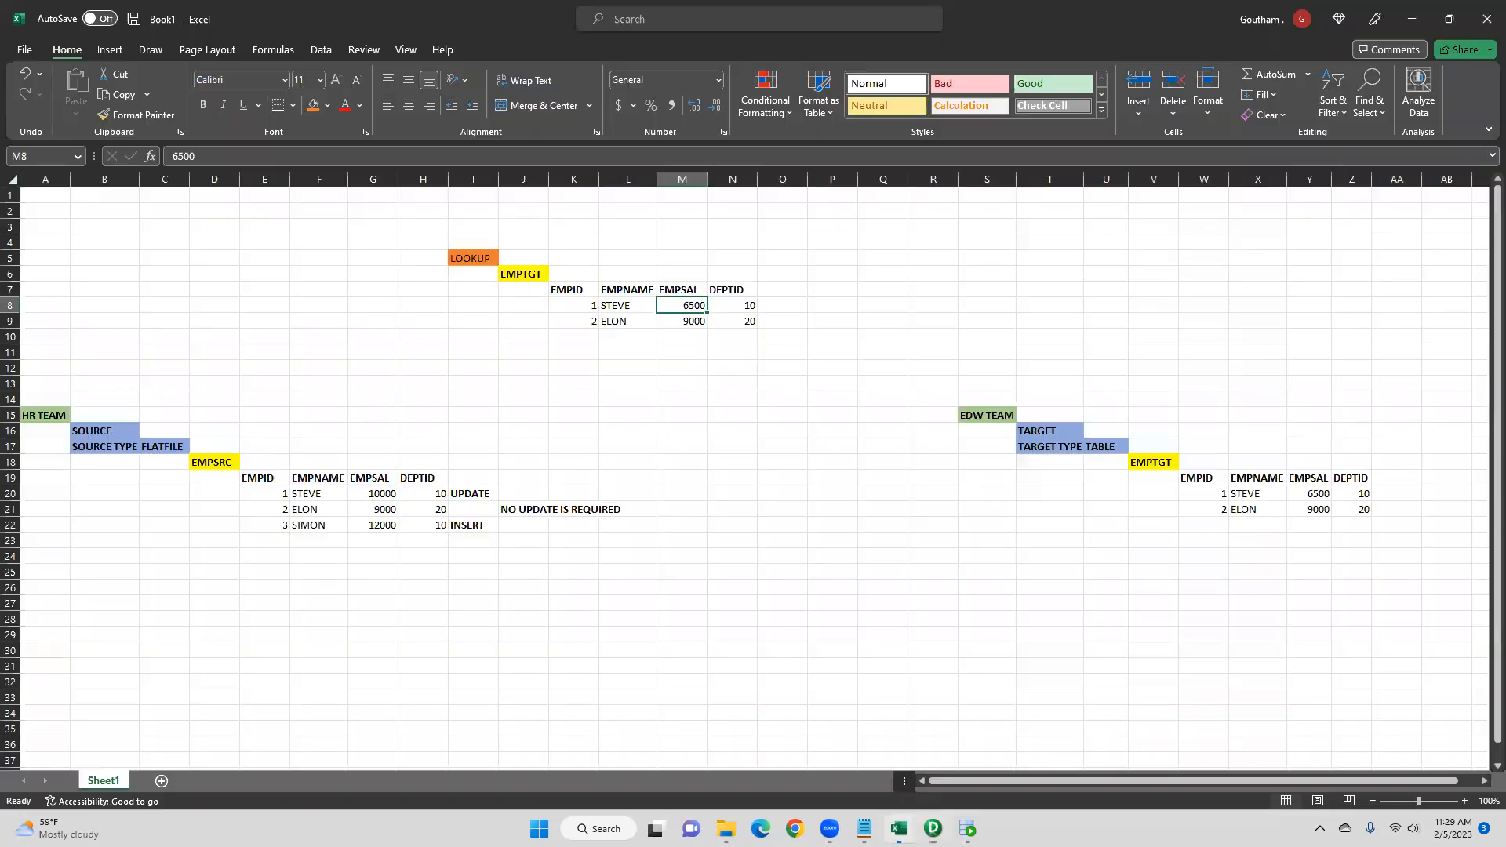
{"action": "left_click", "coordinate": [585, 336]}
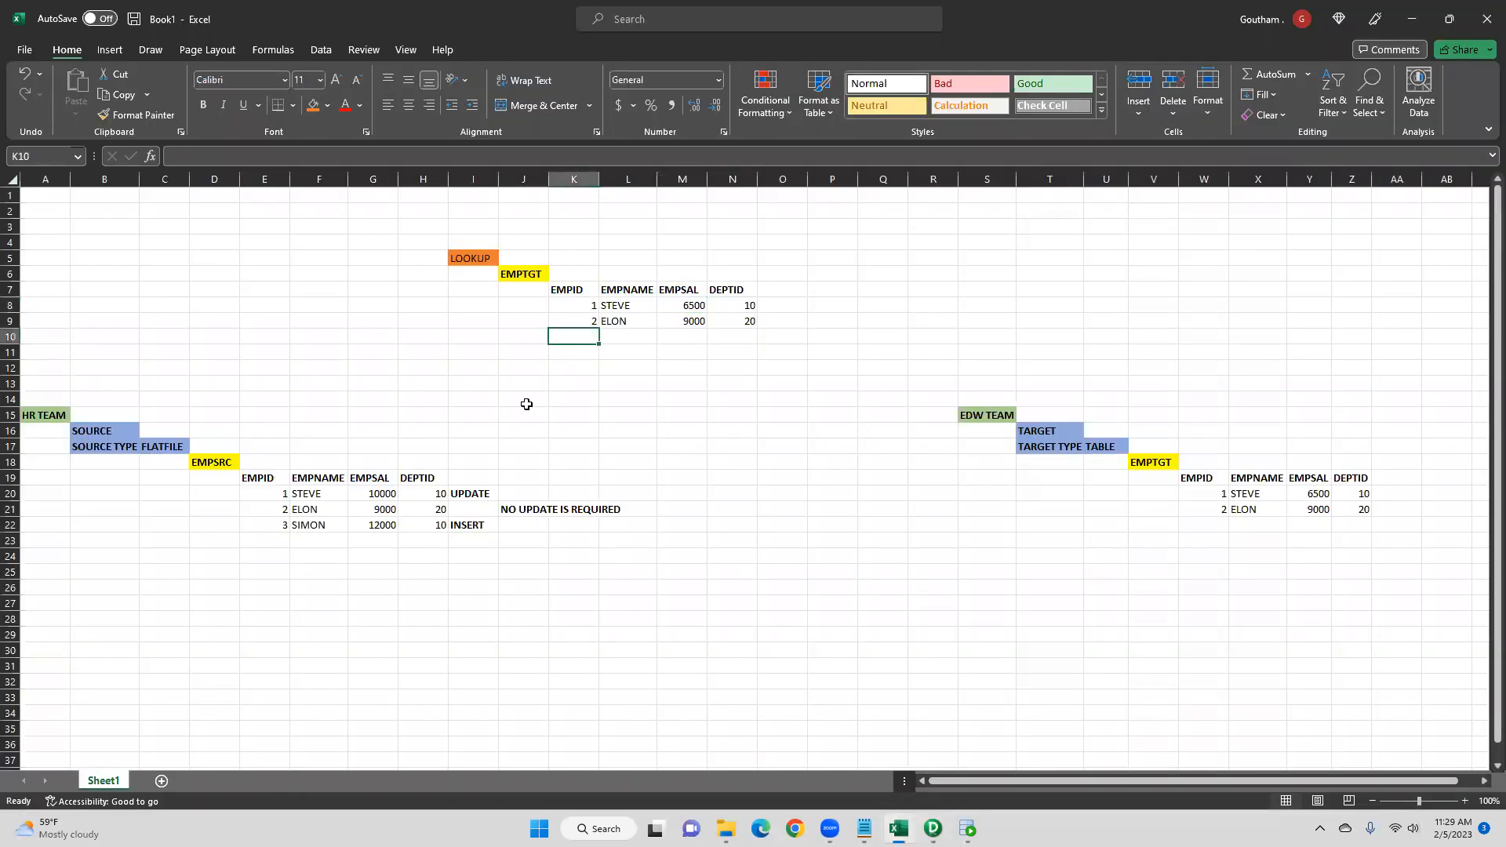
{"action": "left_click", "coordinate": [180, 264]}
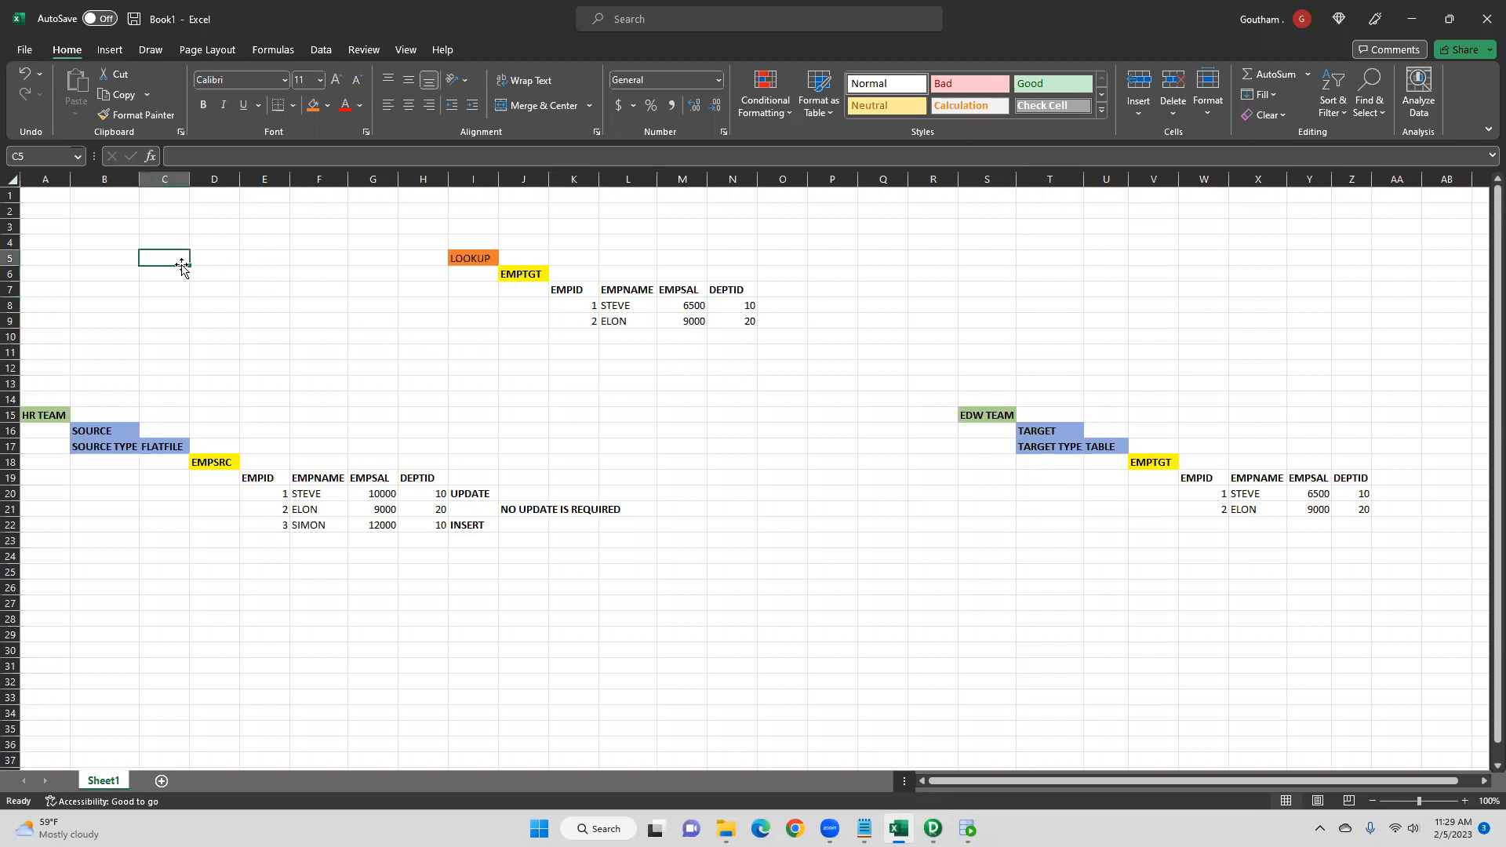
{"action": "left_click", "coordinate": [266, 481]}
{"action": "left_click", "coordinate": [571, 290]}
{"action": "left_click", "coordinate": [573, 305]}
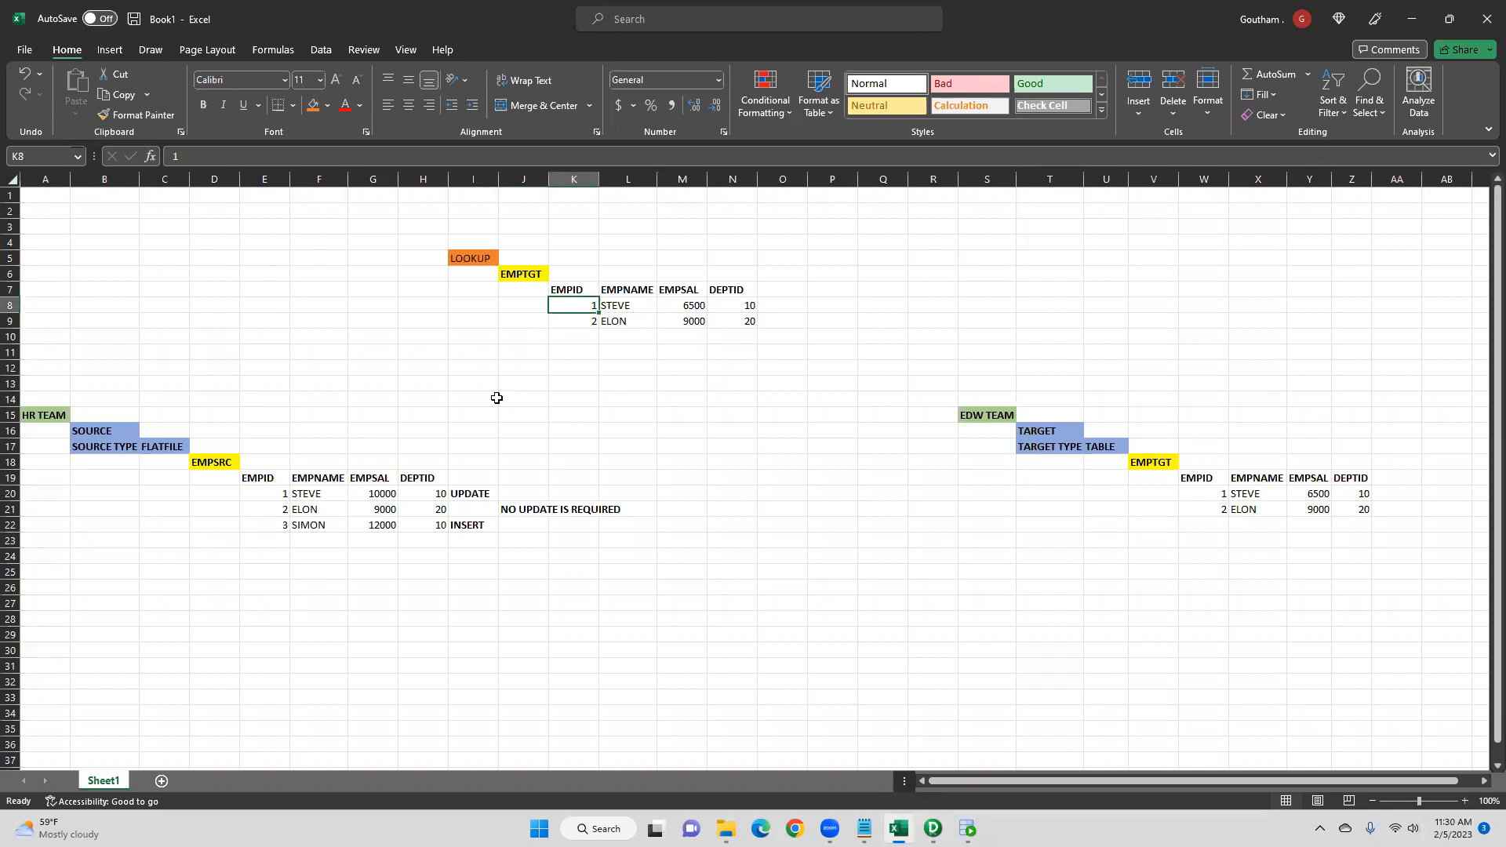
{"action": "left_click", "coordinate": [286, 497]}
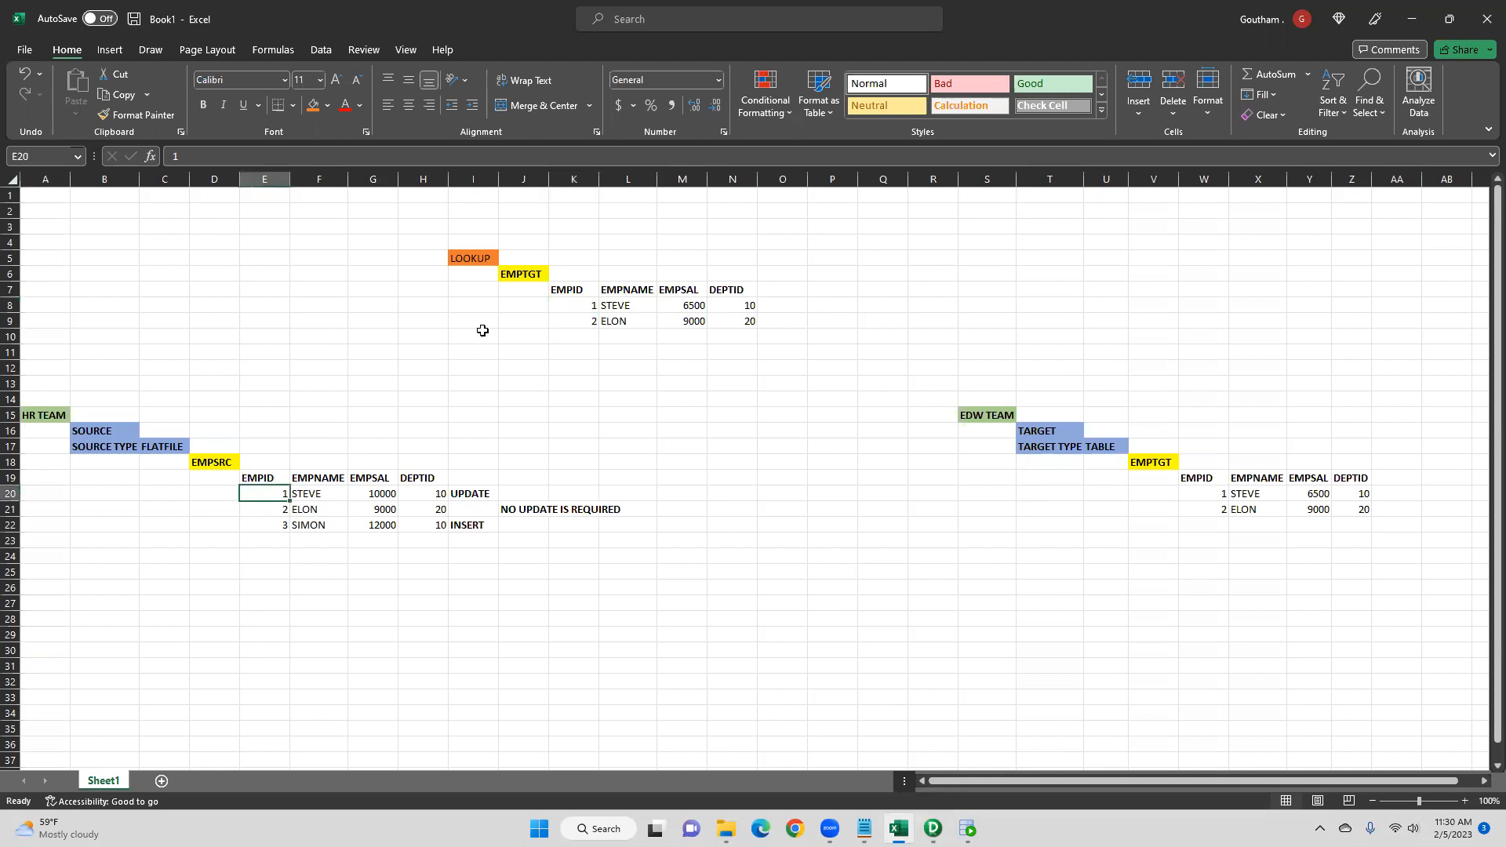
{"action": "left_click", "coordinate": [581, 303]}
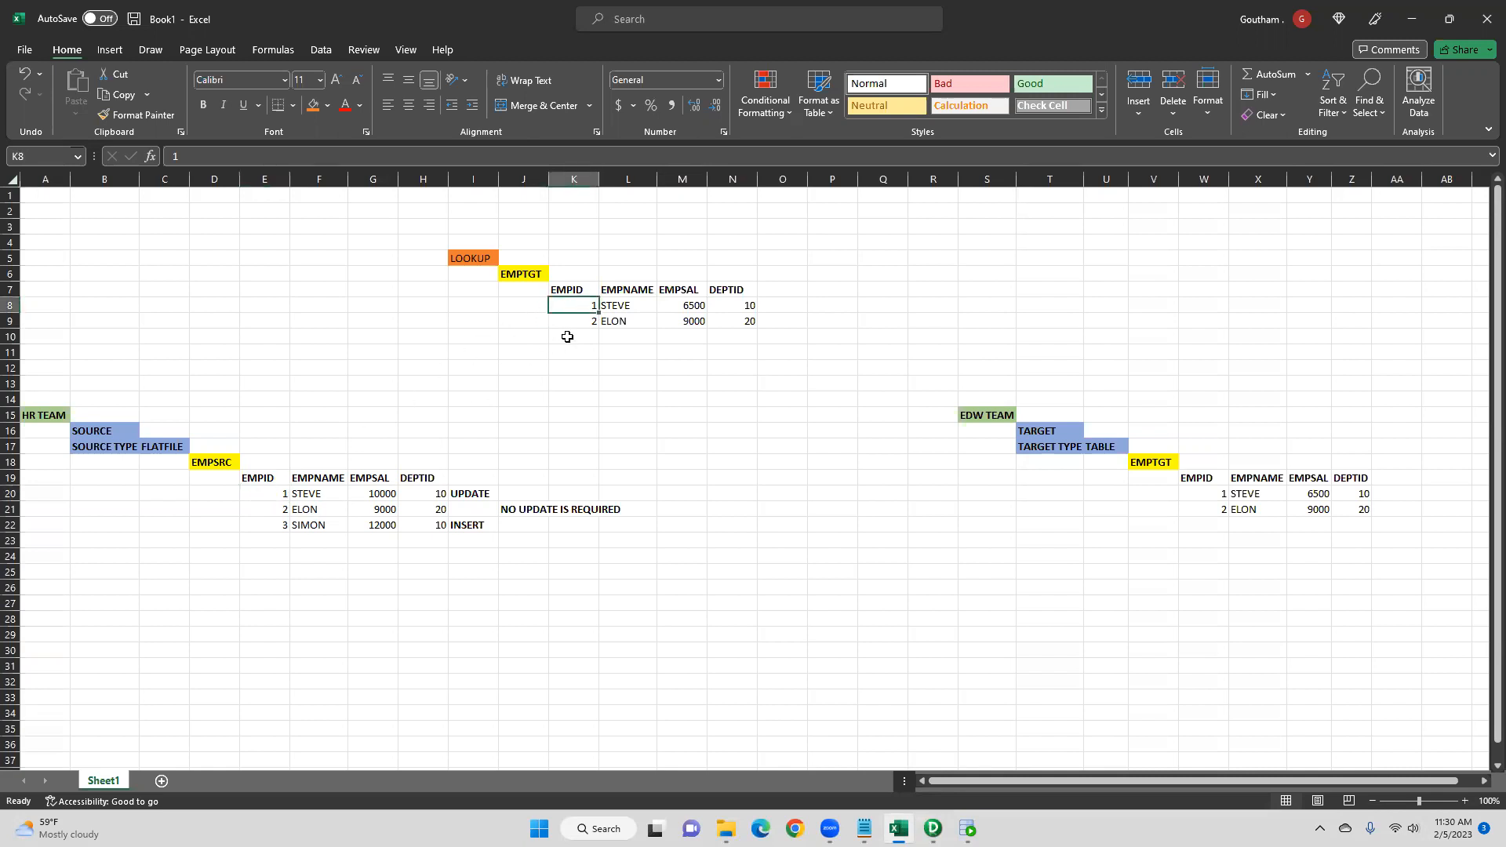
{"action": "left_click", "coordinate": [279, 514]}
{"action": "left_click", "coordinate": [581, 321]}
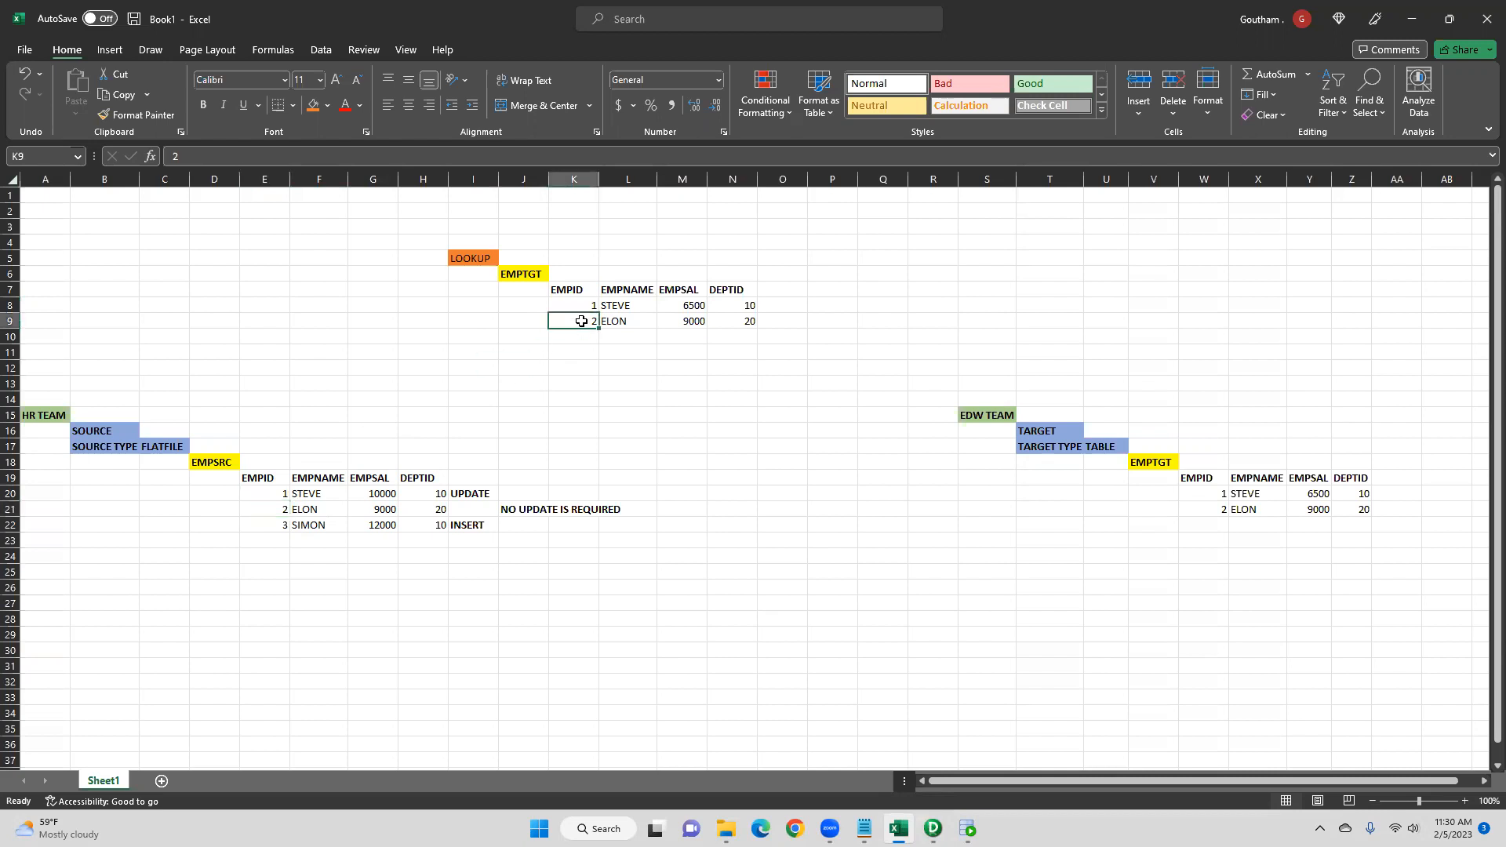
{"action": "left_click", "coordinate": [276, 529]}
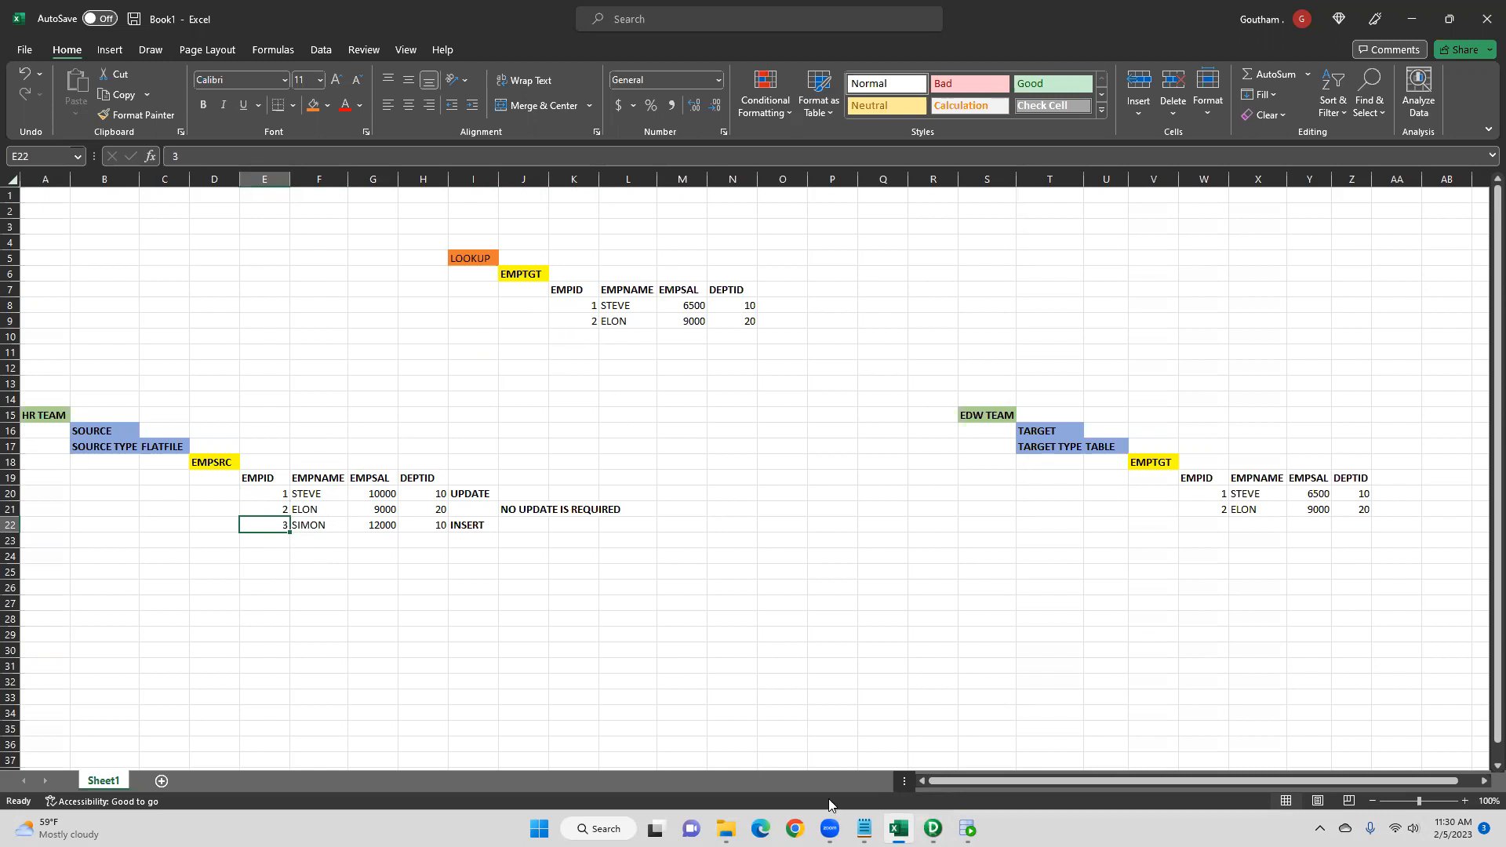
- Return to PowerCenter Designer and add two Router groups named INSERT and UPDATE
{"action": "left_click", "coordinate": [932, 828]}
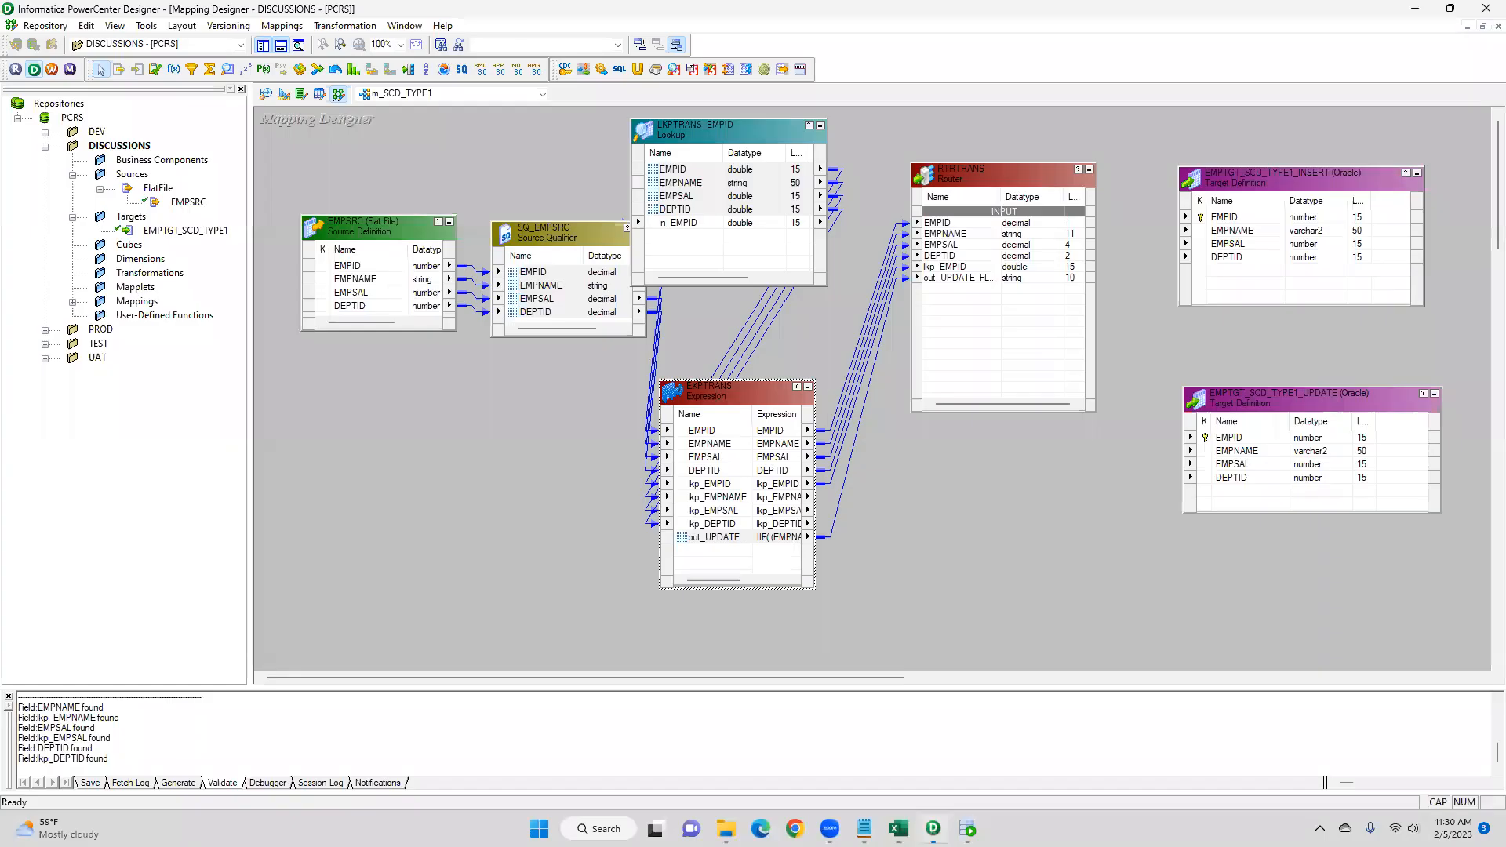
{"action": "double_click", "coordinate": [980, 184]}
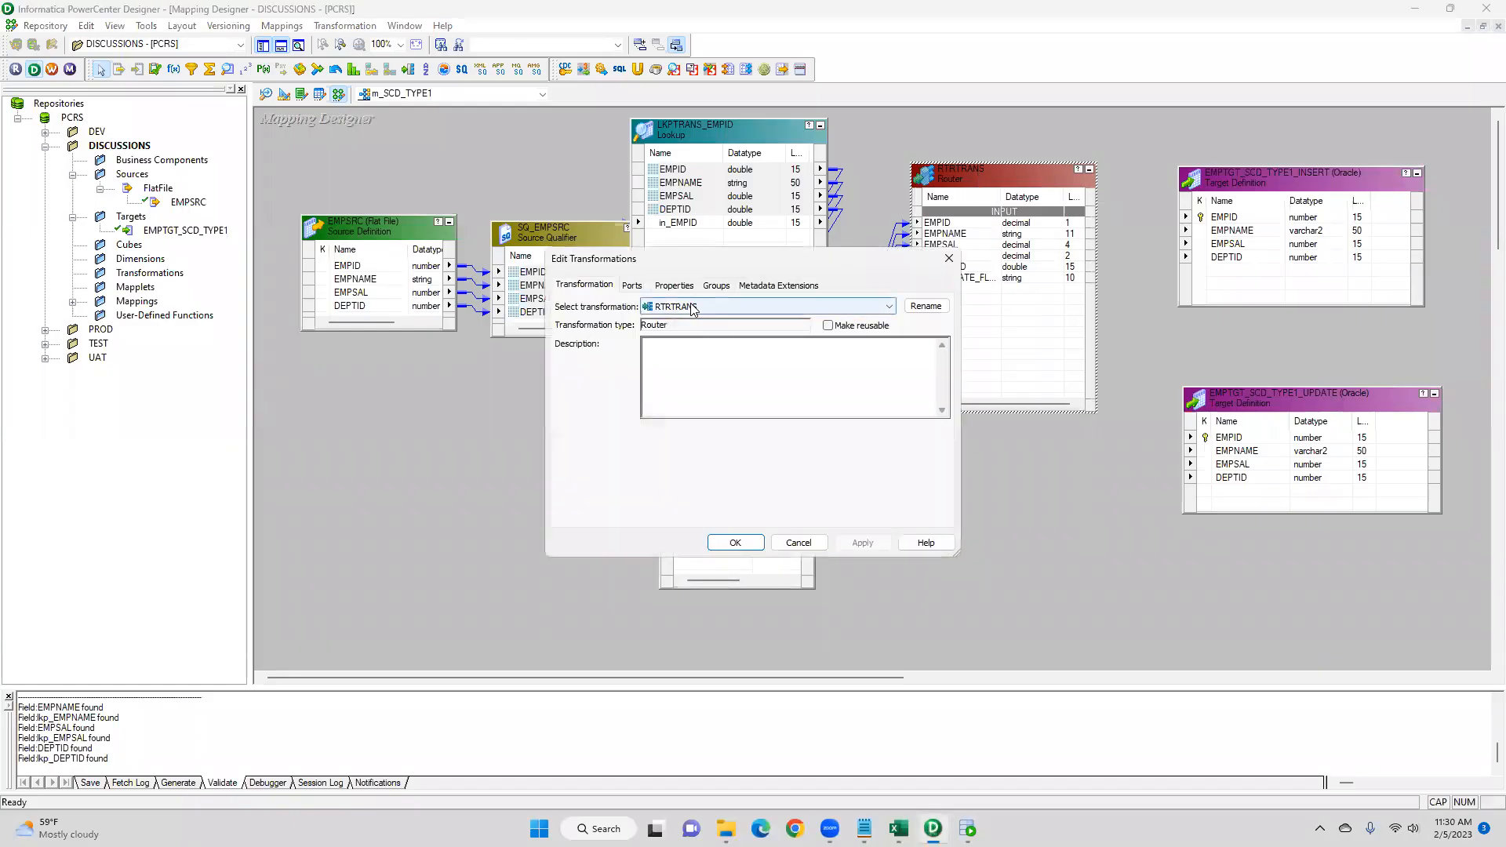
{"action": "left_click", "coordinate": [716, 287]}
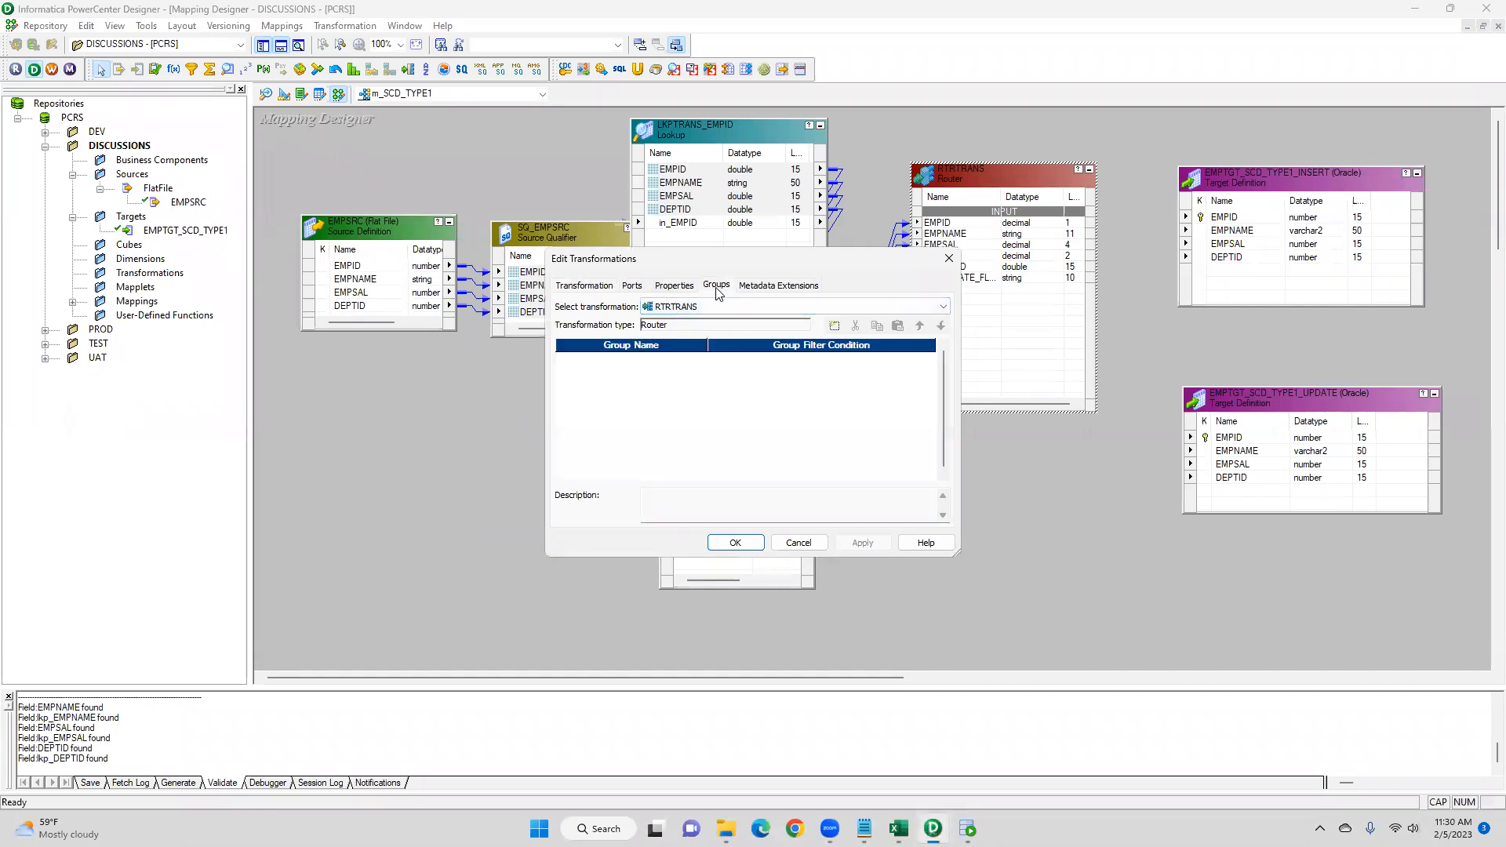
{"action": "left_click", "coordinate": [833, 325]}
{"action": "left_click", "coordinate": [834, 325]}
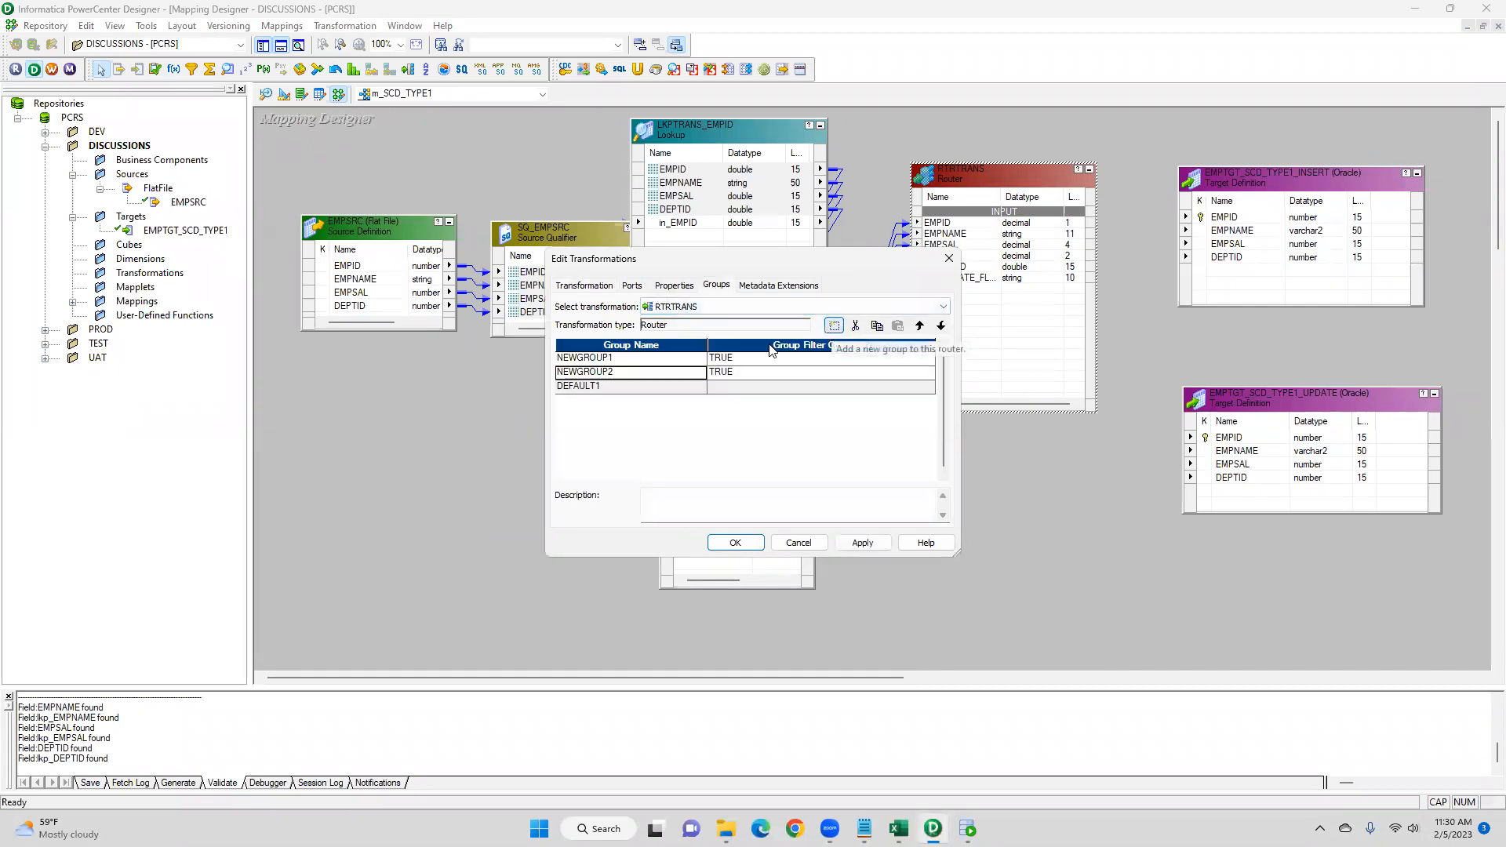
{"action": "left_click", "coordinate": [608, 363]}
{"action": "type", "text": "INSERT"}
{"action": "left_click", "coordinate": [617, 372]}
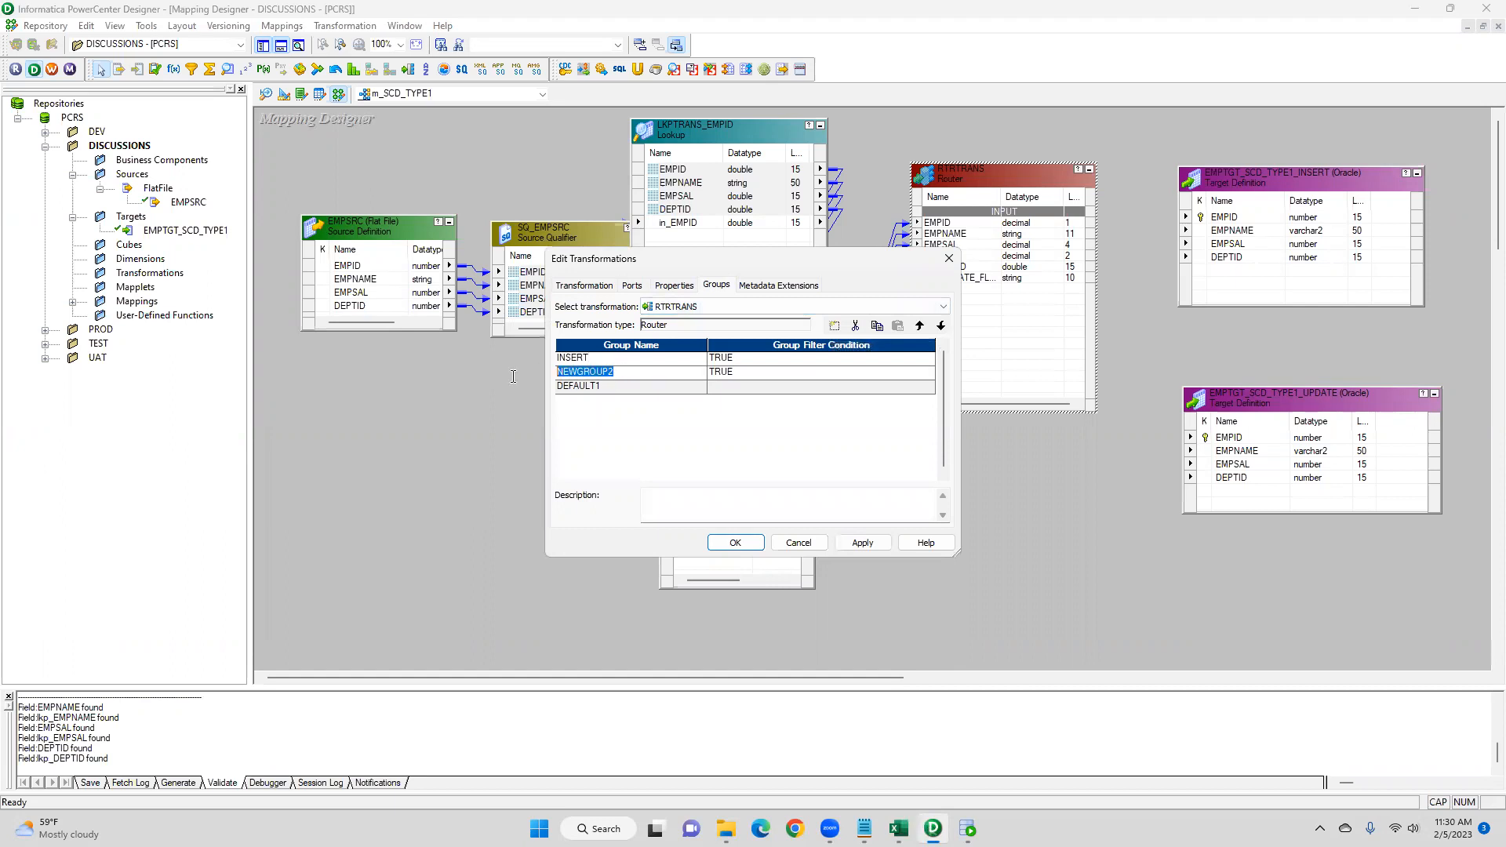
{"action": "type", "text": "UPDATE"}
- Set the INSERT group's filter condition to ISNULL(lkp_EMPID) and copy that expression
{"action": "left_click", "coordinate": [905, 358]}
{"action": "left_click", "coordinate": [924, 358]}
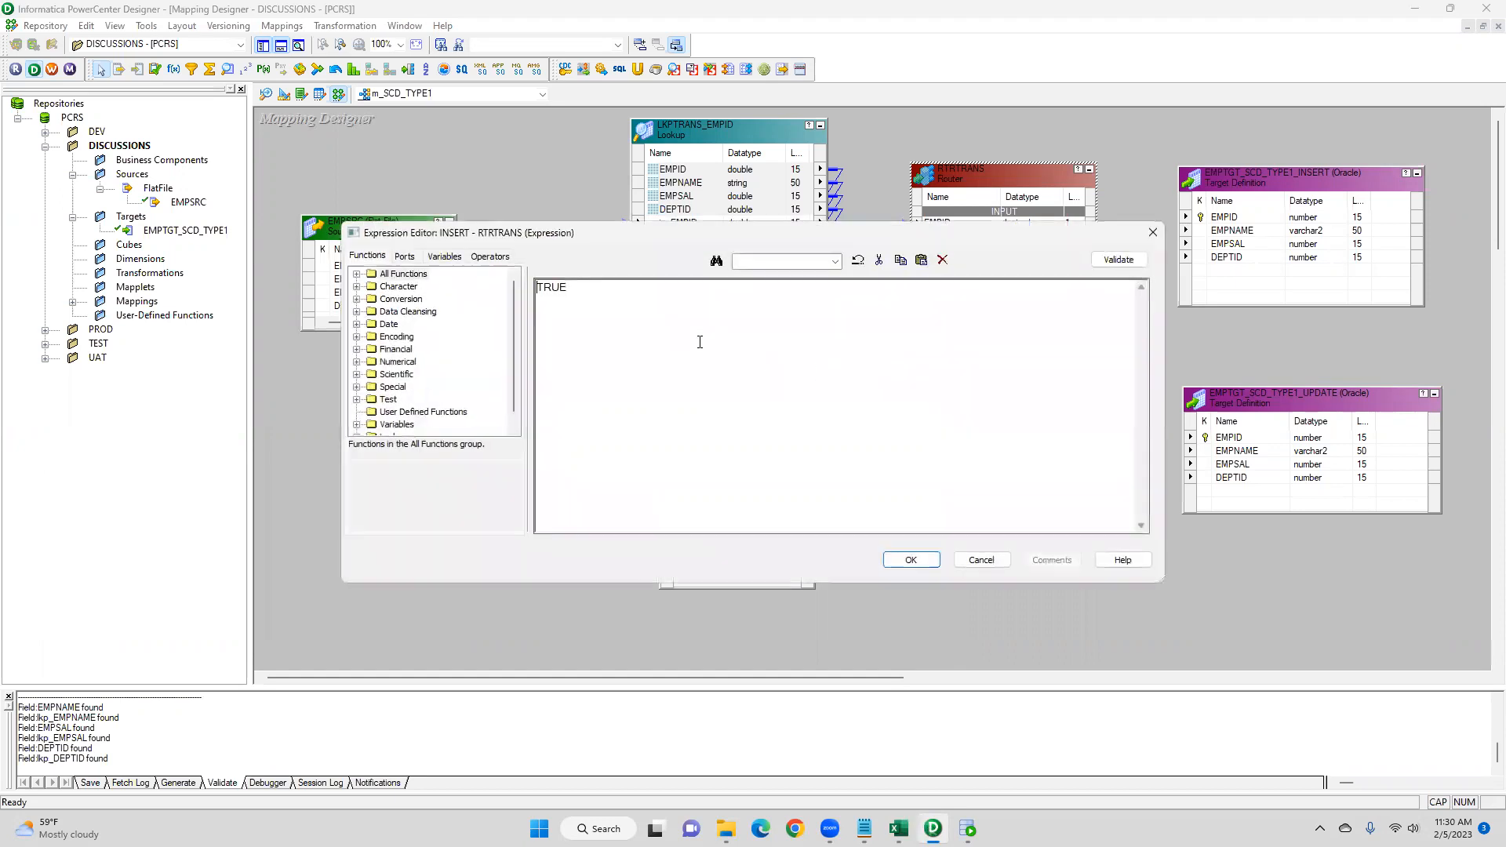
{"action": "key", "text": "Delete"}
{"action": "type", "text": "SUNULL"}
{"action": "key", "text": "BackSpace"}
{"action": "key", "text": "BackSpace"}
{"action": "key", "text": "BackSpace"}
{"action": "key", "text": "BackSpace"}
{"action": "type", "text": "ISNULL"}
{"action": "left_click", "coordinate": [403, 259]}
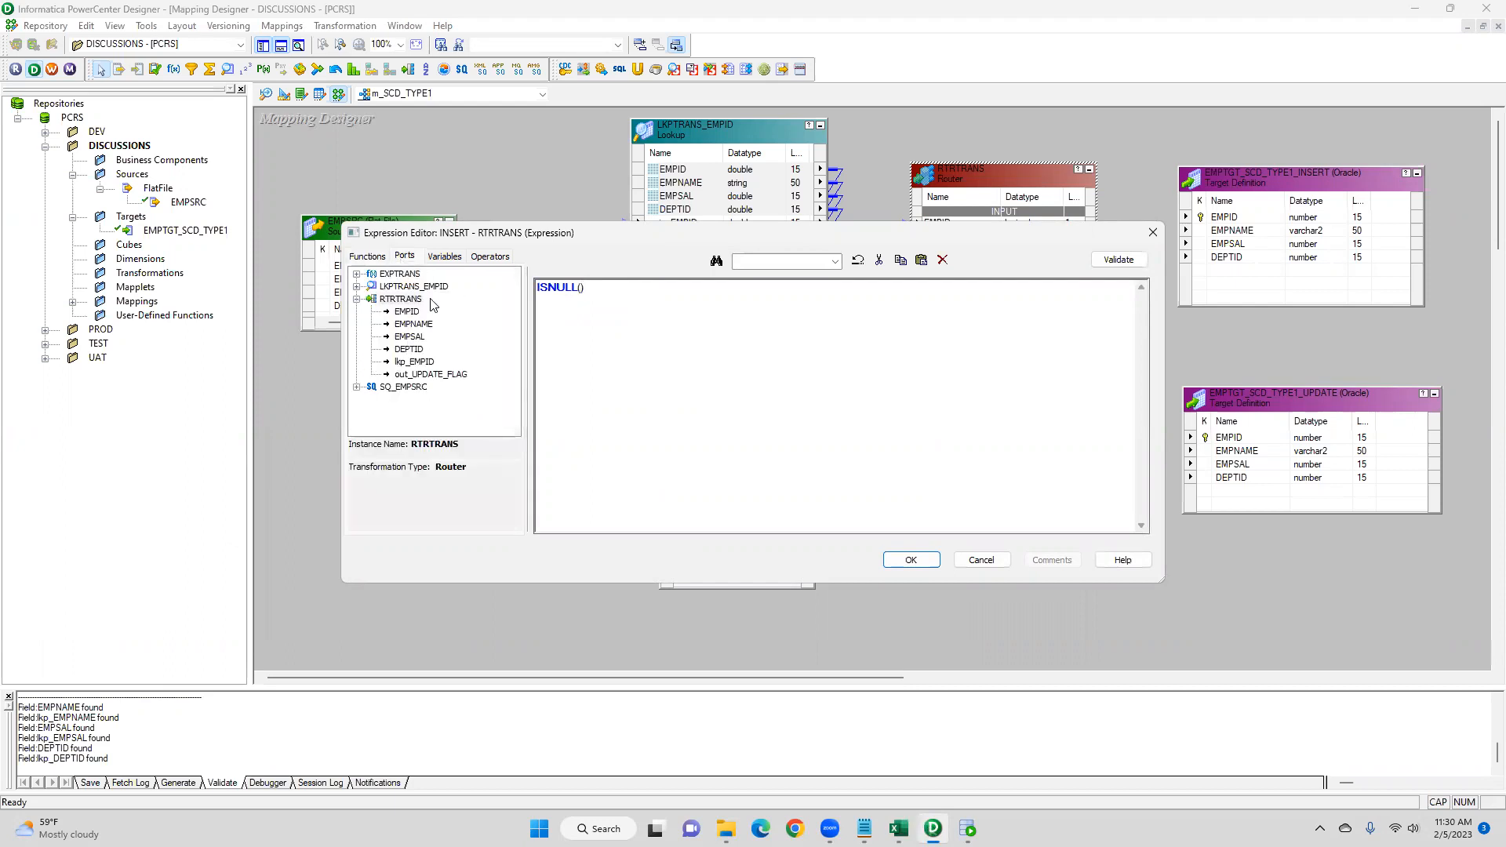
{"action": "double_click", "coordinate": [417, 359]}
{"action": "left_click_drag", "start_coordinate": [636, 290], "coordinate": [583, 291]}
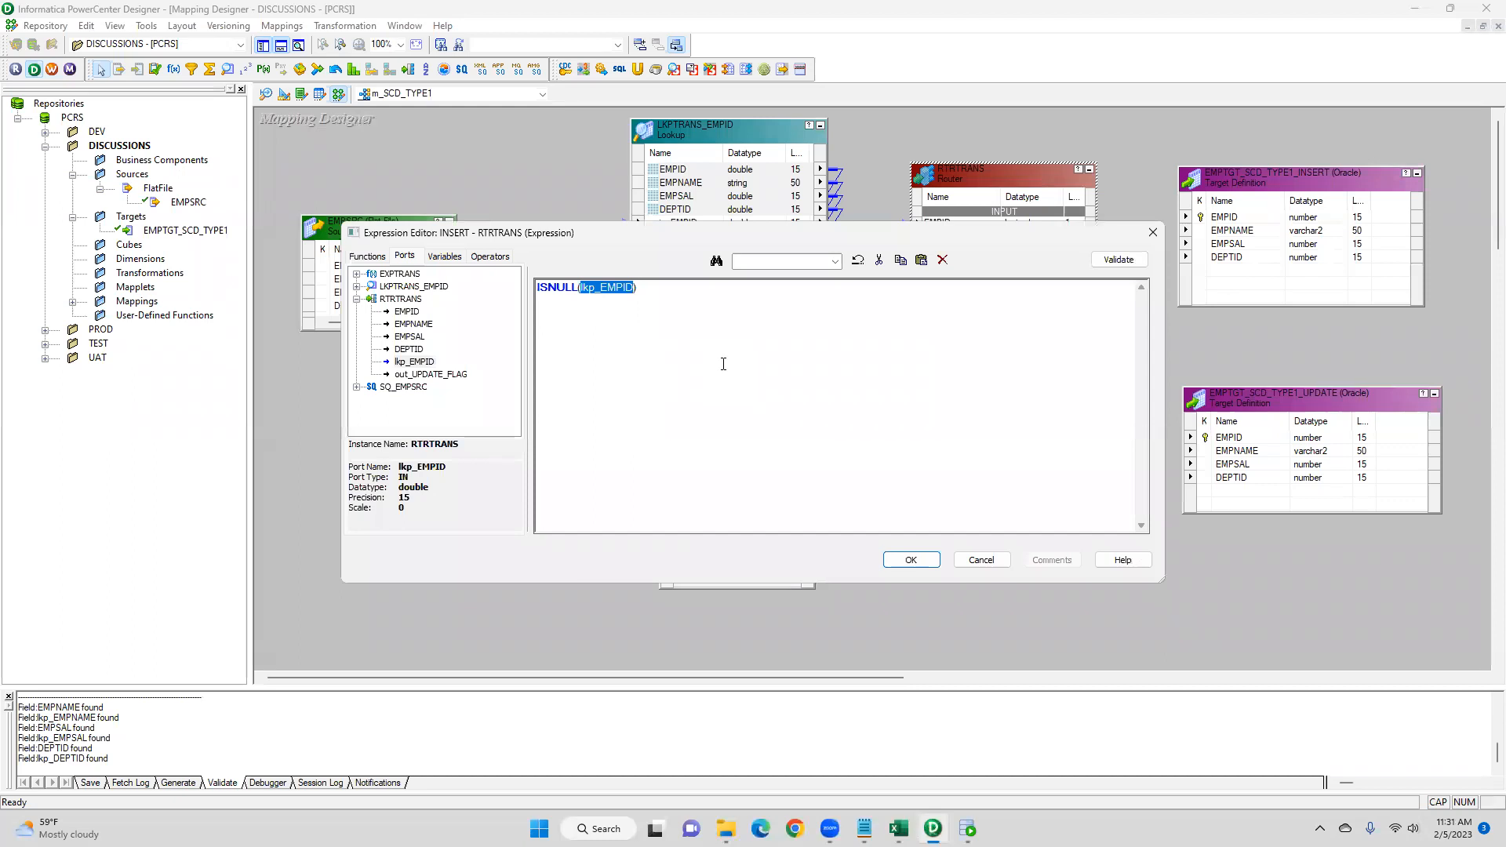
{"action": "left_click_drag", "start_coordinate": [672, 295], "coordinate": [496, 286]}
{"action": "key", "text": "ctrl+c"}
{"action": "left_click", "coordinate": [916, 562]}
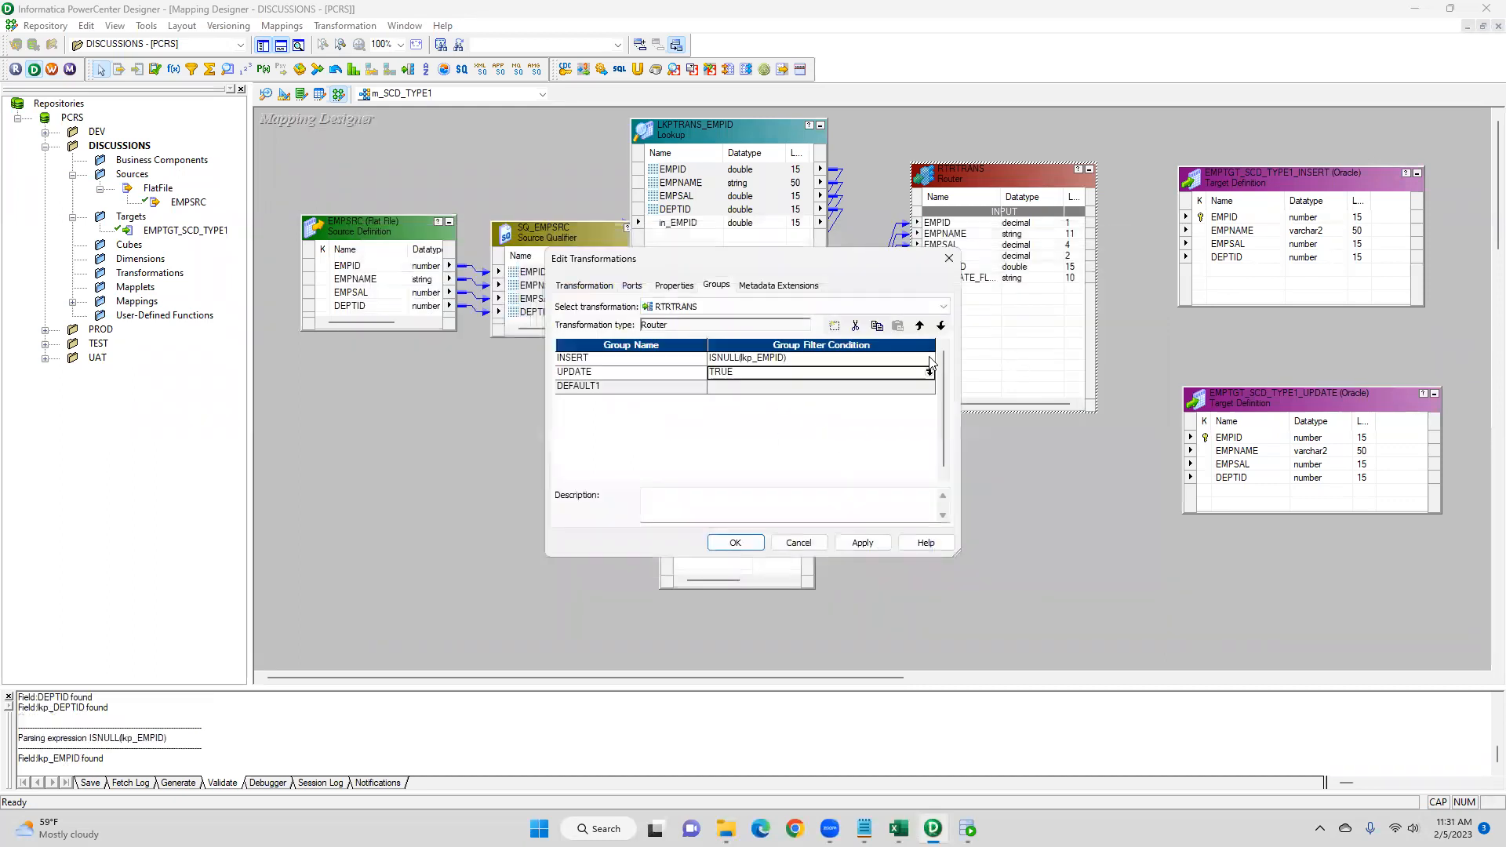
- Set the UPDATE group's filter condition to NOT ISNULL(lkp_EMPID) AND out_UPDATE_FLAG='Y', checking the update case in Notepad, and save the Router
{"action": "left_click", "coordinate": [930, 371]}
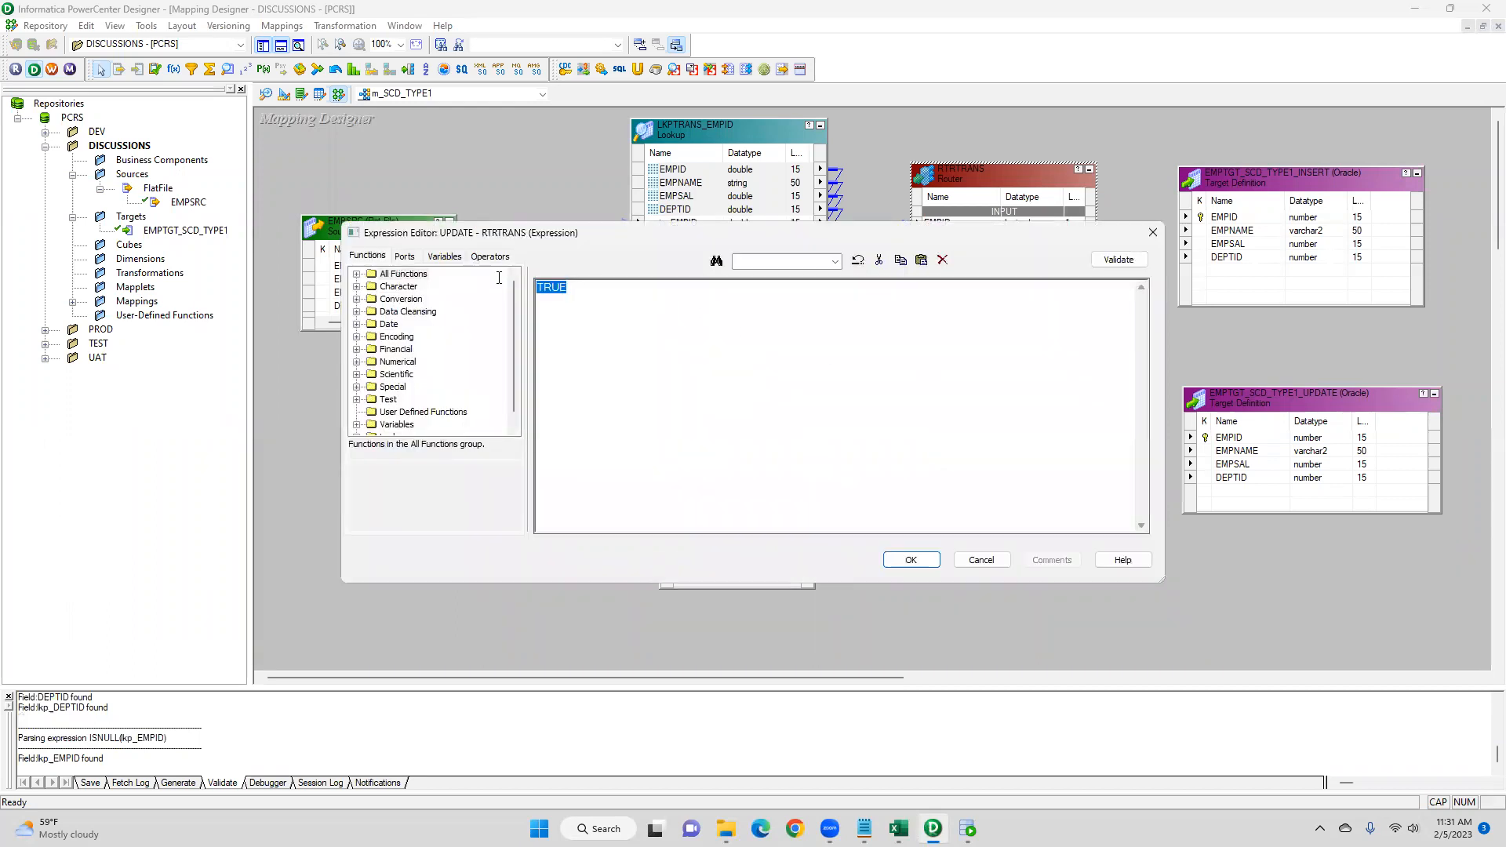
{"action": "key", "text": "Delete"}
{"action": "left_click", "coordinate": [865, 828]}
{"action": "left_click", "coordinate": [818, 777]}
{"action": "left_click_drag", "start_coordinate": [613, 497], "coordinate": [836, 499]}
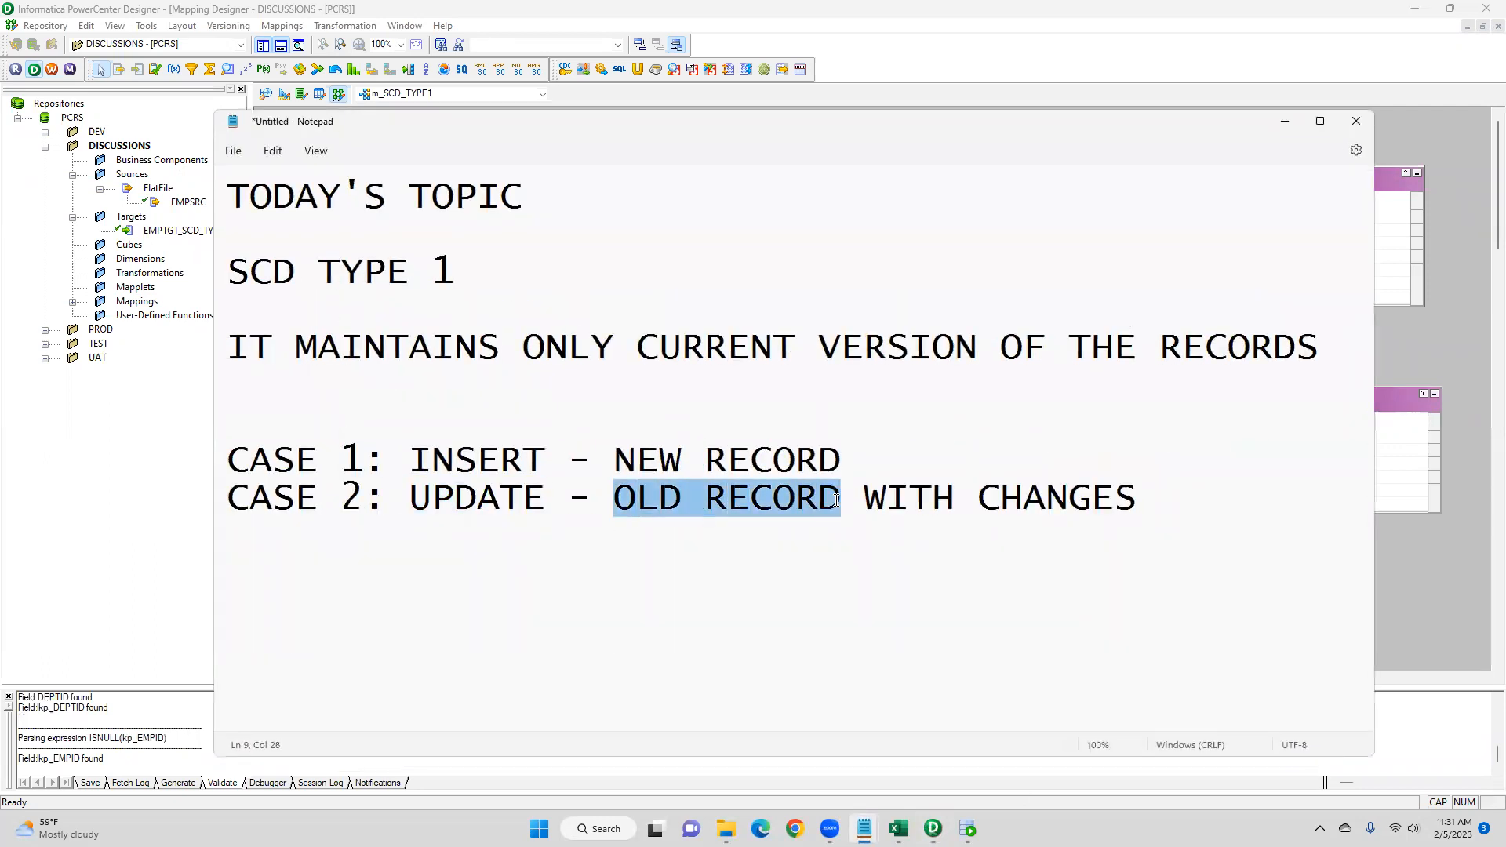
{"action": "left_click", "coordinate": [1114, 497]}
{"action": "left_click_drag", "start_coordinate": [1139, 498], "coordinate": [867, 520]}
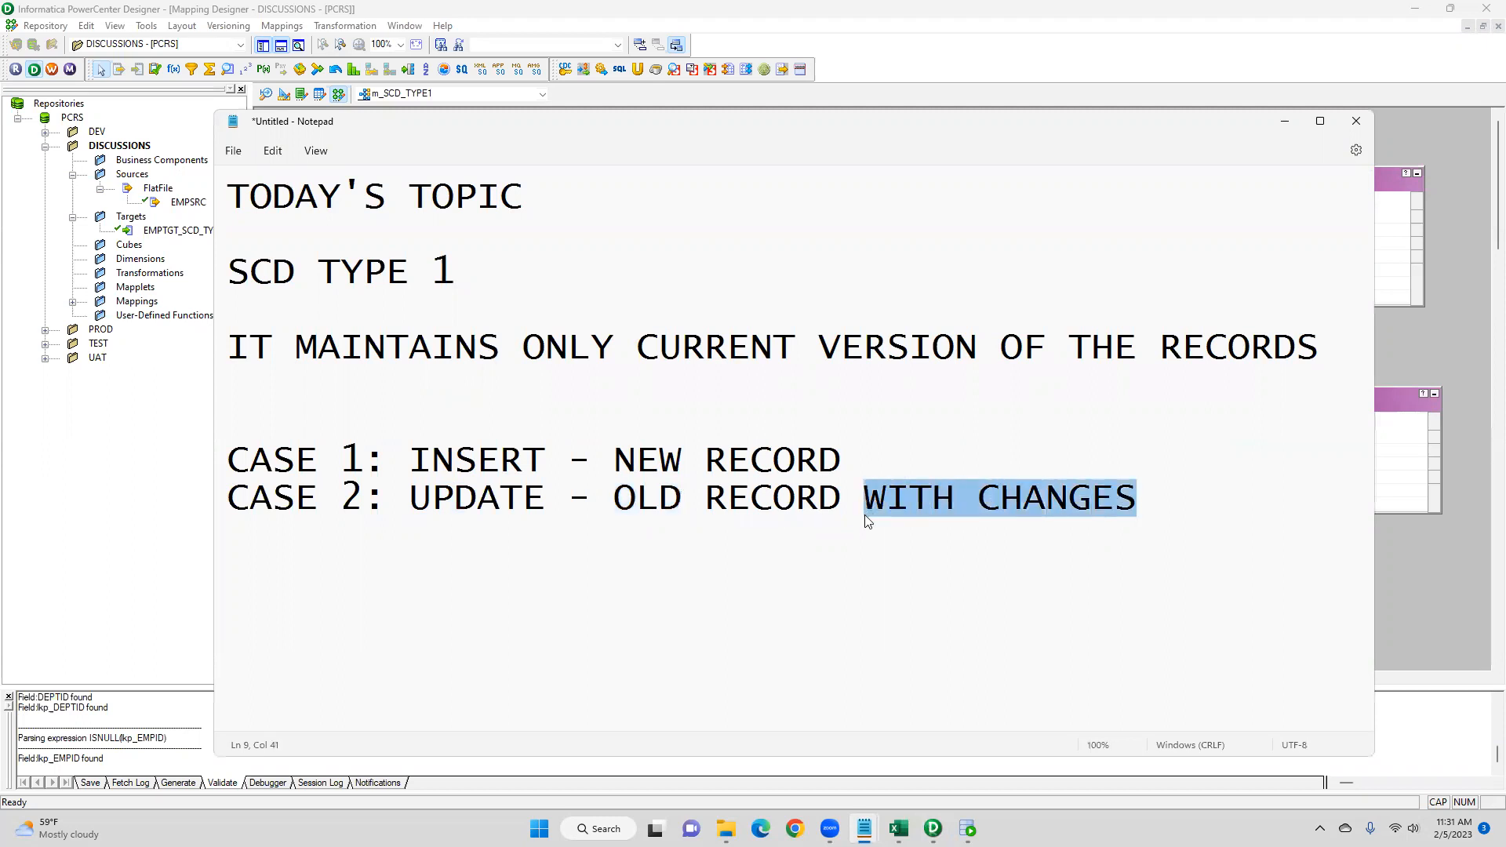
{"action": "left_click", "coordinate": [933, 828]}
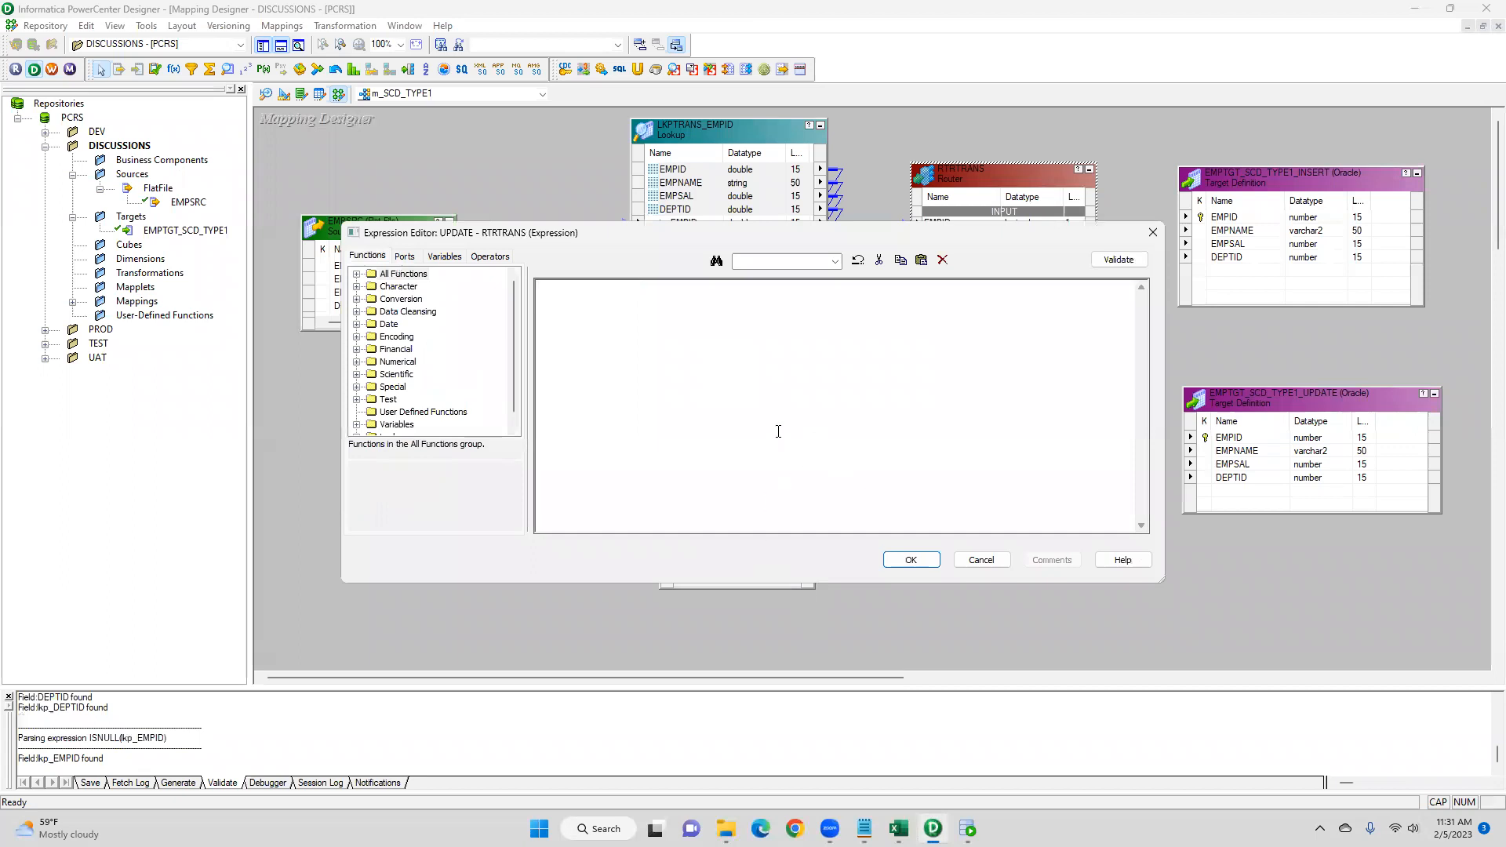
{"action": "left_click", "coordinate": [405, 256]}
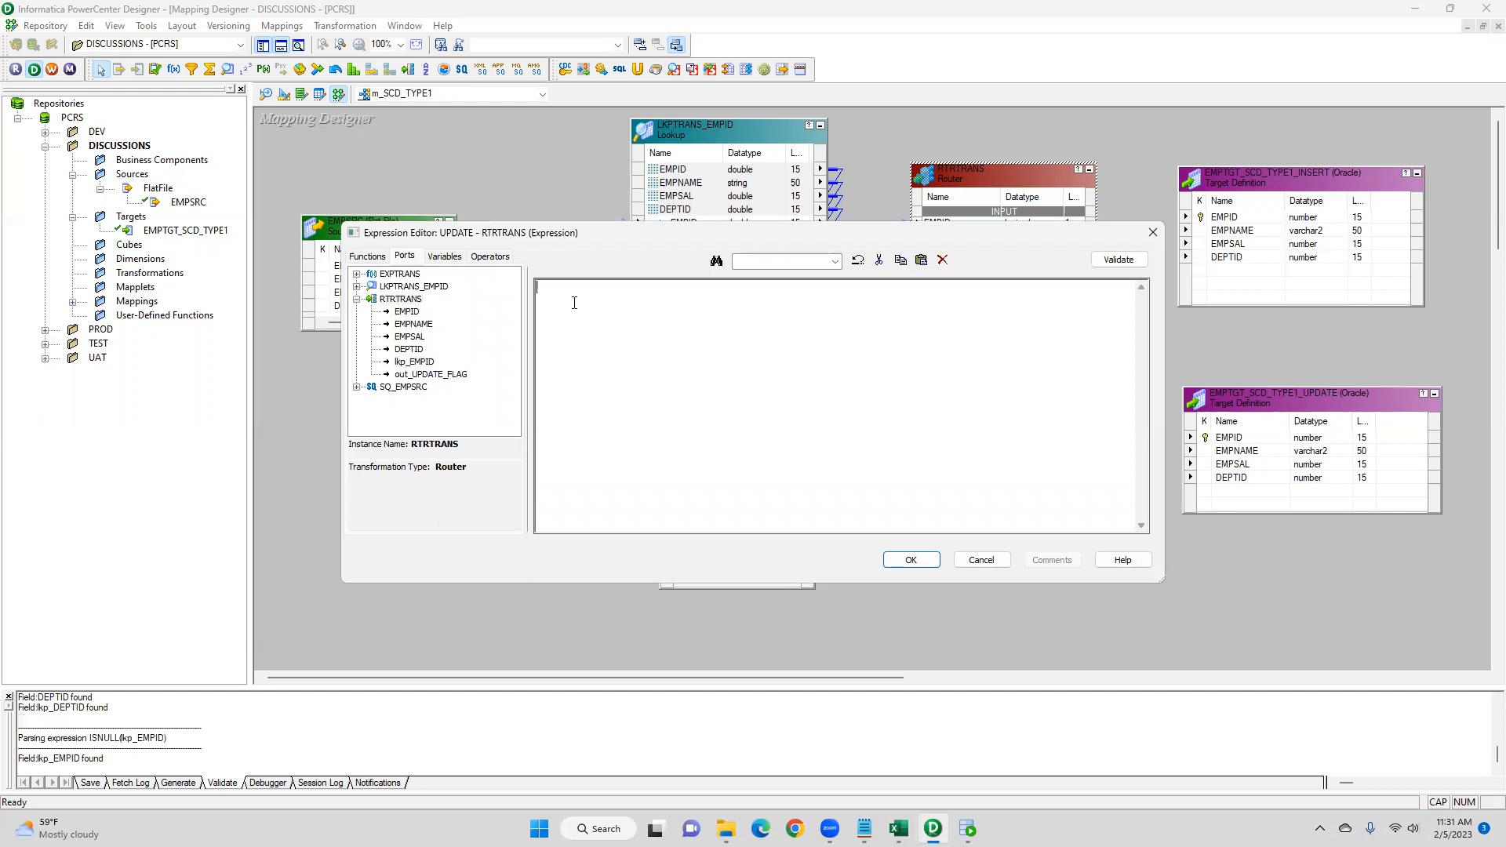
{"action": "type", "text": "NOT"}
{"action": "key", "text": "ctrl+v"}
{"action": "left_click_drag", "start_coordinate": [681, 288], "coordinate": [488, 291]}
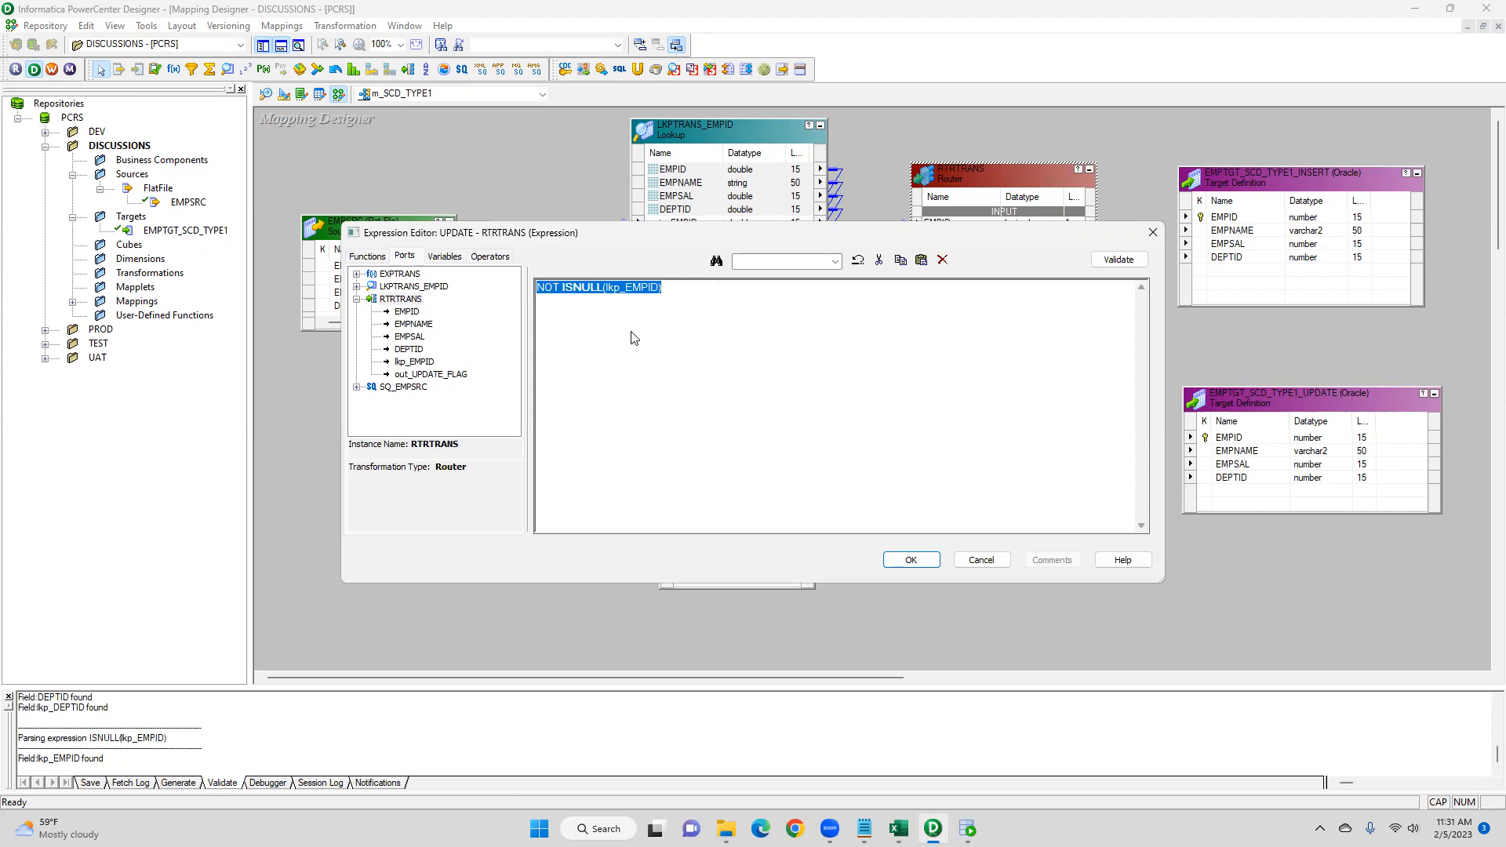
{"action": "left_click", "coordinate": [679, 299]}
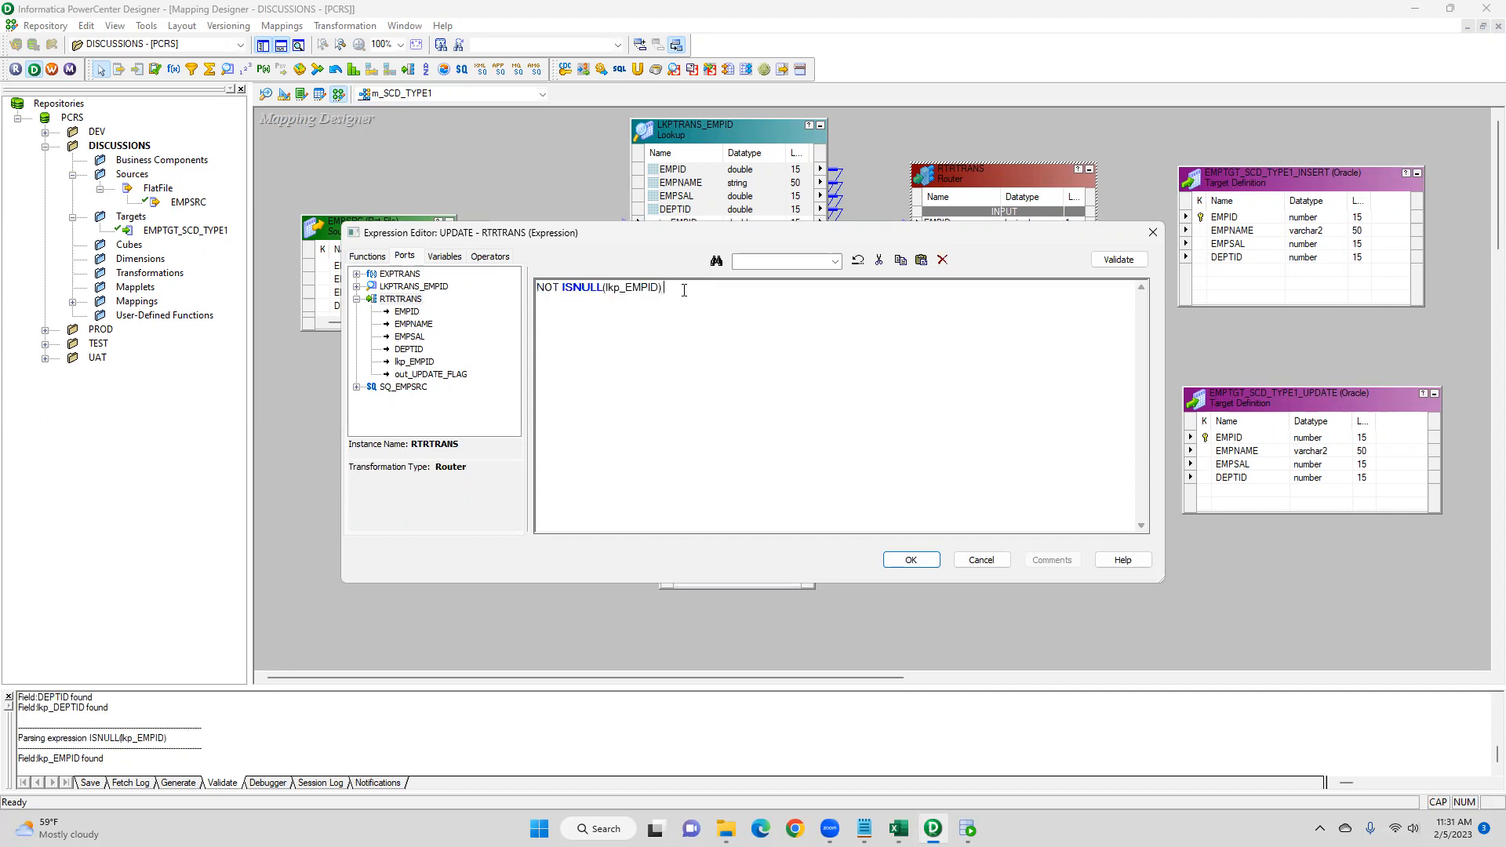
{"action": "type", "text": "AND"}
{"action": "double_click", "coordinate": [448, 374]}
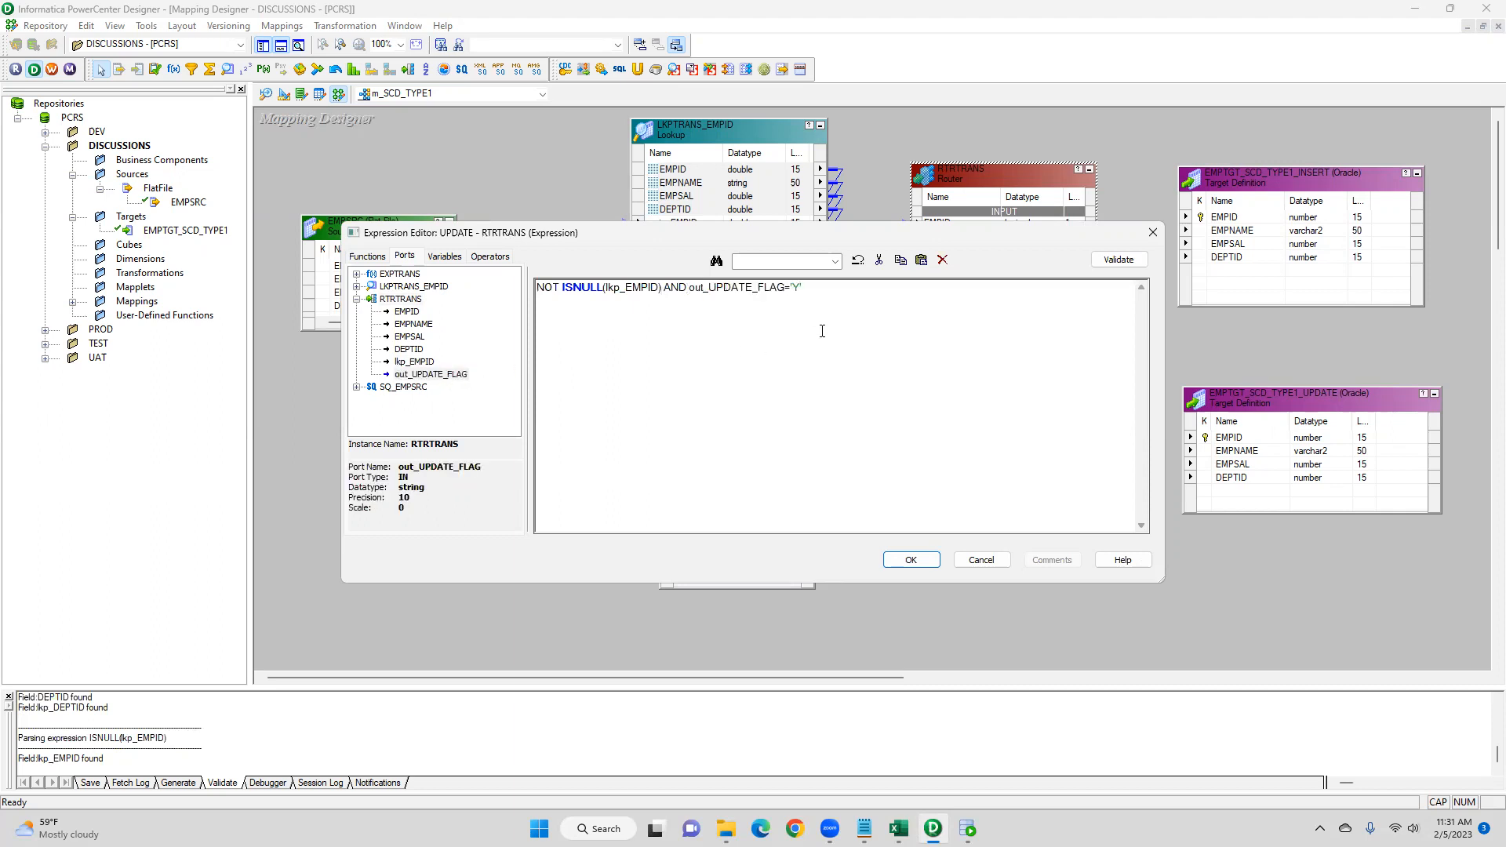
{"action": "type", "text": "='Y'"}
{"action": "left_click_drag", "start_coordinate": [802, 288], "coordinate": [688, 288]}
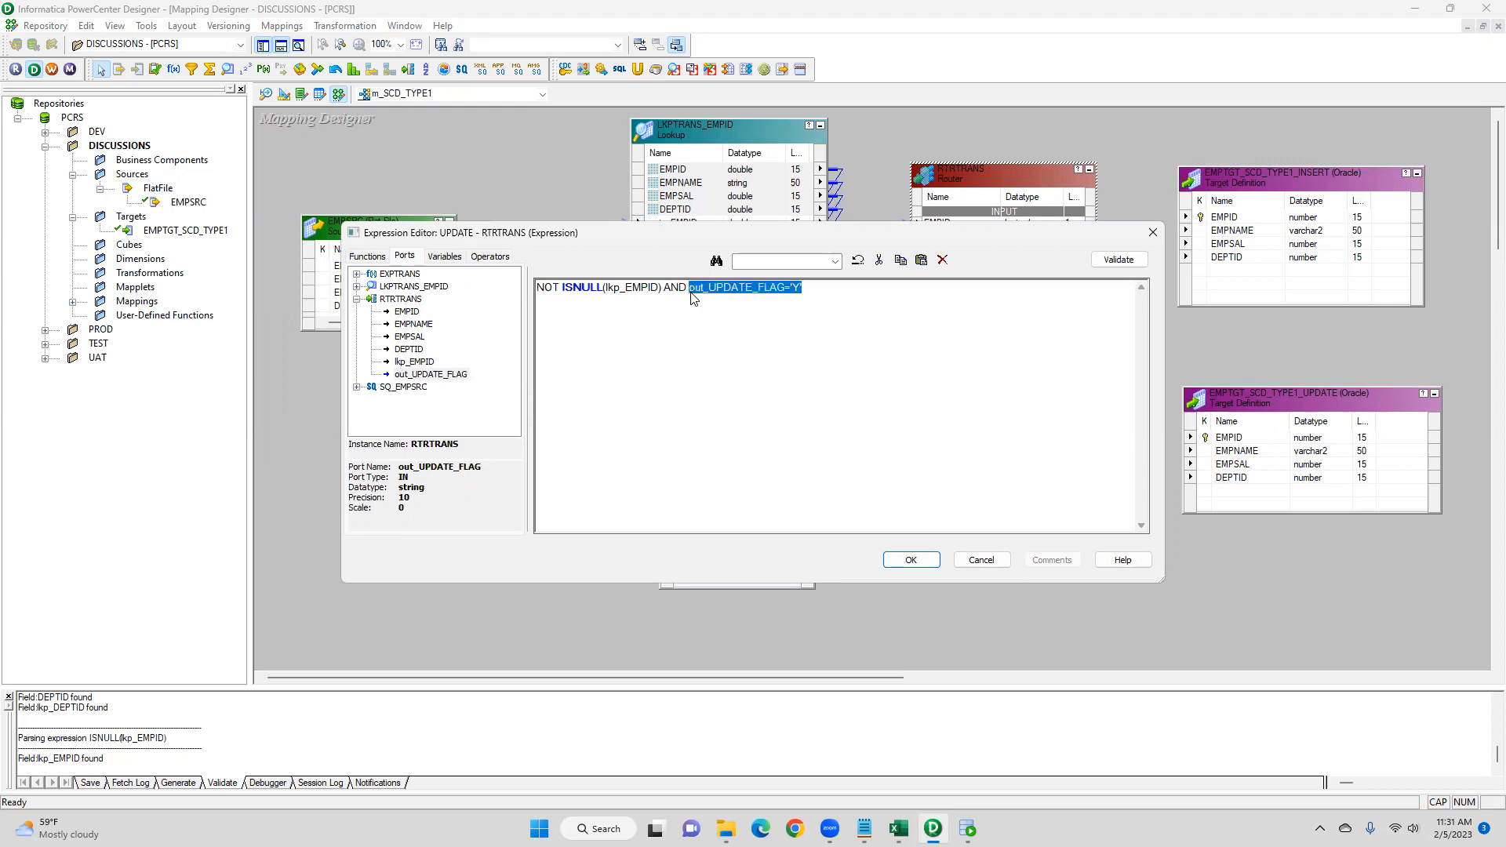
{"action": "left_click", "coordinate": [911, 560]}
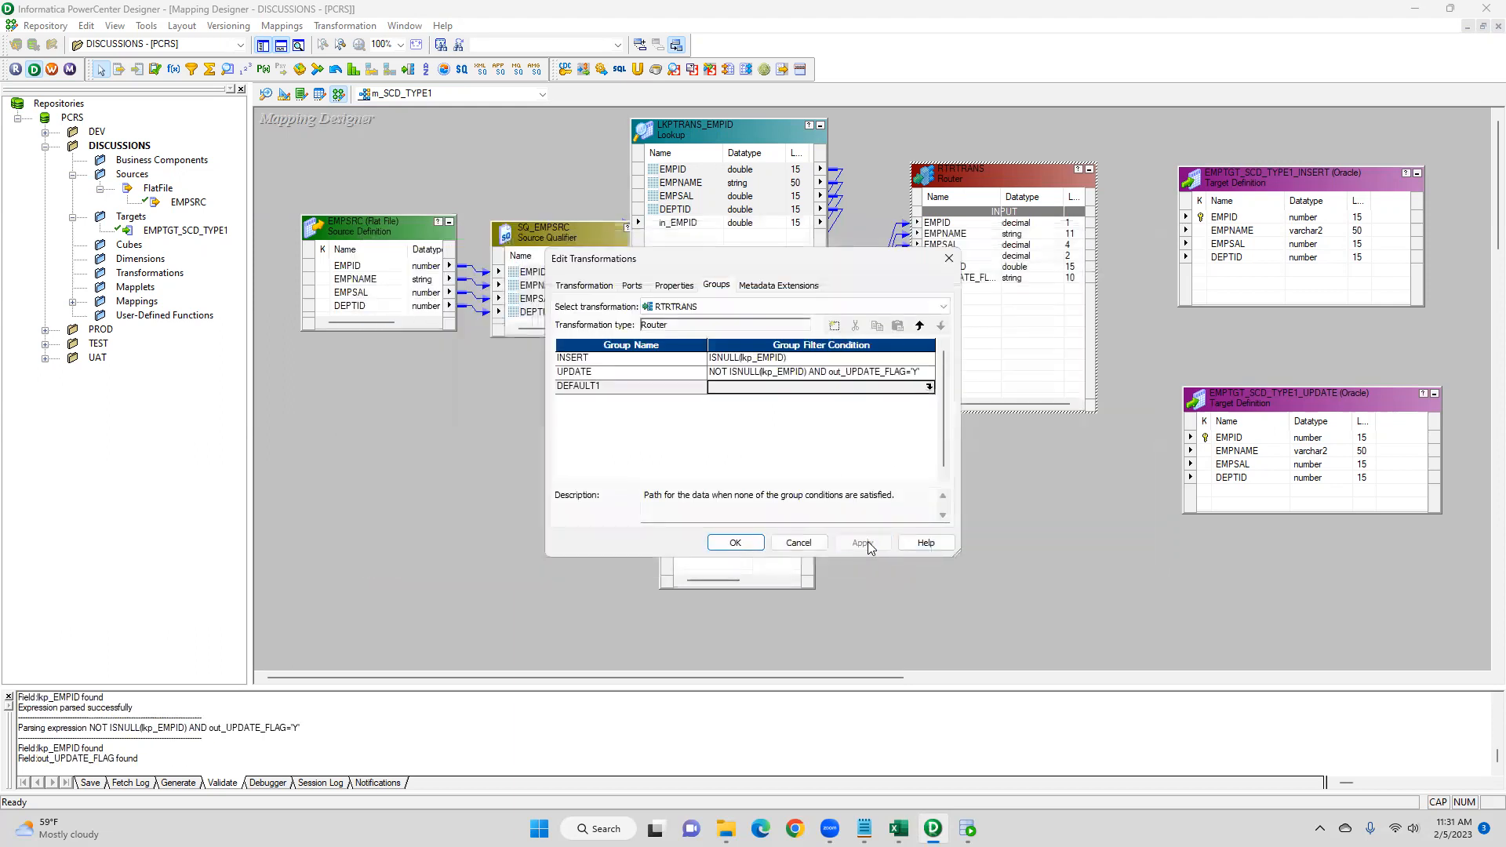
{"action": "left_click", "coordinate": [735, 543]}
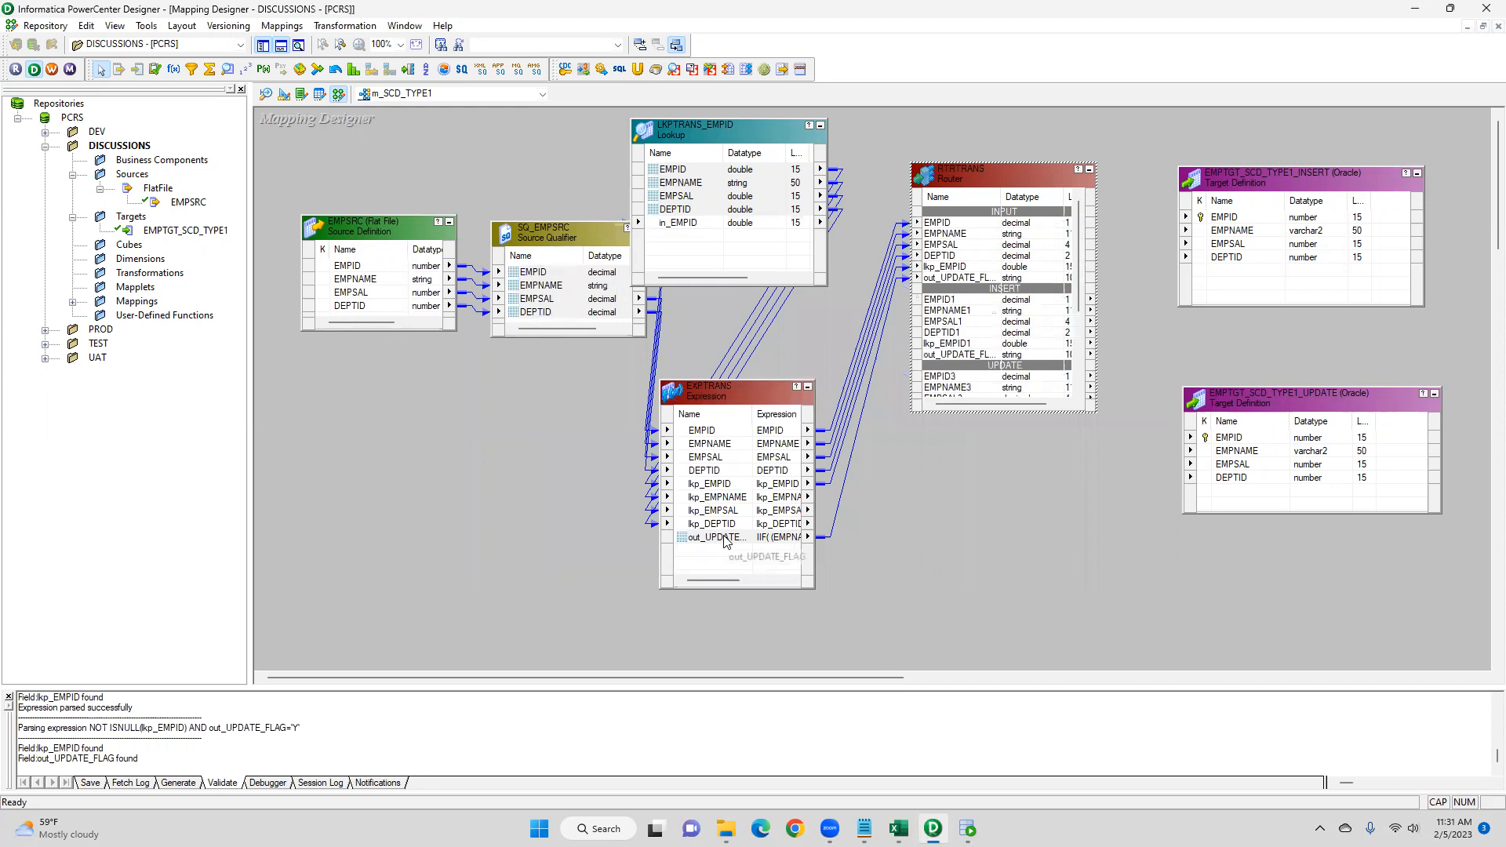
- Review the out_UPDATE_FLAG expression in the Expression transformation, examining each comparison condition
{"action": "double_click", "coordinate": [726, 541]}
{"action": "left_click", "coordinate": [933, 445]}
{"action": "left_click", "coordinate": [929, 441]}
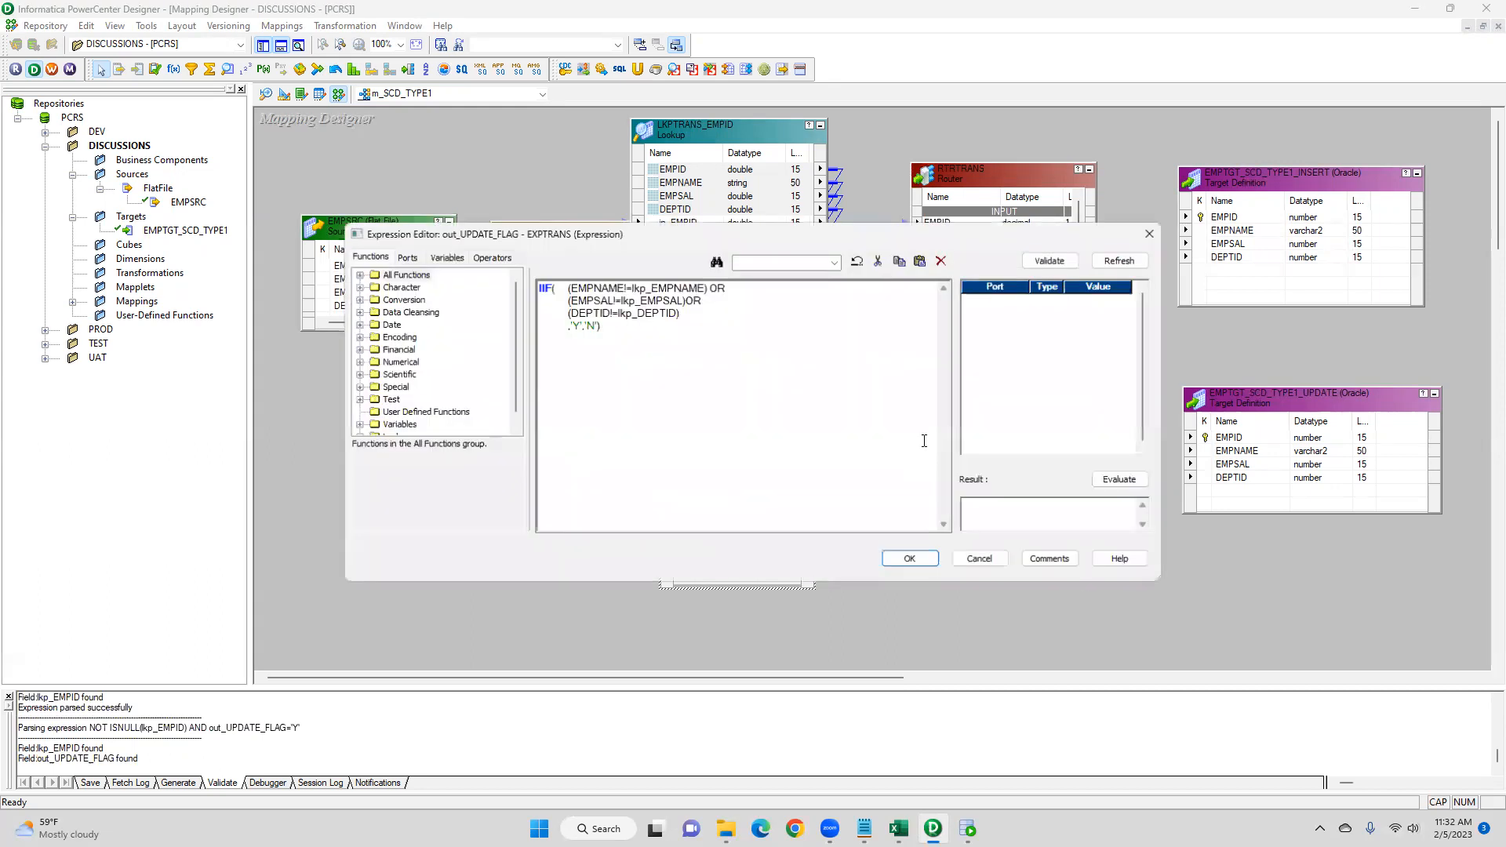
{"action": "left_click_drag", "start_coordinate": [657, 356], "coordinate": [519, 287]}
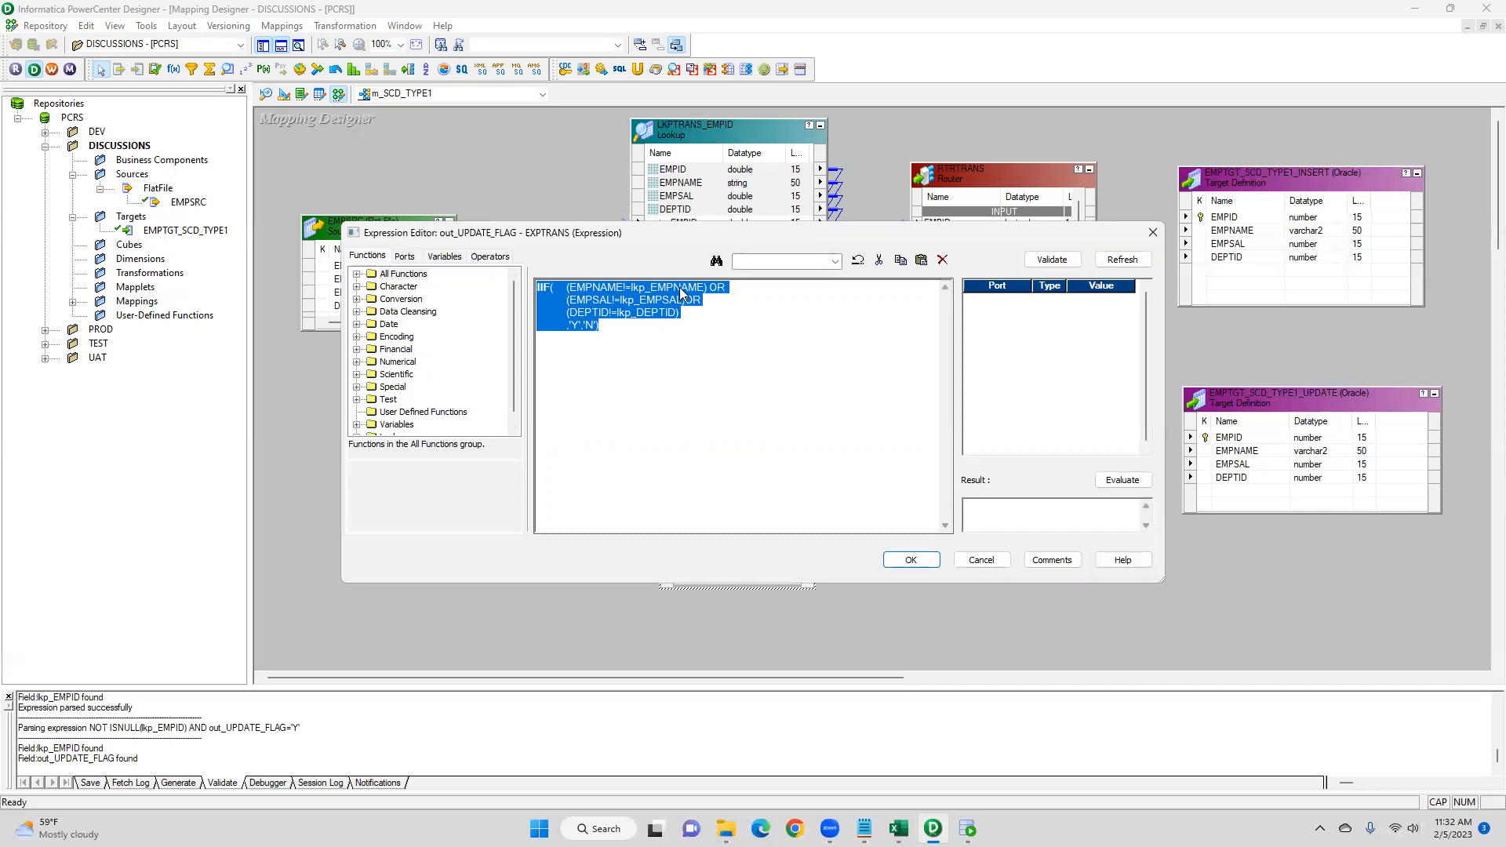
{"action": "left_click", "coordinate": [571, 302]}
{"action": "left_click_drag", "start_coordinate": [571, 302], "coordinate": [607, 304]}
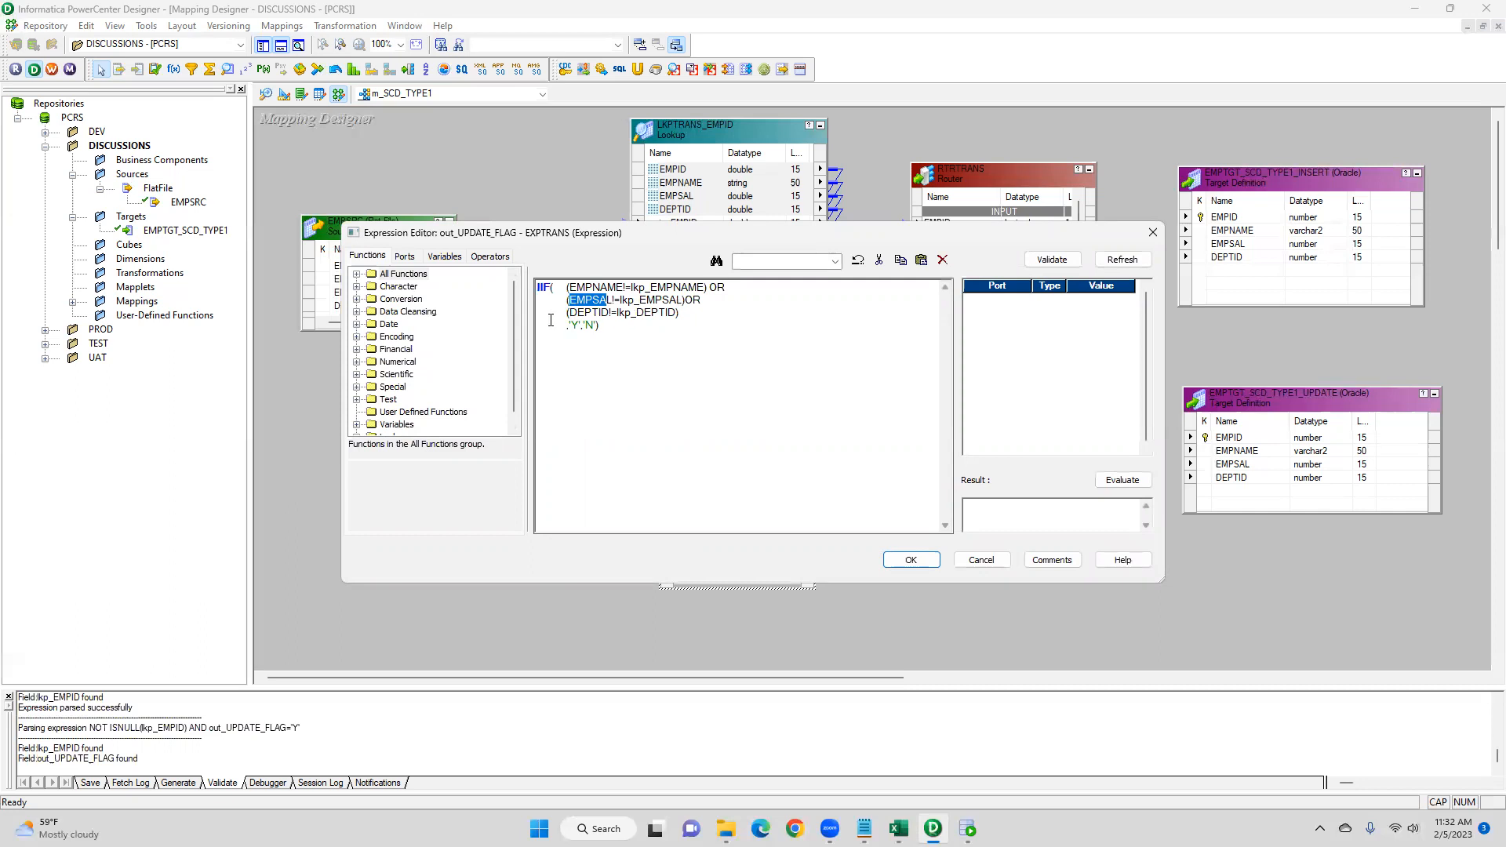
{"action": "left_click_drag", "start_coordinate": [552, 315], "coordinate": [671, 313]}
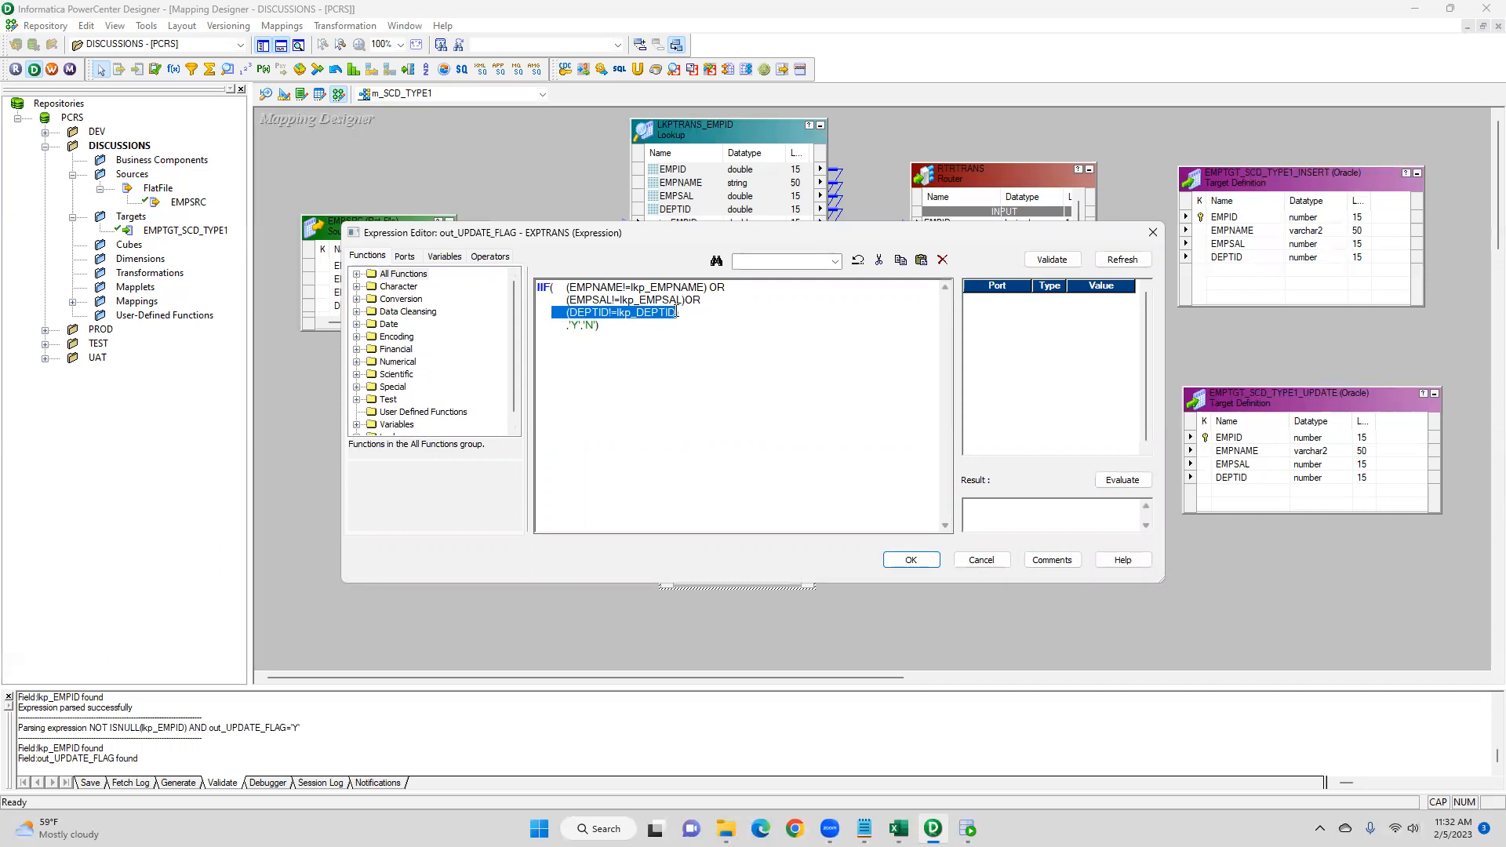
{"action": "left_click", "coordinate": [698, 312]}
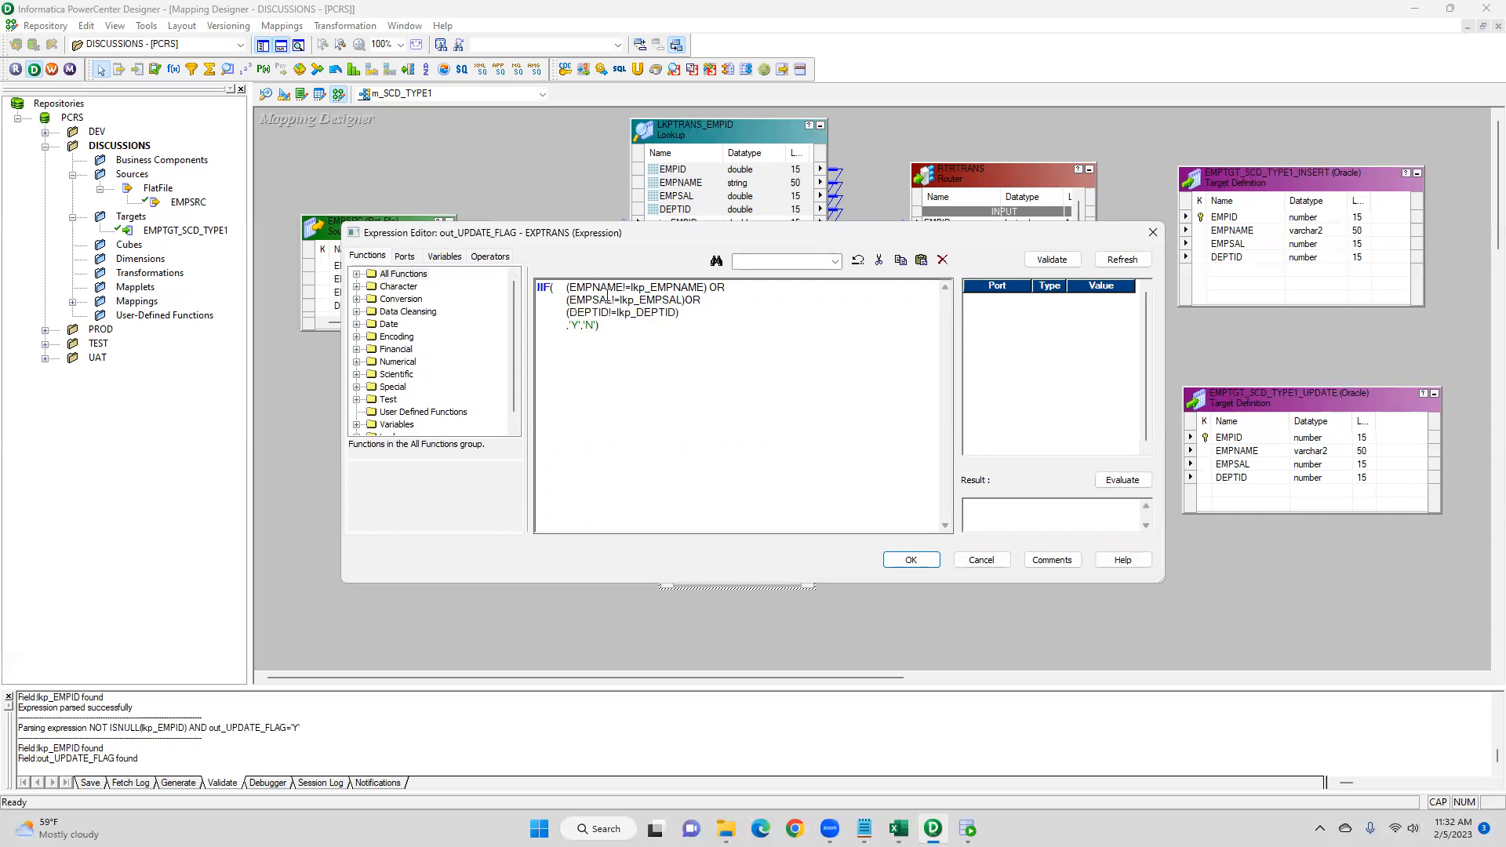
{"action": "left_click_drag", "start_coordinate": [580, 327], "coordinate": [568, 327]}
{"action": "left_click", "coordinate": [910, 560]}
{"action": "left_click", "coordinate": [735, 542]}
- Review the UPDATE group's filter condition in the Router transformation
{"action": "double_click", "coordinate": [992, 168]}
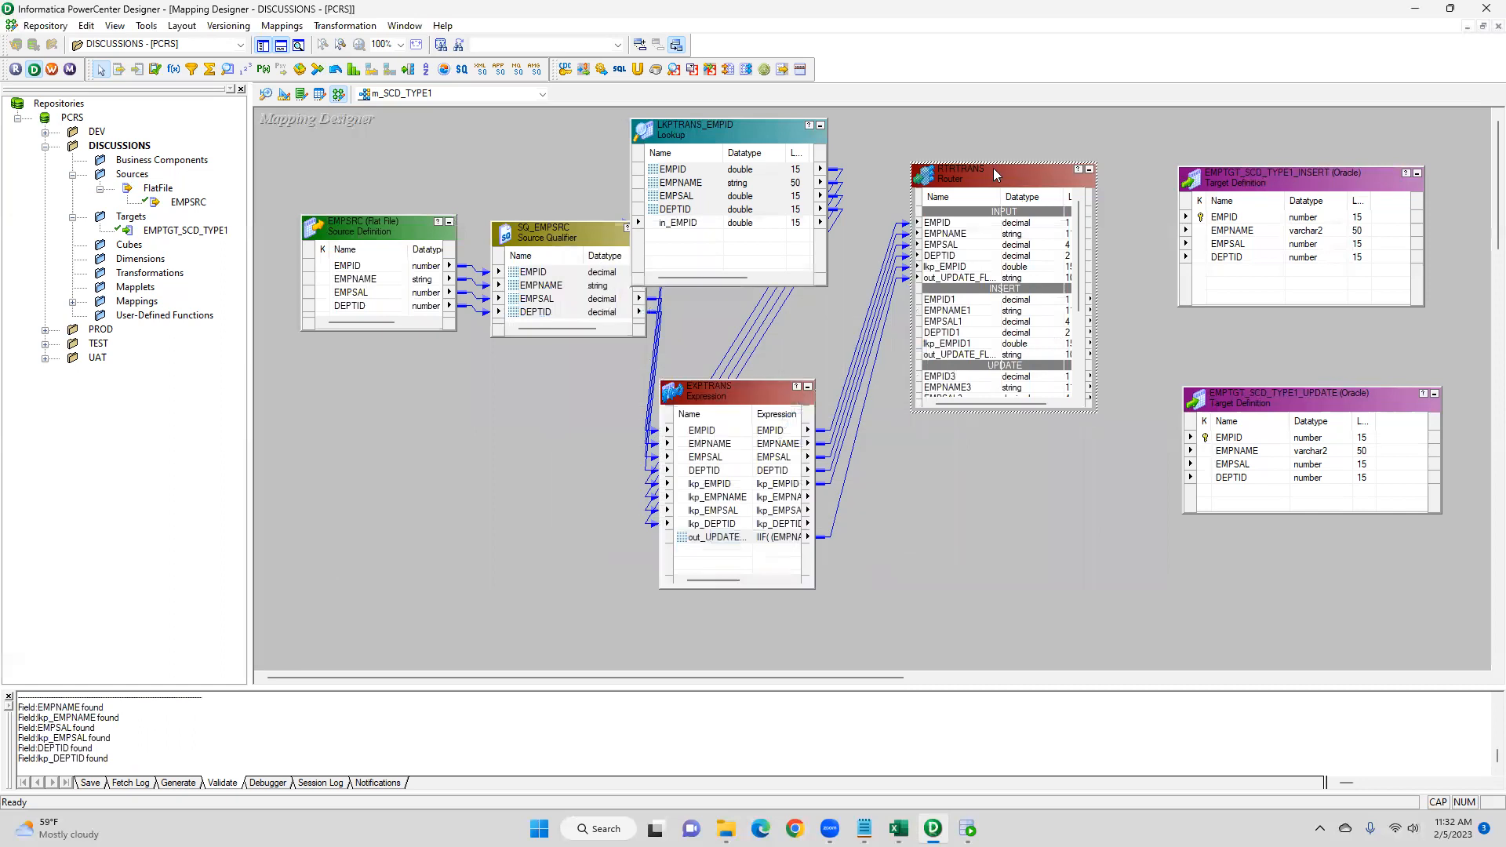
{"action": "left_click", "coordinate": [716, 285]}
{"action": "left_click", "coordinate": [681, 372]}
{"action": "left_click", "coordinate": [760, 372]}
{"action": "left_click", "coordinate": [928, 374]}
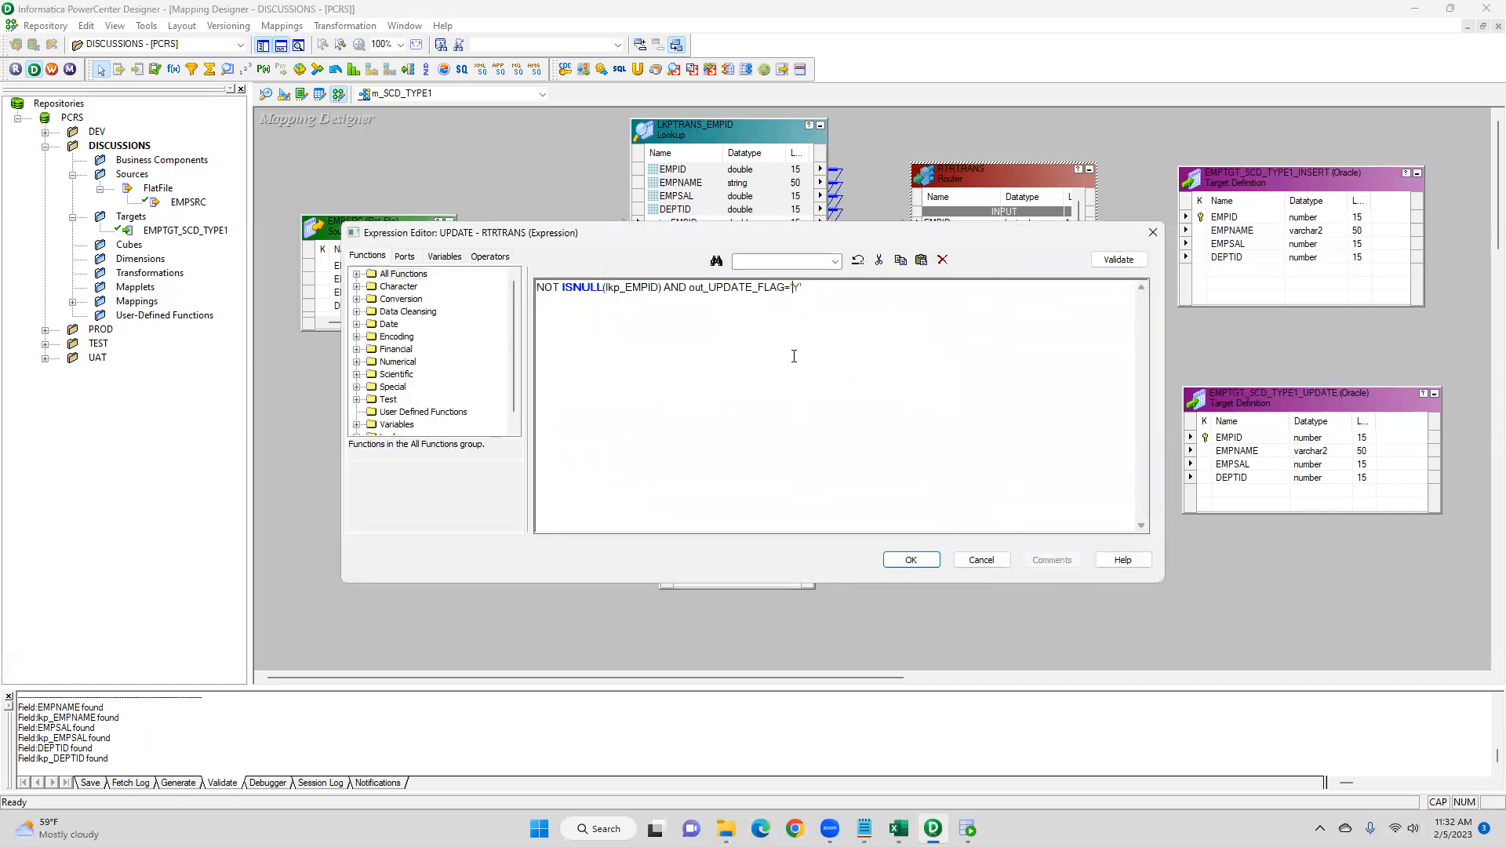
{"action": "left_click_drag", "start_coordinate": [826, 295], "coordinate": [693, 283]}
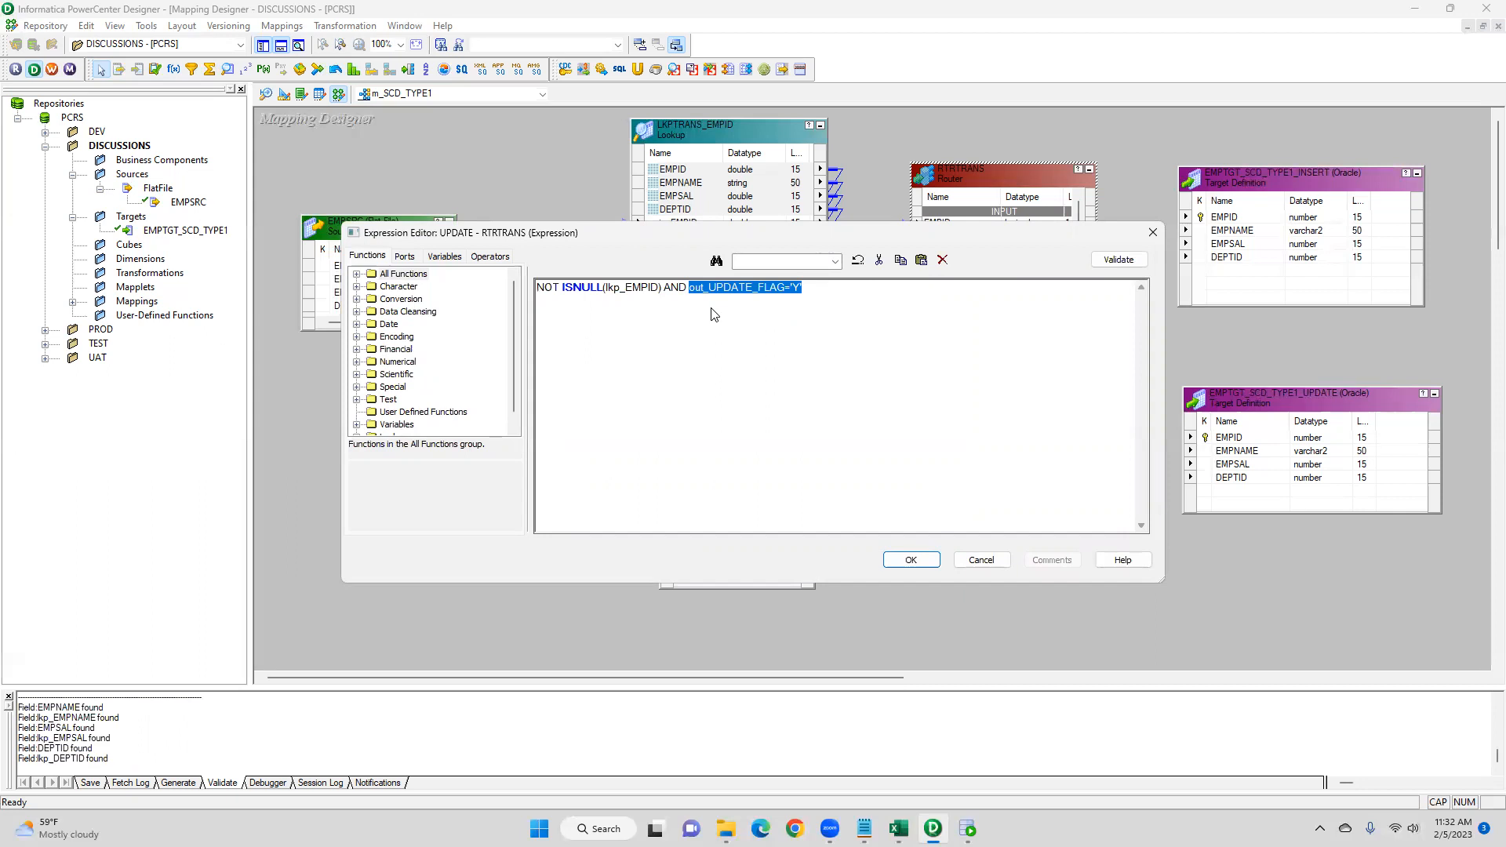
{"action": "left_click", "coordinate": [812, 323]}
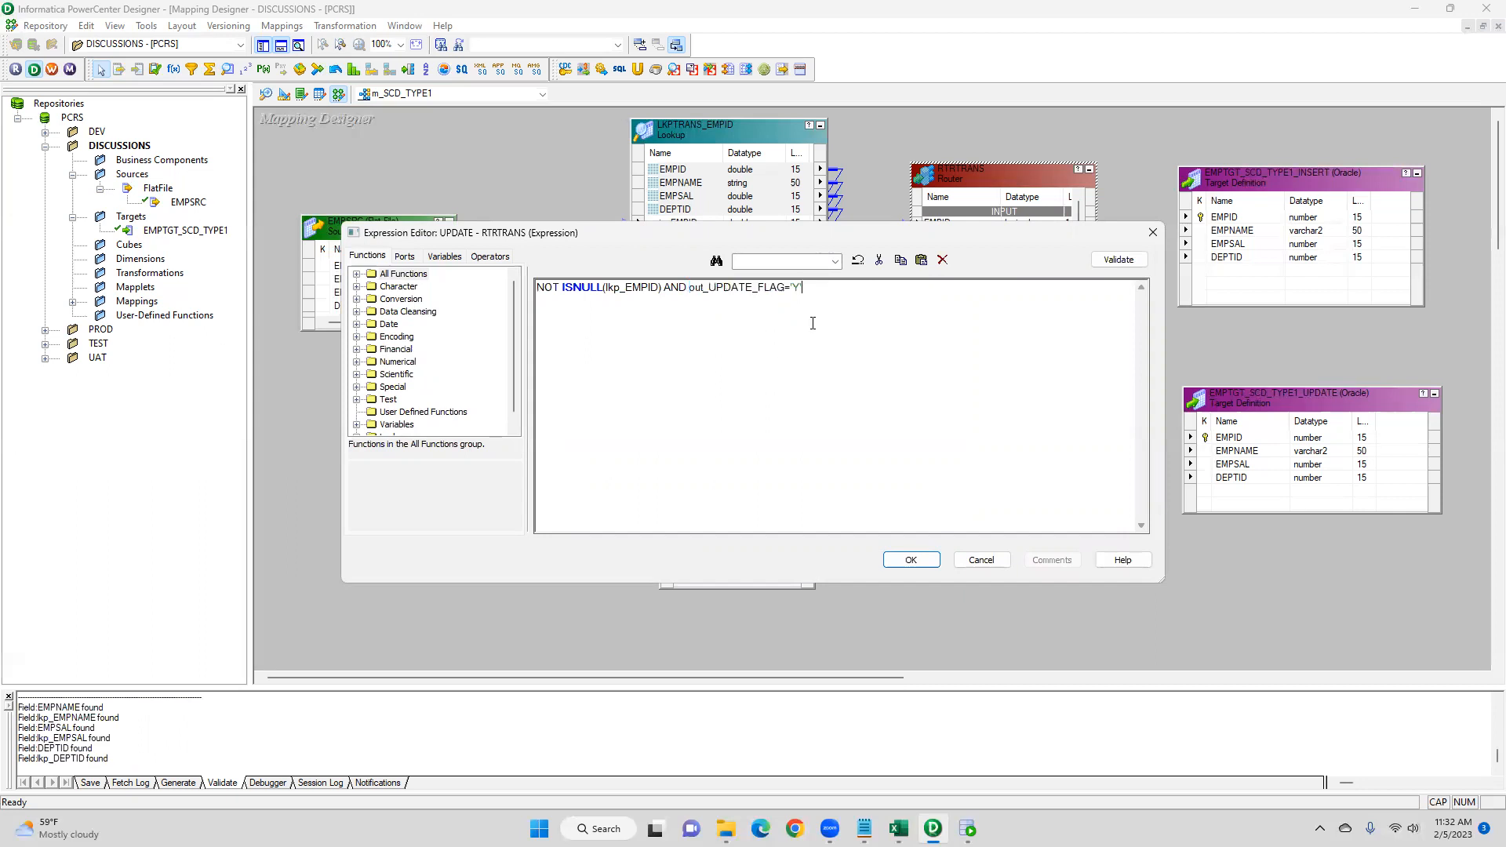
{"action": "left_click_drag", "start_coordinate": [816, 285], "coordinate": [536, 287]}
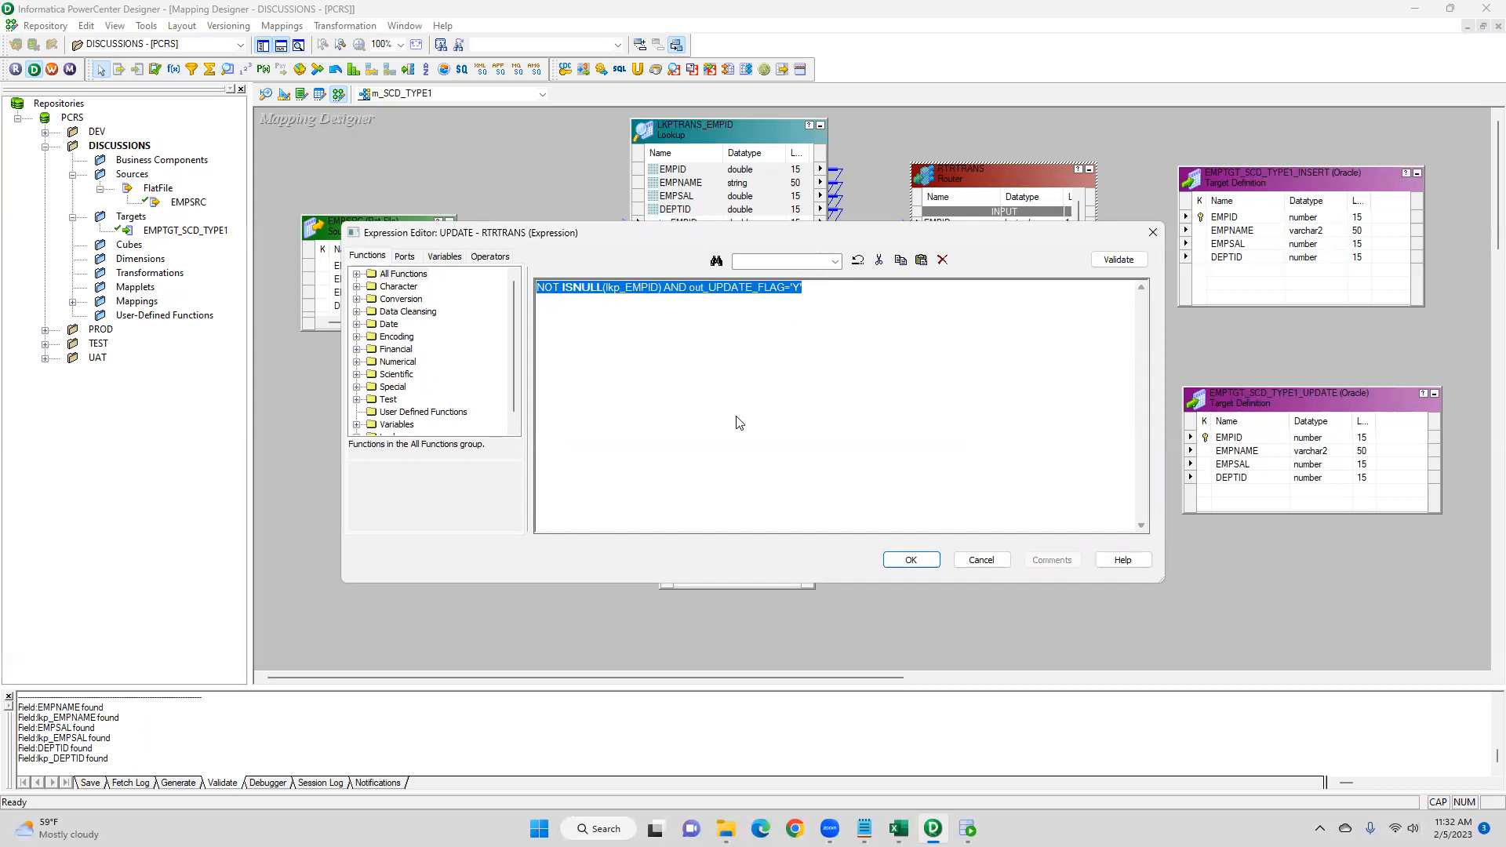
{"action": "left_click", "coordinate": [911, 560]}
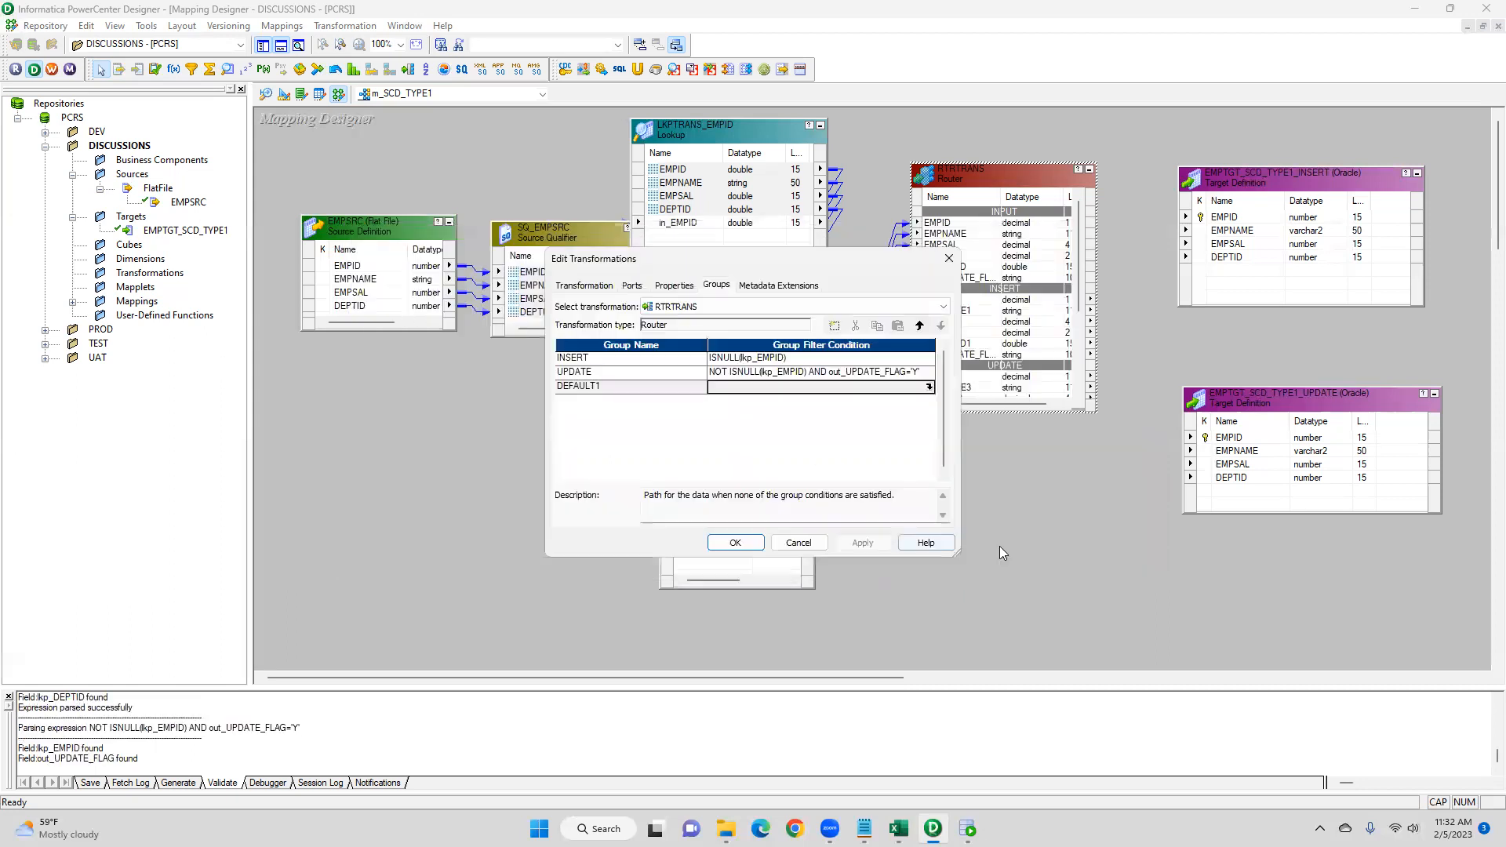
{"action": "left_click", "coordinate": [735, 542]}
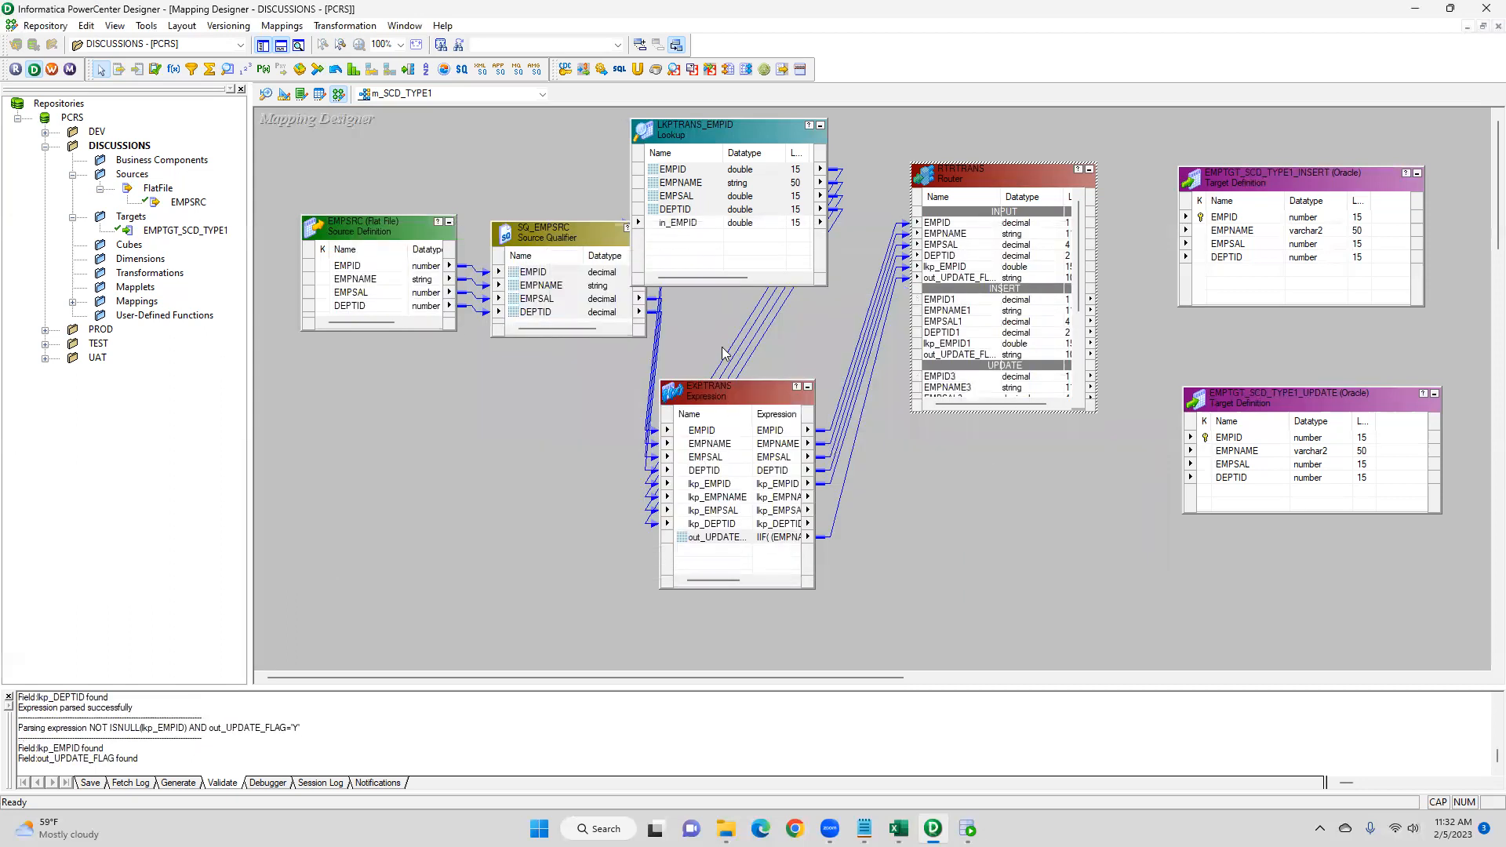
- Rearrange the Expression, Lookup, Router and both target definitions in the mapping workspace
{"action": "left_click_drag", "start_coordinate": [729, 389], "coordinate": [612, 394]}
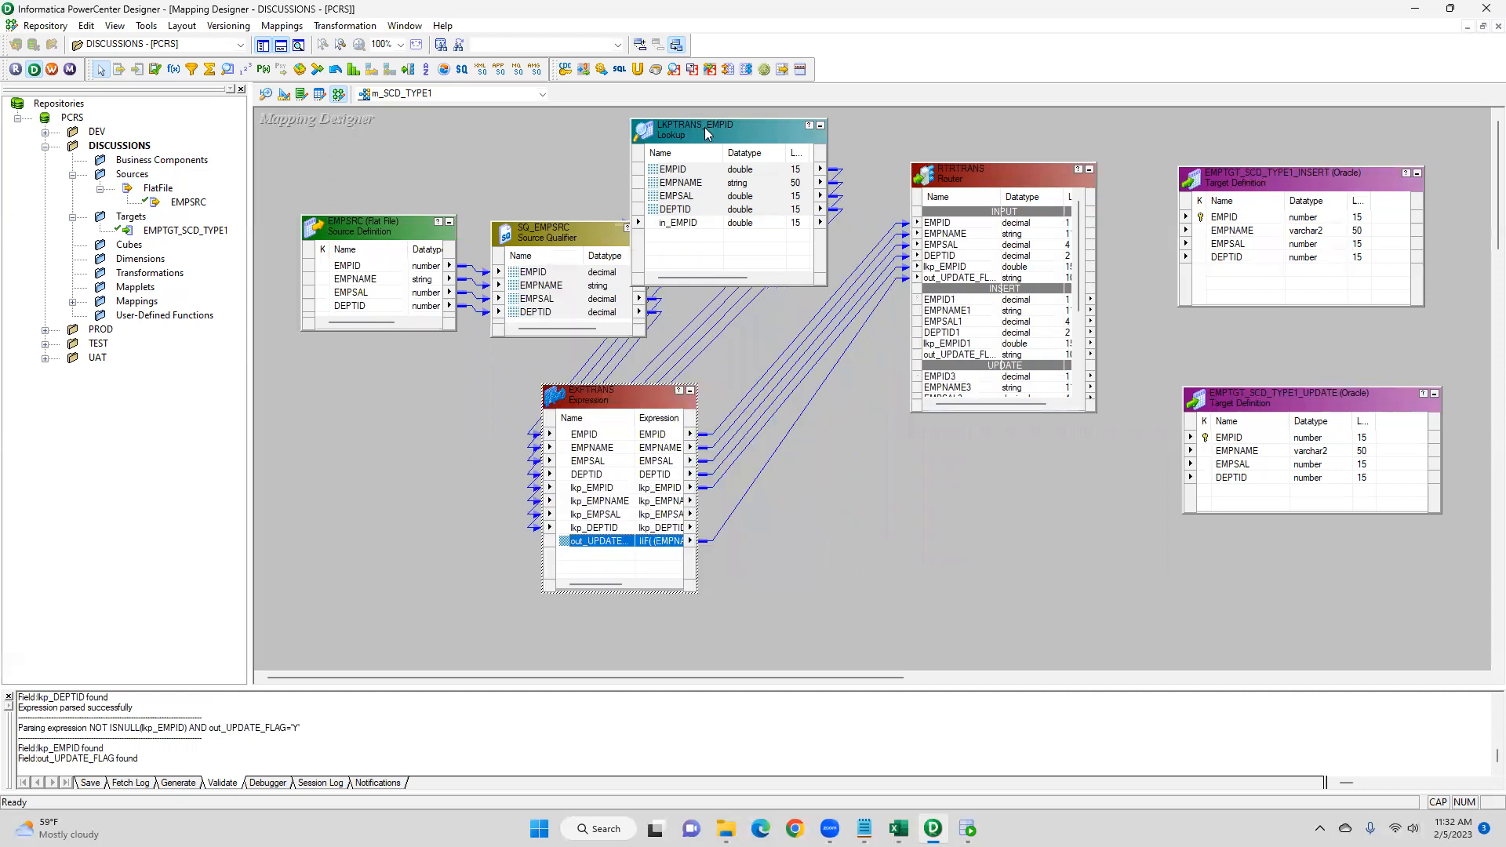
{"action": "left_click_drag", "start_coordinate": [705, 124], "coordinate": [610, 119]}
{"action": "left_click_drag", "start_coordinate": [957, 197], "coordinate": [820, 347]}
{"action": "left_click_drag", "start_coordinate": [1287, 175], "coordinate": [1336, 174]}
{"action": "left_click_drag", "start_coordinate": [1290, 399], "coordinate": [1337, 399]}
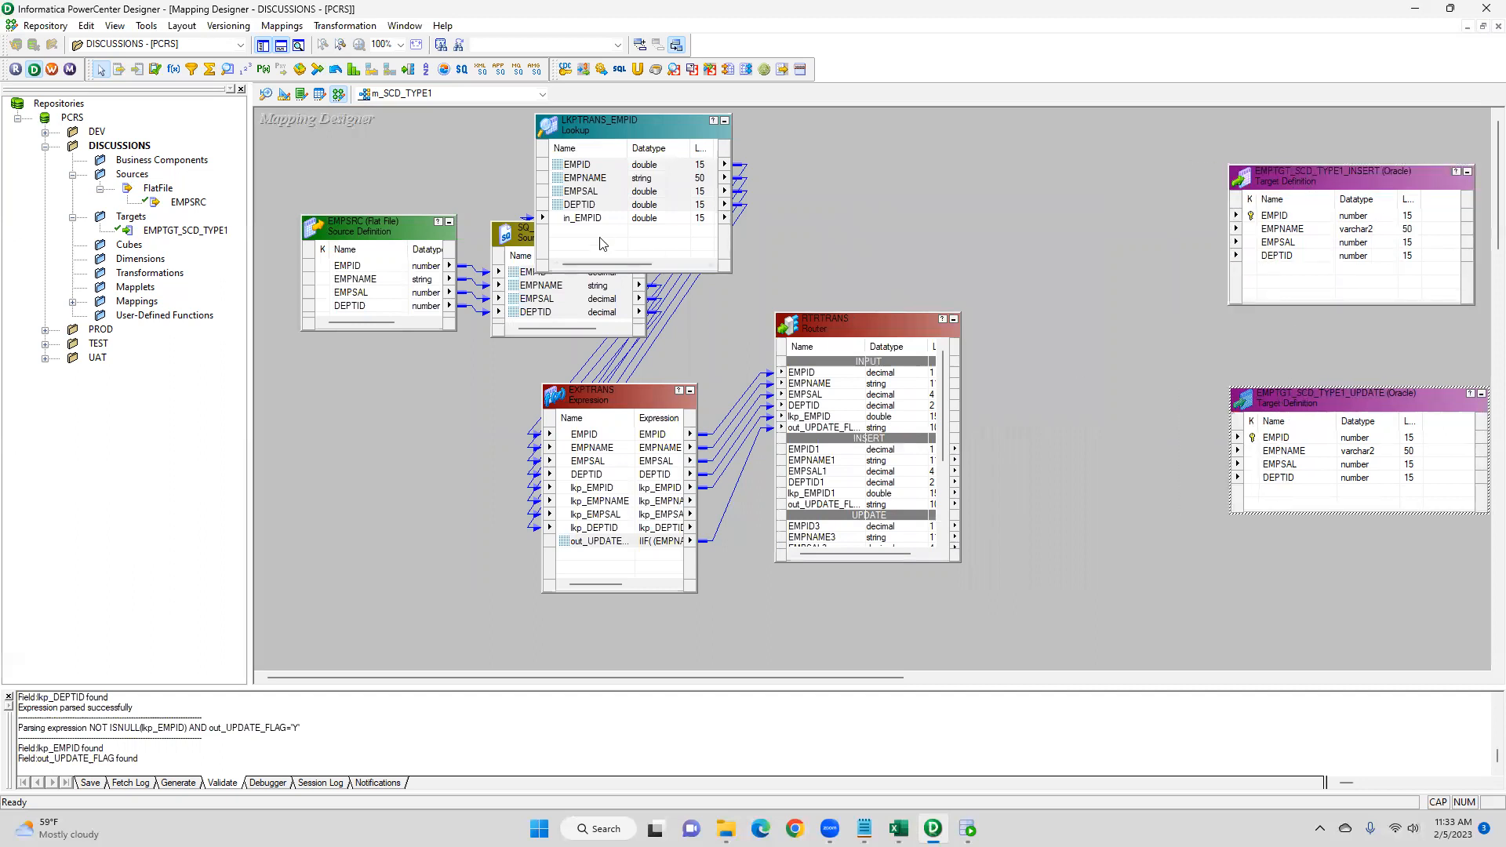
- Add two Update Strategy transformations to the mapping between the Router and the targets
{"action": "left_click", "coordinate": [155, 70]}
{"action": "left_click", "coordinate": [996, 189]}
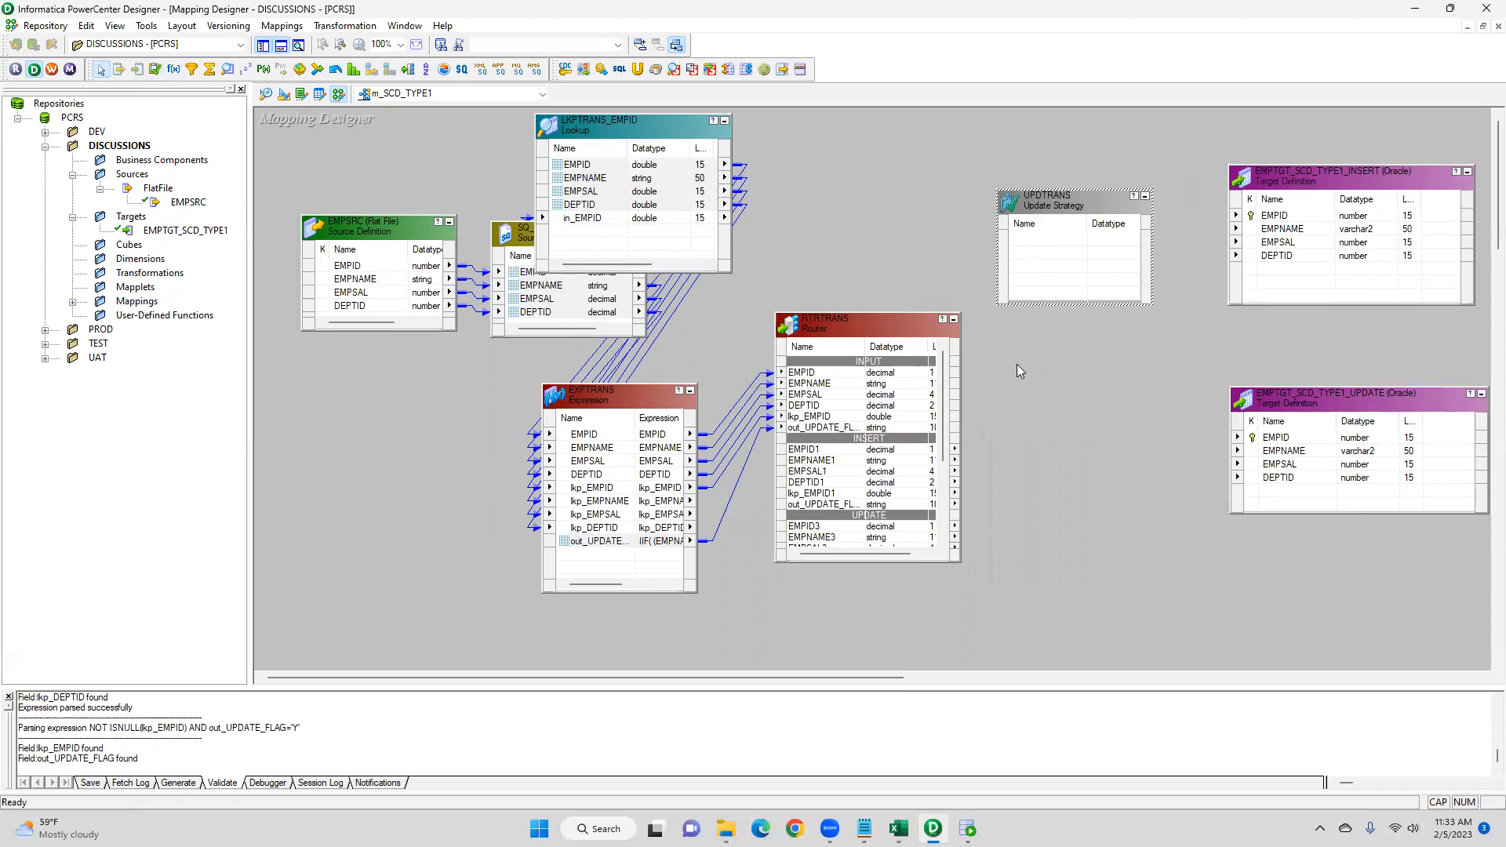
{"action": "left_click_drag", "start_coordinate": [1037, 216], "coordinate": [1046, 452]}
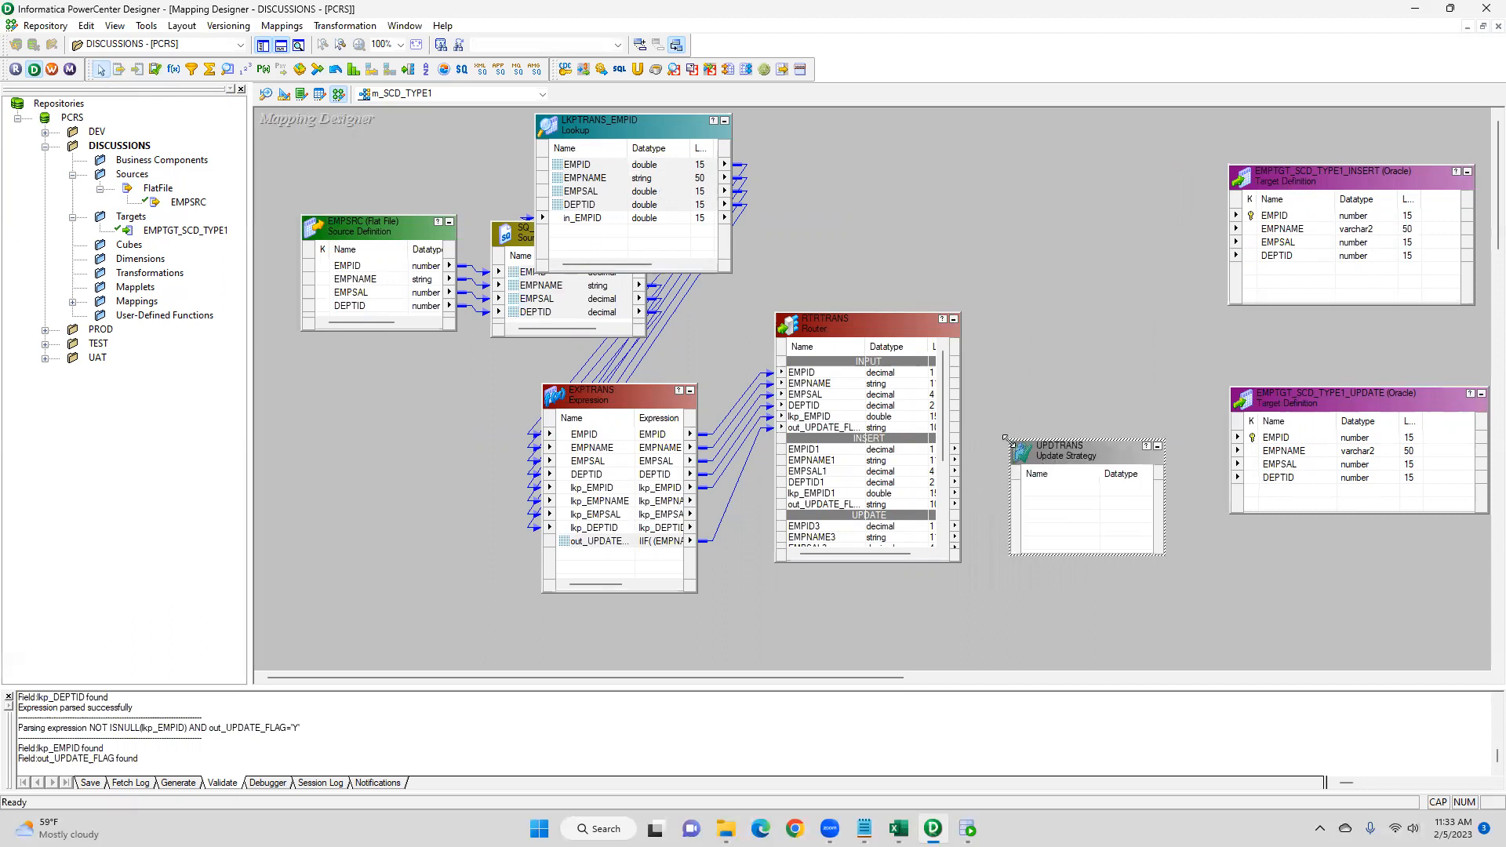
{"action": "left_click", "coordinate": [155, 69]}
{"action": "left_click", "coordinate": [1039, 222]}
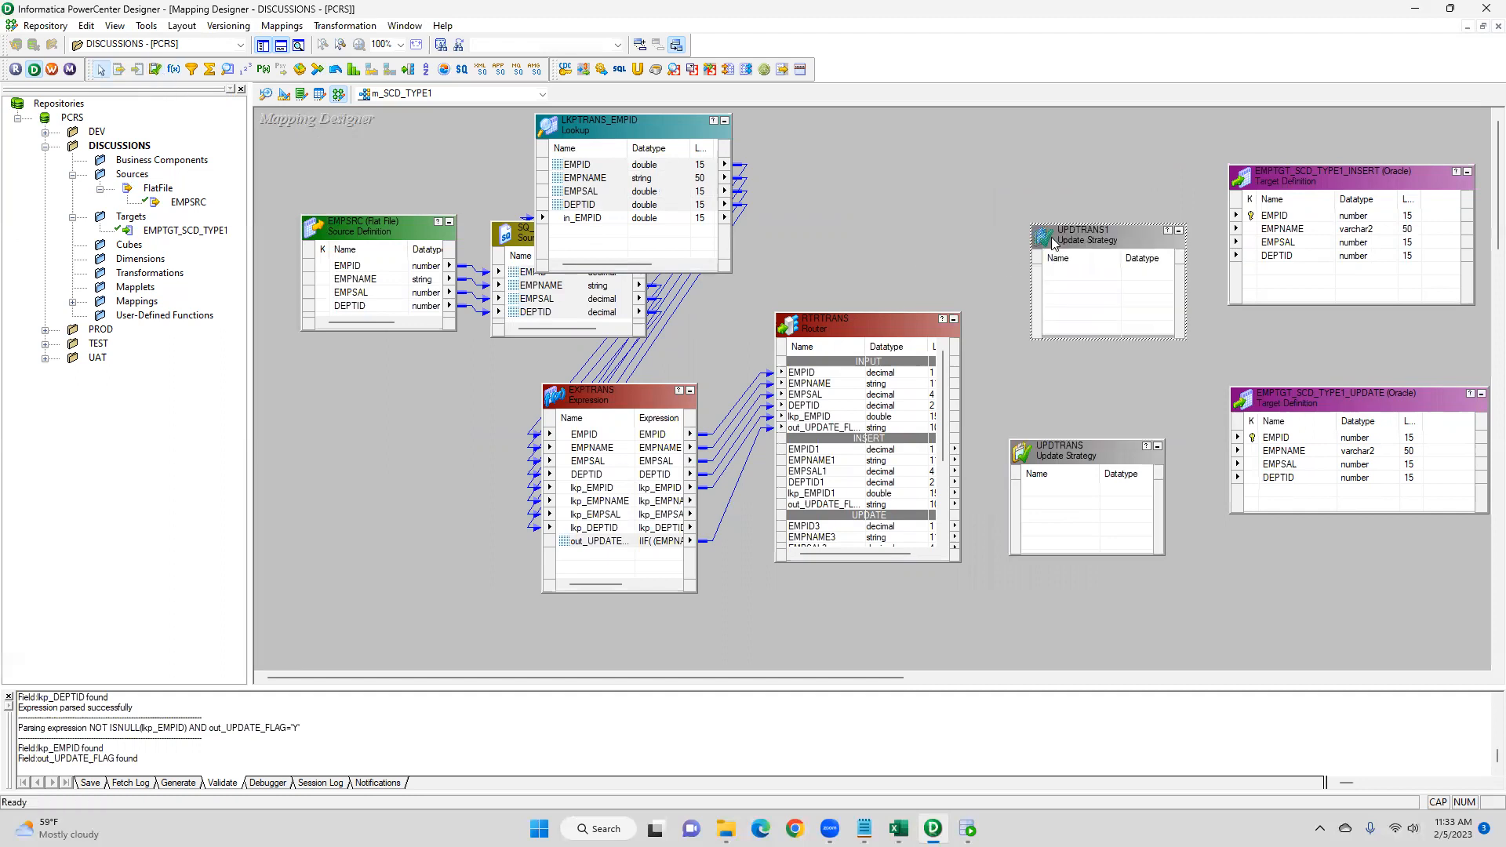
- Rename the upper Update Strategy transformation to UPDTRANS_INSERT
{"action": "double_click", "coordinate": [1051, 236]}
{"action": "left_click", "coordinate": [926, 306]}
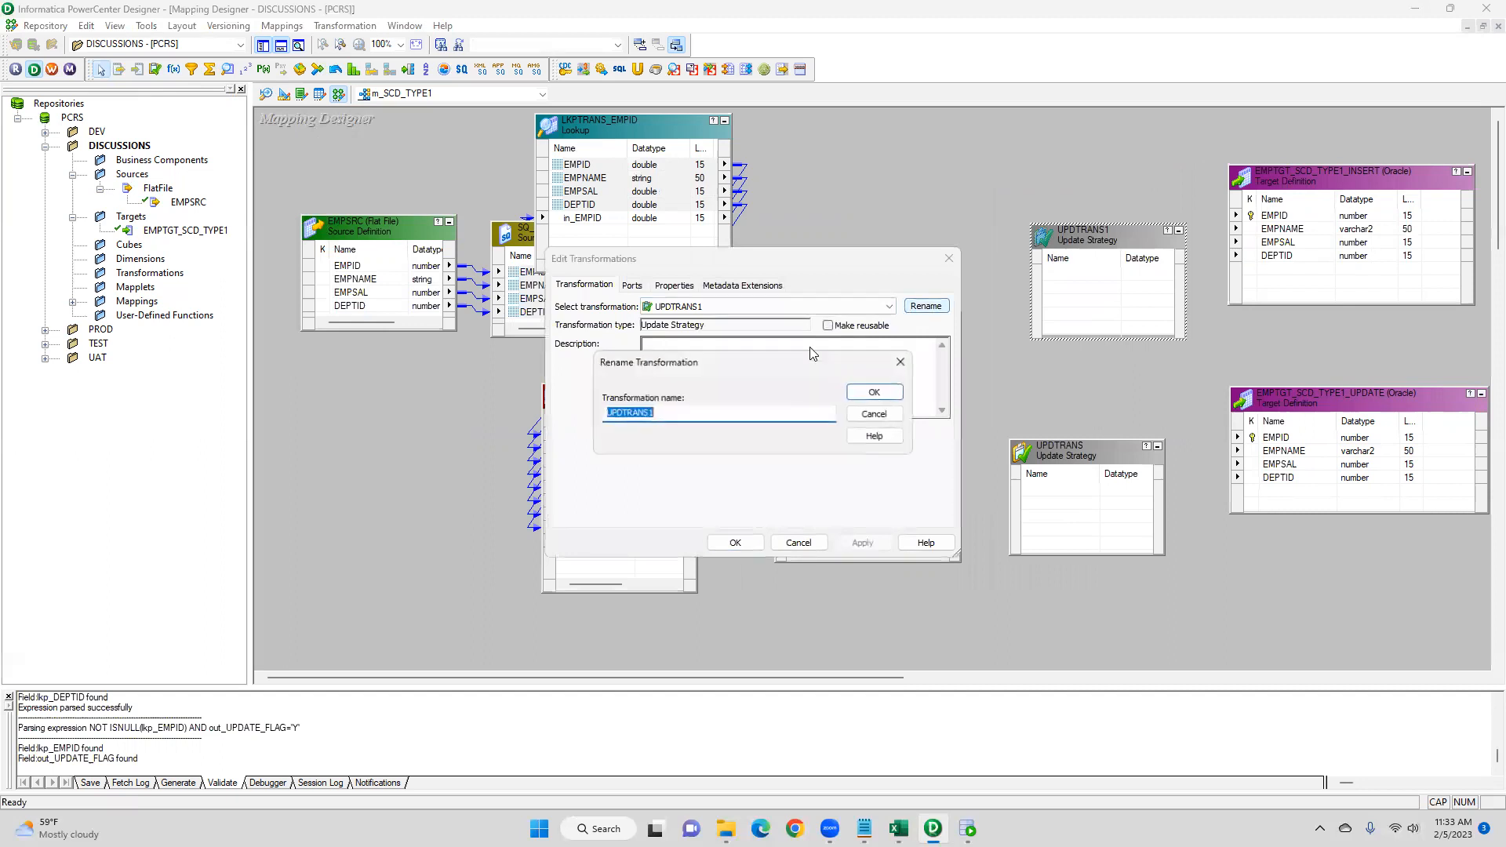
{"action": "left_click", "coordinate": [723, 414]}
{"action": "key", "text": "BackSpace"}
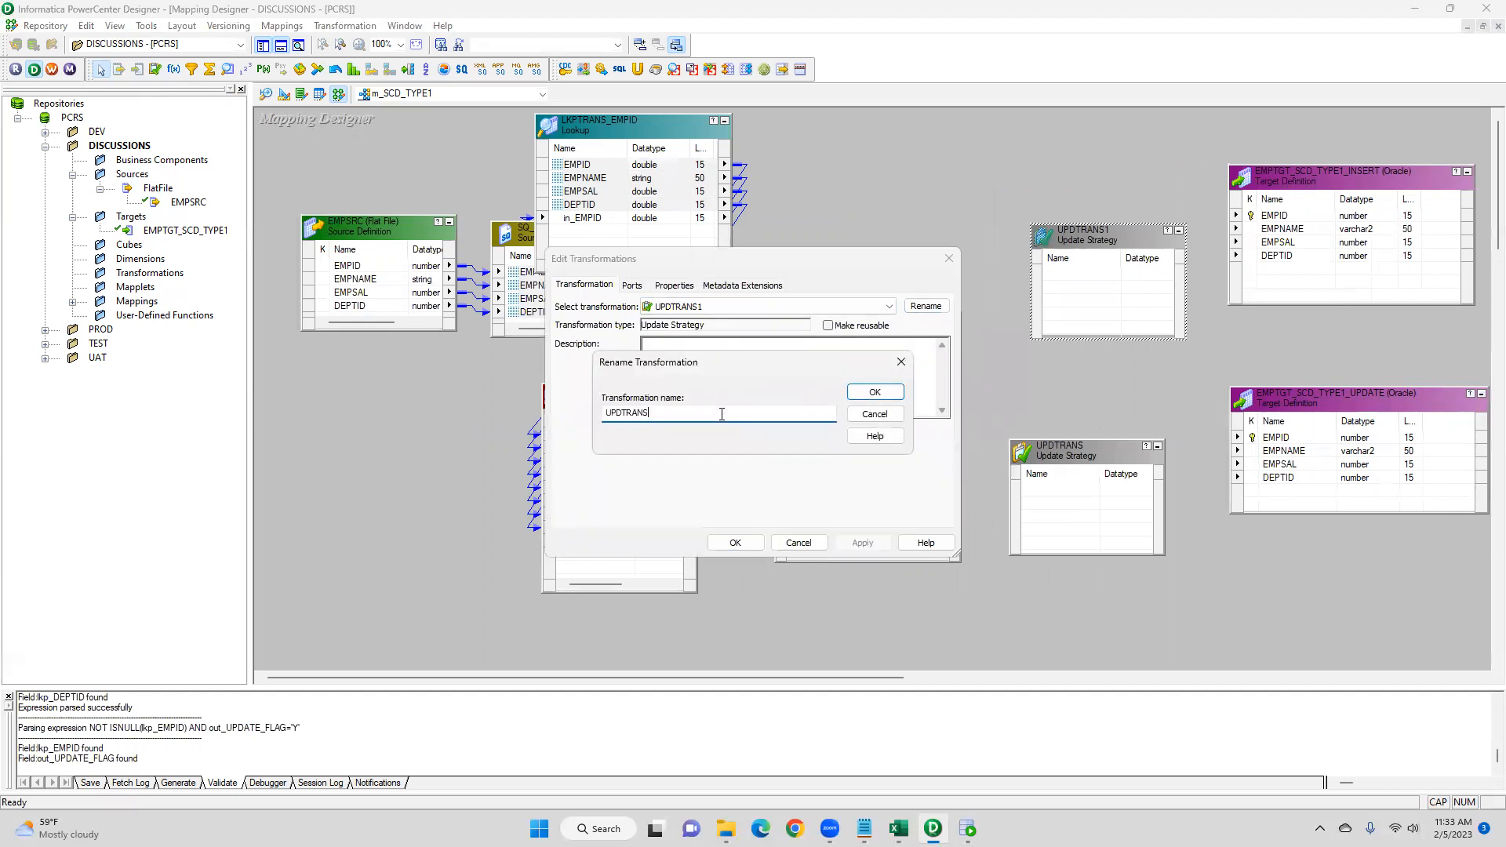
{"action": "type", "text": "_INSERT"}
{"action": "left_click", "coordinate": [874, 392]}
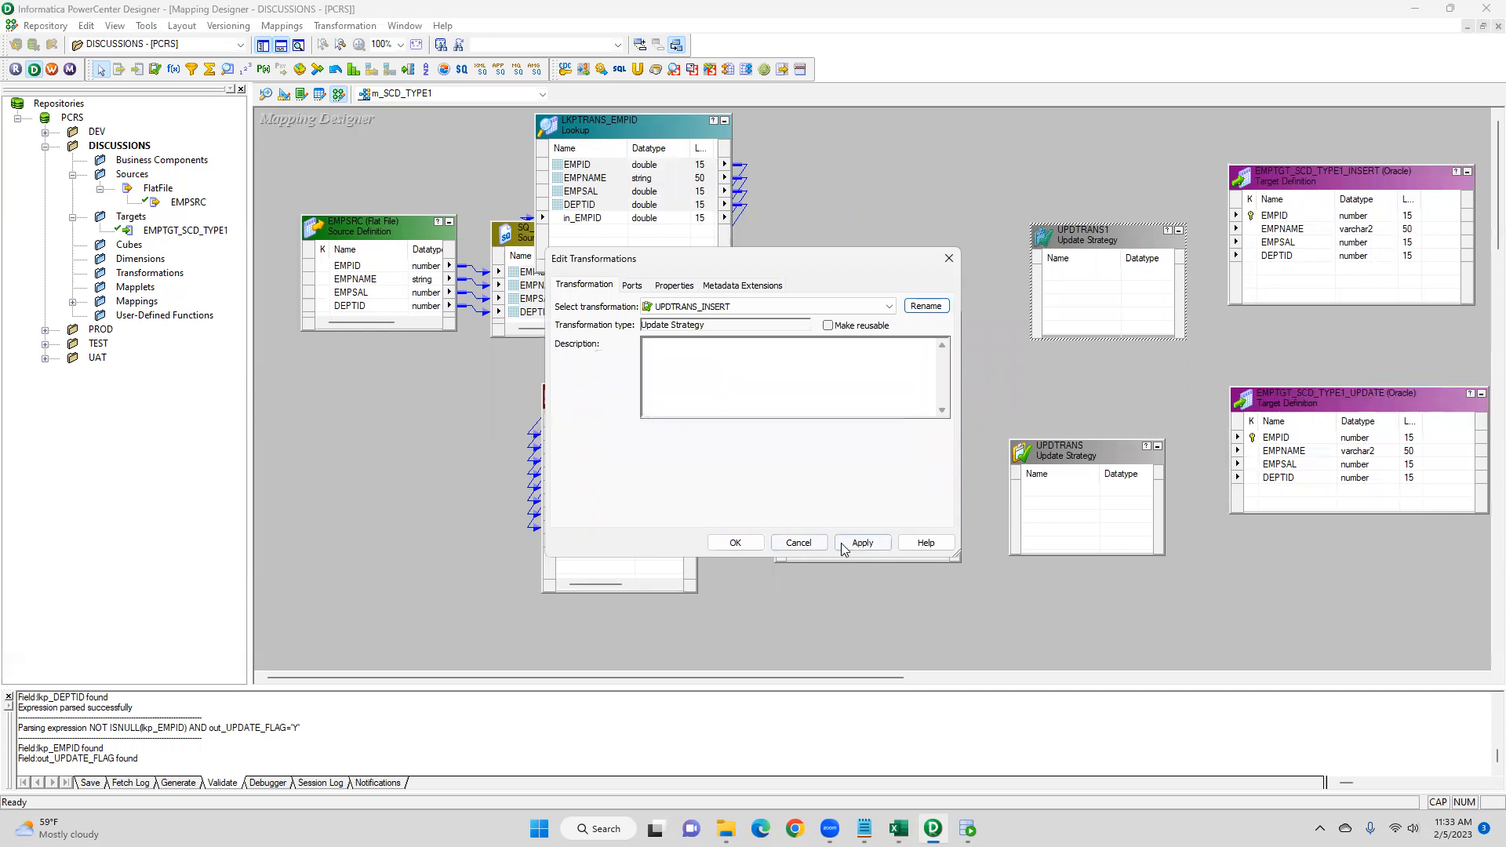
{"action": "left_click", "coordinate": [745, 544]}
- Rename the lower Update Strategy transformation to UPDTRANS_UPDATE
{"action": "double_click", "coordinate": [1087, 458]}
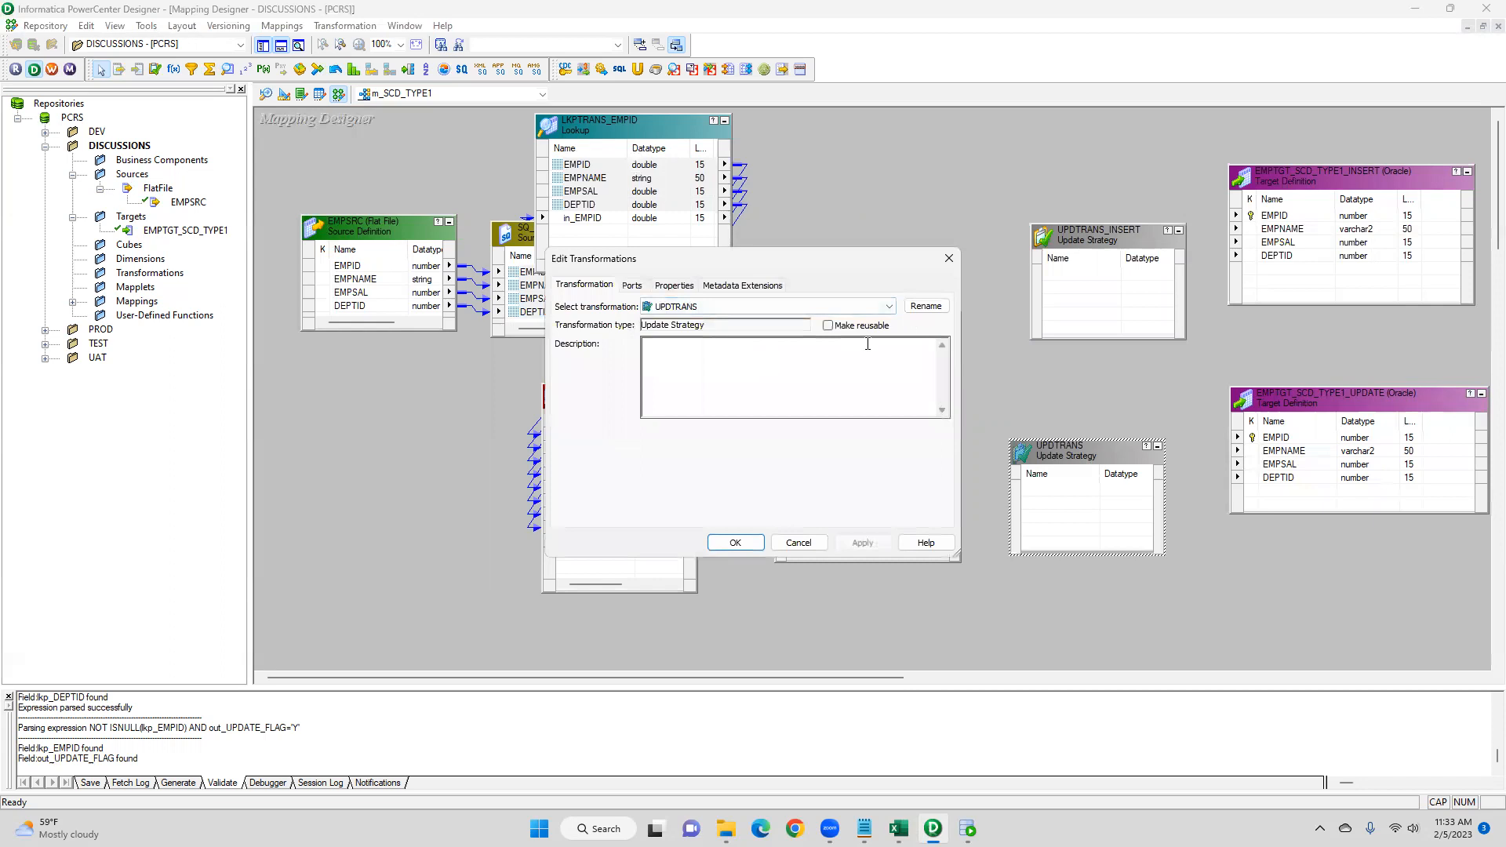
{"action": "left_click", "coordinate": [925, 306]}
{"action": "left_click", "coordinate": [715, 412]}
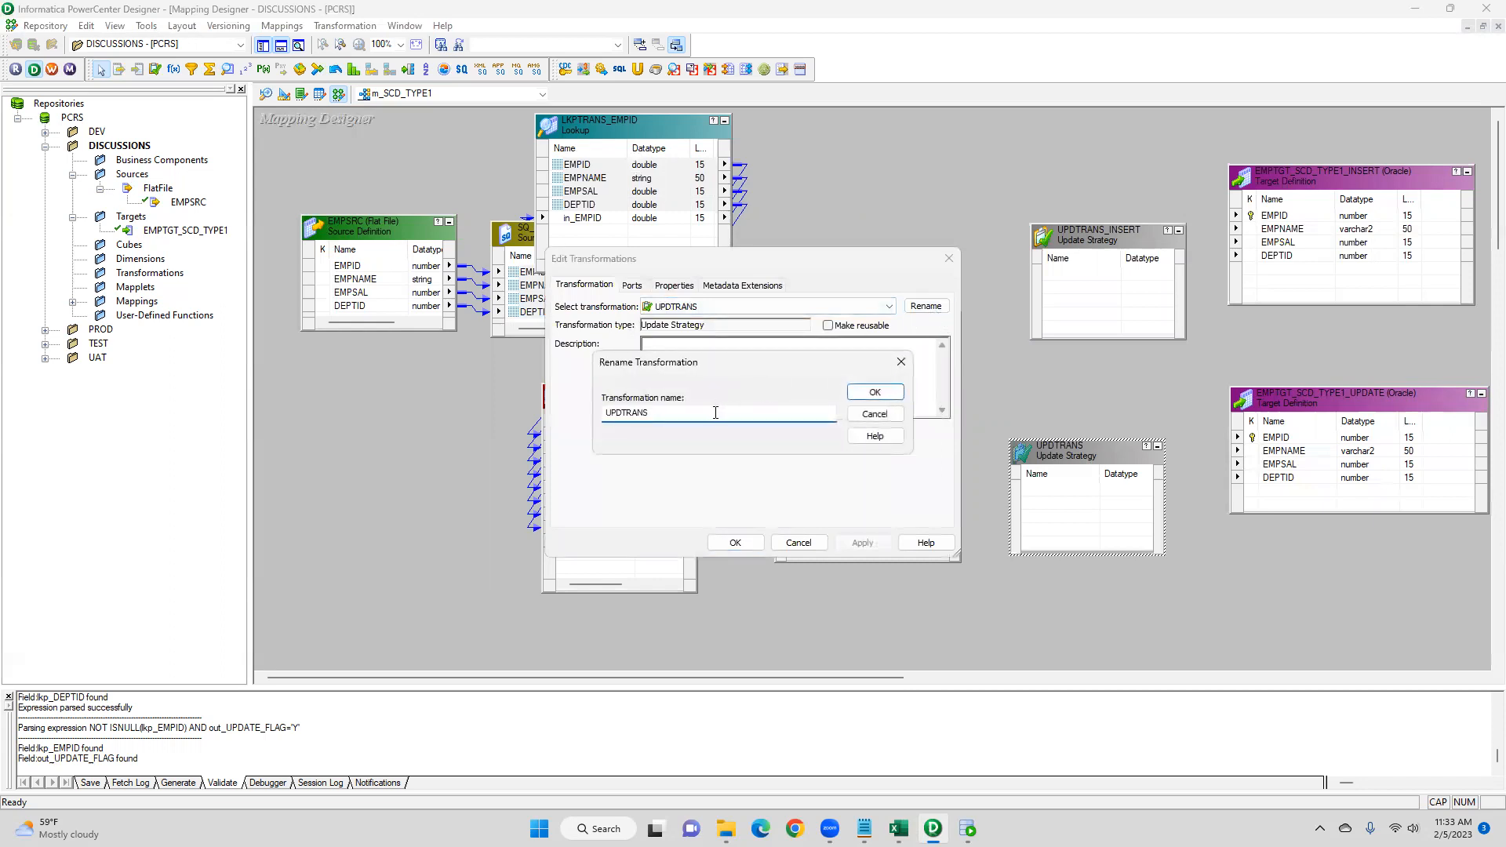
{"action": "type", "text": "_UPDA"}
{"action": "left_click", "coordinate": [877, 392]}
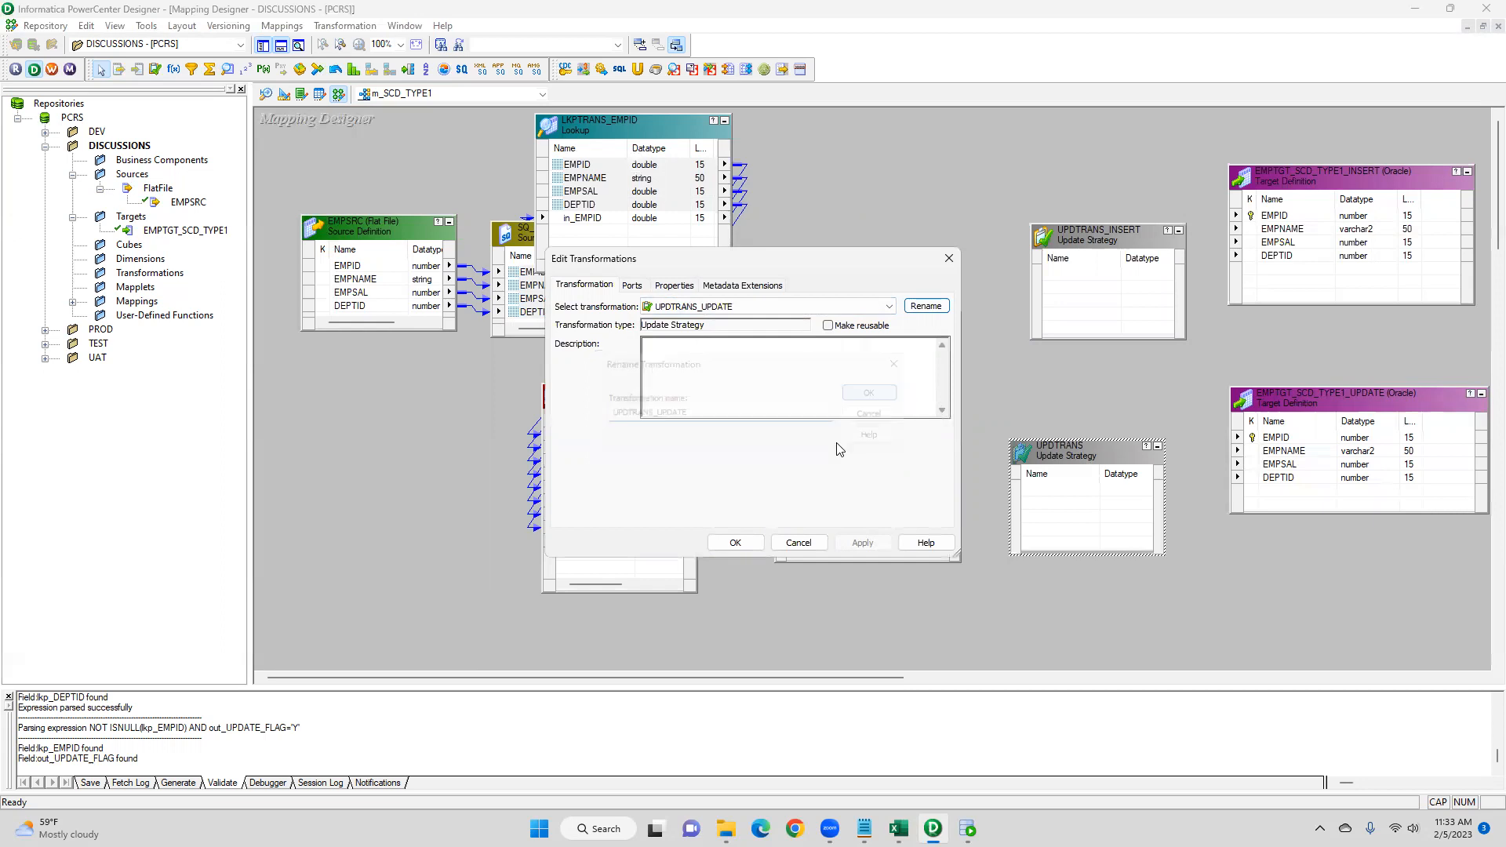
{"action": "left_click", "coordinate": [735, 543]}
- Link the Router's INSERT group ports EMPID1, EMPNAME1, EMPSAL1 and DEPTID1 to UPDTRANS_INSERT
{"action": "left_click", "coordinate": [829, 328]}
{"action": "left_click_drag", "start_coordinate": [829, 328], "coordinate": [816, 188]}
{"action": "left_click_drag", "start_coordinate": [774, 322], "coordinate": [1080, 281]}
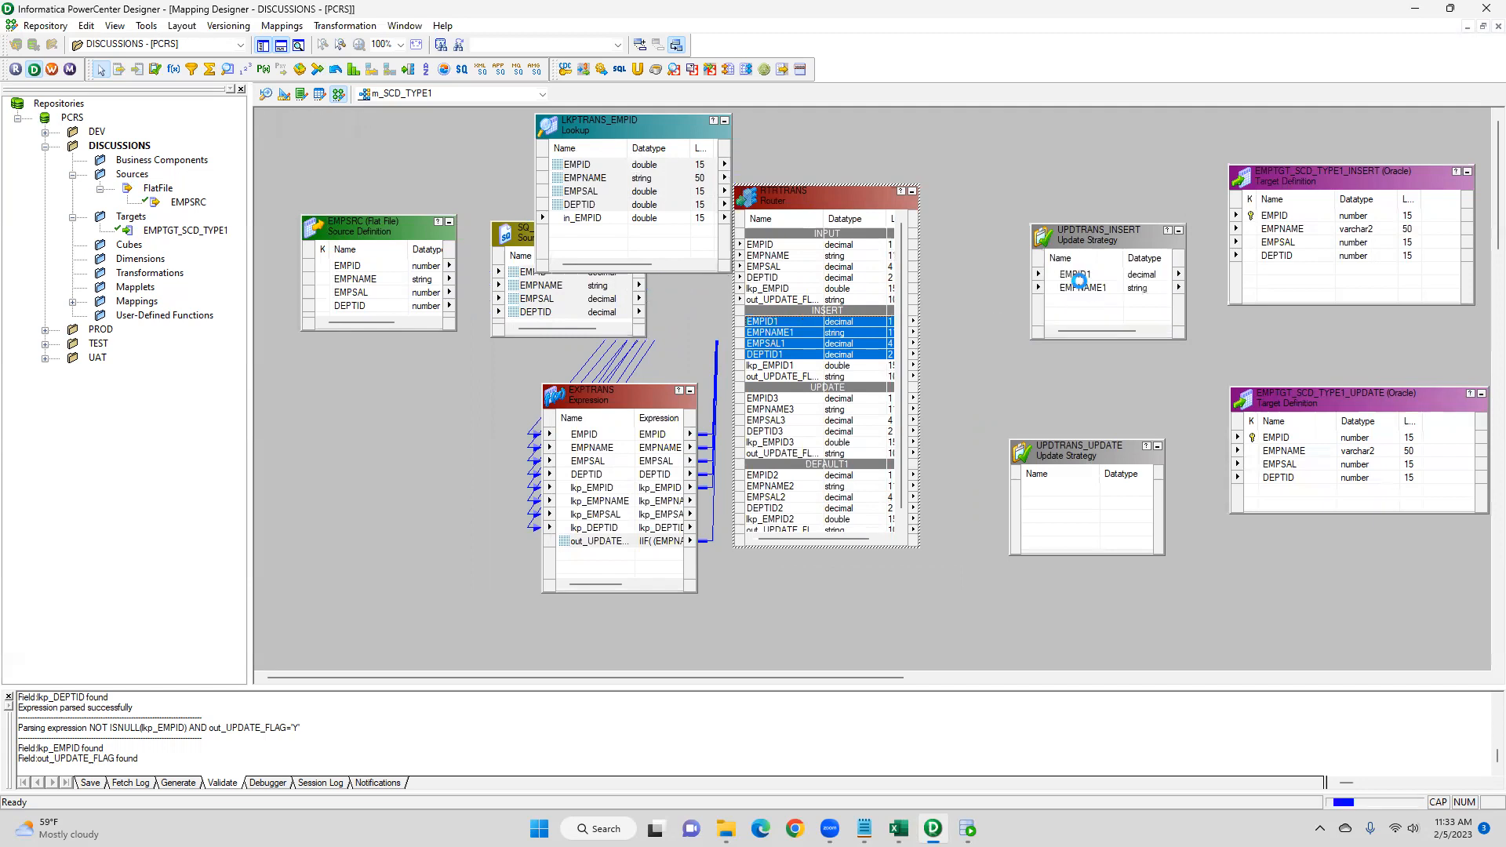
- Link the Router's UPDATE group ports EMPID3, EMPNAME3, EMPSAL3 and DEPTID3 to UPDTRANS_UPDATE
{"action": "left_click", "coordinate": [773, 399]}
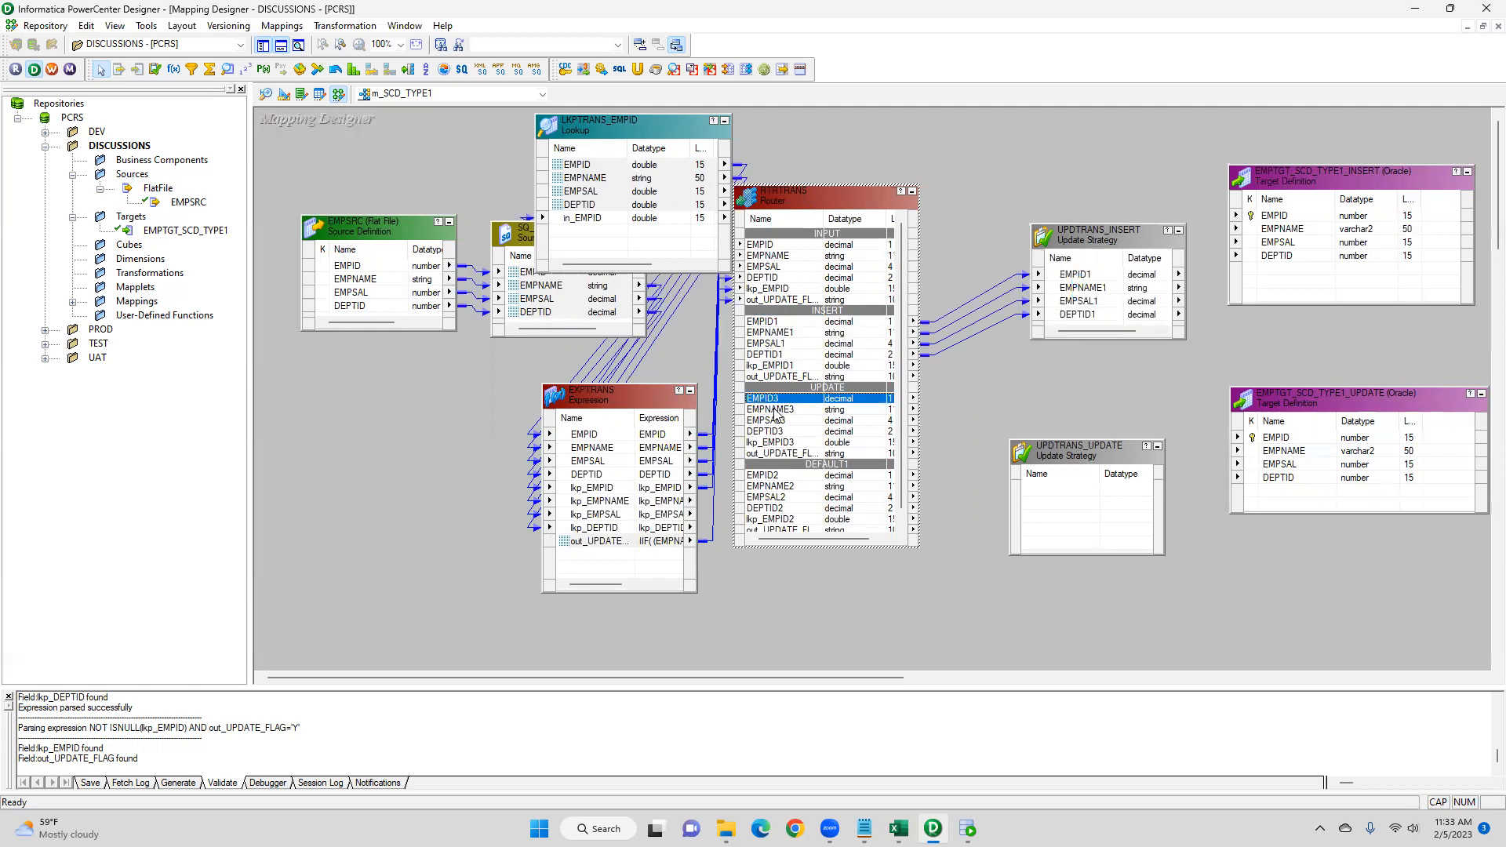
{"action": "left_click_drag", "start_coordinate": [775, 414], "coordinate": [1055, 502]}
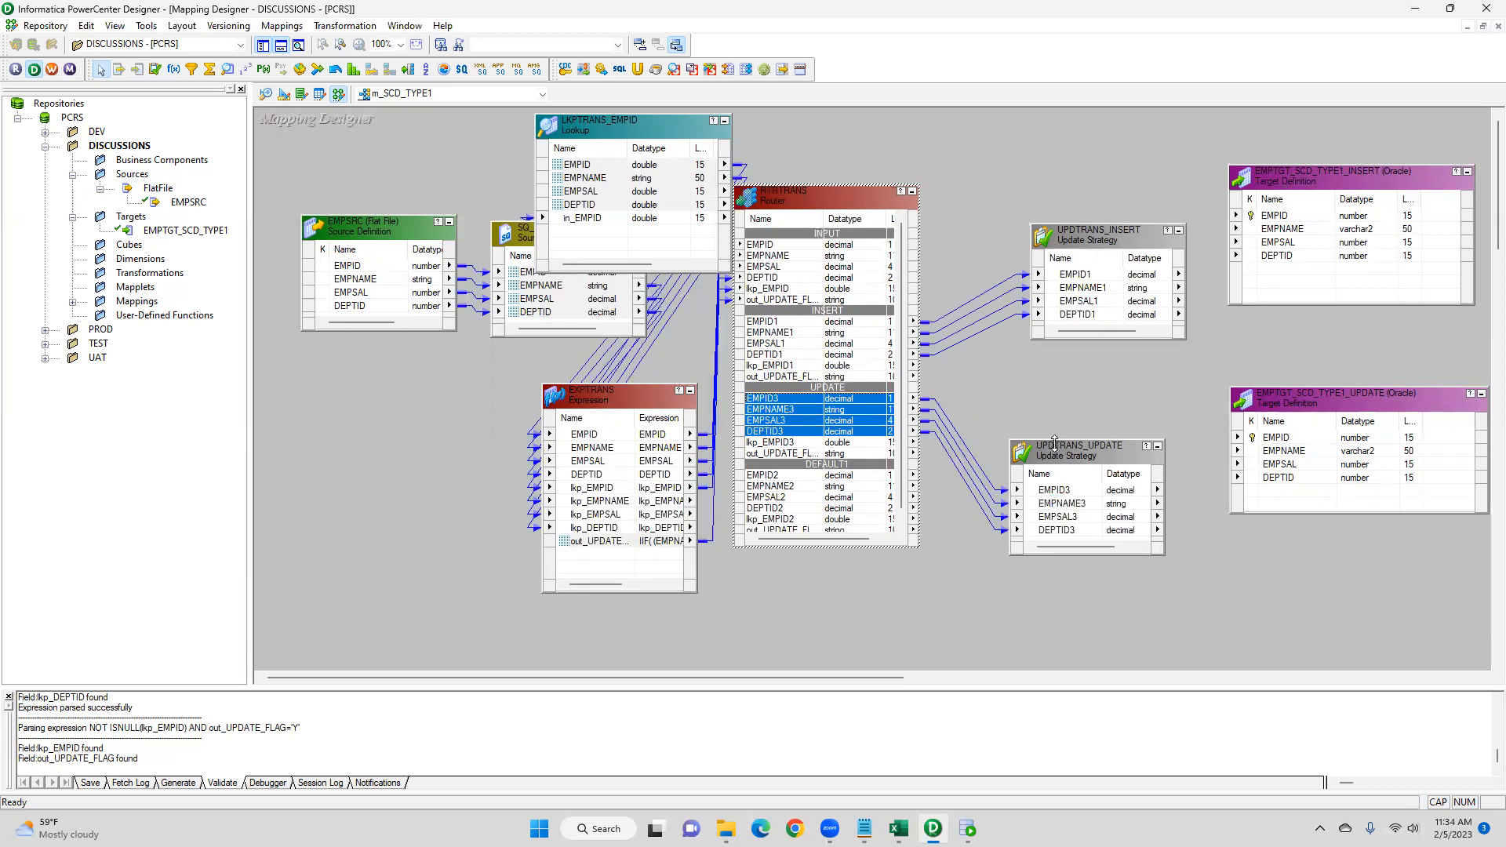
{"action": "left_click_drag", "start_coordinate": [1066, 448], "coordinate": [1049, 411]}
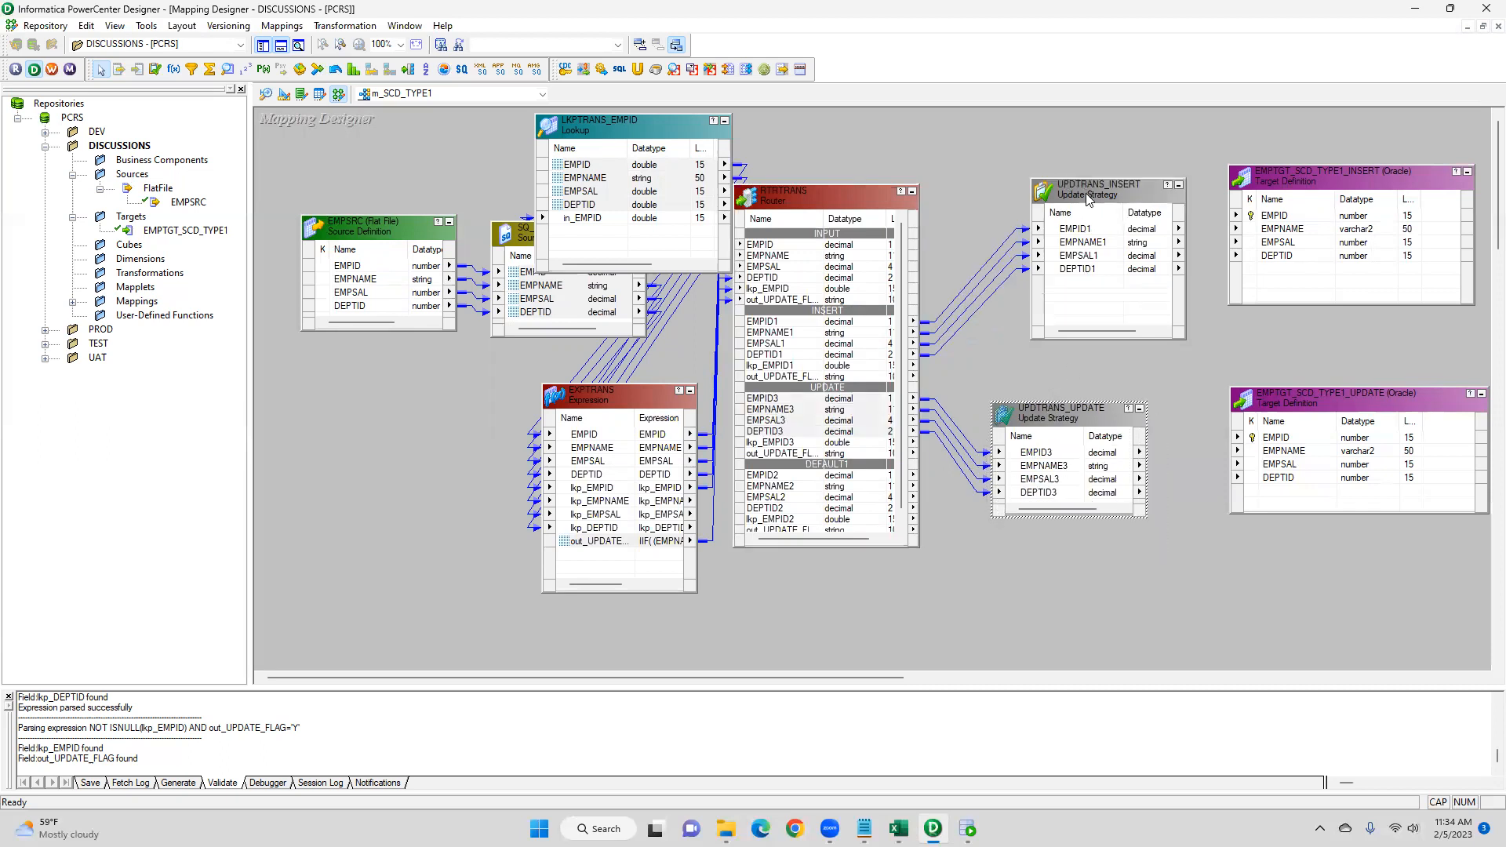
- Set UPDTRANS_INSERT's Update Strategy Expression to DD_INSERT
{"action": "double_click", "coordinate": [1087, 194]}
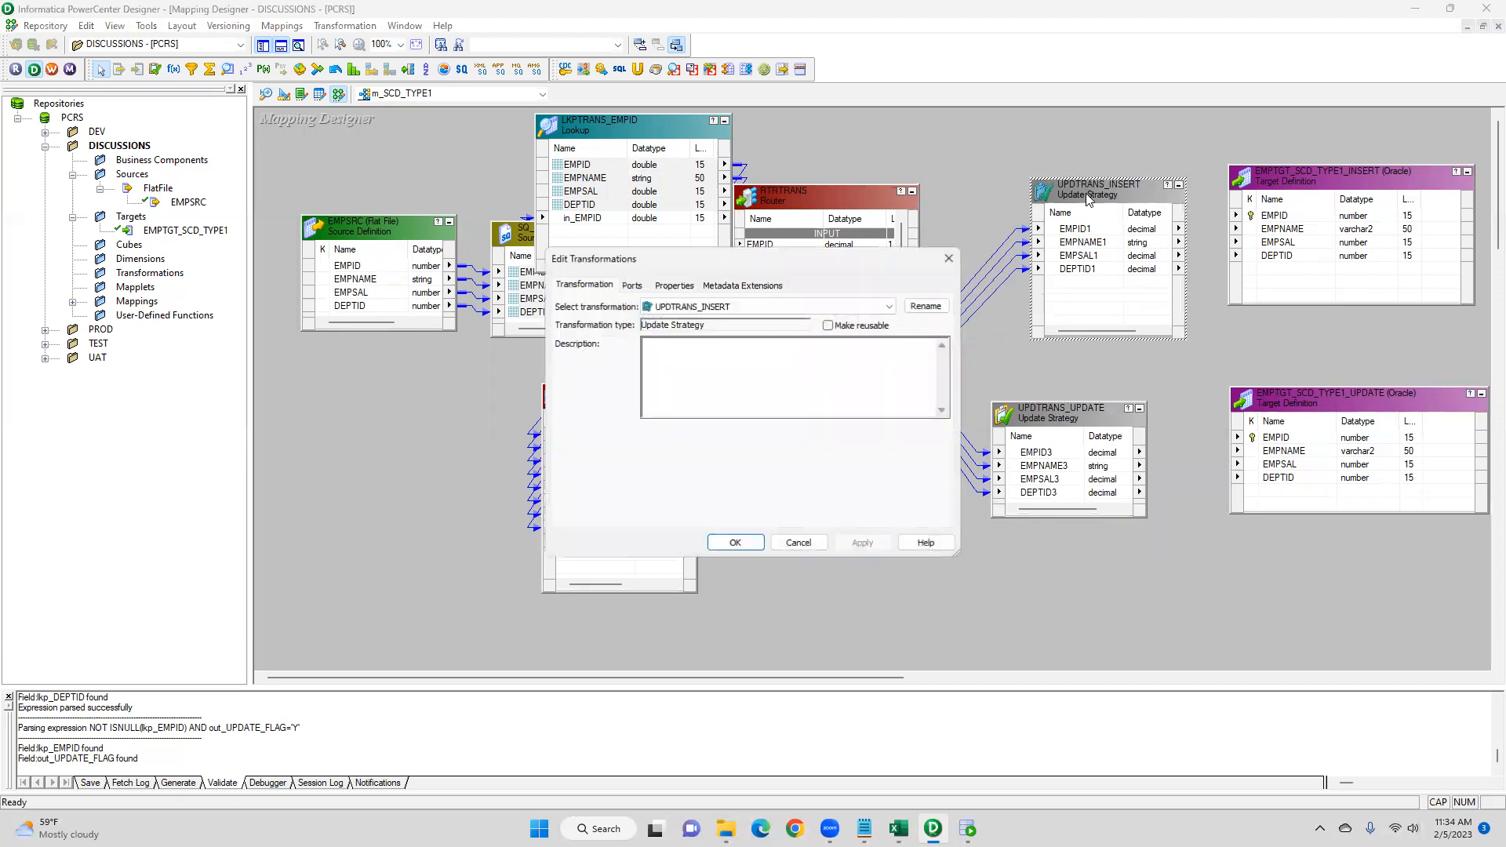
{"action": "left_click", "coordinate": [676, 285]}
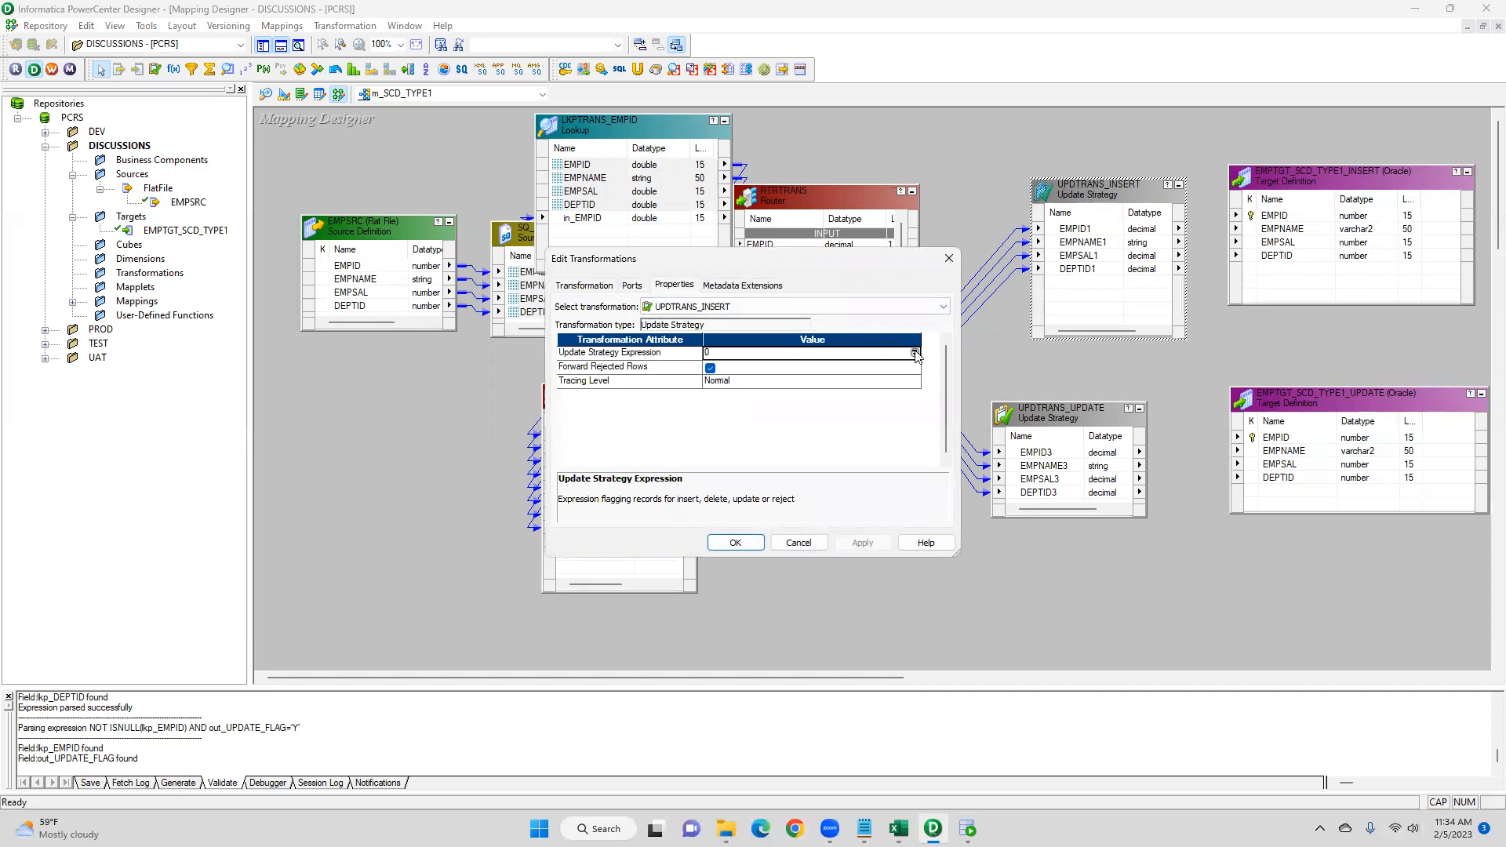
{"action": "left_click", "coordinate": [916, 354]}
{"action": "type", "text": "DD_INSERT"}
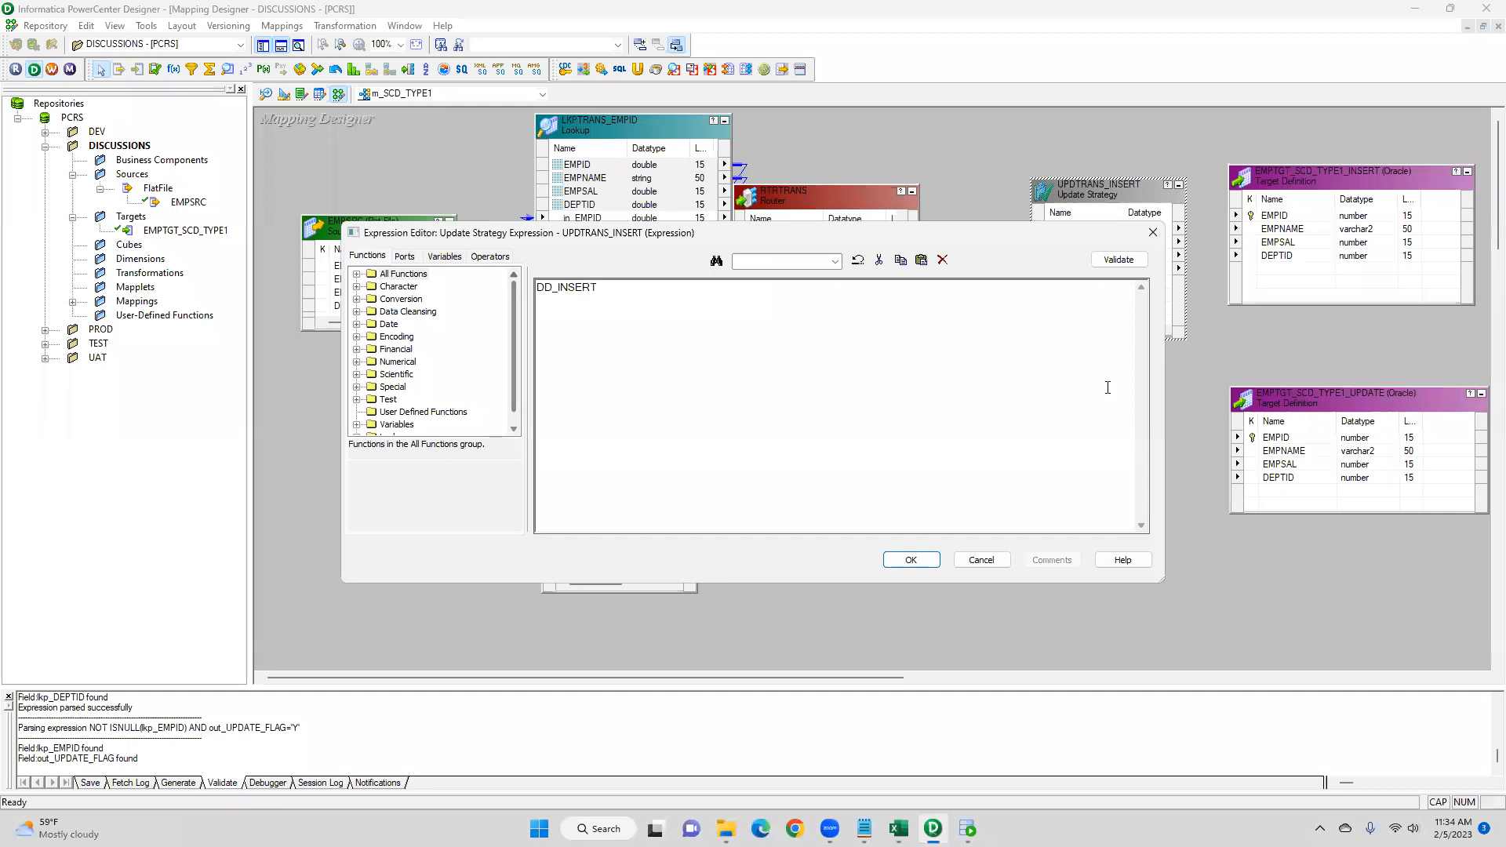
{"action": "left_click", "coordinate": [910, 559]}
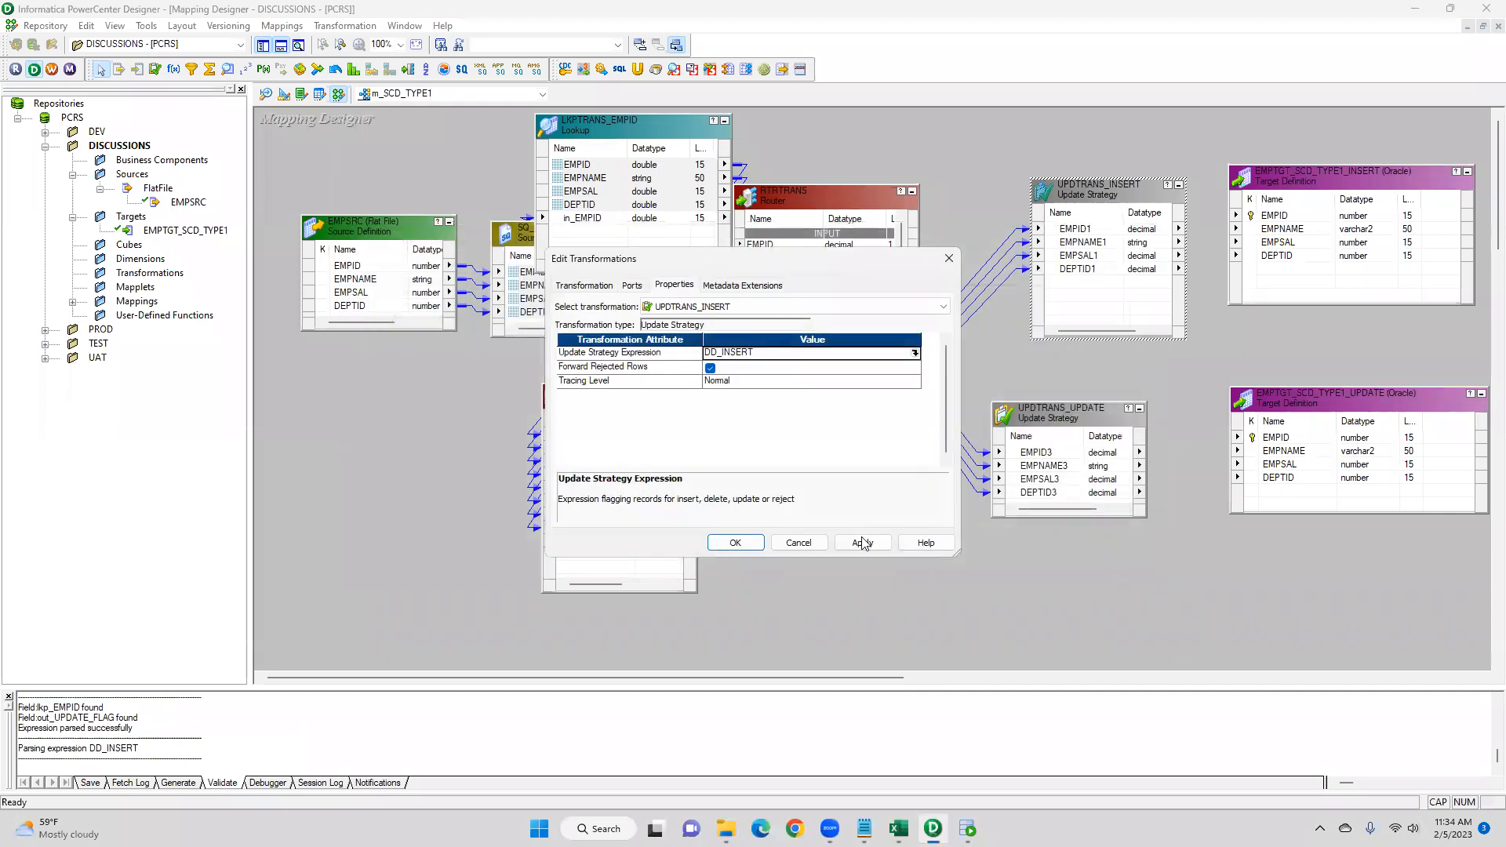
{"action": "left_click", "coordinate": [734, 543]}
- Set UPDTRANS_UPDATE's Update Strategy Expression to DD_UPDATE
{"action": "double_click", "coordinate": [1074, 416]}
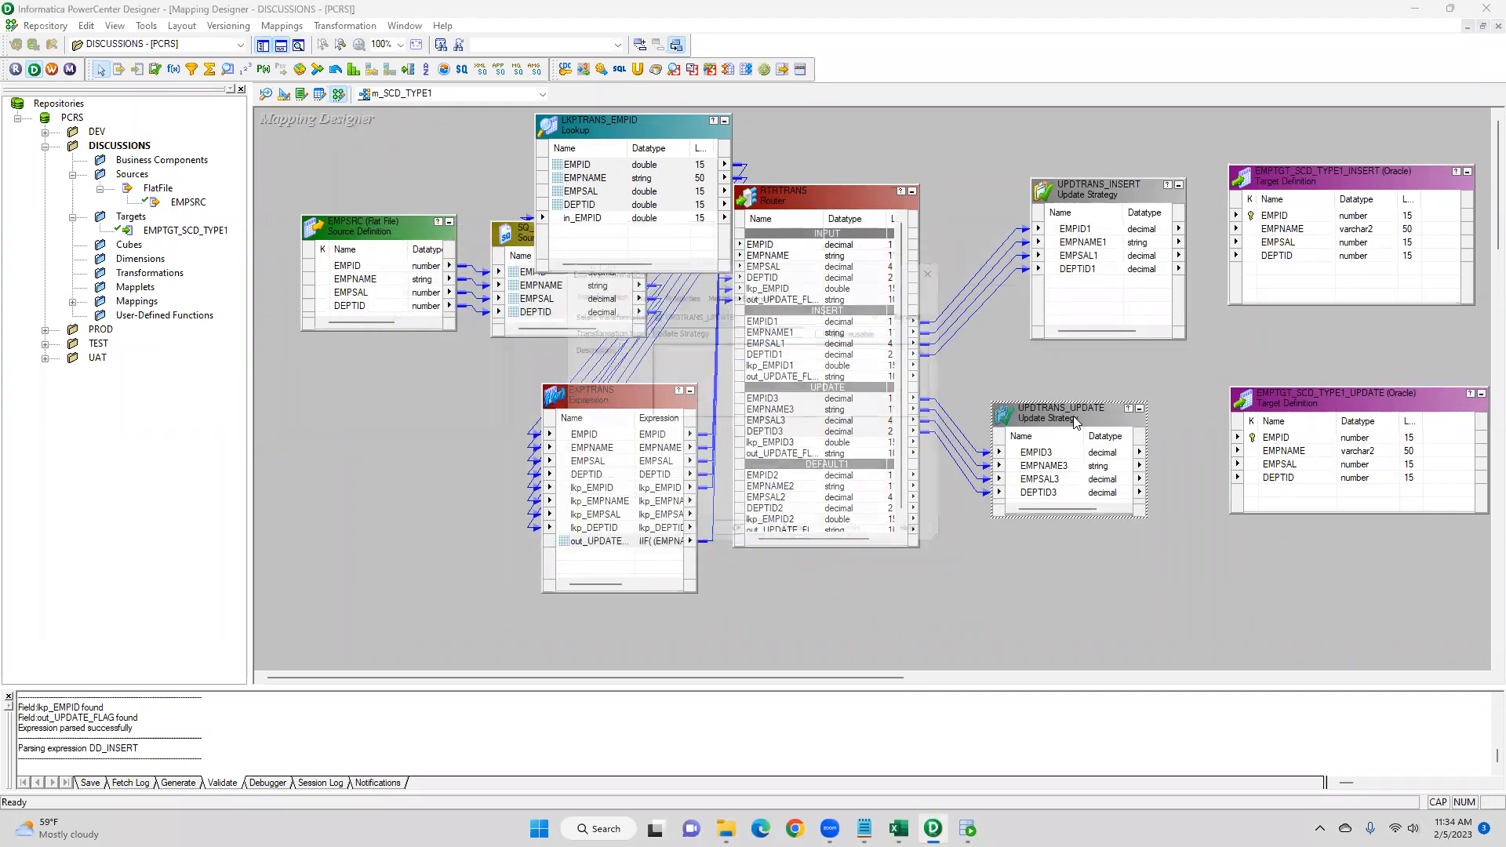
{"action": "left_click", "coordinate": [674, 284]}
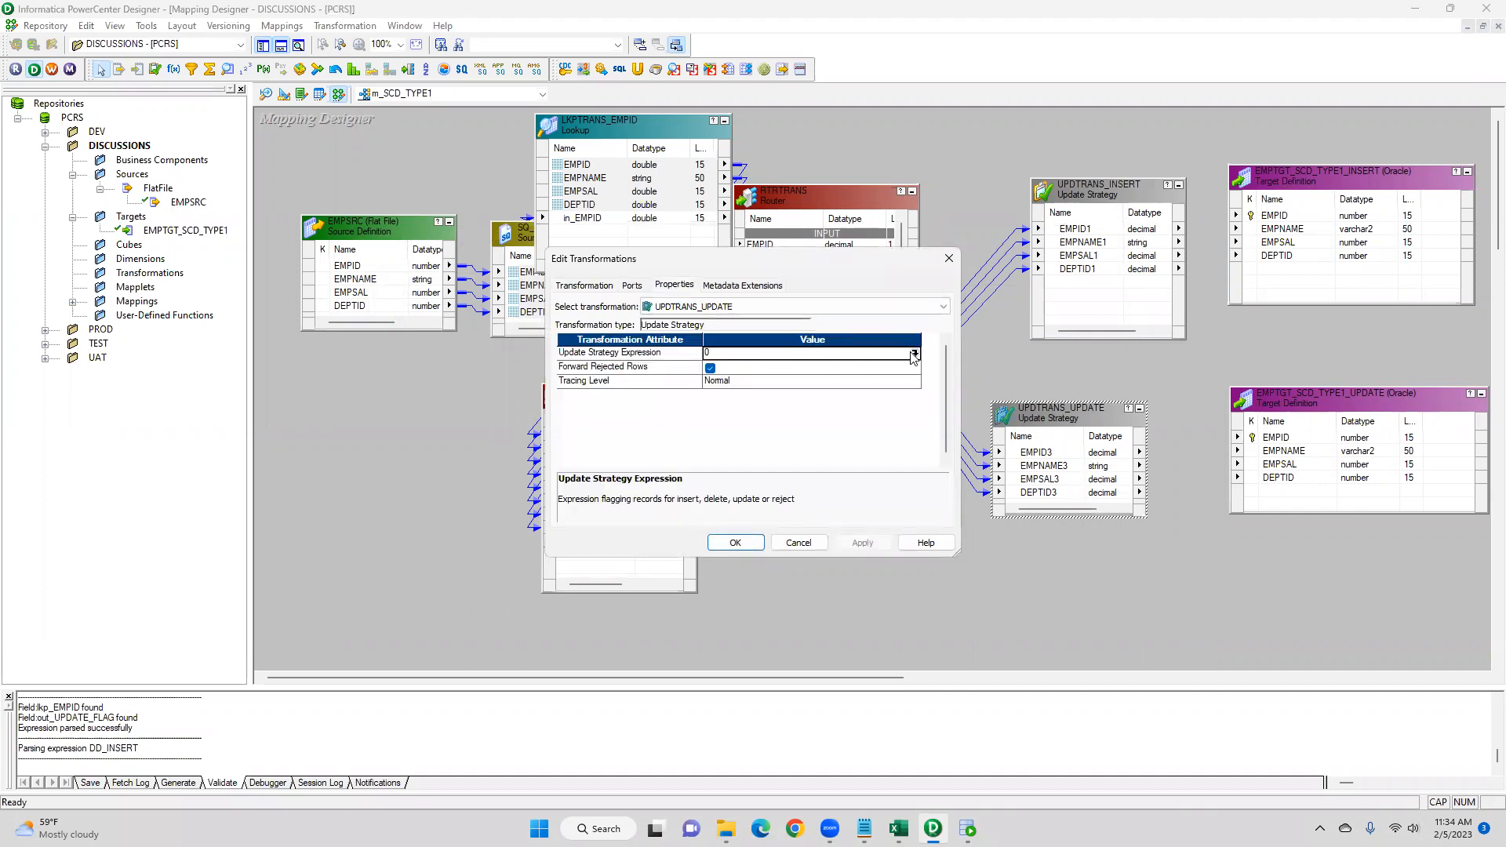
{"action": "left_click", "coordinate": [914, 353]}
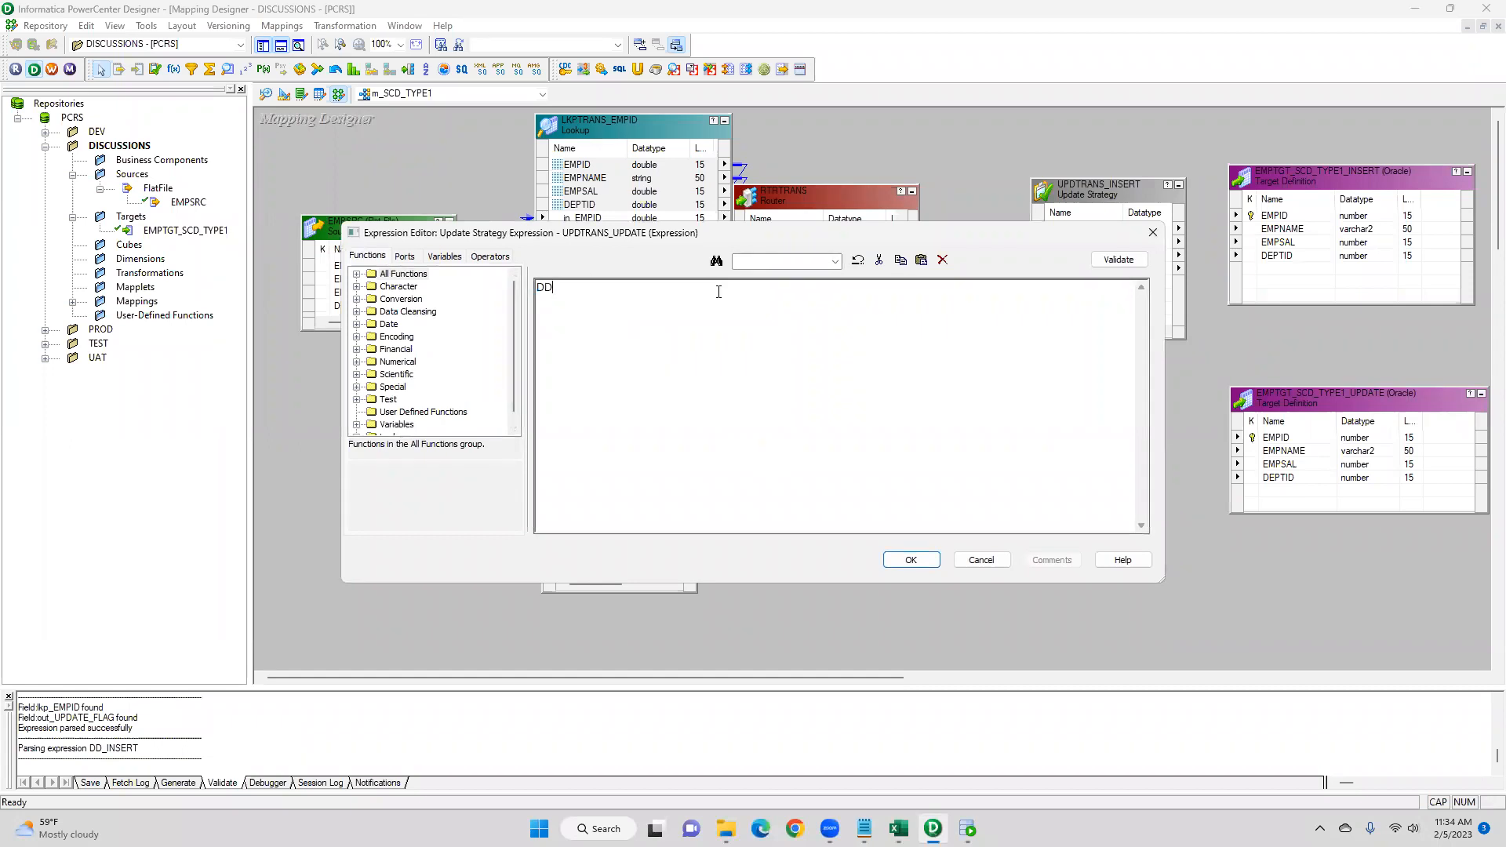
{"action": "type", "text": "DD_UPDATE"}
{"action": "left_click", "coordinate": [910, 559]}
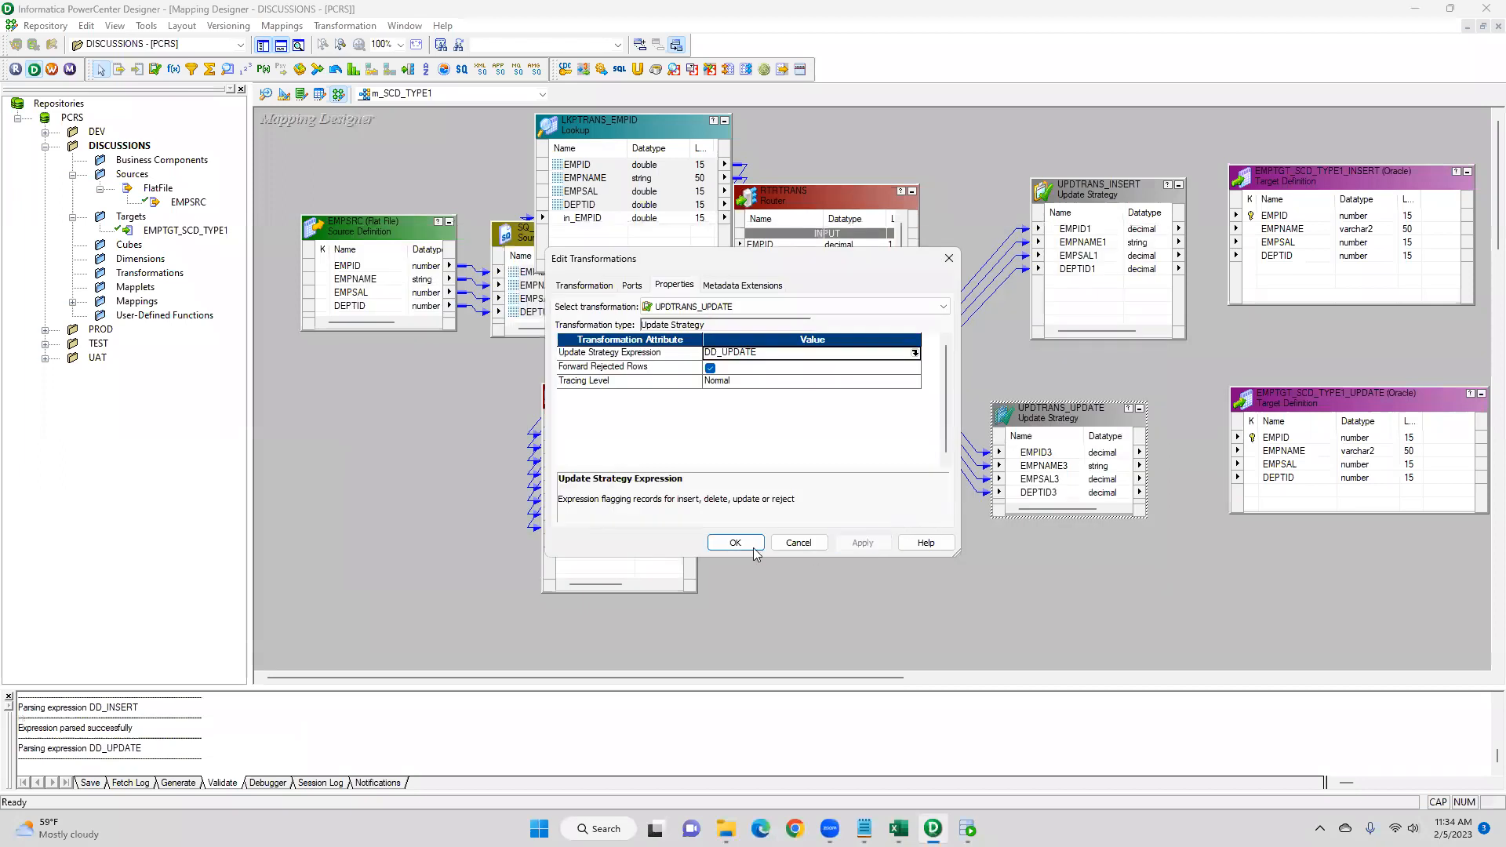
{"action": "left_click", "coordinate": [734, 543]}
- Link UPDTRANS_INSERT's ports to EMPTGT_SCD_TYPE1_INSERT and UPDTRANS_UPDATE's ports to EMPTGT_SCD_TYPE1_UPDATE
{"action": "left_click", "coordinate": [1066, 232]}
{"action": "left_click_drag", "start_coordinate": [1065, 251], "coordinate": [1264, 219]}
{"action": "left_click_drag", "start_coordinate": [1024, 453], "coordinate": [1275, 452]}
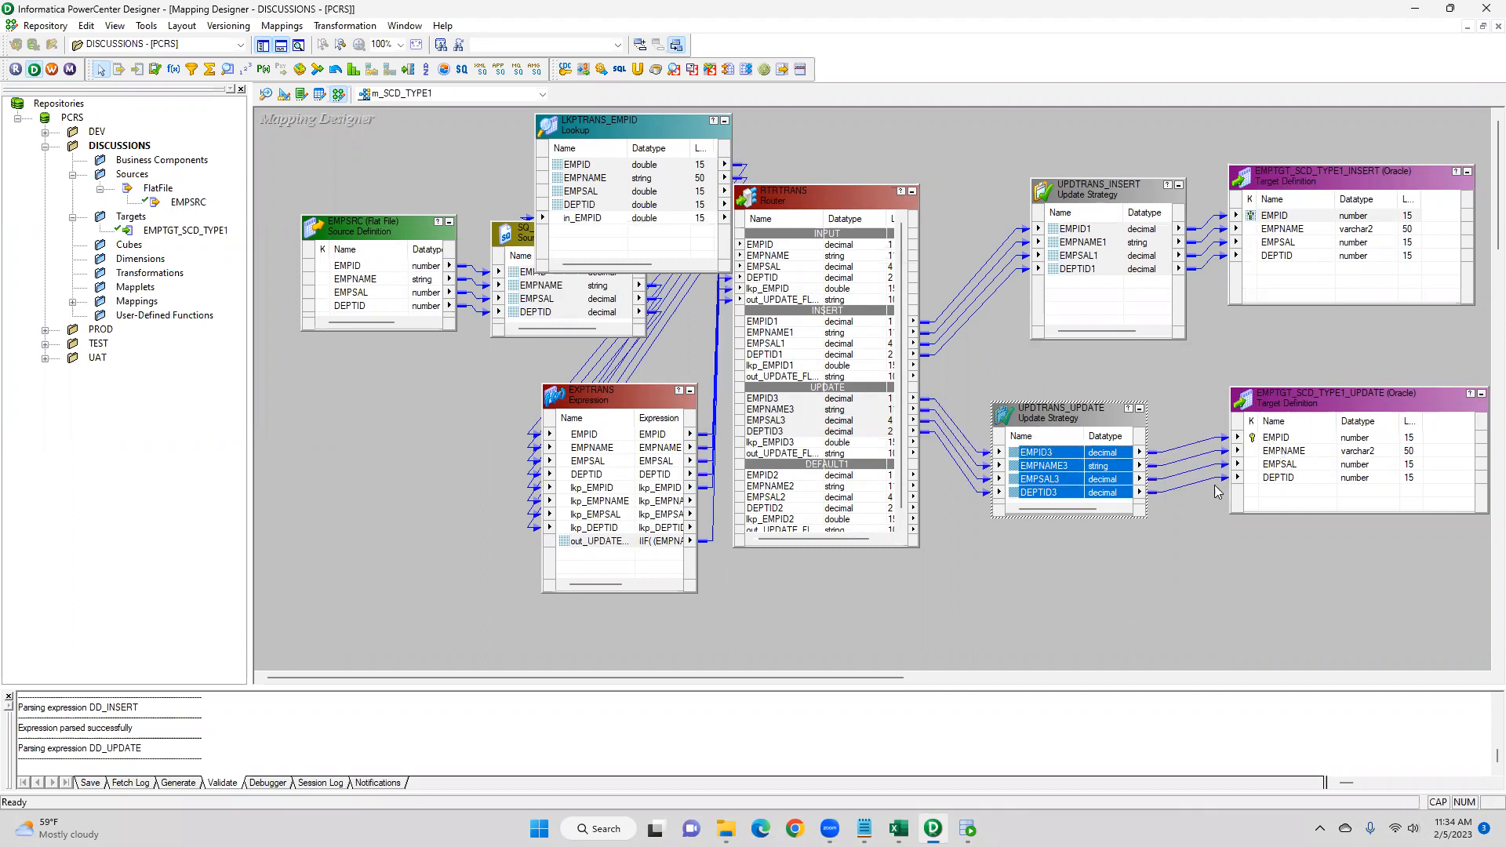
- Arrange all objects in the mapping and save it to the repository
{"action": "right_click", "coordinate": [988, 584]}
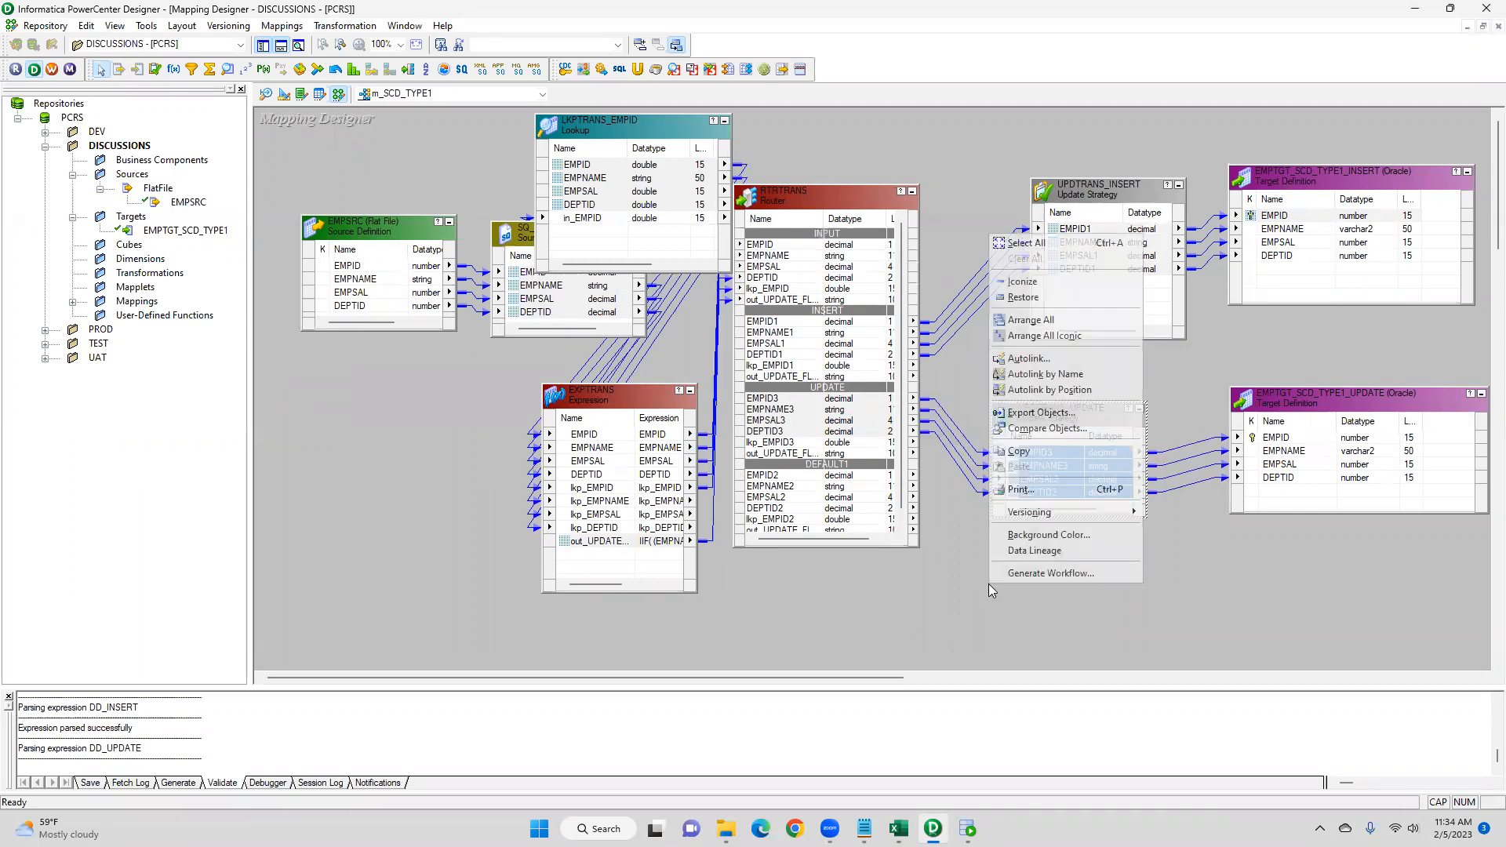
{"action": "left_click", "coordinate": [1063, 321]}
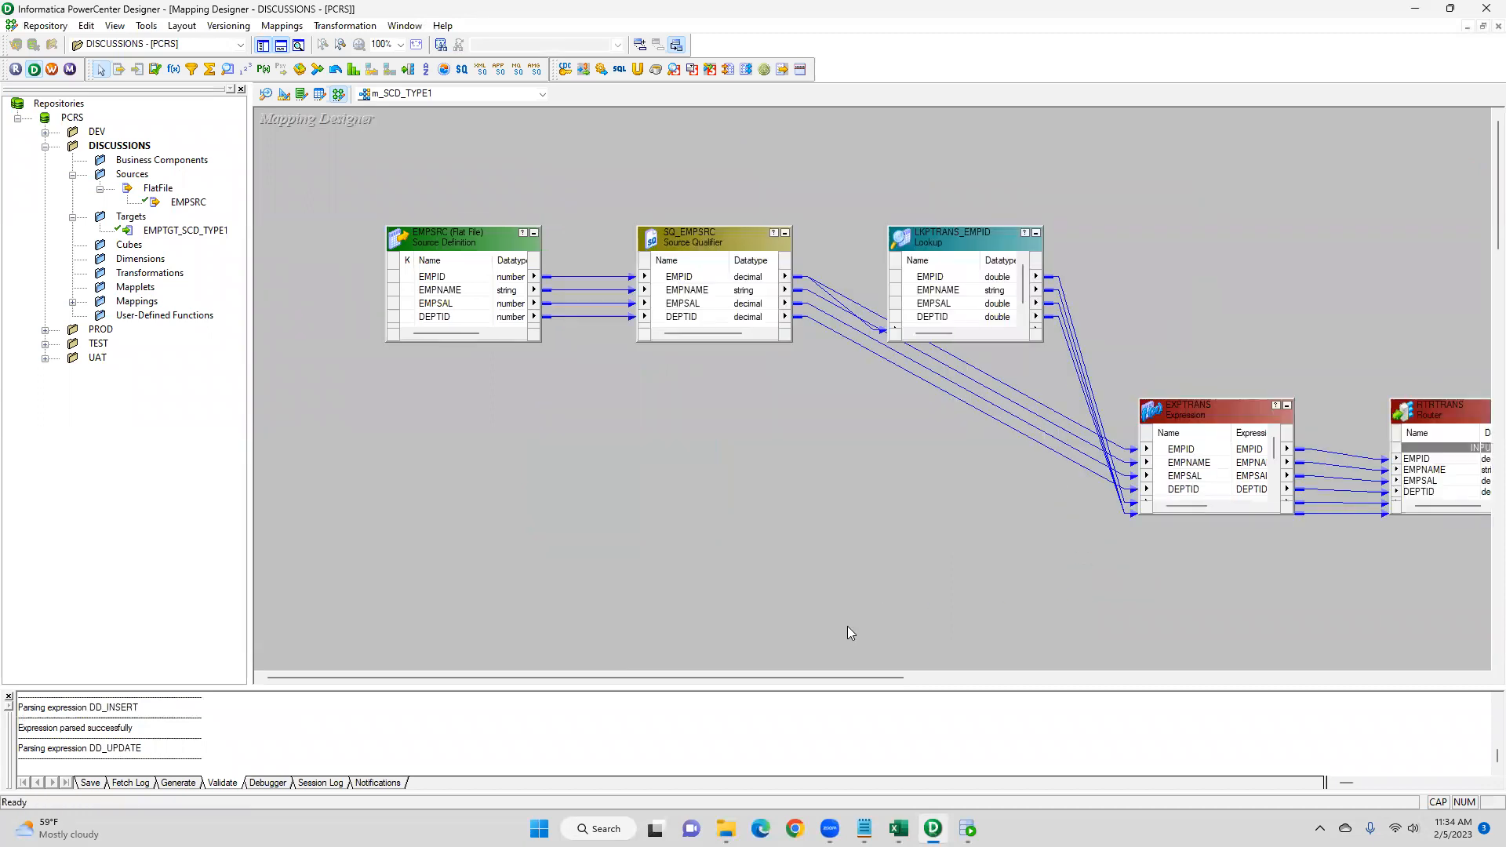
{"action": "left_click", "coordinate": [45, 26]}
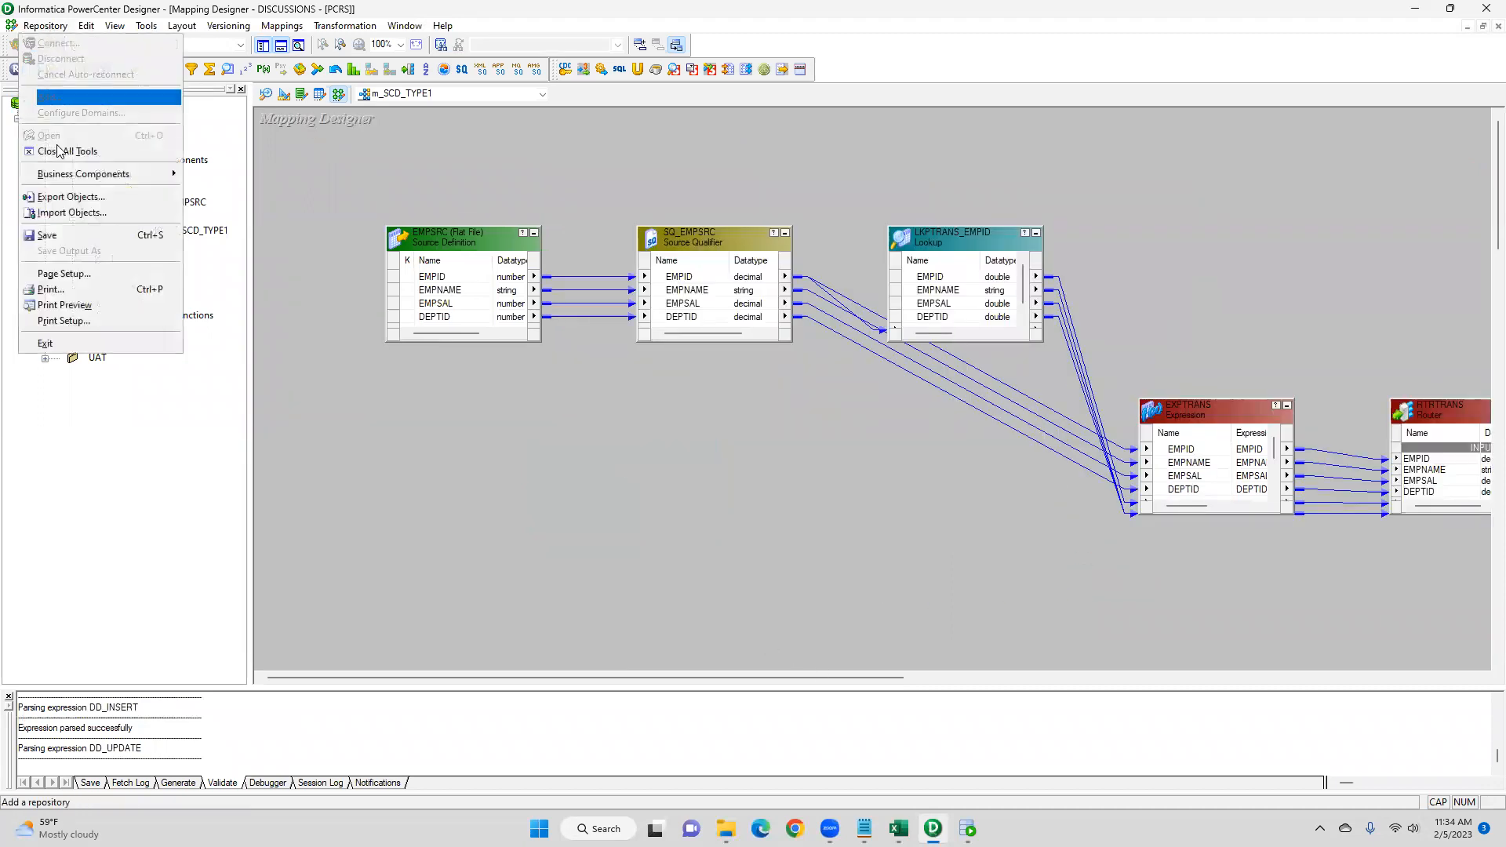
{"action": "left_click", "coordinate": [60, 236]}
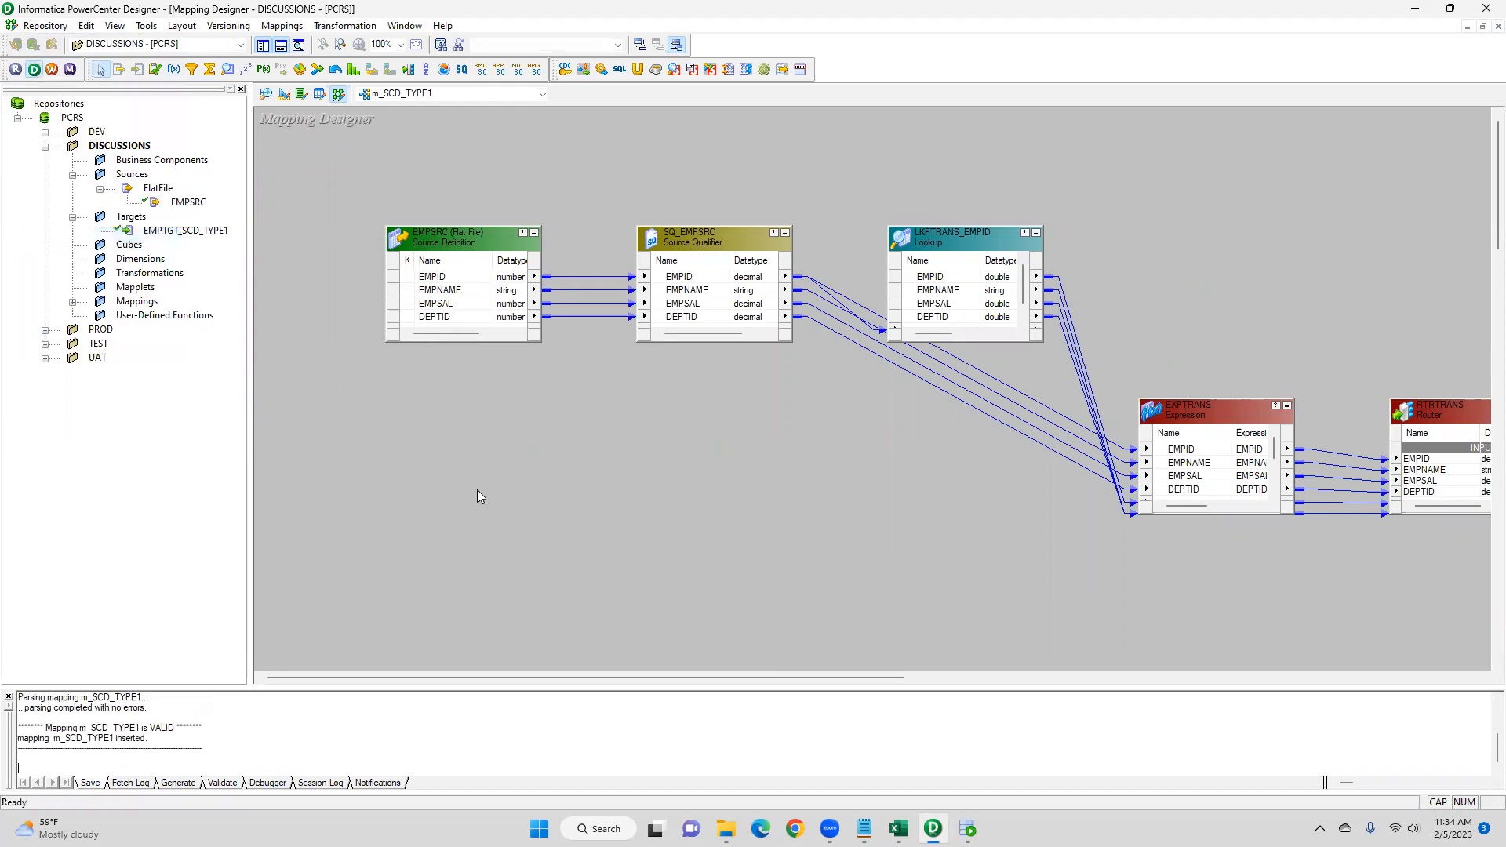
{"action": "left_click_drag", "start_coordinate": [147, 737], "coordinate": [8, 719]}
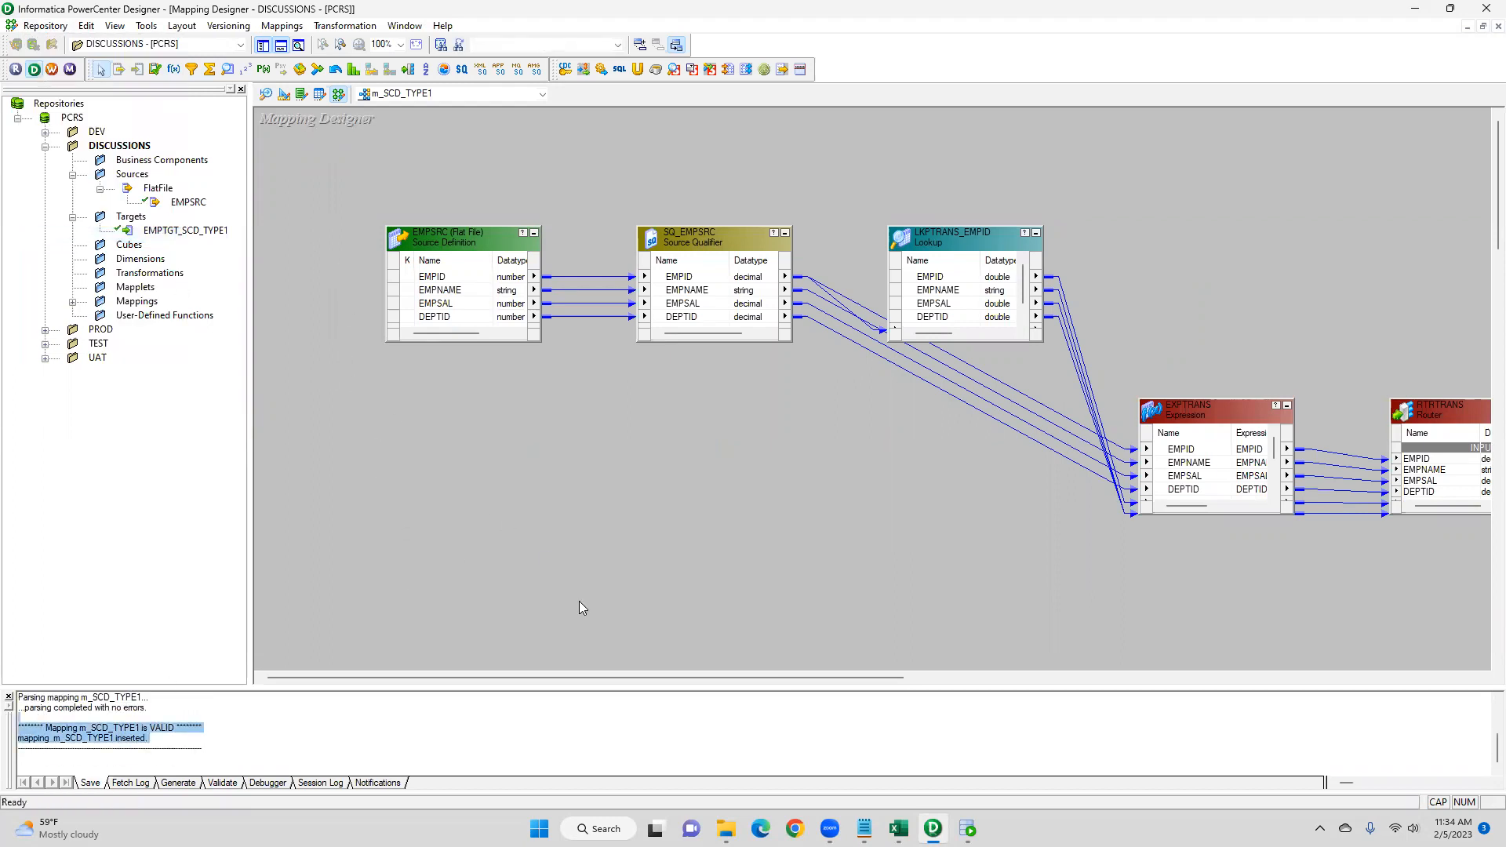
{"action": "left_click_drag", "start_coordinate": [617, 681], "coordinate": [741, 687]}
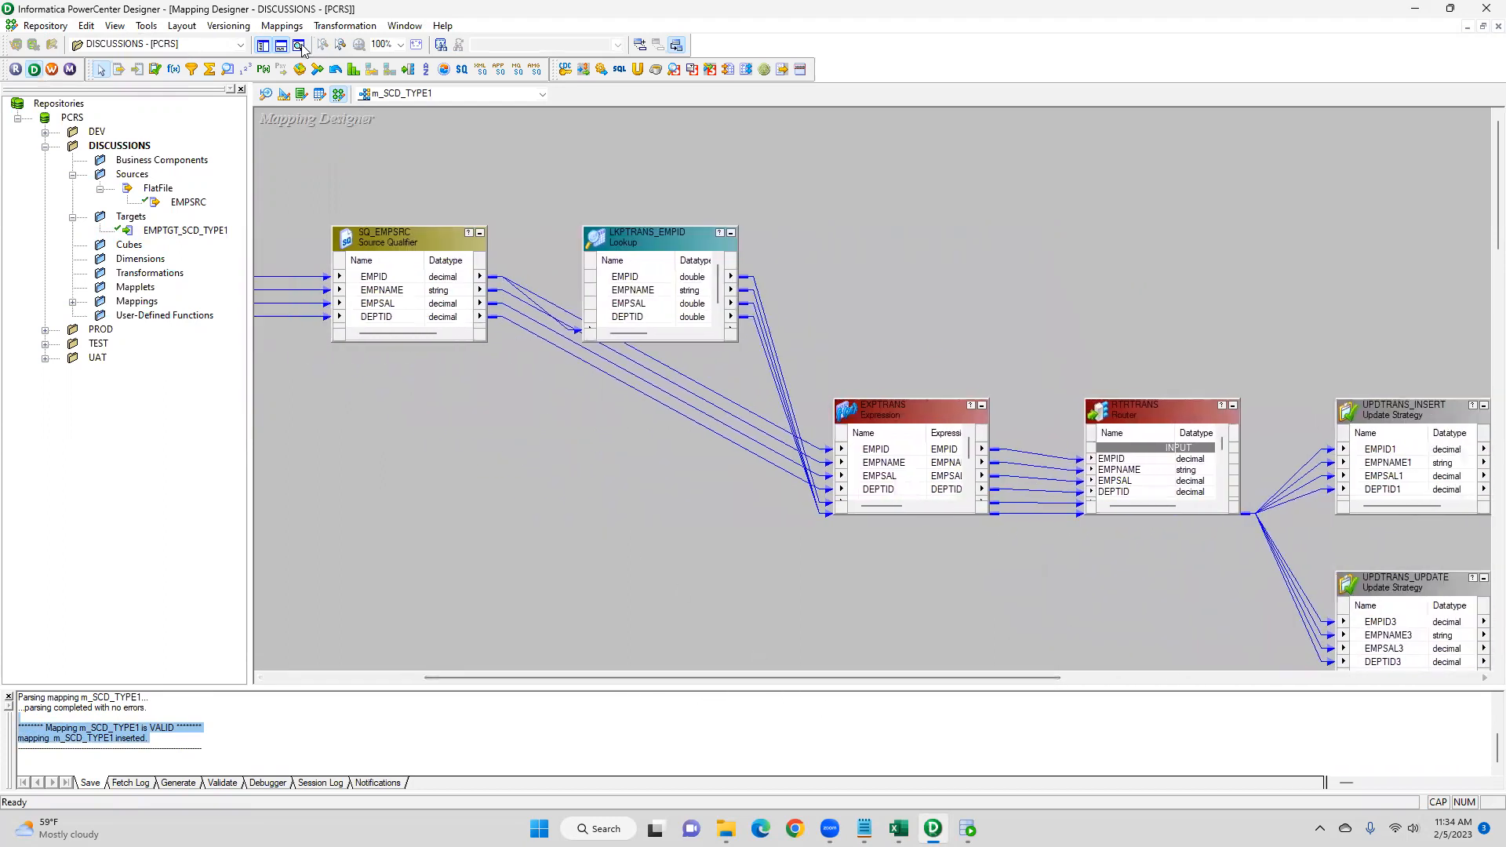
{"action": "left_click", "coordinate": [264, 46]}
{"action": "left_click", "coordinate": [265, 46]}
{"action": "left_click_drag", "start_coordinate": [735, 783], "coordinate": [557, 757]}
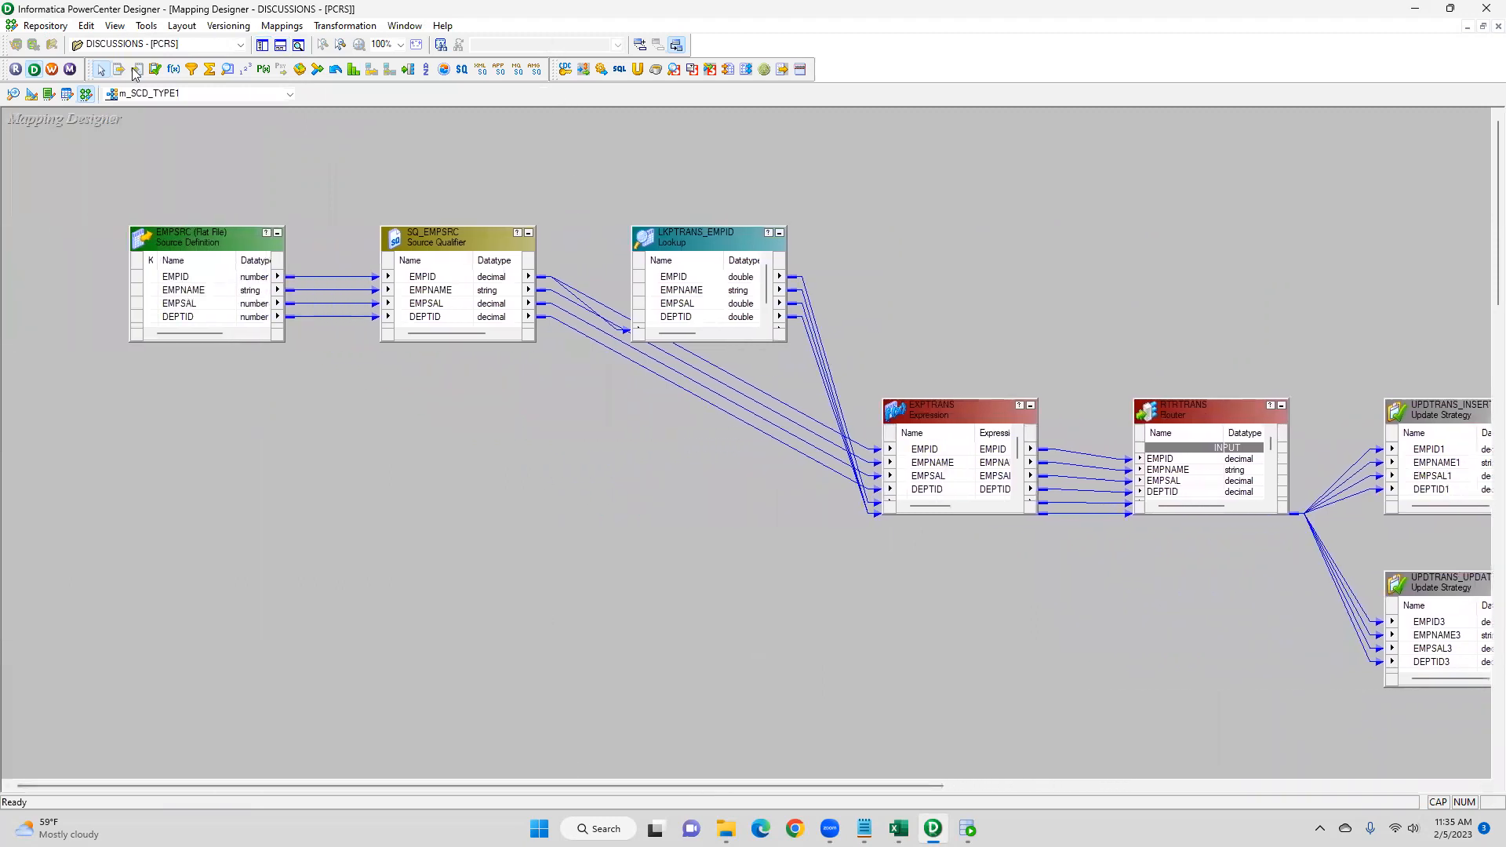
- Launch the Workflow Manager and dismiss its welcome tip
{"action": "left_click", "coordinate": [52, 69]}
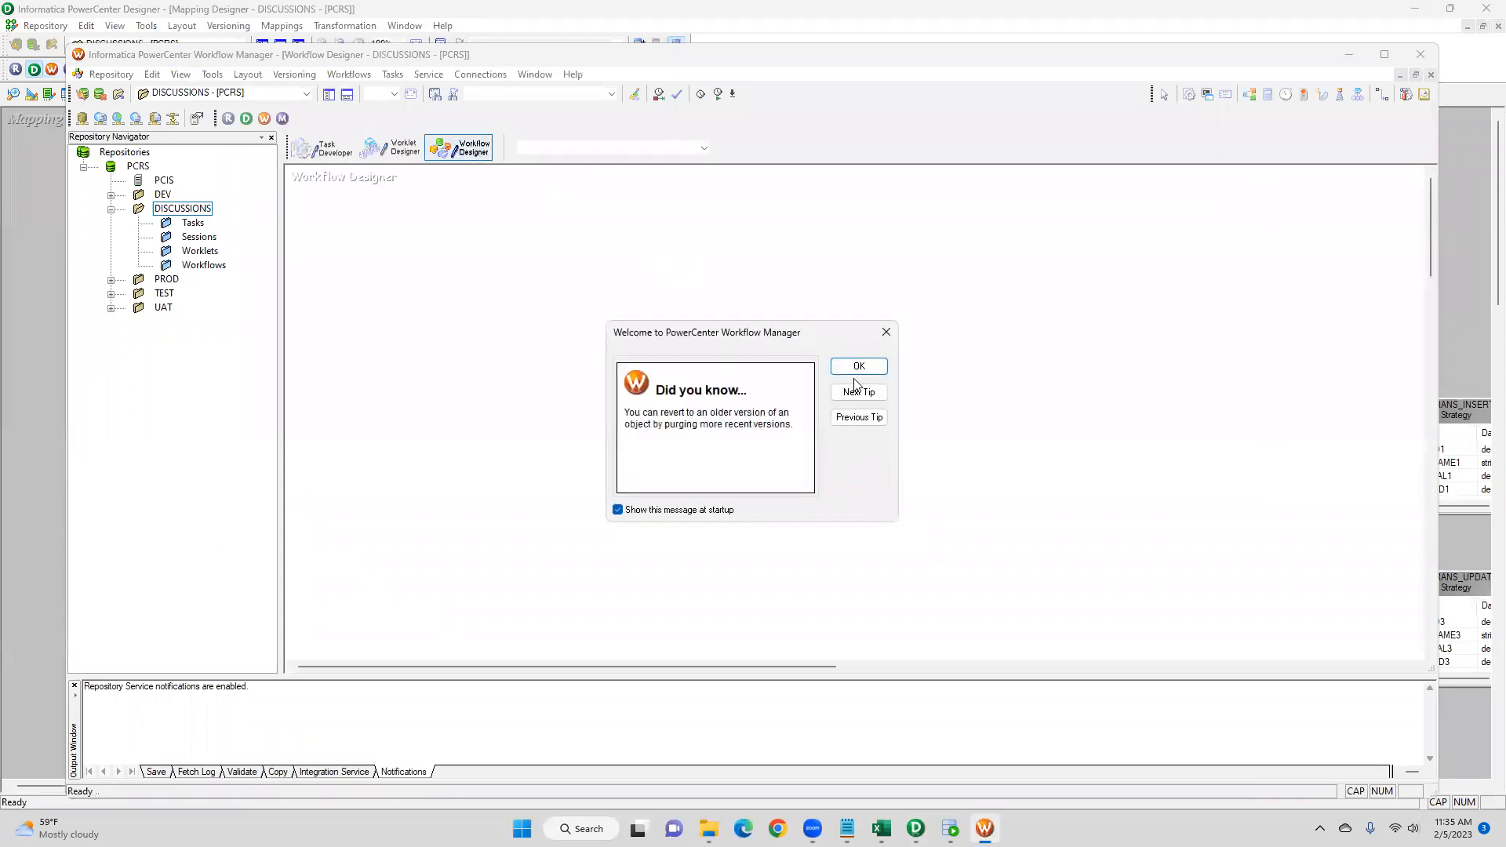
{"action": "key", "text": "Return"}
- Create a new workflow named wf_s_m_SCD_TYPE1
{"action": "left_click", "coordinate": [365, 74]}
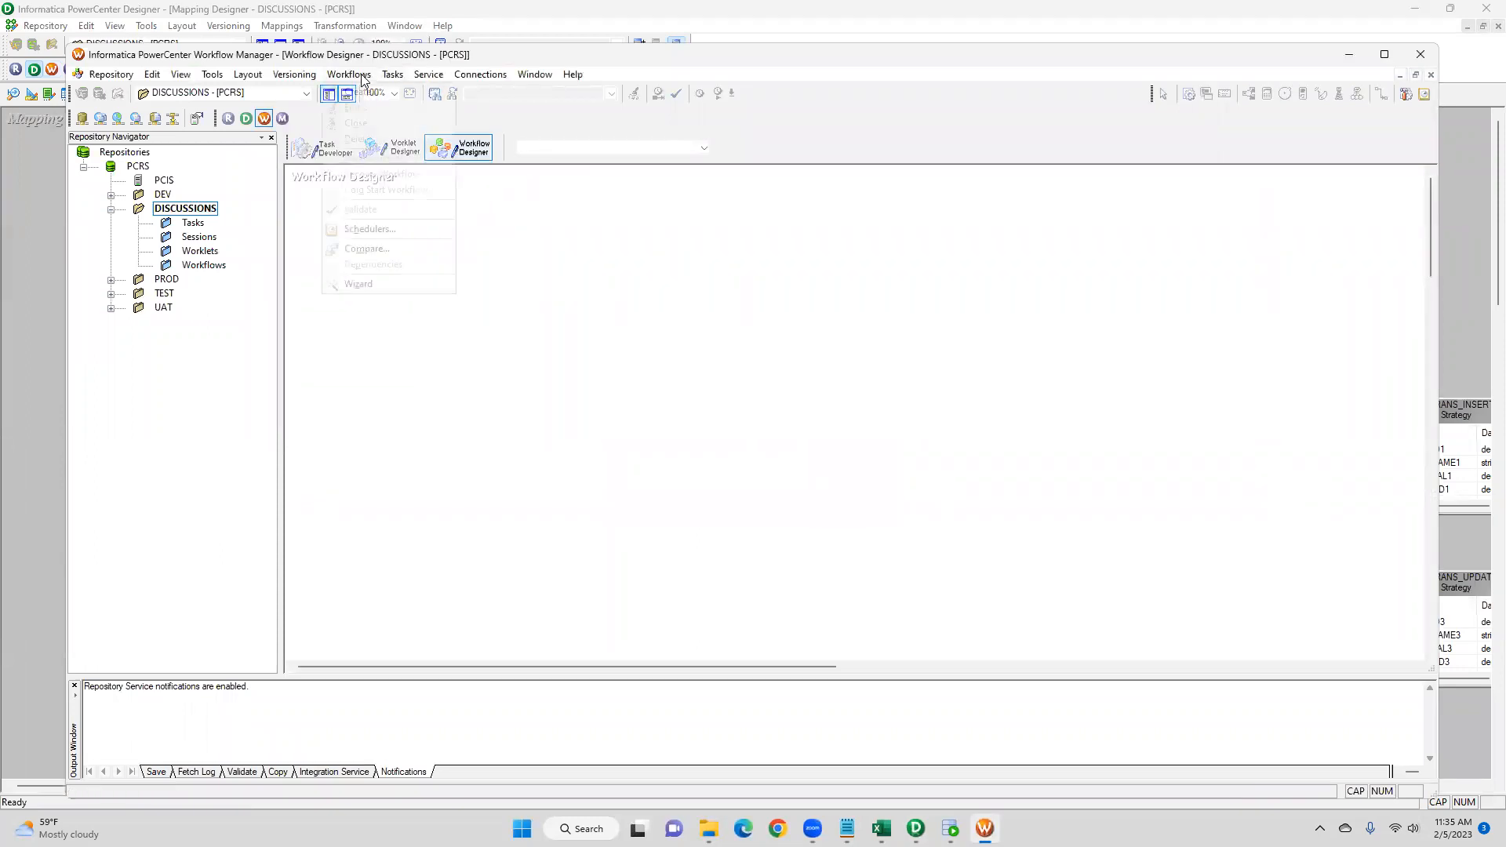
{"action": "left_click", "coordinate": [362, 93]}
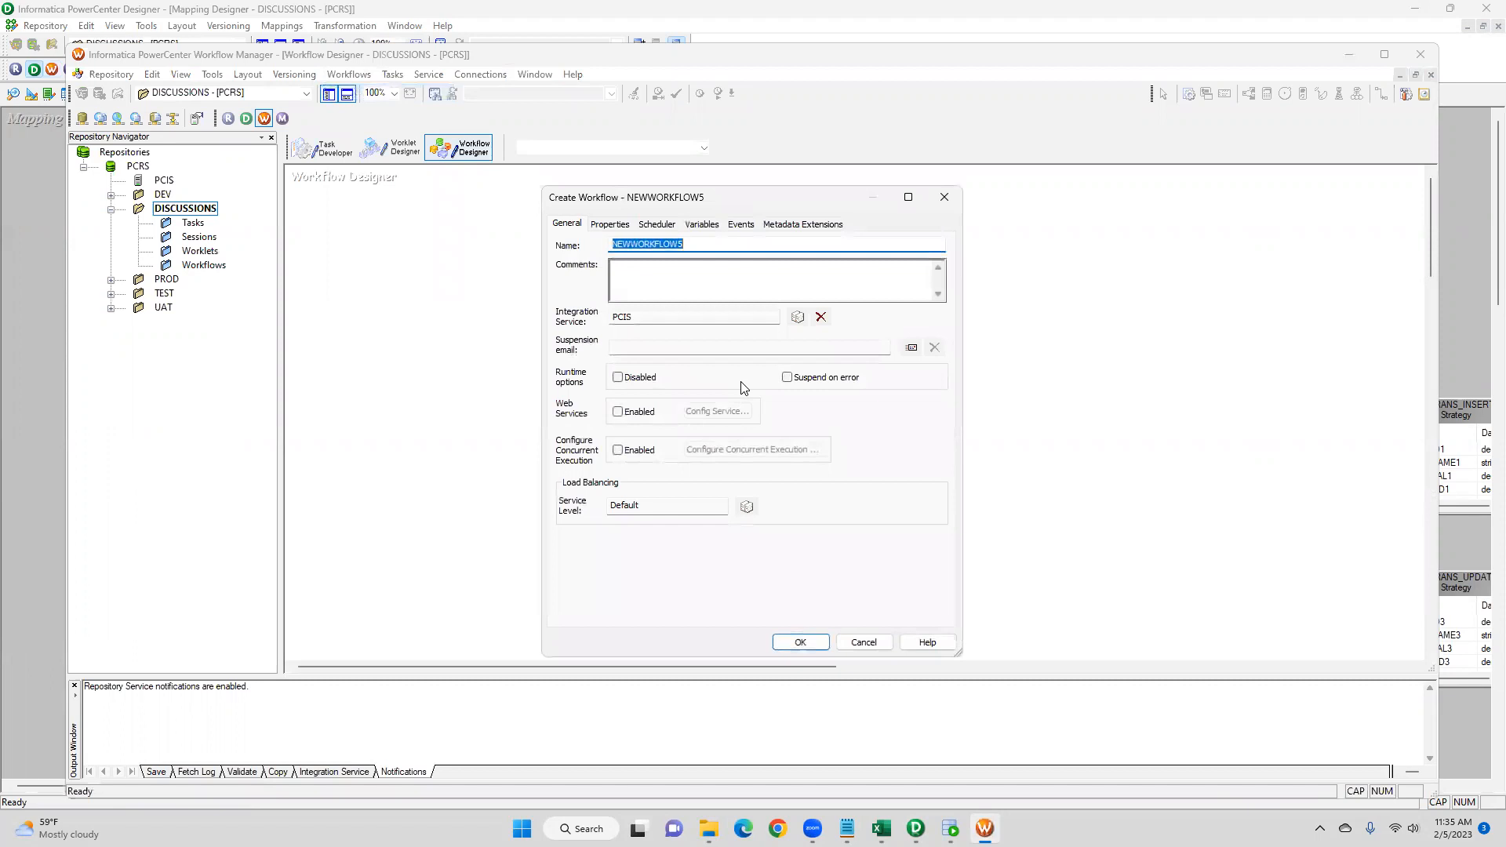
{"action": "type", "text": "W"}
{"action": "type", "text": "E1"}
{"action": "left_click", "coordinate": [800, 641]}
{"action": "left_click_drag", "start_coordinate": [345, 206], "coordinate": [453, 267]}
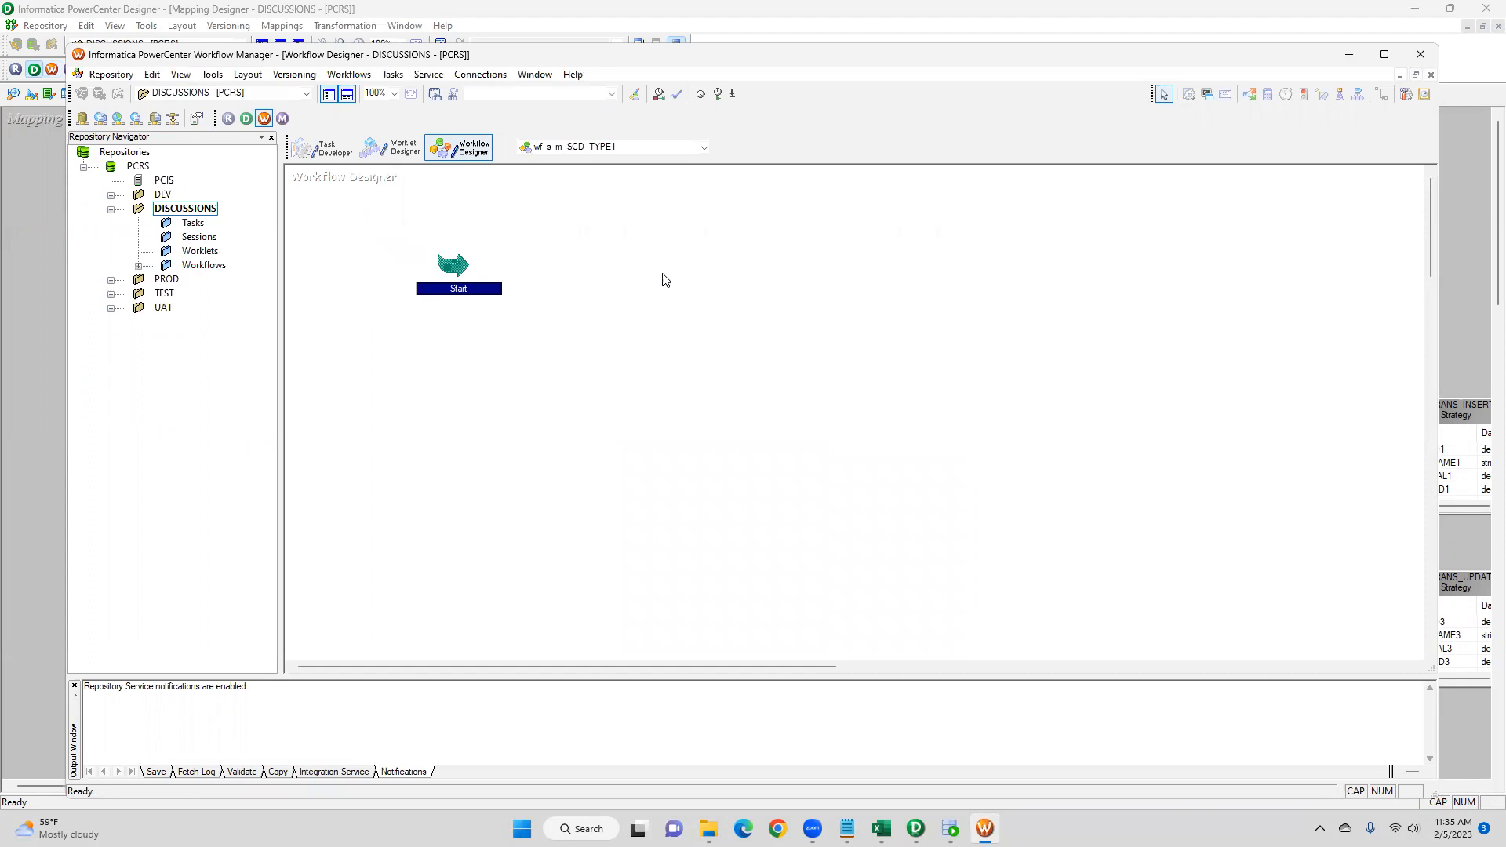
- Add a session task for mapping m_SCD_TYPE1 to the workflow and link the Start task to it
{"action": "left_click", "coordinate": [403, 76]}
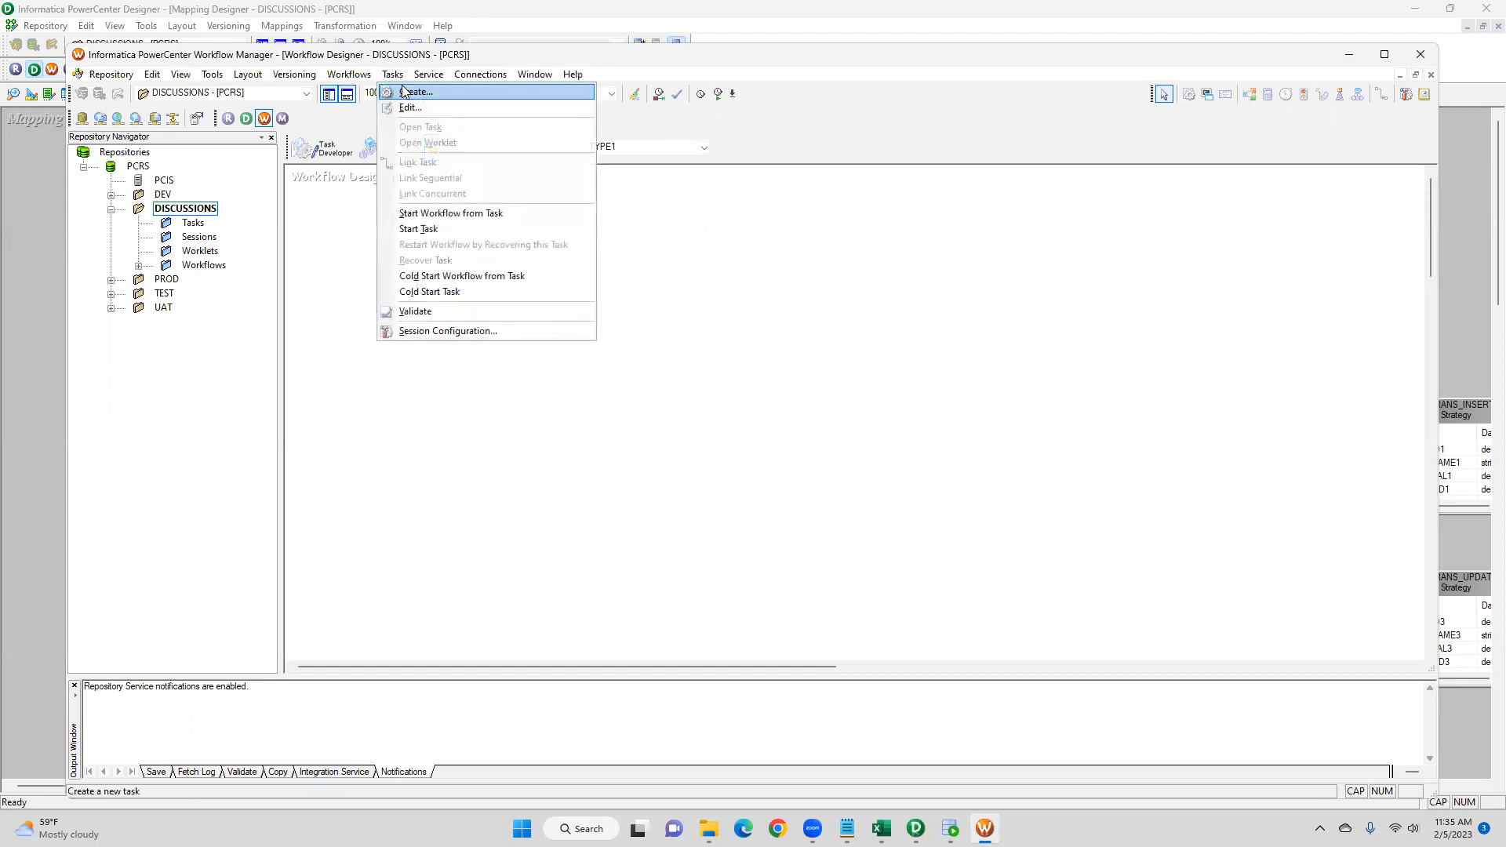
{"action": "left_click", "coordinate": [1223, 283]}
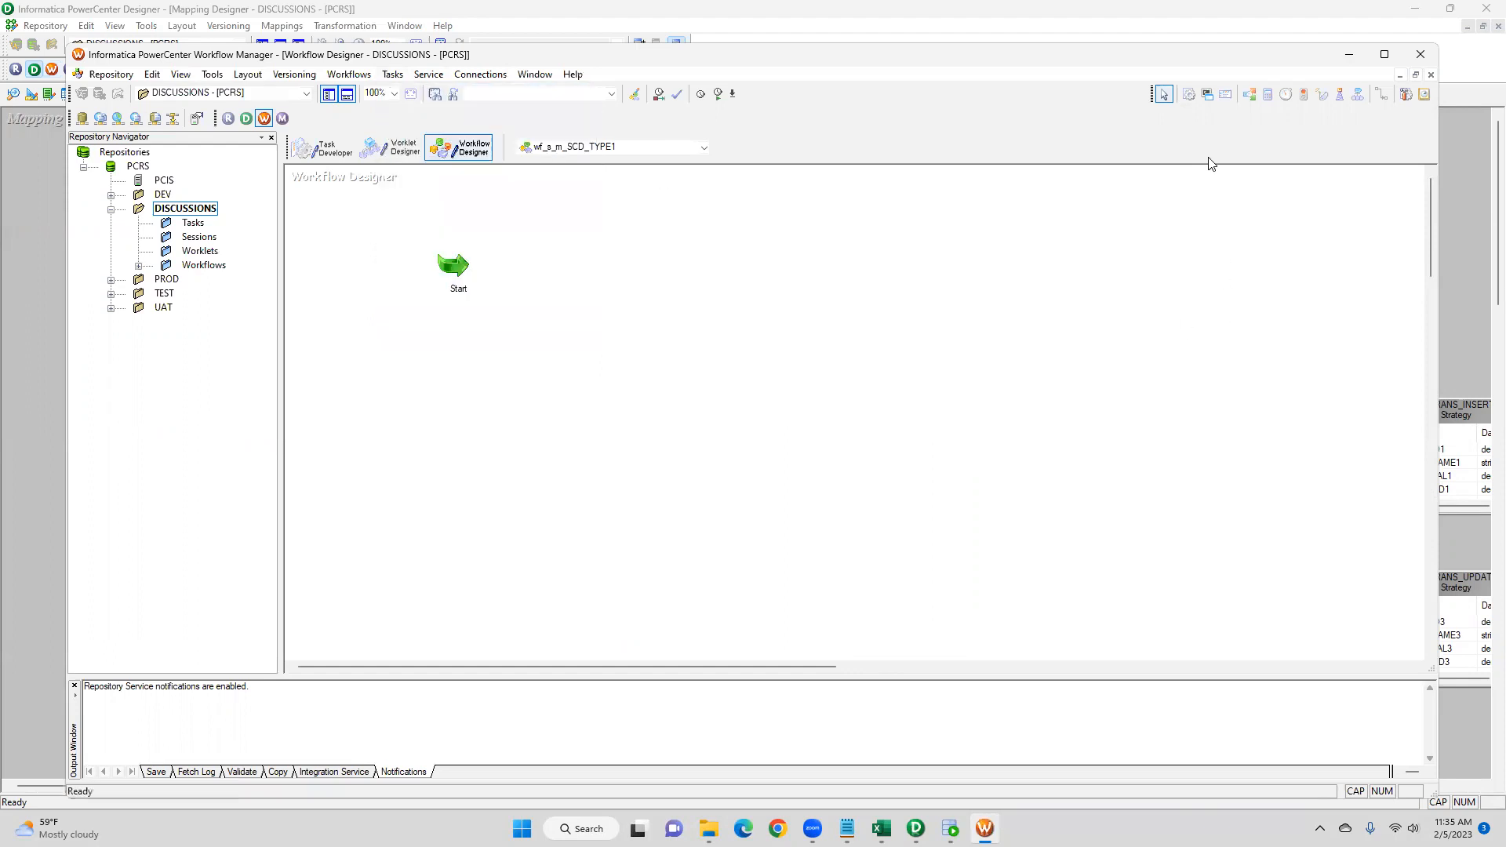
{"action": "left_click", "coordinate": [1190, 97]}
{"action": "left_click", "coordinate": [732, 271]}
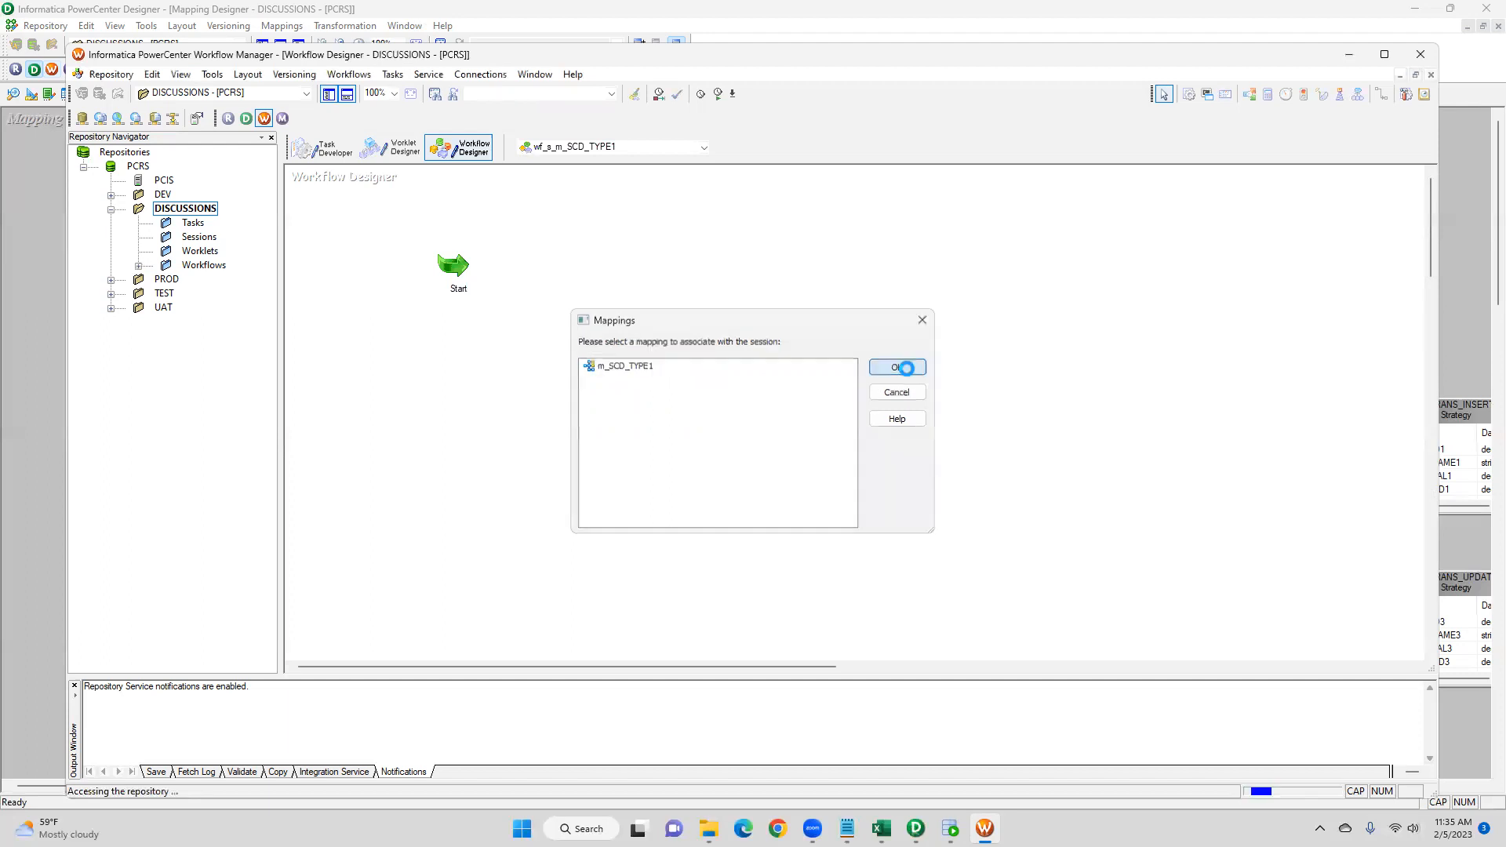
{"action": "left_click", "coordinate": [898, 367]}
{"action": "left_click", "coordinate": [1381, 96]}
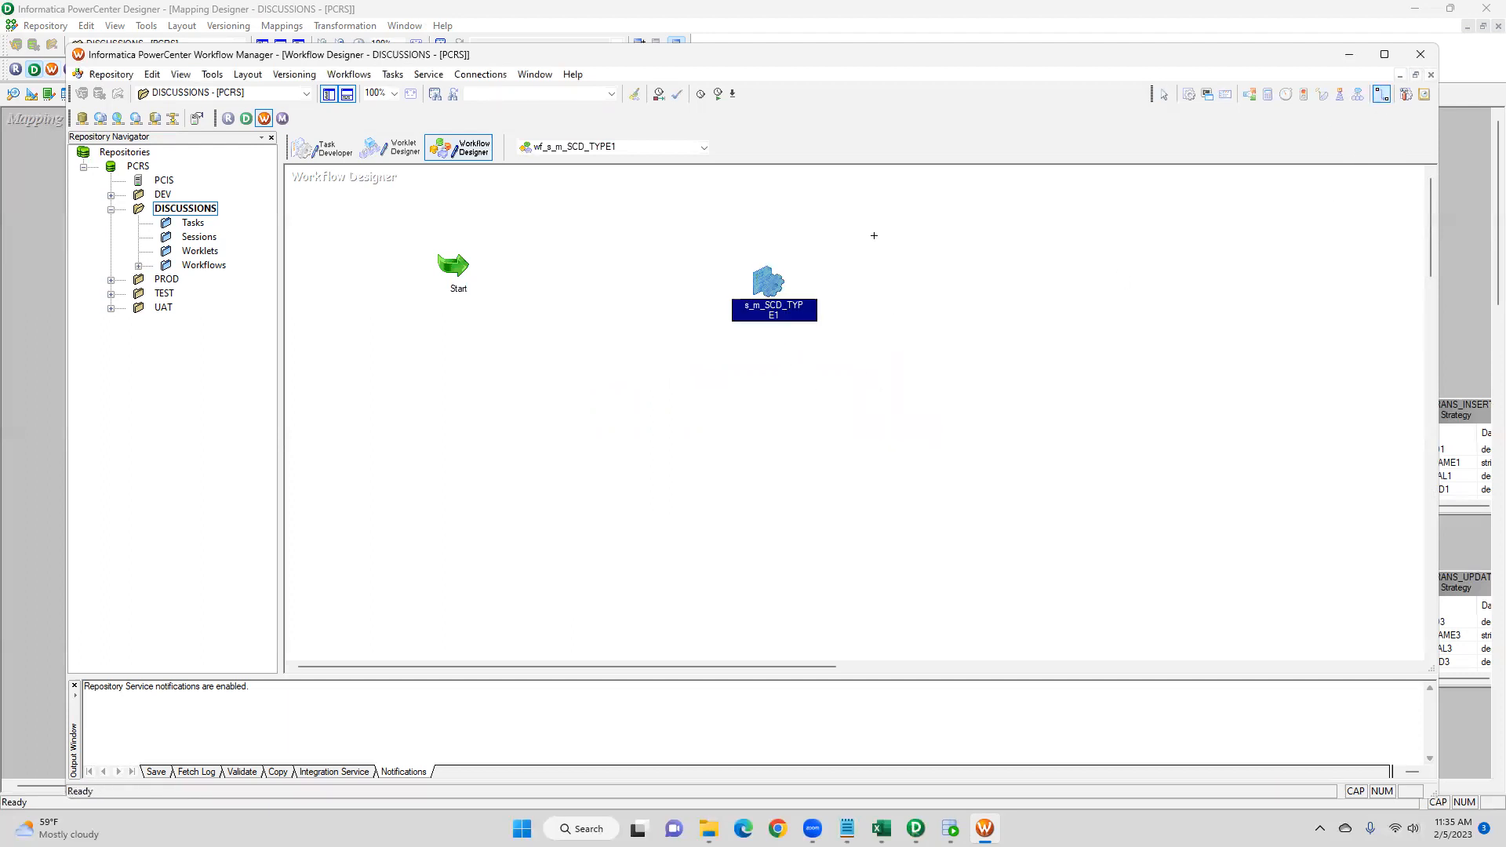
{"action": "left_click_drag", "start_coordinate": [455, 269], "coordinate": [771, 284]}
- Open the session's mapping settings and review the SQ_EMPSRC source file directory and filename properties
{"action": "double_click", "coordinate": [770, 284]}
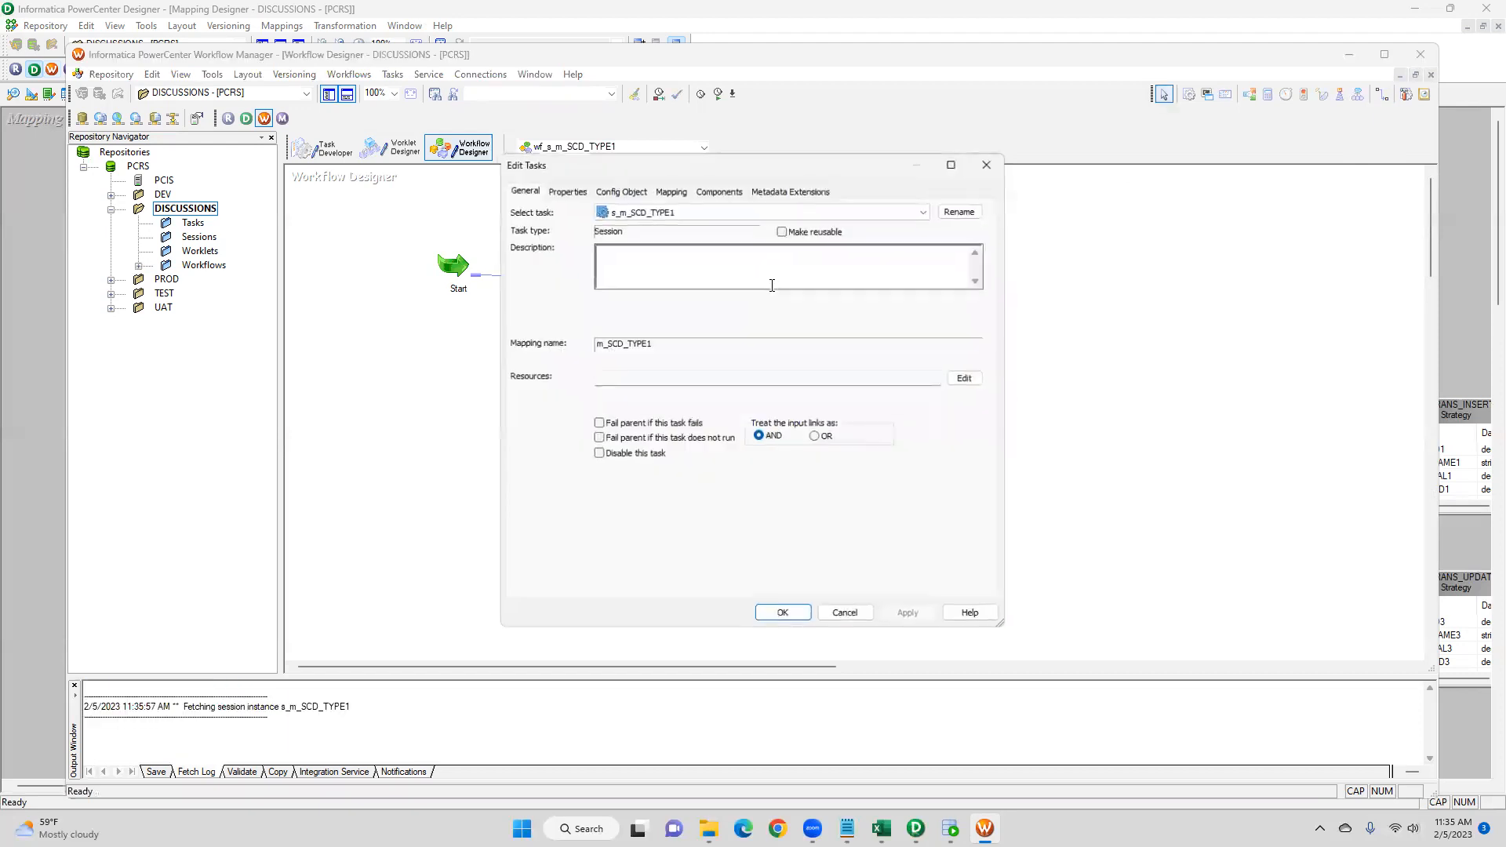
{"action": "left_click", "coordinate": [611, 441]}
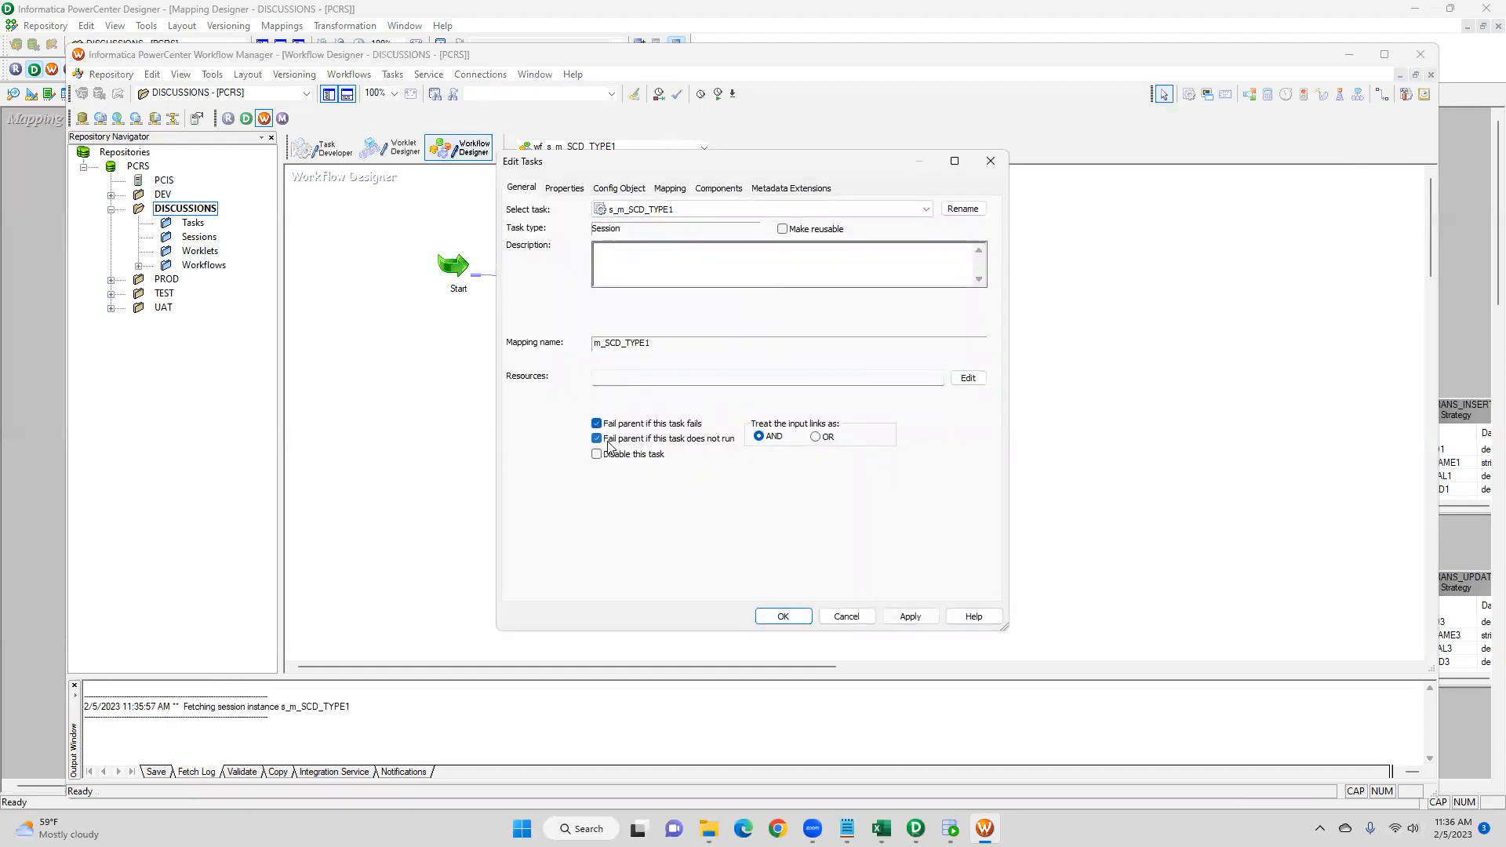
{"action": "left_click", "coordinate": [682, 191]}
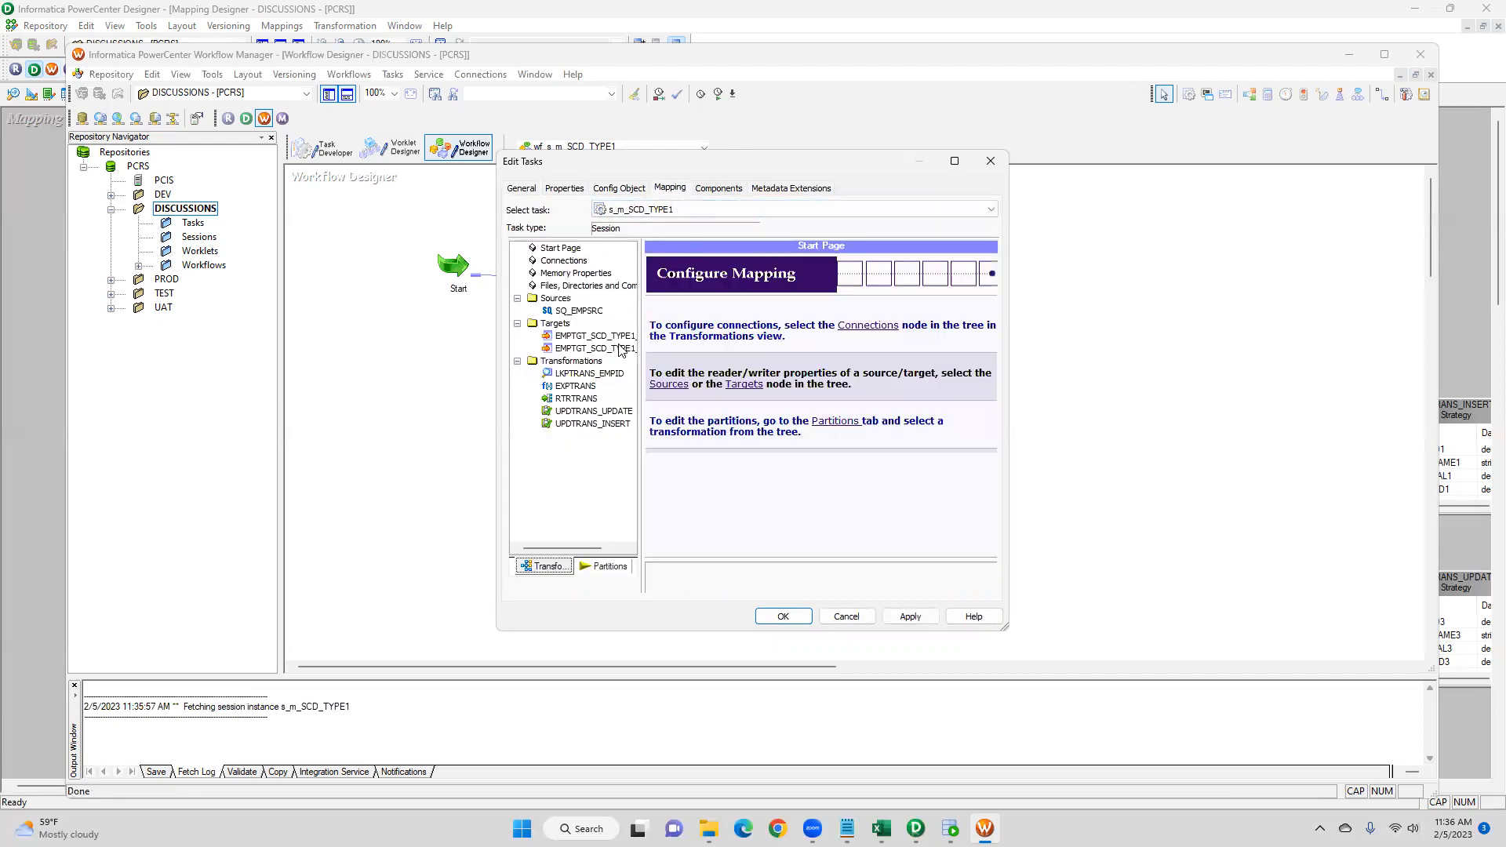
{"action": "left_click", "coordinate": [593, 313]}
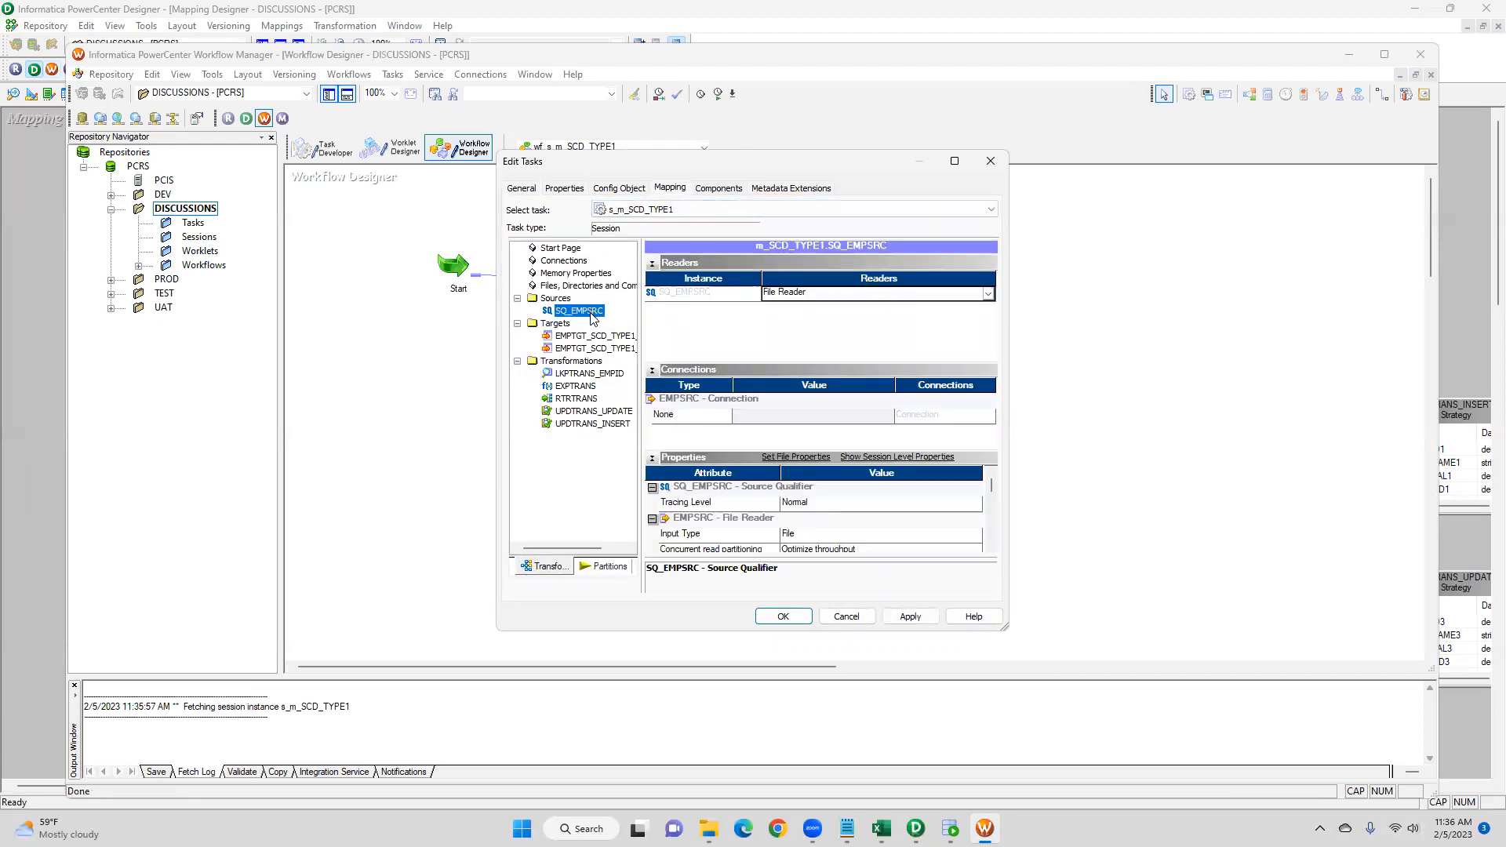
{"action": "scroll", "coordinate": [993, 484], "scroll_direction": "down", "scroll_amount": 4}
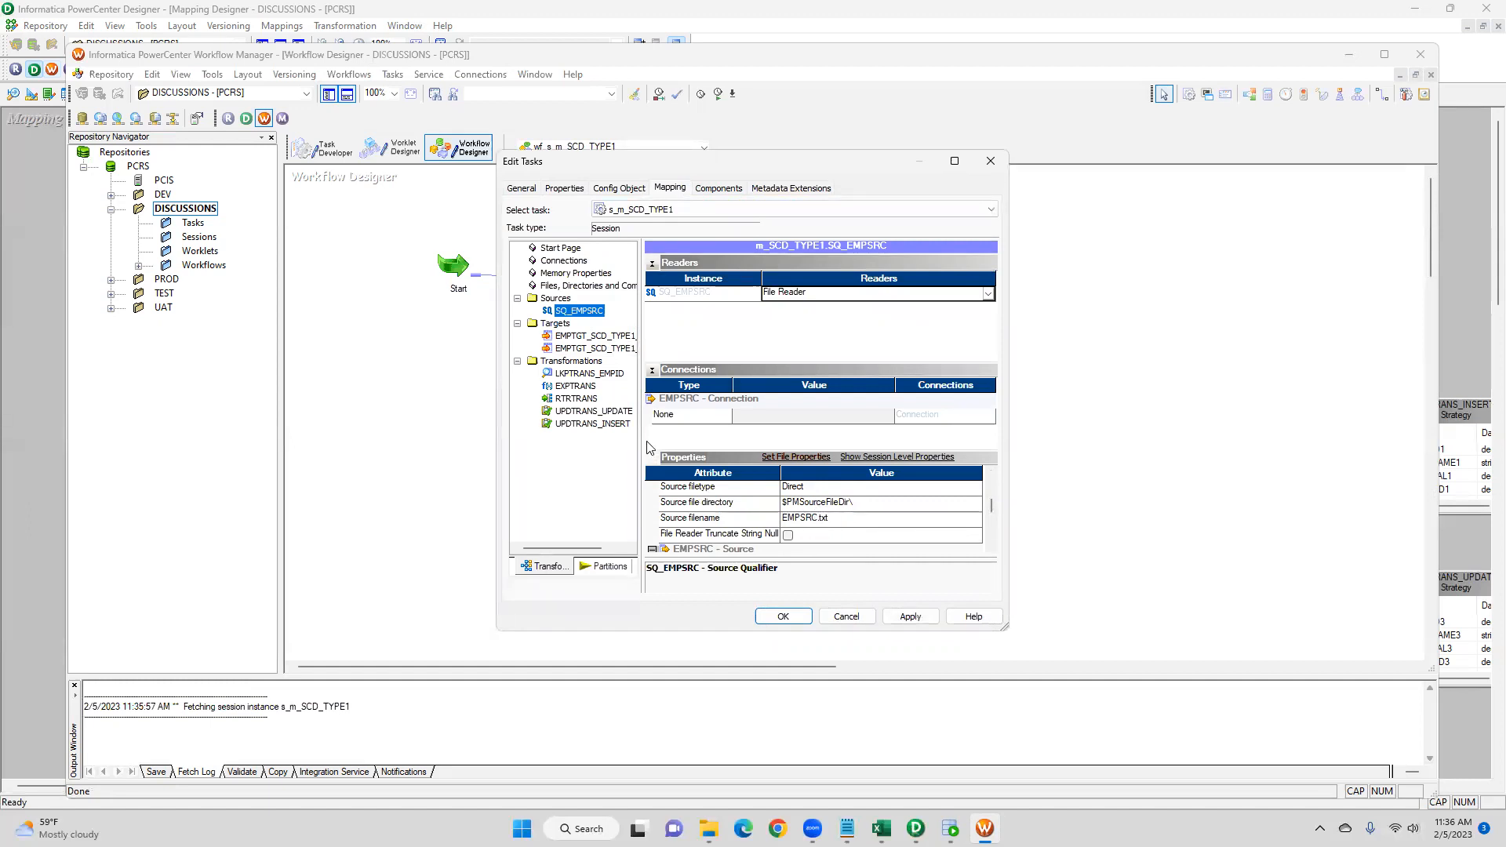
{"action": "left_click", "coordinate": [828, 519]}
{"action": "left_click_drag", "start_coordinate": [830, 519], "coordinate": [786, 517]}
{"action": "left_click", "coordinate": [863, 502]}
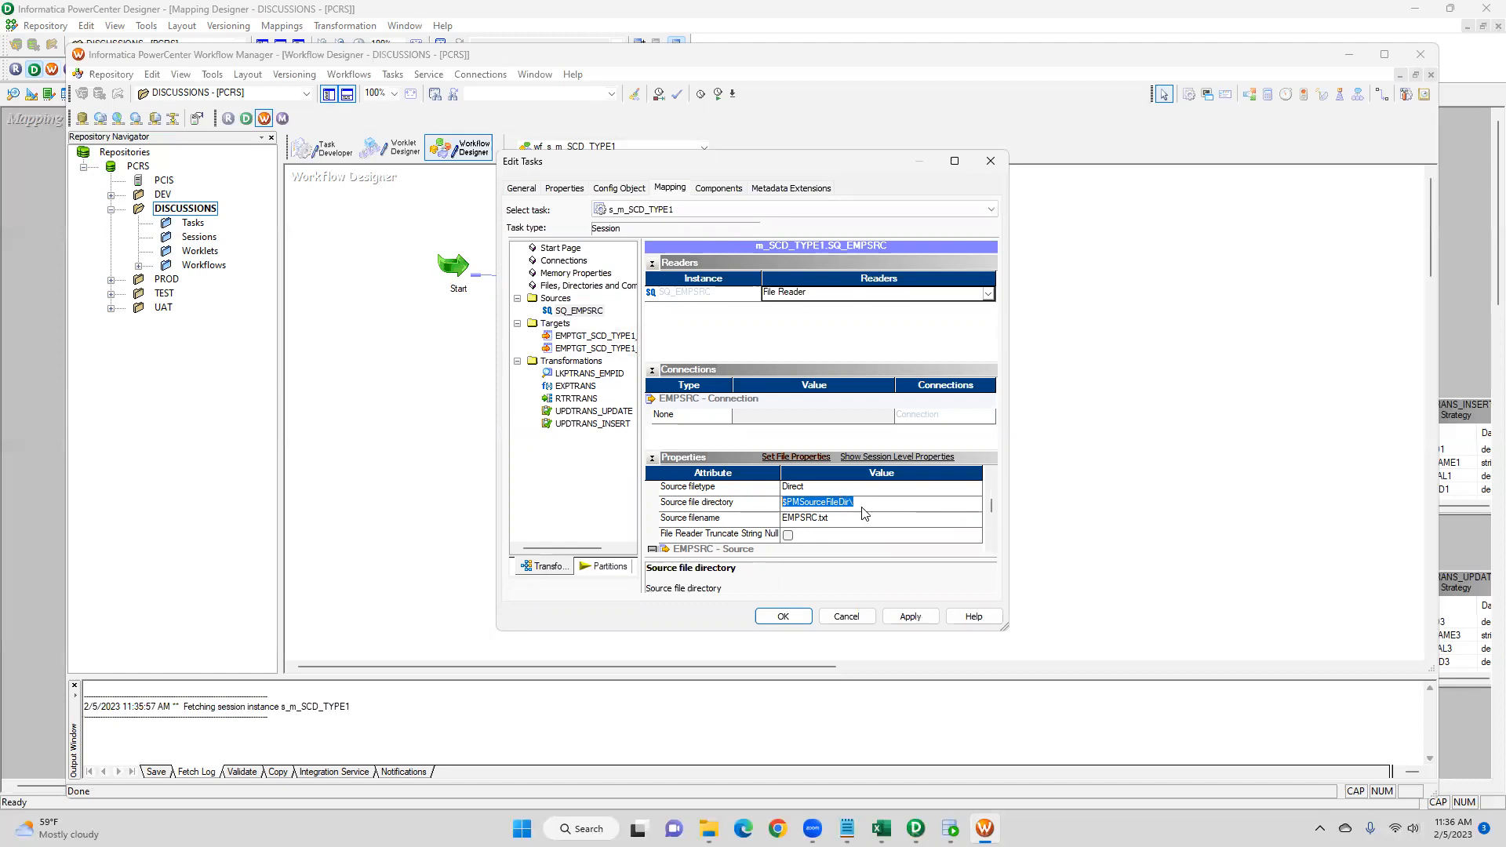
- Set the EMPTGT_SCD_TYPE1_INSERT target's connection to Oracle_TGTDB
{"action": "left_click", "coordinate": [610, 339]}
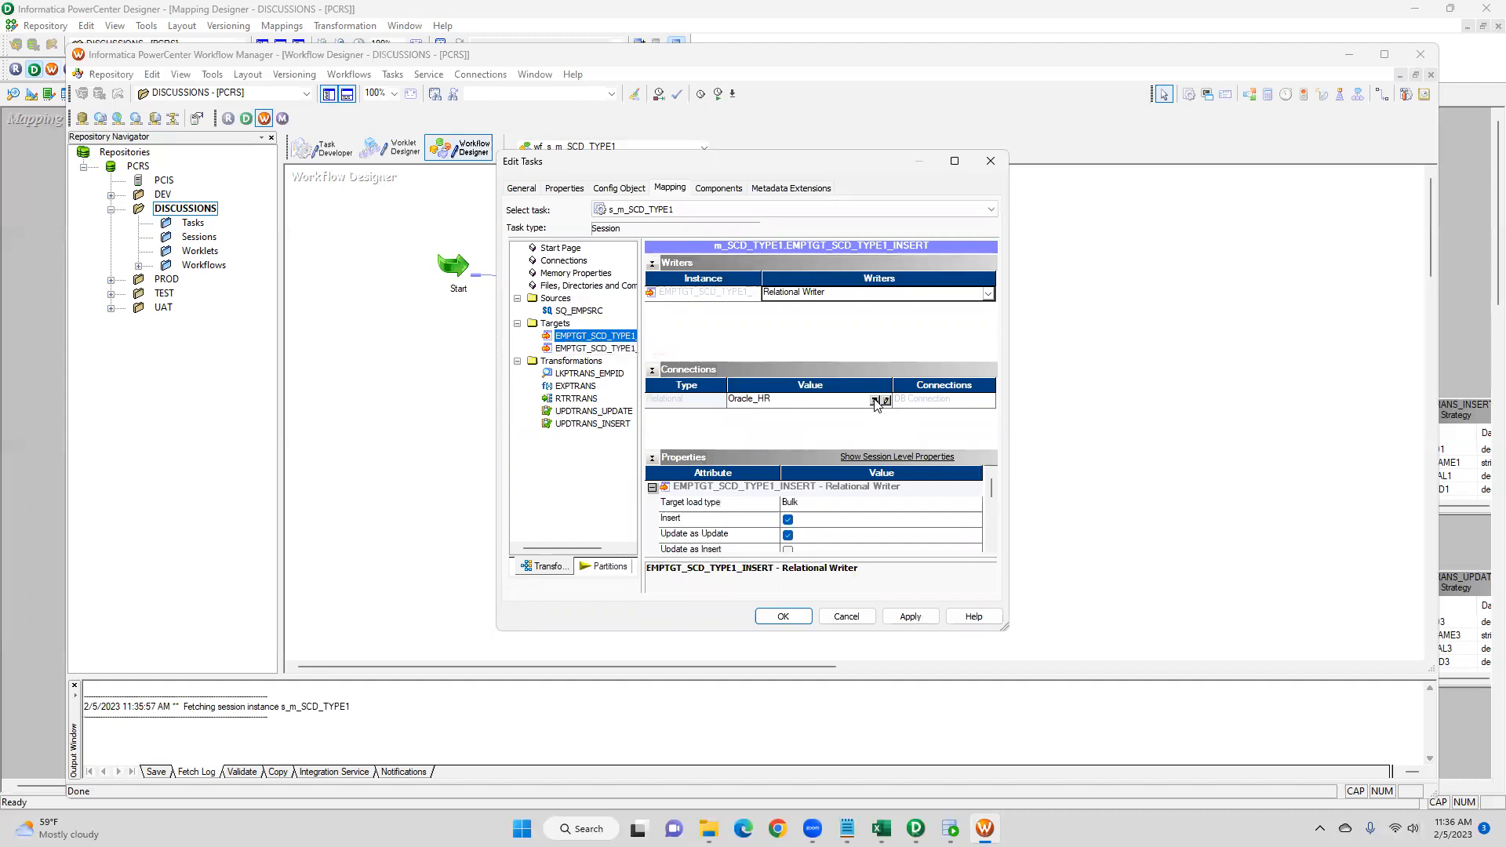
{"action": "left_click", "coordinate": [876, 403]}
{"action": "left_click", "coordinate": [694, 418]}
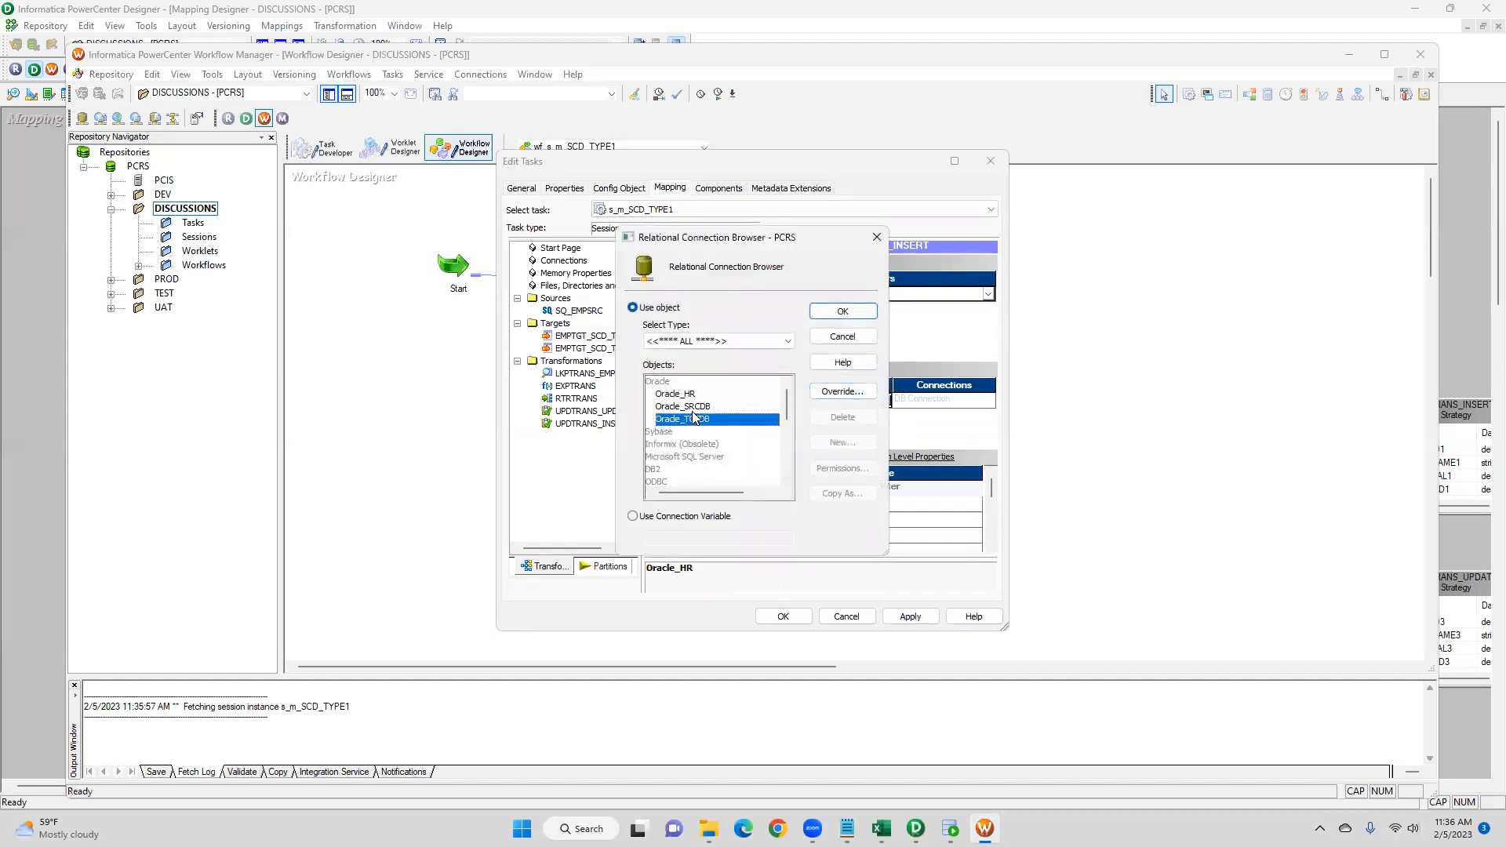
{"action": "left_click", "coordinate": [842, 310]}
- Set the EMPTGT_SCD_TYPE1_UPDATE target's connection to Oracle_TGTDB
{"action": "left_click", "coordinate": [604, 348]}
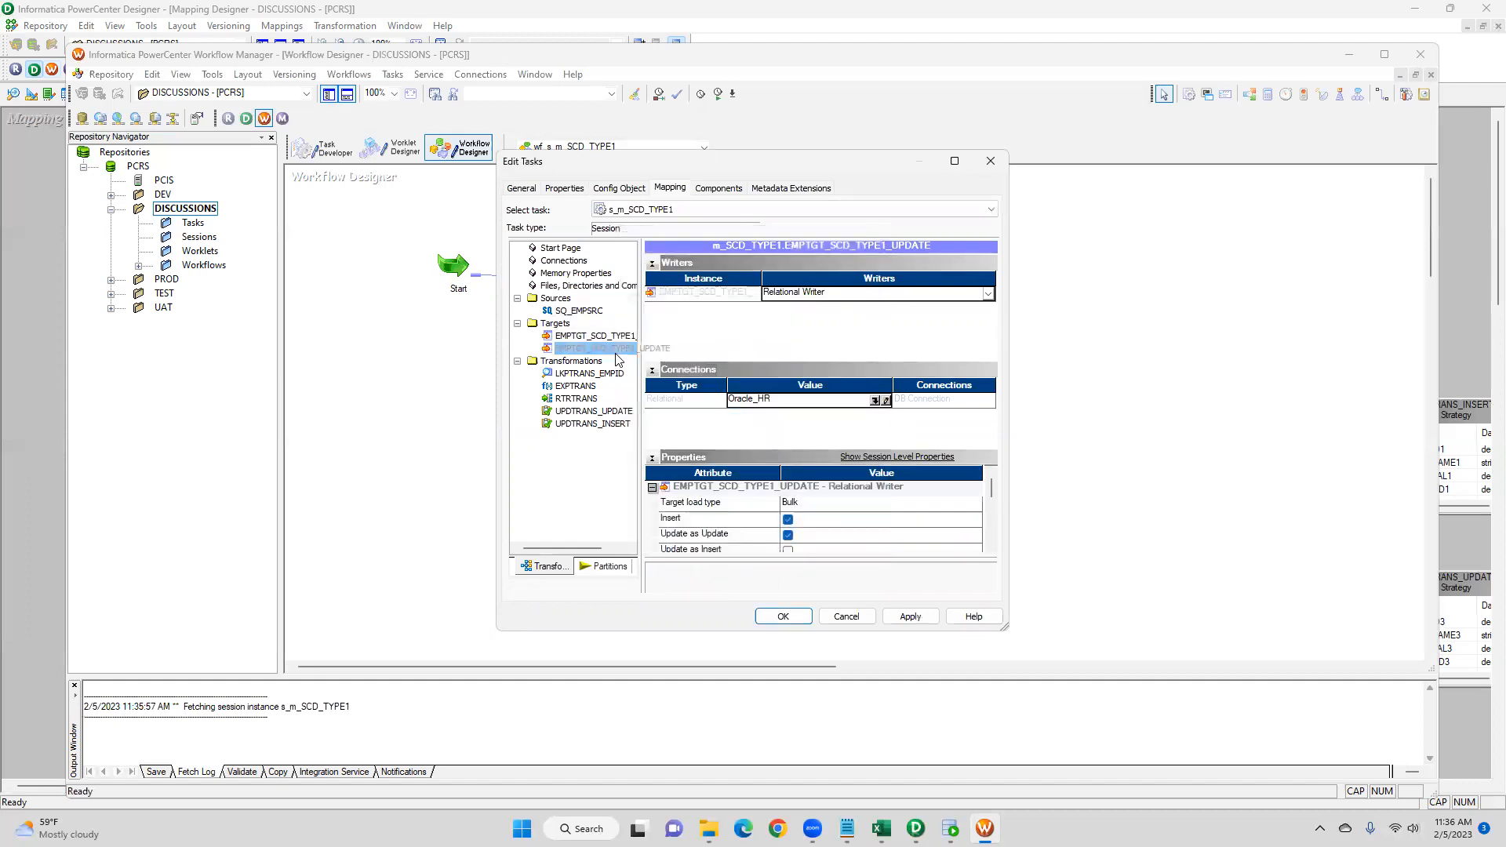
{"action": "left_click", "coordinate": [876, 403]}
{"action": "left_click", "coordinate": [694, 417]}
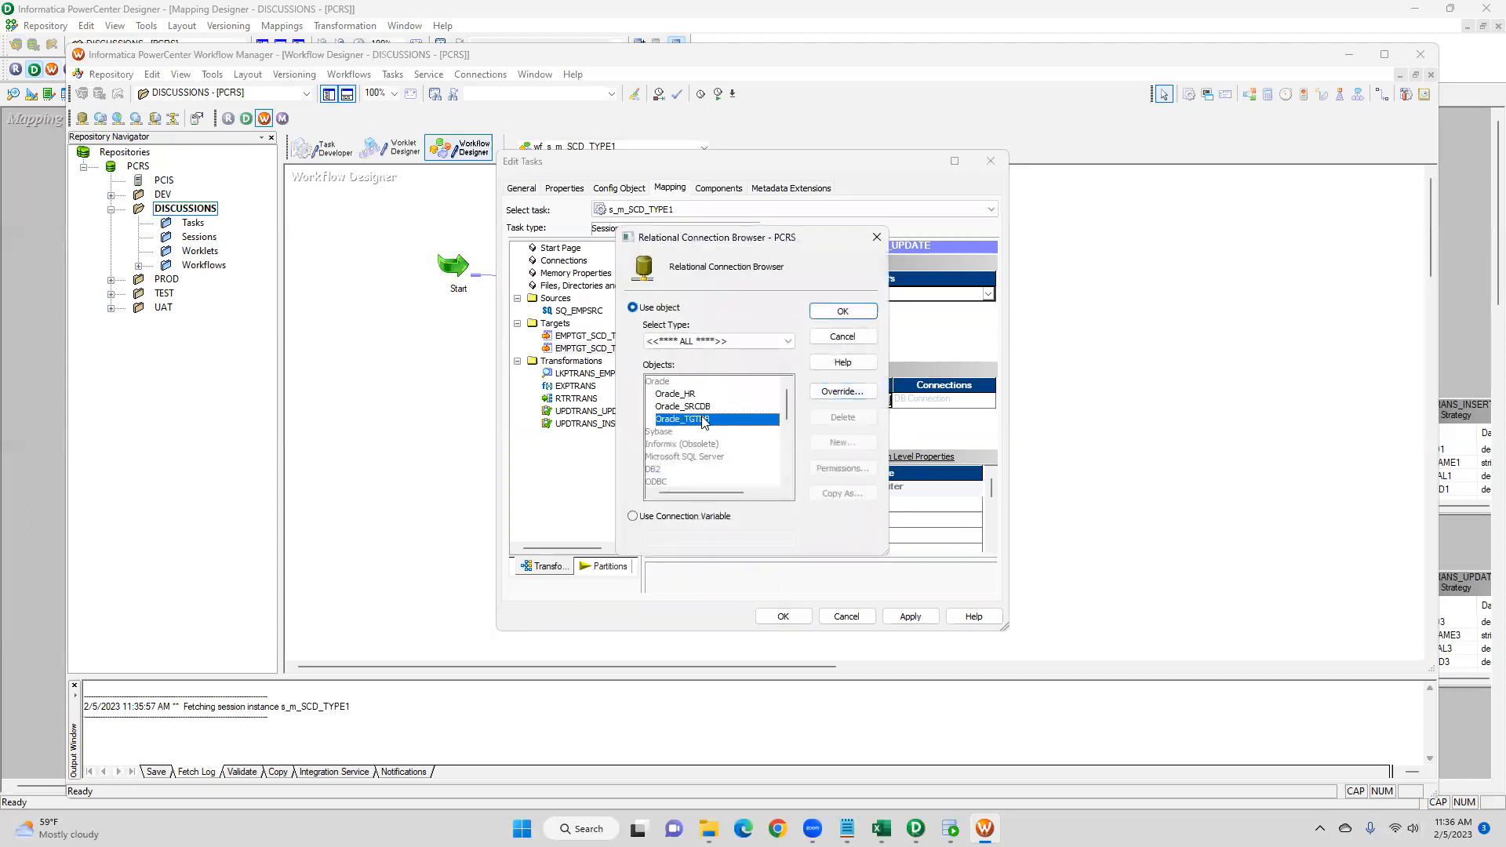
{"action": "left_click", "coordinate": [842, 311]}
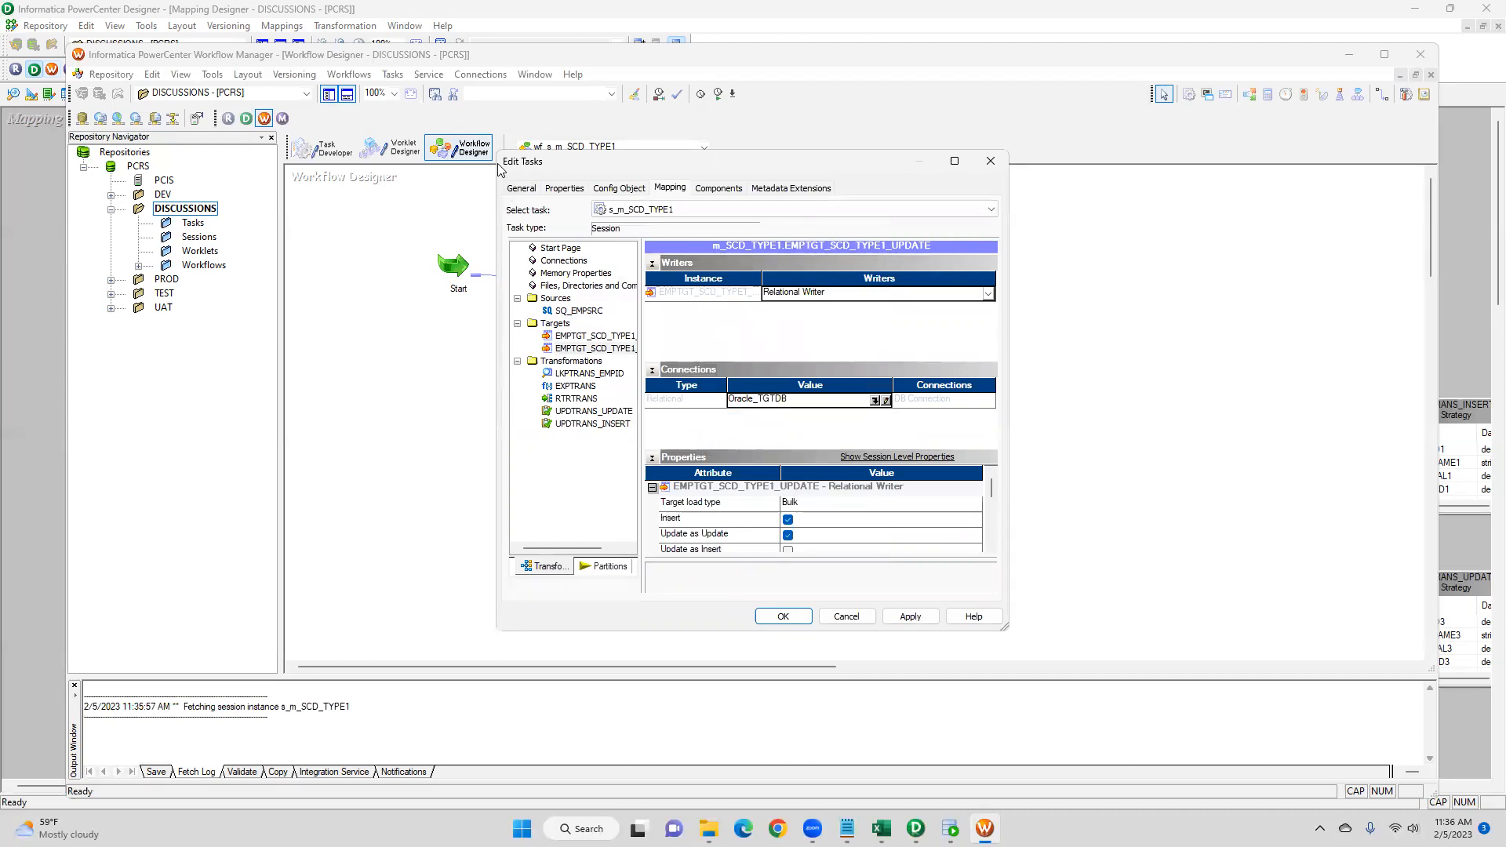
- Clear the Update as Update option for the EMPTGT_SCD_TYPE1_INSERT target
{"action": "left_click_drag", "start_coordinate": [498, 153], "coordinate": [377, 154]}
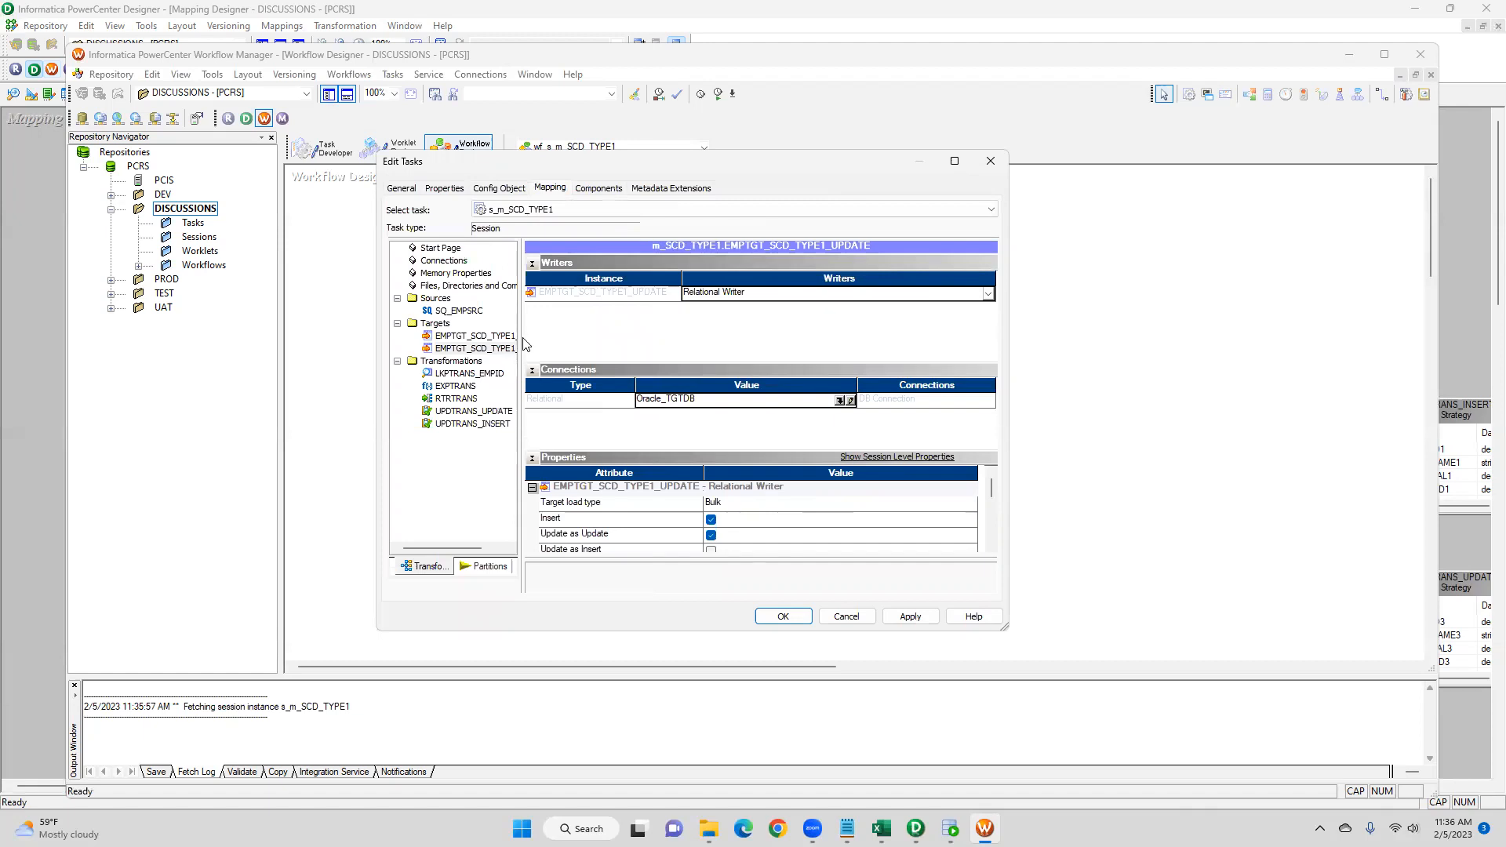
{"action": "left_click_drag", "start_coordinate": [521, 344], "coordinate": [610, 345]}
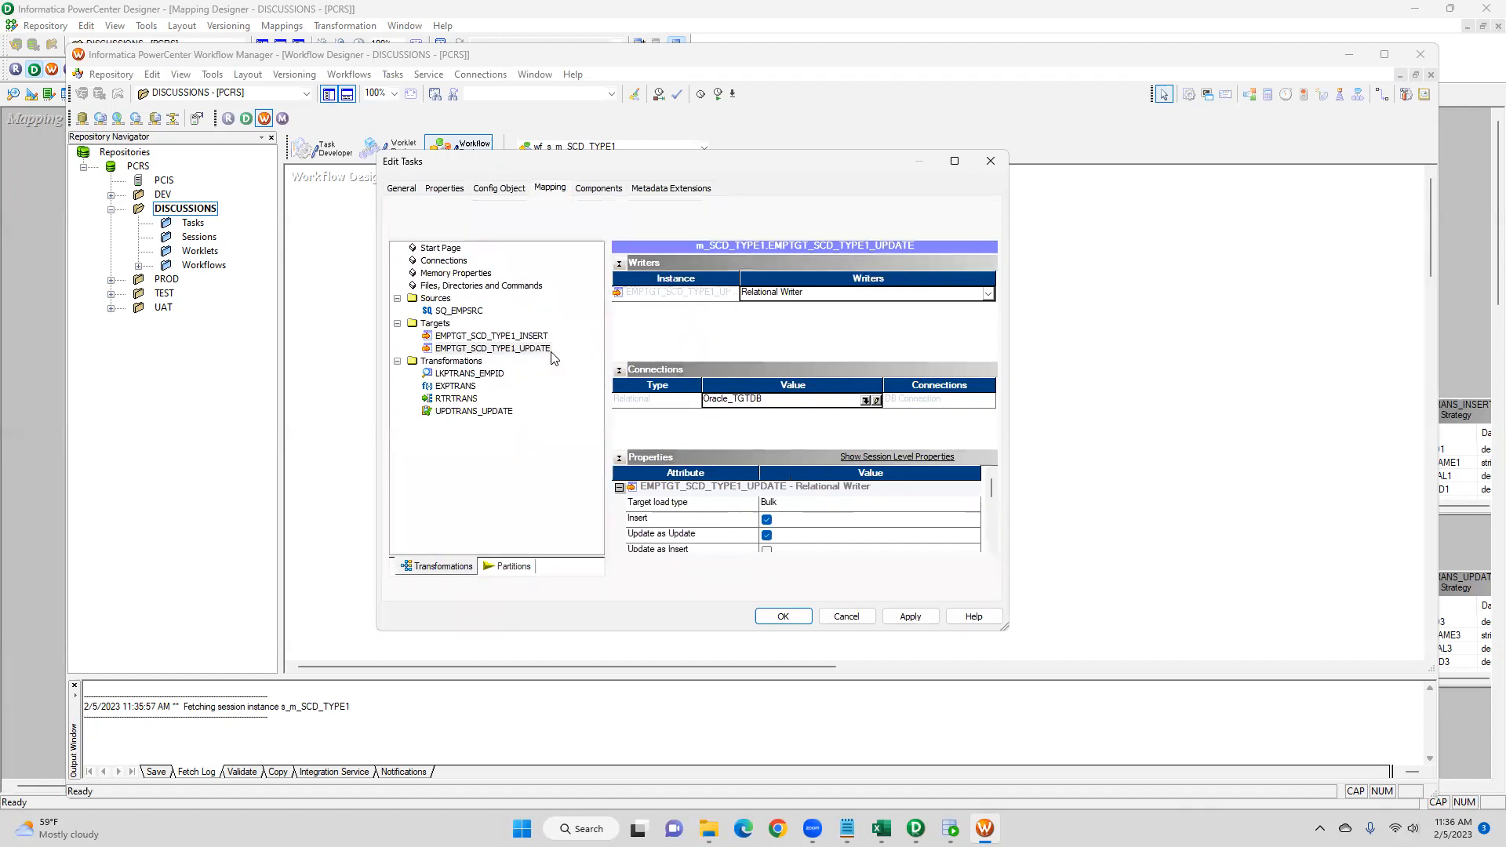
{"action": "left_click", "coordinate": [524, 337]}
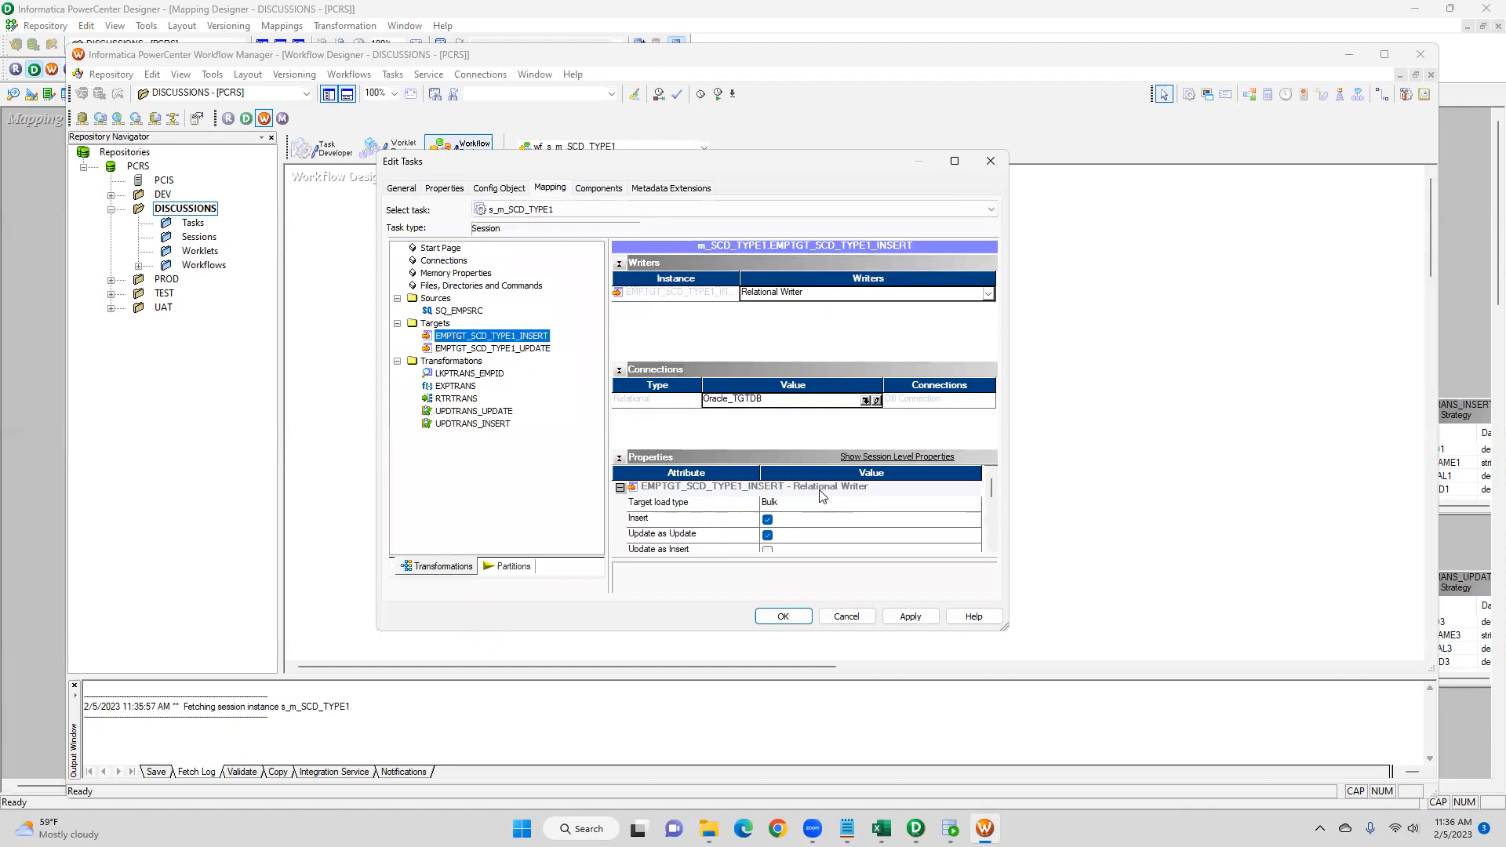
{"action": "left_click", "coordinate": [766, 535]}
- Set the EMPTGT_SCD_TYPE1_INSERT target's Target load type to Normal
{"action": "scroll", "coordinate": [943, 550], "scroll_direction": "down", "scroll_amount": 3}
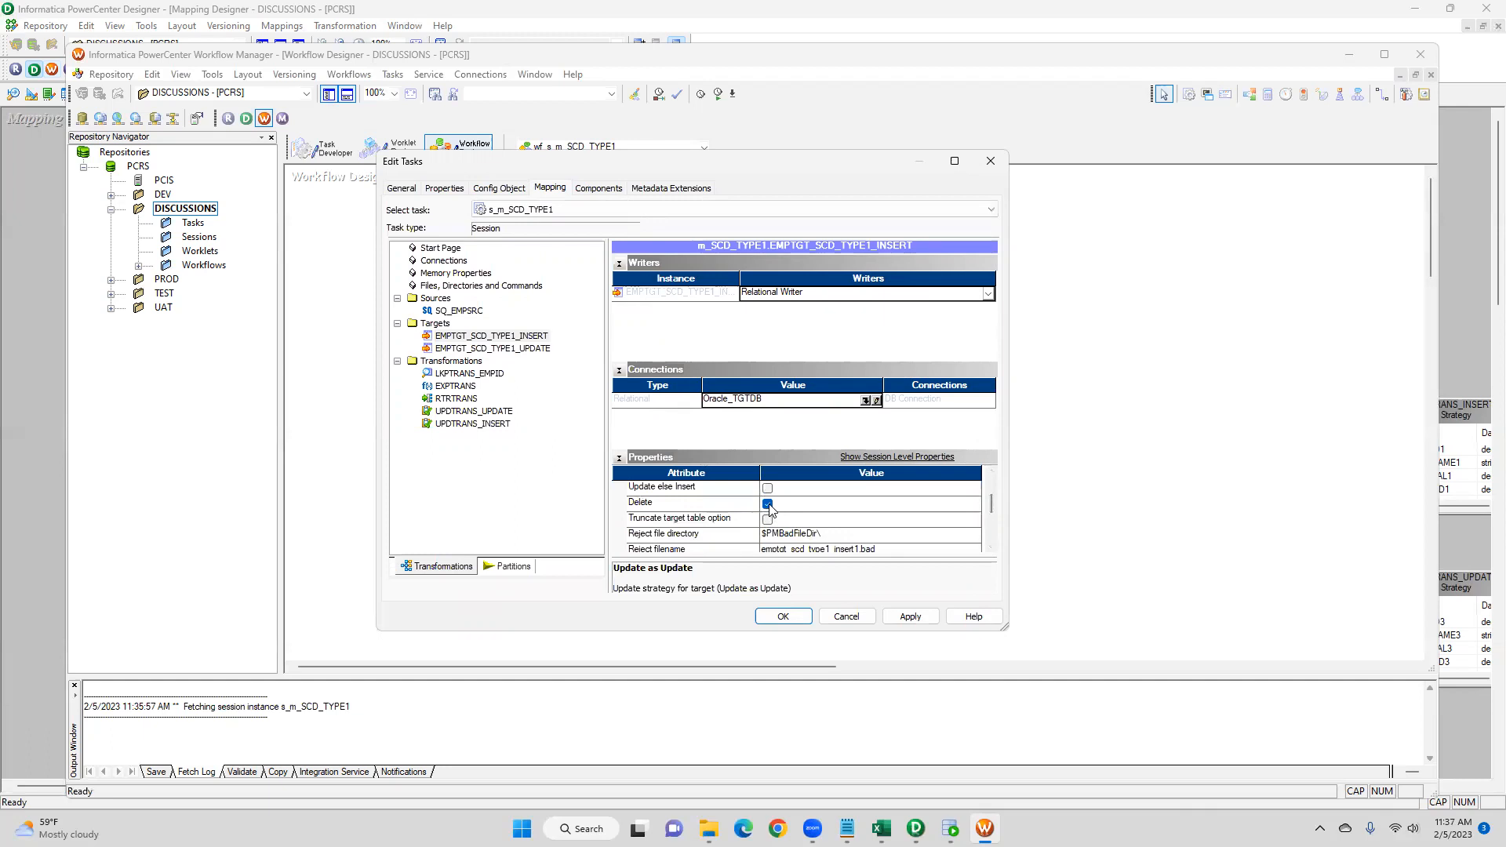
{"action": "left_click", "coordinate": [768, 505]}
{"action": "left_click_drag", "start_coordinate": [992, 506], "coordinate": [990, 482]}
{"action": "left_click", "coordinate": [815, 503]}
{"action": "left_click", "coordinate": [785, 524]}
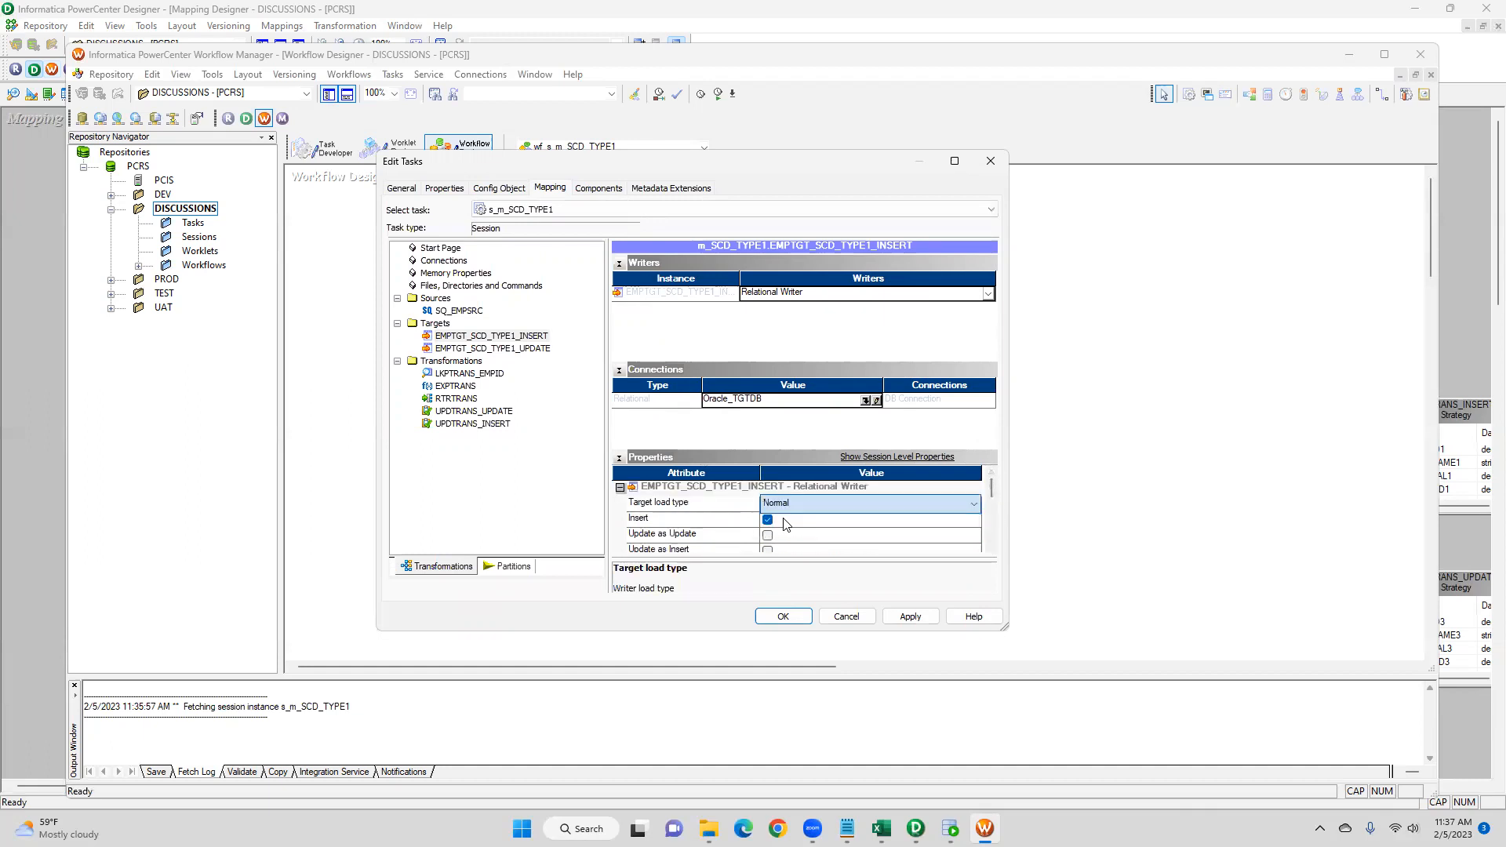
- Set the EMPTGT_SCD_TYPE1_UPDATE target's Target load type to Normal
{"action": "left_click", "coordinate": [514, 348]}
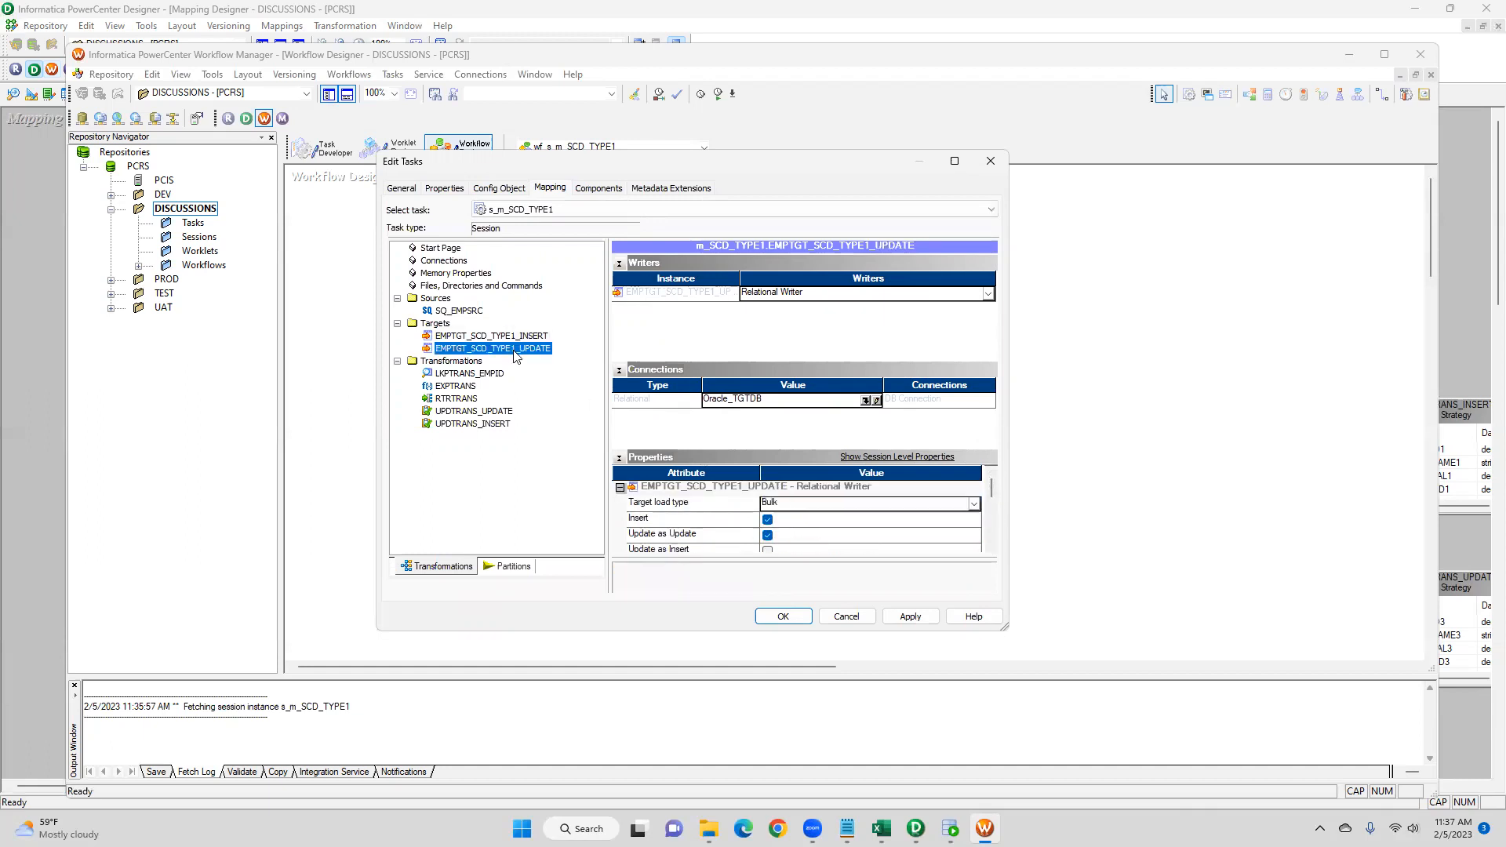
{"action": "left_click", "coordinate": [828, 506]}
{"action": "left_click", "coordinate": [804, 523]}
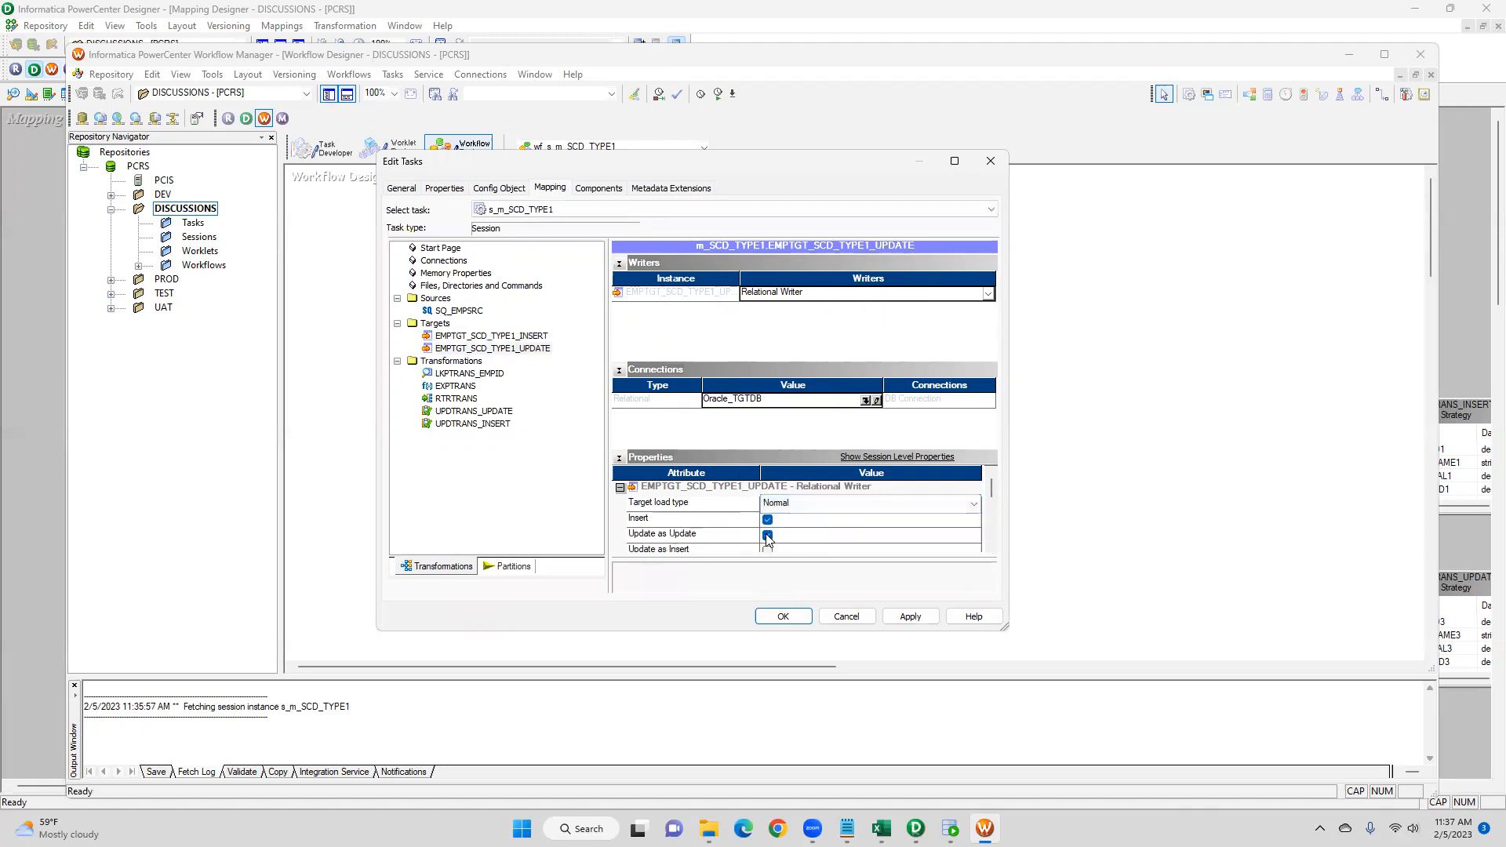
- Clear the Delete option in the EMPTGT_SCD_TYPE1_UPDATE target's properties
{"action": "left_click", "coordinate": [767, 521]}
{"action": "left_click", "coordinate": [767, 521]}
{"action": "left_click", "coordinate": [991, 547]}
{"action": "left_click", "coordinate": [991, 547]}
{"action": "left_click", "coordinate": [992, 548]}
{"action": "left_click", "coordinate": [992, 547]}
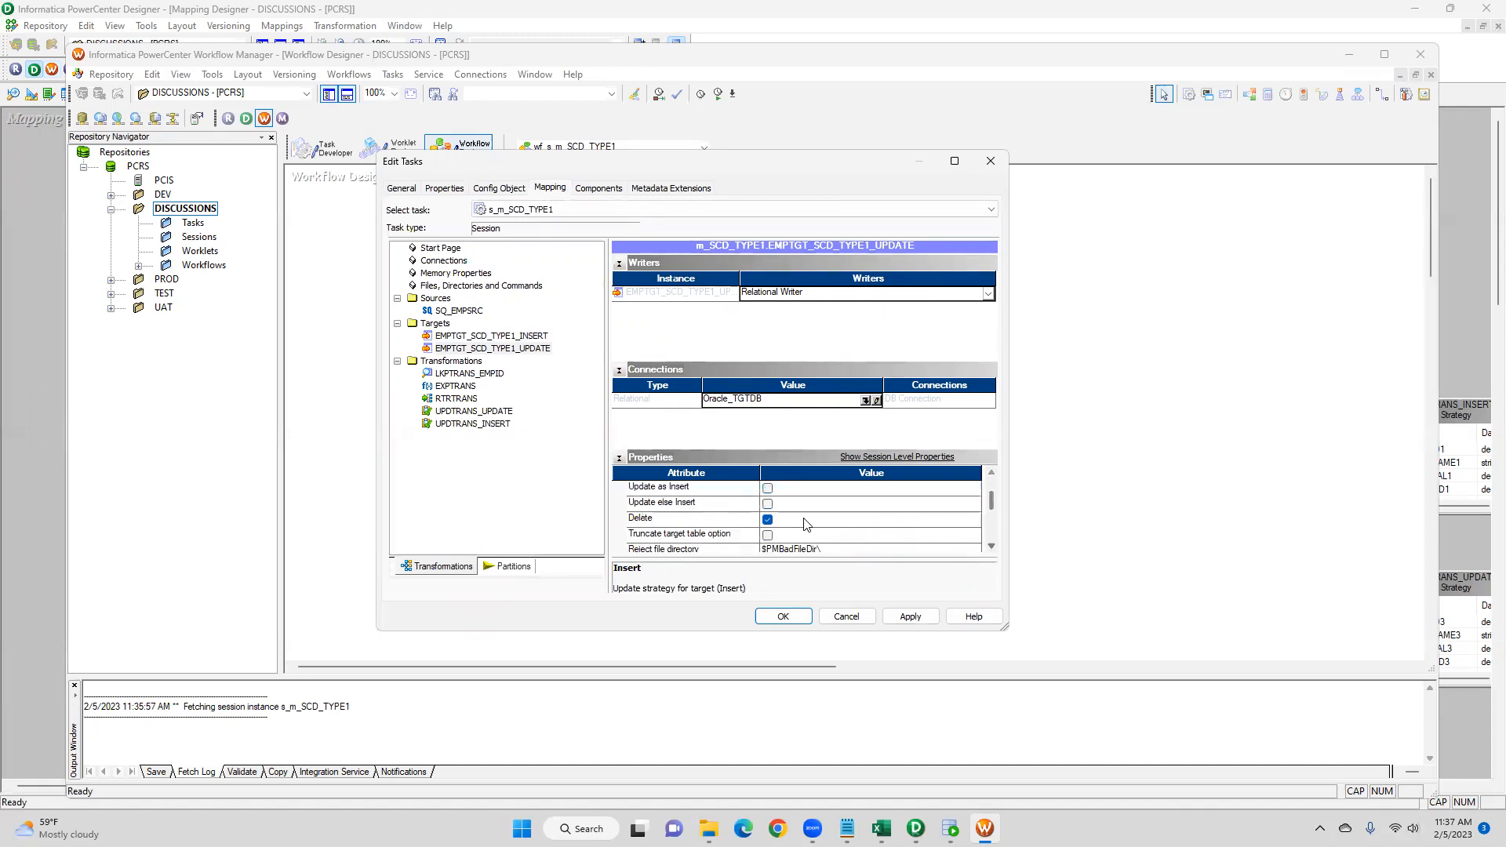
{"action": "left_click", "coordinate": [767, 519]}
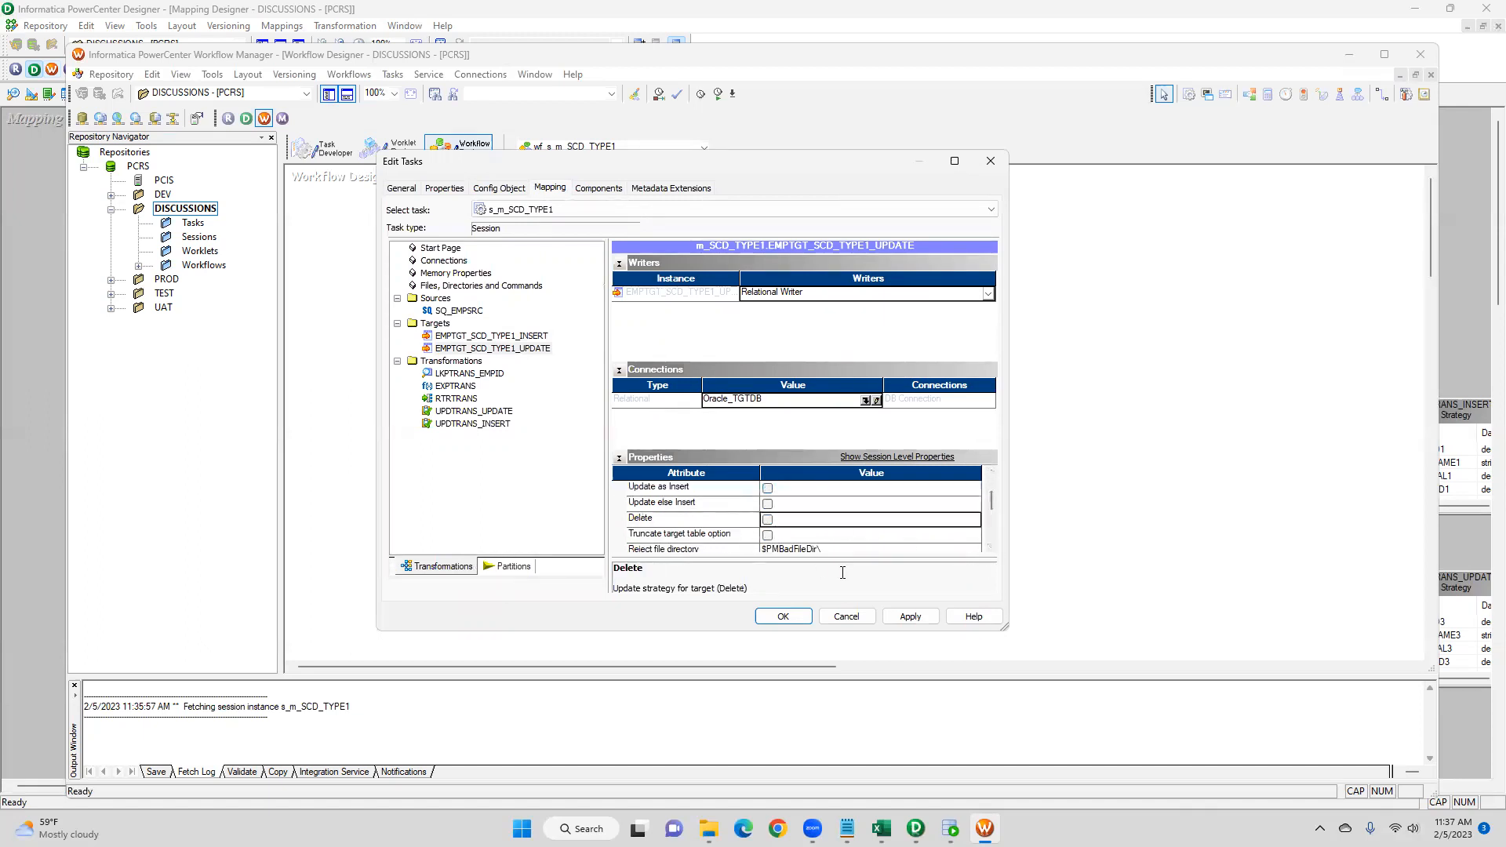
- Set the LKPTRANS_EMPID lookup's connection to the Oracle_TGTDB object, then apply and close the session editor
{"action": "left_click", "coordinate": [480, 374]}
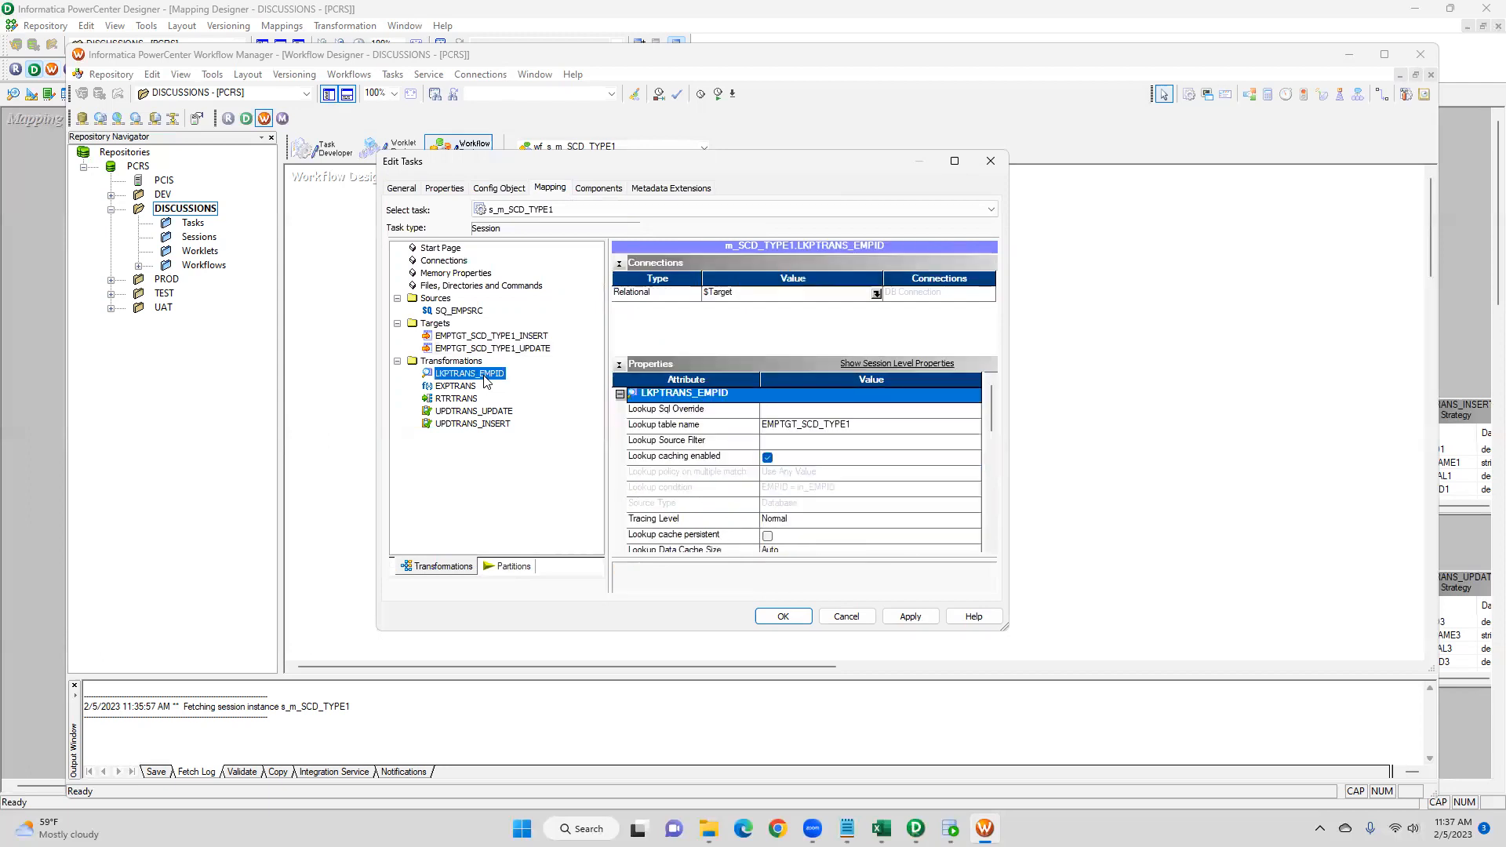
{"action": "left_click", "coordinate": [875, 294]}
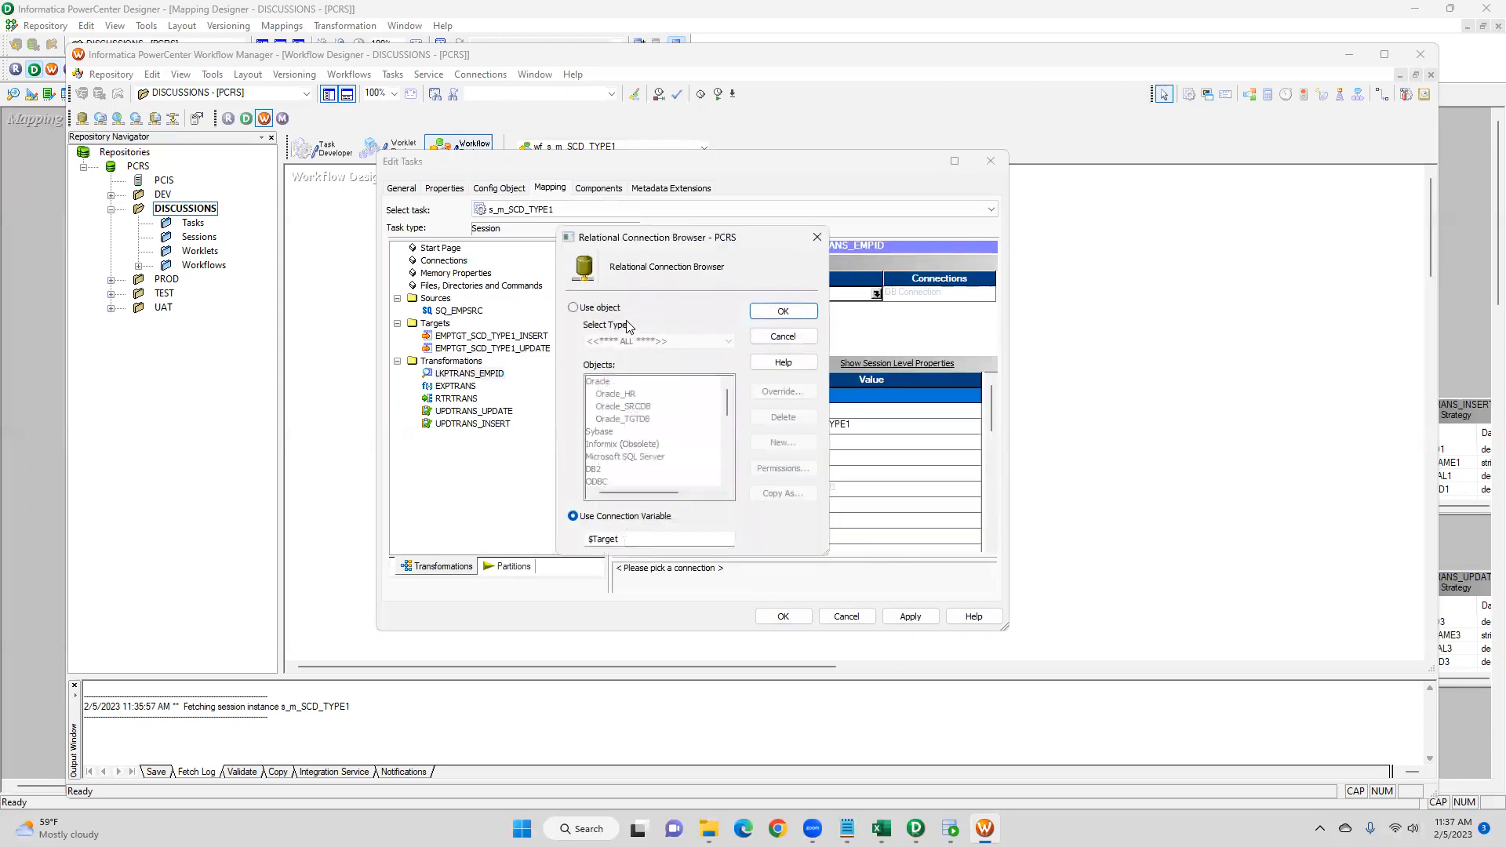
{"action": "left_click", "coordinate": [575, 308]}
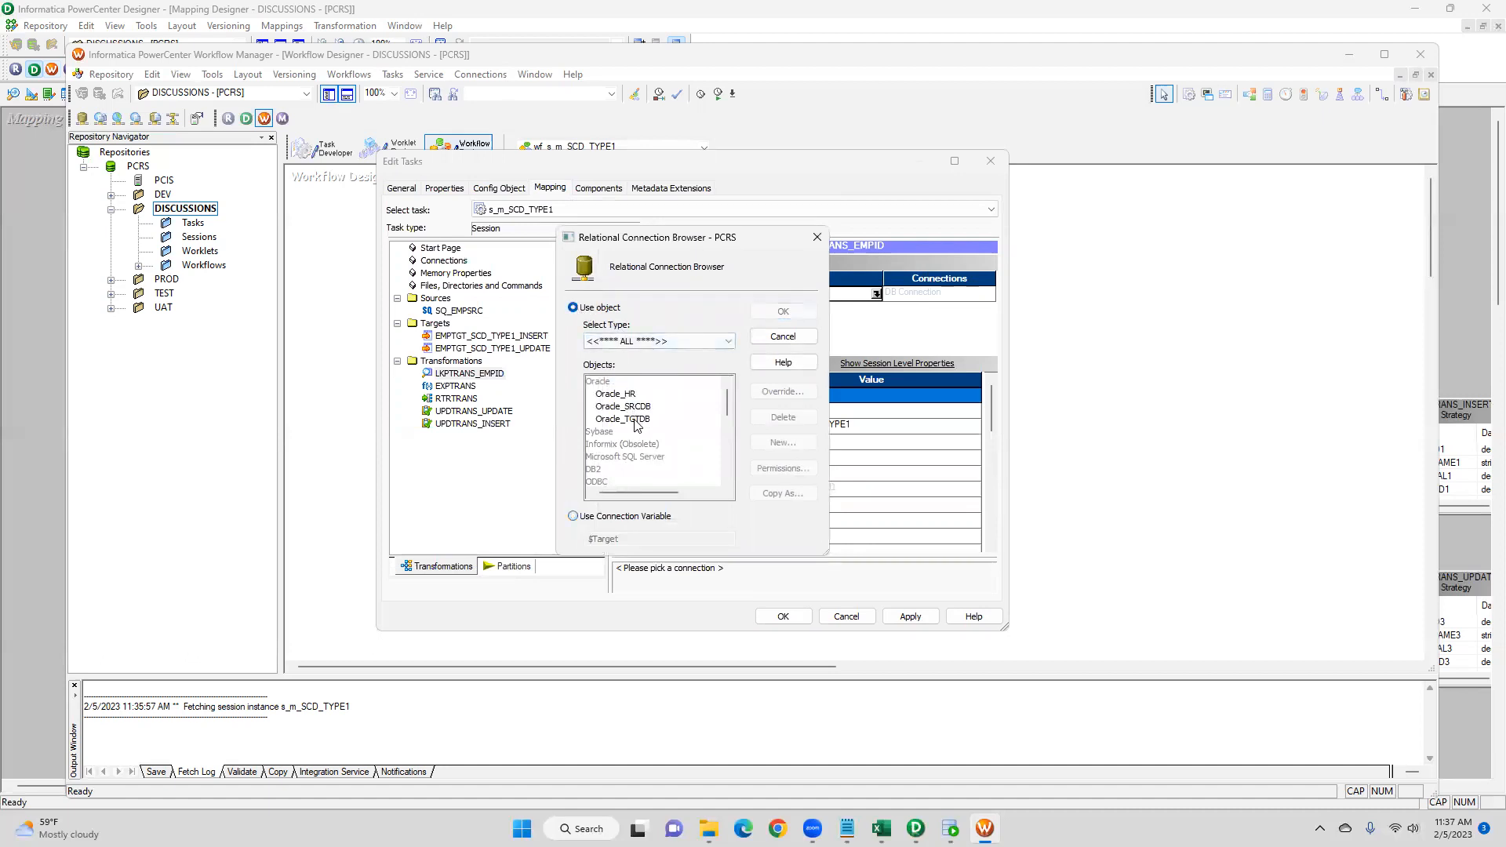
{"action": "left_click", "coordinate": [661, 420]}
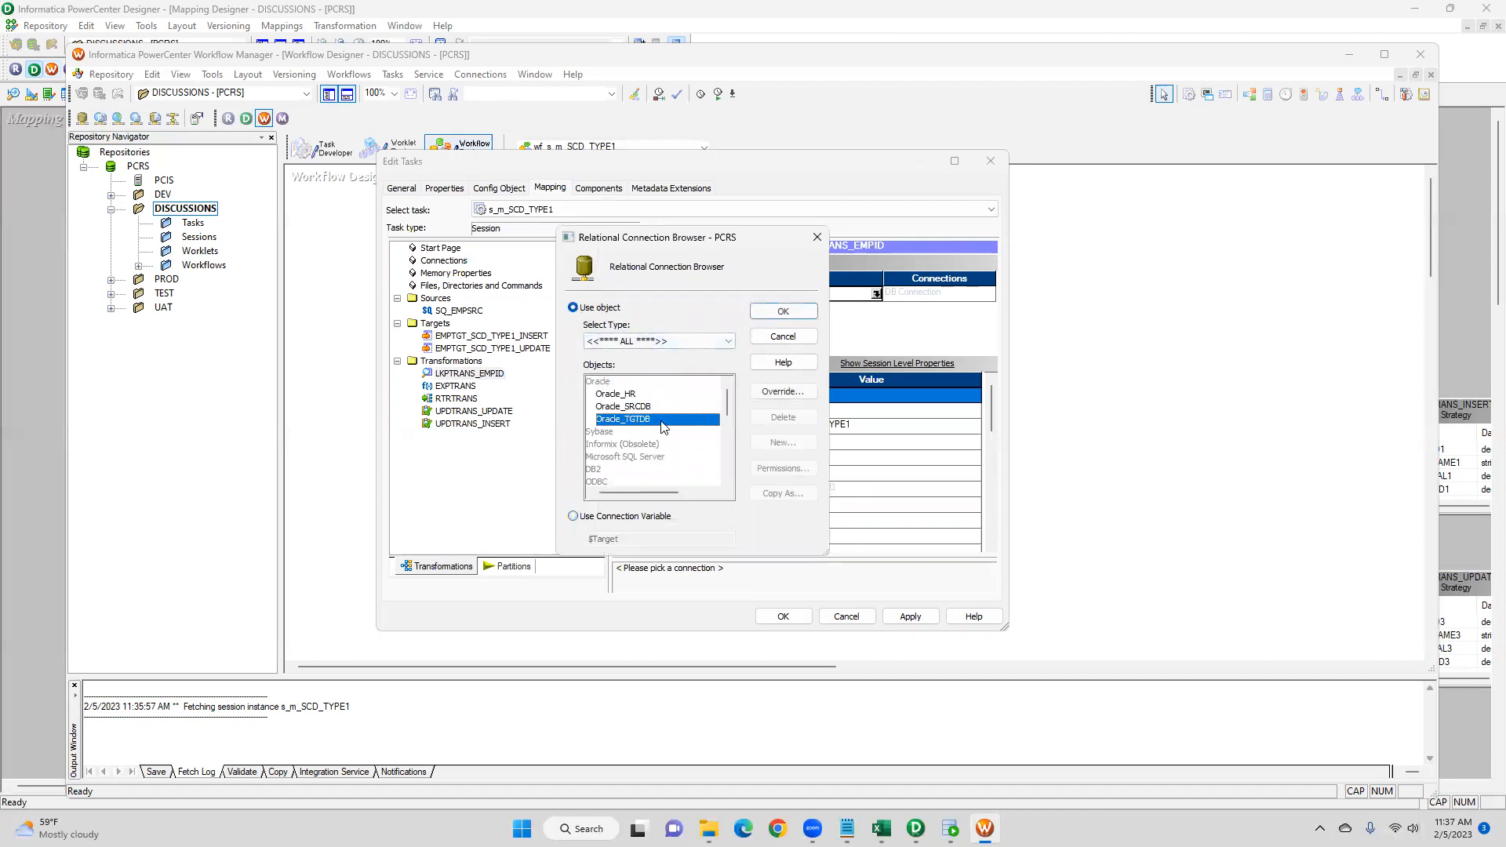
{"action": "left_click", "coordinate": [782, 311]}
{"action": "left_click", "coordinate": [910, 616]}
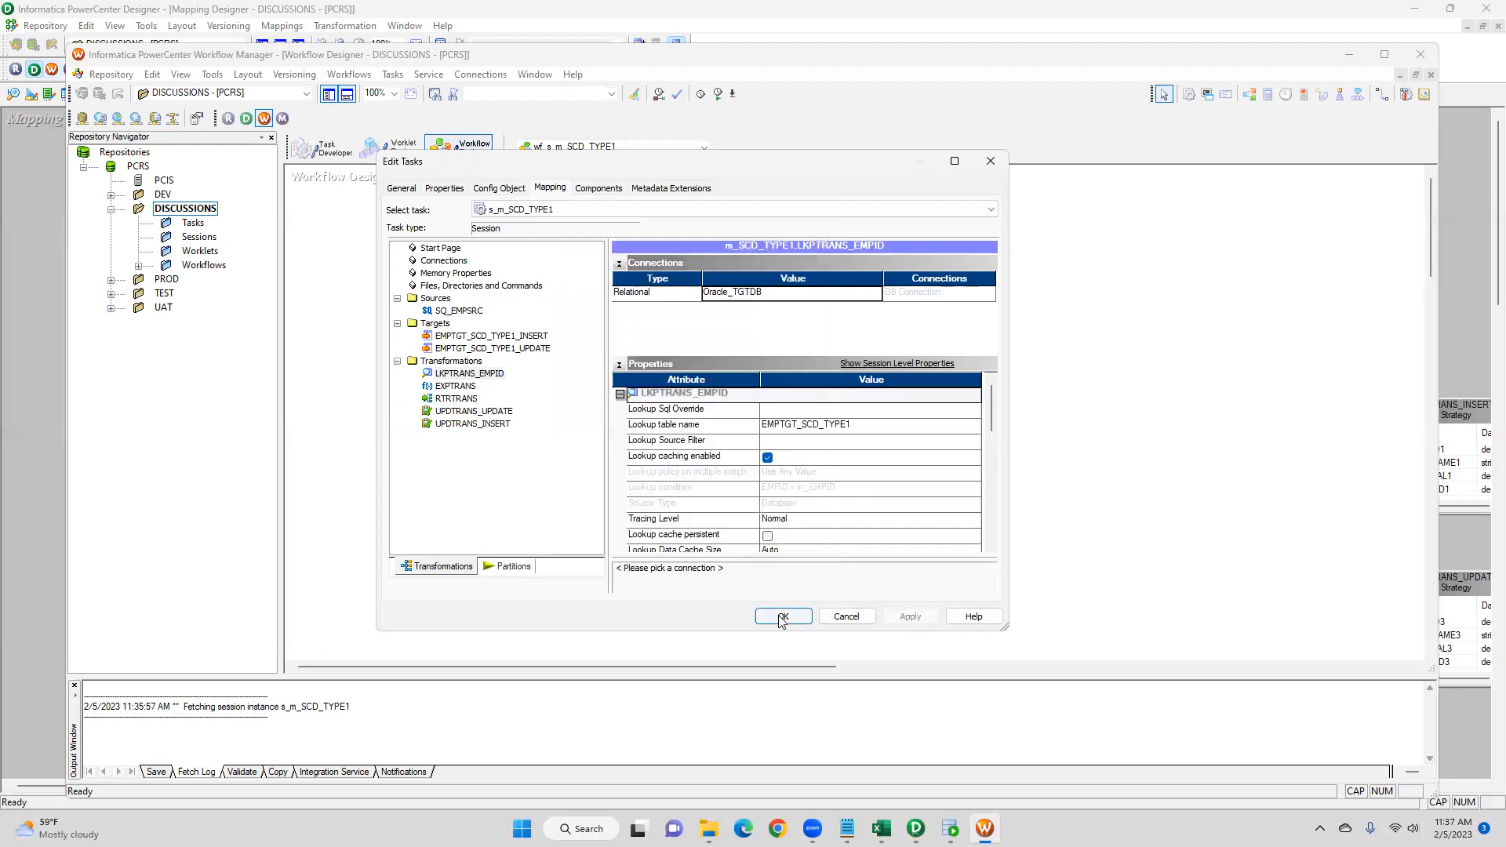
{"action": "left_click", "coordinate": [782, 616]}
- Save the workflow changes to the repository
{"action": "left_click", "coordinate": [112, 75]}
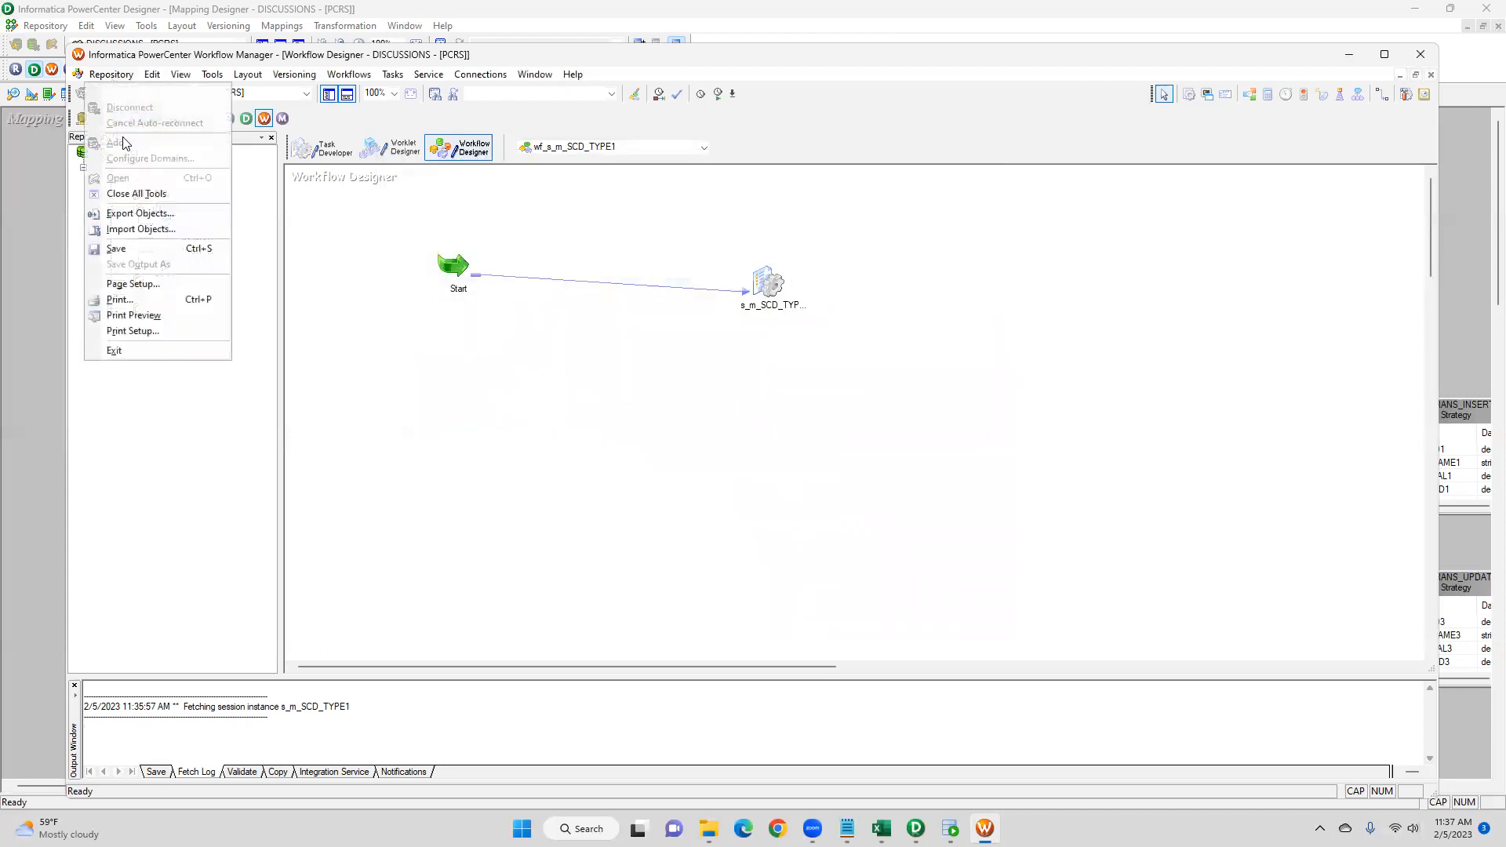
{"action": "left_click", "coordinate": [116, 248]}
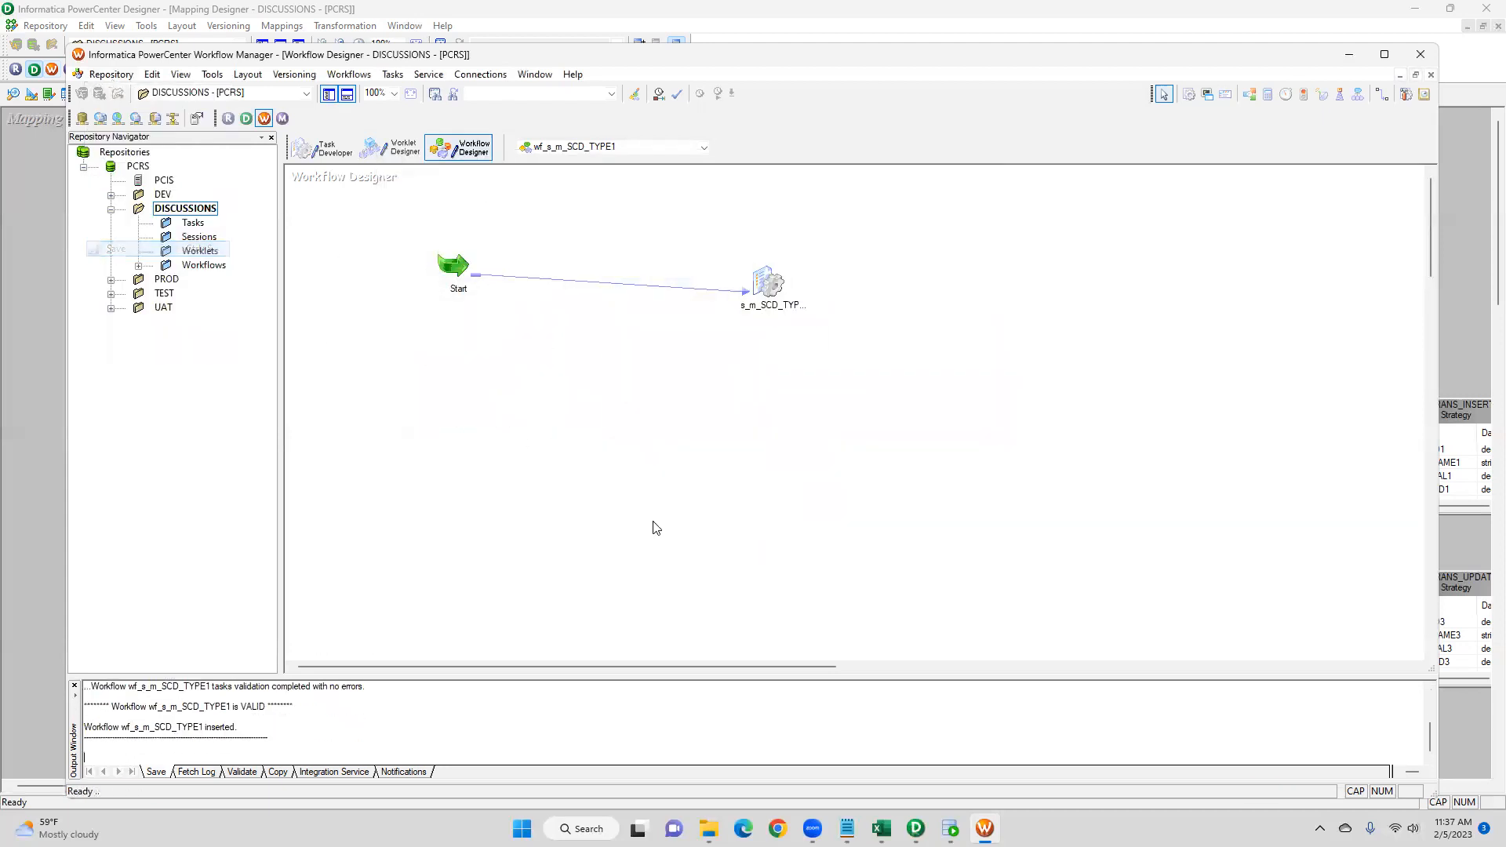
{"action": "left_click", "coordinate": [261, 701]}
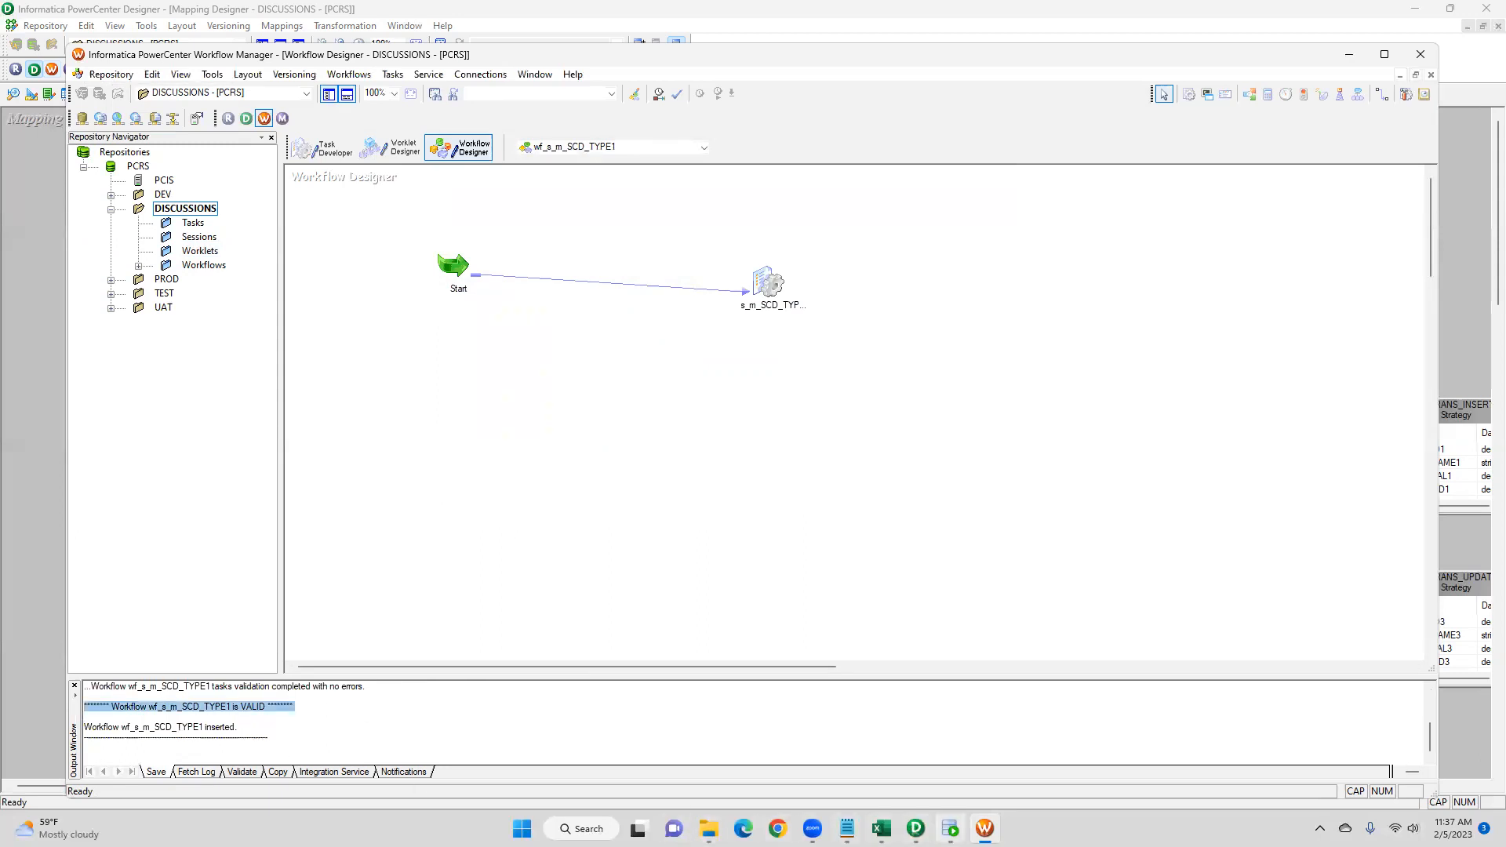
- Run the SELECT * FROM EMPTGT_SCD_TYPE1 query in SQL Developer
{"action": "mouse_move", "coordinate": [950, 828]}
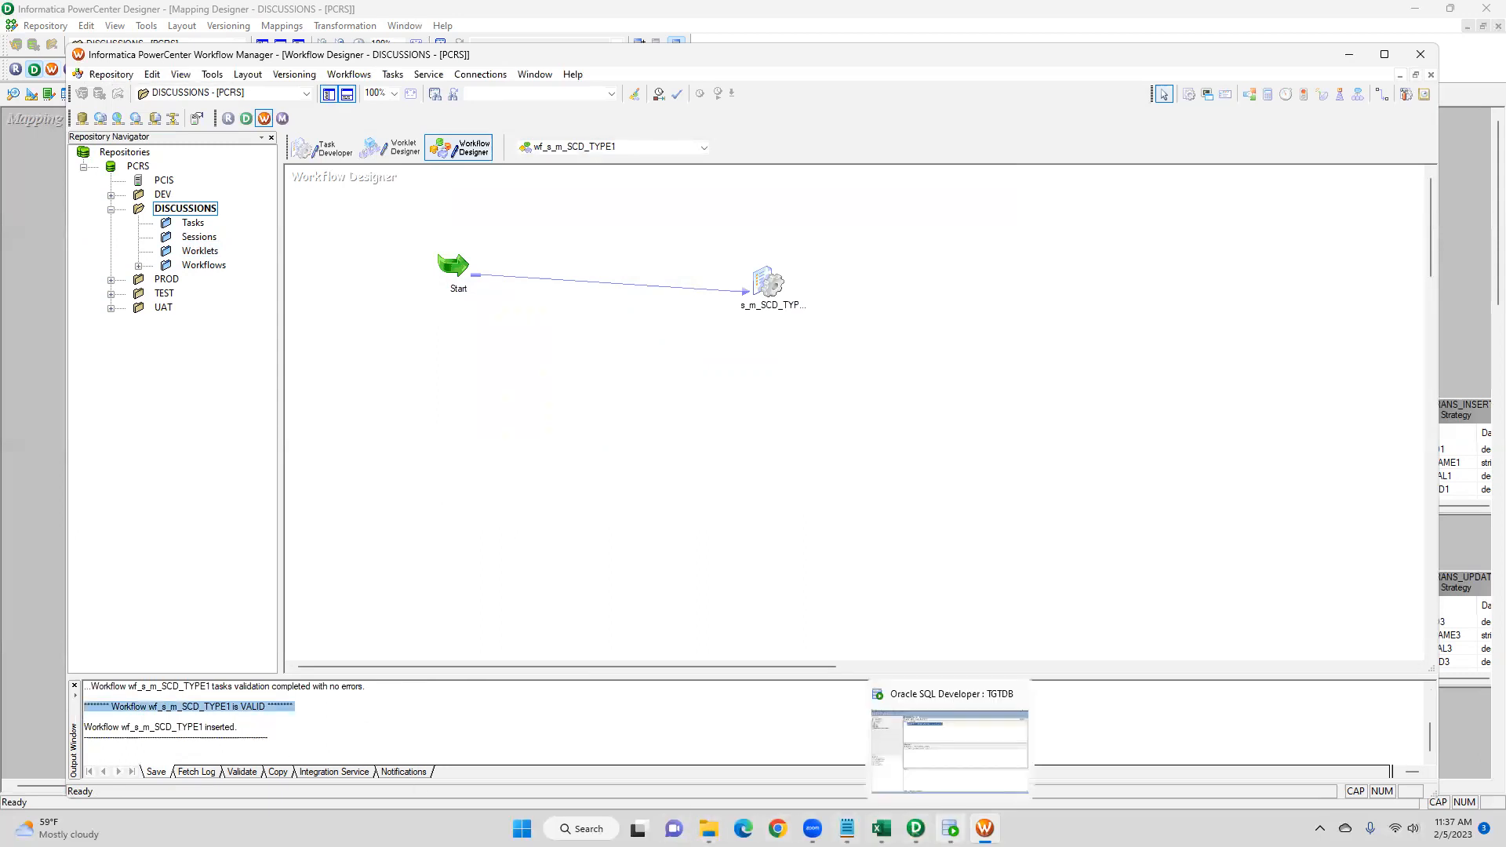
{"action": "left_click", "coordinate": [950, 751]}
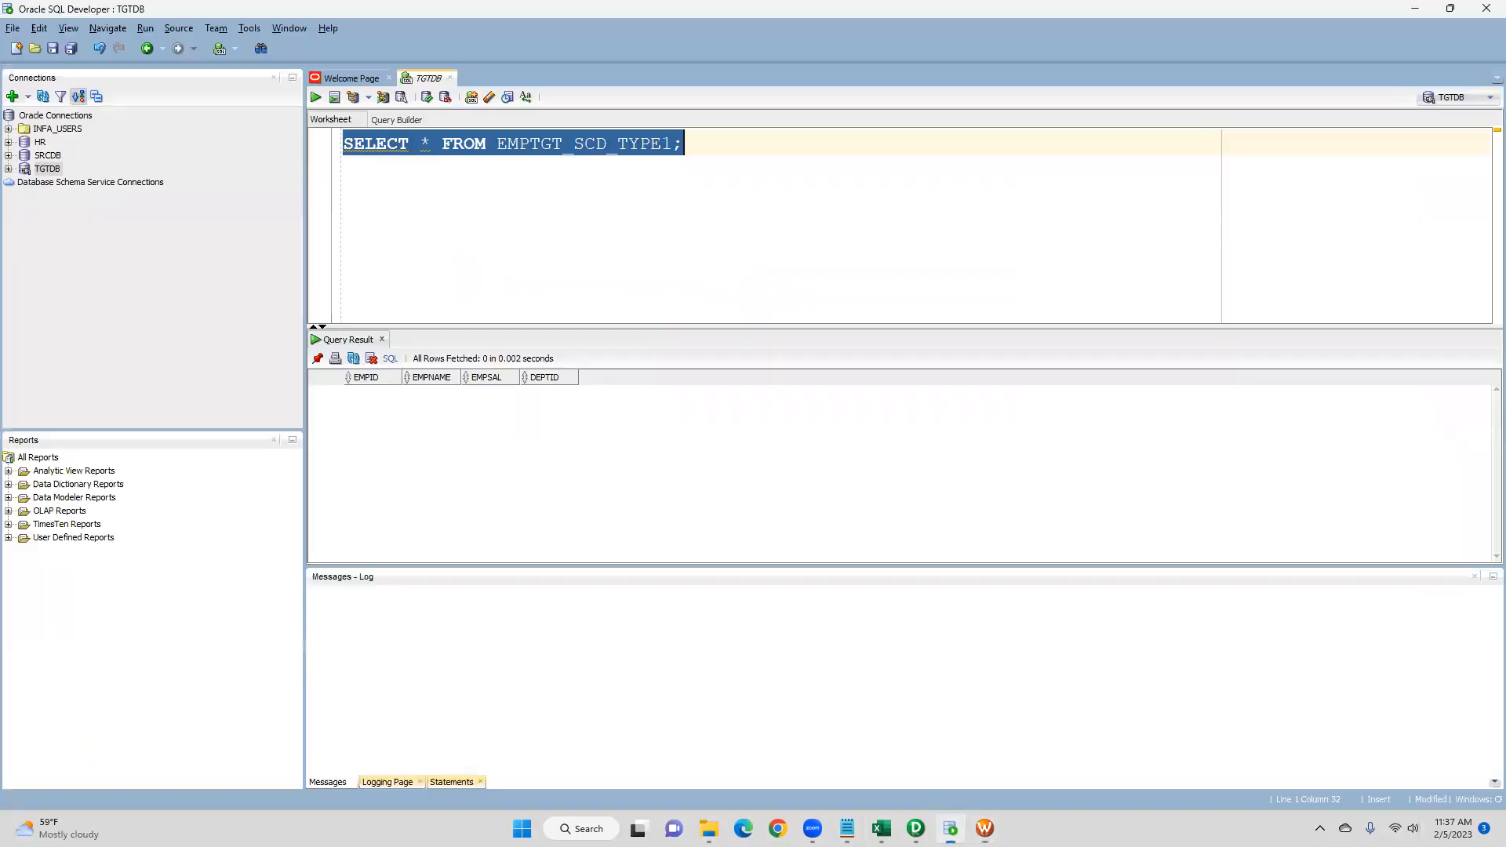
{"action": "left_click", "coordinate": [315, 97]}
- Arrange the wf_s_m_SCD_TYPE1 workflow horizontally in the workspace
{"action": "left_click", "coordinate": [985, 828]}
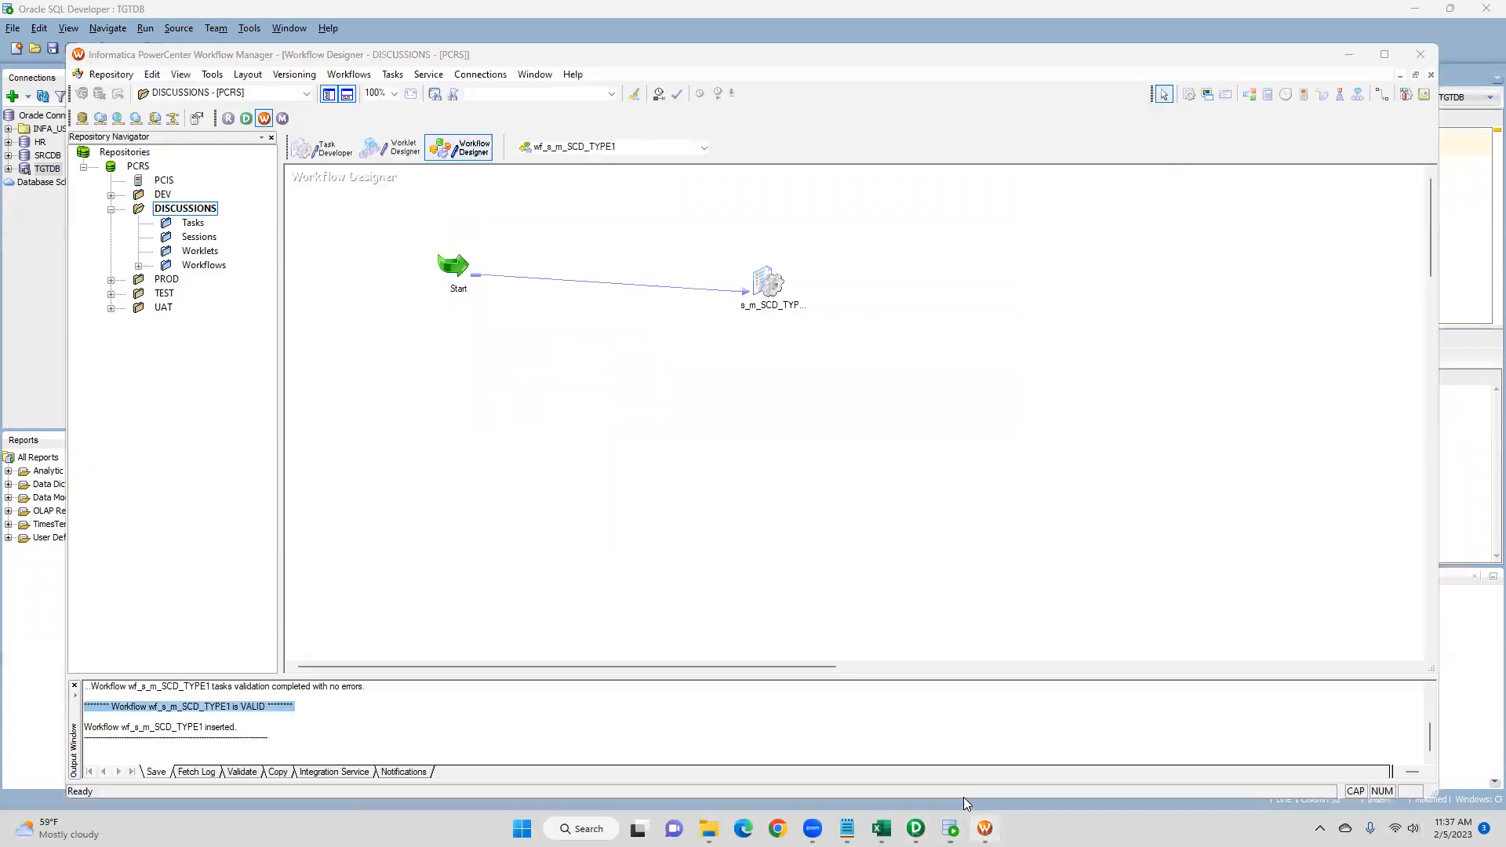
{"action": "right_click", "coordinate": [592, 361]}
{"action": "mouse_move", "coordinate": [674, 414]}
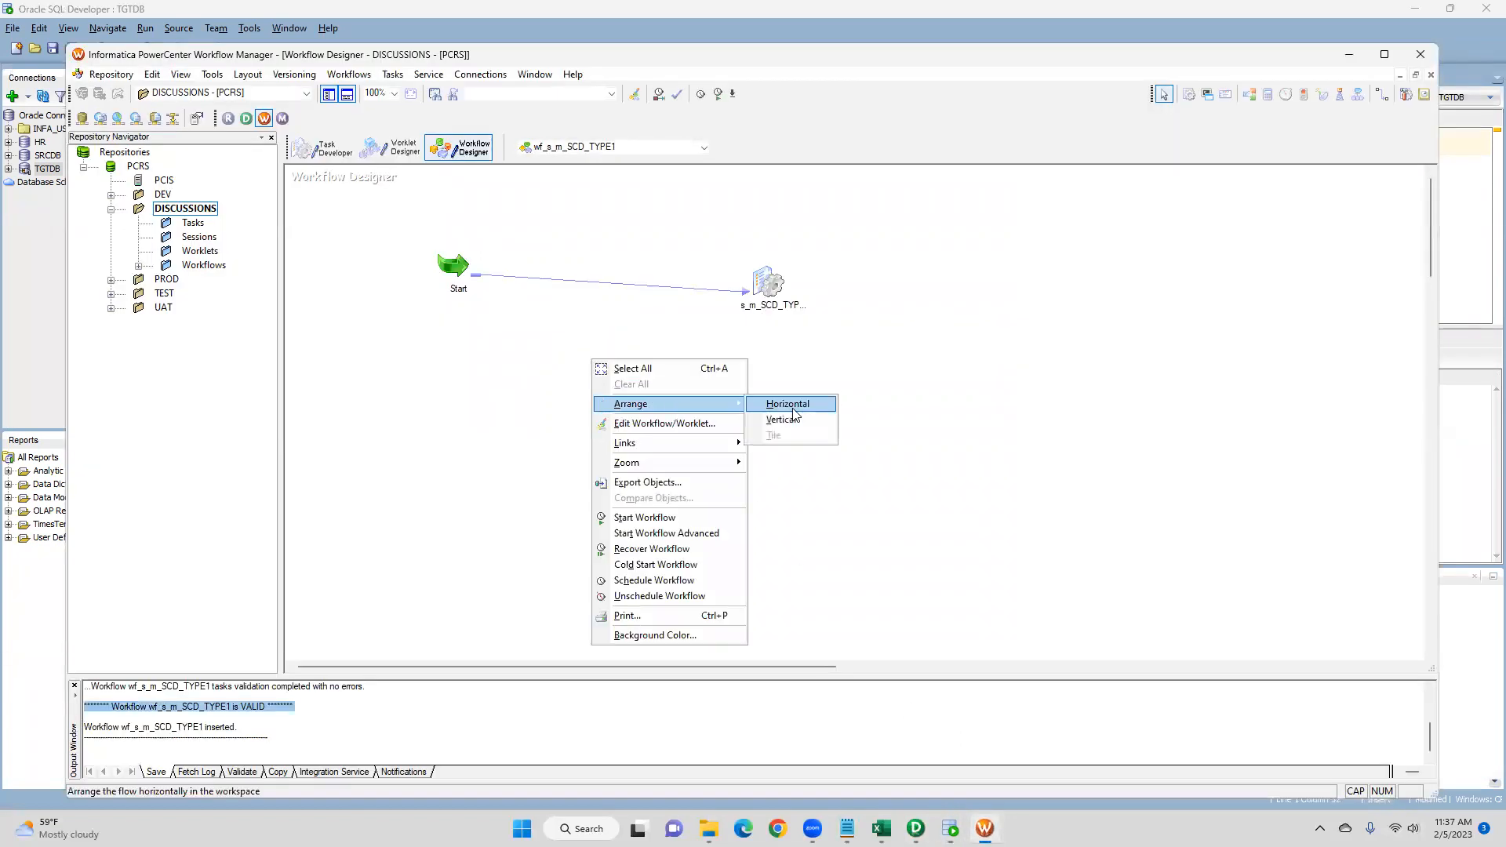
{"action": "left_click", "coordinate": [790, 403]}
- Start the wf_s_m_SCD_TYPE1 workflow
{"action": "right_click", "coordinate": [564, 393]}
{"action": "right_click", "coordinate": [443, 316]}
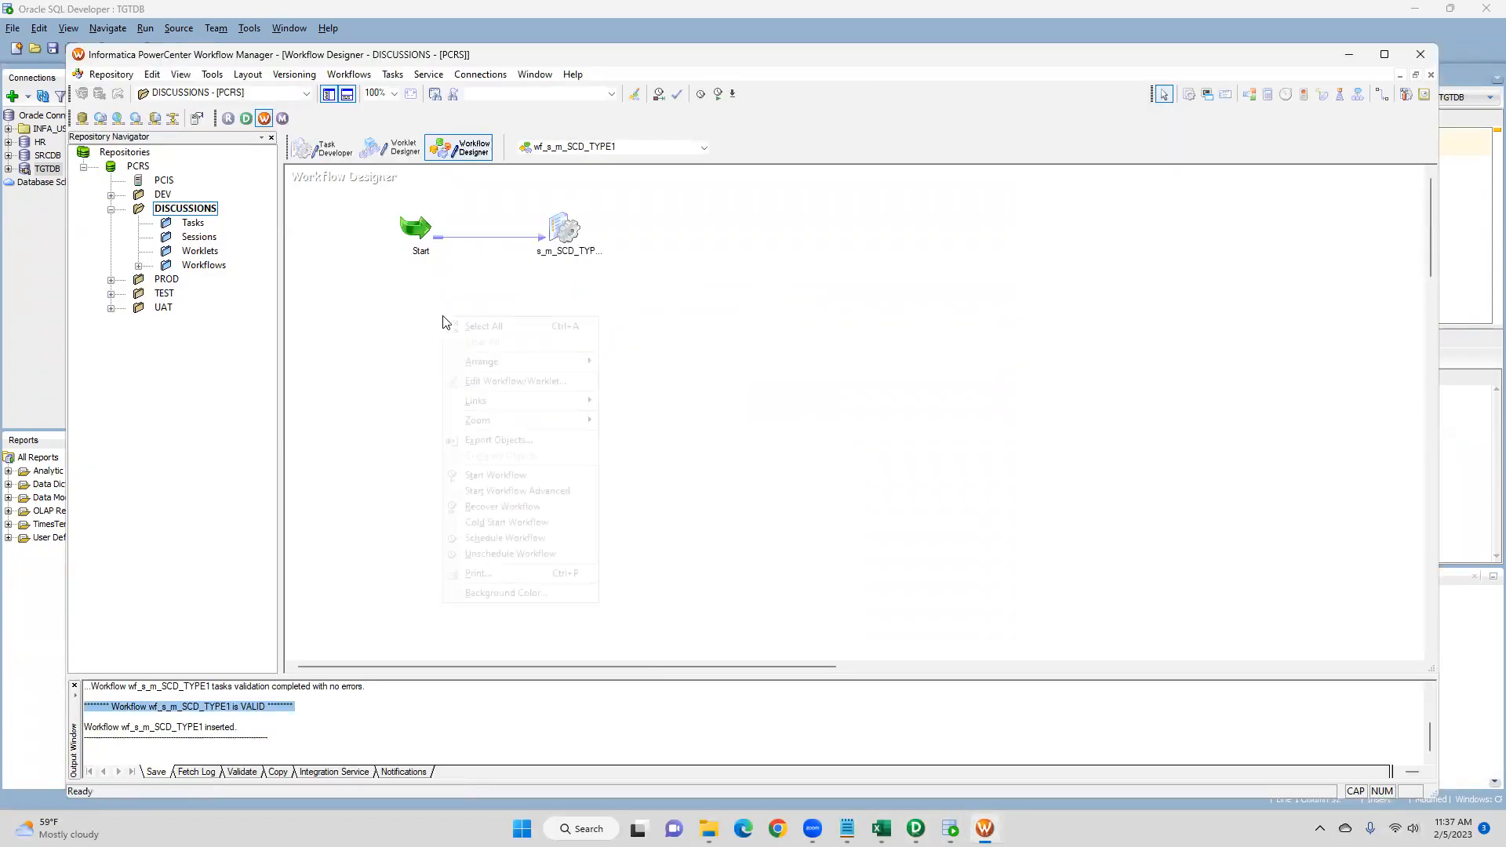
{"action": "left_click", "coordinate": [510, 475]}
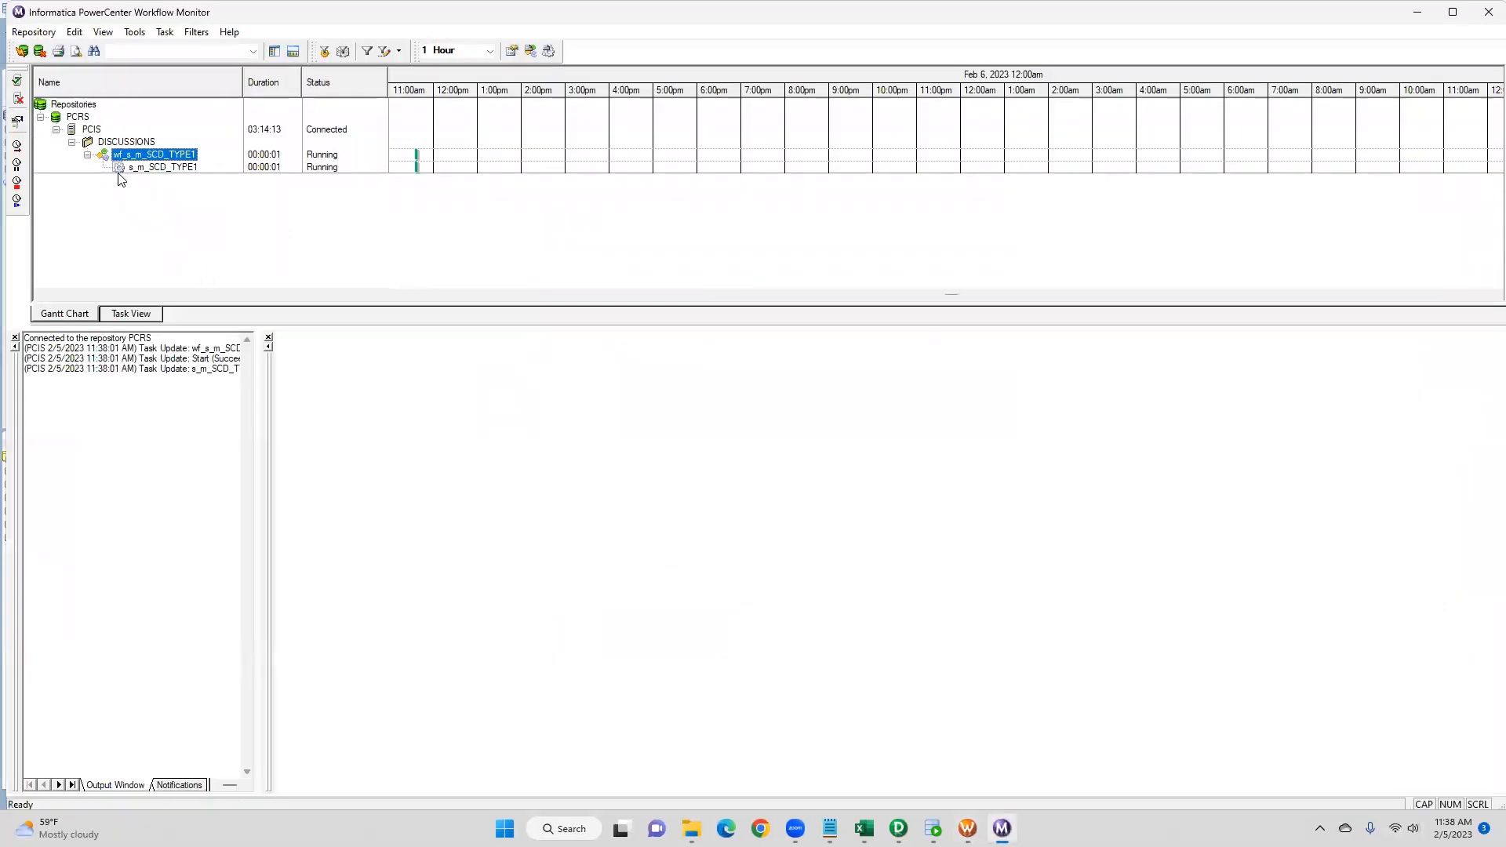
- Review the s_m_SCD_TYPE1 session's task details and source/target statistics in the Workflow Monitor
{"action": "left_click", "coordinate": [178, 169]}
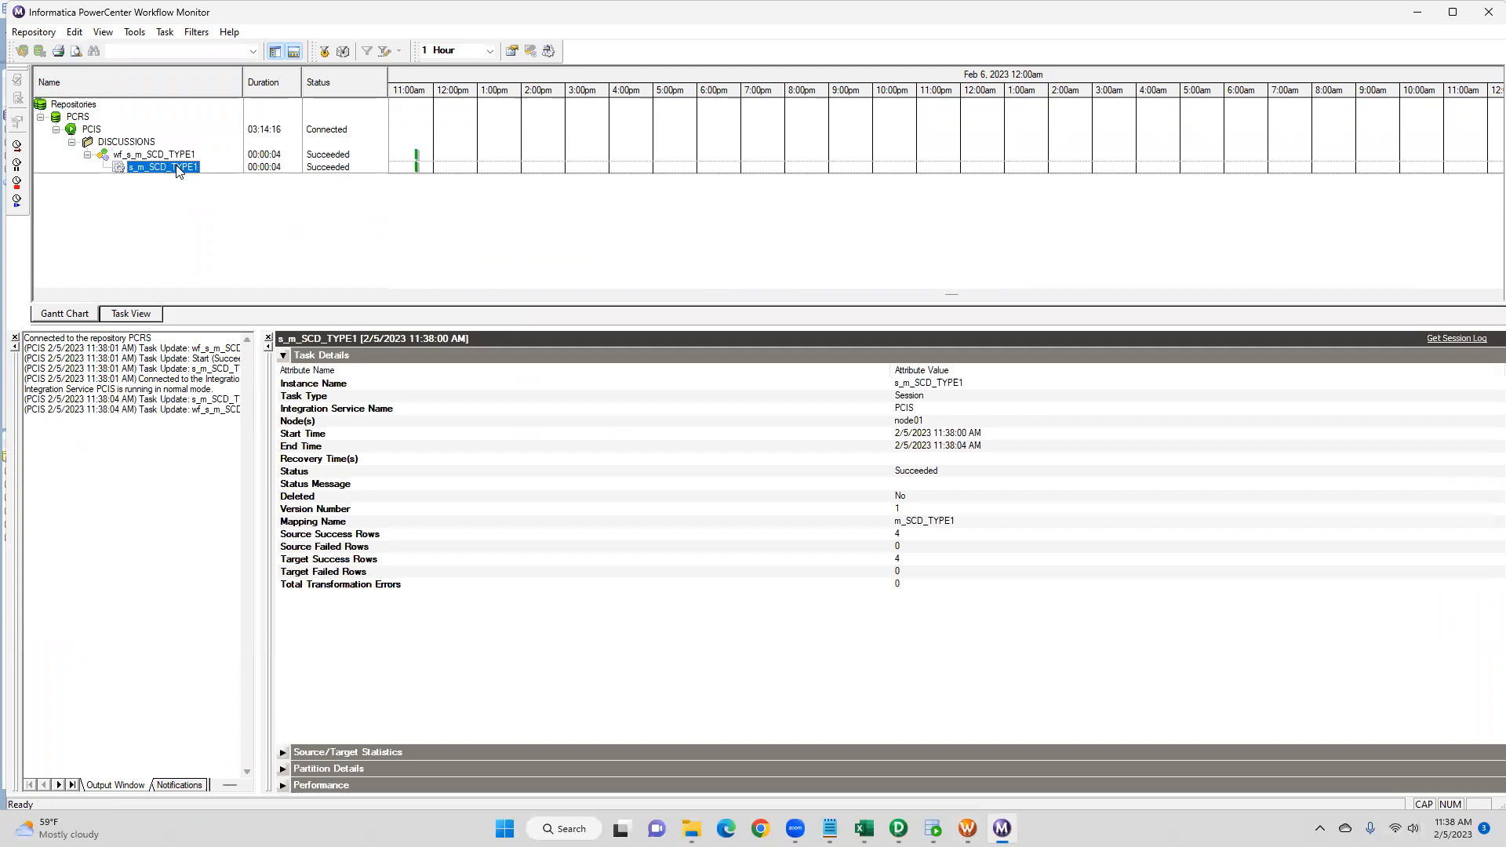
{"action": "left_click", "coordinate": [283, 355]}
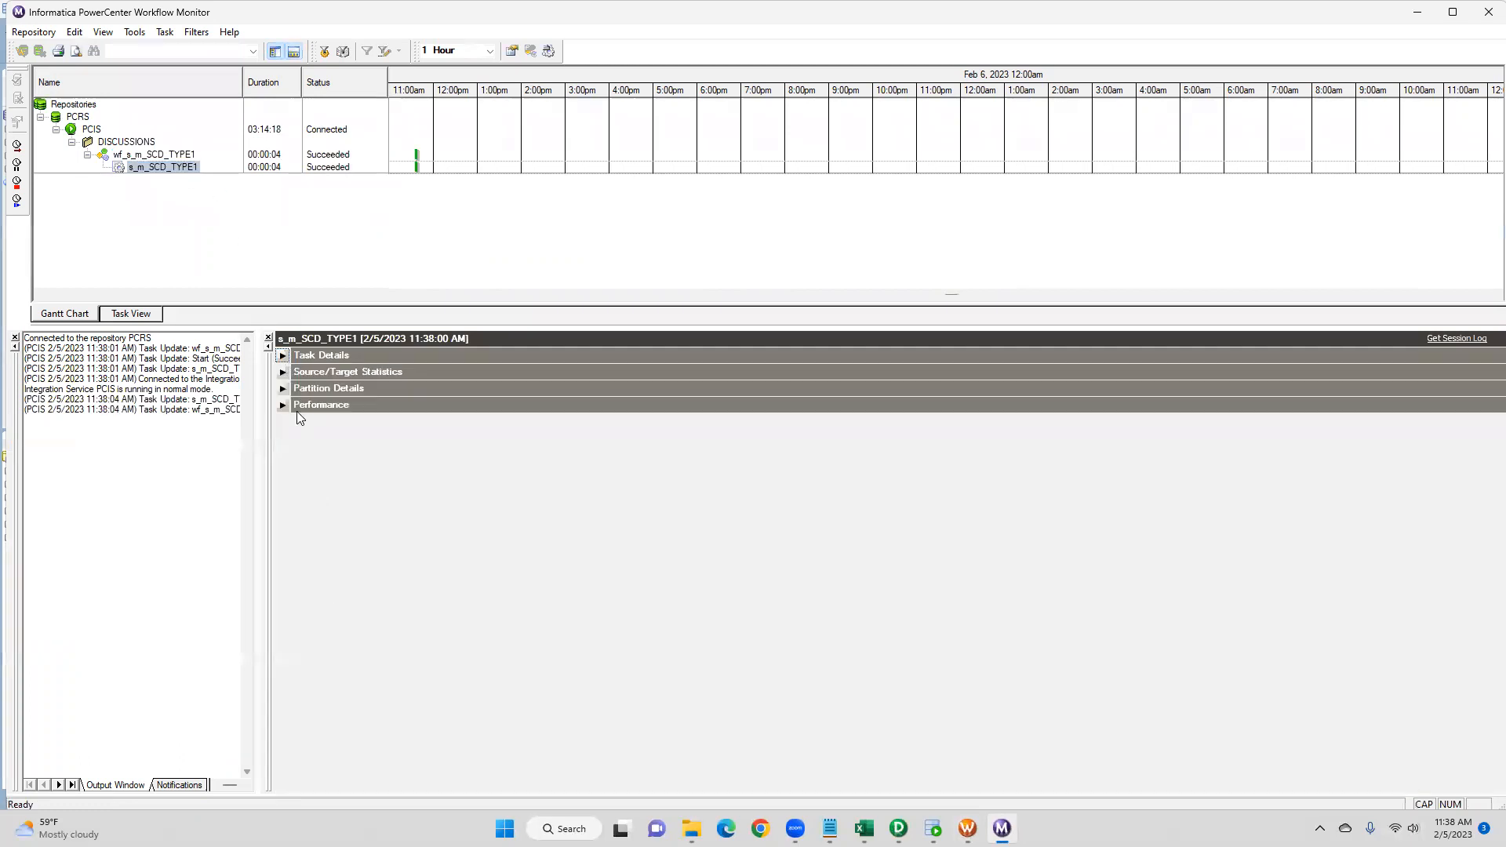
{"action": "left_click", "coordinate": [283, 372]}
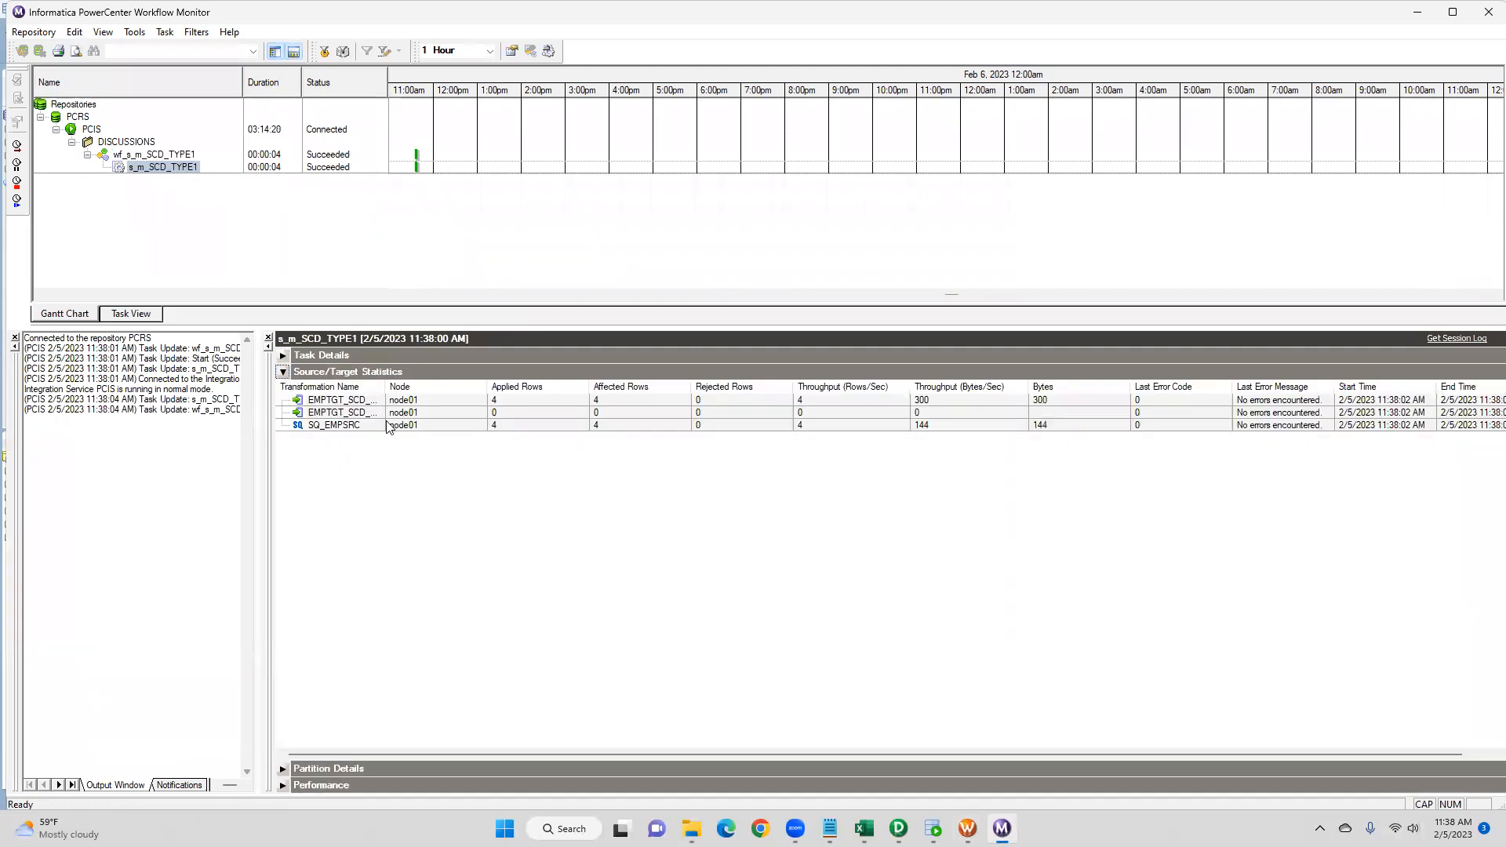
{"action": "left_click", "coordinate": [404, 400]}
{"action": "left_click_drag", "start_coordinate": [487, 387], "coordinate": [543, 395]}
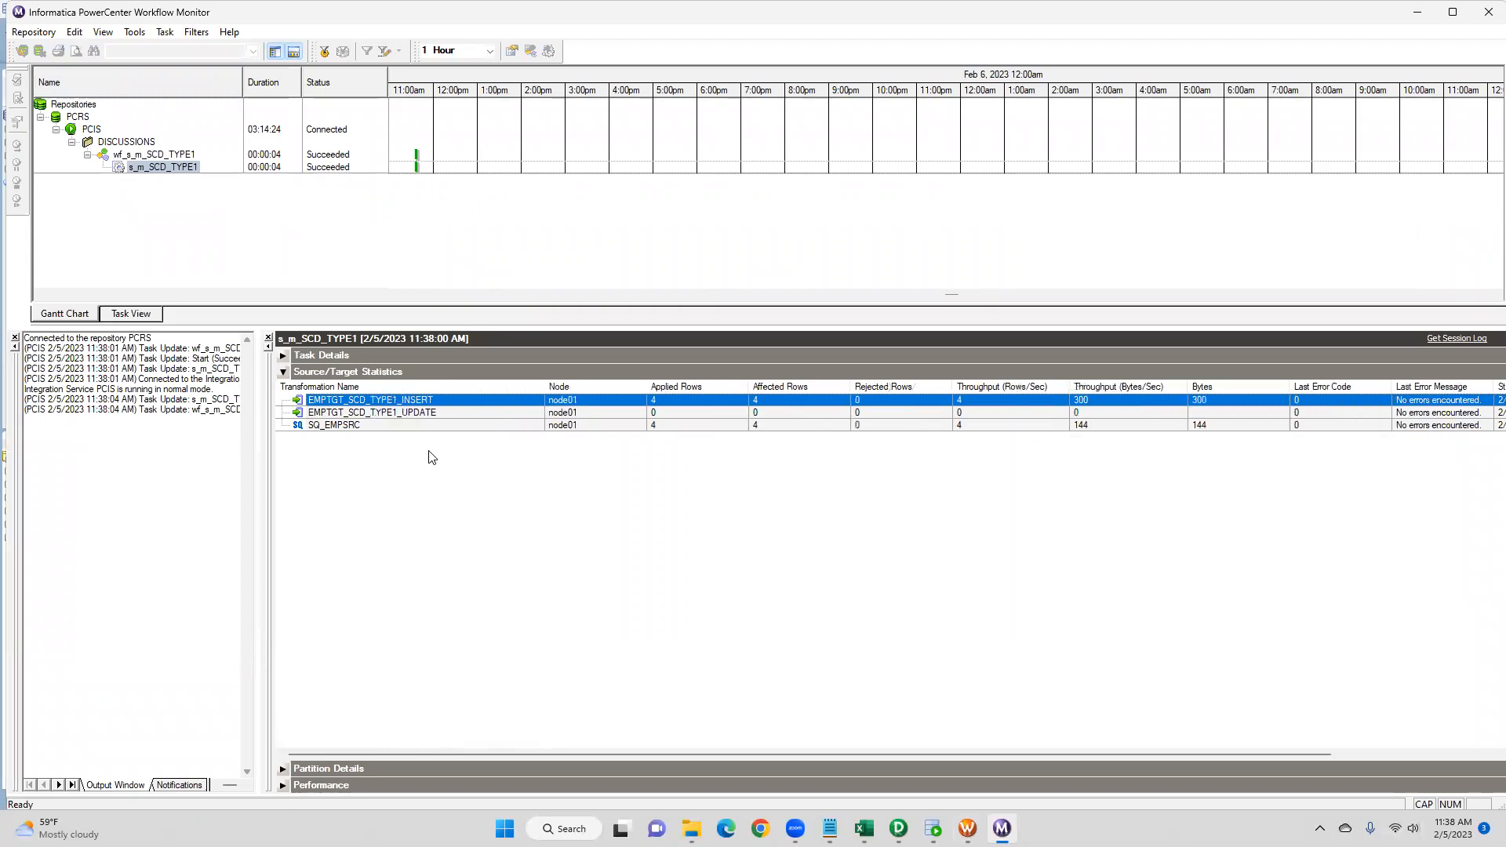
{"action": "left_click", "coordinate": [392, 425]}
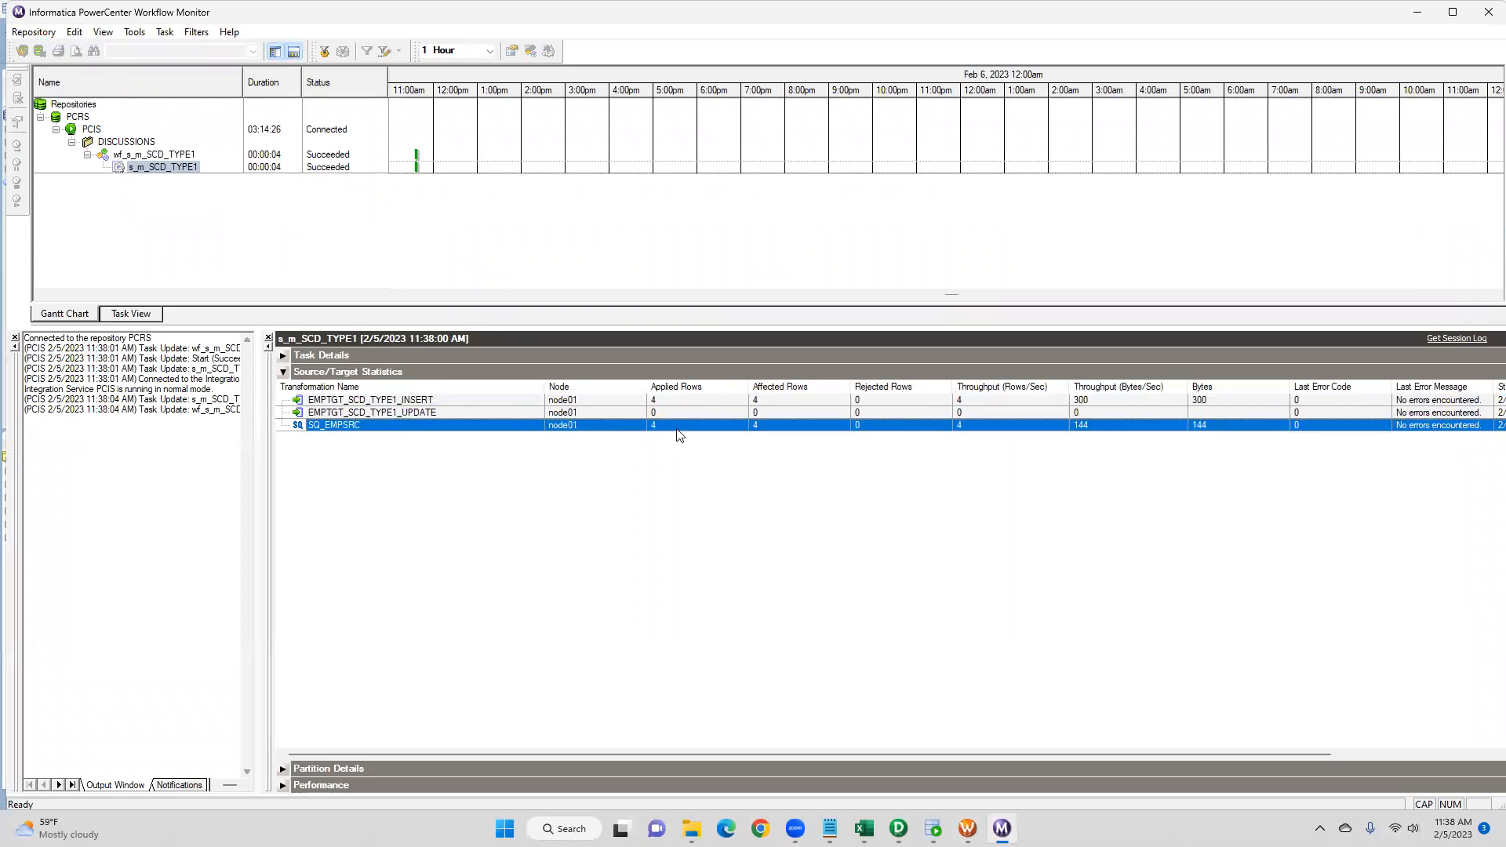
{"action": "left_click", "coordinate": [423, 403]}
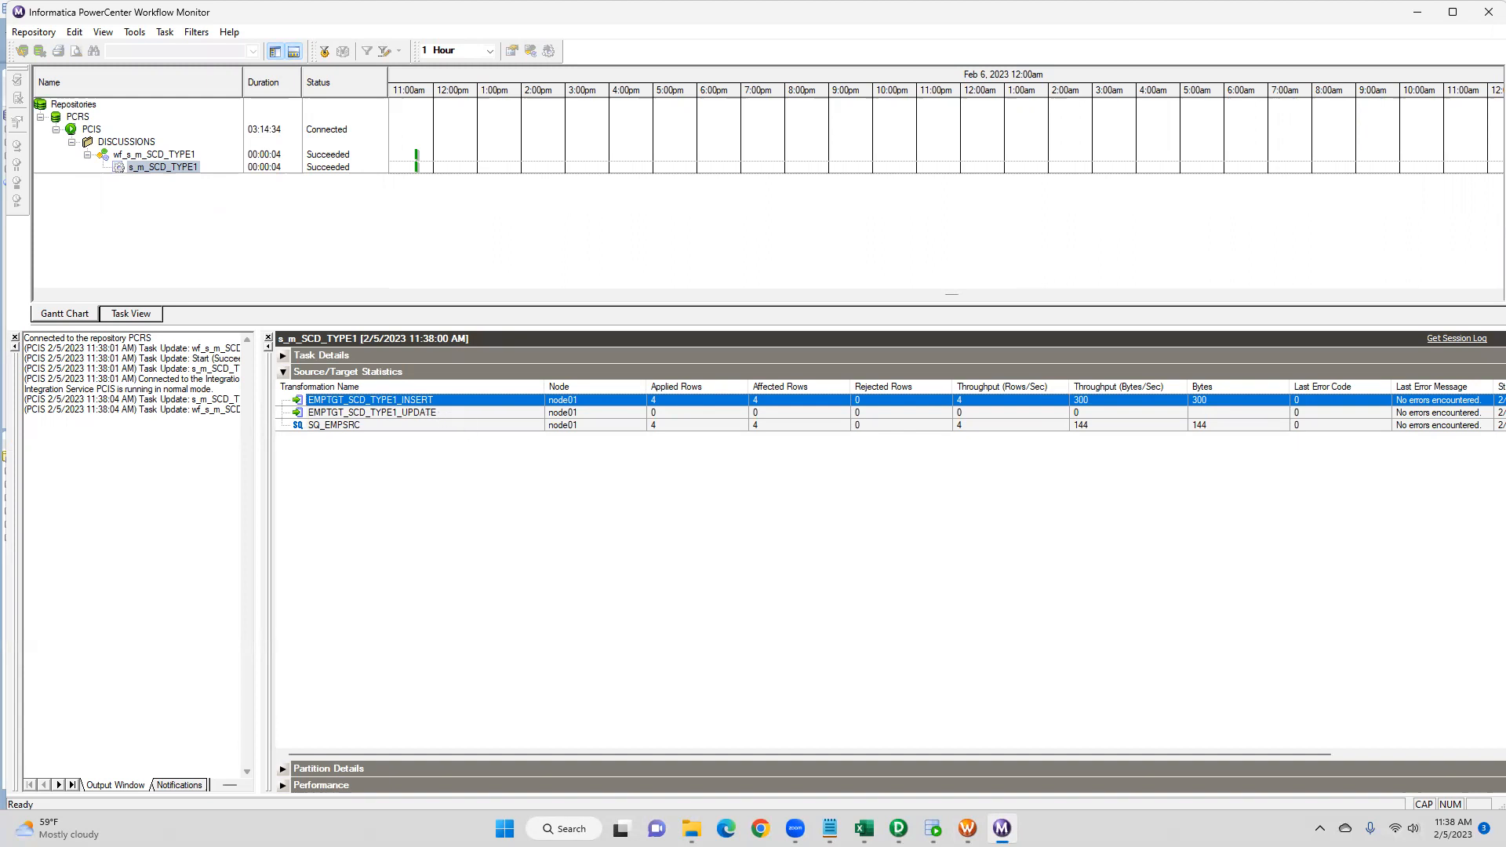
- Snap the EMPSRC Notepad window to the right half and rerun the EMPTGT_SCD_TYPE1 query
{"action": "left_click", "coordinate": [932, 828]}
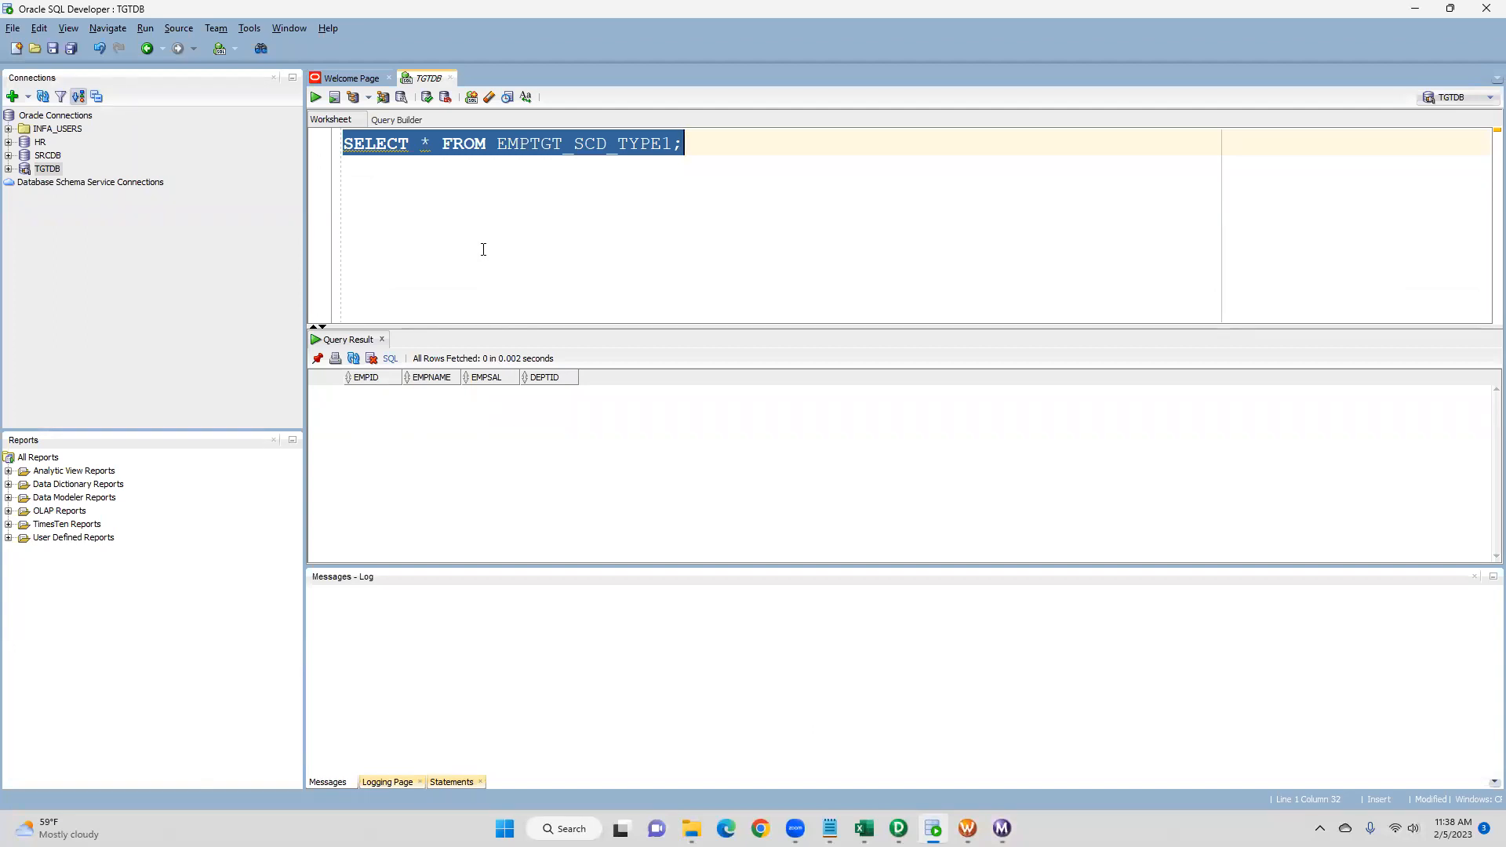
{"action": "mouse_move", "coordinate": [829, 828]}
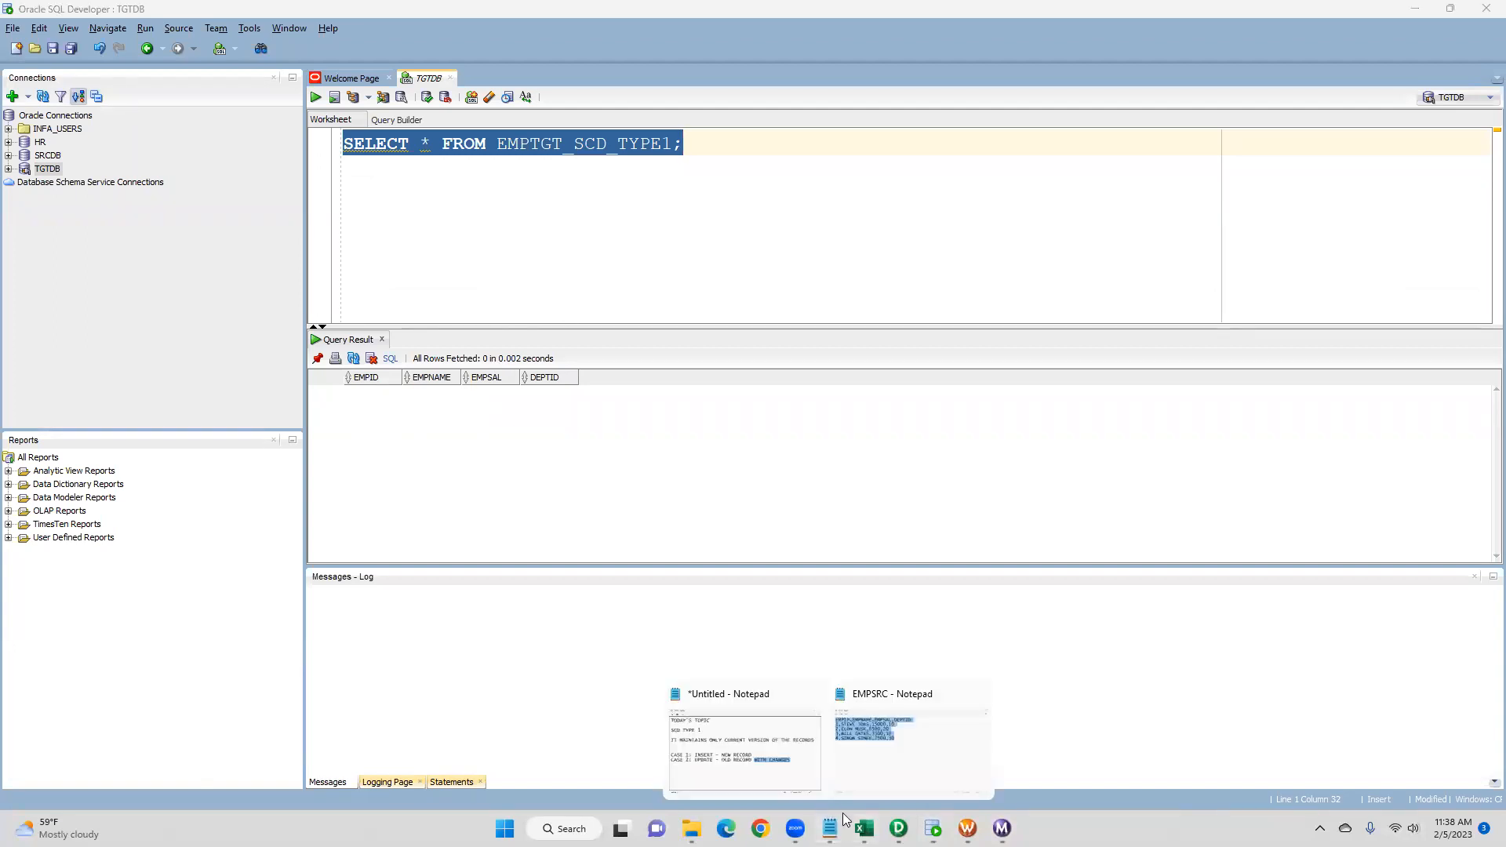
{"action": "left_click", "coordinate": [902, 737]}
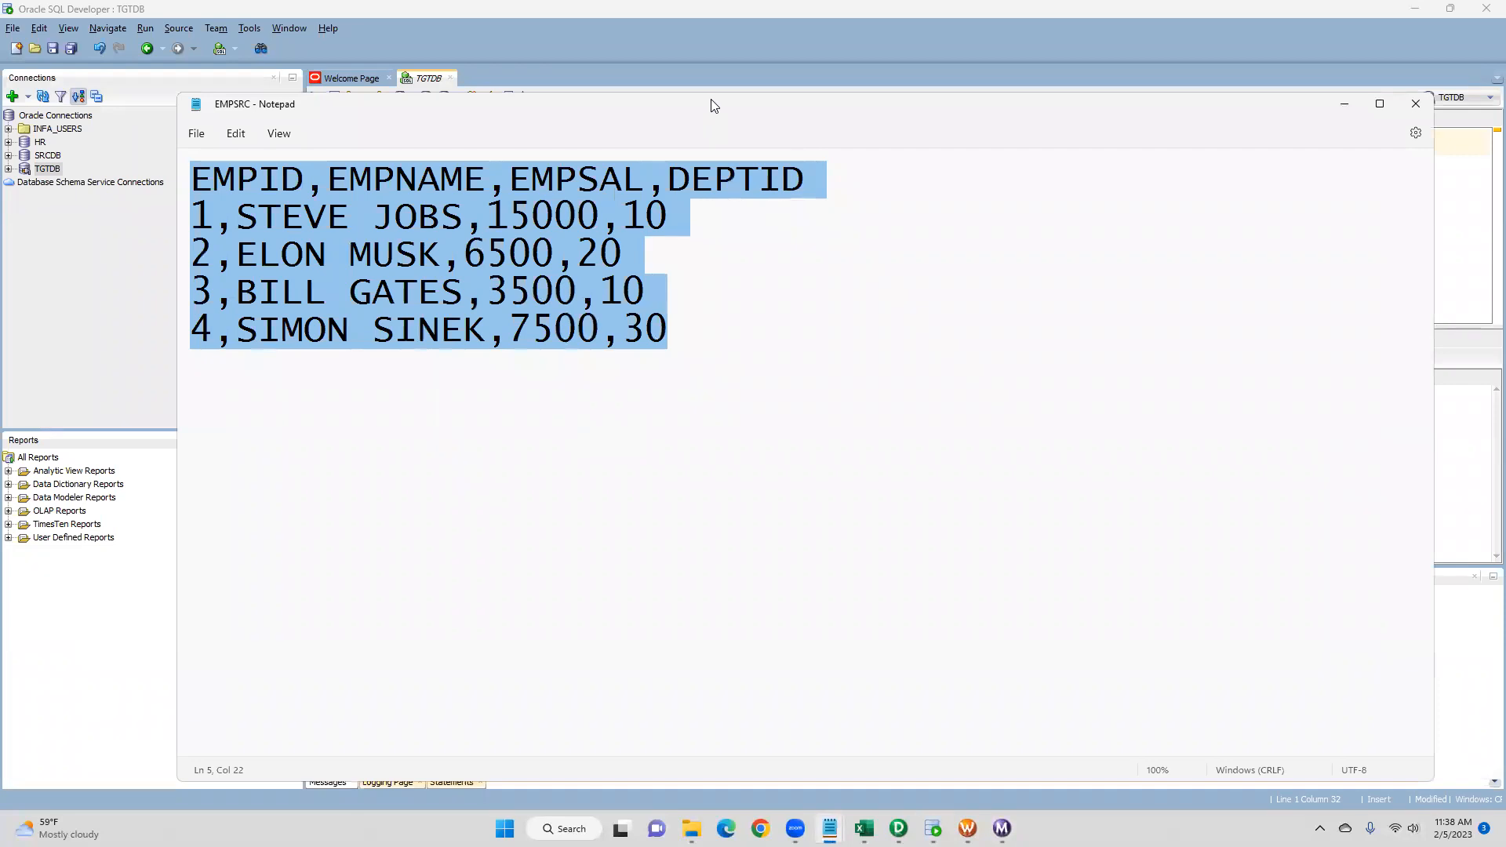
{"action": "key", "text": "super+Right"}
{"action": "left_click", "coordinate": [307, 130]}
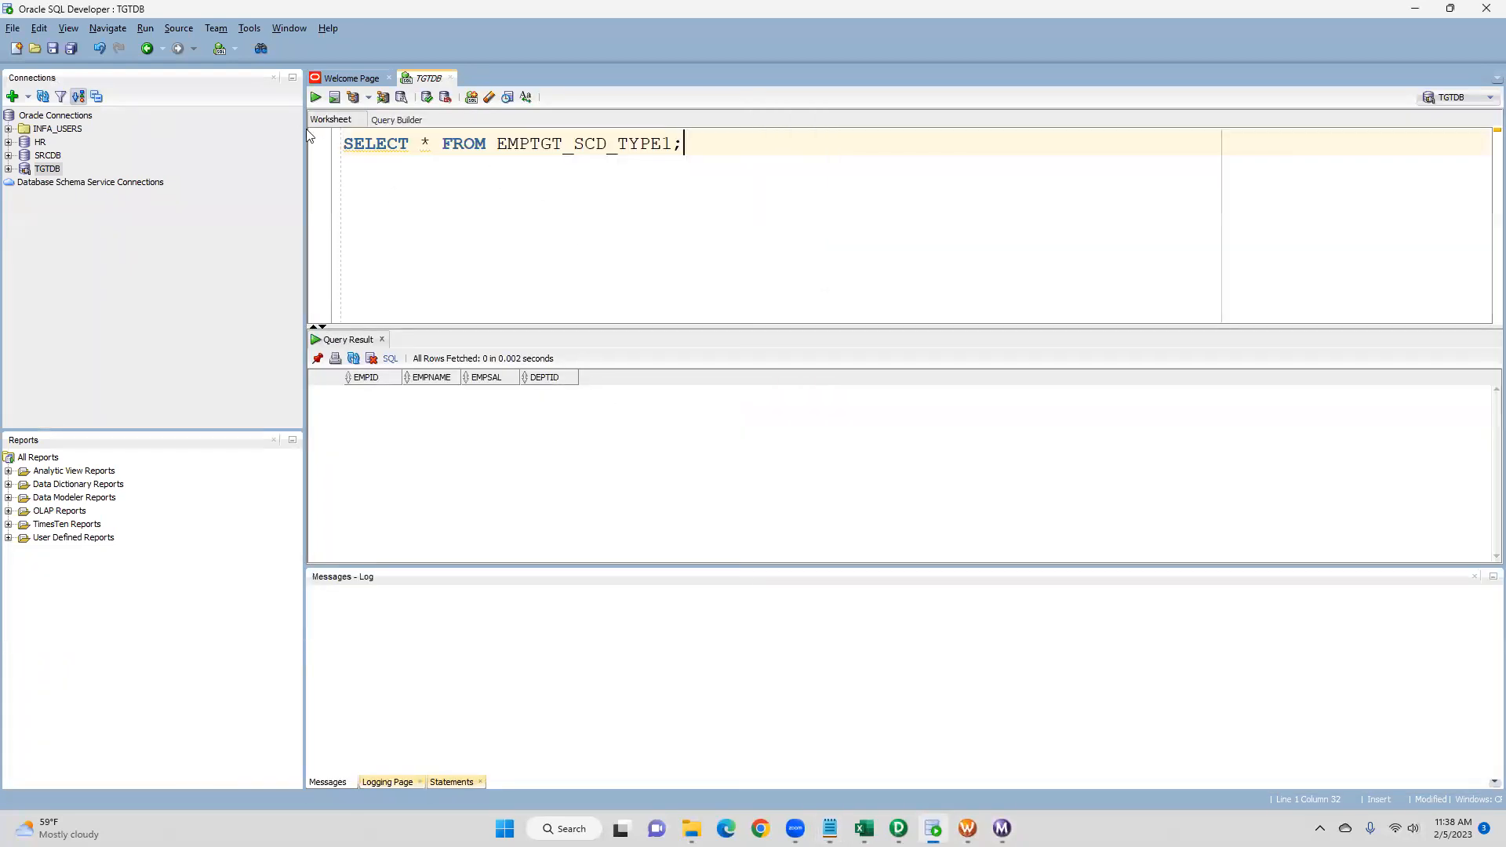
{"action": "left_click", "coordinate": [316, 97]}
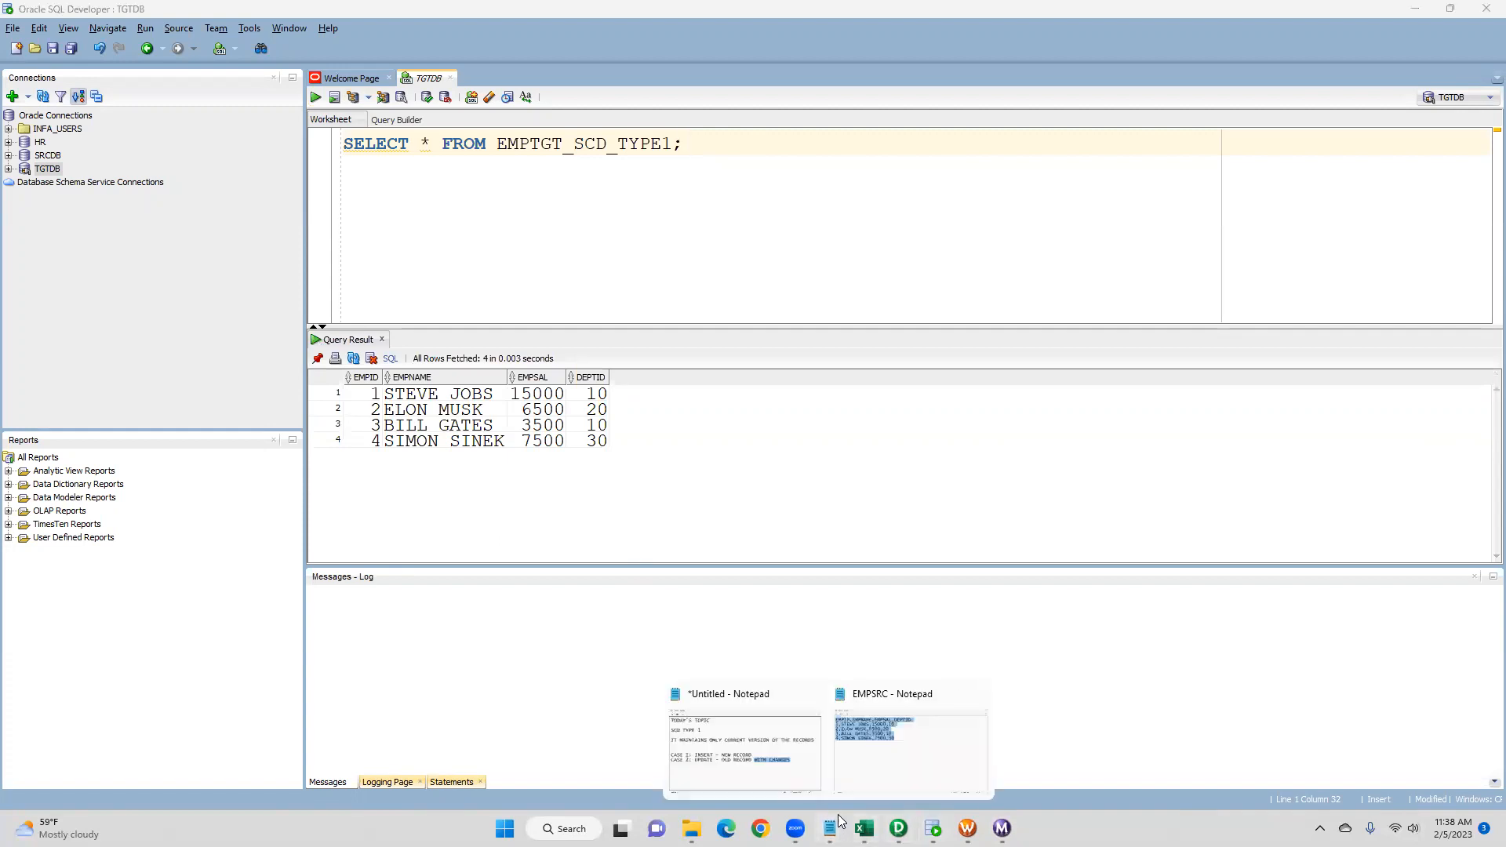
- Delete the surname JOBS from the first employee record in the EMPSRC file
{"action": "left_click", "coordinate": [894, 734]}
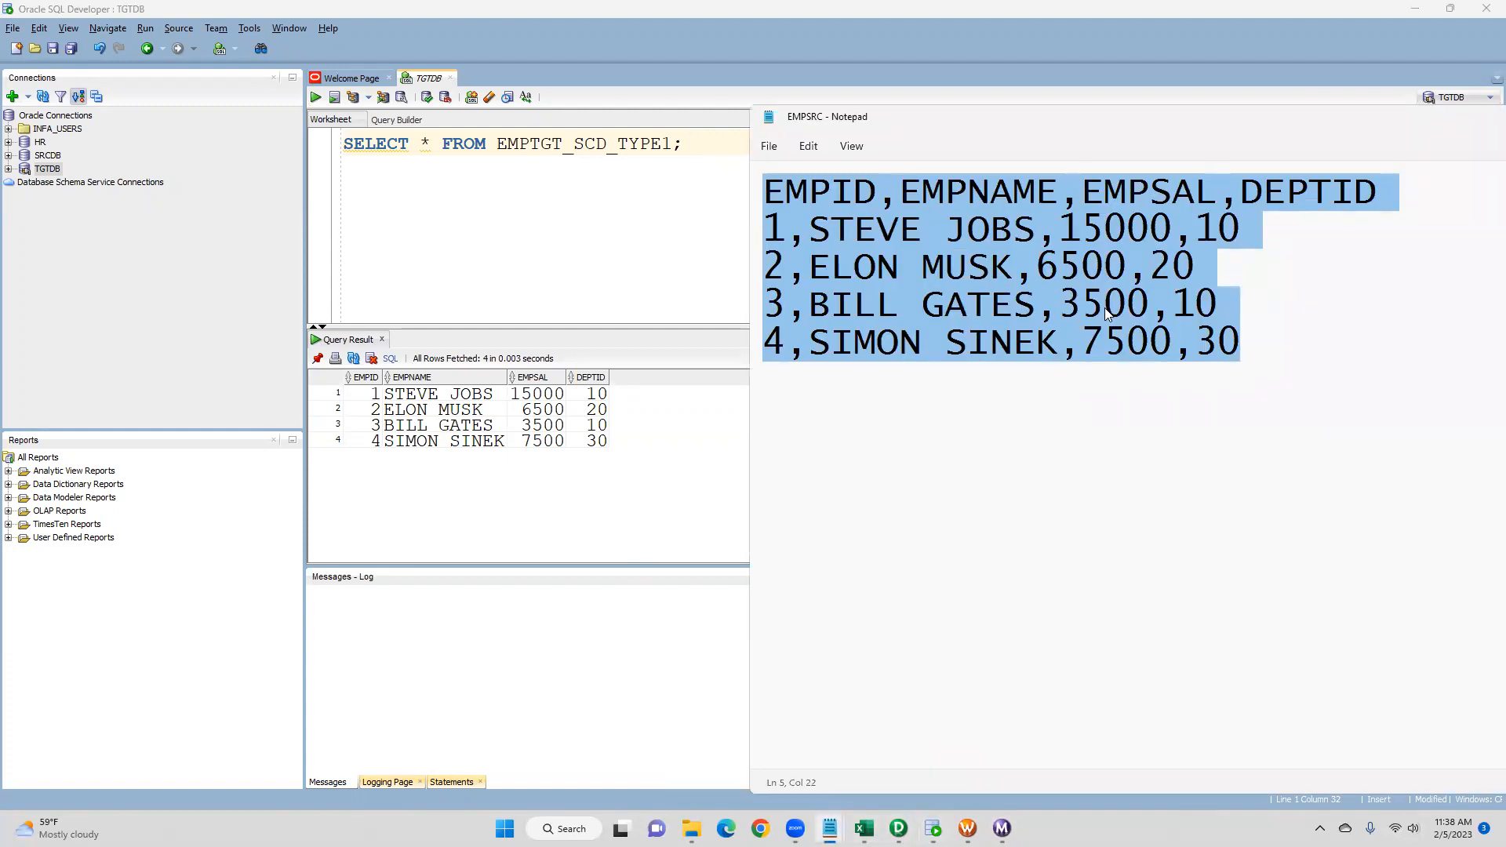
{"action": "left_click", "coordinate": [922, 342]}
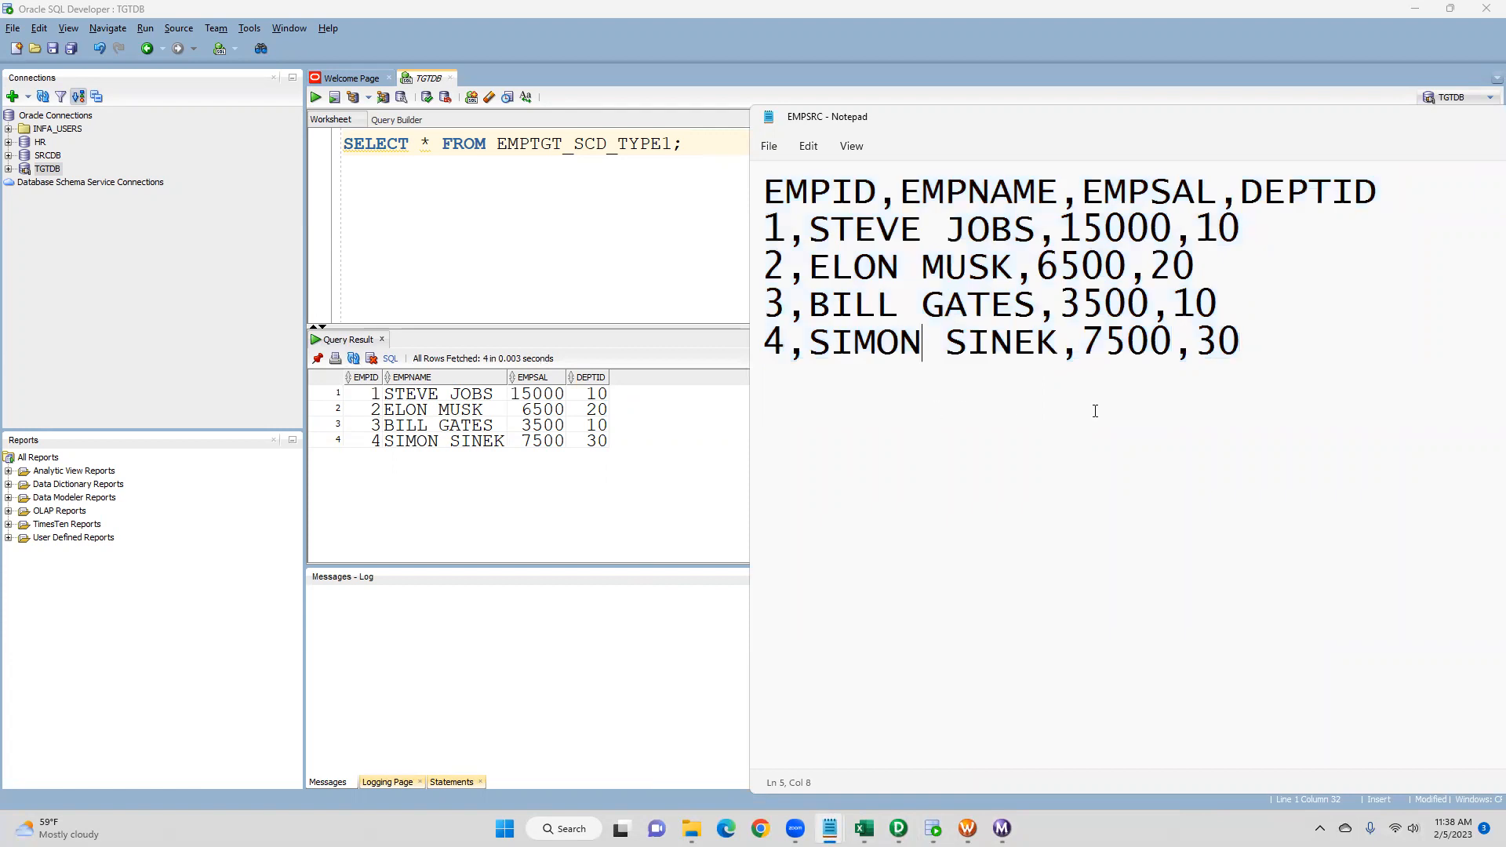
{"action": "left_click_drag", "start_coordinate": [1291, 335], "coordinate": [714, 183]}
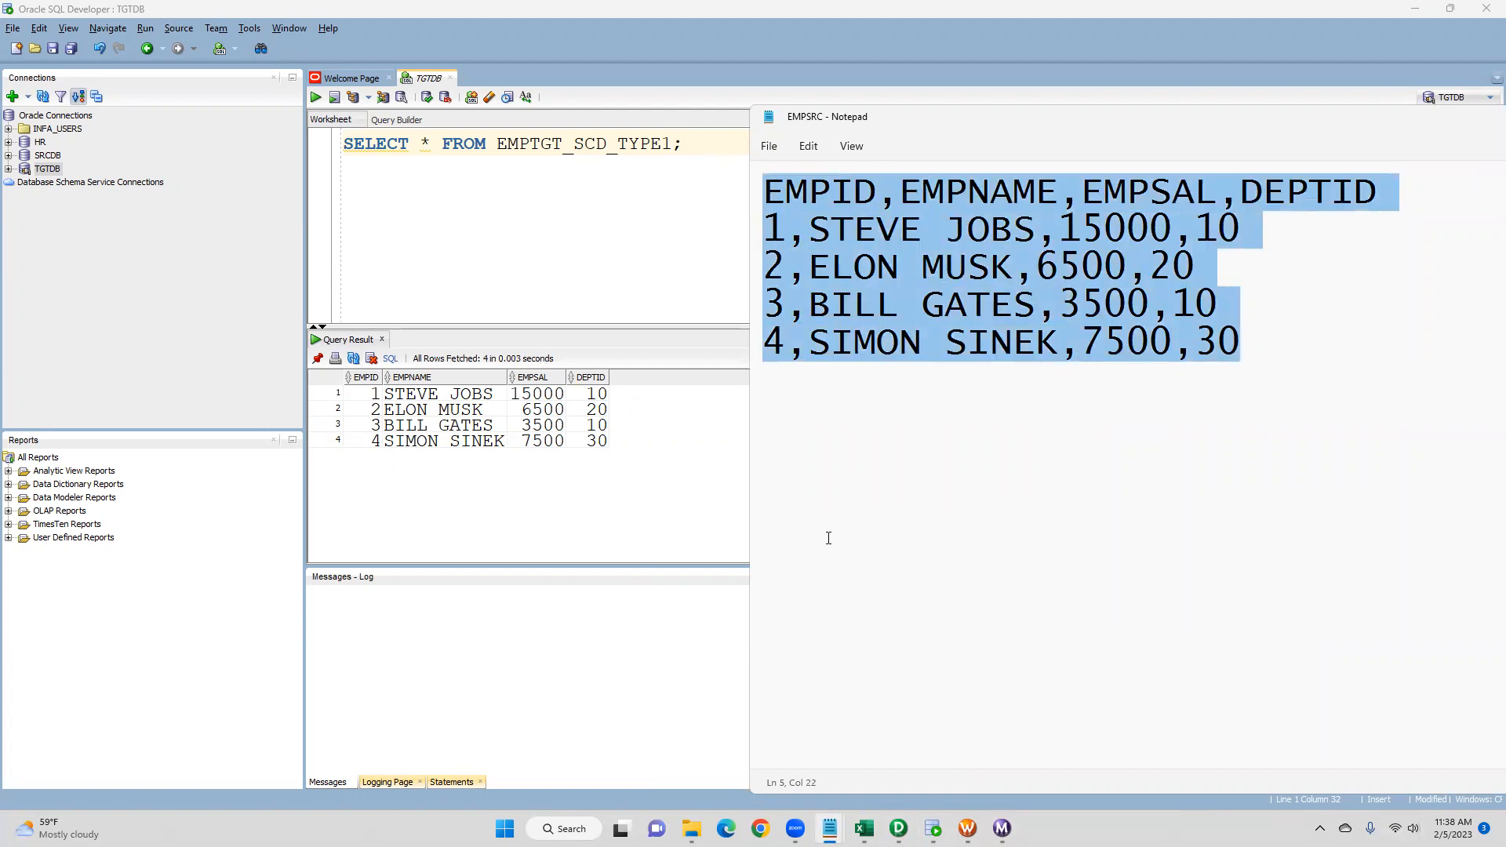
{"action": "left_click", "coordinate": [928, 527]}
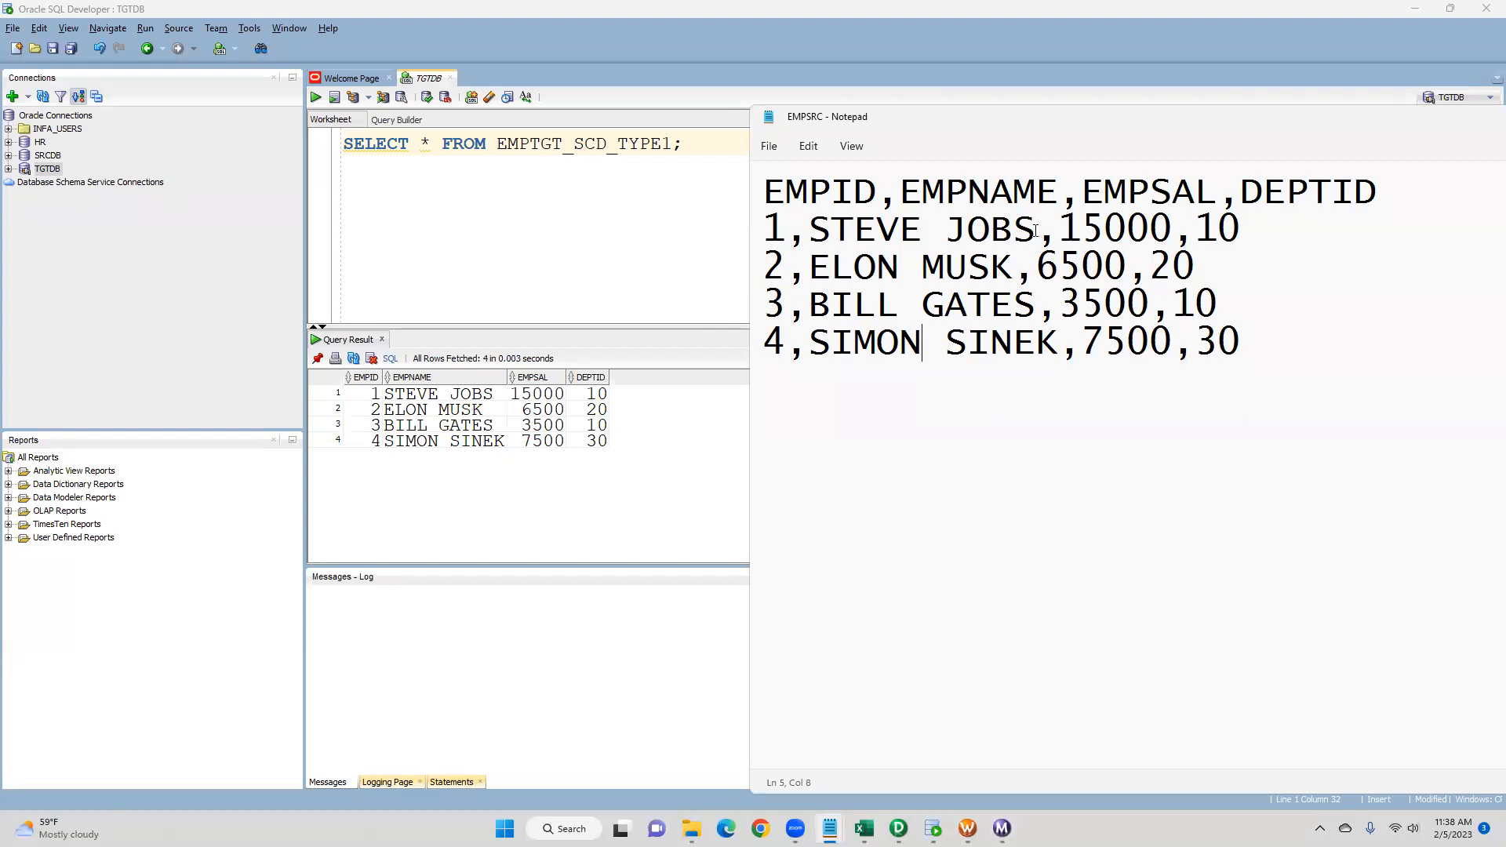
{"action": "left_click_drag", "start_coordinate": [1036, 230], "coordinate": [953, 229]}
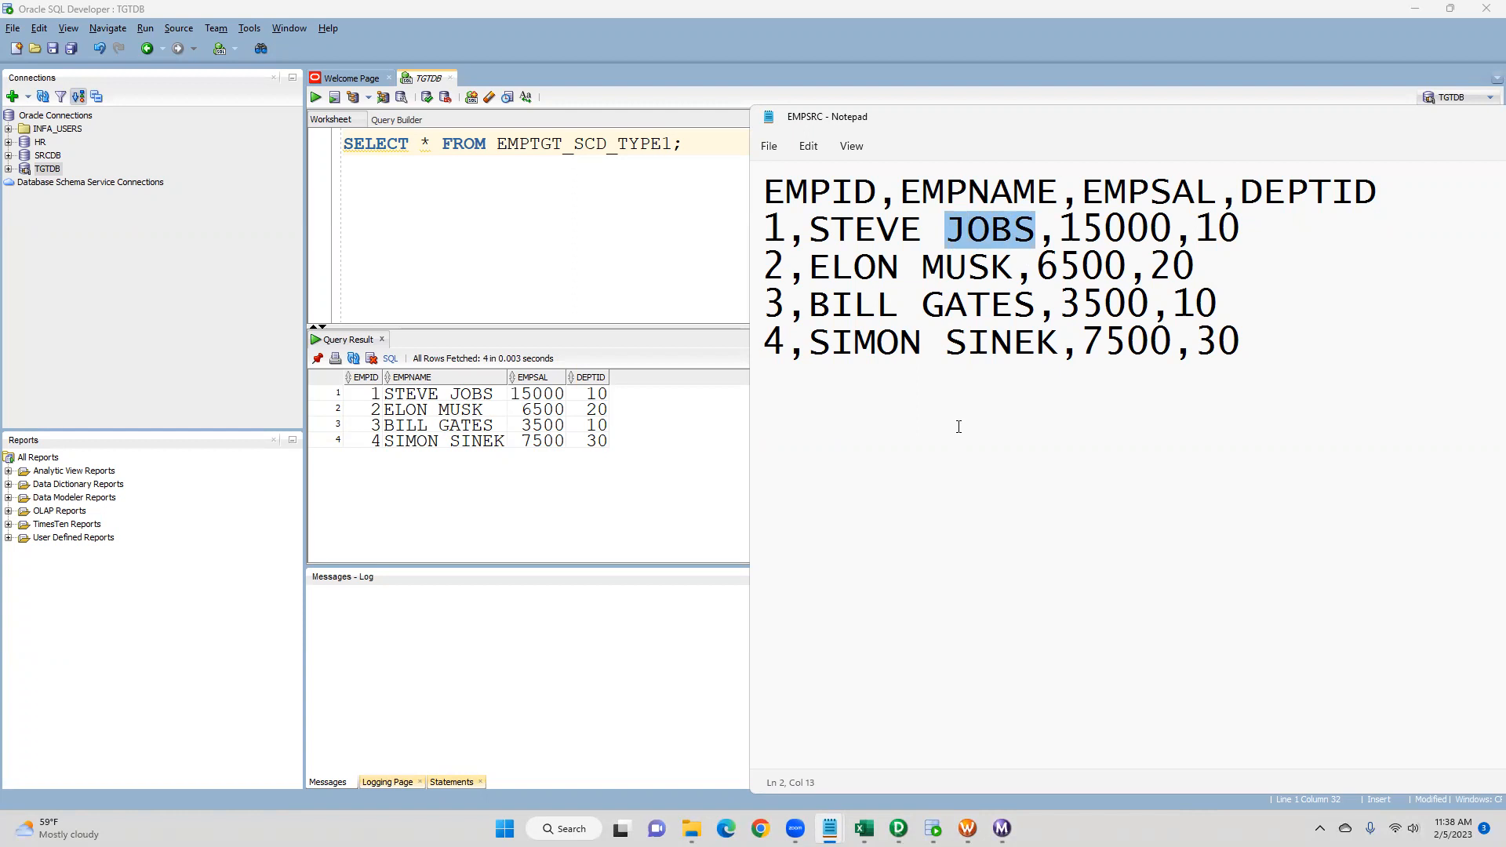
{"action": "key", "text": "BackSpace"}
{"action": "key", "text": "BackSpace"}
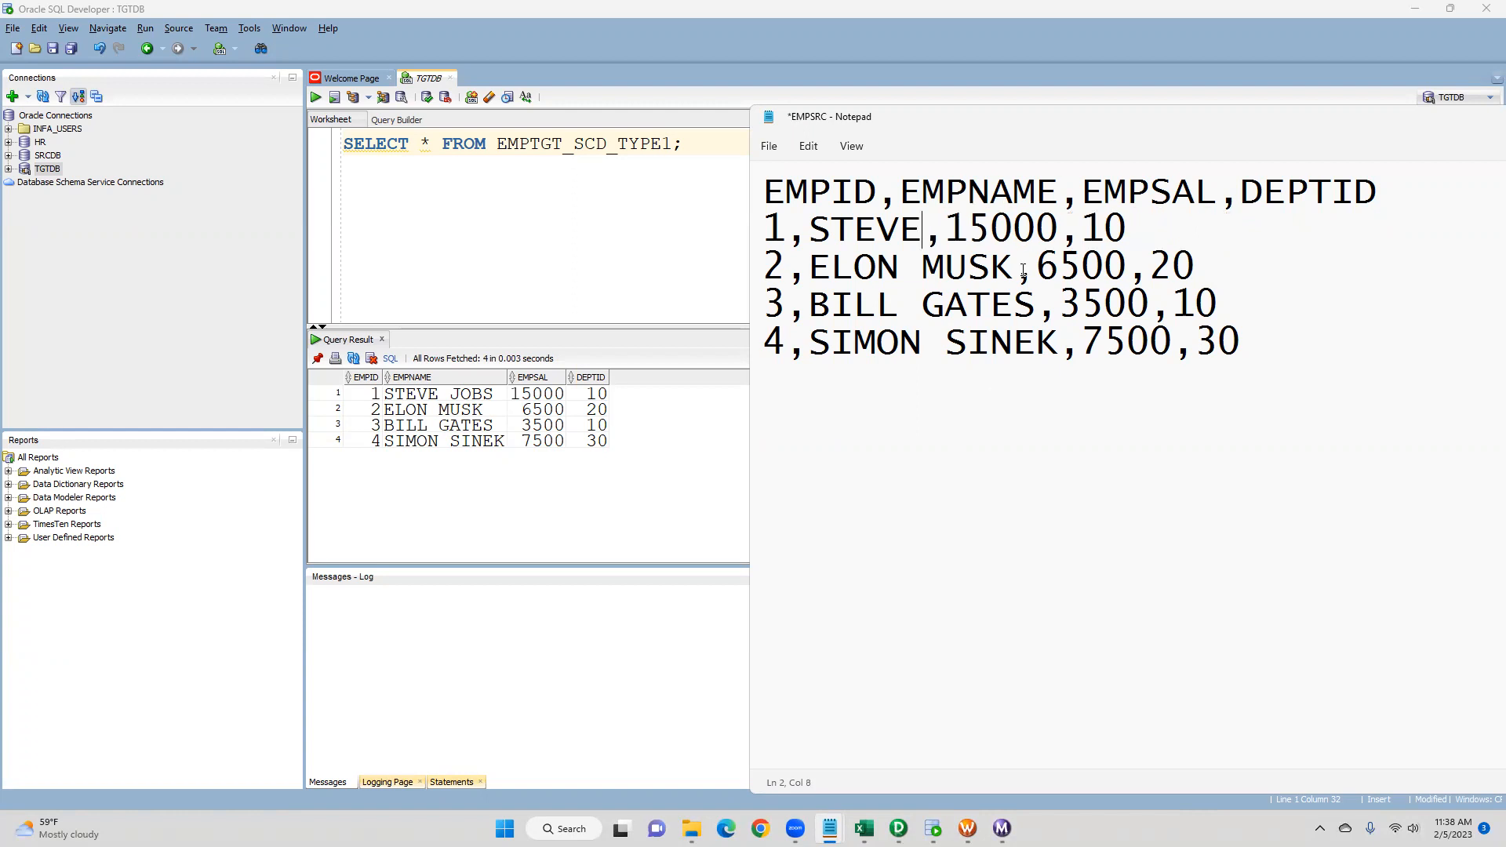
- Change the first employee's salary in EMPSRC to 25000
{"action": "left_click_drag", "start_coordinate": [992, 230], "coordinate": [947, 232]}
{"action": "key", "text": "BackSpace"}
{"action": "type", "text": "25"}
- Remove the surname GATES from employee 3, set that employee's salary to 7500, and save EMPSRC
{"action": "left_click_drag", "start_coordinate": [1036, 304], "coordinate": [920, 304]}
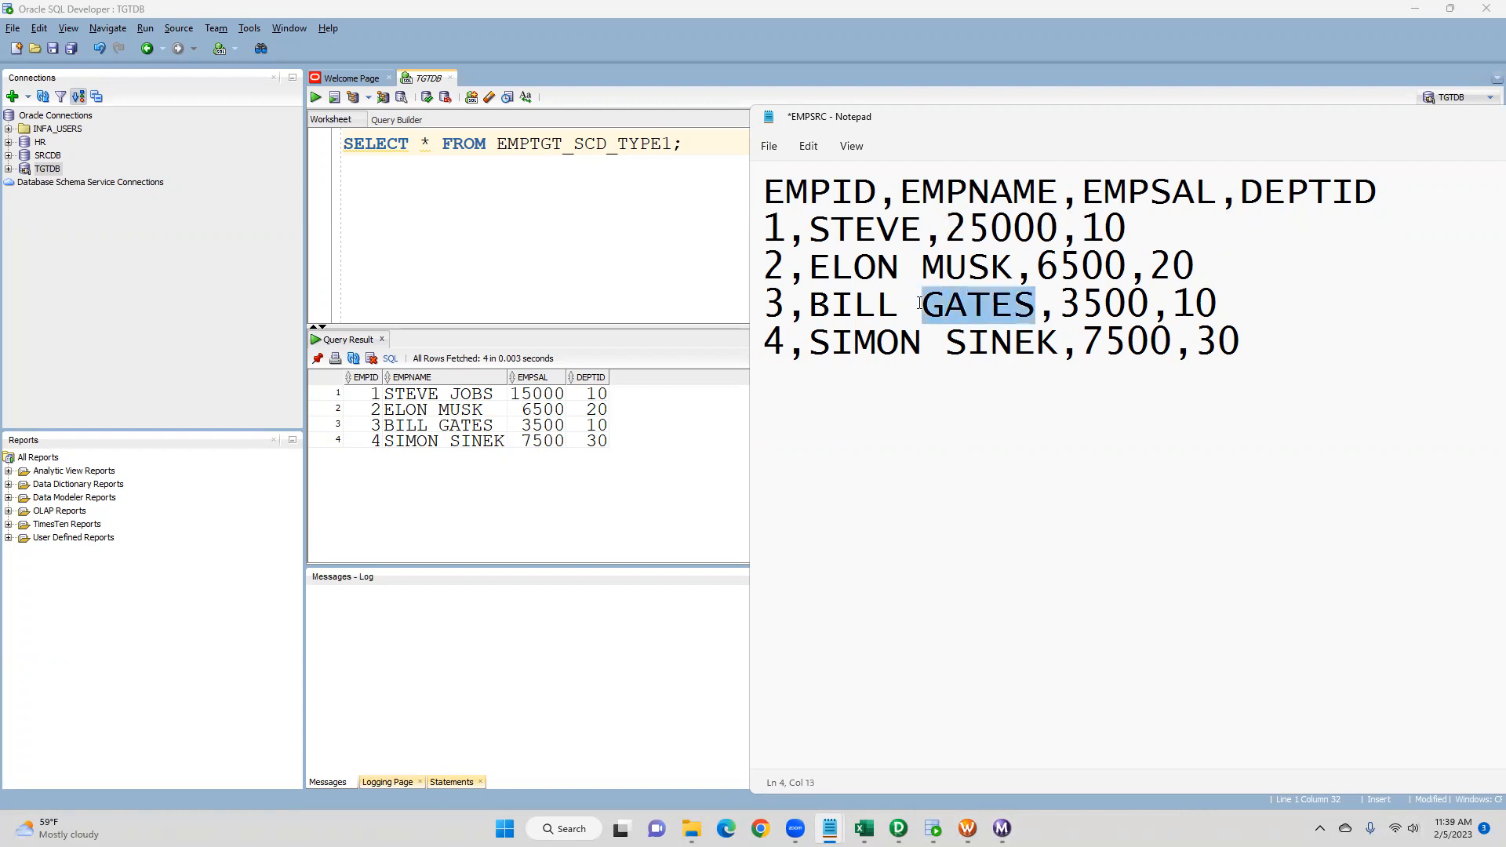
{"action": "key", "text": "BackSpace"}
{"action": "key", "text": "BackSpace"}
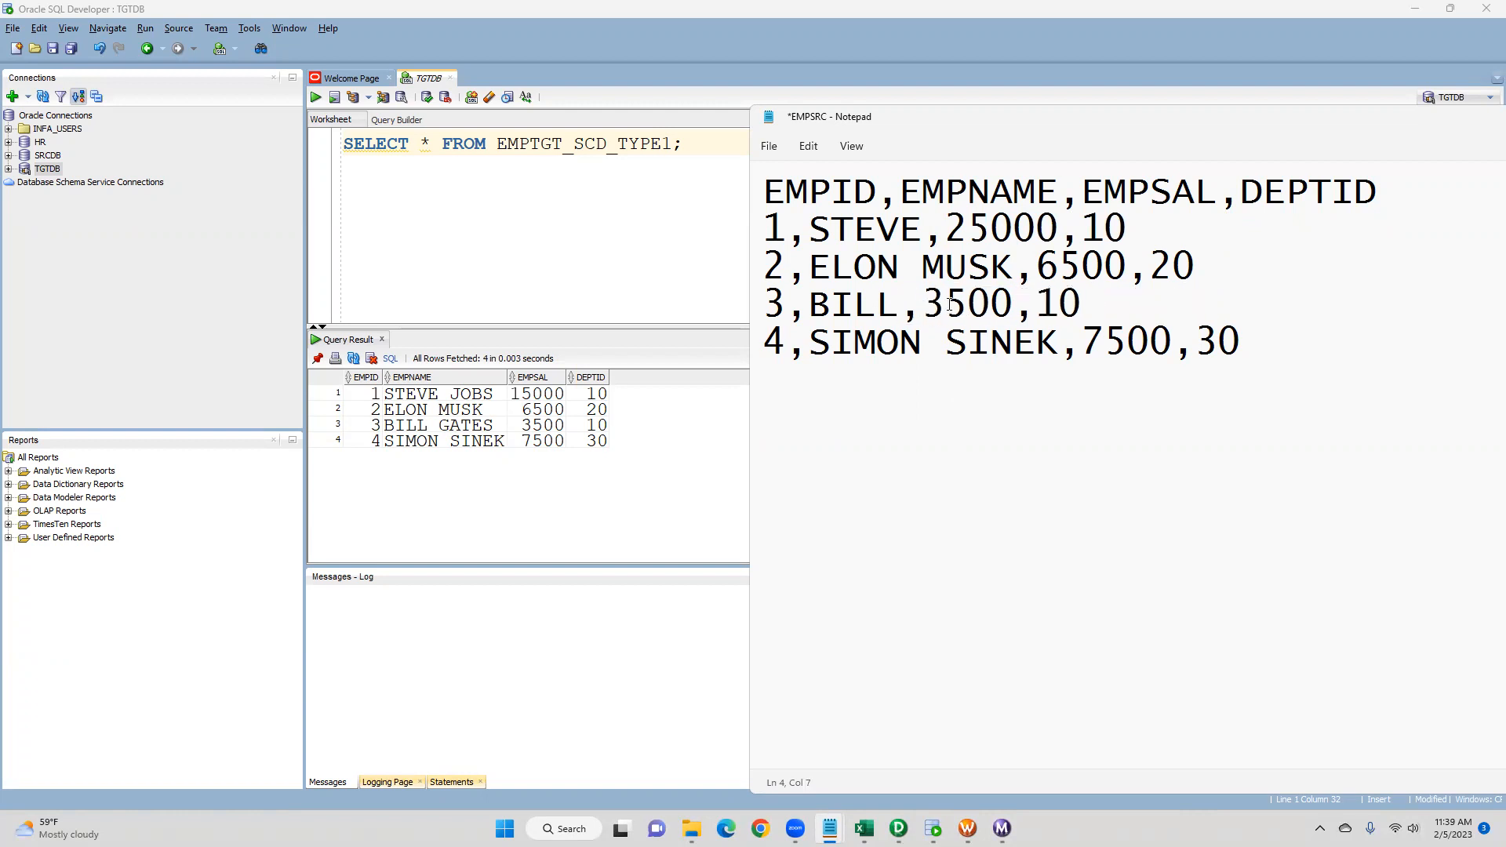
{"action": "left_click_drag", "start_coordinate": [935, 306], "coordinate": [932, 308]}
{"action": "type", "text": "7"}
{"action": "key", "text": "ctrl+s"}
- Minimize Notepad and examine the rows in the EMPTGT_SCD_TYPE1 query result
{"action": "left_click_drag", "start_coordinate": [1368, 126], "coordinate": [1022, 125]}
{"action": "left_click", "coordinate": [1445, 115]}
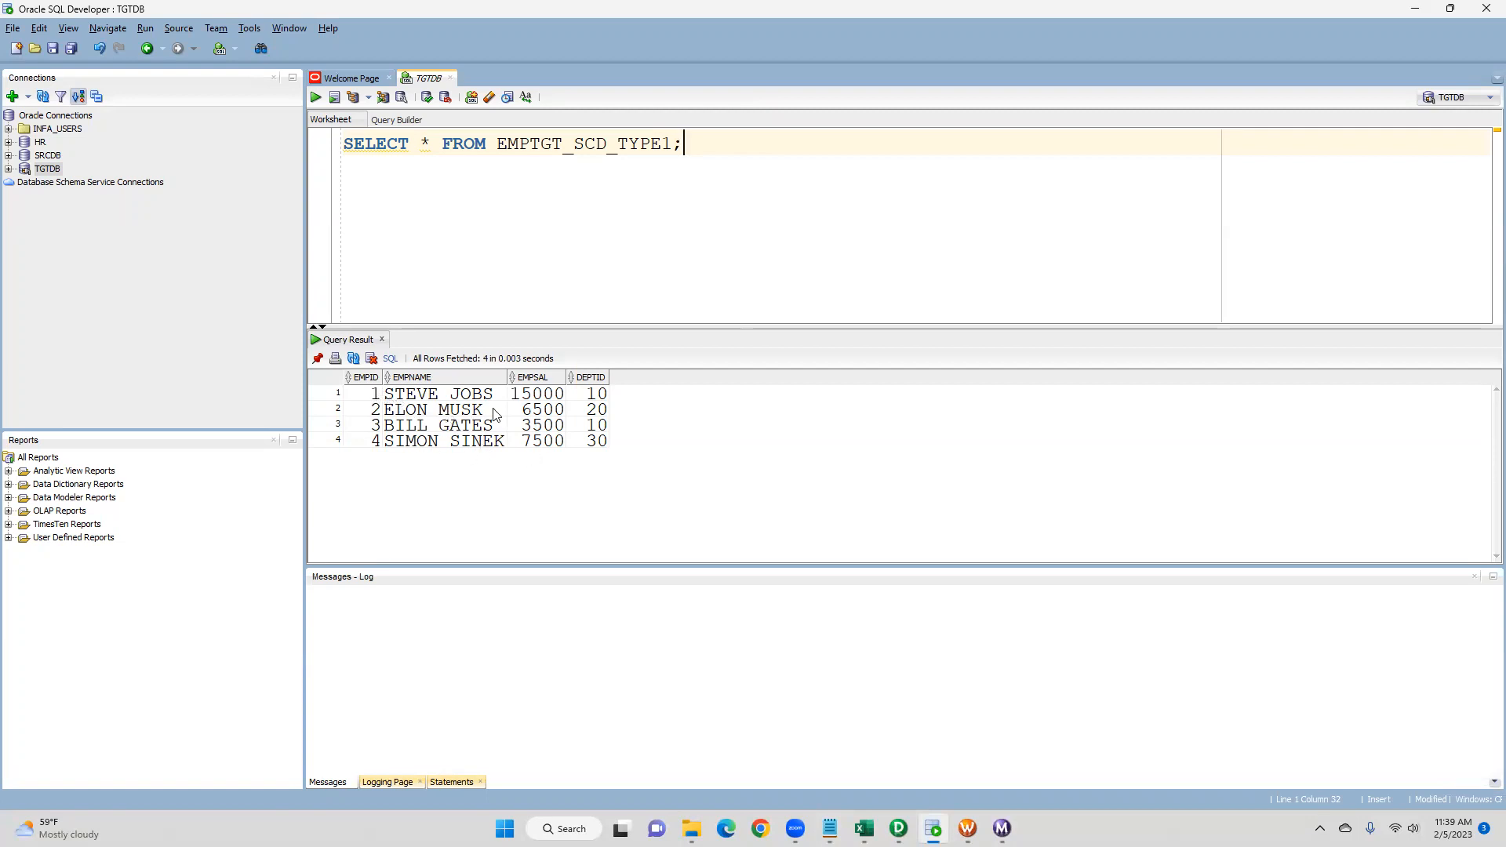
{"action": "left_click", "coordinate": [550, 396]}
{"action": "left_click", "coordinate": [483, 425]}
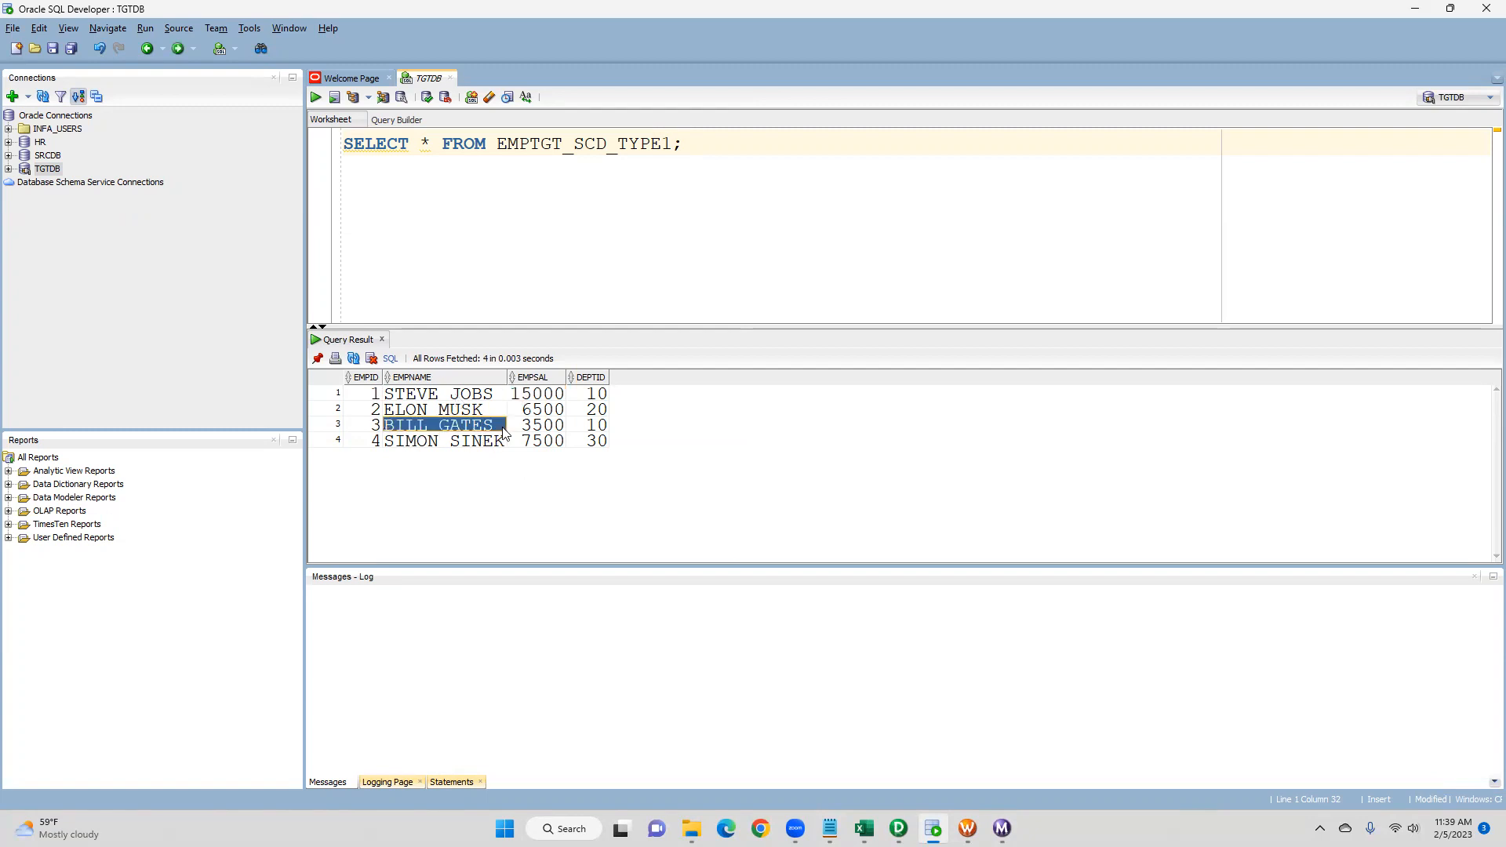
{"action": "left_click", "coordinate": [540, 430]}
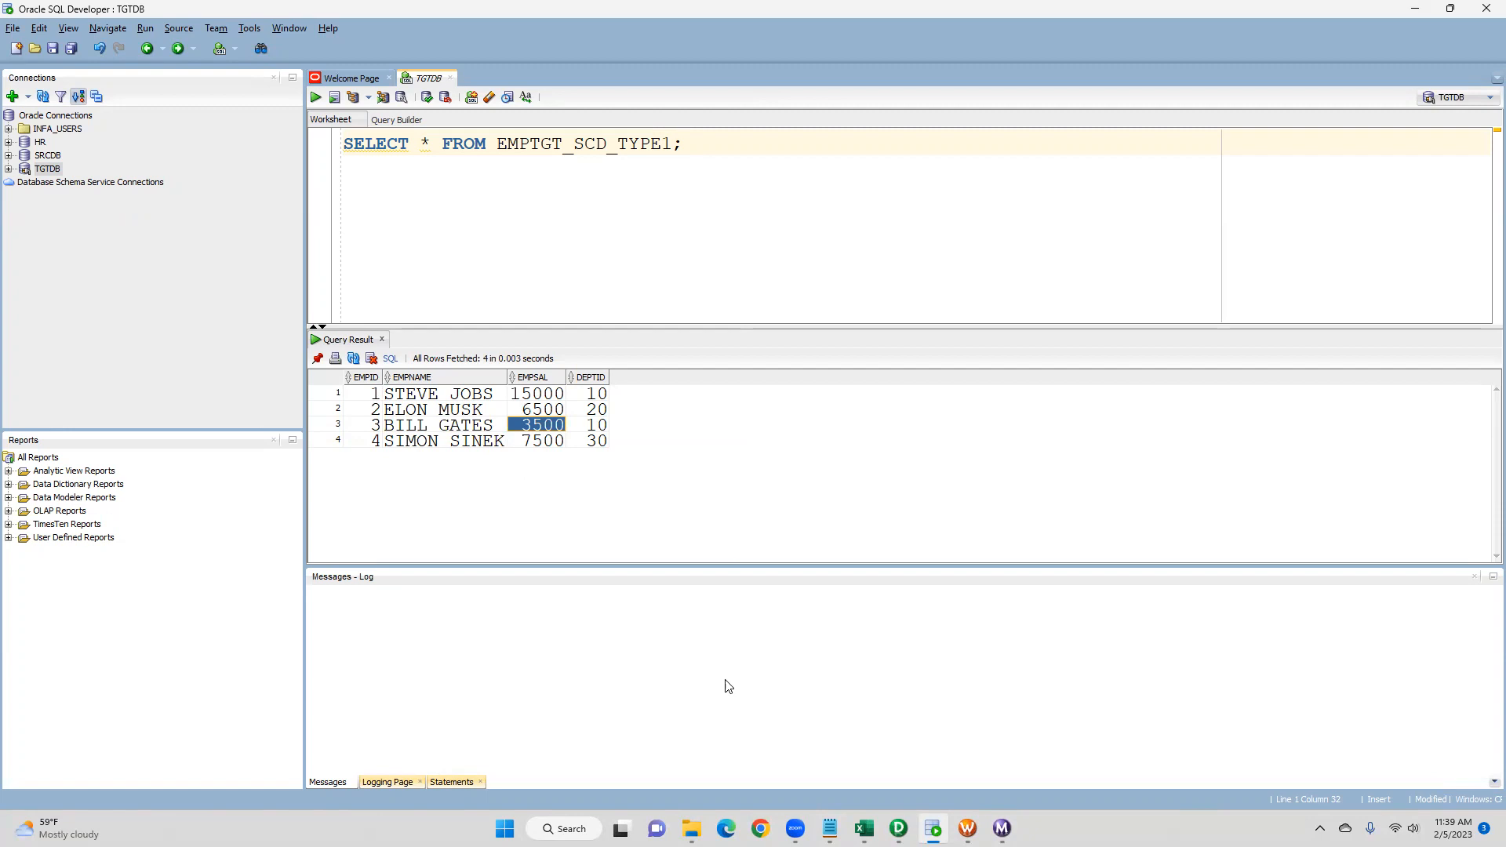
- Reopen the EMPSRC file and highlight the edited values in the first and third records
{"action": "mouse_move", "coordinate": [967, 828]}
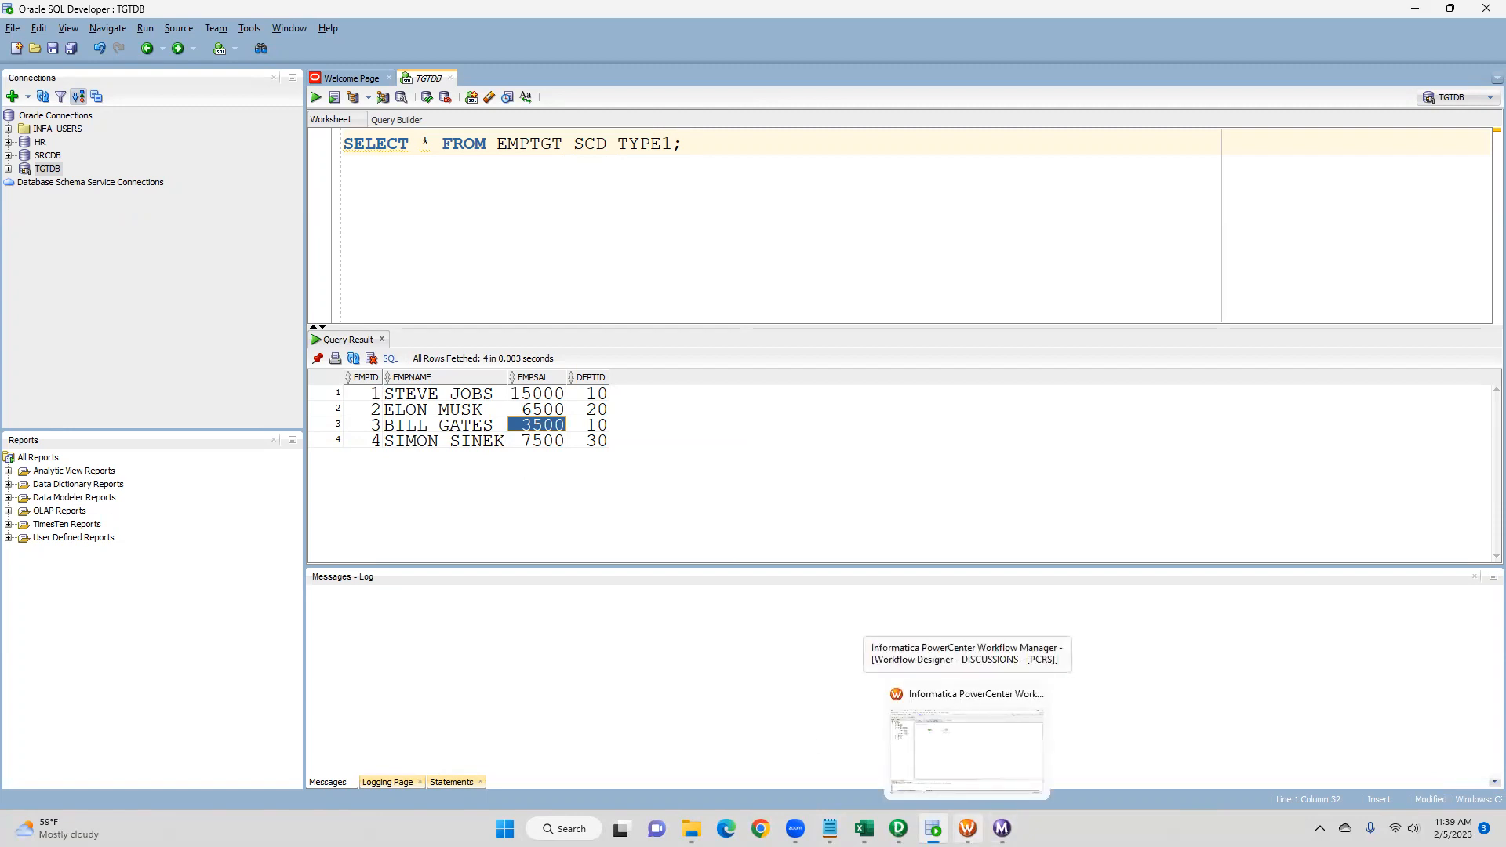
{"action": "left_click", "coordinate": [830, 828]}
{"action": "left_click", "coordinate": [830, 828]}
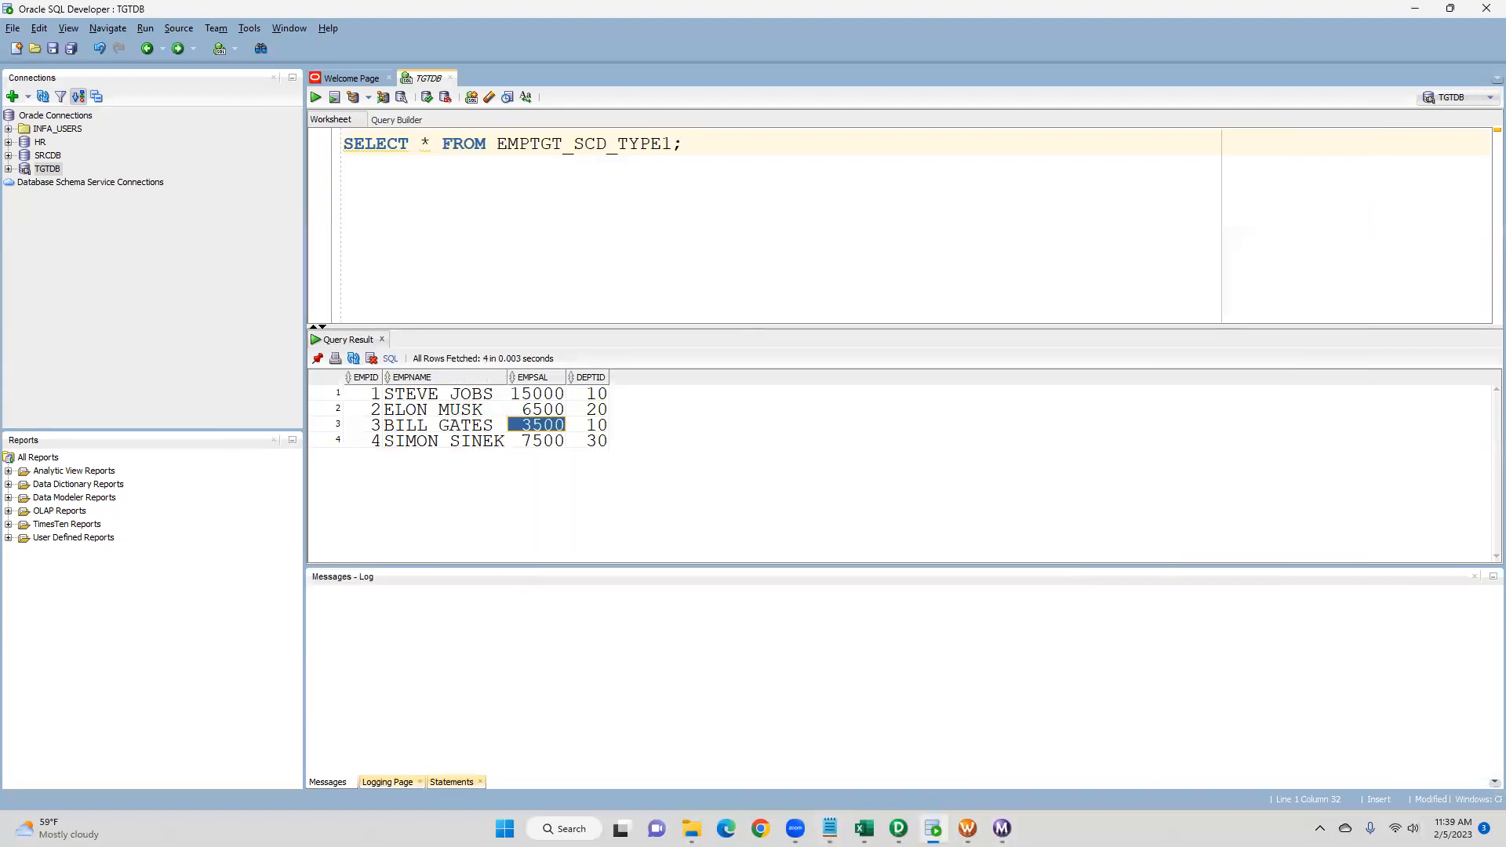
{"action": "left_click", "coordinate": [692, 827]}
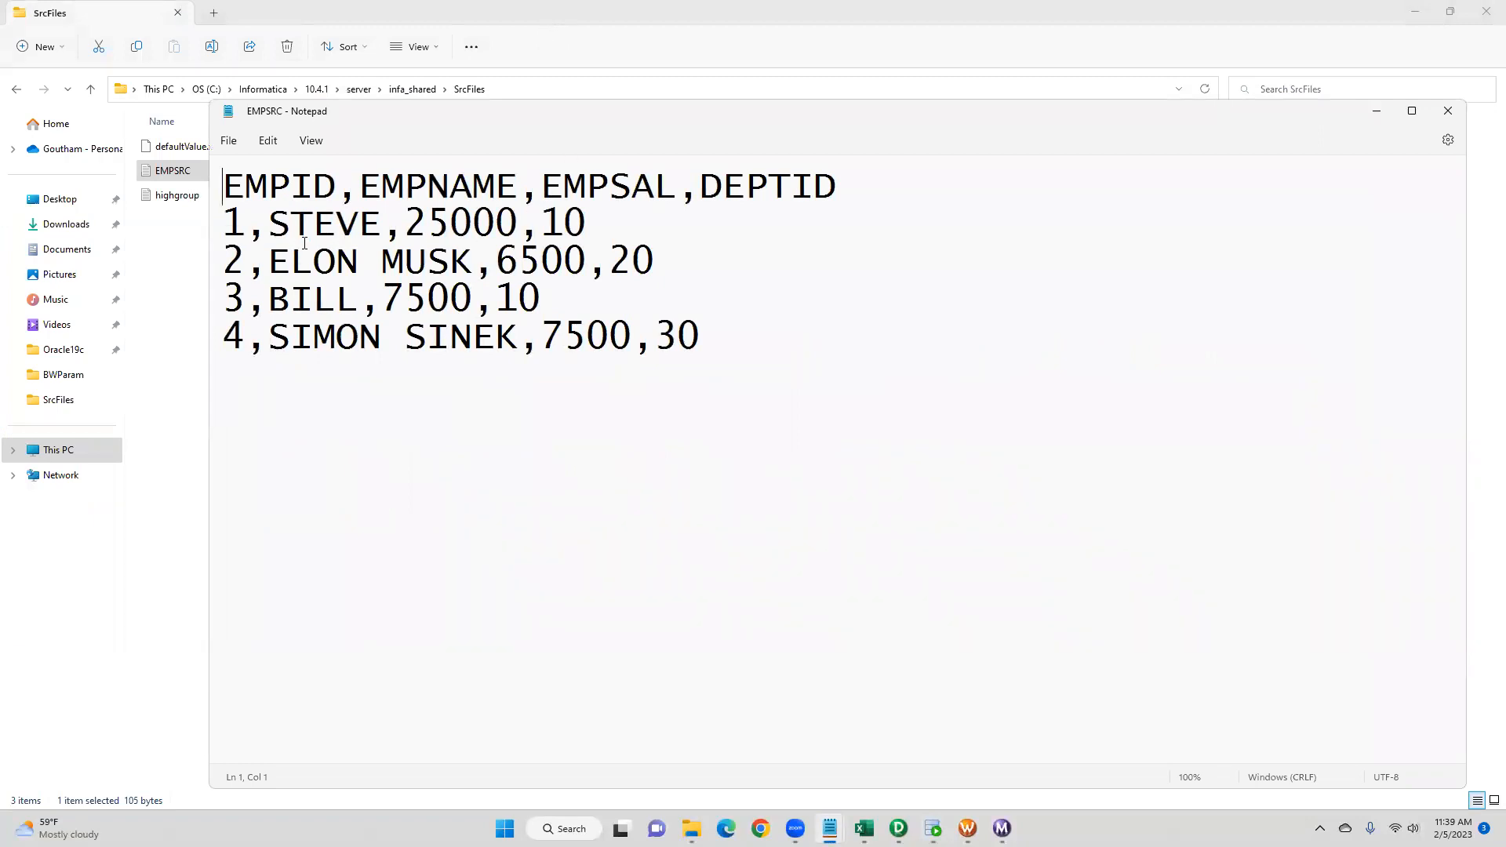
{"action": "left_click_drag", "start_coordinate": [407, 228], "coordinate": [512, 222]}
{"action": "left_click_drag", "start_coordinate": [273, 307], "coordinate": [351, 300]}
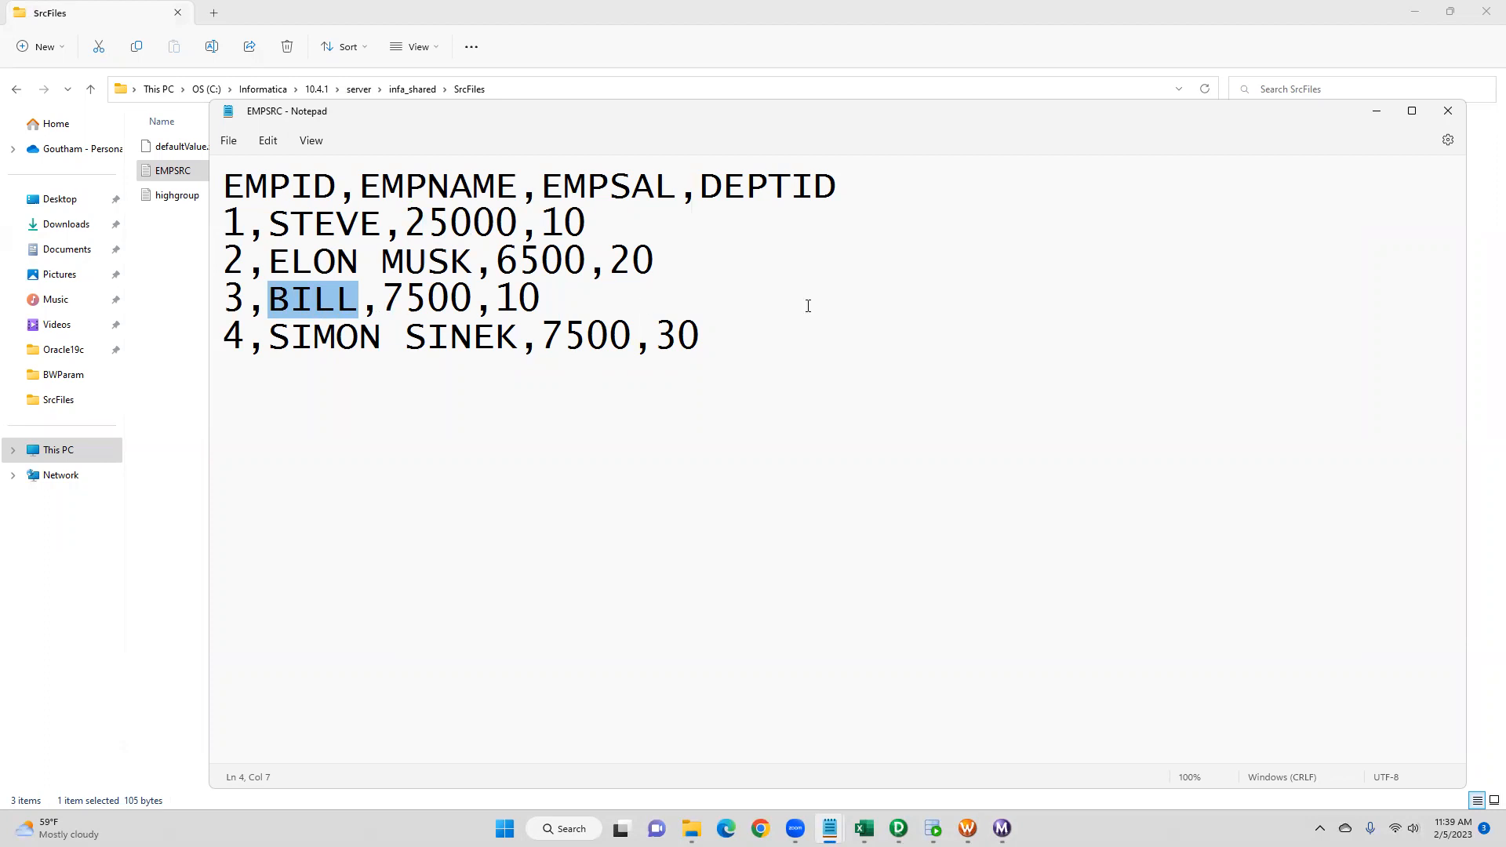
{"action": "left_click", "coordinate": [1375, 113]}
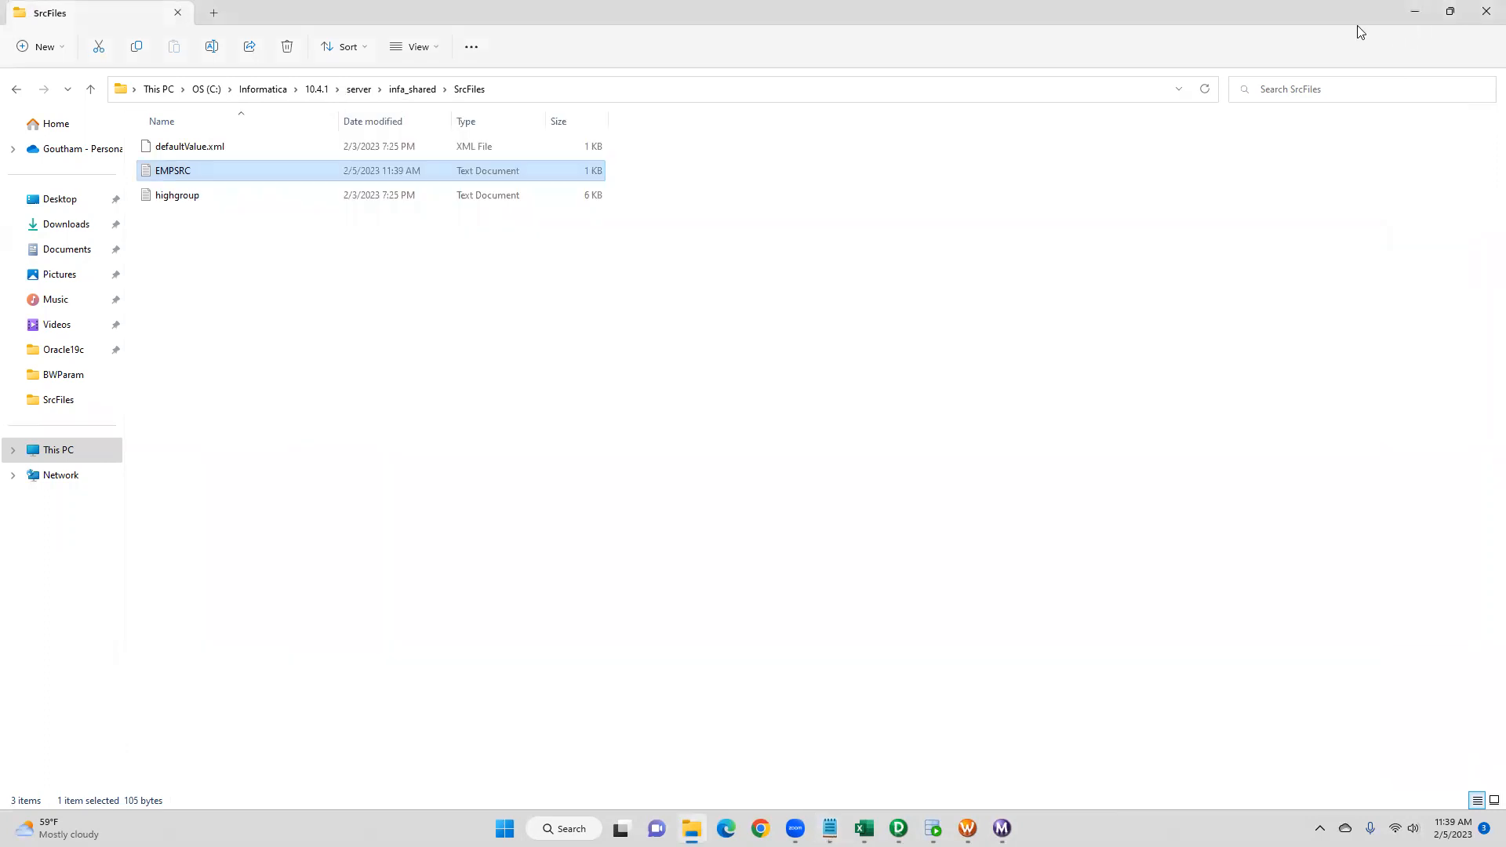
- Start the wf_s_m_SCD_TYPE1 workflow again
{"action": "left_click", "coordinate": [932, 828]}
{"action": "mouse_move", "coordinate": [1002, 828]}
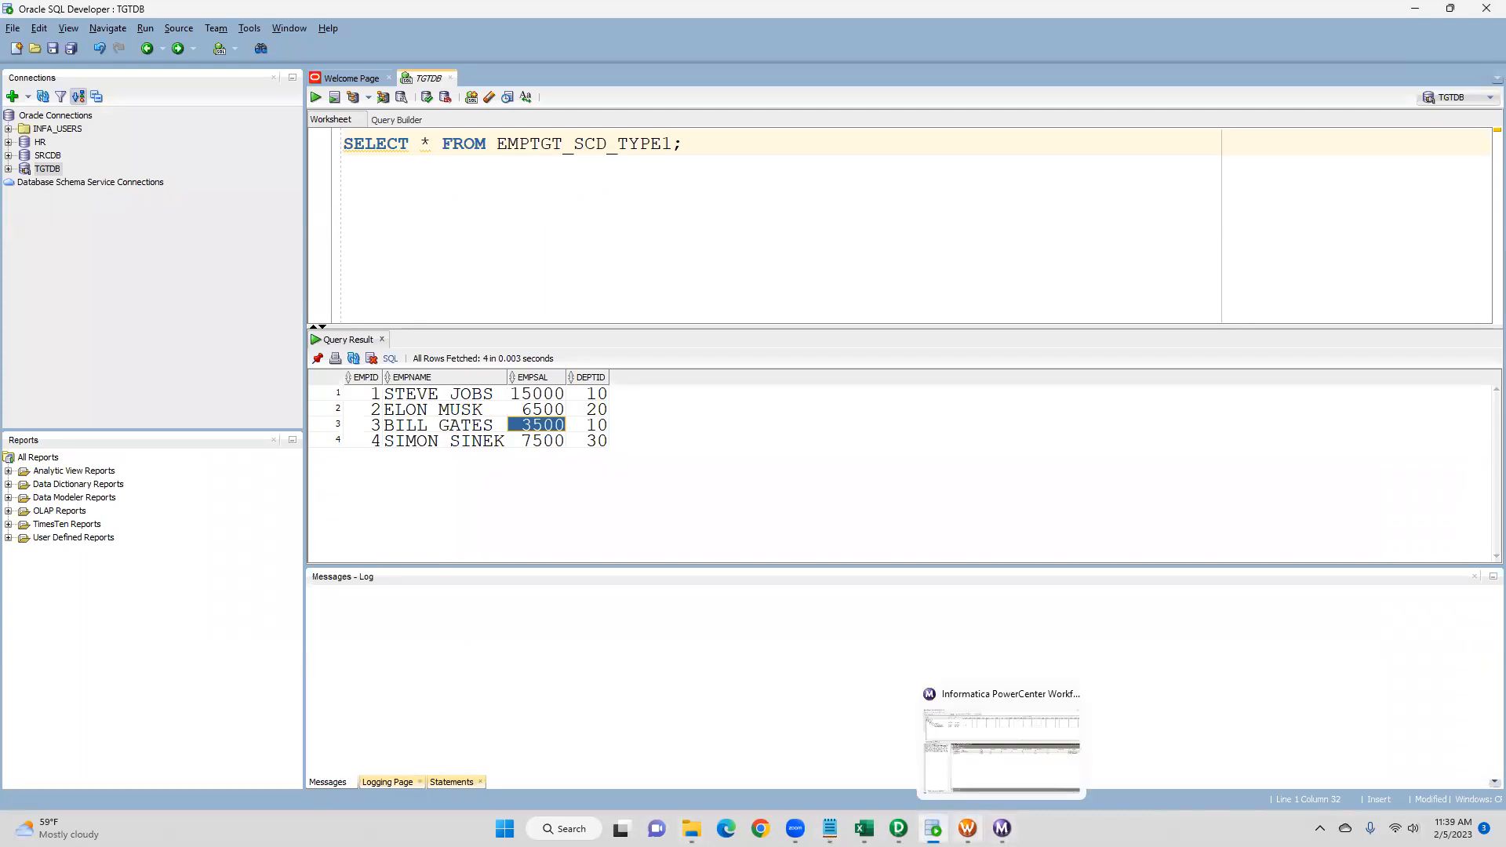
{"action": "left_click", "coordinate": [1001, 751]}
{"action": "right_click", "coordinate": [726, 437]}
{"action": "left_click", "coordinate": [809, 590]}
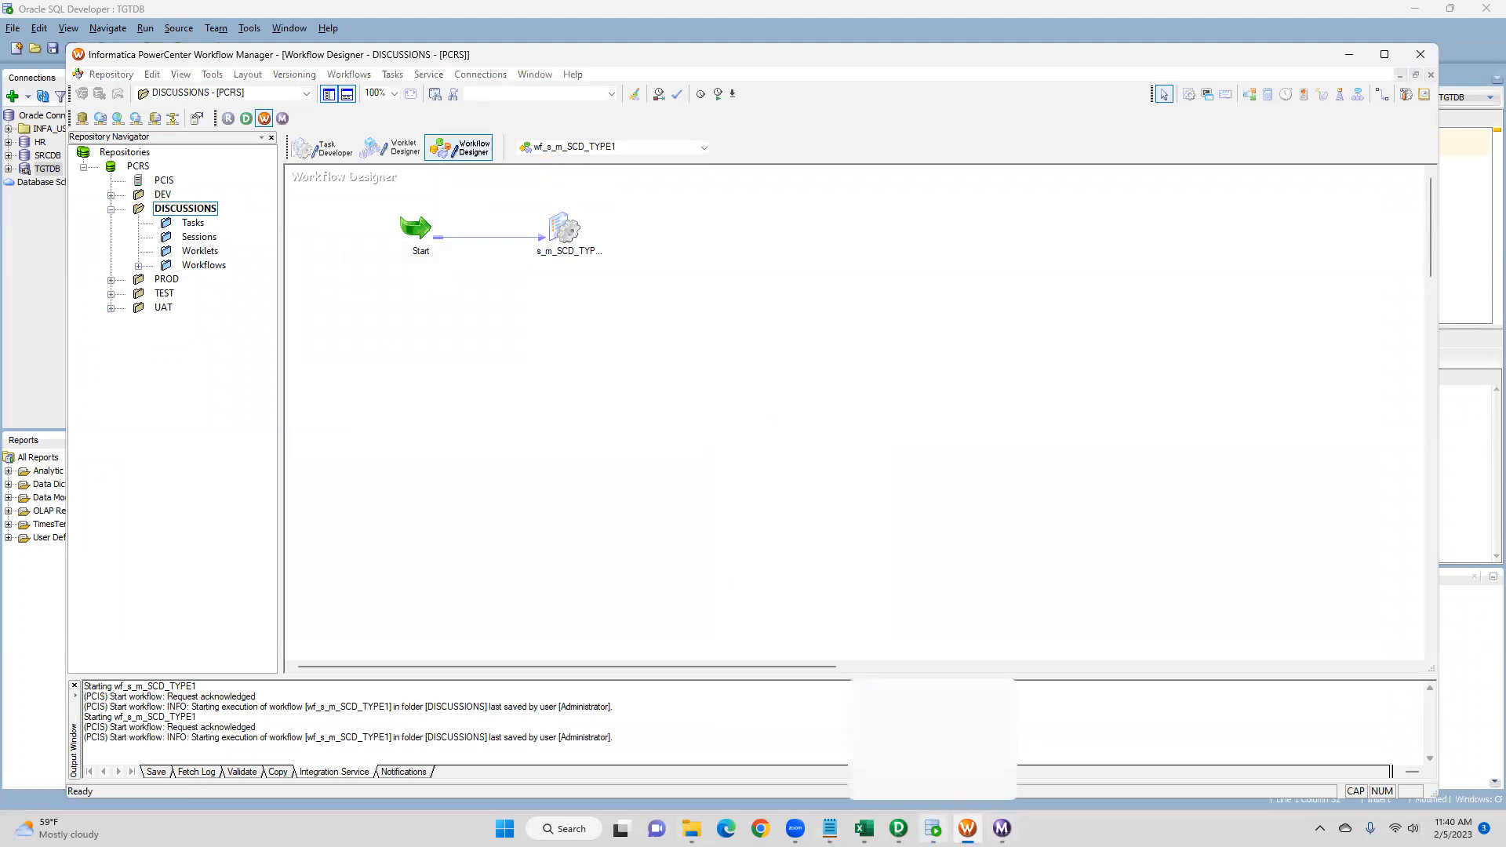
- Review the s_m_SCD_TYPE1 source/target statistics, selecting the EMPTGT_SCD_TYPE1_UPDATE row
{"action": "left_click", "coordinate": [933, 828]}
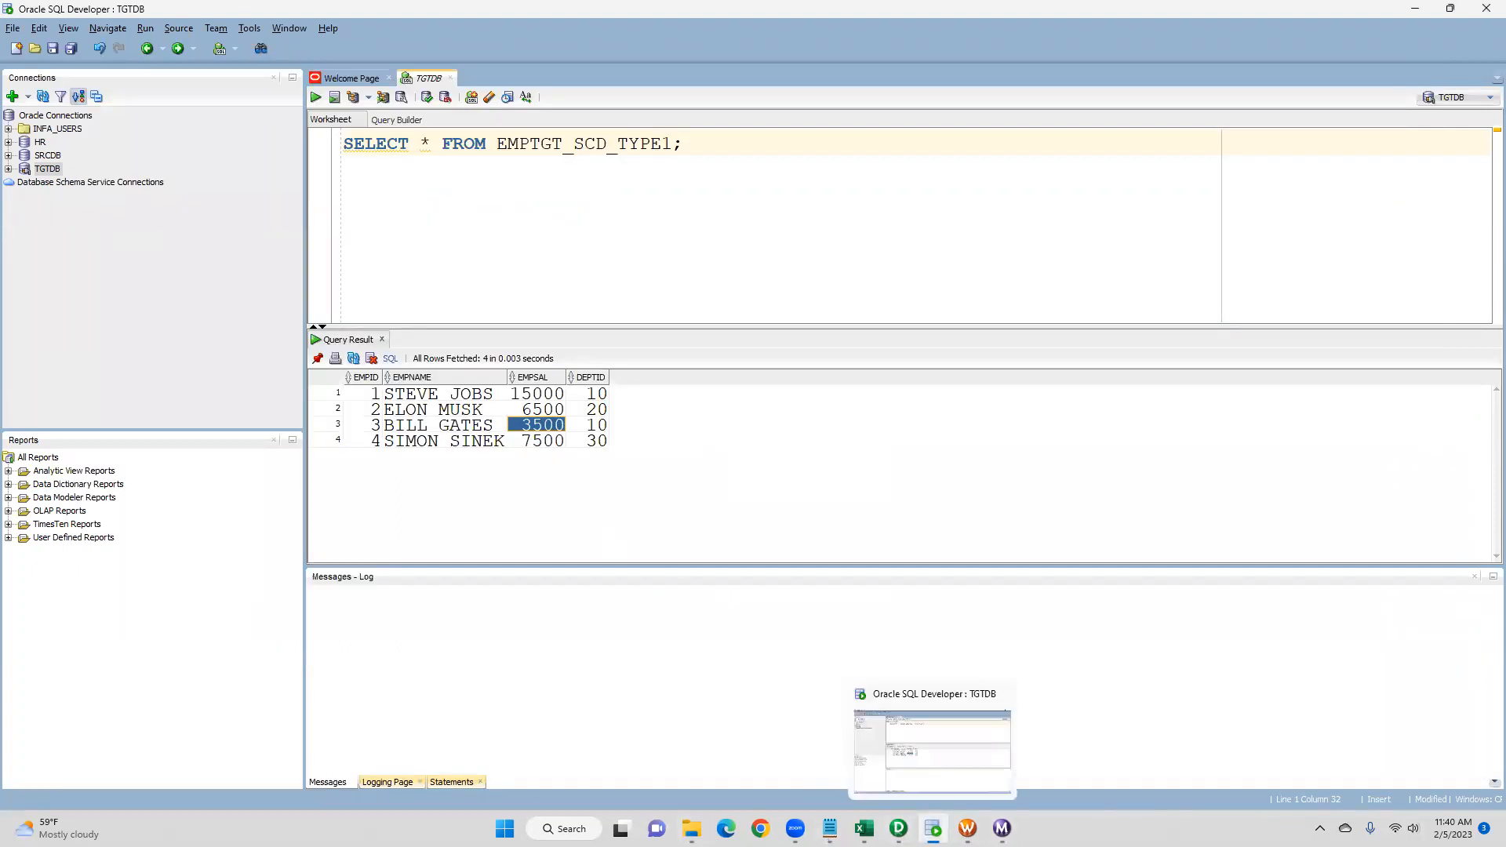
{"action": "left_click", "coordinate": [966, 828]}
{"action": "left_click", "coordinate": [1001, 828]}
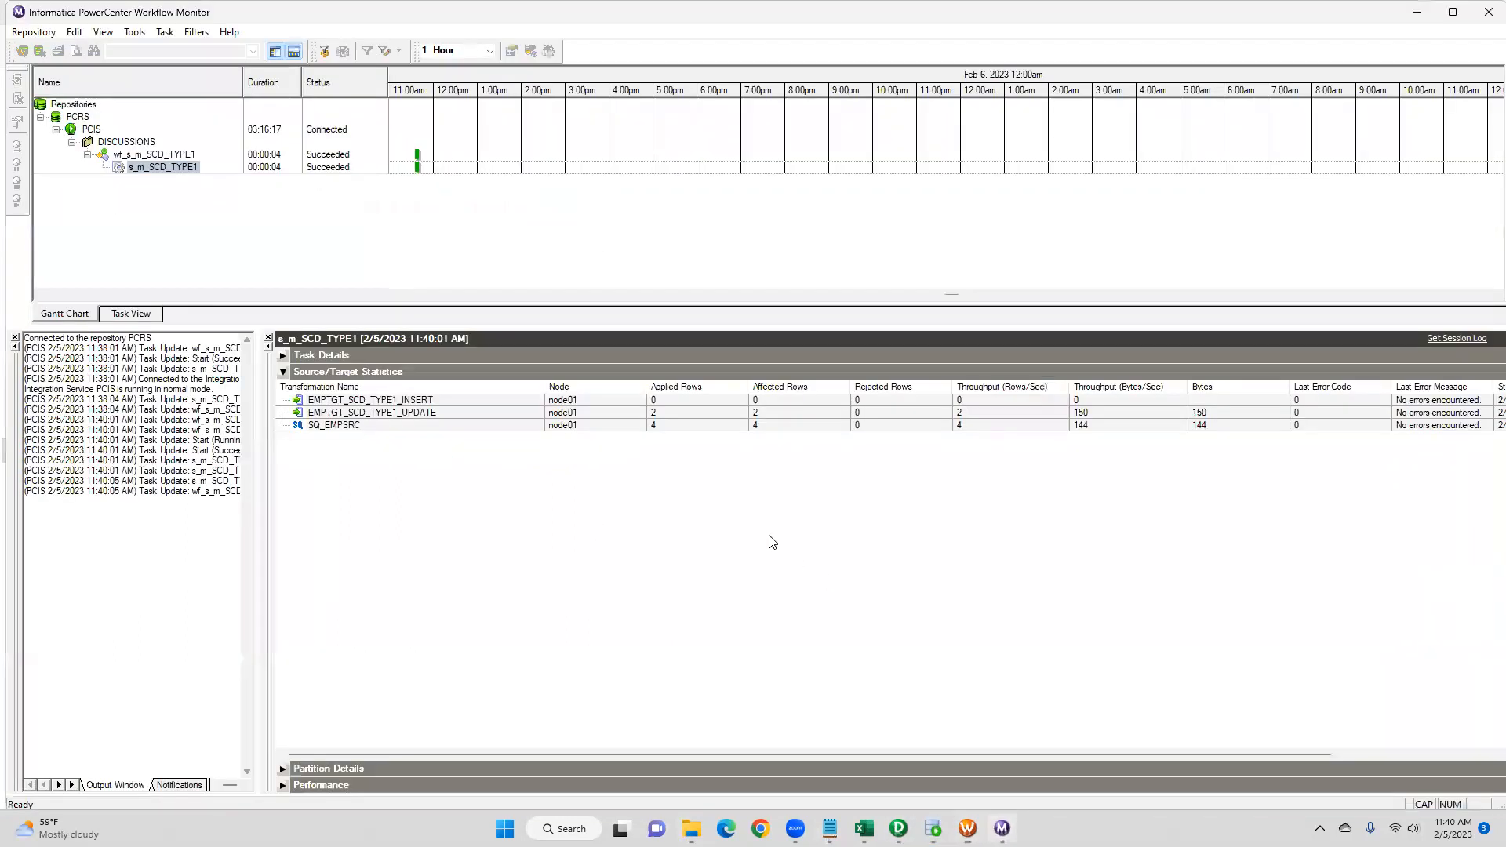
{"action": "left_click", "coordinate": [469, 411]}
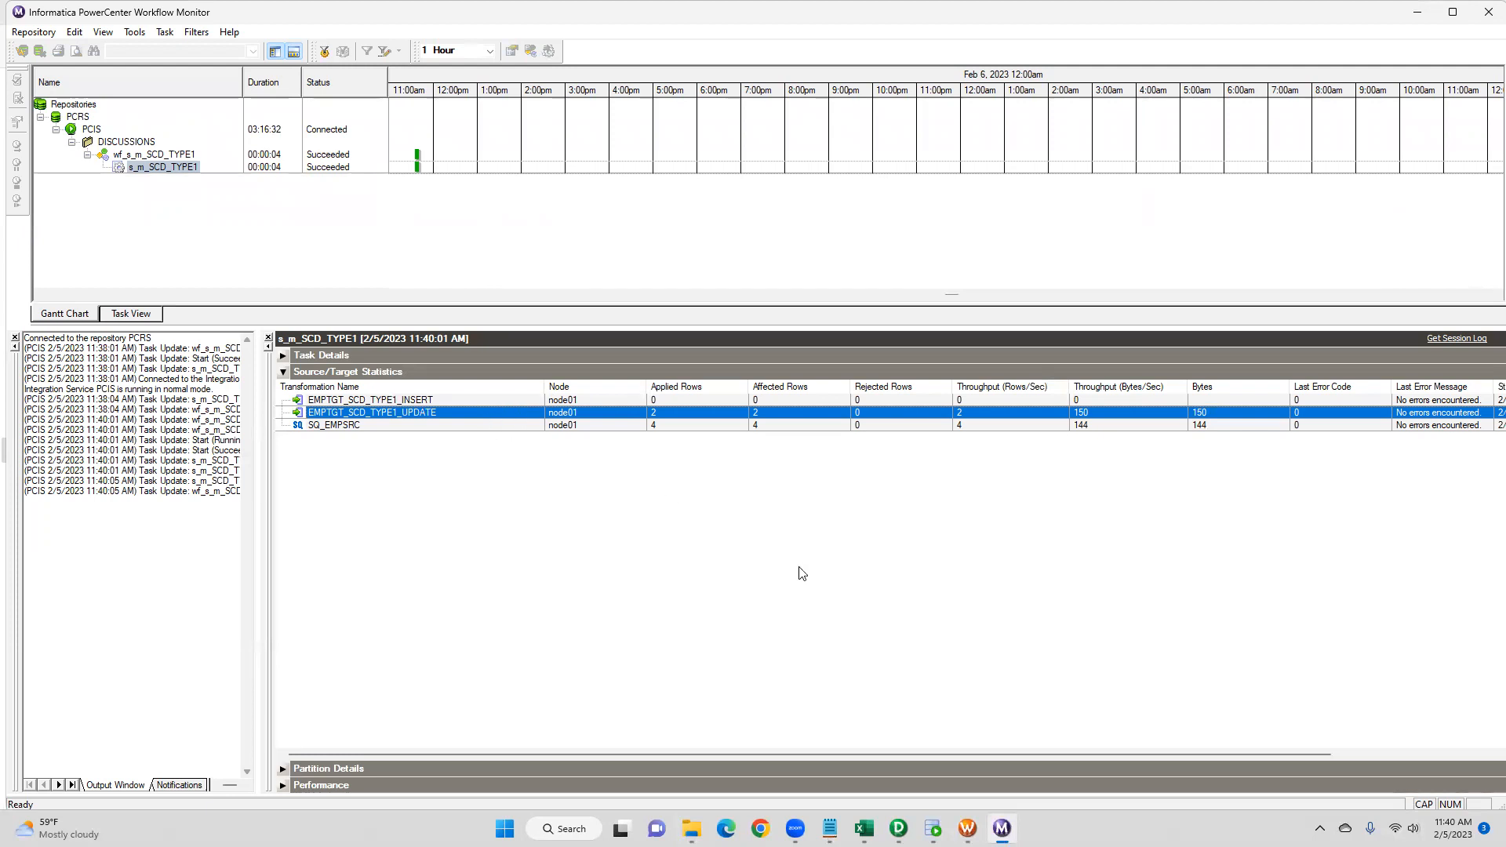
- Highlight the changed values in the EMPSRC file for comparison
{"action": "left_click", "coordinate": [830, 828]}
{"action": "left_click", "coordinate": [881, 788]}
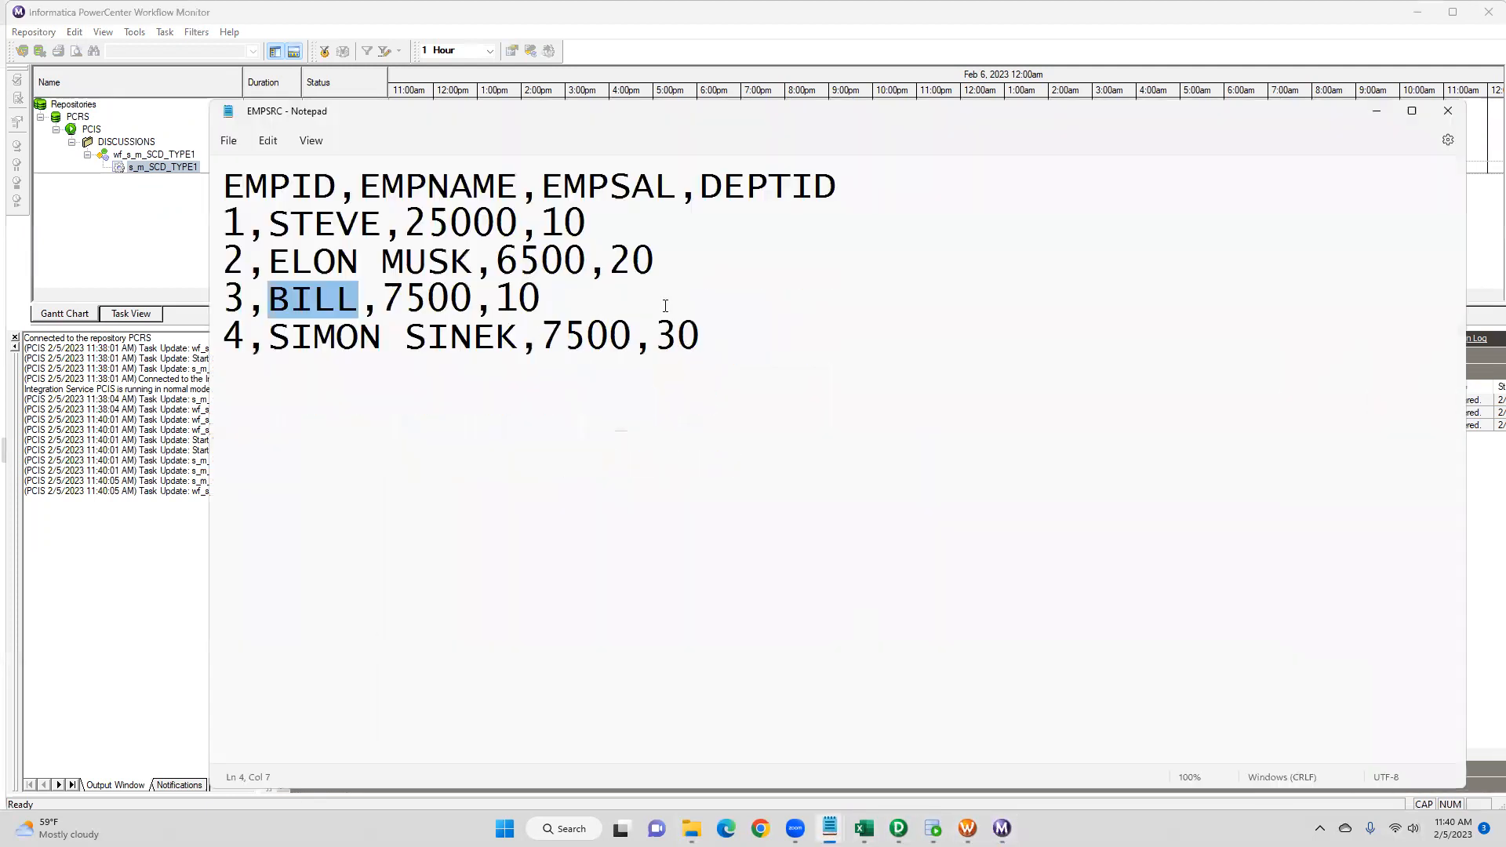
{"action": "left_click_drag", "start_coordinate": [518, 224], "coordinate": [245, 224]}
{"action": "left_click_drag", "start_coordinate": [471, 298], "coordinate": [264, 296]}
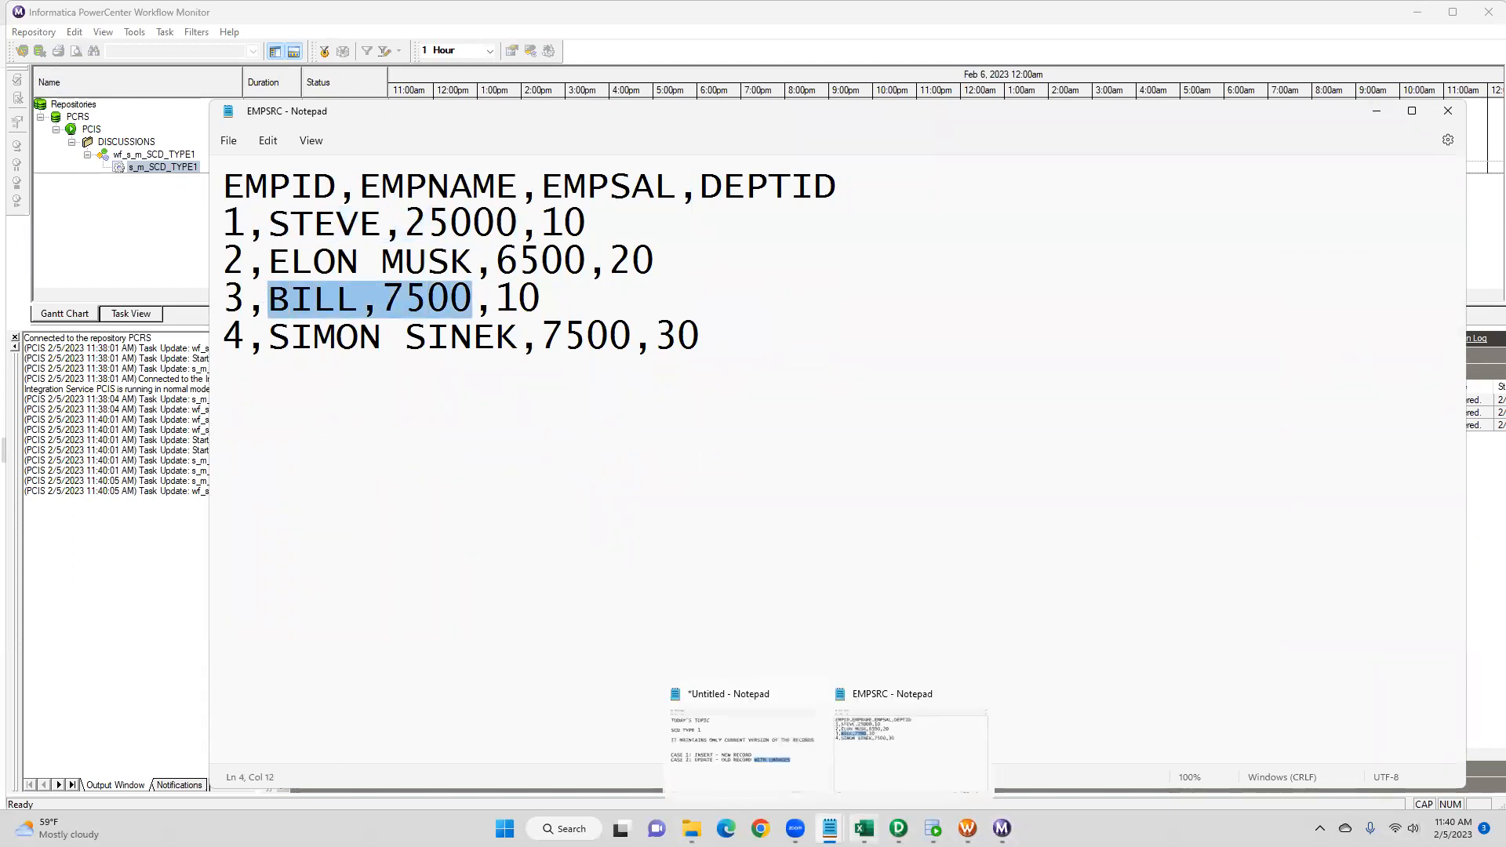
- Rerun the EMPTGT_SCD_TYPE1 query and inspect the updated employee rows
{"action": "left_click", "coordinate": [933, 828]}
{"action": "left_click_drag", "start_coordinate": [685, 143], "coordinate": [337, 144]}
{"action": "left_click", "coordinate": [316, 97]}
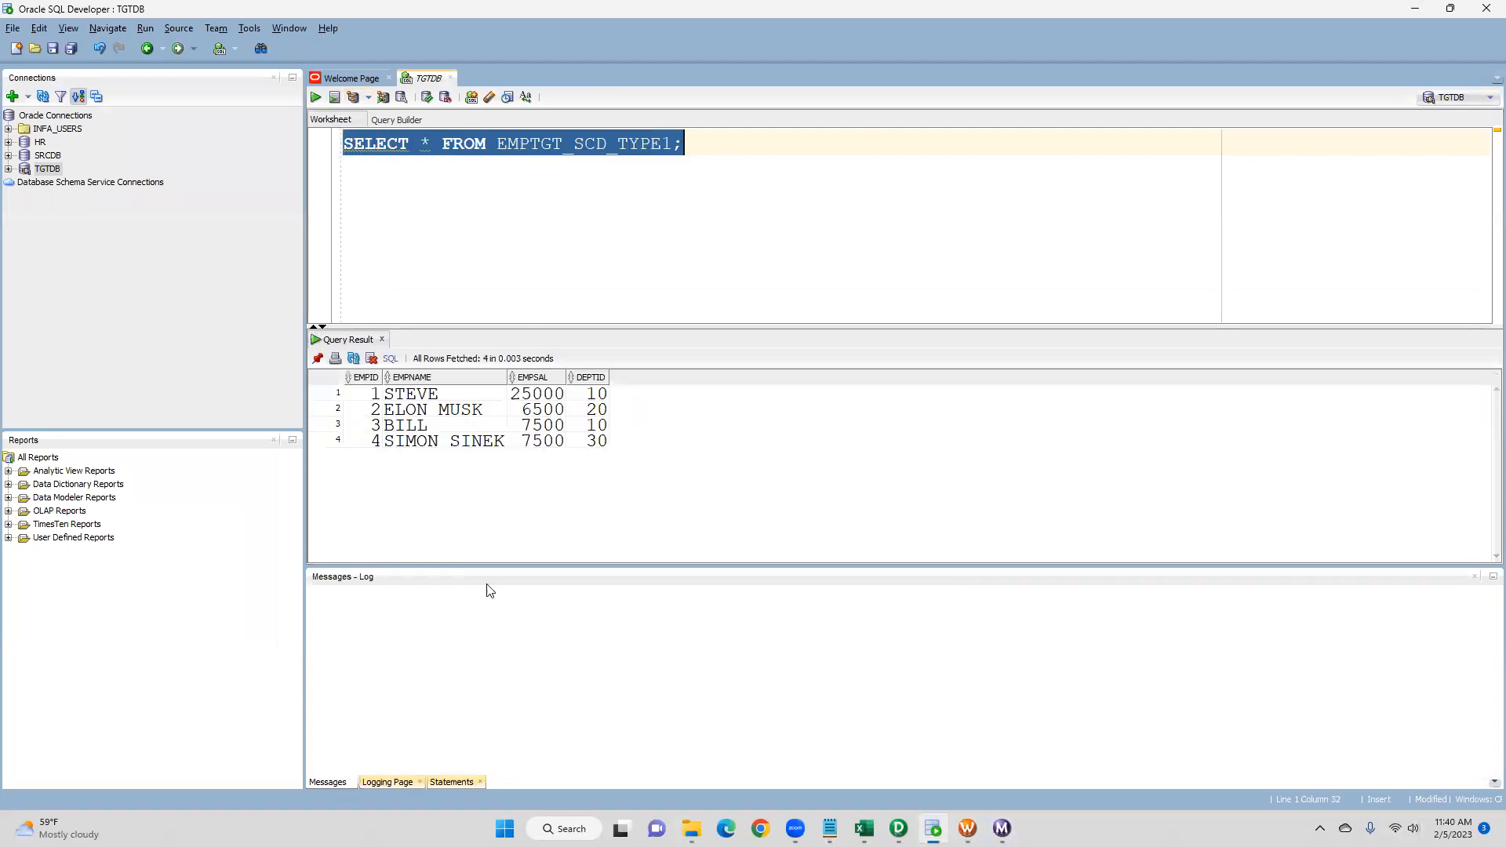
{"action": "left_click", "coordinate": [439, 394]}
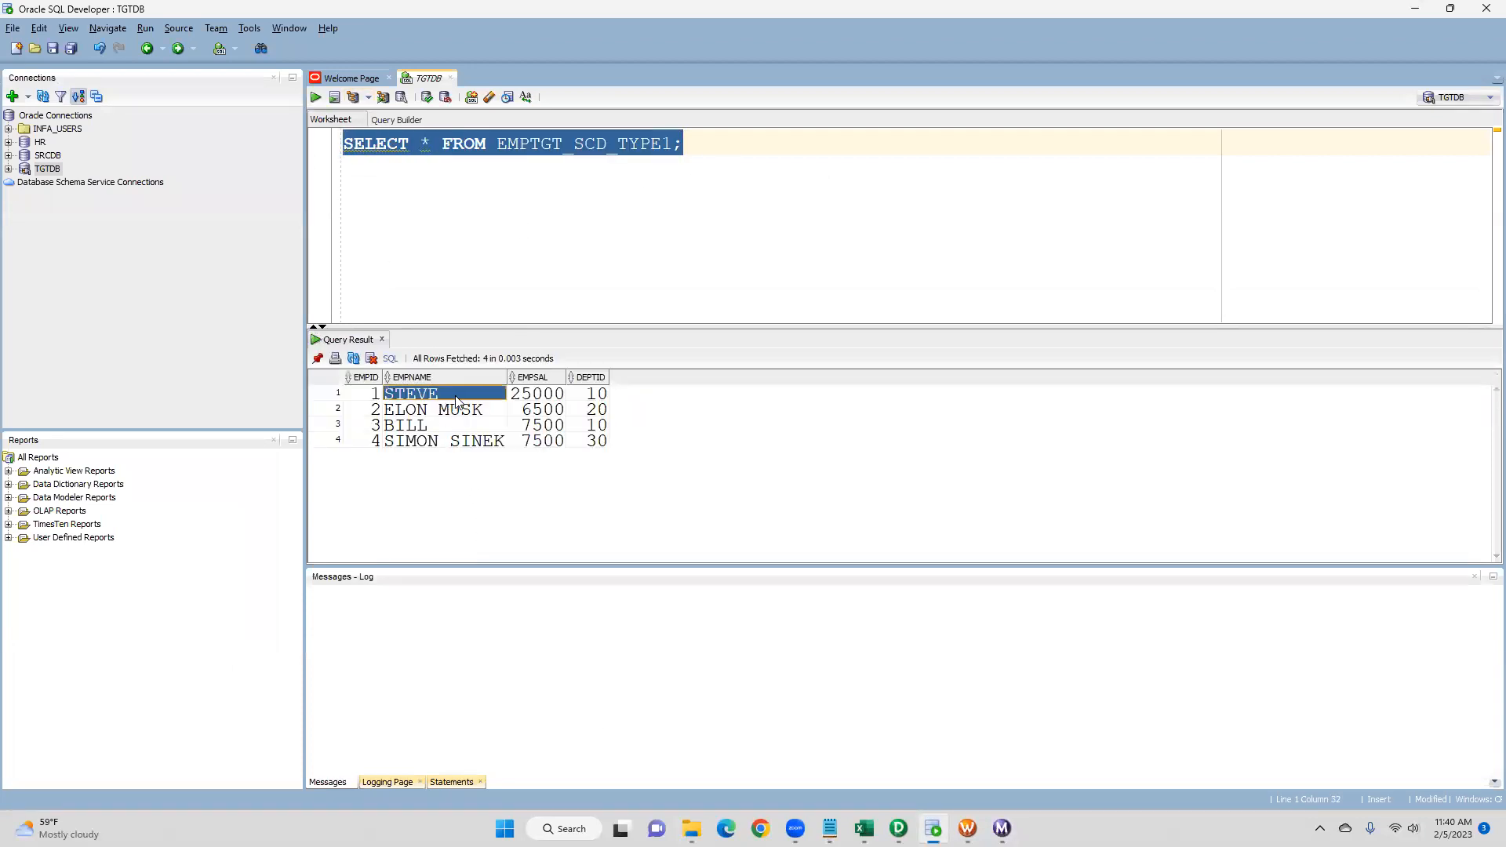
{"action": "key", "text": "Right"}
{"action": "left_click", "coordinate": [443, 426]}
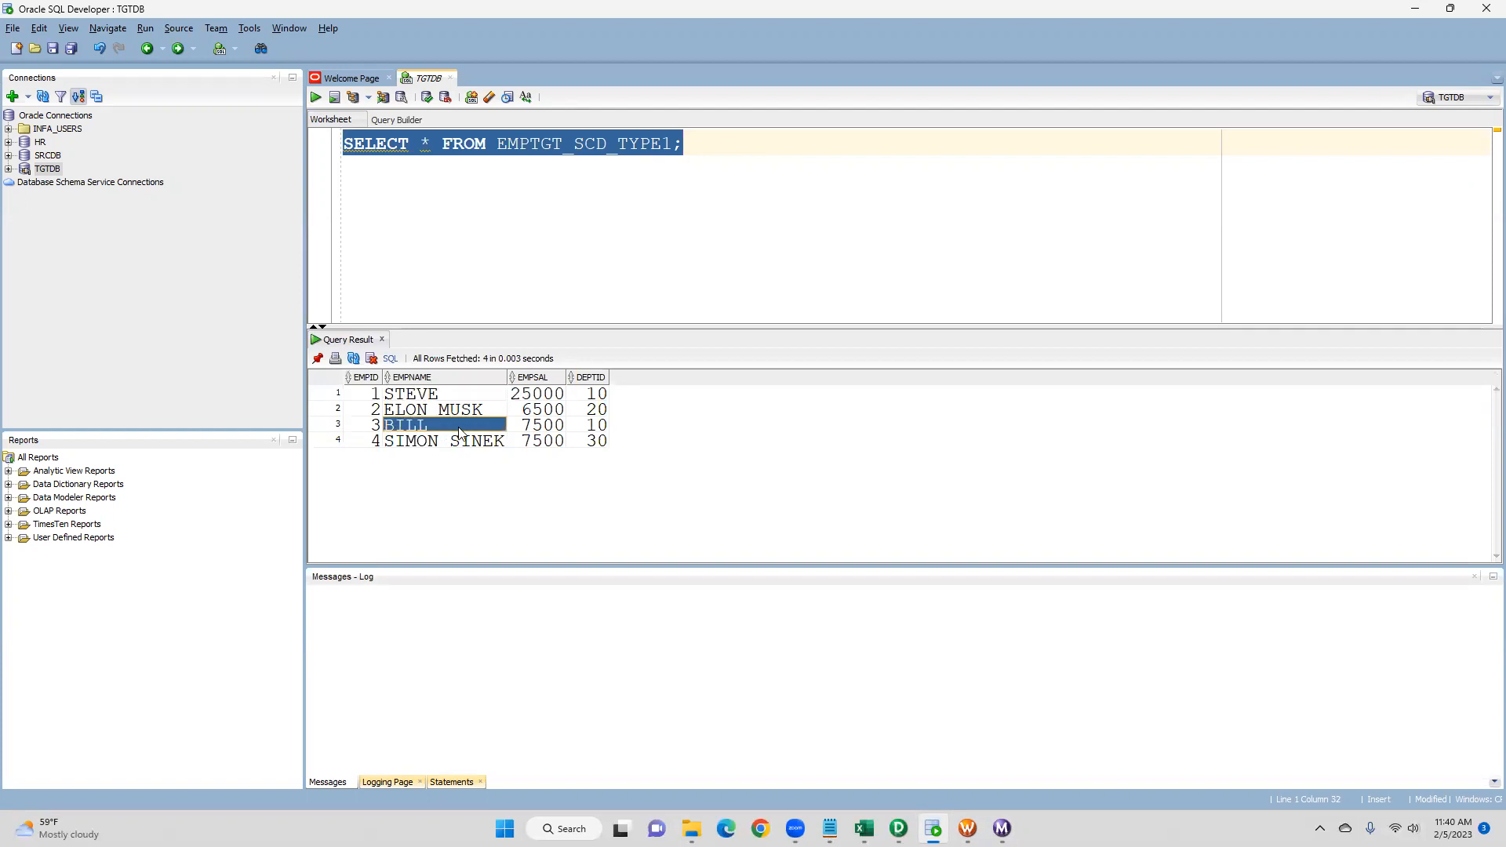
{"action": "left_click", "coordinate": [528, 427]}
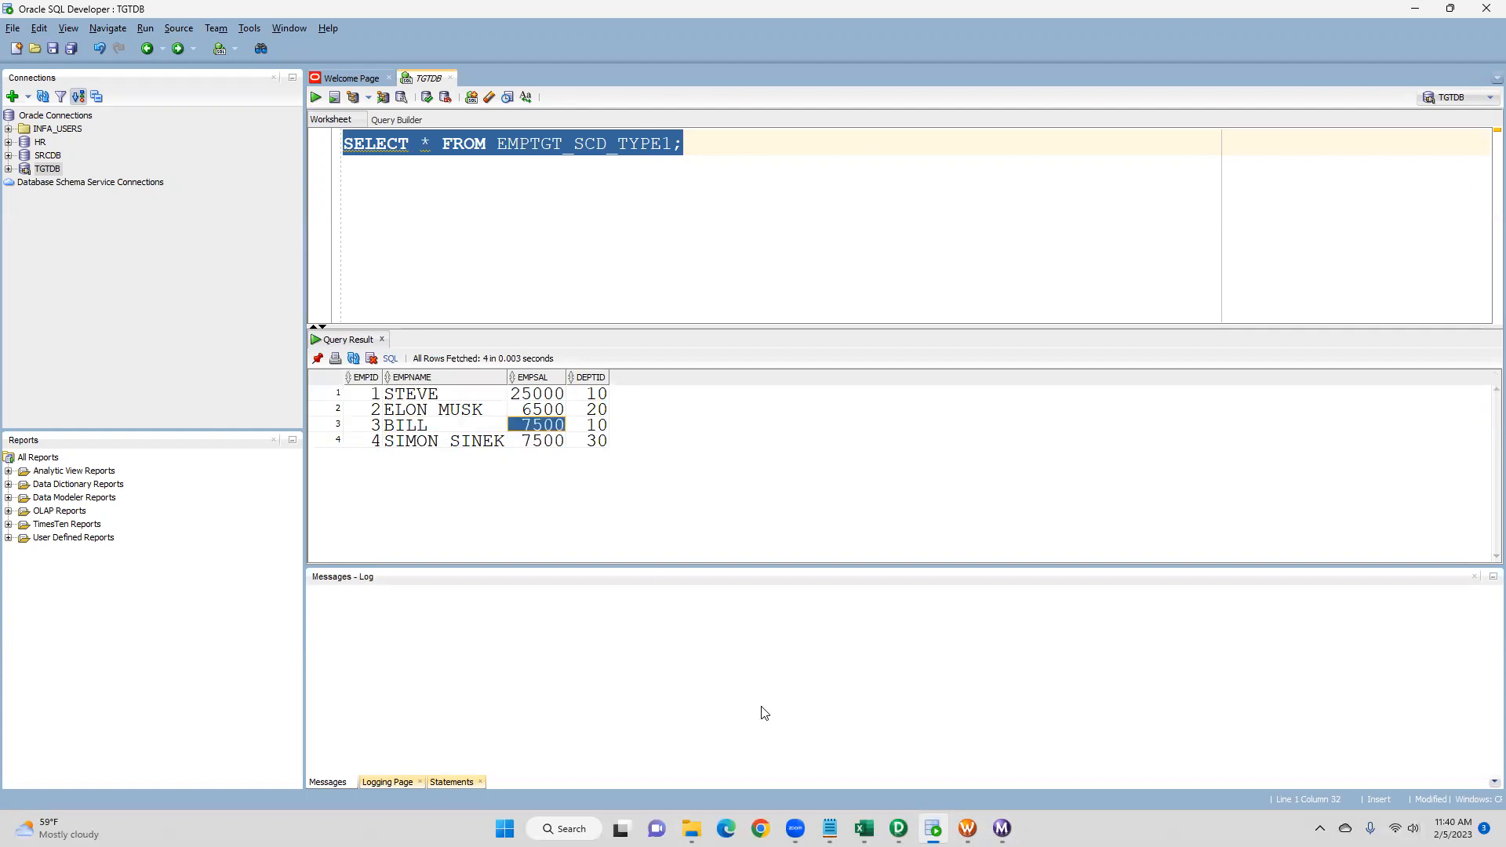
- Open the SCD Type 1 notes in Notepad, review them, and minimize the window
{"action": "mouse_move", "coordinate": [829, 828]}
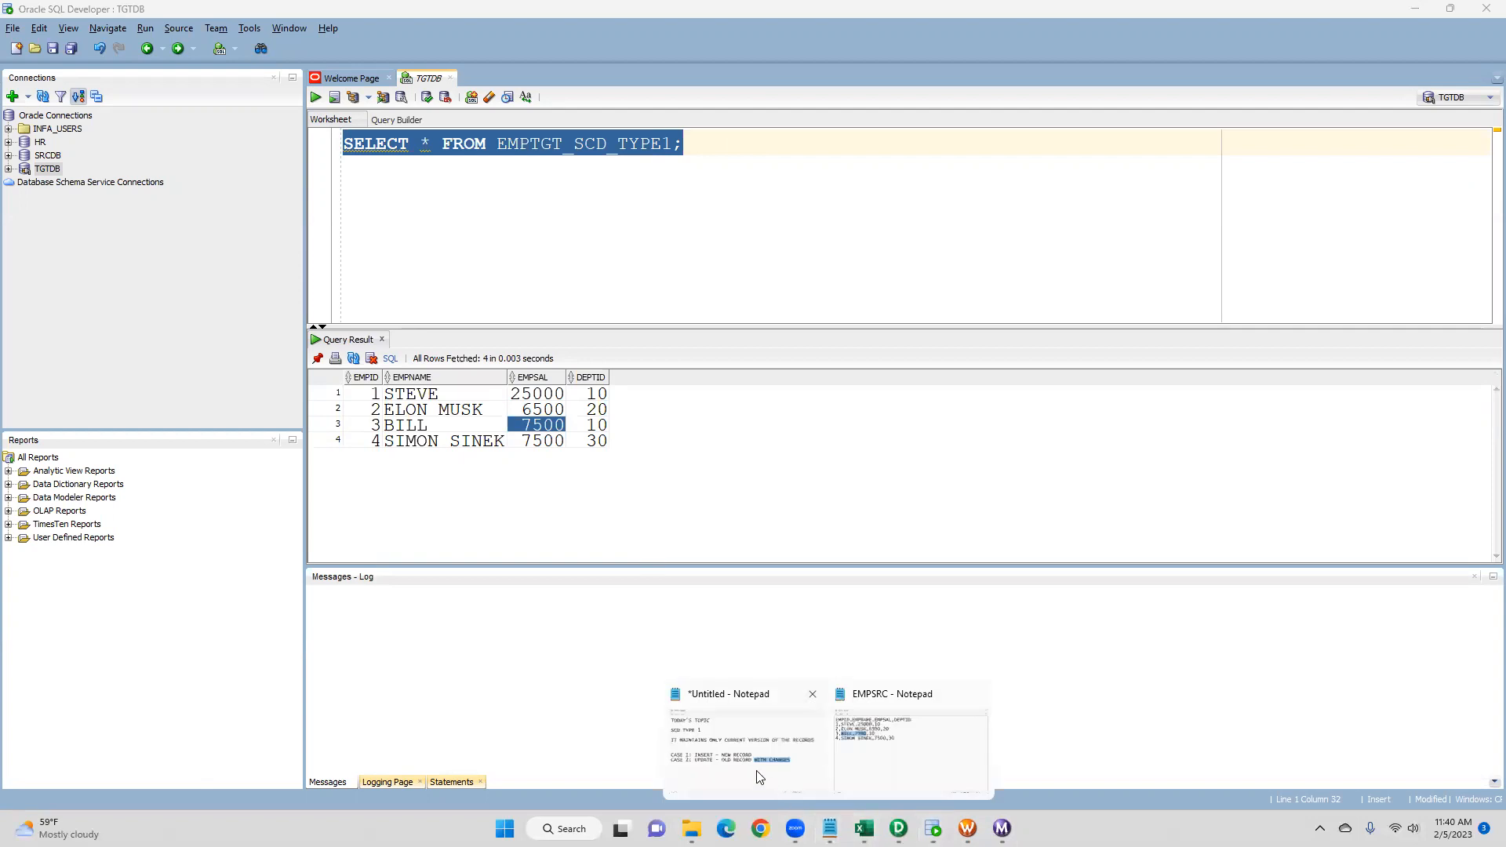
{"action": "left_click", "coordinate": [755, 774]}
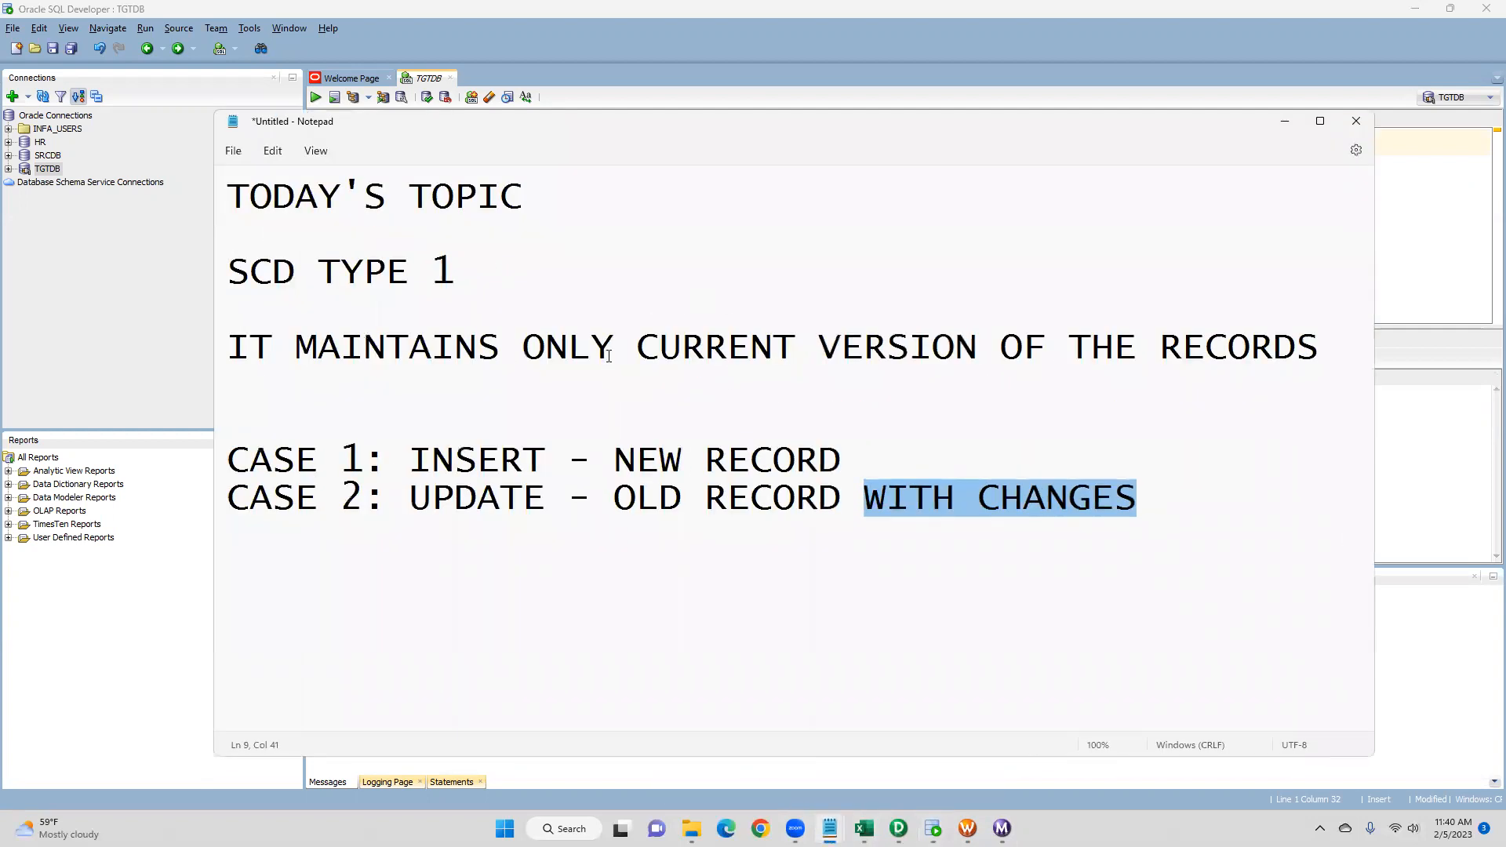
{"action": "left_click", "coordinate": [756, 274]}
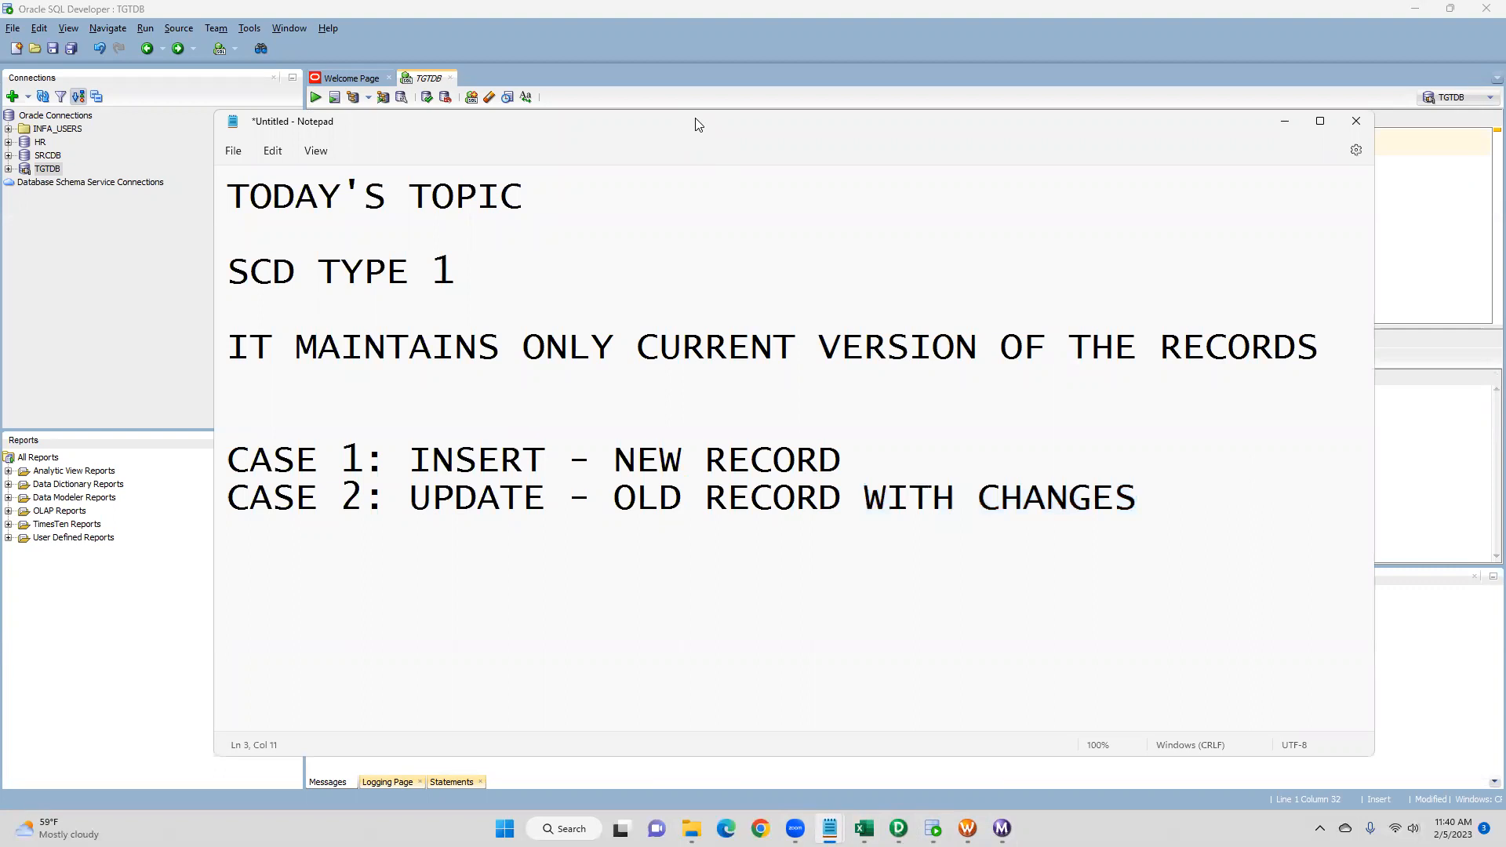
{"action": "left_click_drag", "start_coordinate": [698, 124], "coordinate": [641, 121]}
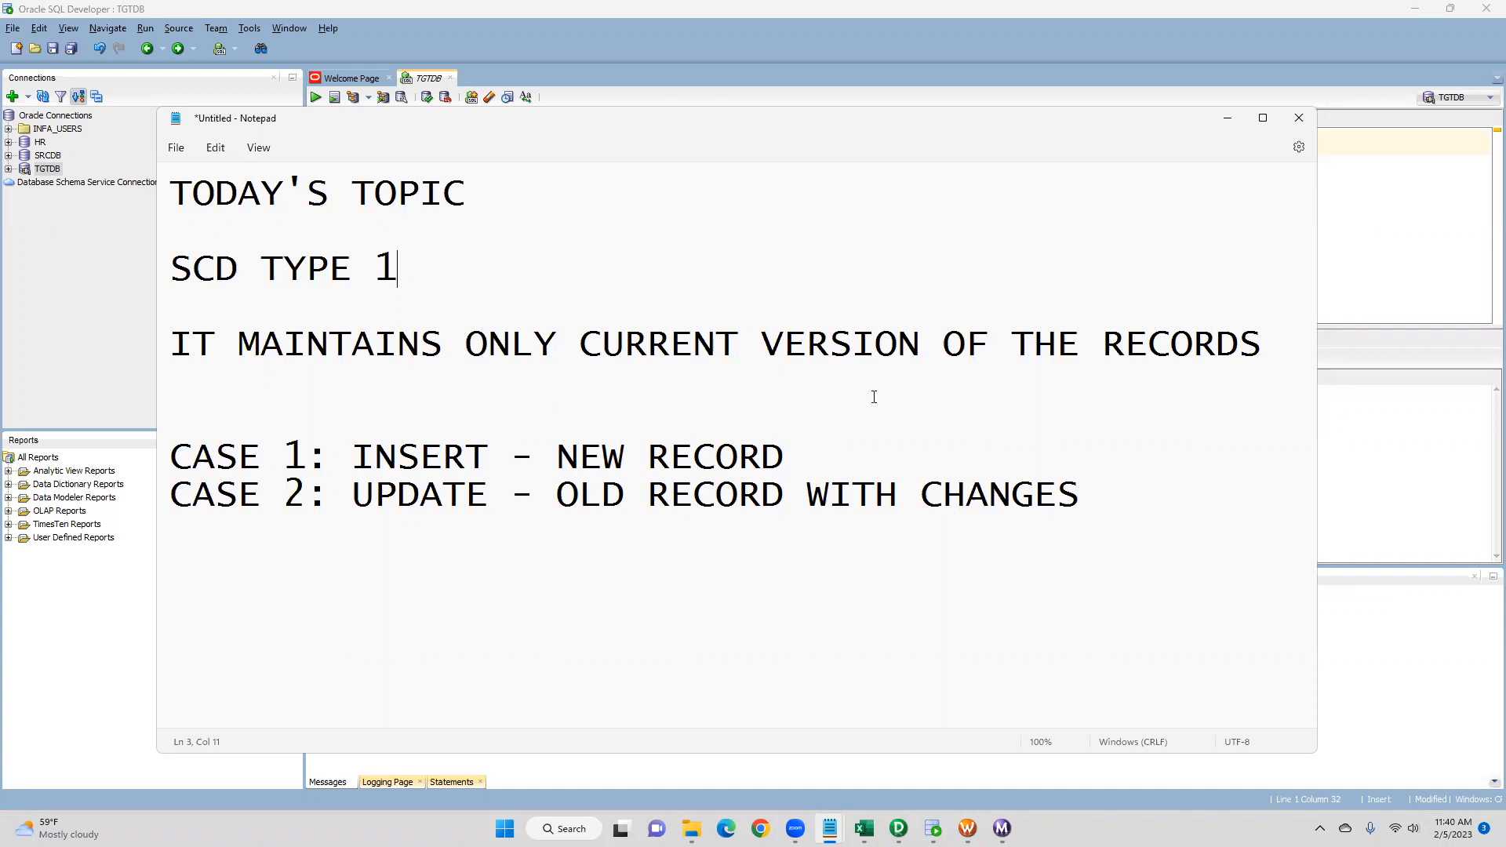
{"action": "left_click", "coordinate": [1221, 122]}
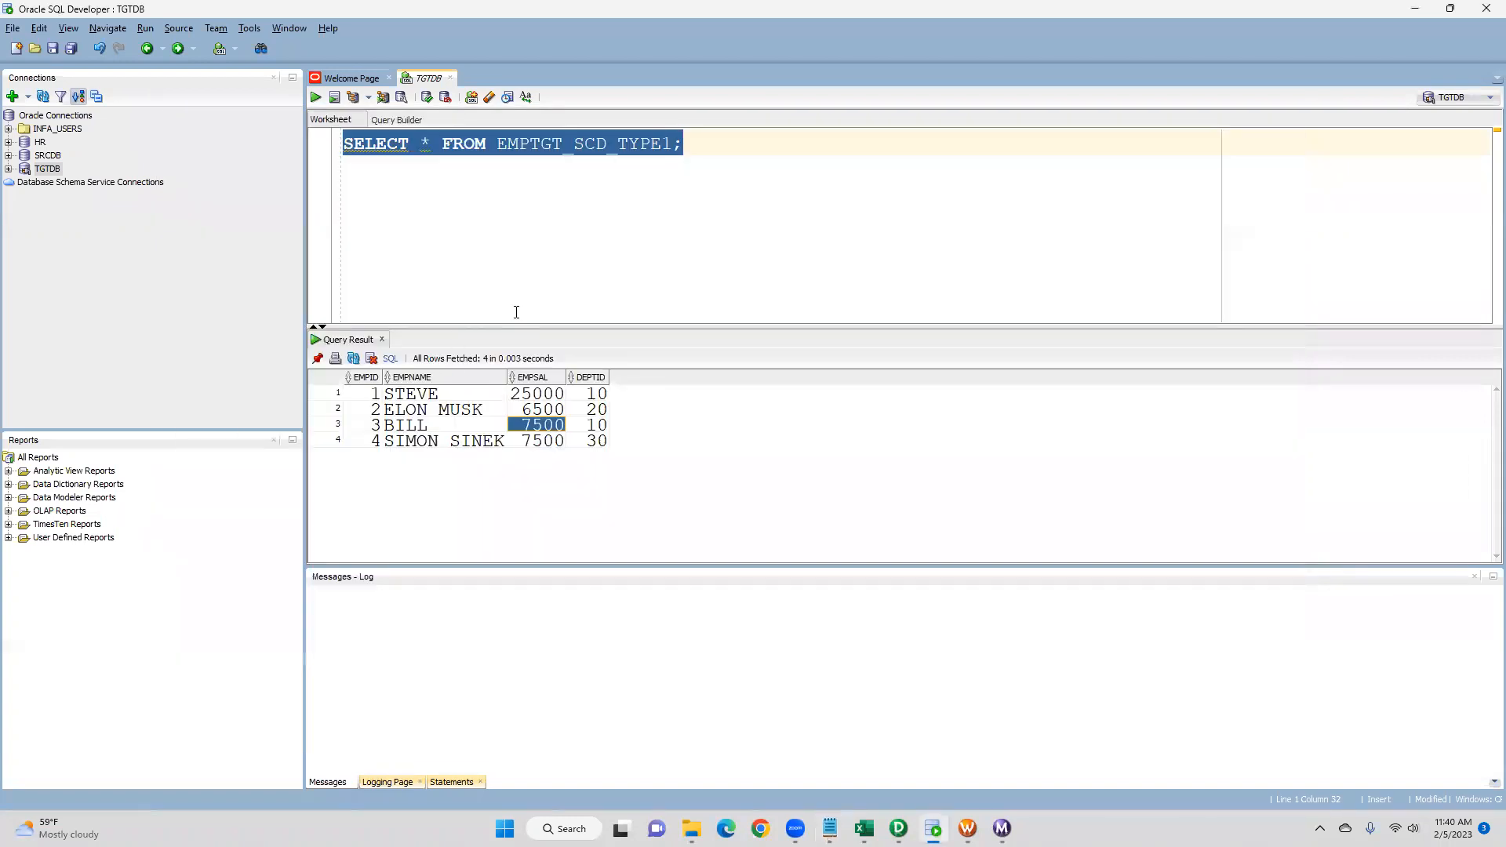
- Rearrange the m_SCD_TYPE1 mapping by moving the lookup and expression transformations upward
{"action": "mouse_move", "coordinate": [899, 828]}
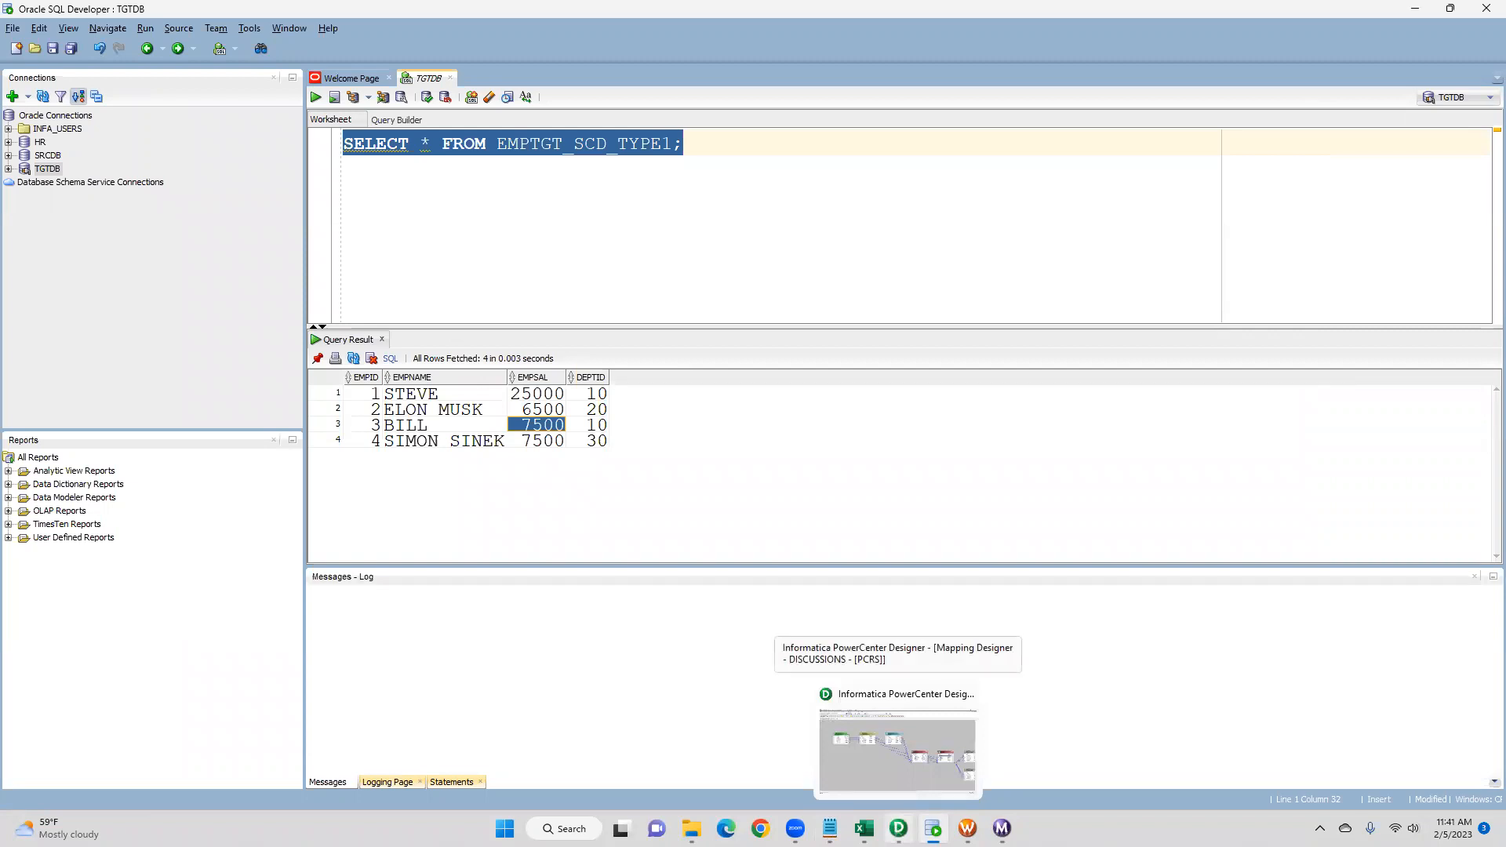
{"action": "left_click", "coordinate": [822, 756]}
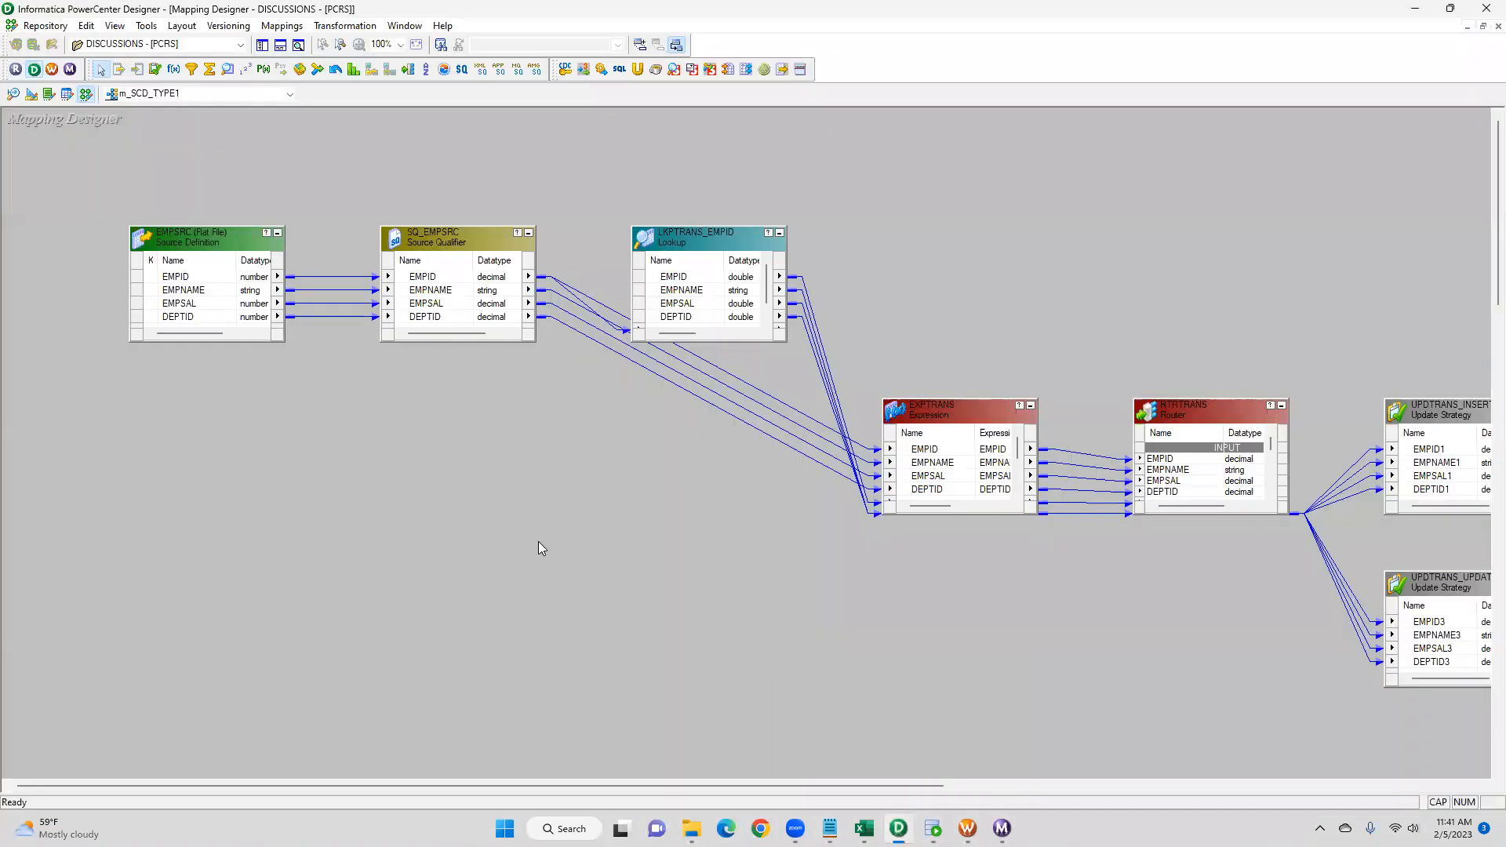
{"action": "left_click_drag", "start_coordinate": [573, 783], "coordinate": [630, 787]}
{"action": "left_click_drag", "start_coordinate": [19, 166], "coordinate": [474, 438]}
{"action": "left_click_drag", "start_coordinate": [683, 785], "coordinate": [993, 791]}
{"action": "left_click_drag", "start_coordinate": [1084, 325], "coordinate": [1360, 729]}
{"action": "left_click_drag", "start_coordinate": [782, 792], "coordinate": [564, 784]}
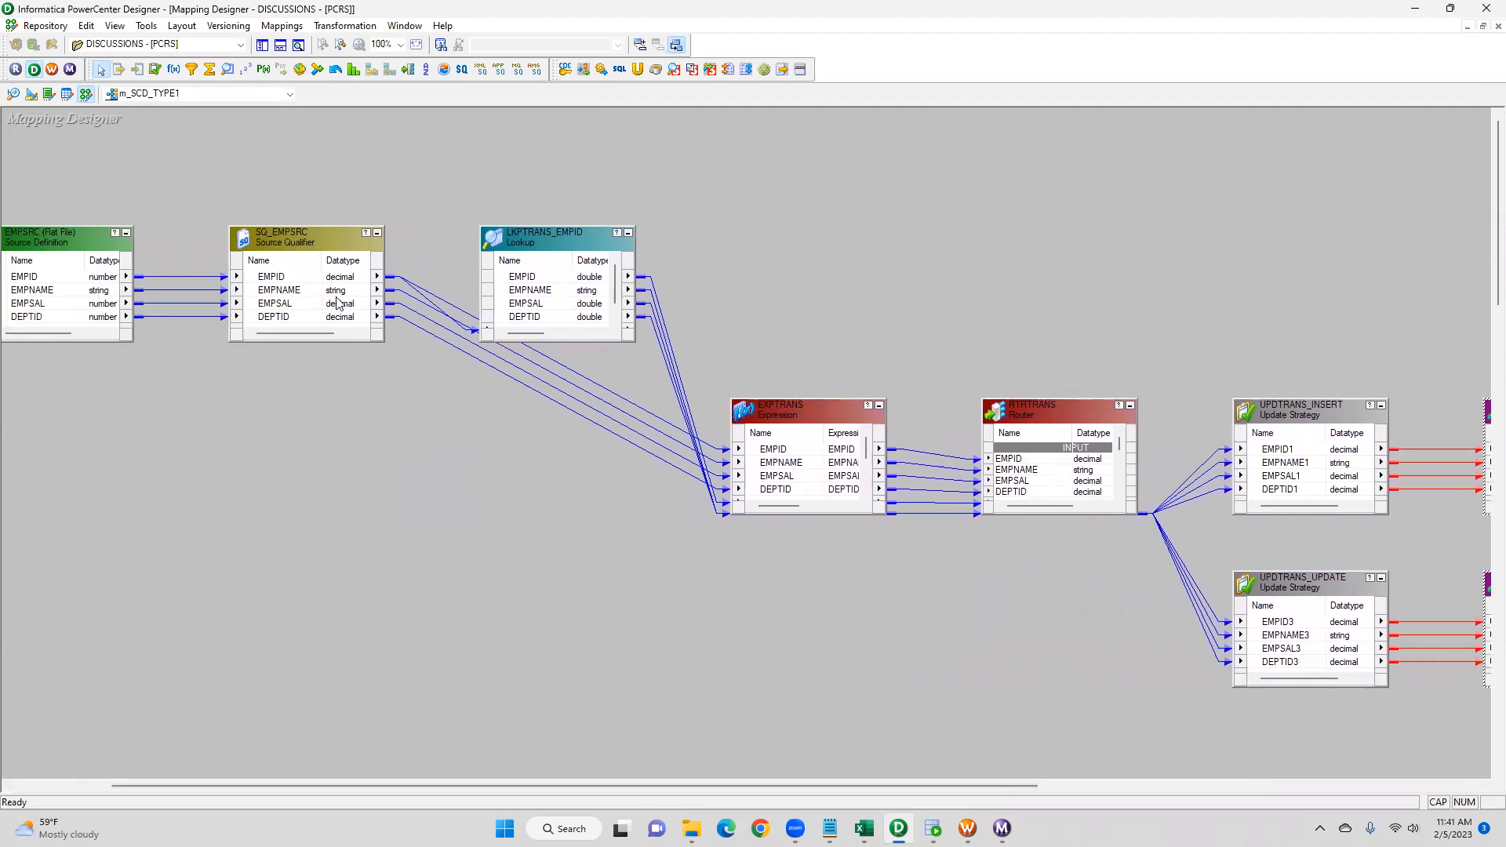
{"action": "left_click_drag", "start_coordinate": [575, 255], "coordinate": [591, 179]}
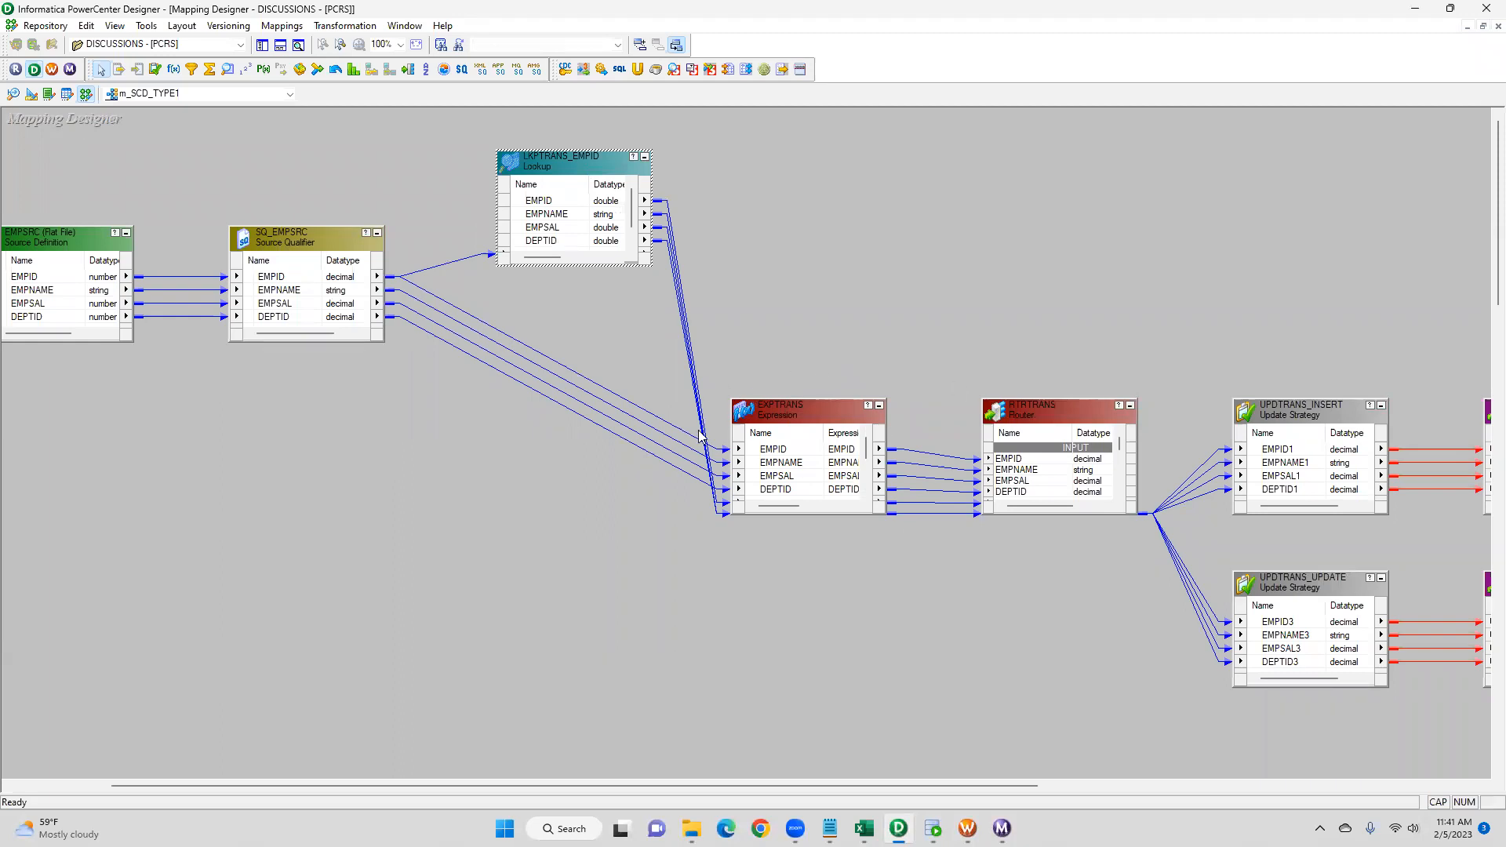
{"action": "left_click_drag", "start_coordinate": [802, 400], "coordinate": [807, 321]}
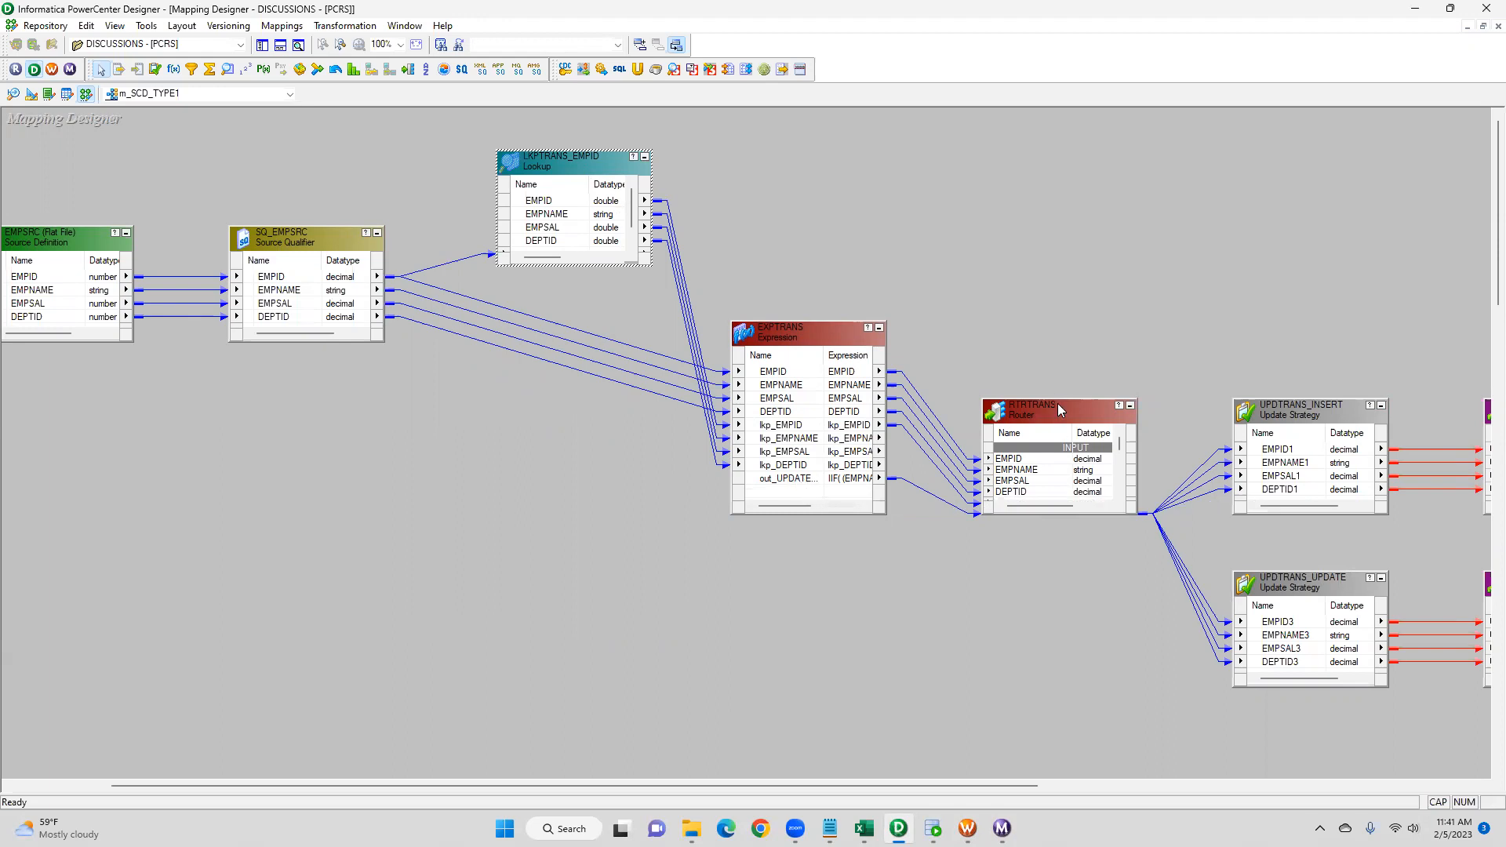
- Move RTRTRANS upward and review its INSERT and UPDATE group filter conditions
{"action": "left_click_drag", "start_coordinate": [1057, 400], "coordinate": [1042, 243]}
{"action": "double_click", "coordinate": [1043, 248]}
{"action": "left_click", "coordinate": [674, 285]}
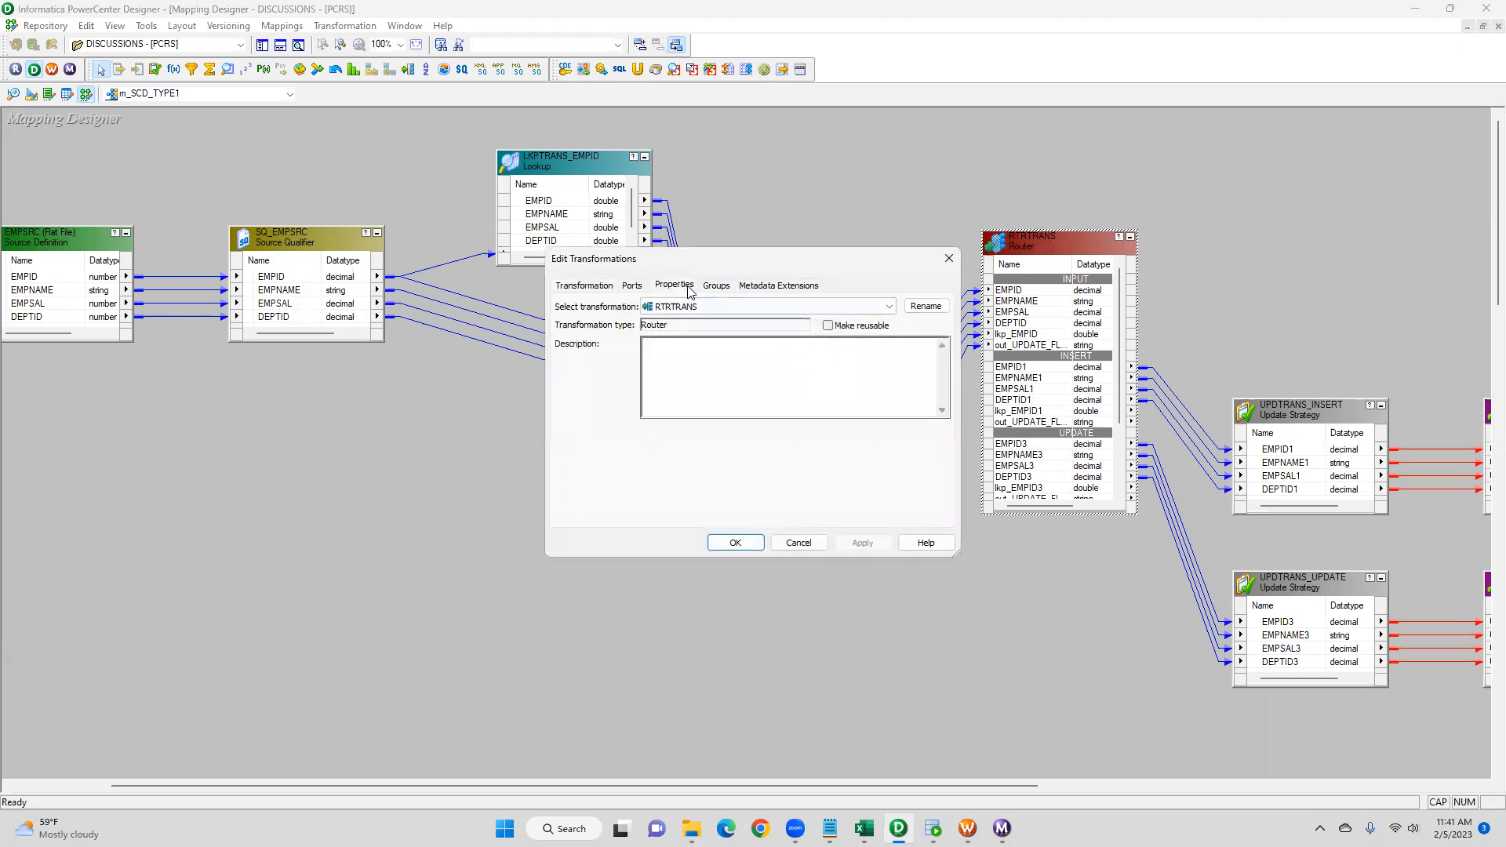
{"action": "left_click", "coordinate": [716, 285]}
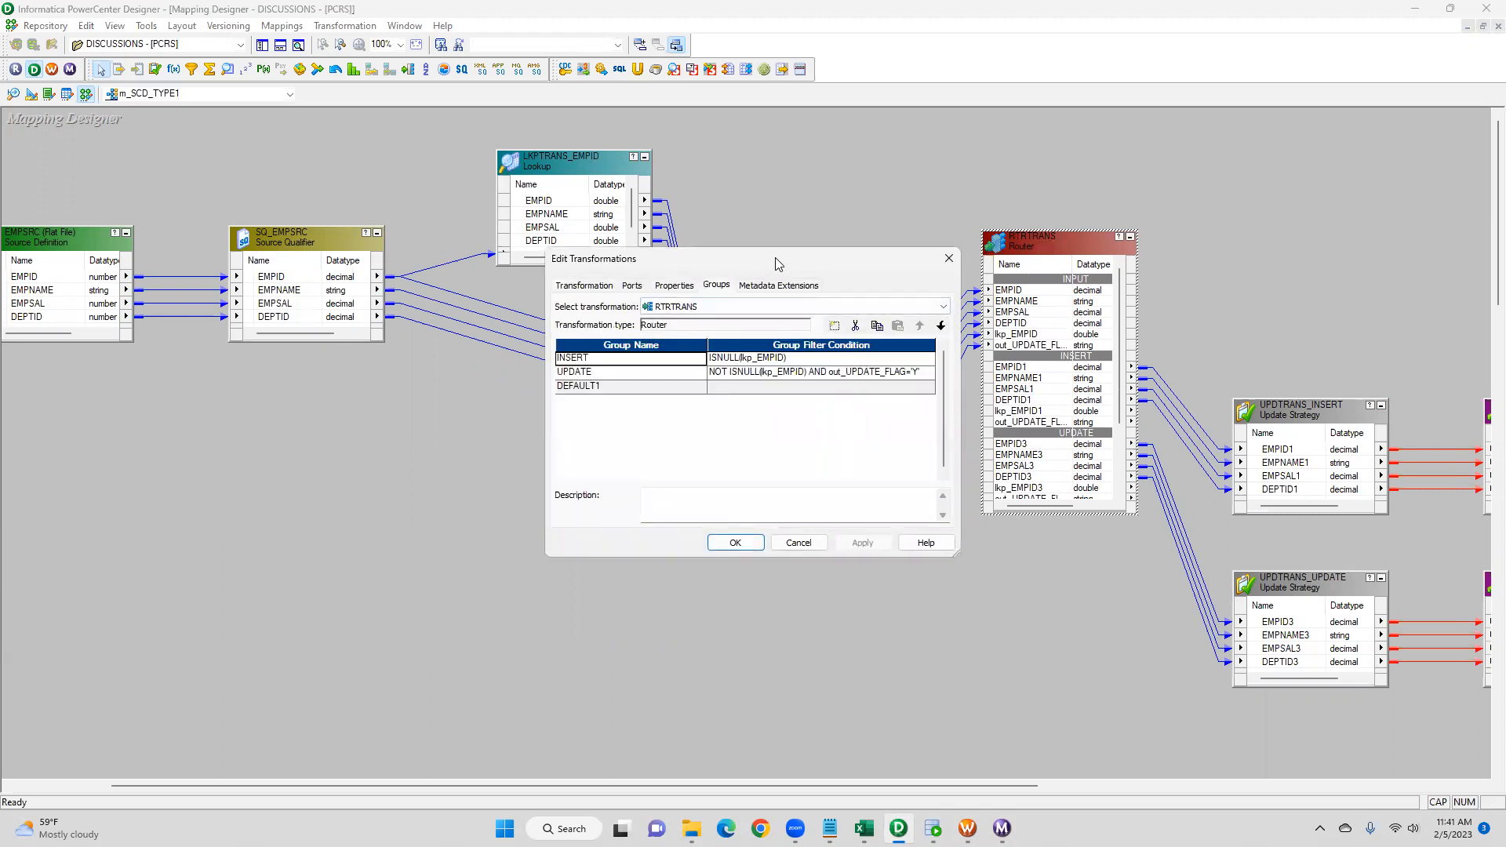
{"action": "left_click_drag", "start_coordinate": [777, 262], "coordinate": [799, 400]}
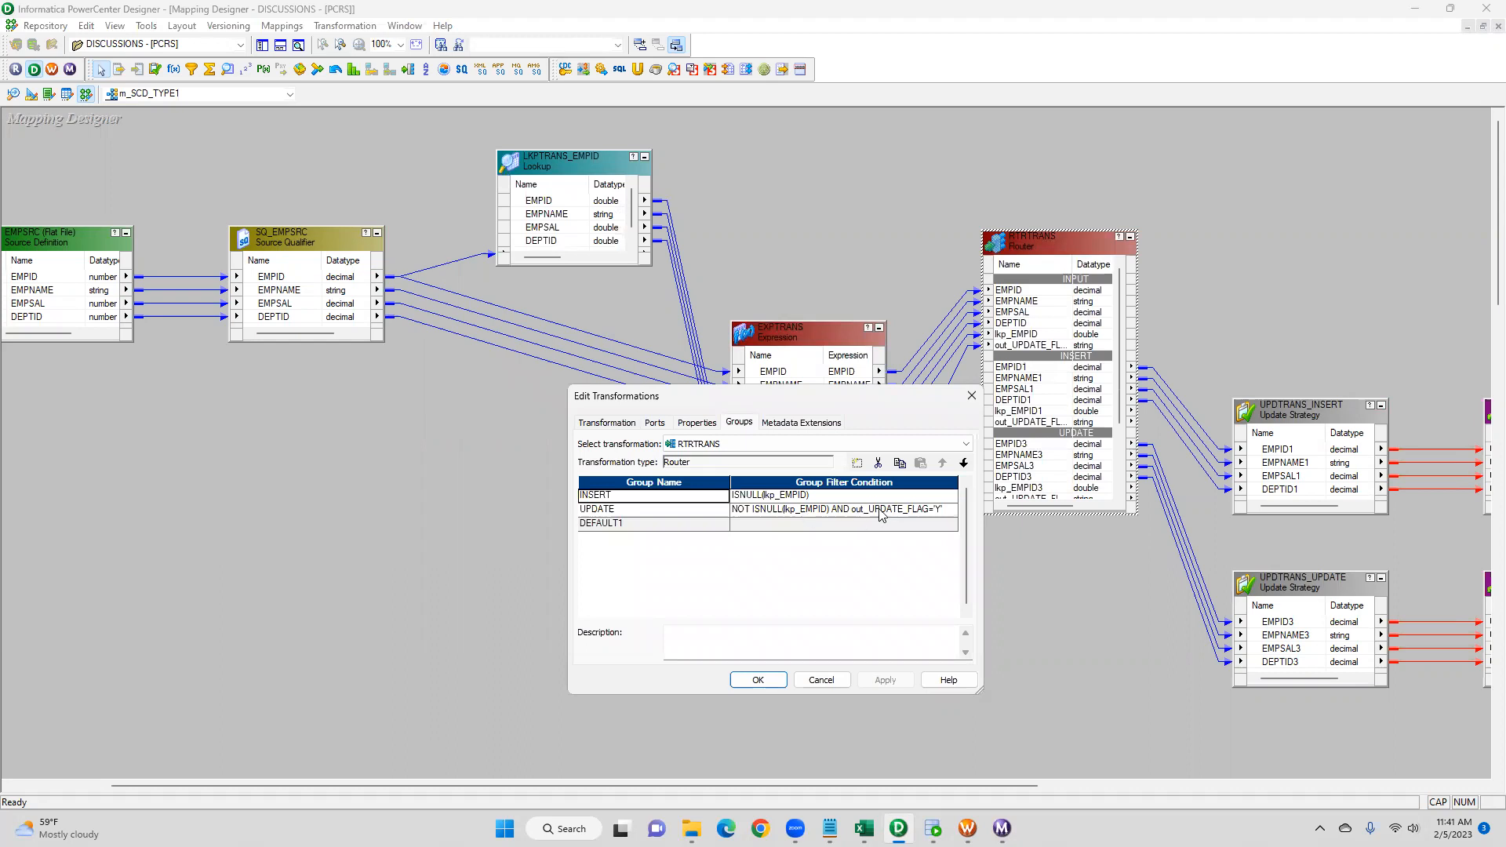
{"action": "left_click", "coordinate": [758, 680]}
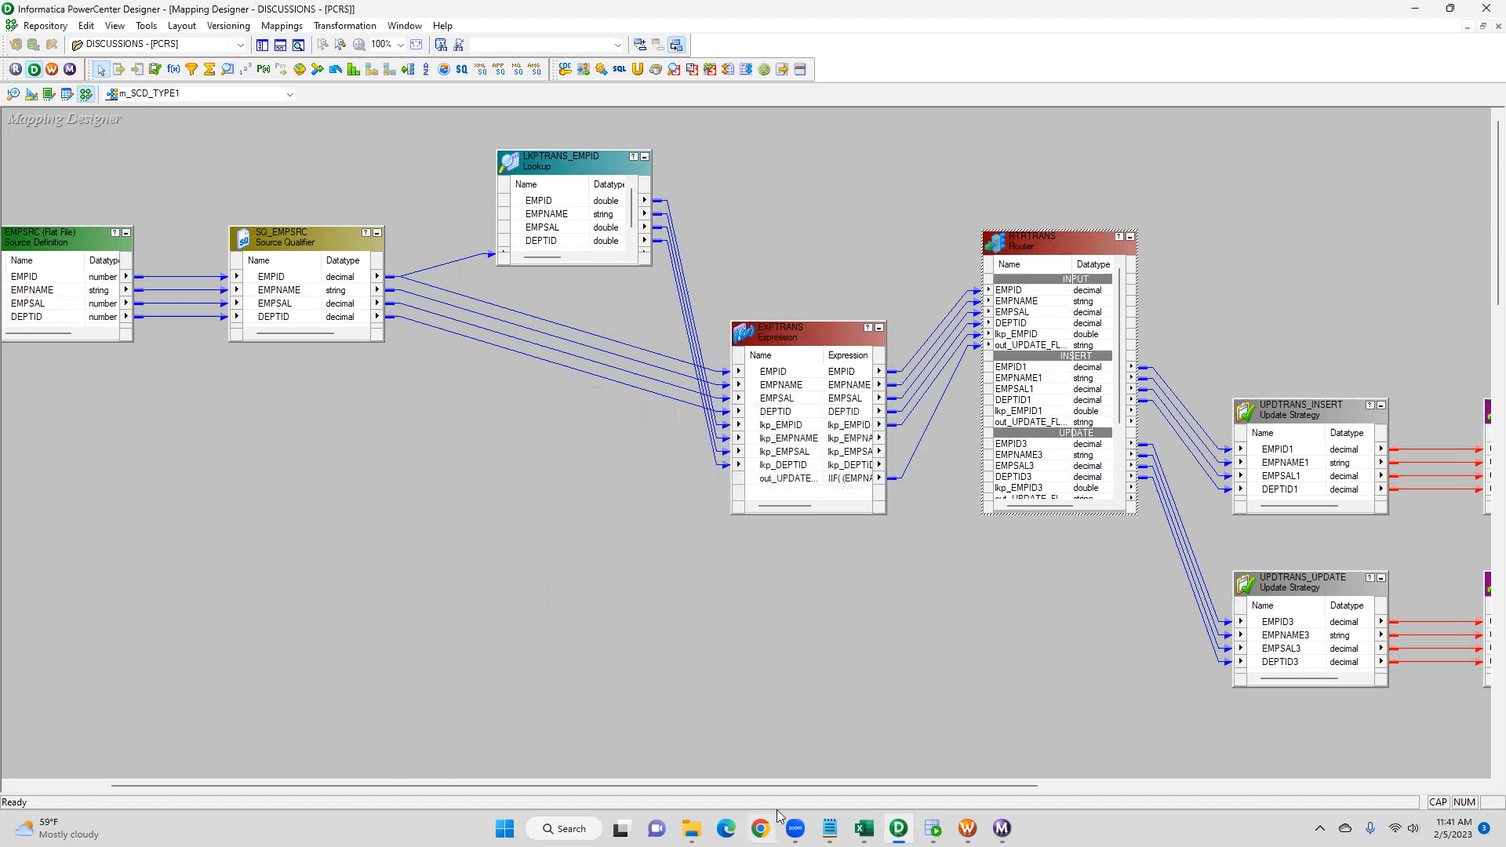
- Open the UPDTRANS_INSERT and UPDTRANS_UPDATE update strategy transformations and review their update strategy expressions
{"action": "left_click_drag", "start_coordinate": [809, 788], "coordinate": [1087, 784]}
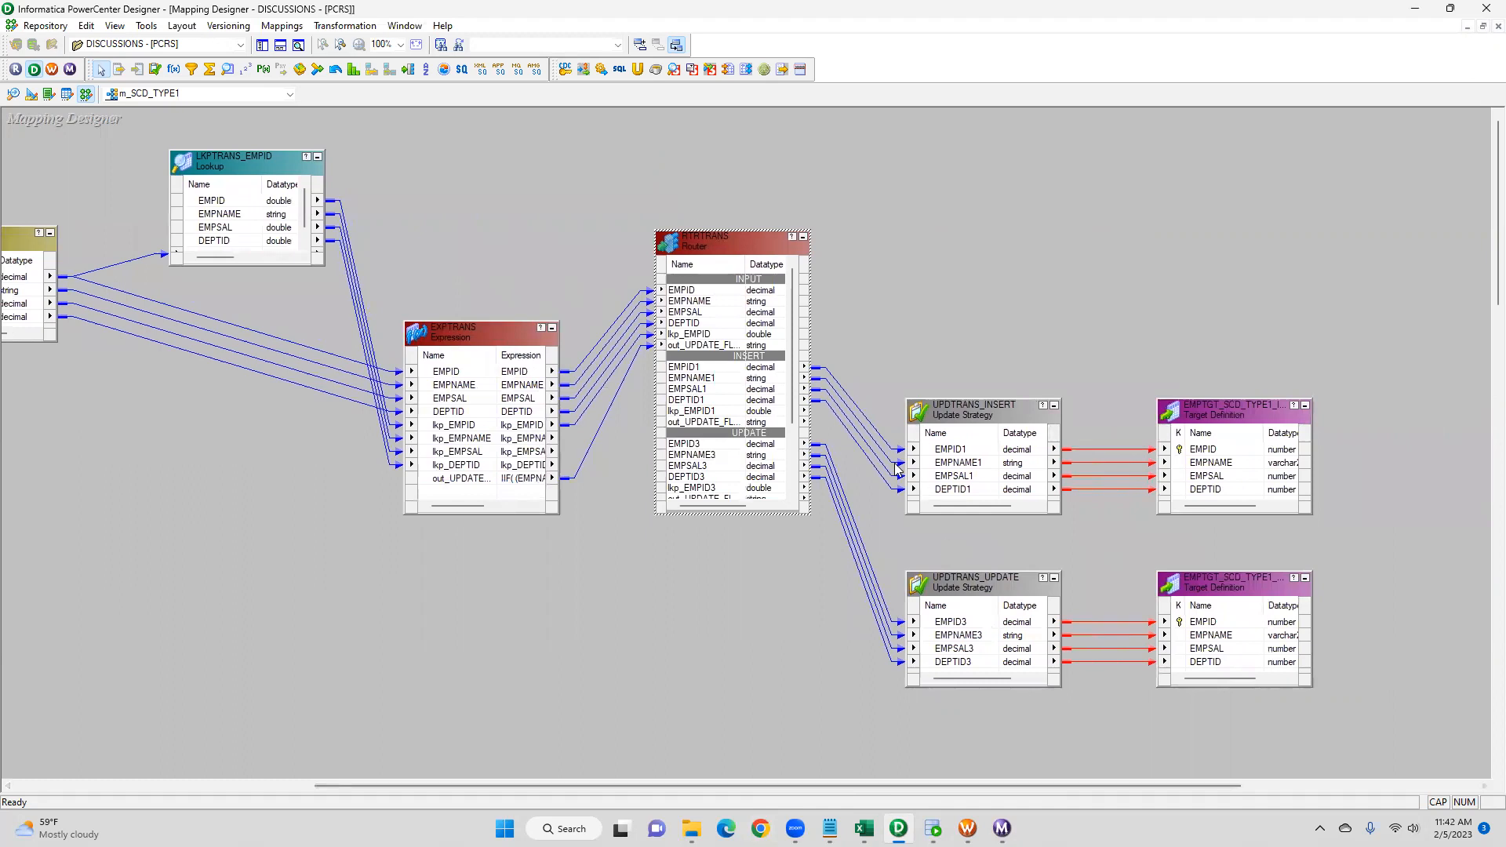
{"action": "left_click", "coordinate": [965, 410]}
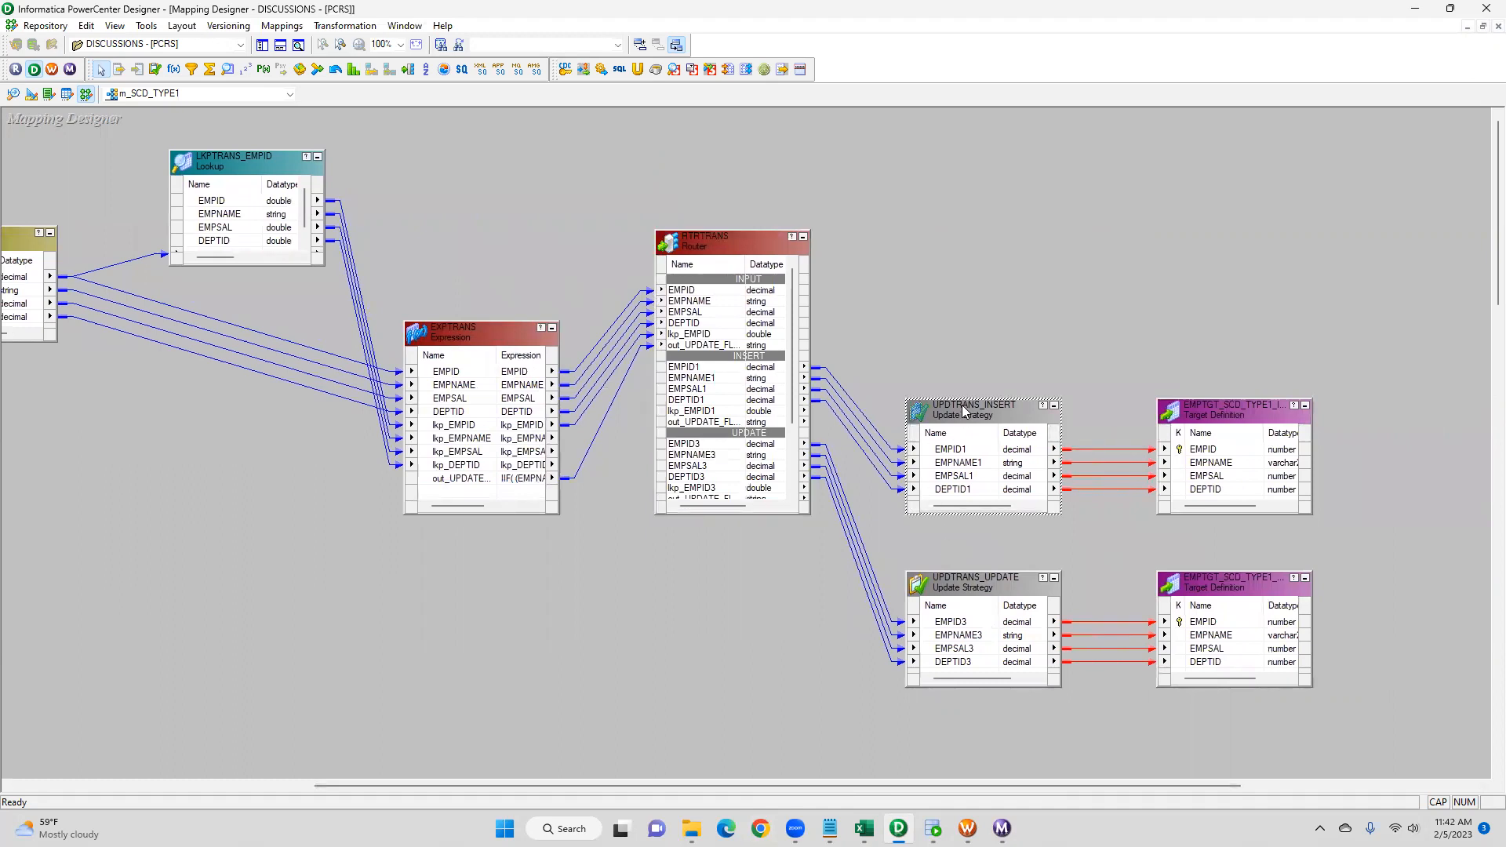
{"action": "double_click", "coordinate": [965, 409]}
{"action": "left_click", "coordinate": [973, 386]}
{"action": "double_click", "coordinate": [989, 577]}
{"action": "left_click", "coordinate": [697, 422]}
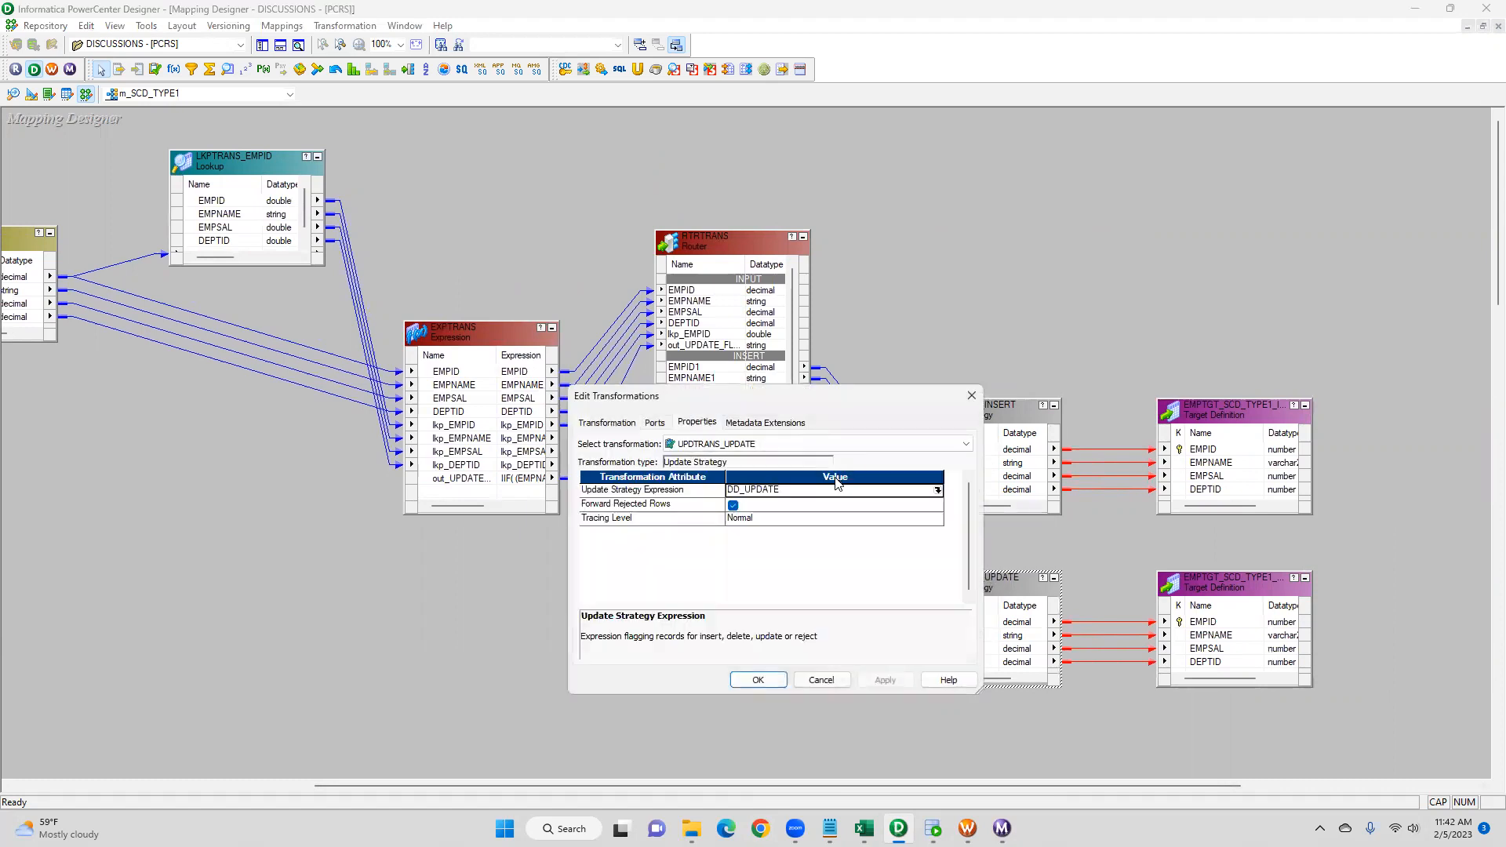
{"action": "left_click", "coordinate": [971, 395]}
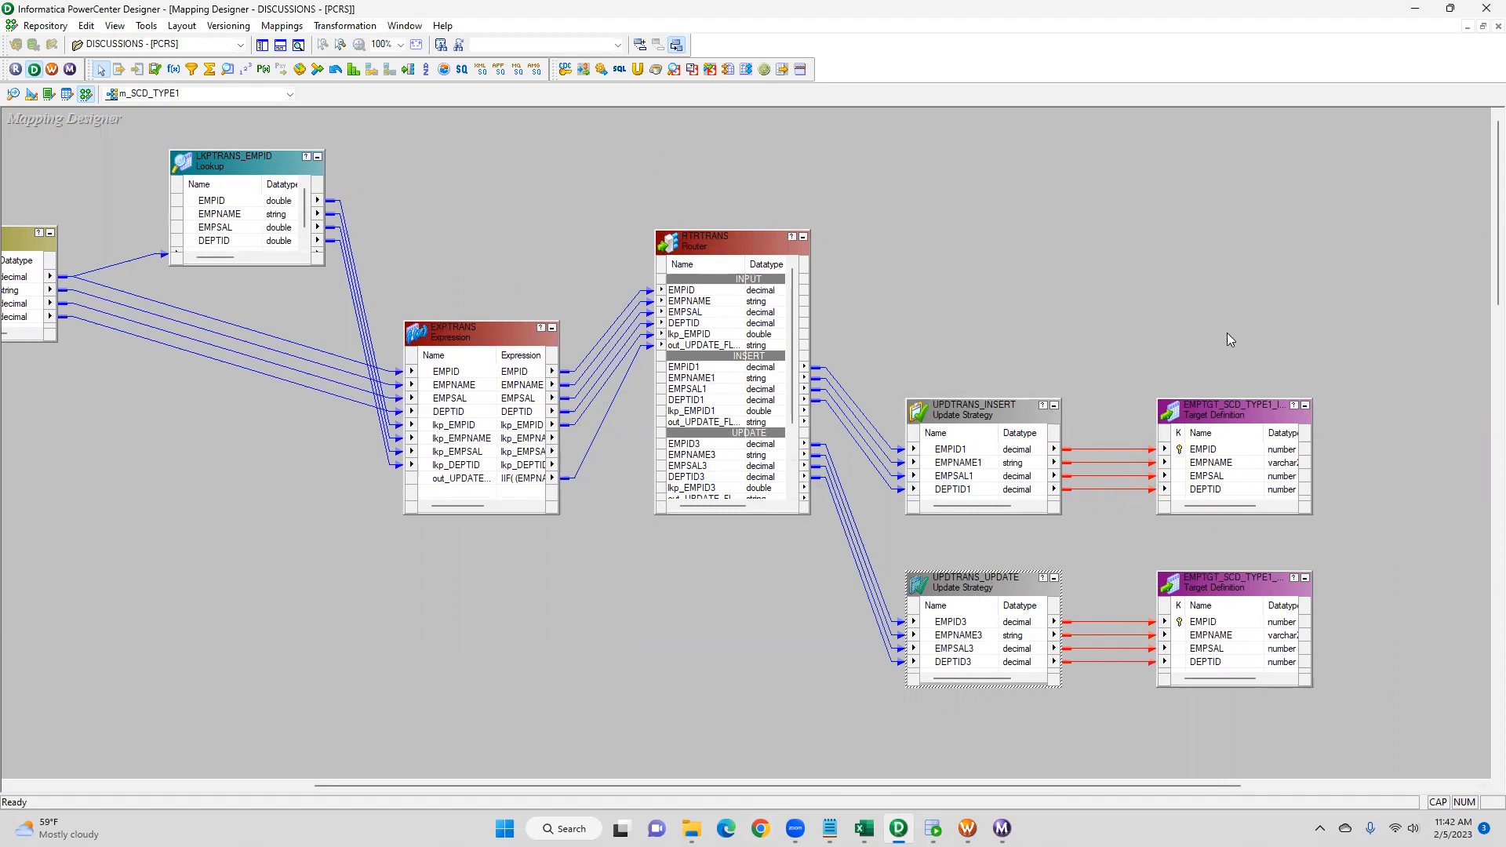
- Arrange all transformations in the m_SCD_TYPE1 mapping and move RTRTRANS upward
{"action": "right_click", "coordinate": [955, 176]}
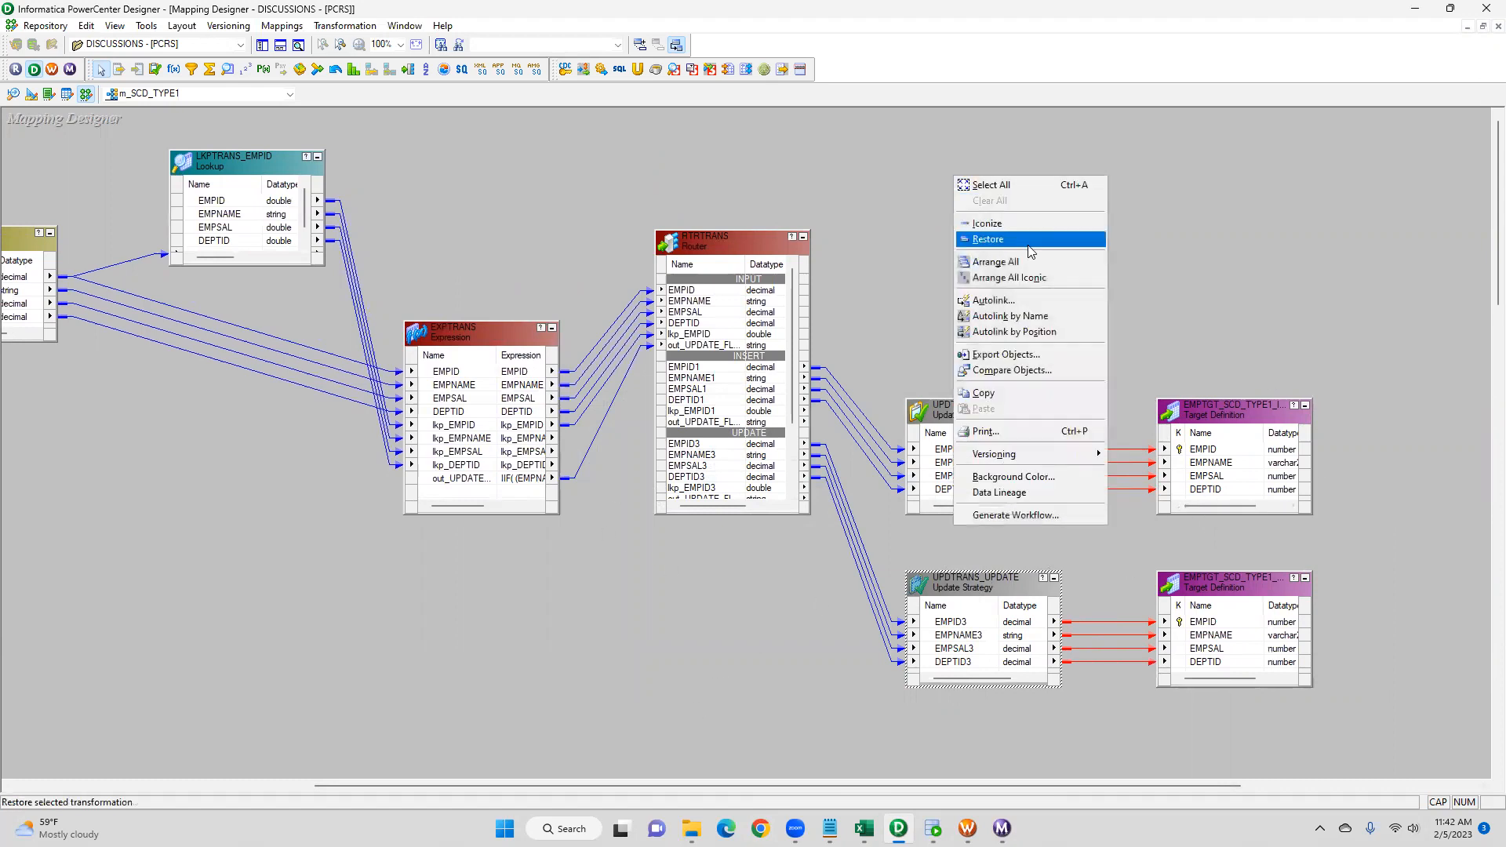
{"action": "left_click", "coordinate": [1011, 262]}
{"action": "left_click_drag", "start_coordinate": [859, 785], "coordinate": [1071, 785]}
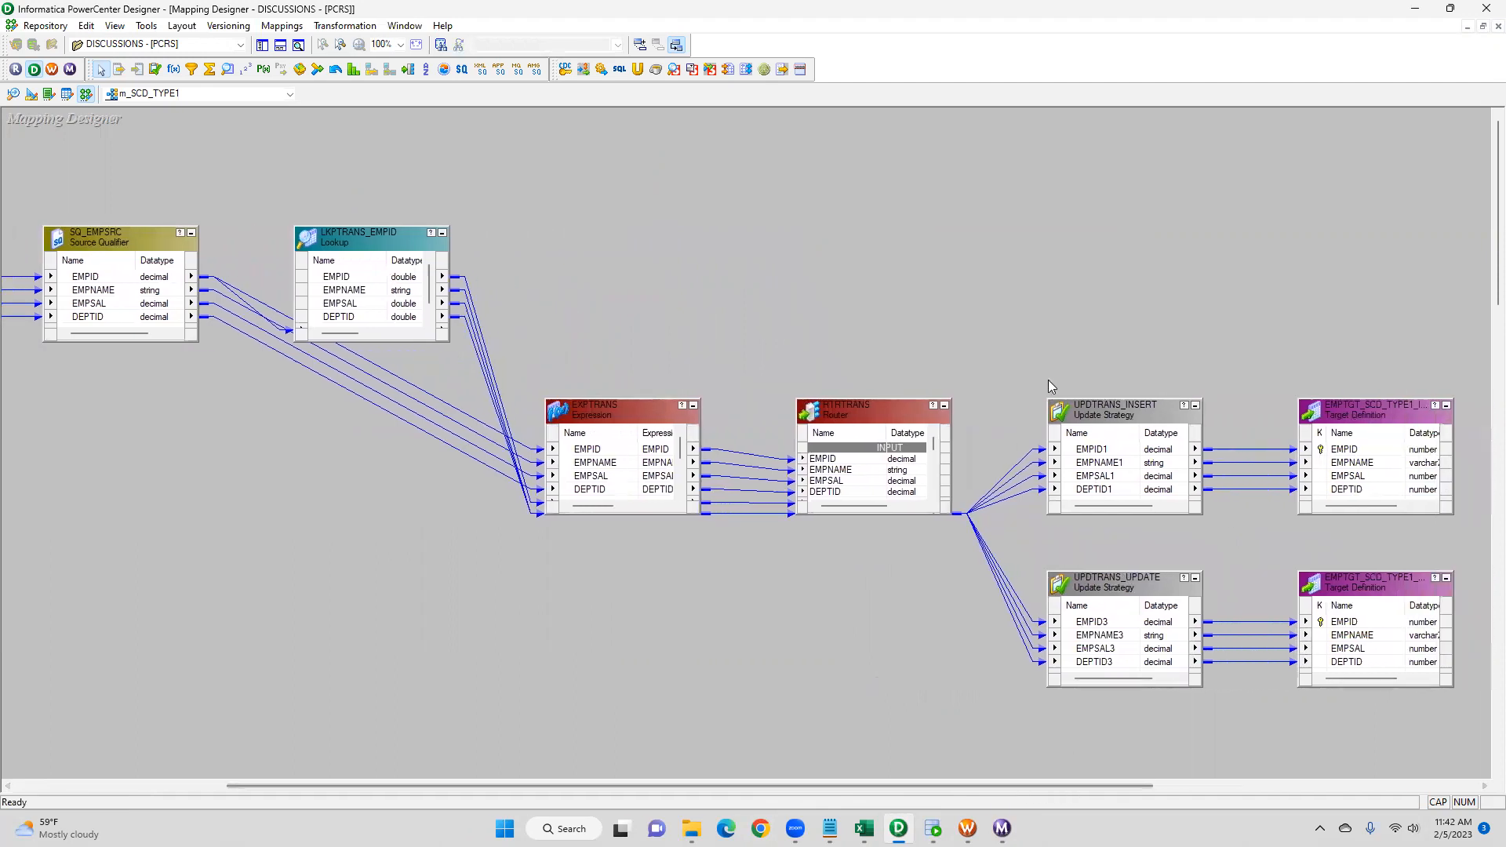
{"action": "left_click_drag", "start_coordinate": [1040, 369], "coordinate": [1177, 533]}
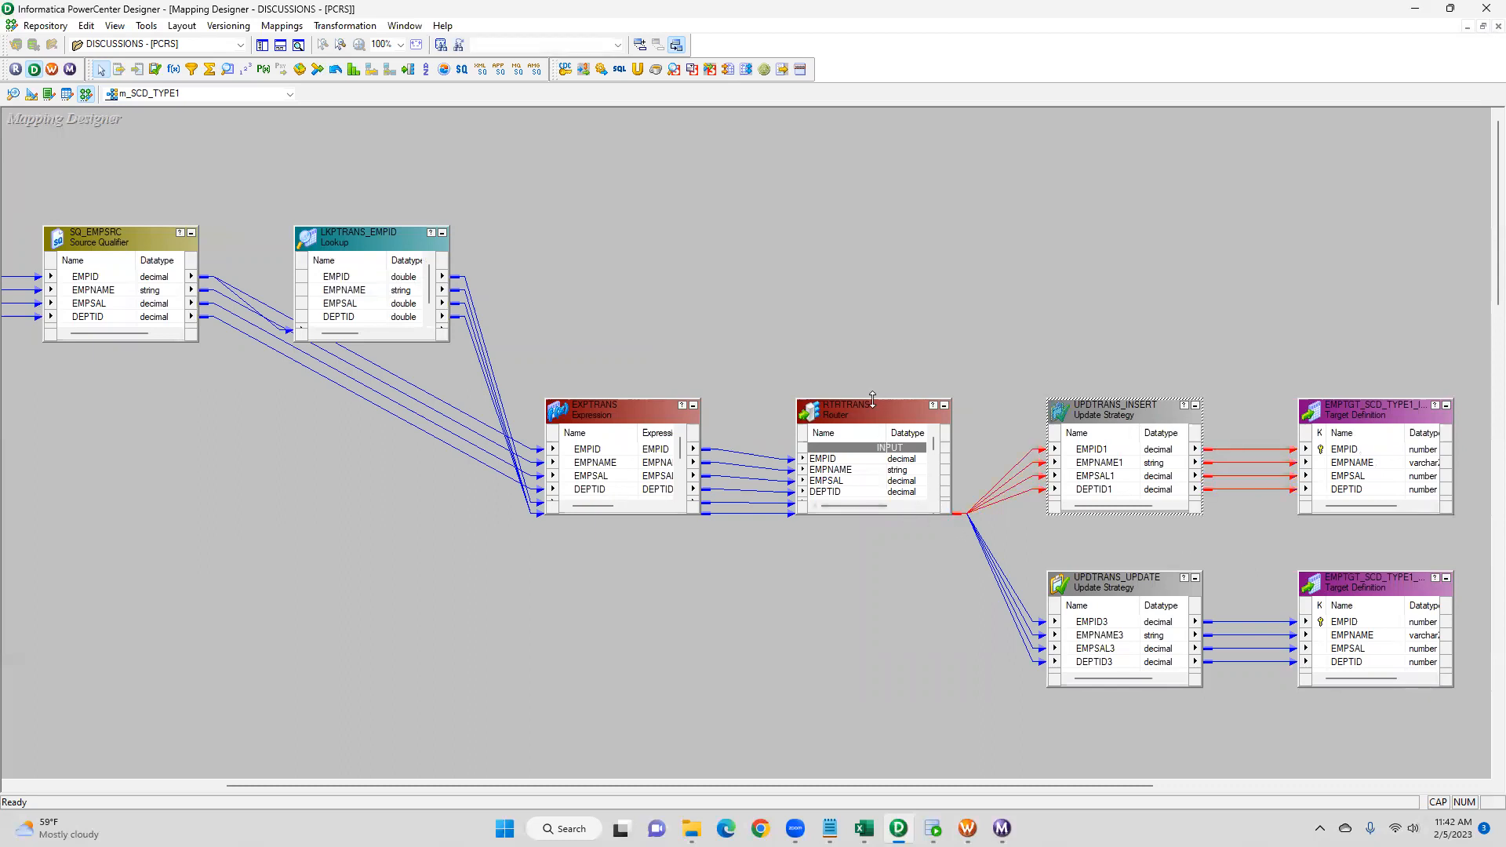
{"action": "left_click_drag", "start_coordinate": [872, 399], "coordinate": [872, 199]}
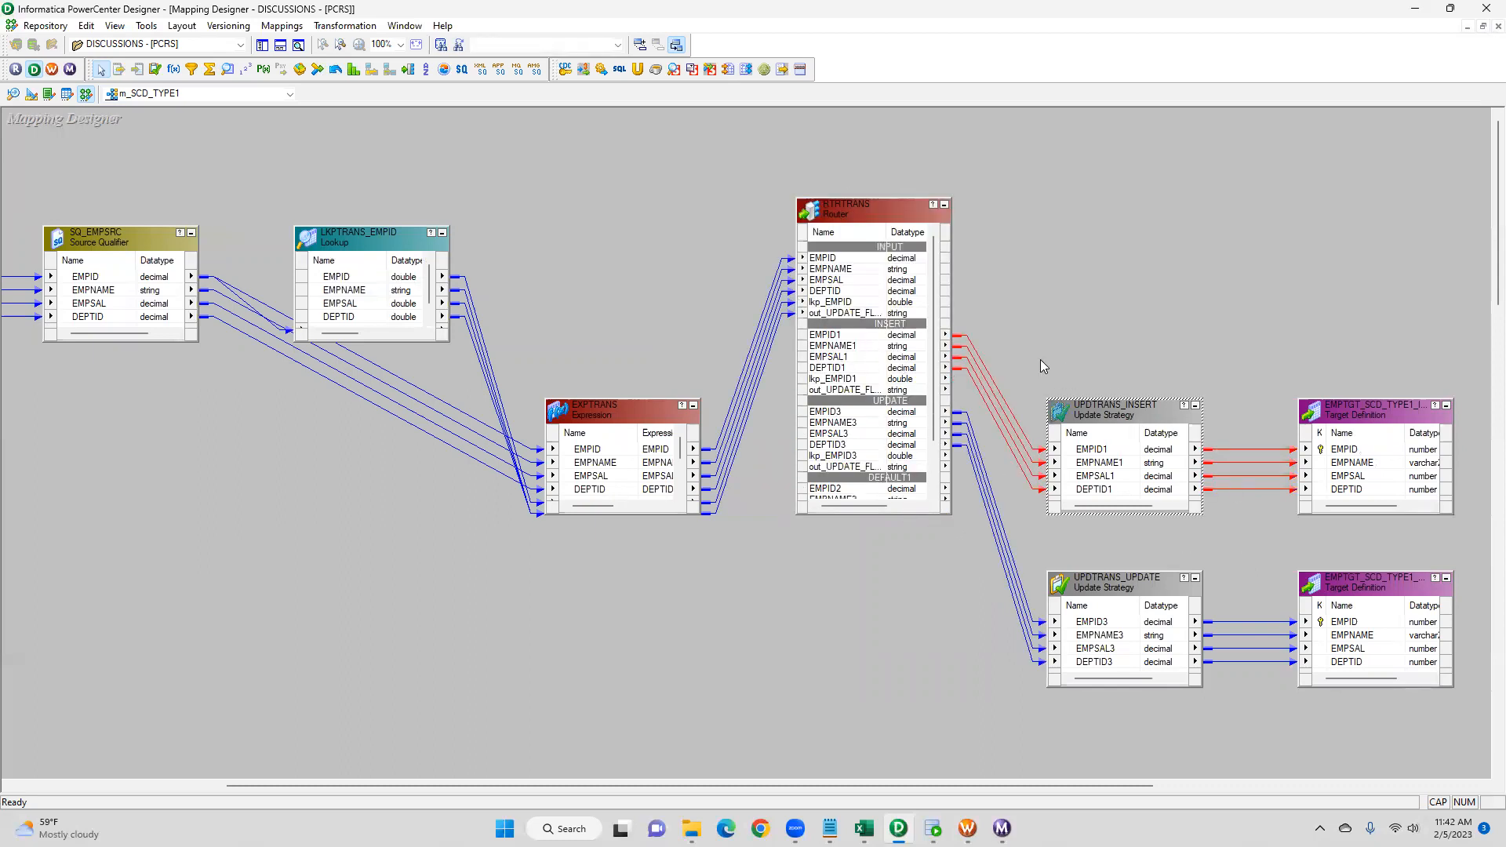
- Review the rearranged mapping layout from the source definition through the update strategies
{"action": "left_click_drag", "start_coordinate": [1021, 357], "coordinate": [1253, 541]}
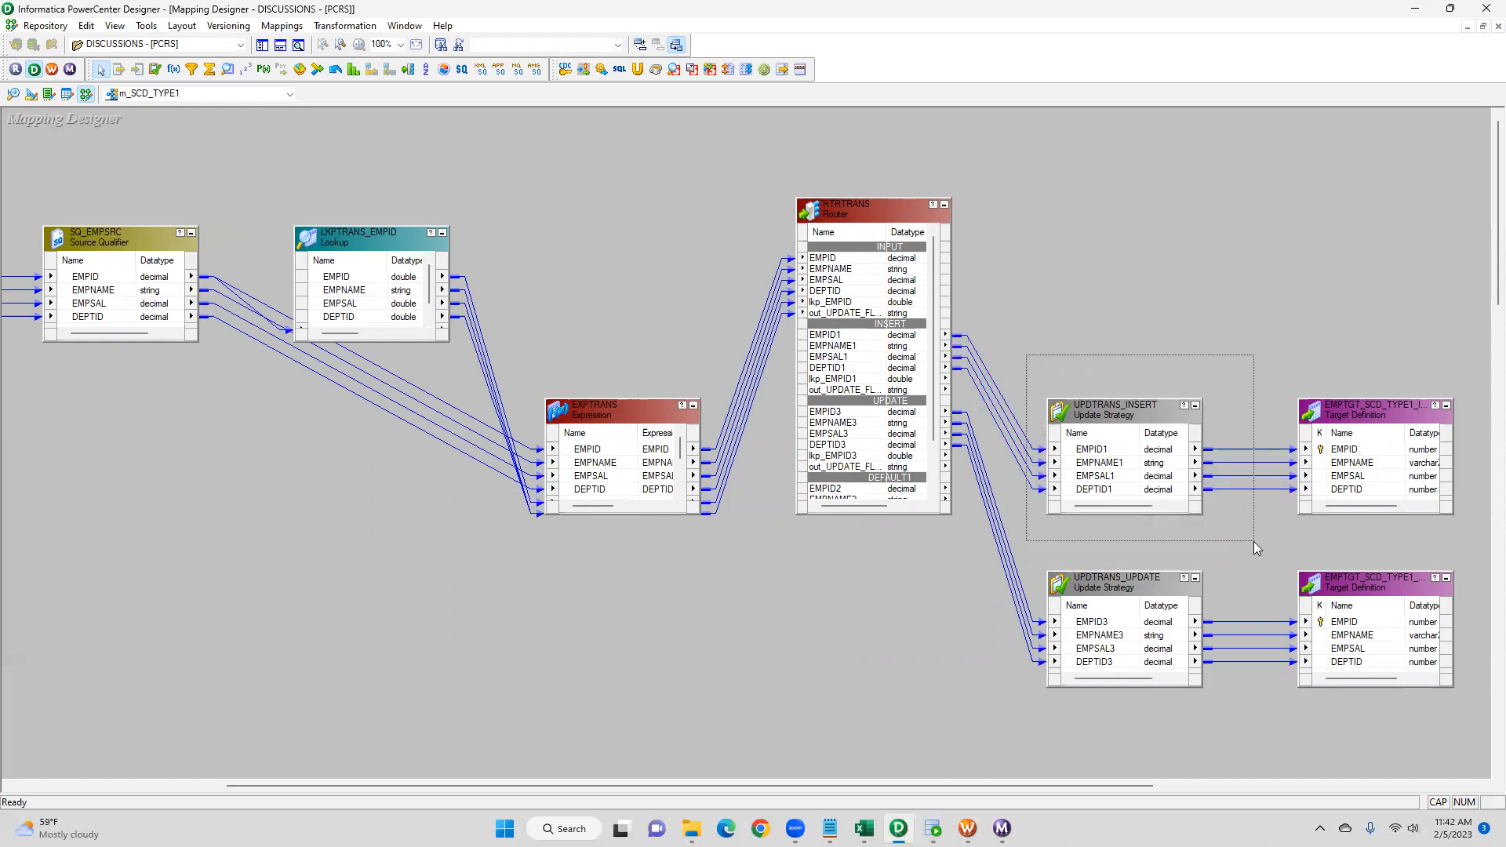
{"action": "left_click_drag", "start_coordinate": [1253, 541], "coordinate": [1253, 540]}
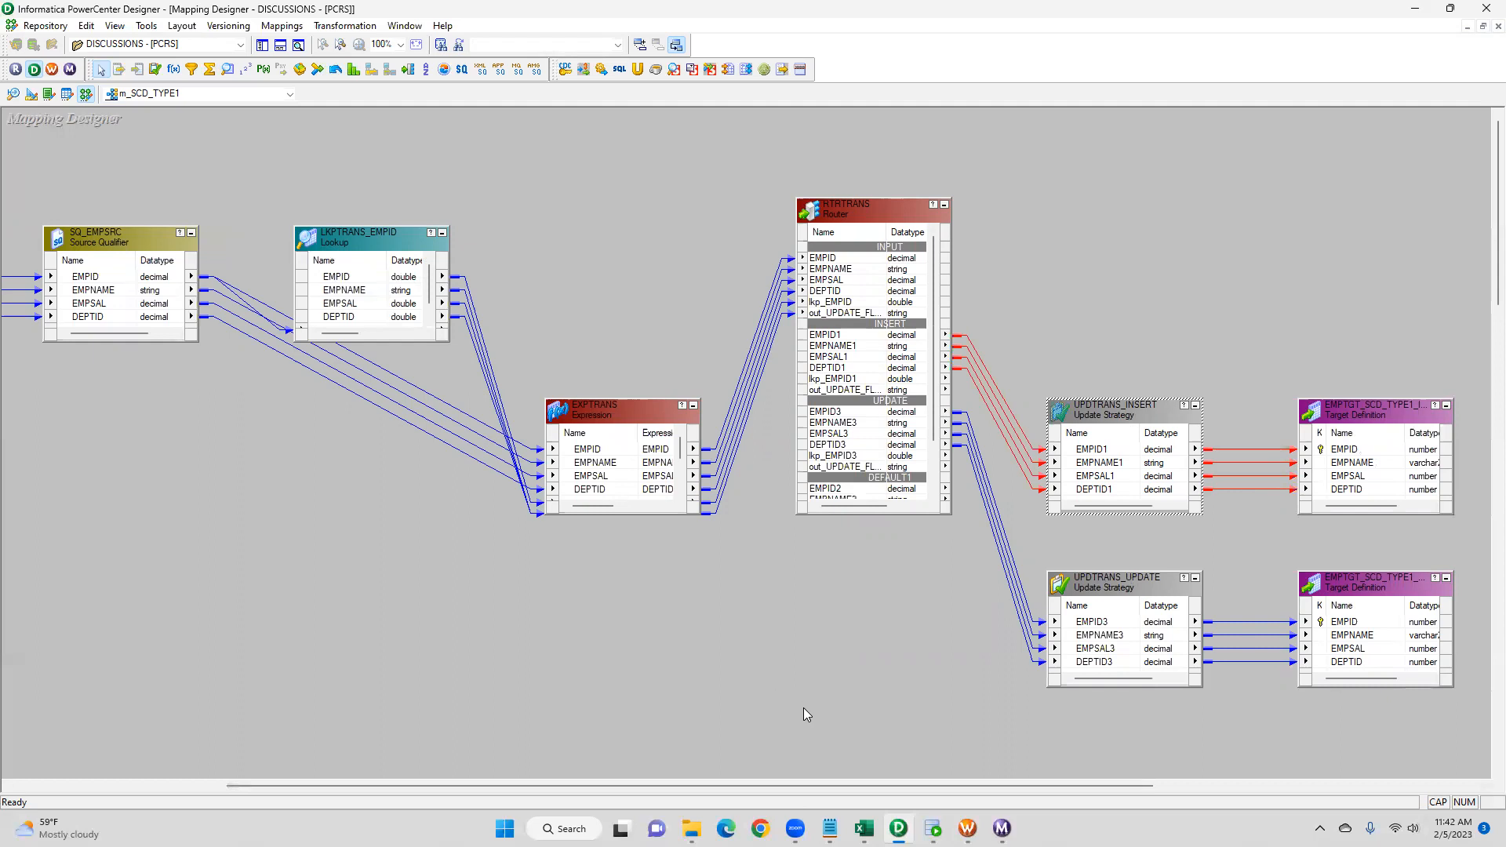
{"action": "left_click_drag", "start_coordinate": [795, 784], "coordinate": [647, 779]}
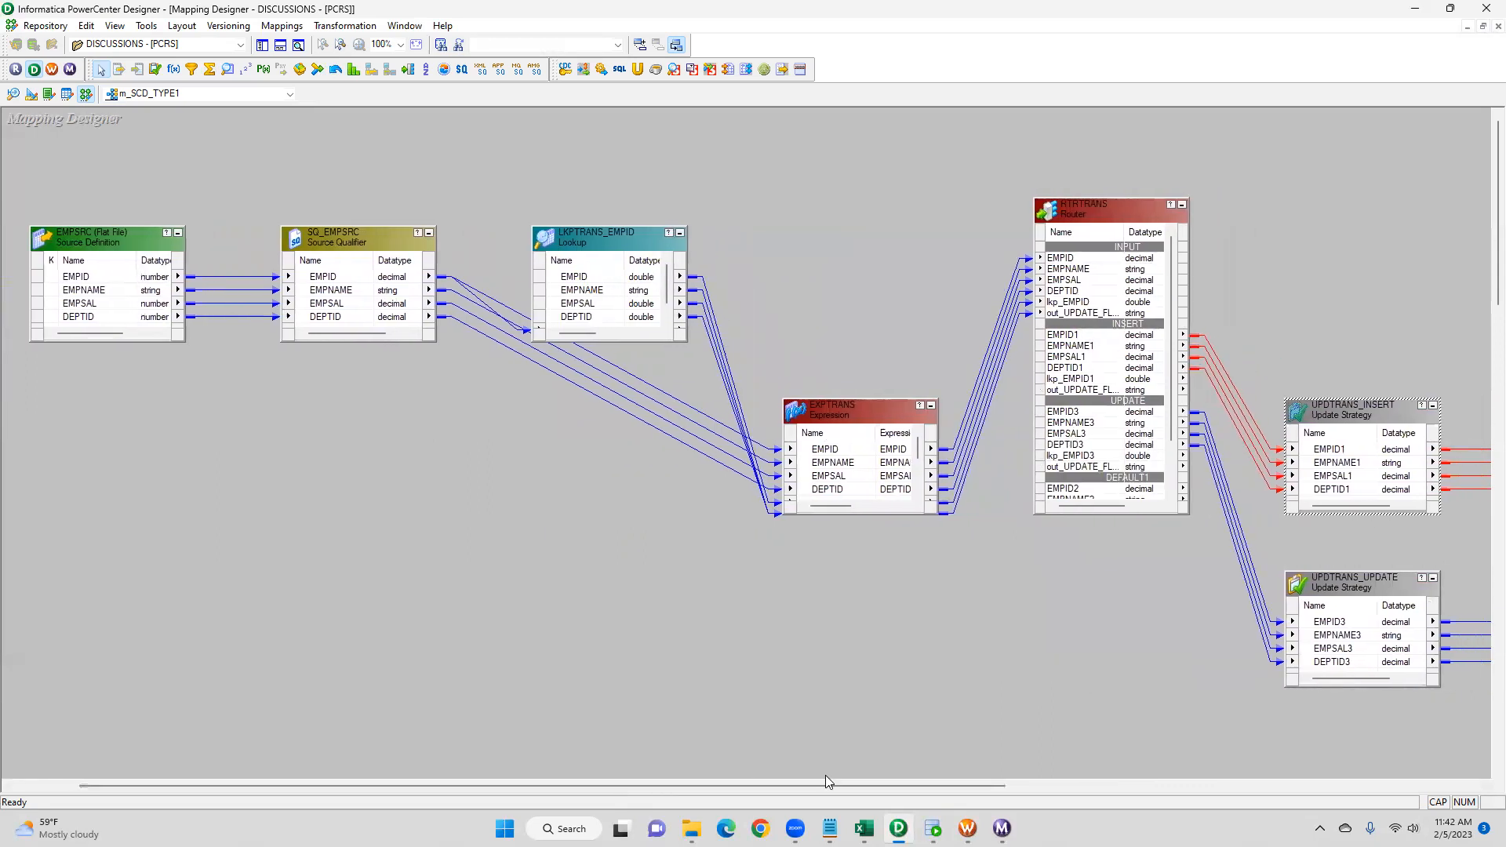
{"action": "mouse_move", "coordinate": [863, 828]}
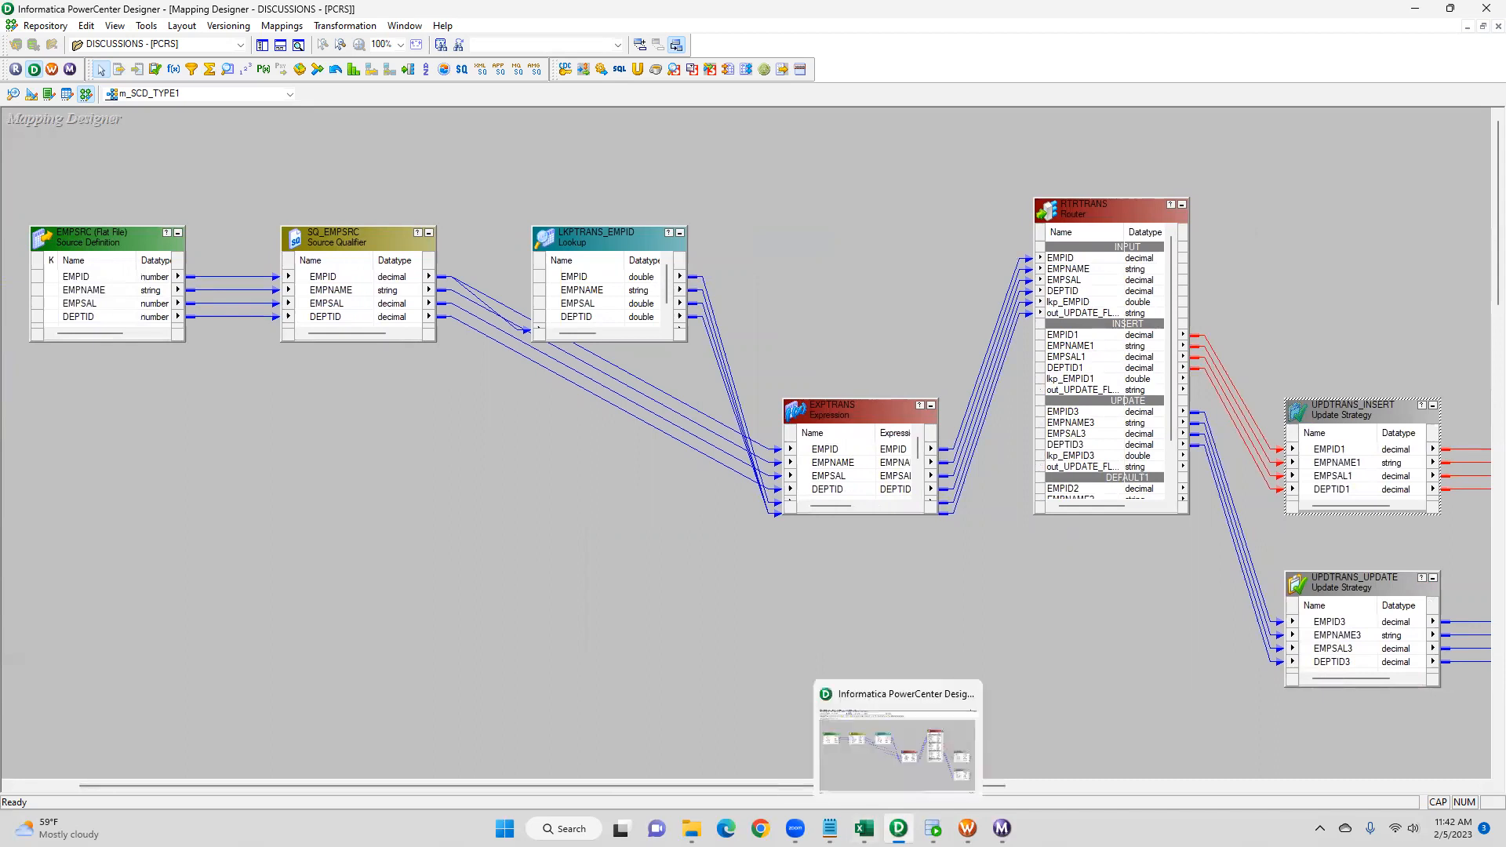
{"action": "mouse_move", "coordinate": [795, 828]}
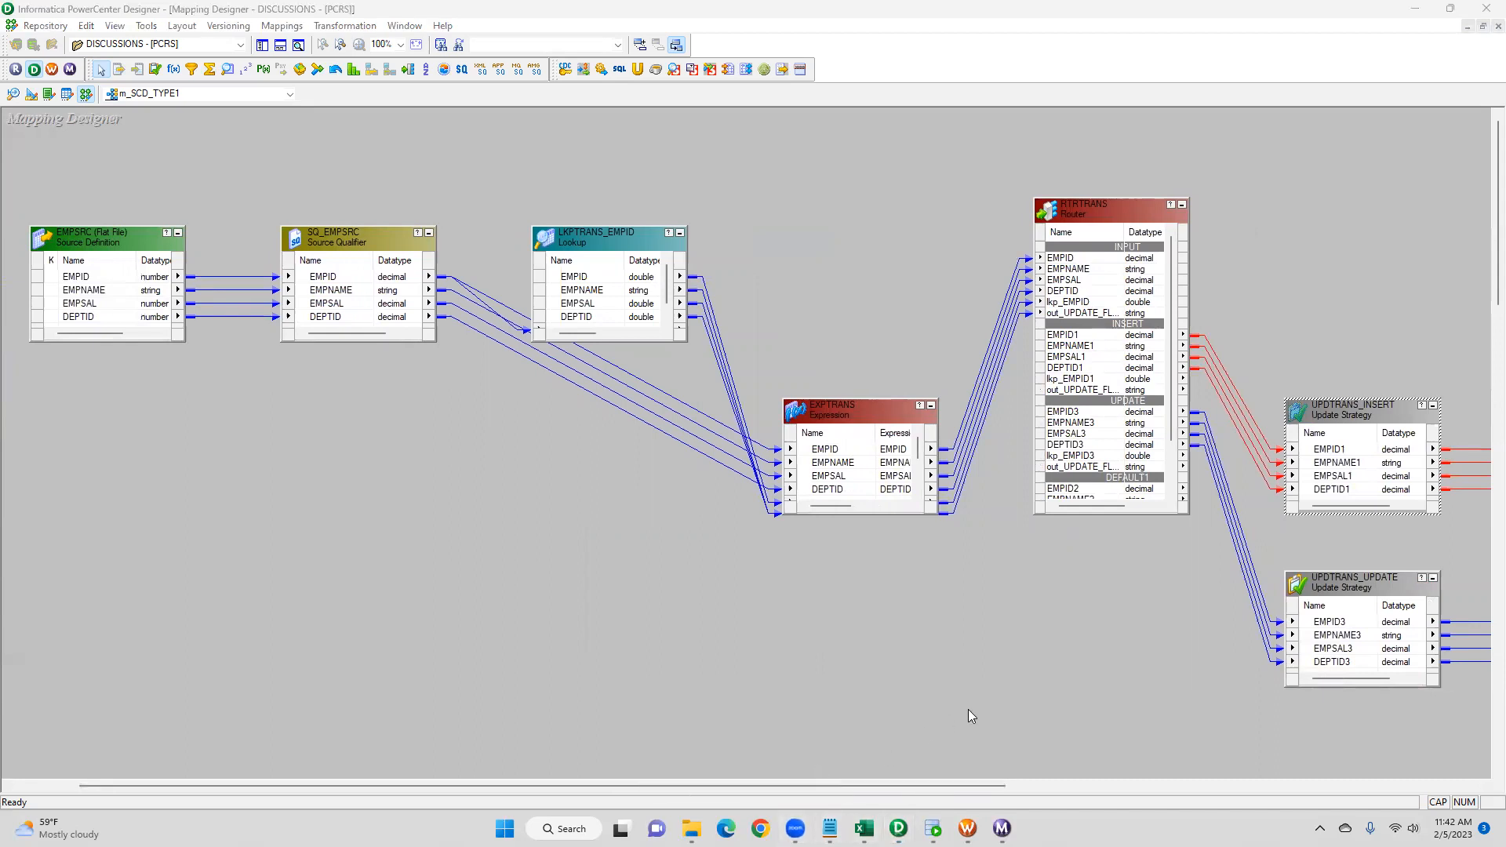